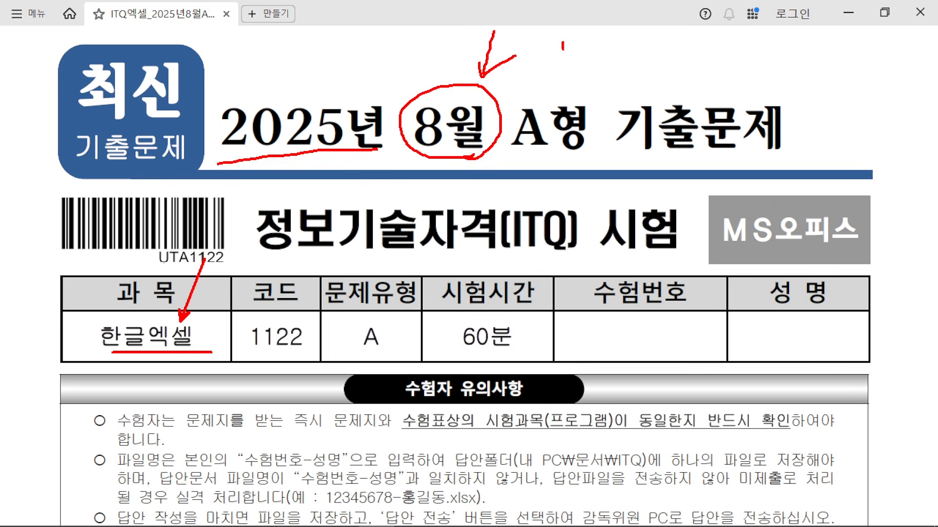
Step: Clear the on-screen annotations and minimize the ALPDF exam paper to show the desktop
left_click_drag(563, 49, 563, 83)
key("Escape")
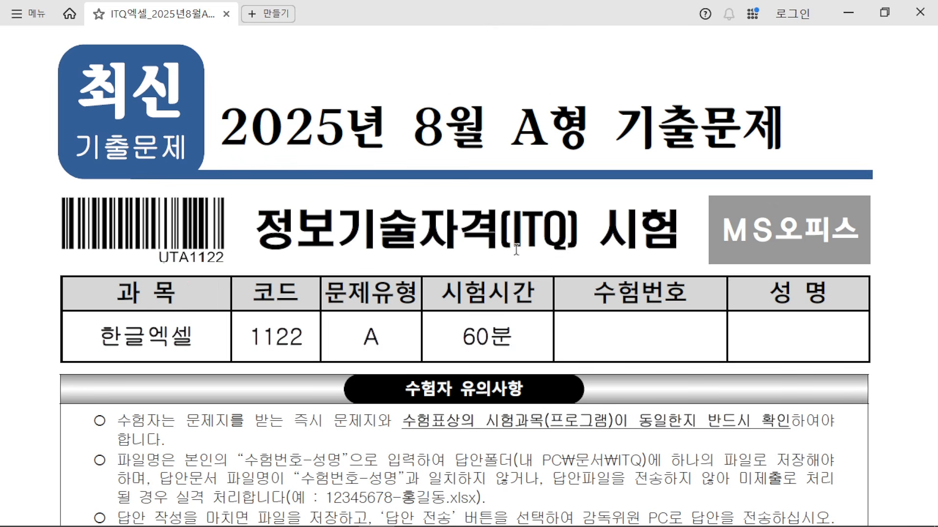
left_click(848, 14)
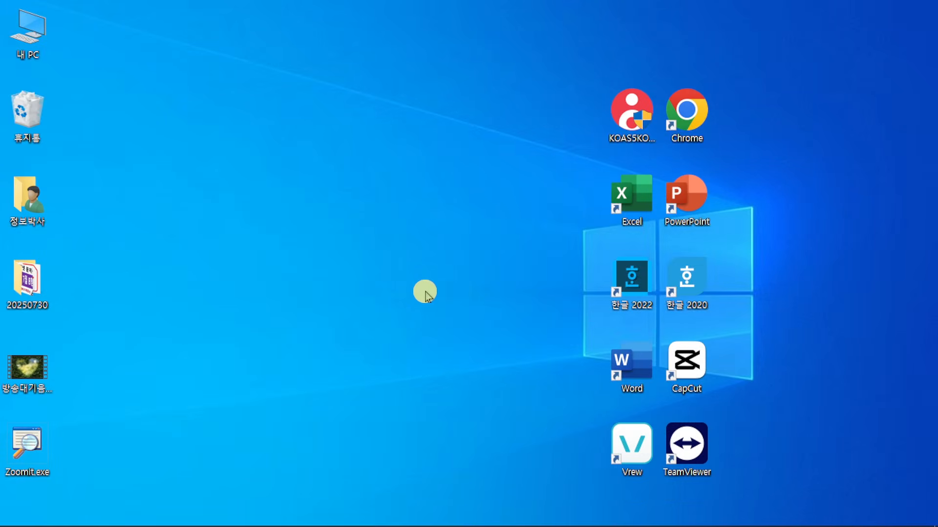
Step: Launch the KOAS practice client and choose the 한글엑셀 exam subject
mouse_move(581, 69)
left_mouse_down()
mouse_move(655, 119)
mouse_move(675, 146)
left_mouse_up()
left_click_drag(619, 120, 686, 3)
key("Escape")
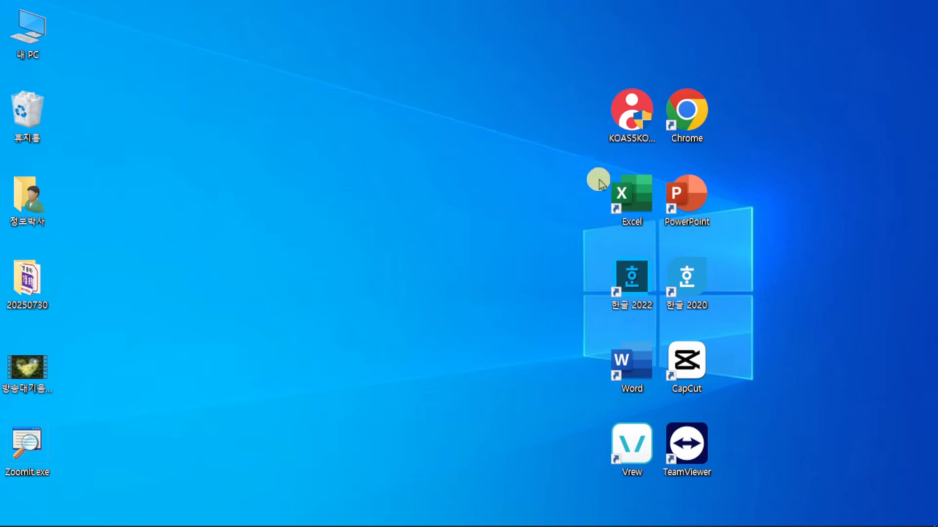
double_click(632, 109)
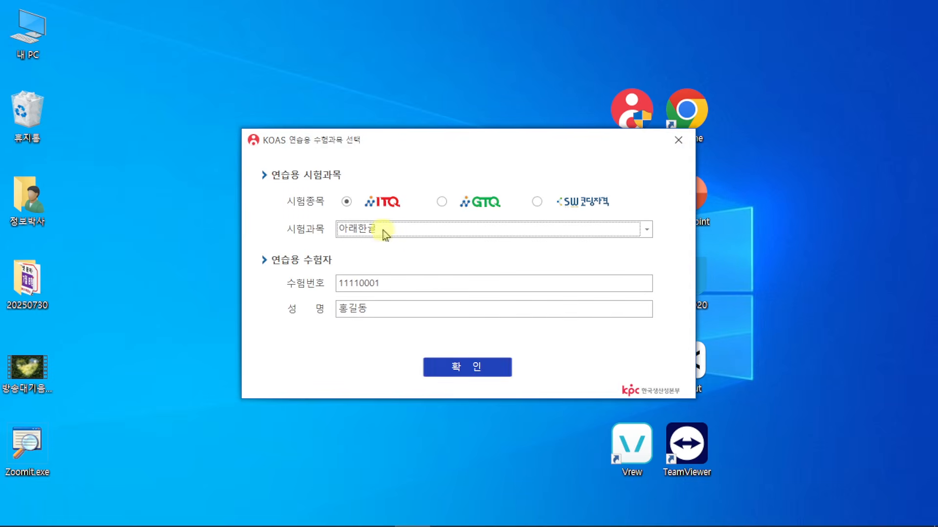
left_click(382, 233)
left_click(408, 276)
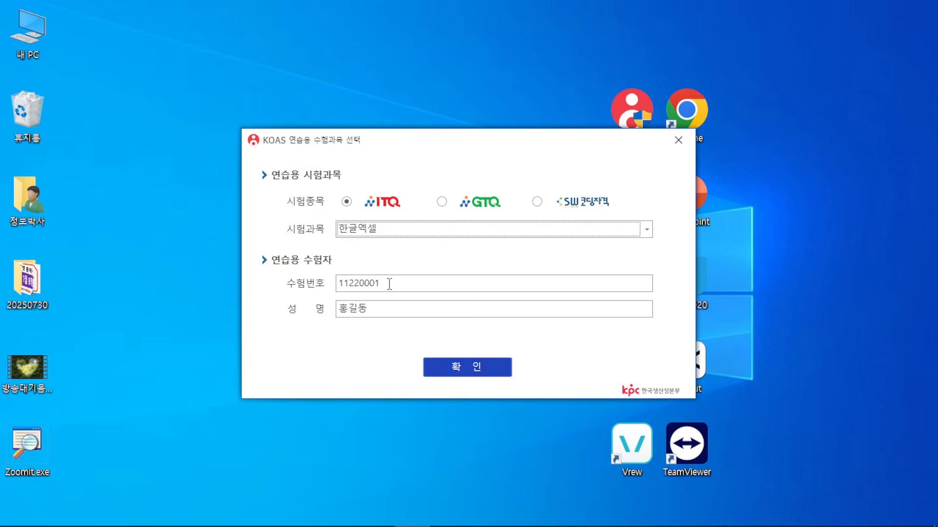
Step: Enter the candidate number and examinee name, then confirm the setup
key("Tab")
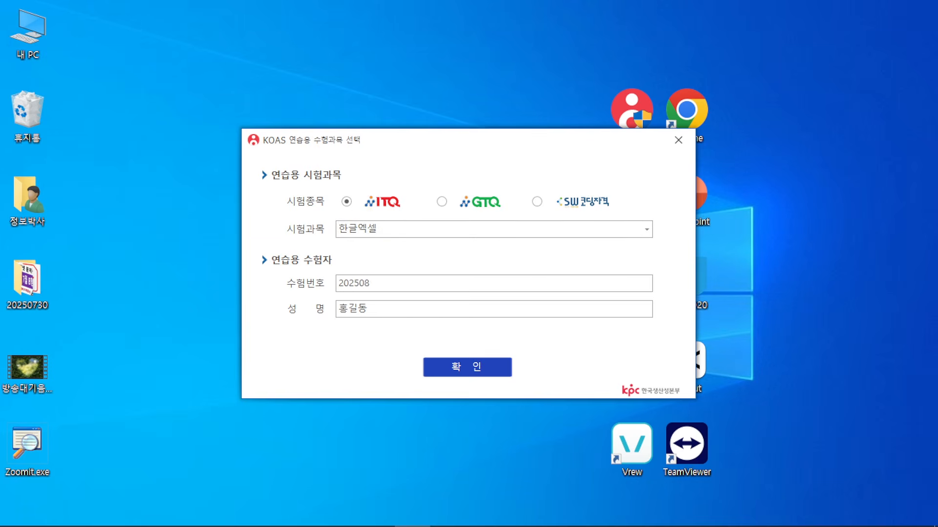
double_click(401, 282)
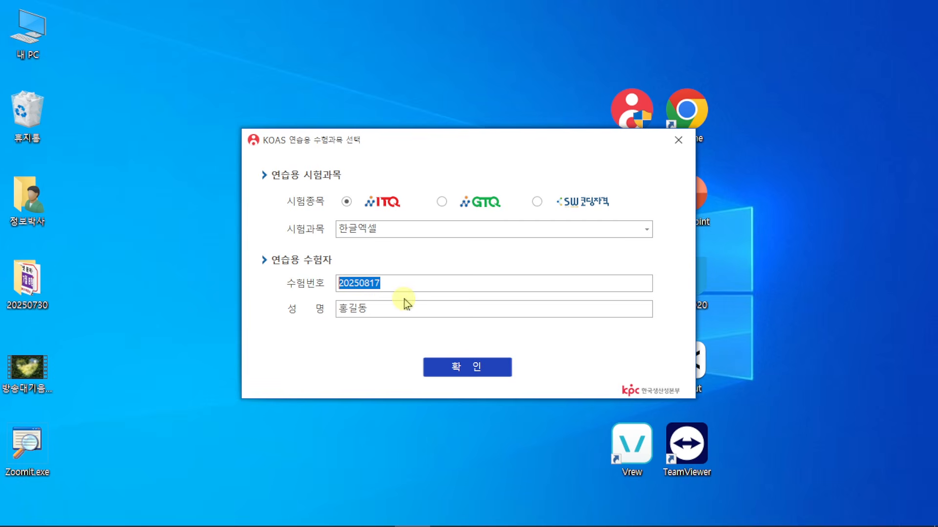
left_click_drag(388, 309, 317, 314)
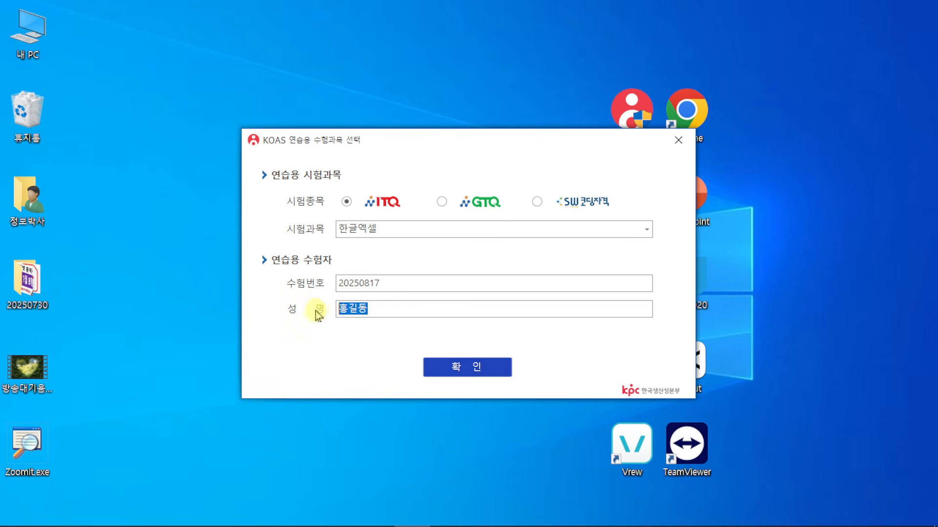
type("ㄱ")
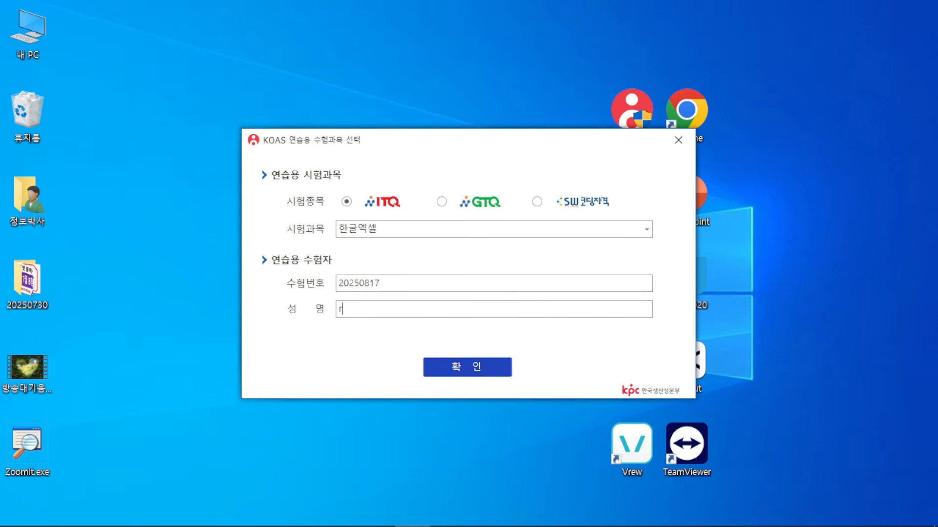
left_click(444, 365)
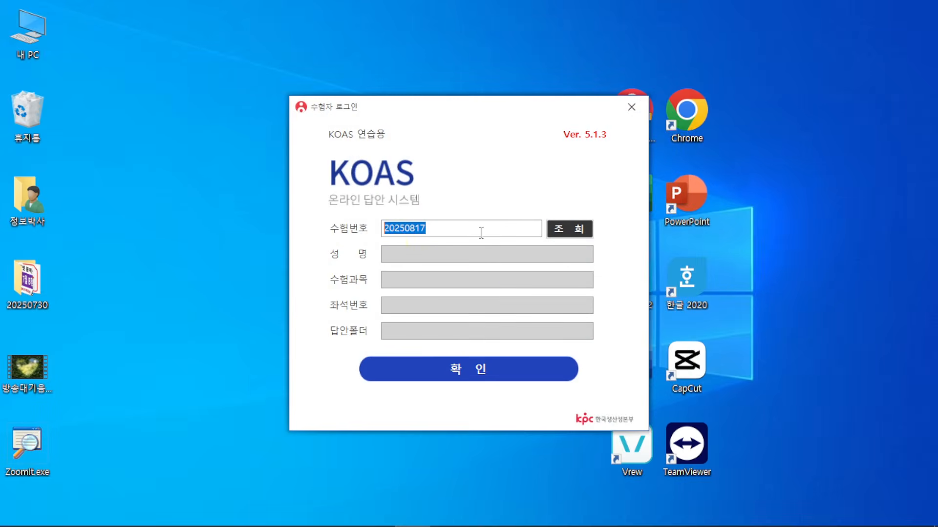
Step: Look up the candidate's details, log in, agree to the exam terms and start the exam
left_click(582, 229)
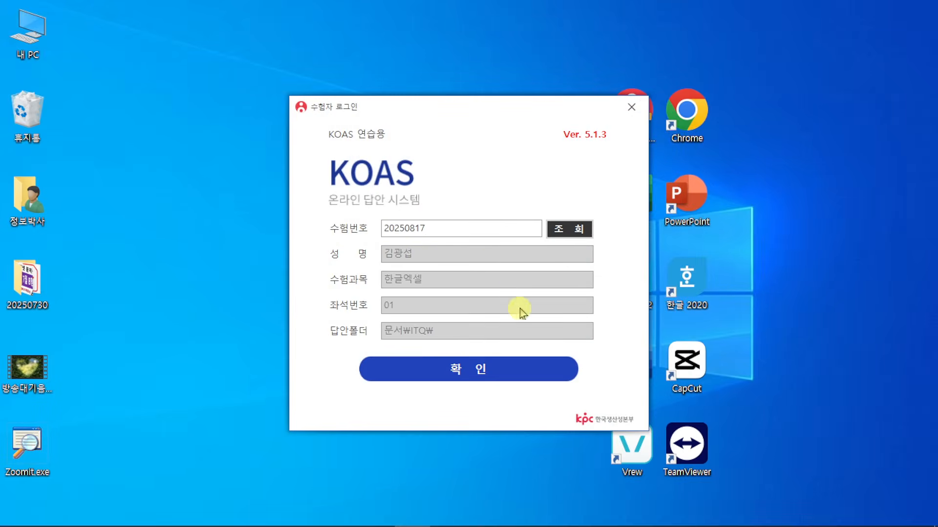
left_click(496, 370)
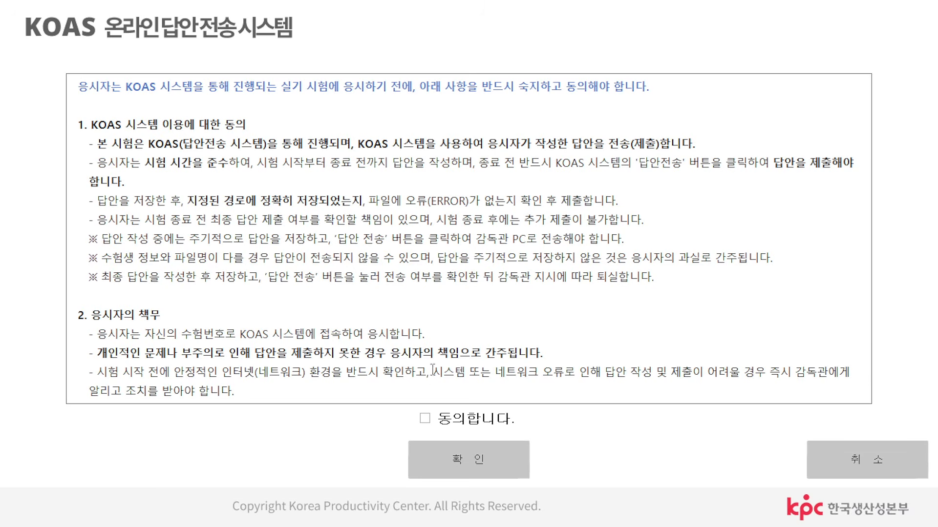
left_click(425, 419)
left_click(468, 459)
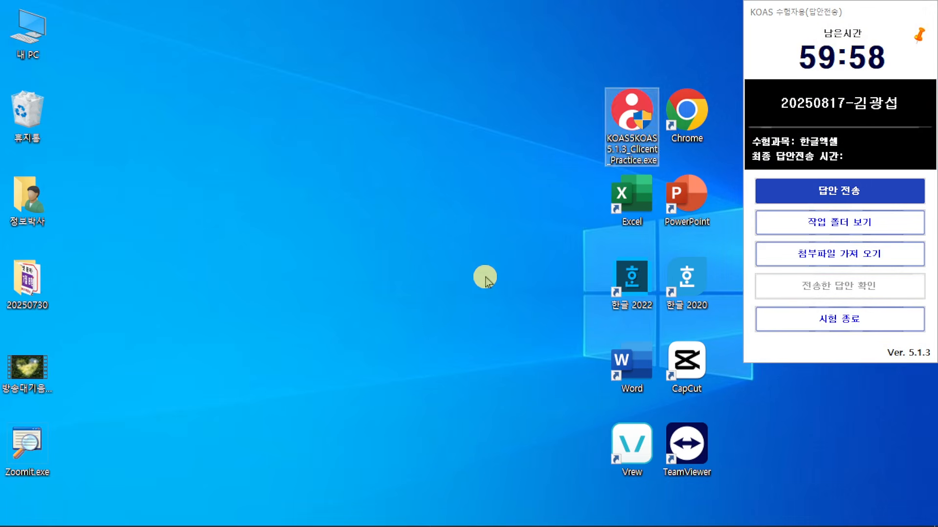
Step: Launch Excel with the blank workbook 통합 문서1, then bring back the ITQ exam paper
left_click(649, 196)
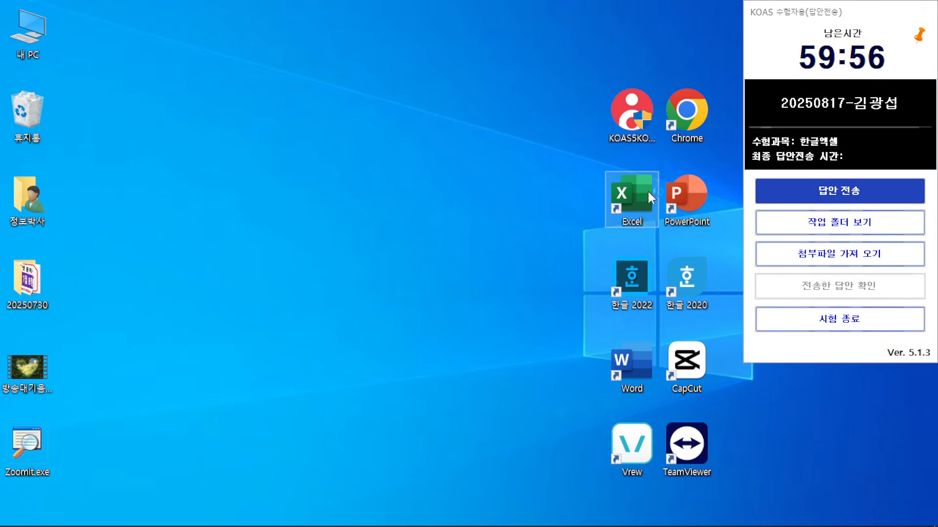
left_click(457, 236)
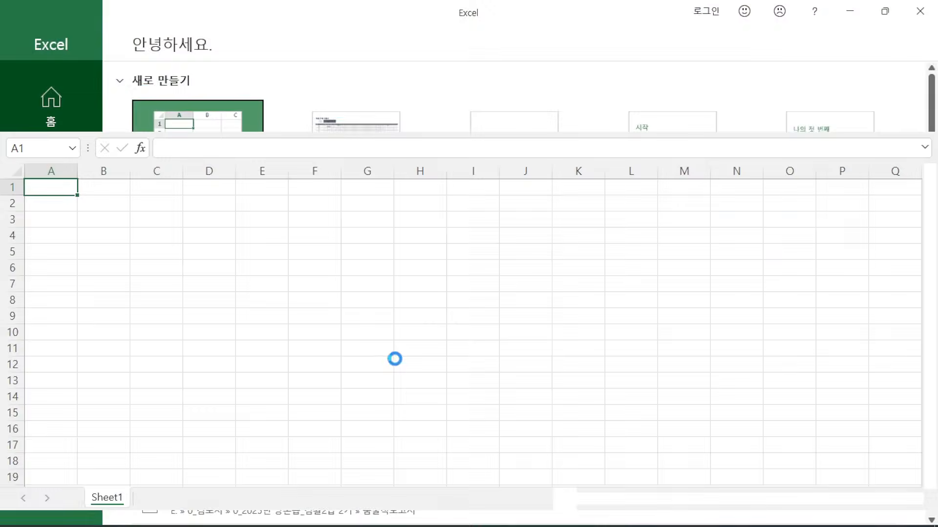
left_click(392, 332)
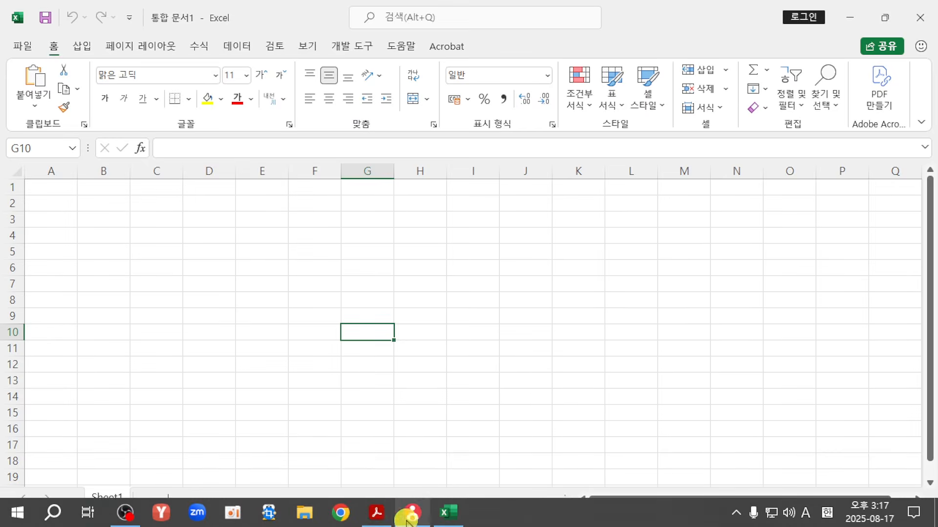
left_click(376, 513)
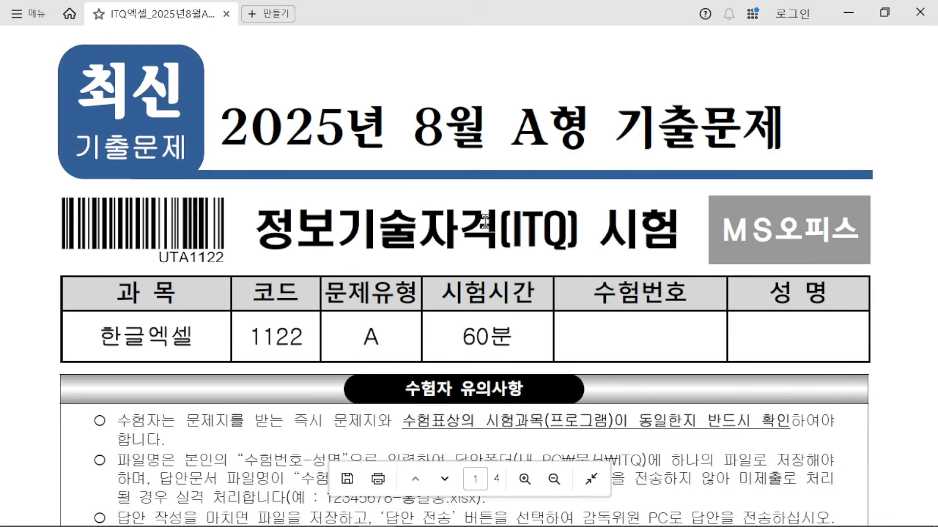
Step: Check the answer folder 내 PC₩문서₩ITQ and the file-naming rule, then return to Excel
scroll(485, 223, "down", 4)
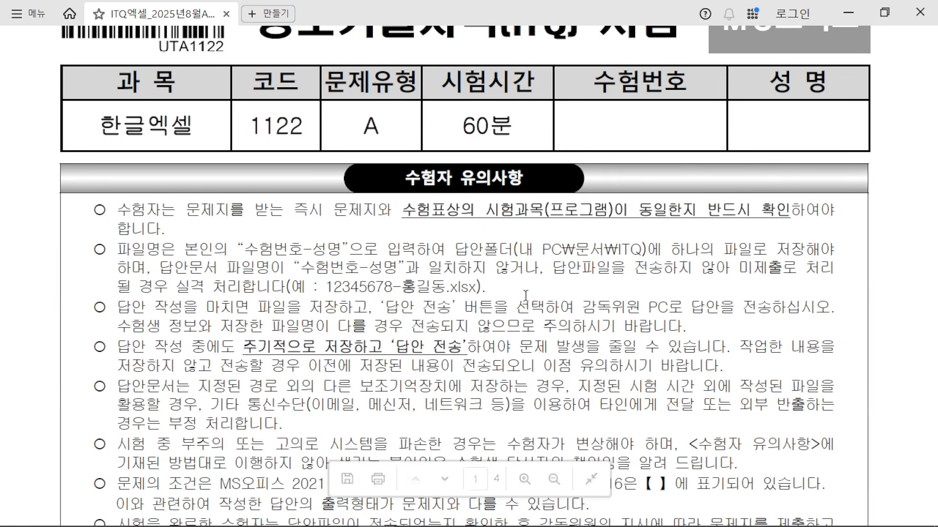
left_click_drag(520, 248, 634, 249)
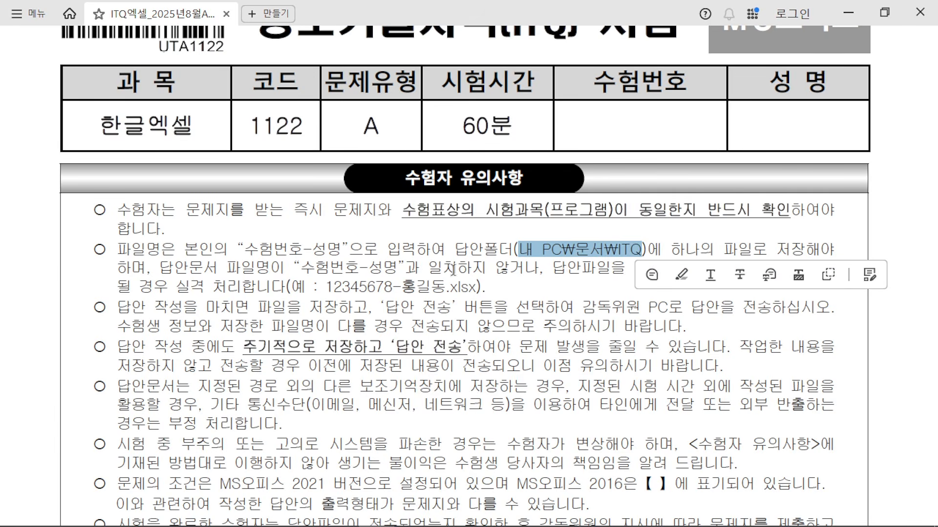
left_click_drag(287, 267, 322, 255)
left_click(317, 257)
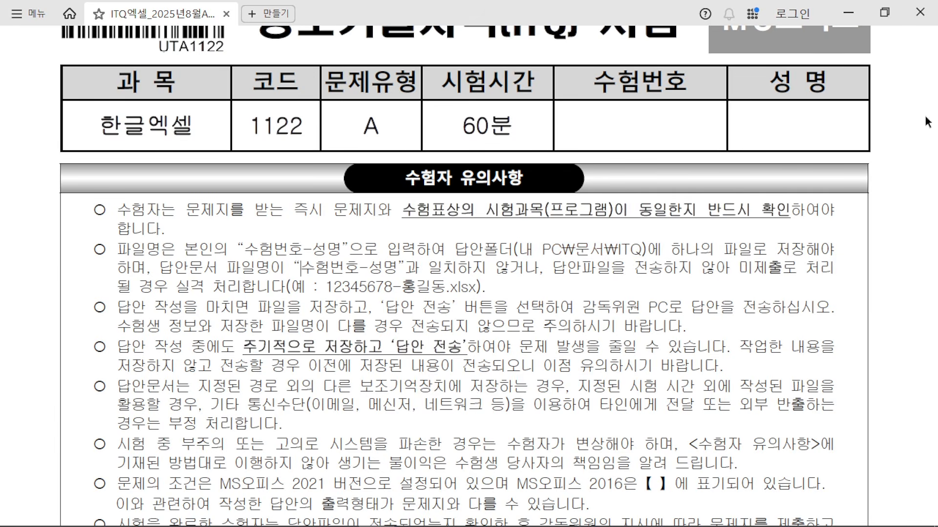
left_click(851, 9)
left_click(398, 317)
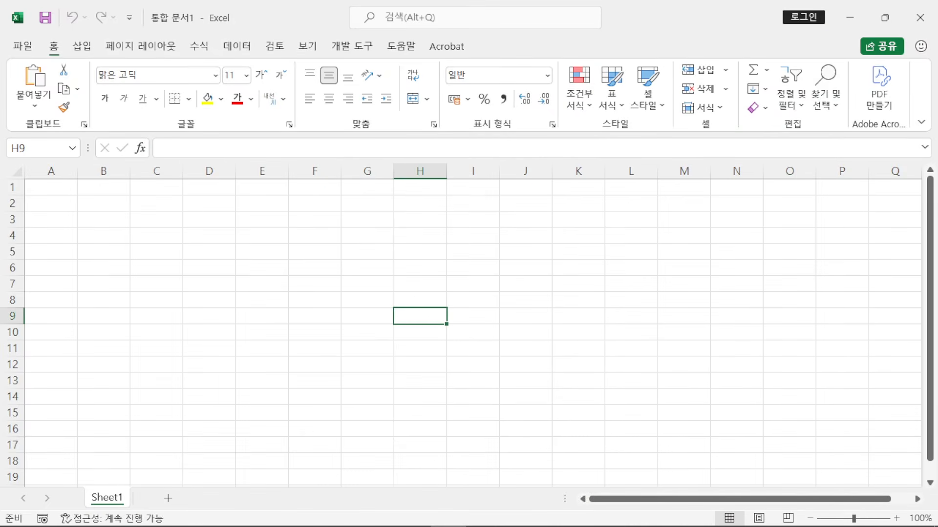
Step: Open Save As (F12) and go into the Documents ITQ folder
left_click_drag(351, 215, 395, 211)
left_click_drag(345, 216, 350, 301)
left_click_drag(351, 253, 391, 251)
left_click_drag(415, 233, 414, 303)
mouse_move(442, 246)
left_mouse_down()
mouse_move(461, 220)
mouse_move(461, 274)
mouse_move(502, 282)
left_mouse_up()
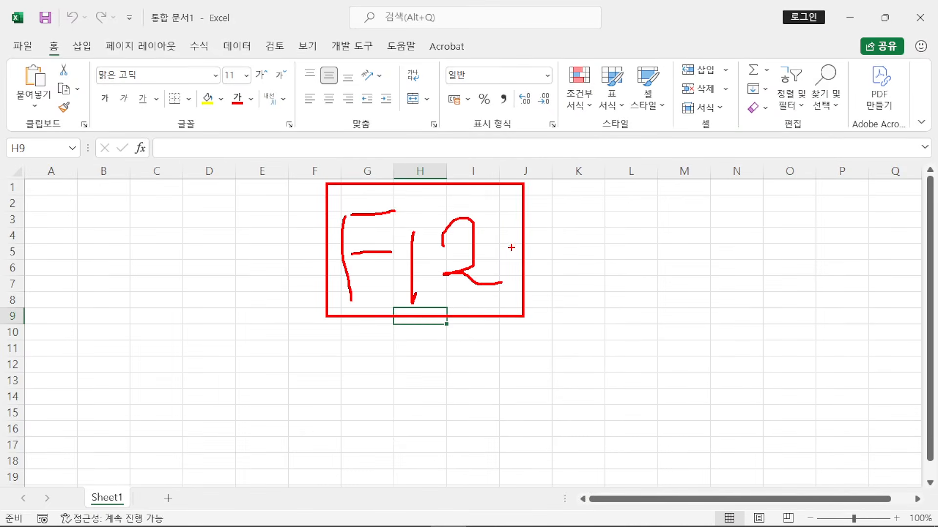
left_click_drag(494, 240, 598, 238)
key("Escape")
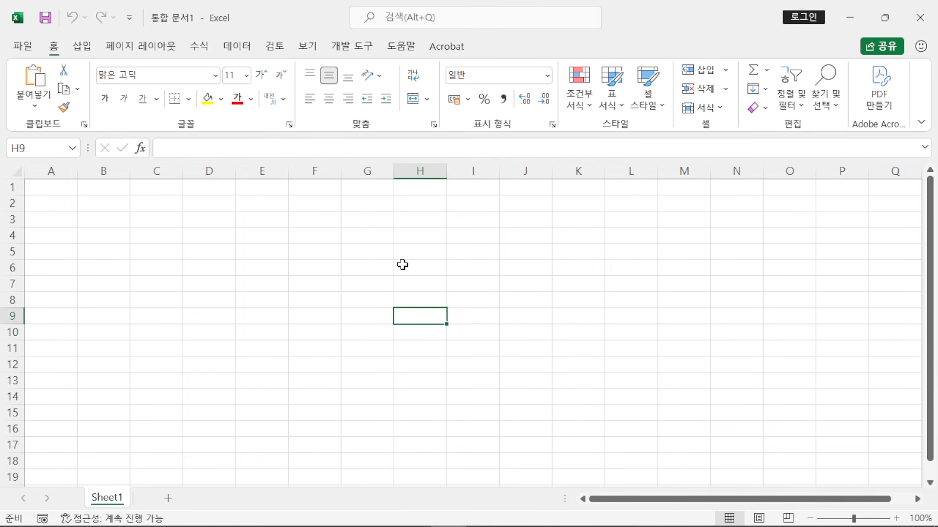
key("F12")
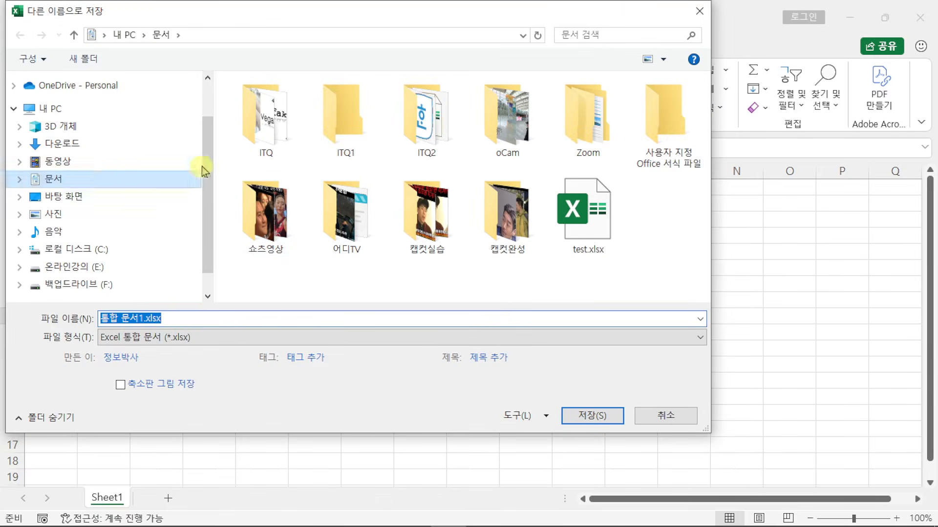
left_click(259, 121)
double_click(259, 121)
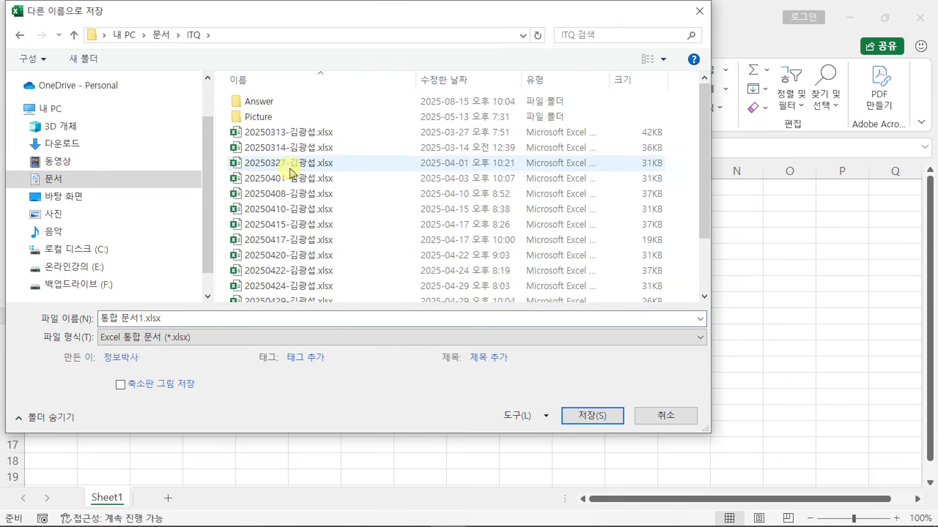
Step: Save the workbook there, named with the candidate number and name joined by a hyphen
scroll(293, 244, "down", 2)
left_click(216, 316)
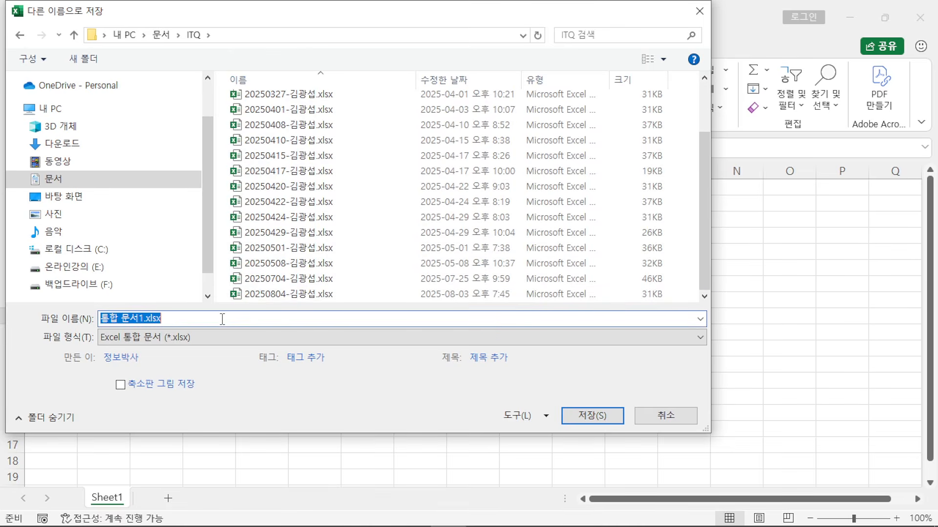
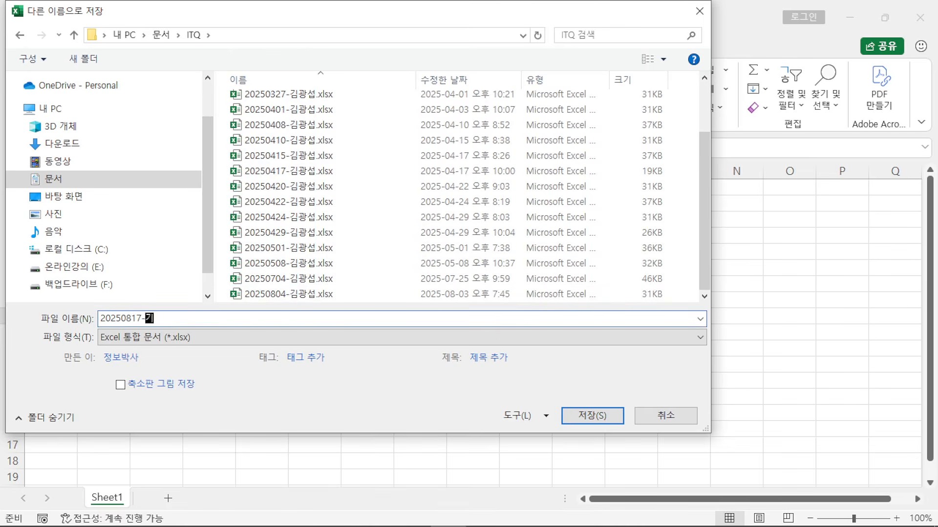
left_click(616, 416)
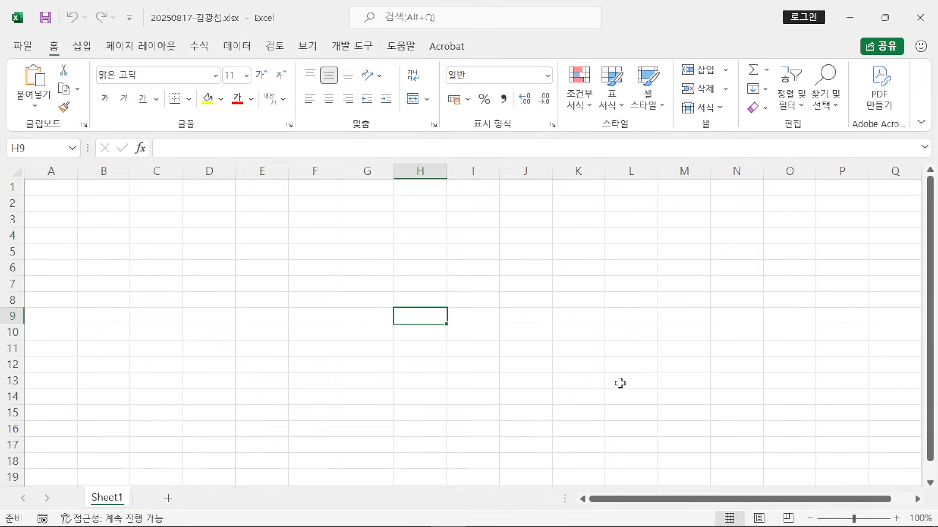
left_click(413, 519)
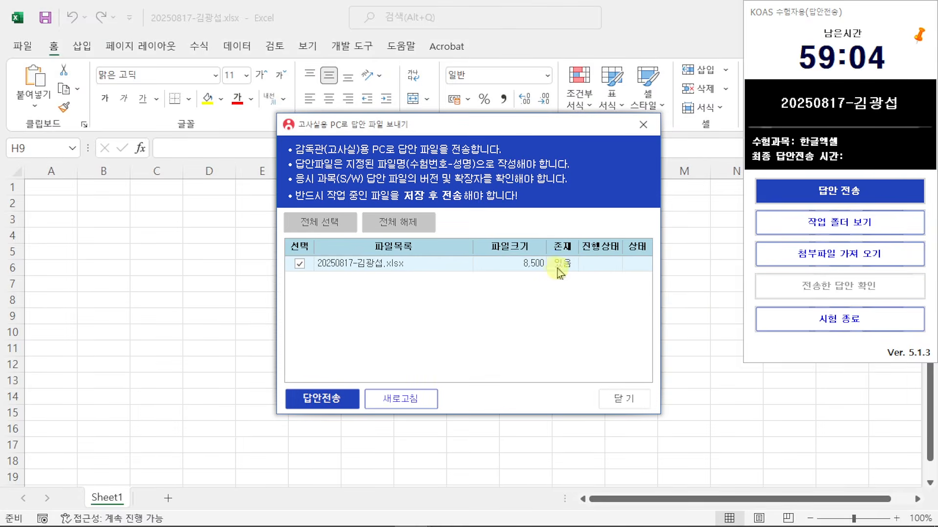
Step: Send the saved answer file through KOAS, then reopen the ITQ exam paper PDF
left_click(332, 400)
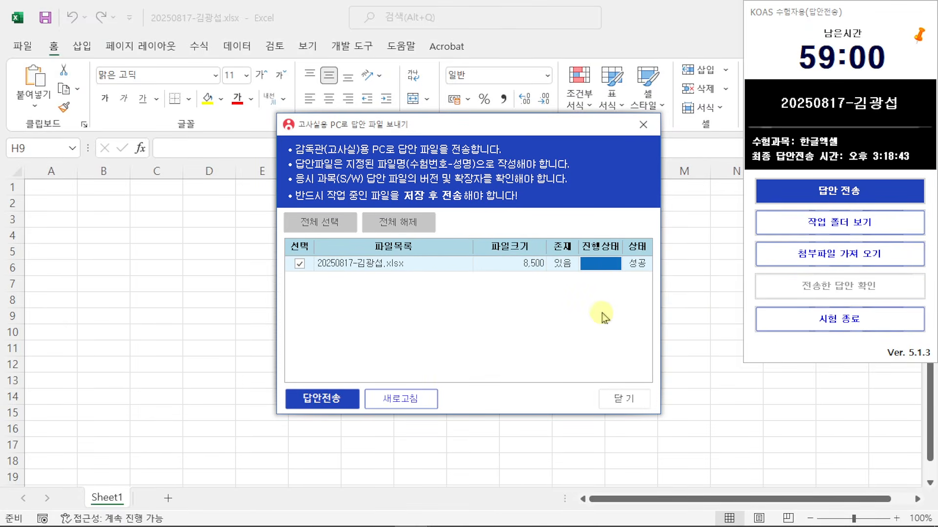
left_click(630, 405)
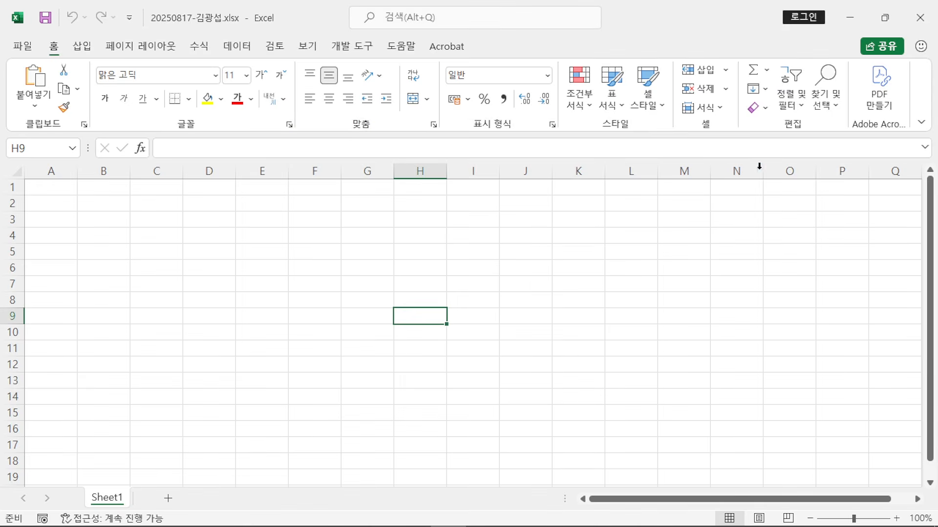
left_click(589, 331)
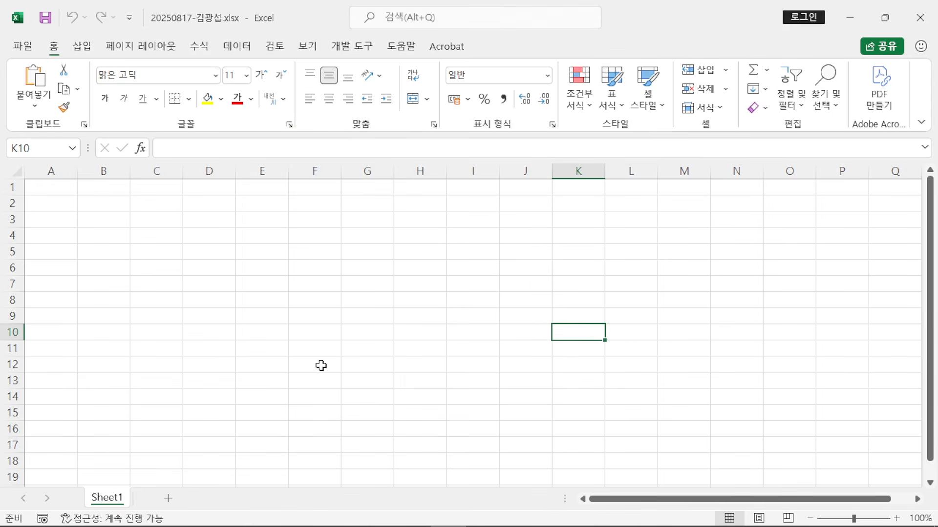
left_click(388, 351)
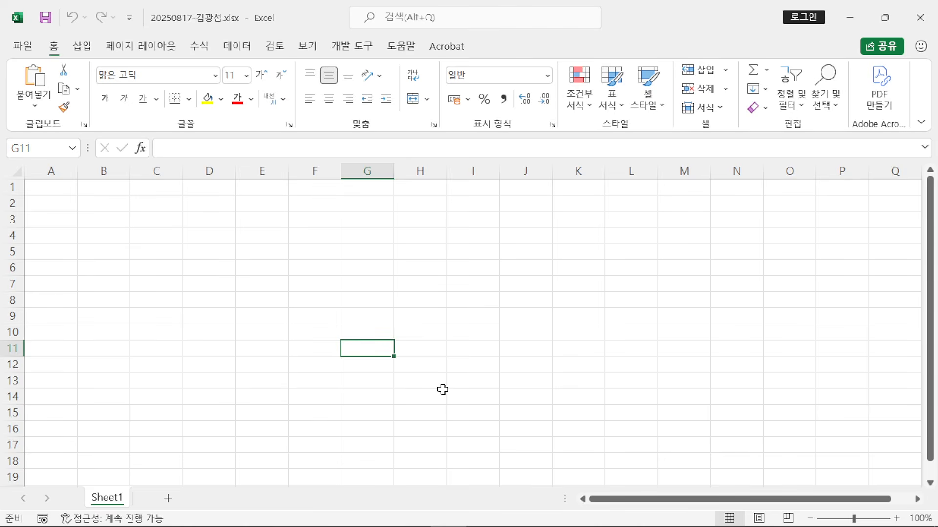
left_click(378, 364)
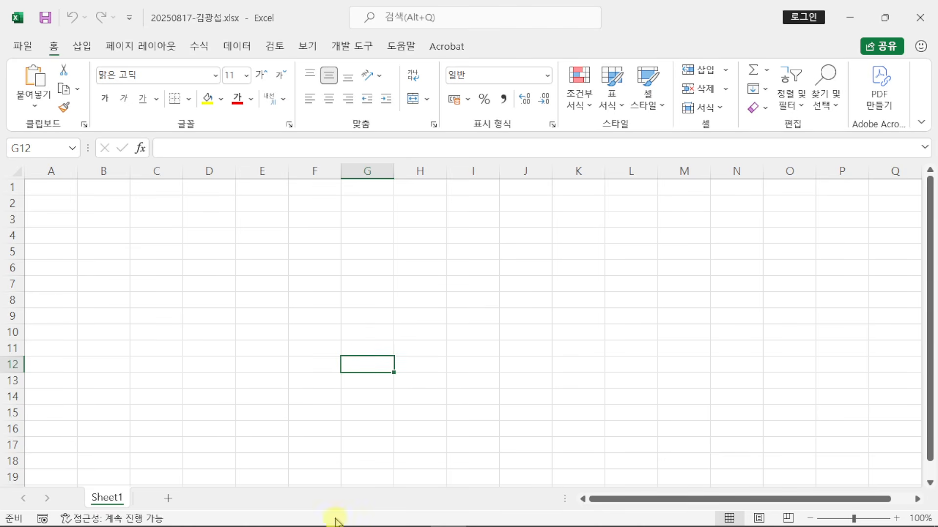
mouse_move(335, 522)
left_click(382, 521)
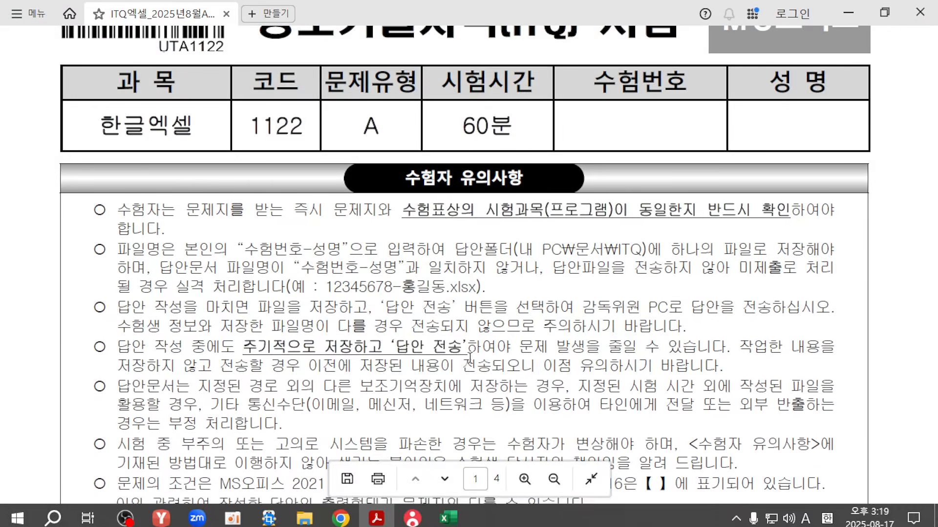
Step: Review the rules on the four tasks, column A width 1 and sheet names, then return to Excel
scroll(505, 331, "down", 8)
scroll(505, 331, "down", 3)
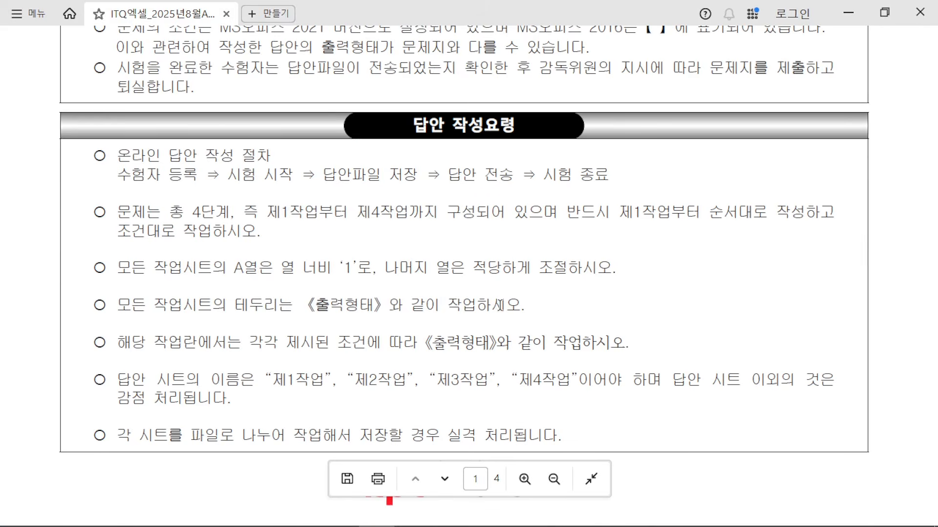
left_click_drag(120, 211, 371, 213)
left_click(285, 217)
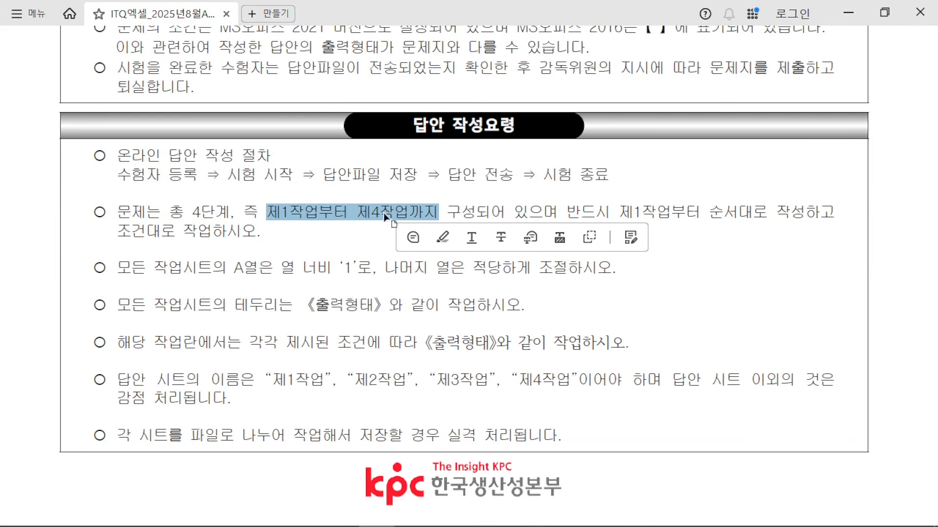
left_click_drag(118, 269, 530, 268)
left_click(343, 272)
left_click_drag(357, 268, 117, 268)
left_click_drag(146, 379, 571, 380)
left_click(532, 379)
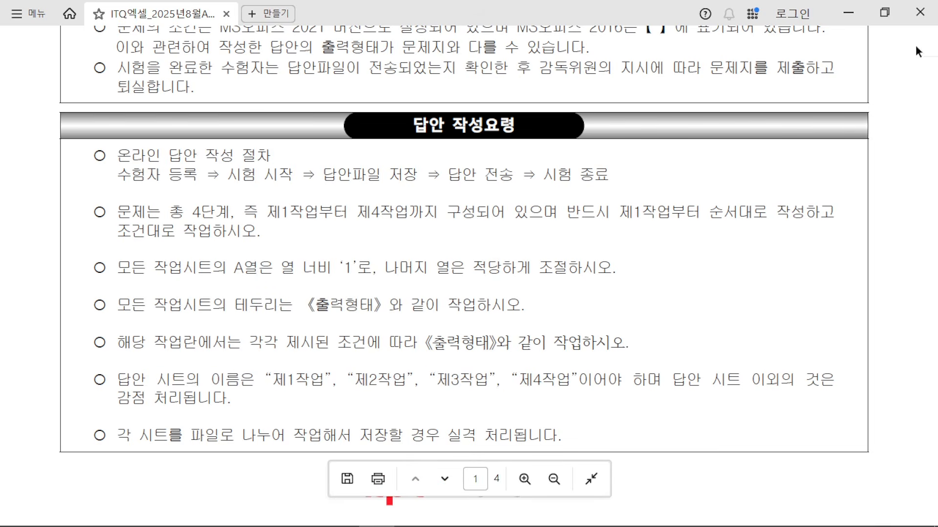
left_click(848, 12)
left_click(309, 413)
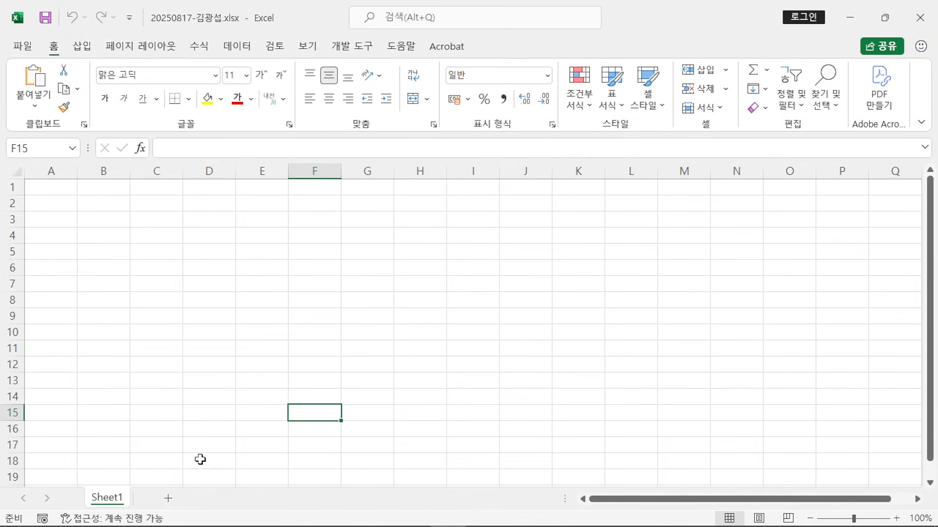
Step: Insert Sheet2 and Sheet3 using the new sheet button beside the tabs
left_click_drag(81, 481, 130, 516)
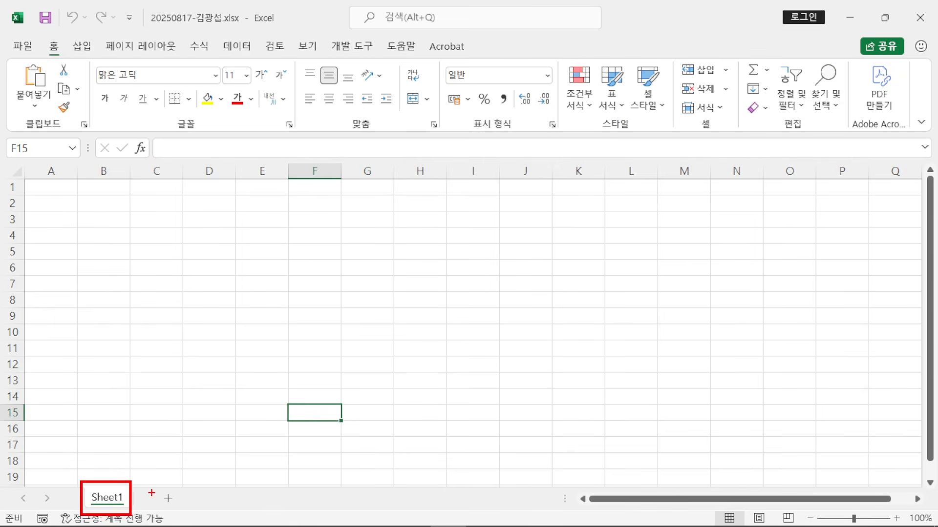
mouse_move(146, 483)
left_mouse_down()
mouse_move(190, 505)
mouse_move(189, 516)
left_mouse_up()
left_click_drag(172, 486, 221, 404)
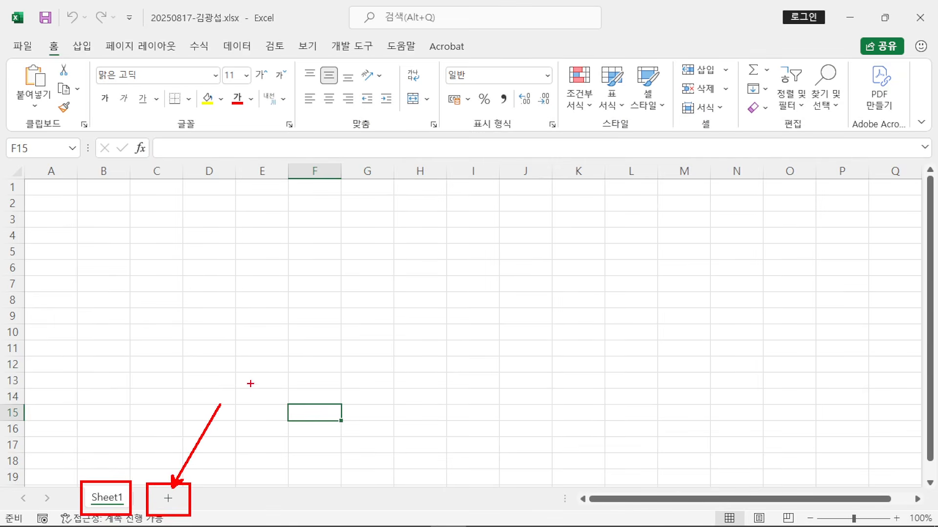
left_click_drag(268, 340, 276, 356)
mouse_move(304, 315)
left_mouse_down()
mouse_move(310, 344)
mouse_move(311, 330)
left_mouse_up()
left_click_drag(303, 343, 316, 337)
left_click_drag(321, 323, 323, 349)
left_click_drag(301, 351, 345, 356)
key("Escape")
left_click(168, 498)
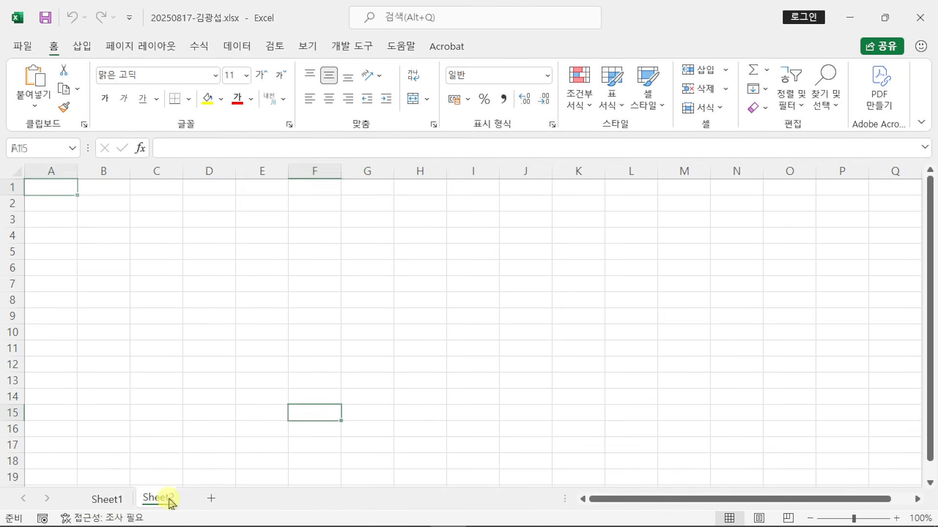
left_click(214, 498)
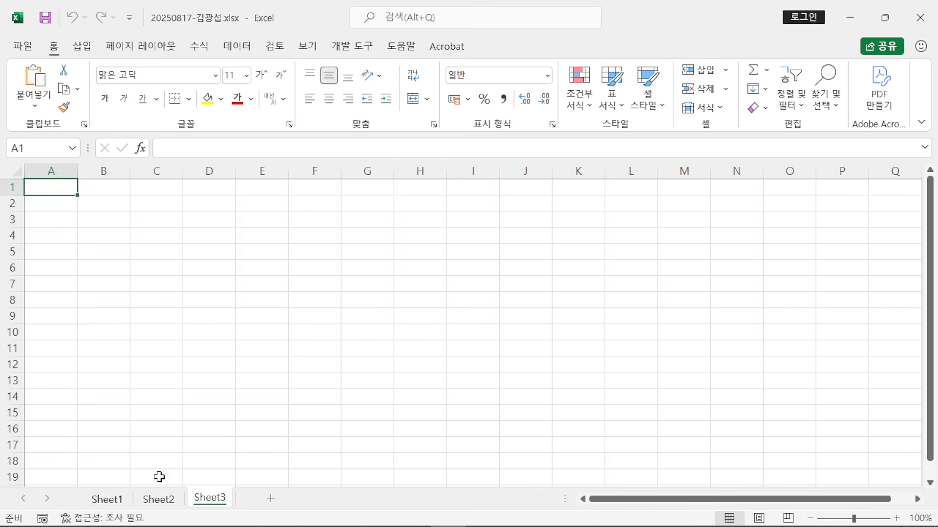
Step: Make Sheet1 the active sheet, marking up the tab area on screen
left_click(277, 496)
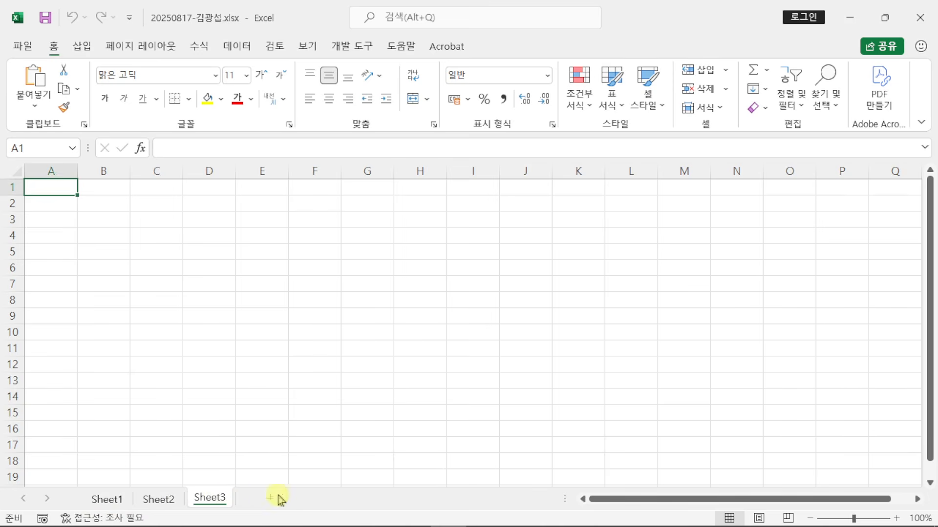
left_click(104, 500)
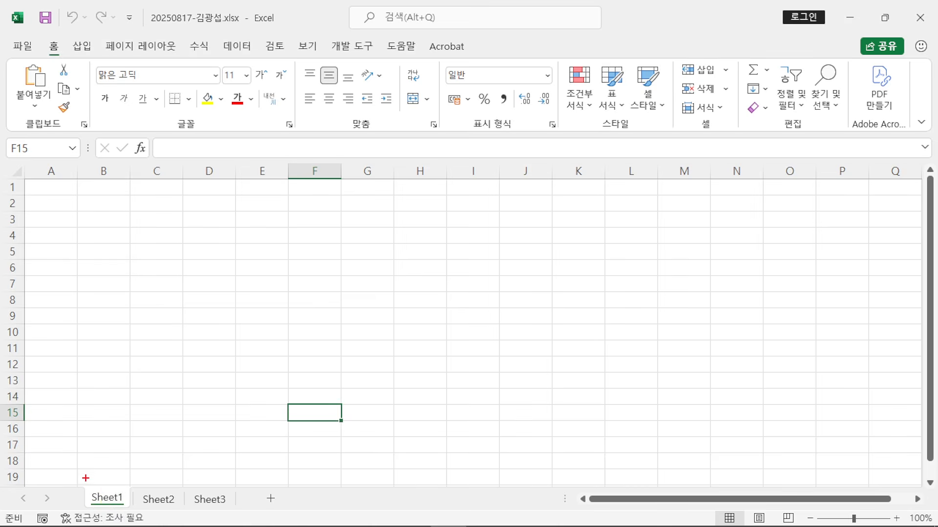
left_click_drag(83, 477, 135, 512)
mouse_move(256, 239)
left_mouse_down()
mouse_move(404, 346)
mouse_move(442, 353)
left_mouse_up()
mouse_move(326, 282)
left_mouse_down()
mouse_move(277, 289)
mouse_move(291, 321)
left_mouse_up()
left_click_drag(332, 257, 354, 325)
mouse_move(411, 286)
left_mouse_down()
mouse_move(386, 320)
mouse_move(413, 312)
left_mouse_up()
mouse_move(426, 267)
left_mouse_down()
mouse_move(430, 320)
mouse_move(432, 303)
left_mouse_up()
left_click_drag(221, 367, 264, 419)
left_click_drag(210, 486, 209, 403)
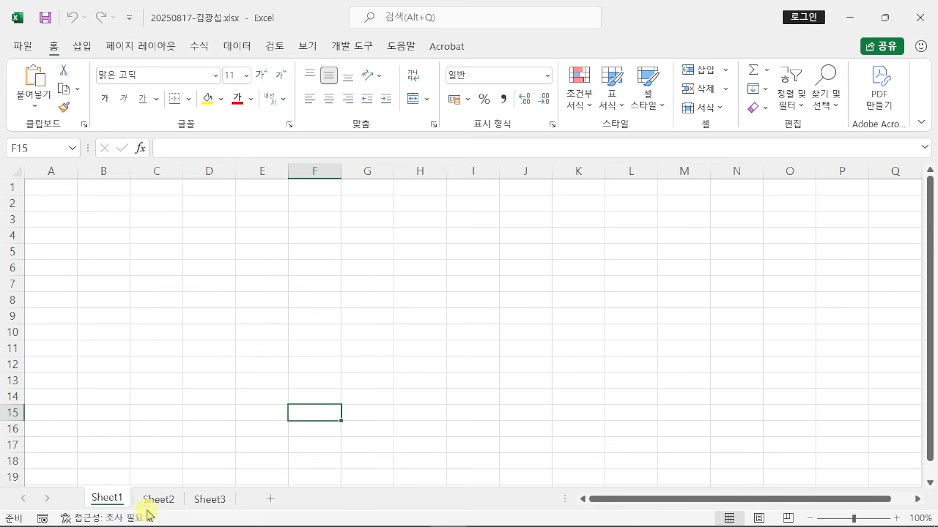
Step: Extend the tab selection to Sheet3 so Sheet1 through Sheet3 are grouped
left_click(205, 499, "shift")
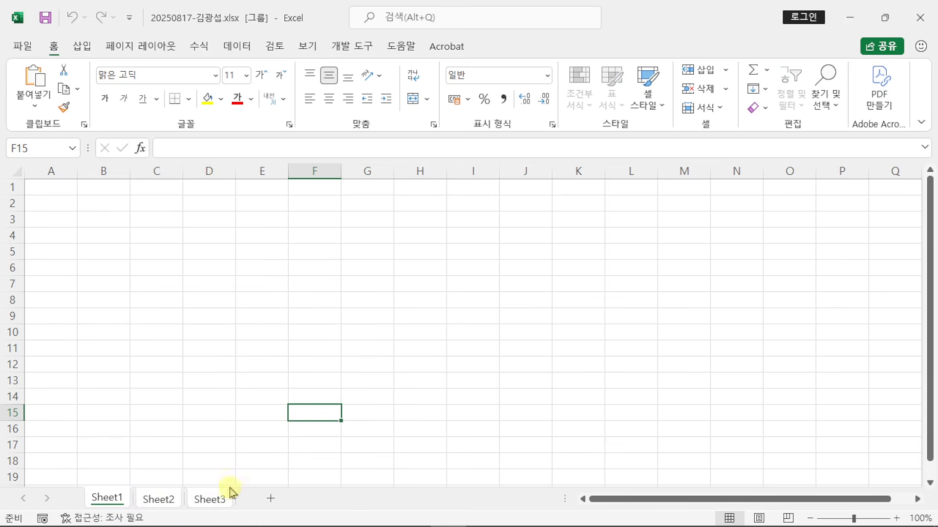
mouse_move(124, 467)
left_mouse_down()
mouse_move(207, 462)
mouse_move(231, 486)
mouse_move(97, 478)
left_mouse_up()
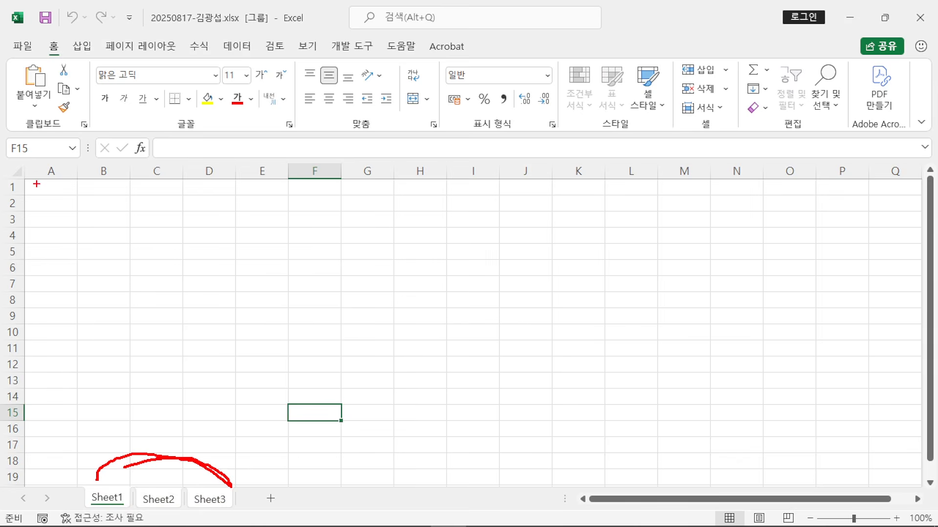
mouse_move(18, 149)
left_mouse_down()
mouse_move(84, 191)
mouse_move(145, 6)
left_mouse_up()
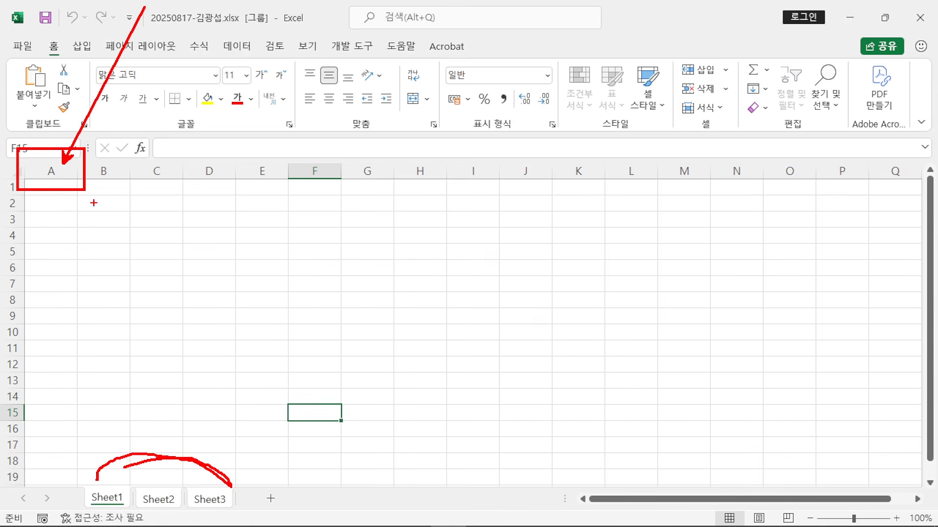
key("Escape")
Step: Set column A to width 1 on all grouped sheets, then bring the exam paper back up
left_click(51, 169)
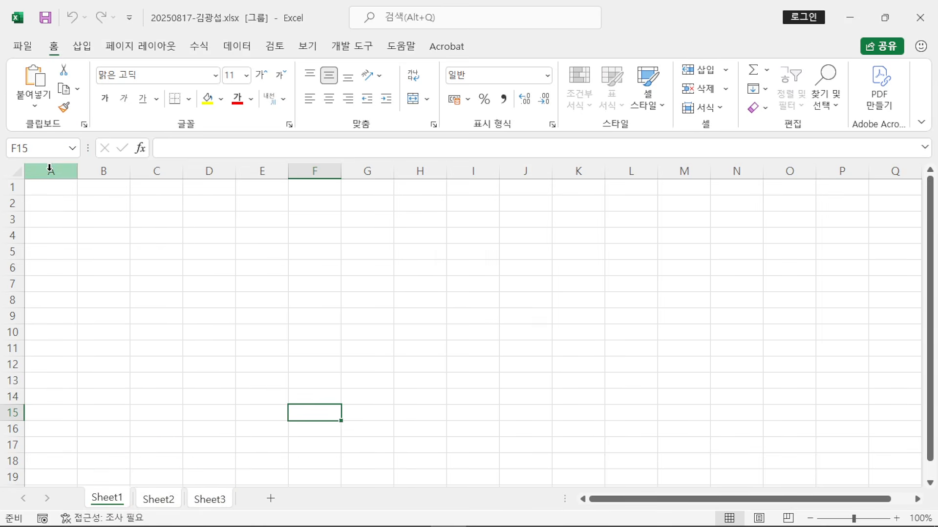
right_click(54, 168)
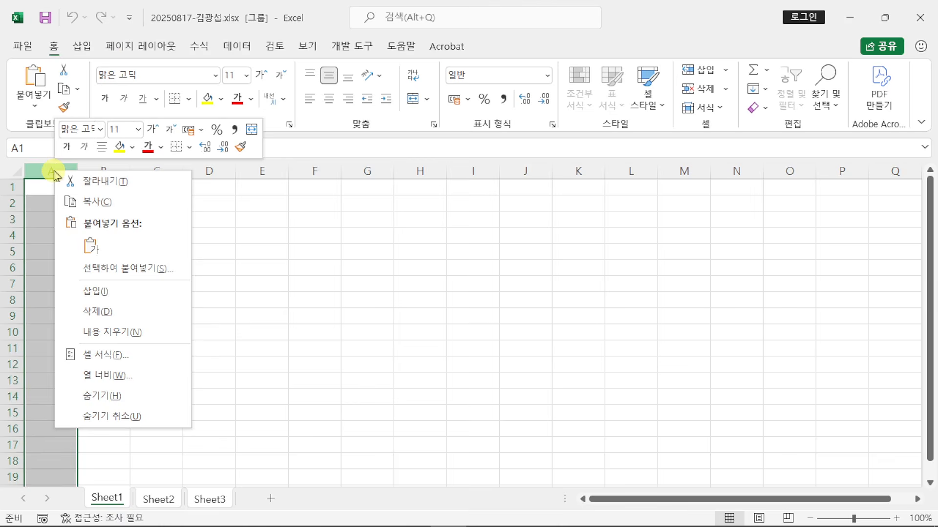
left_click(151, 377)
left_click_drag(131, 367, 402, 102)
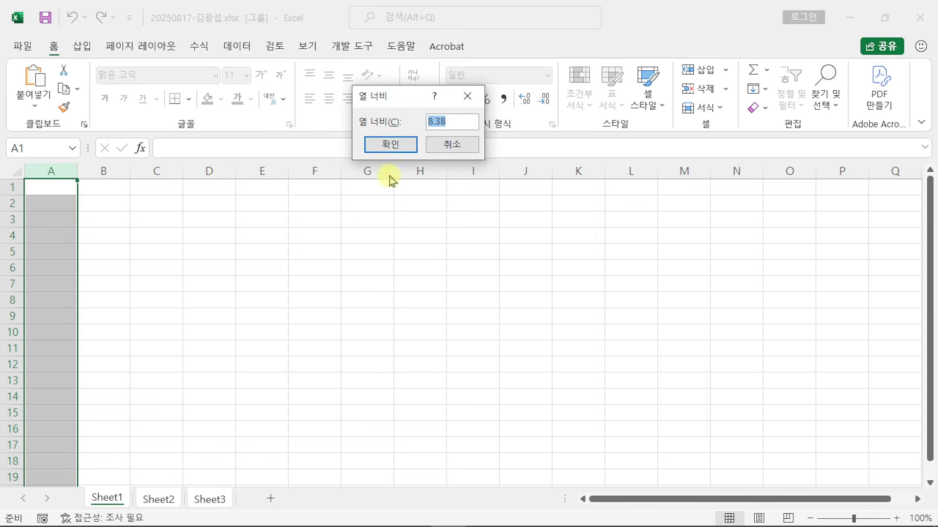
type("1")
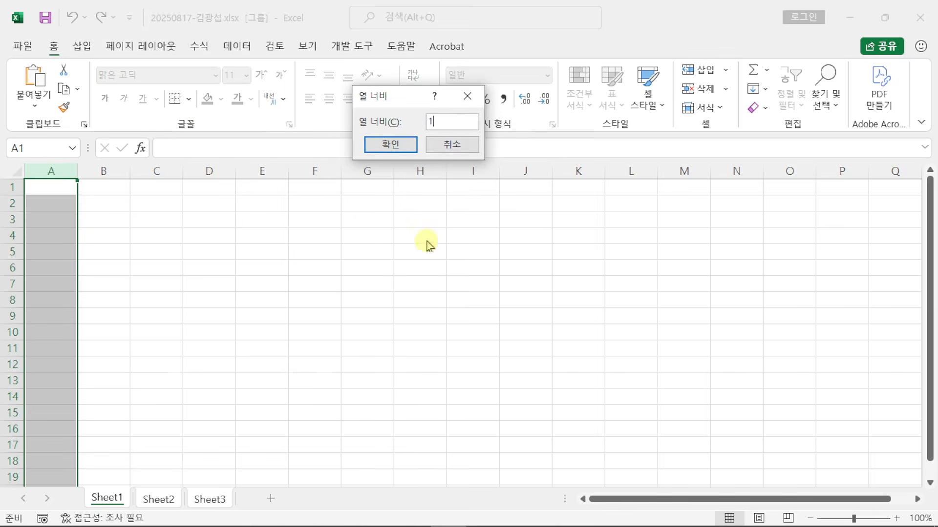
left_click(391, 145)
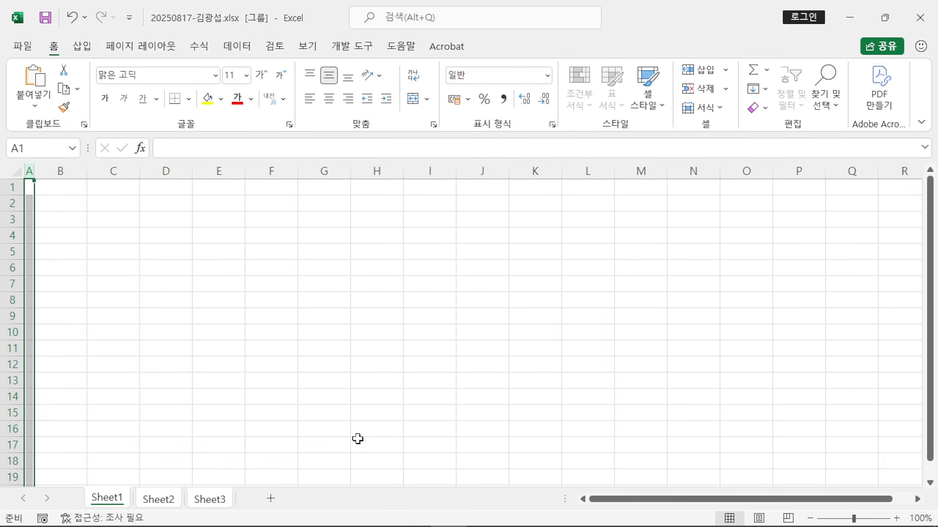
left_click(384, 518)
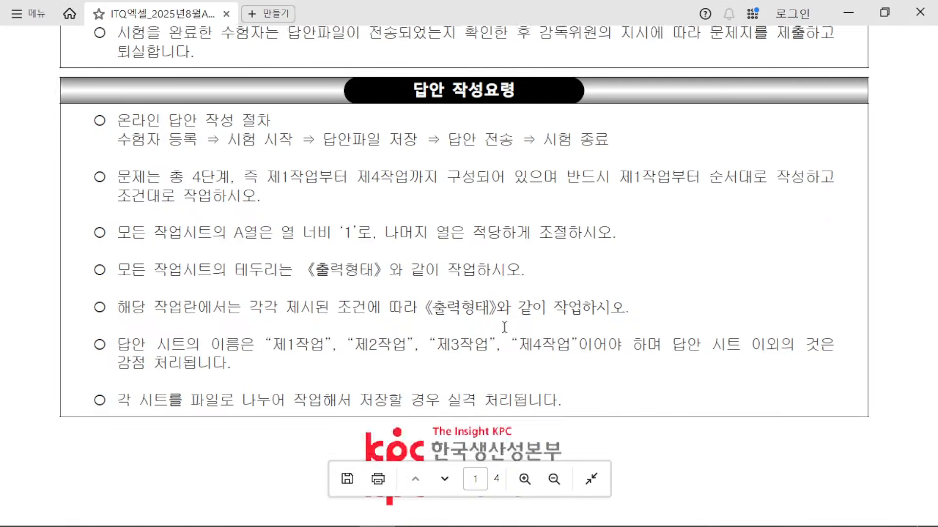
Step: Check the exam paper's 굴림 11pt formatting condition, then return to the Excel workbook
scroll(505, 327, "down", 10)
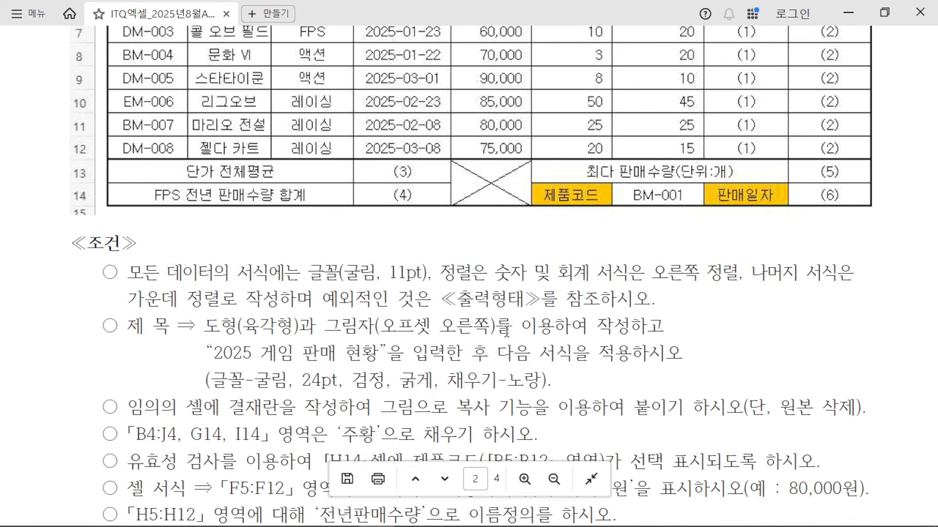
scroll(506, 330, "down", 4)
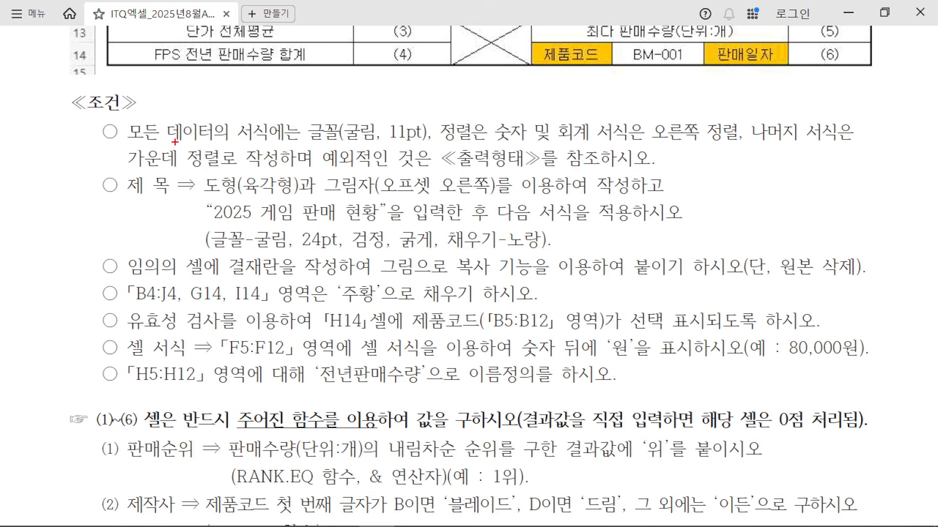
mouse_move(141, 142)
left_mouse_down()
mouse_move(363, 142)
mouse_move(380, 83)
left_mouse_up()
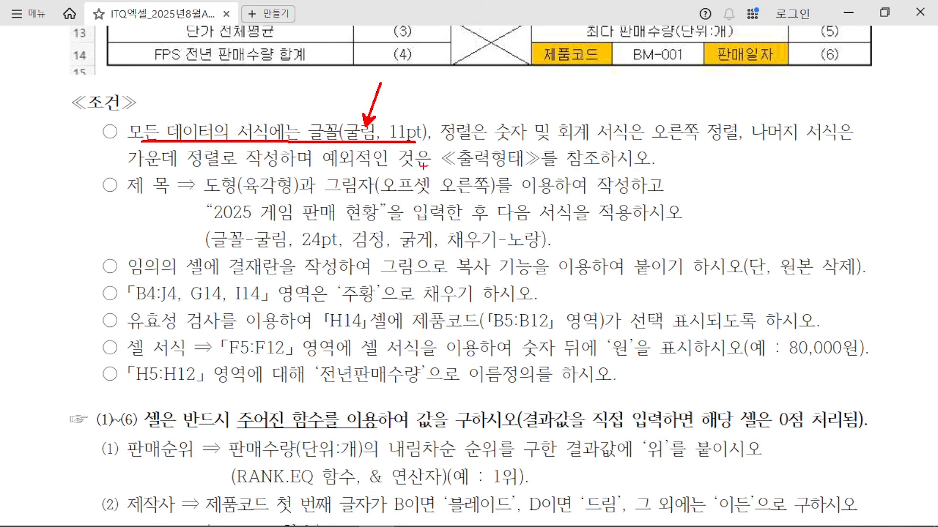
left_click(446, 521)
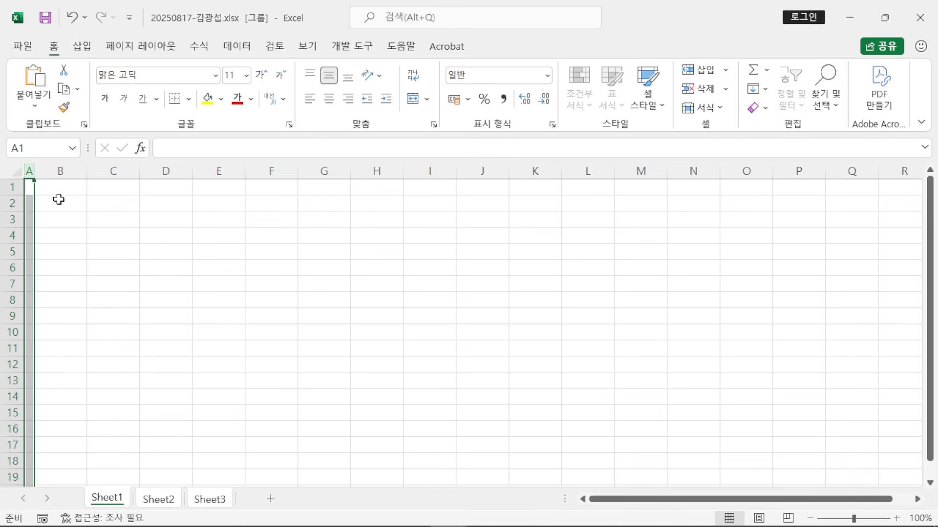
Step: Apply the 굴림 font to every cell on the three grouped sheets
left_click(10, 172)
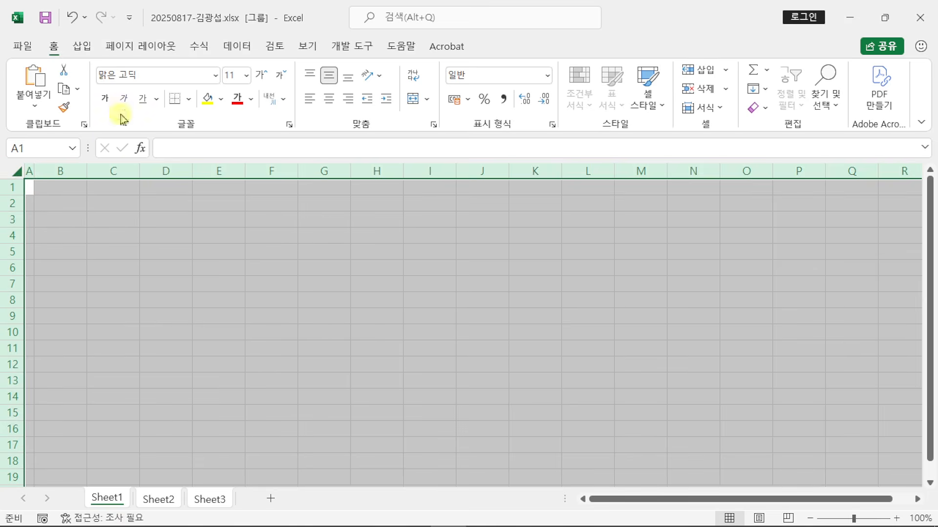
left_click(160, 76)
type("굴림")
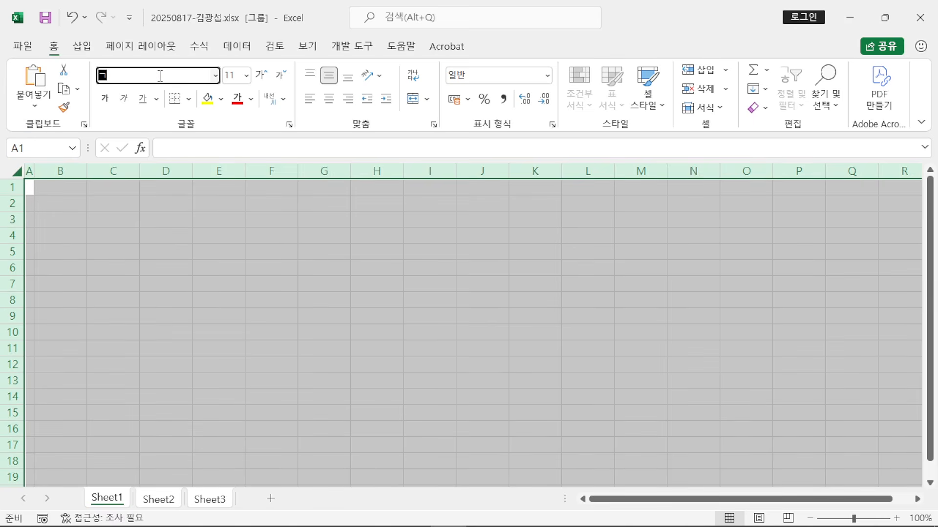
key("Return")
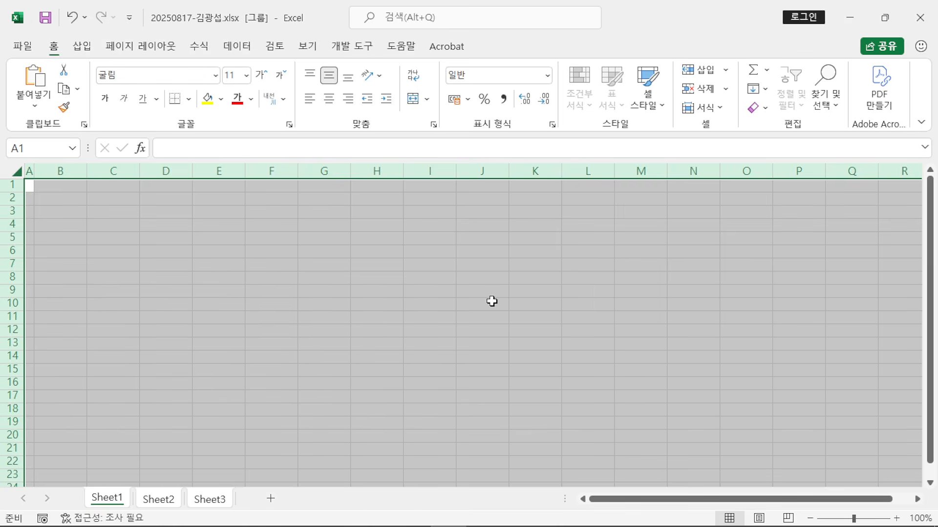
left_click(483, 284)
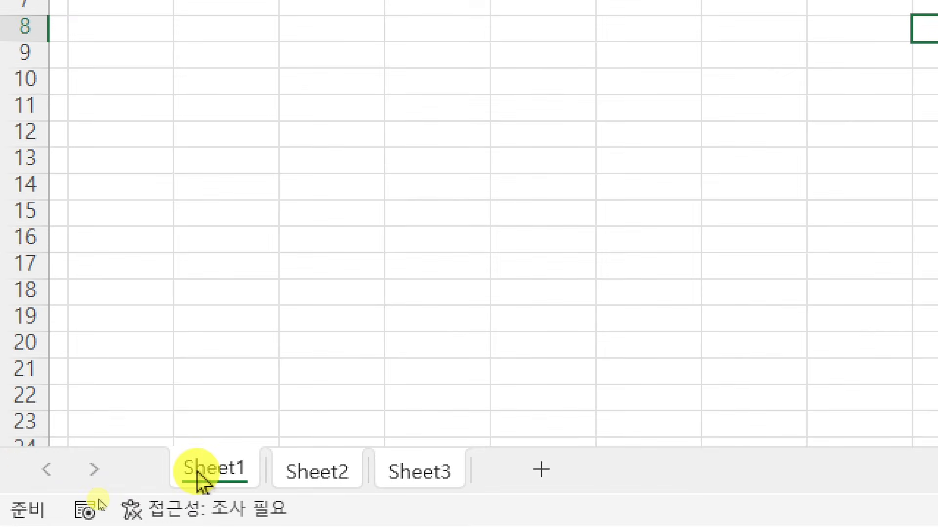
Step: Name the sheet tabs 제1작업, 제2작업 and 제3작업, ending on 제1작업
double_click(108, 498)
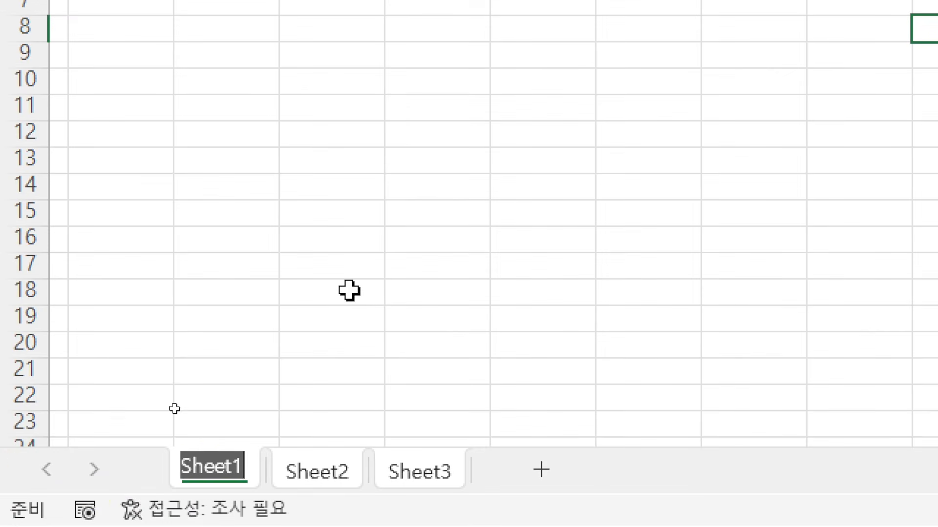
type("제1작업")
key("Return")
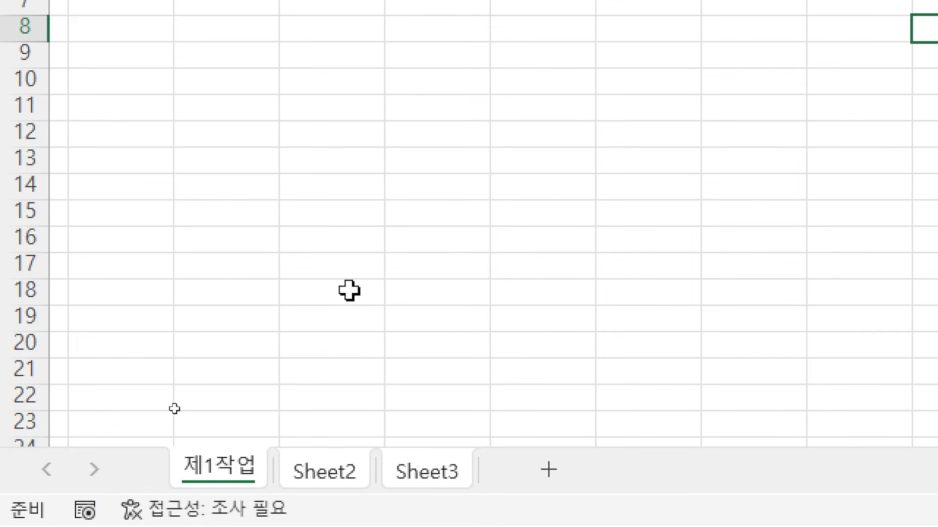
double_click(330, 476)
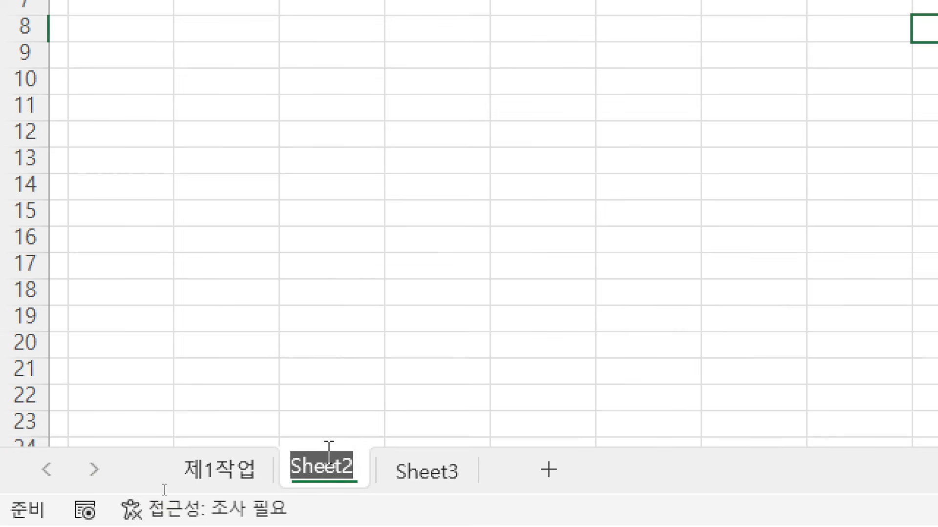
type("제2작업")
key("Return")
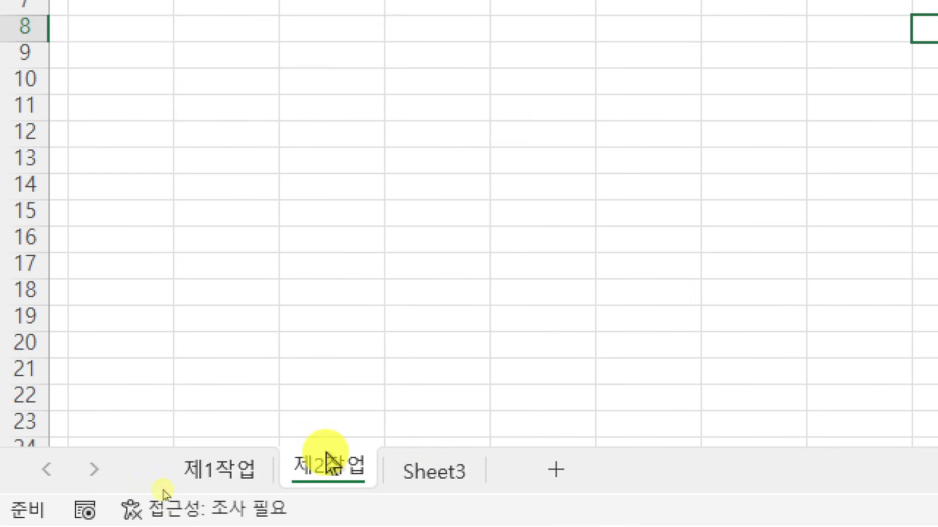
double_click(436, 480)
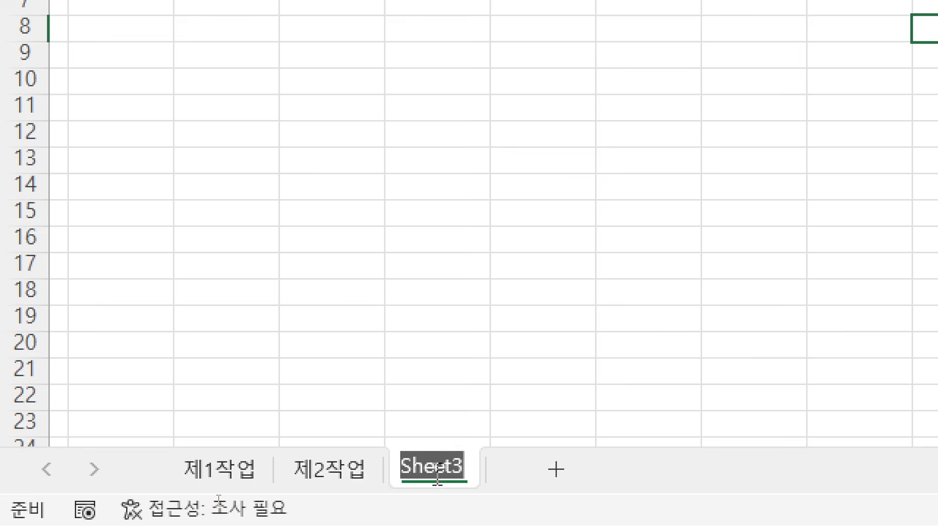
type("제3작업")
key("Return")
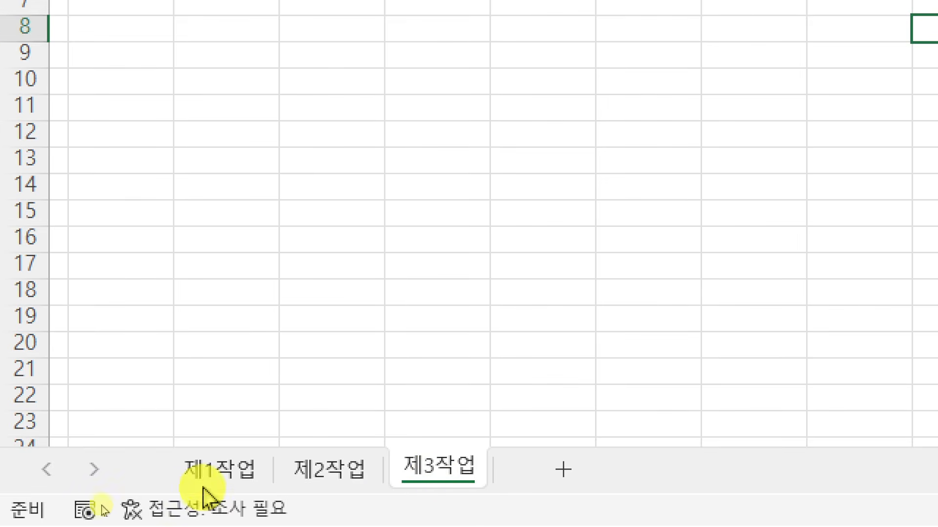
left_click(207, 481)
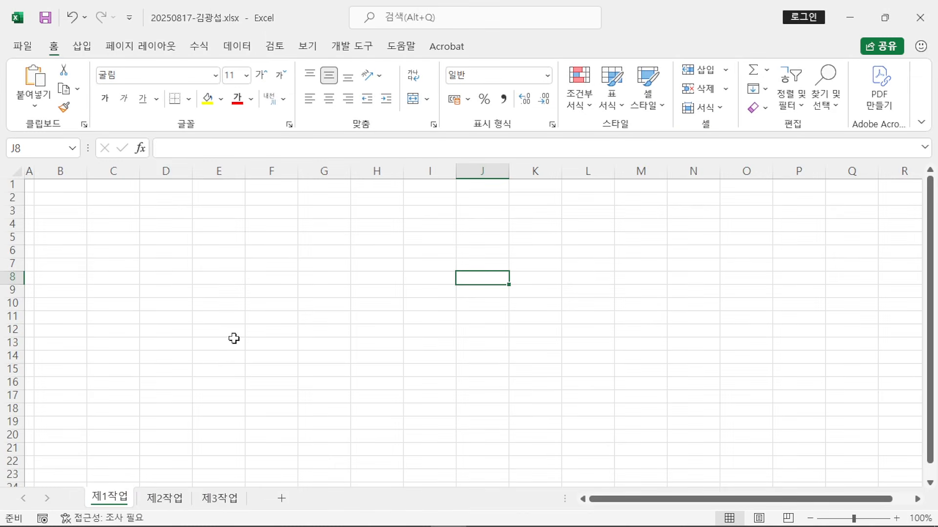
Step: Select the table area B4:J14, zoom in to 145%, and collapse the ribbon
left_click(263, 174)
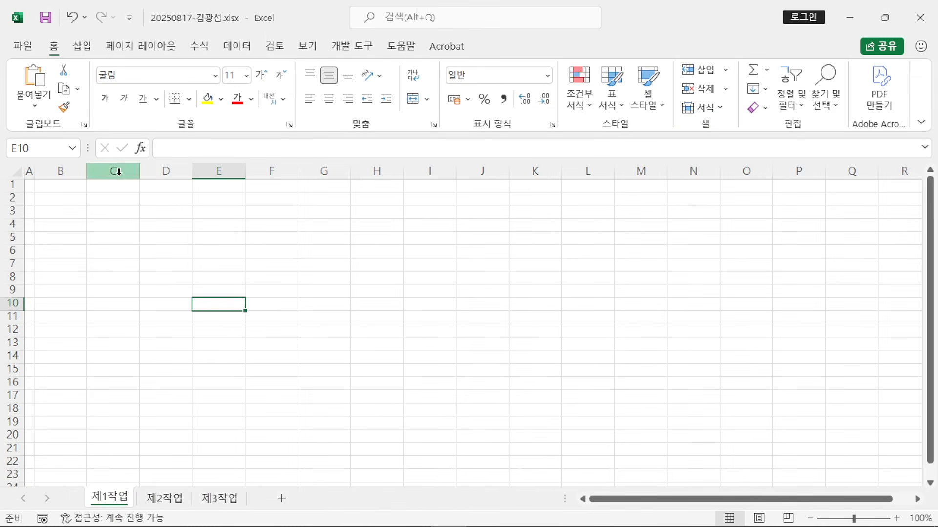
left_click_drag(58, 221, 469, 360)
scroll(450, 368, "up", 1)
scroll(450, 368, "up", 2)
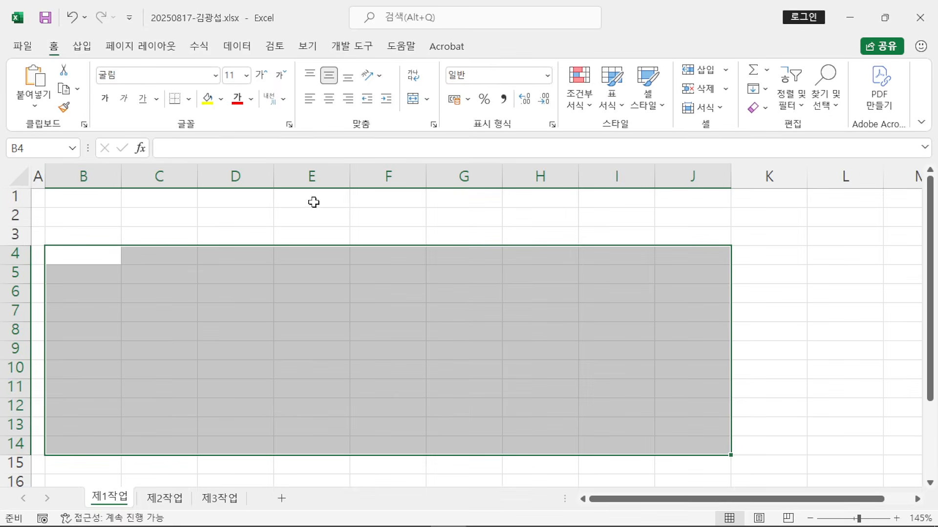
double_click(53, 46)
Step: Snap Excel to the right half beside the PDF, widening the Excel side
key("super+Right")
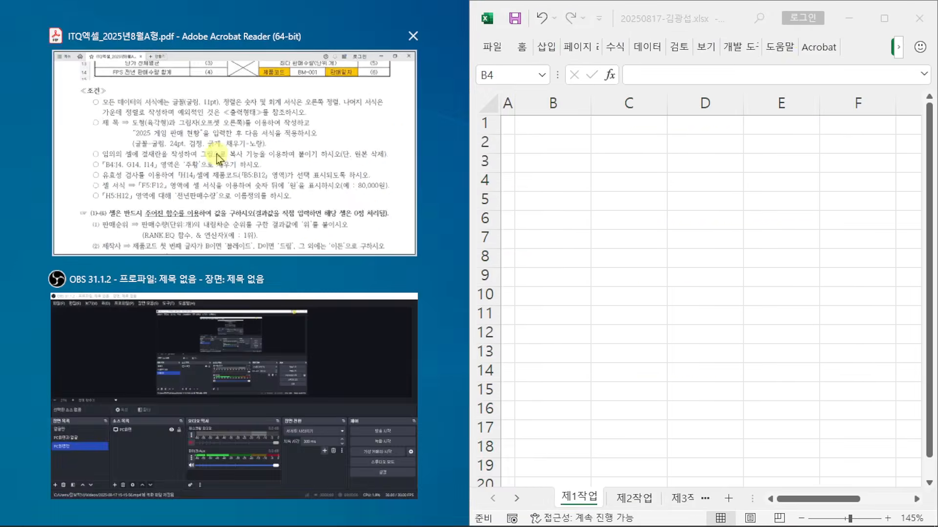
left_click(217, 159)
scroll(445, 98, "up", 5)
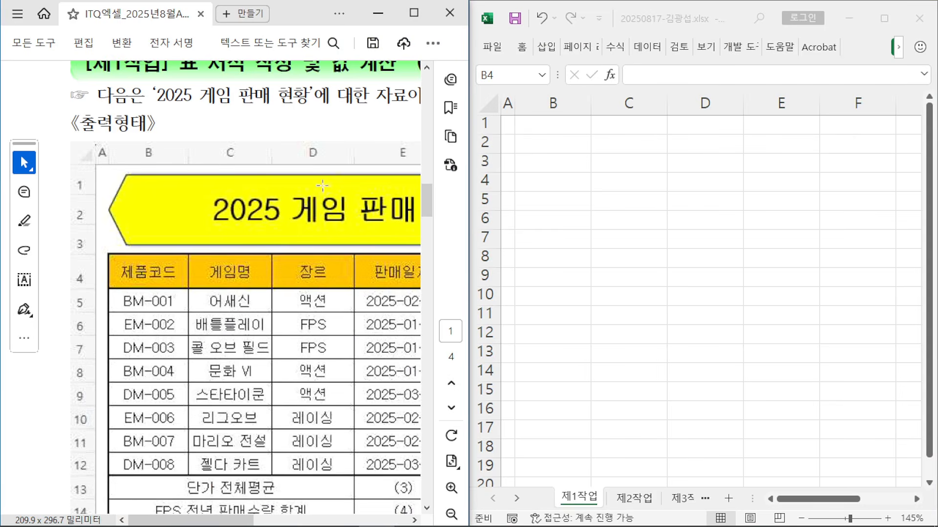
left_click_drag(472, 219, 401, 219)
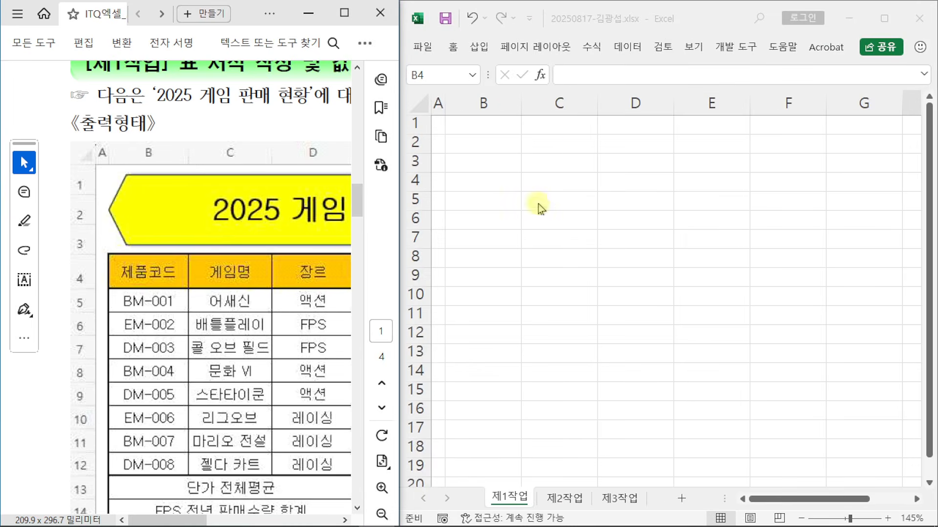
Step: Enter 제품코드 in B4 and codes BM-001, EM-002, DM-003, BM-004 below it
scroll(264, 244, "down", 3)
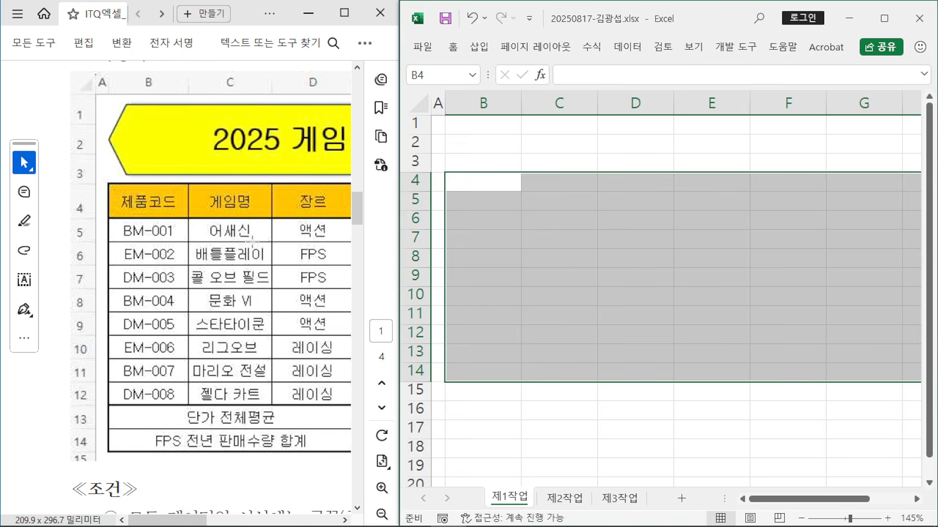
type("제품코드")
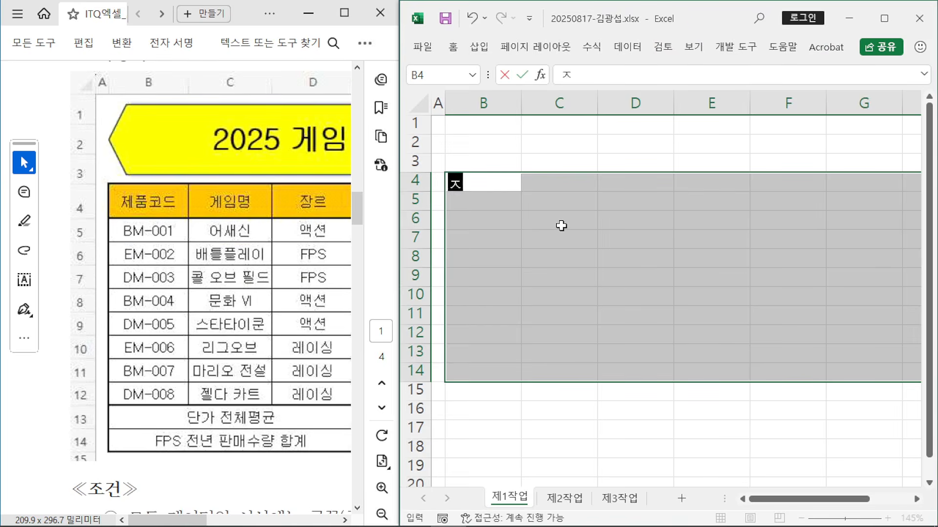
key("Return")
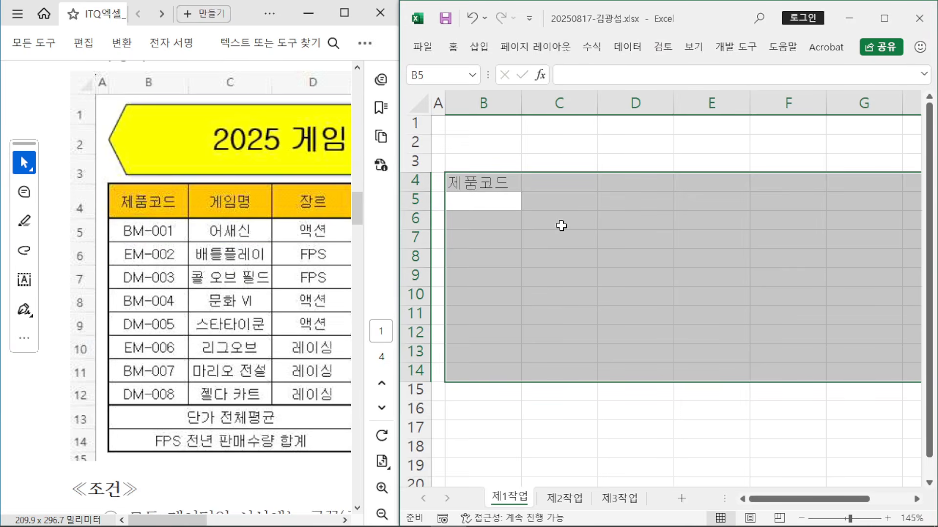
type("BM-001")
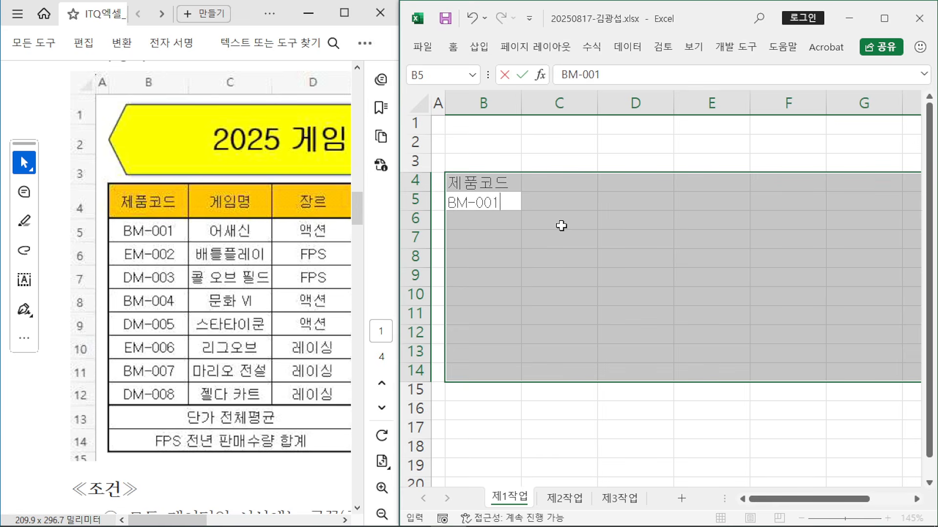
key("Return")
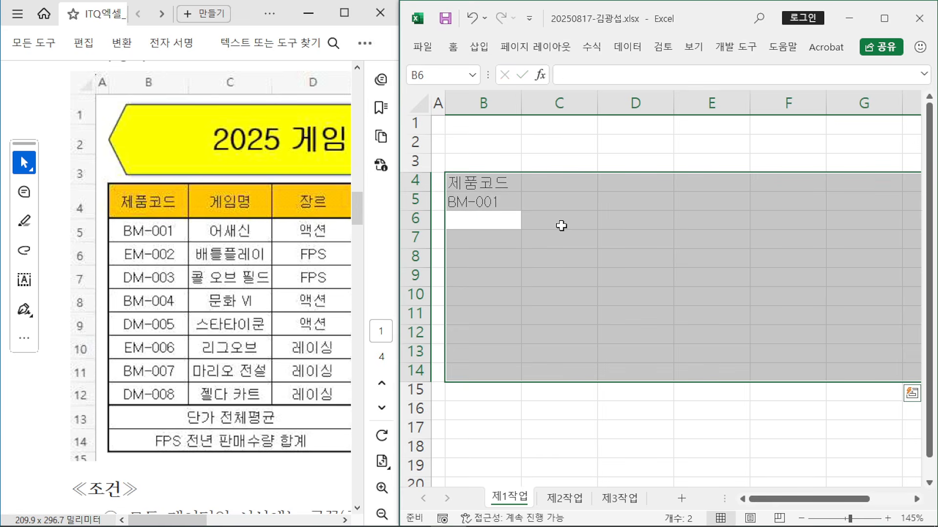
type("EM")
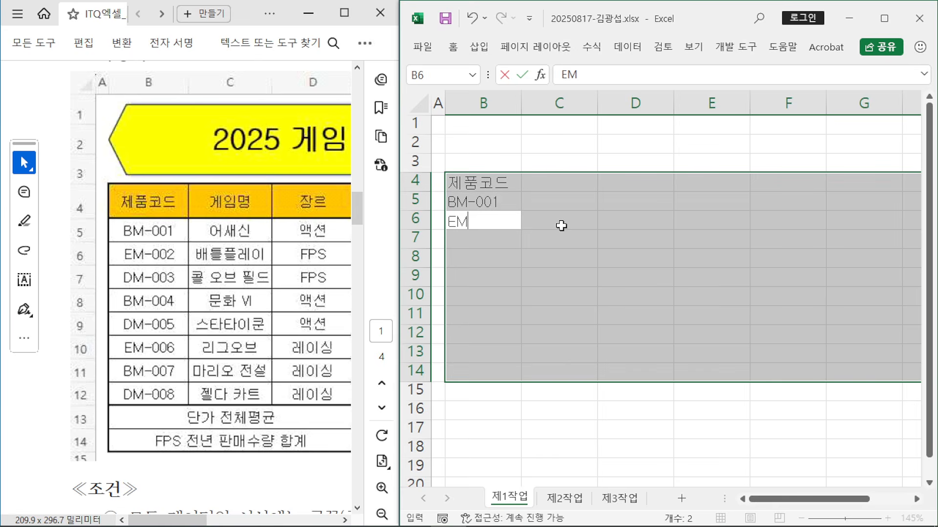
type("-002")
key("Return")
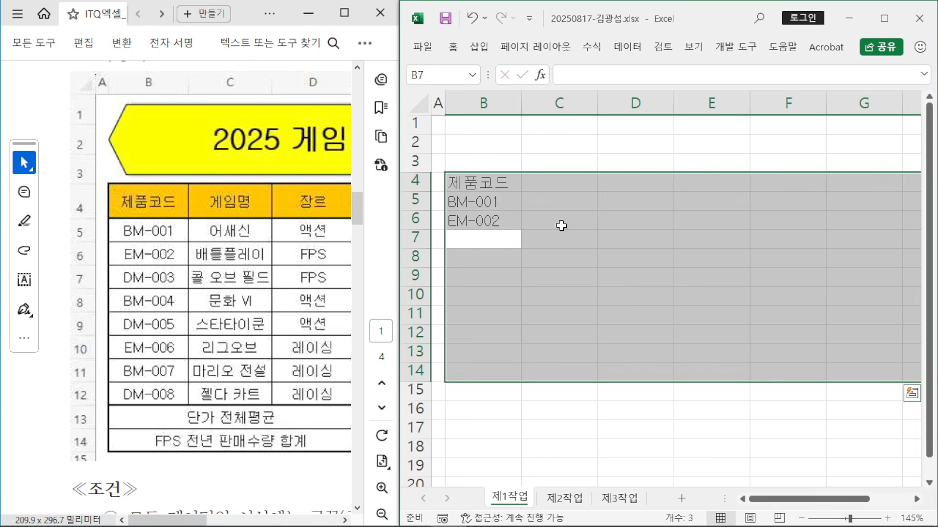
type("DM")
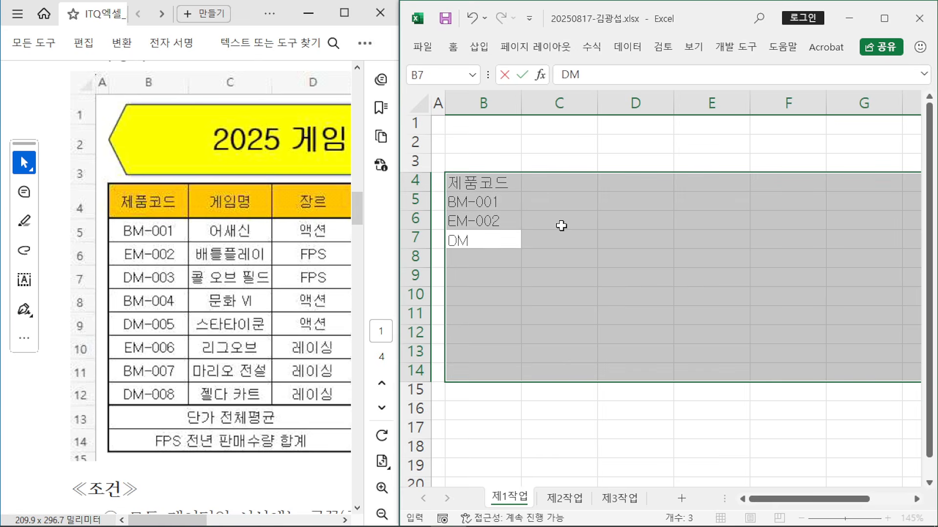
type("-003")
key("Return")
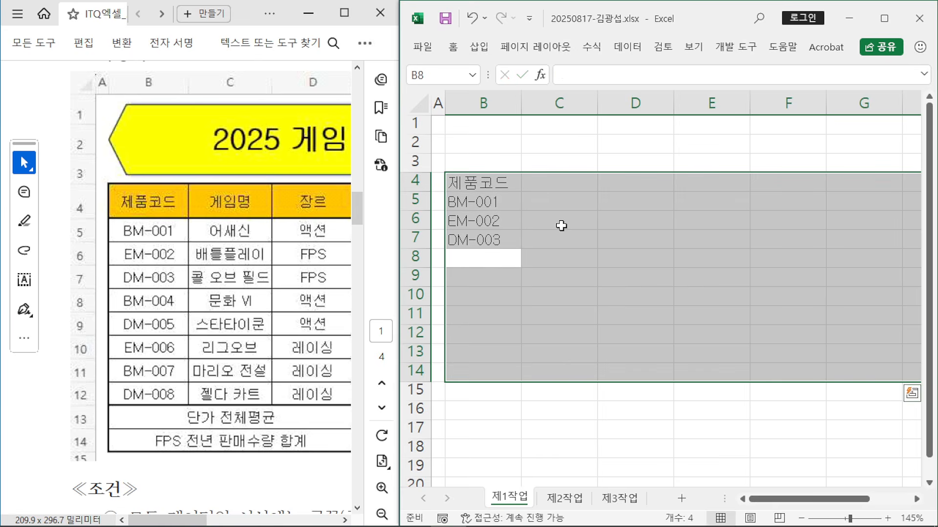
type("BM-004")
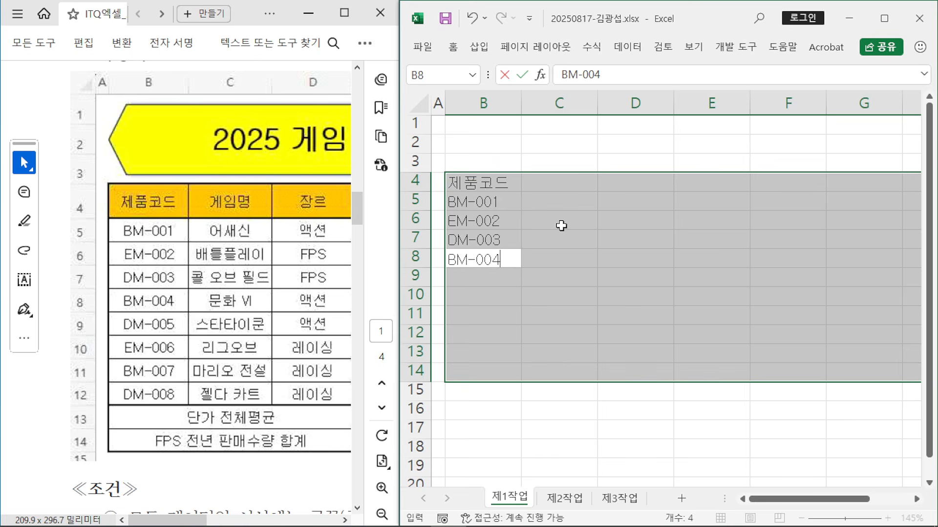
key("Return")
Step: Enter DM-005, EM-006, BM-007, DM-008, then labels 단가 전체평균 and FPS 전년 판매수량 합계
type("DM")
type("-005")
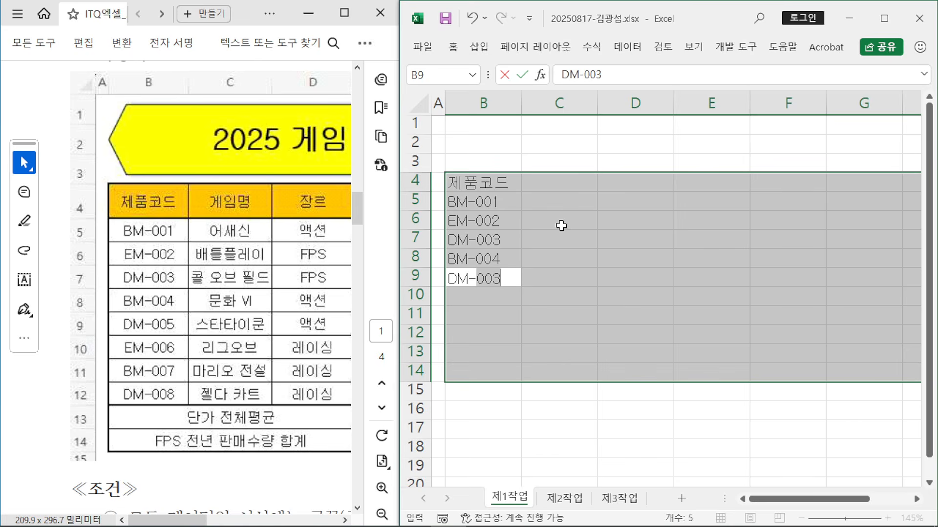
key("Return")
type("EM-006")
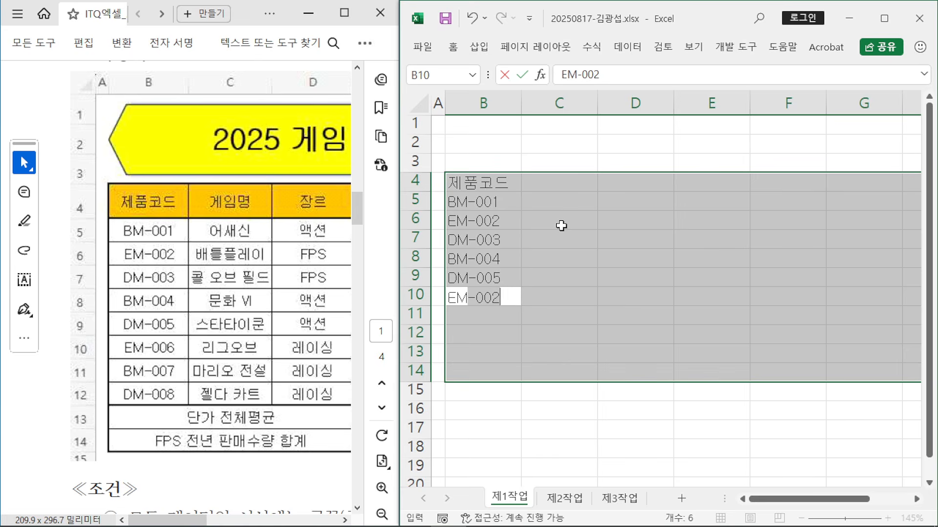
key("Return")
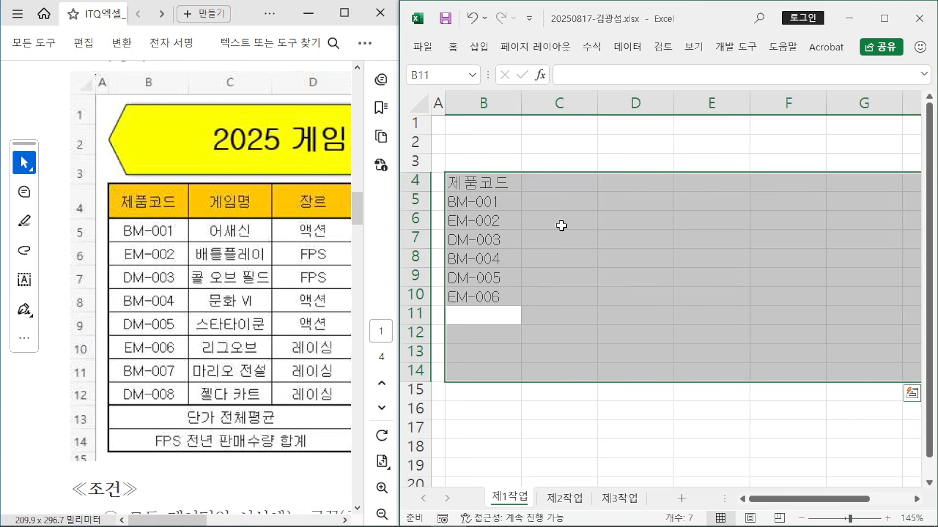
type("BM-")
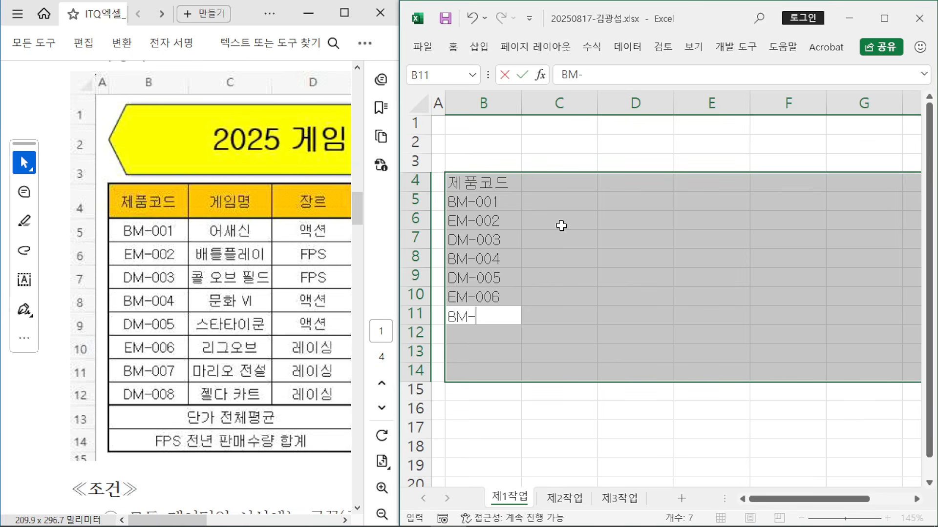
type("007")
key("Return")
type("D")
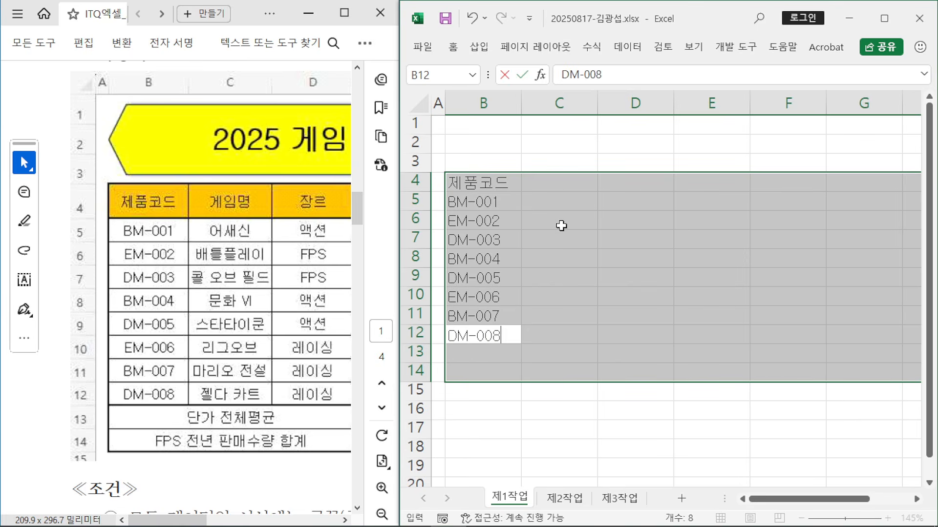
key("Return")
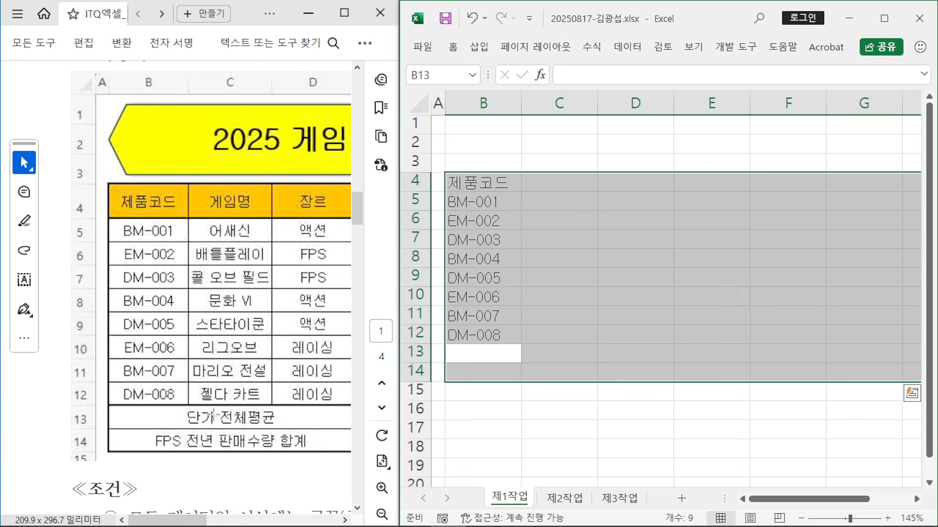
type("단가 전체")
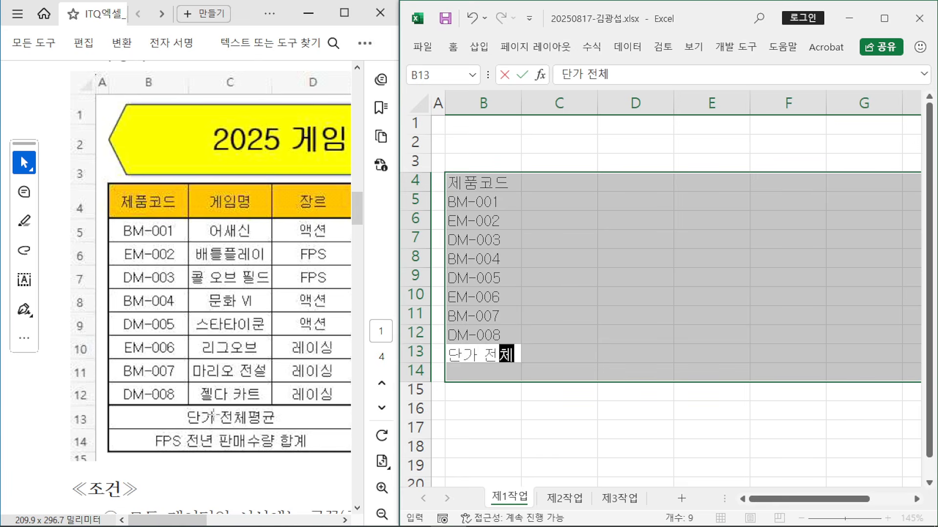
type("평균")
key("Return")
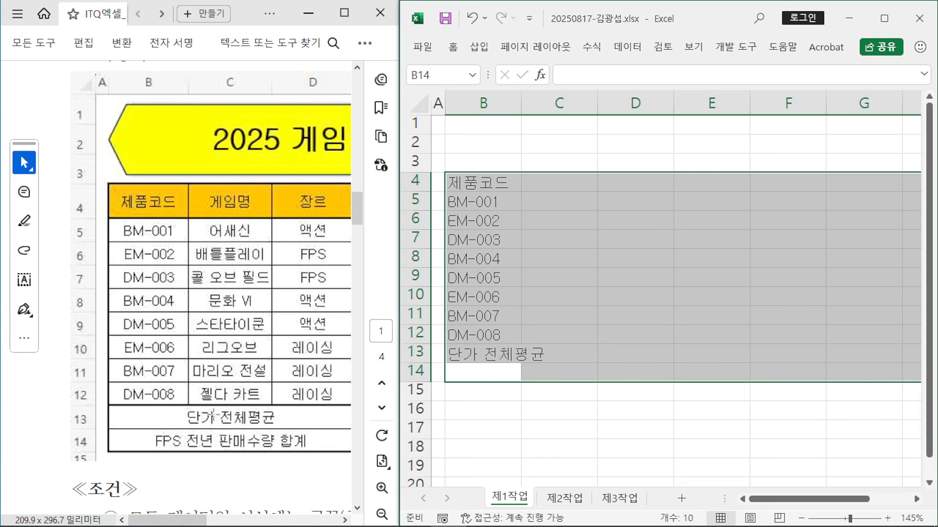
type("FPS ")
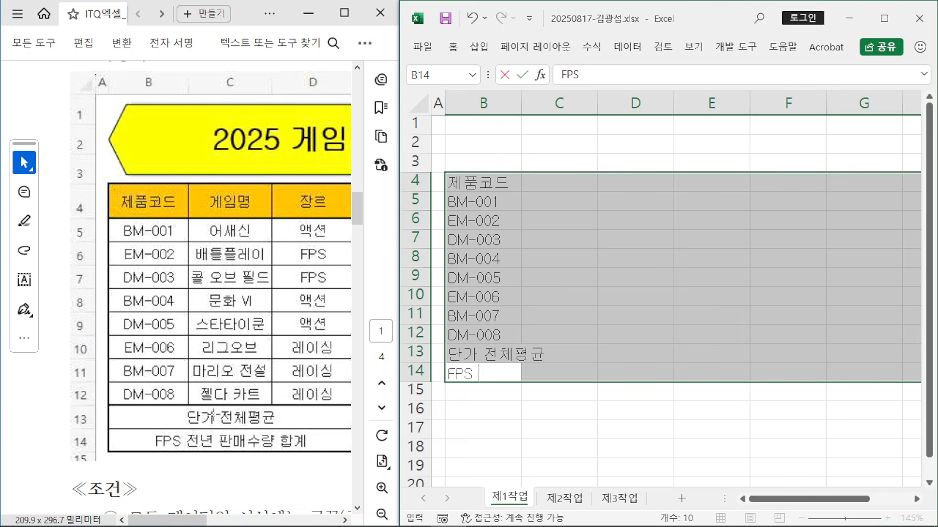
type("전년 파")
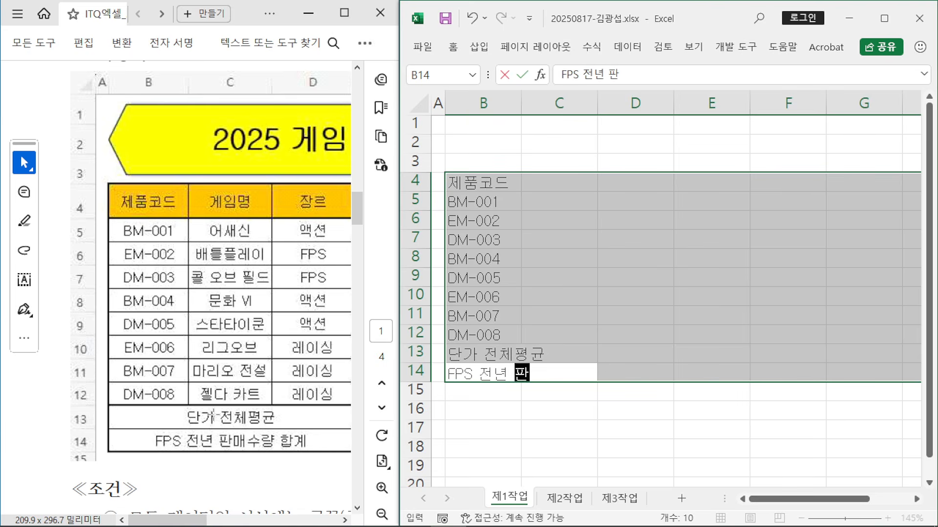
type("매수량 합계")
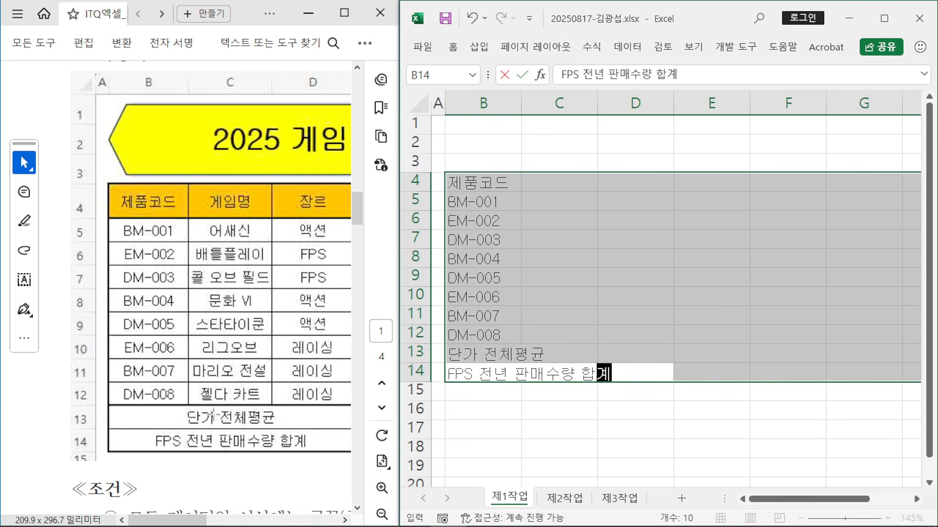
key("Return")
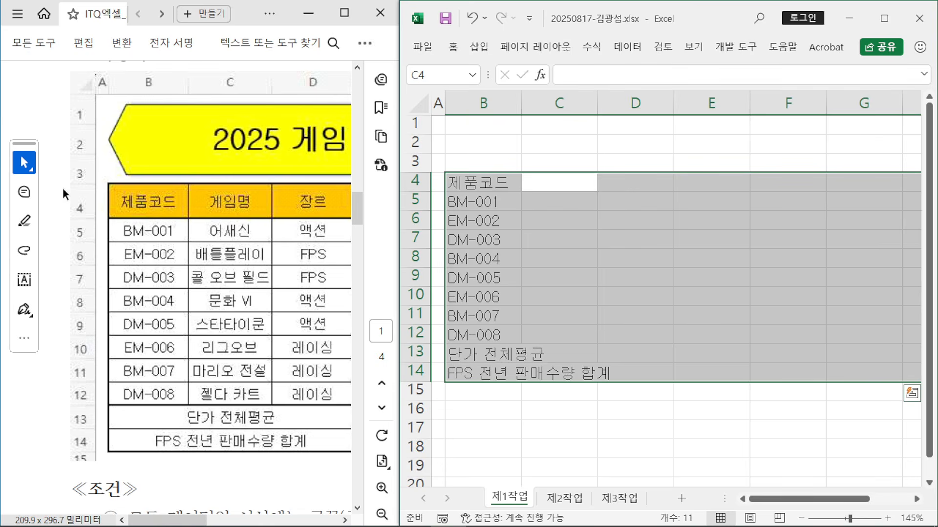
left_click(344, 14)
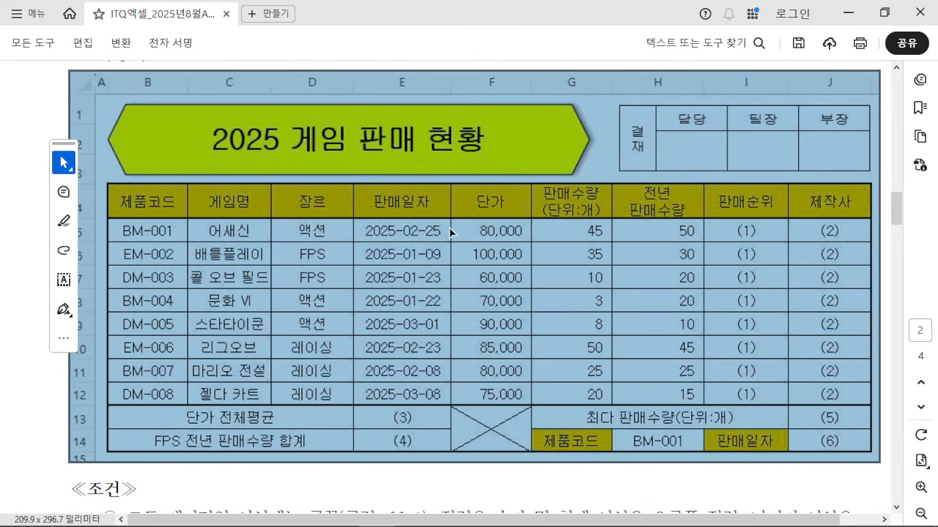
scroll(617, 193, "up", 3)
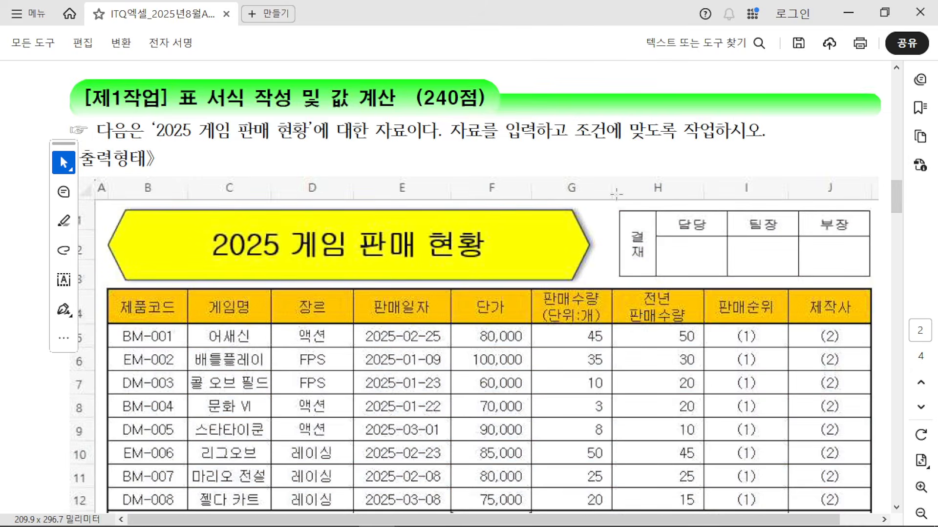
scroll(617, 194, "down", 3)
scroll(616, 194, "down", 1)
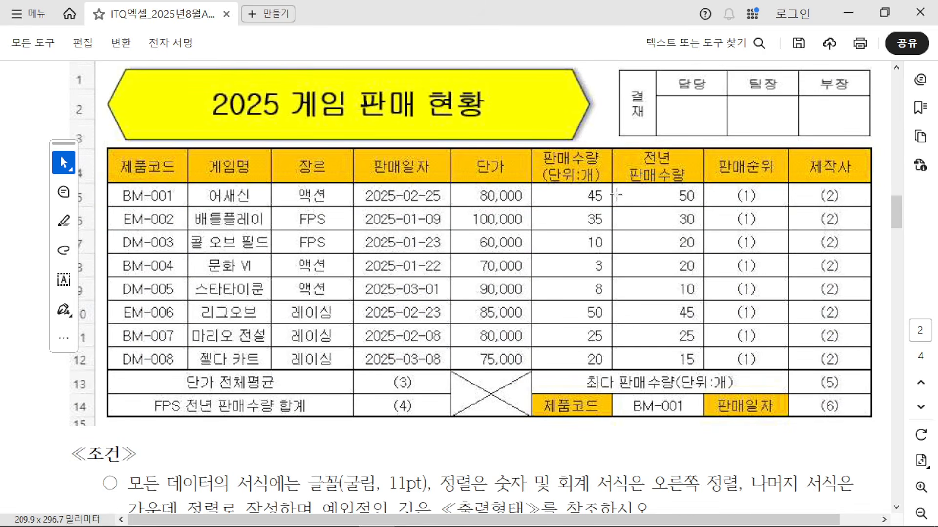
left_click(884, 15)
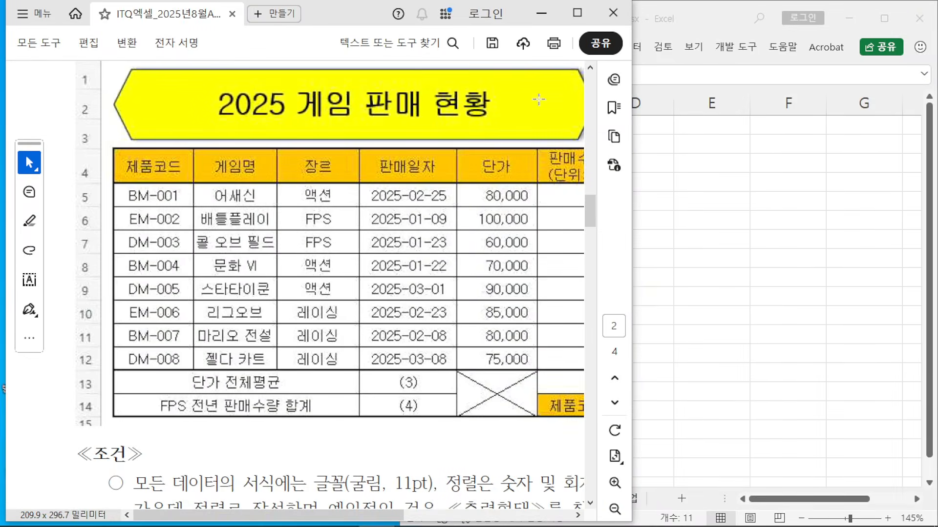
left_click(714, 14)
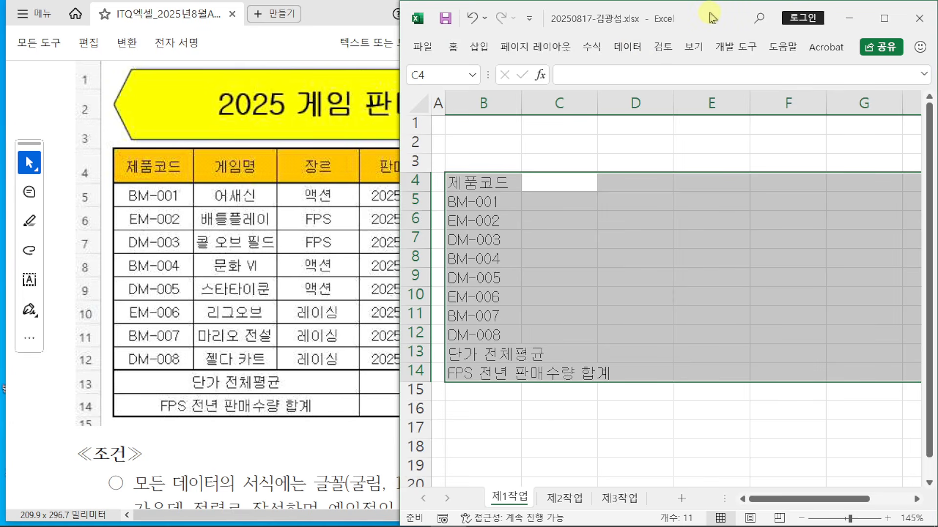
Step: Enter the 게임명 header and eight game titles, 어새신 through 젤다 카트, in C4:C12
type("게임명")
key("Return")
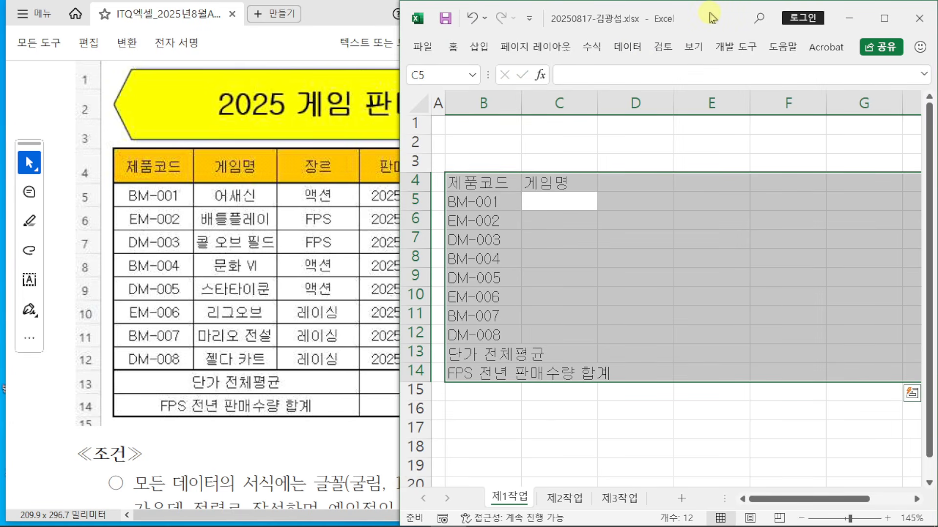
type("어새신")
key("Return")
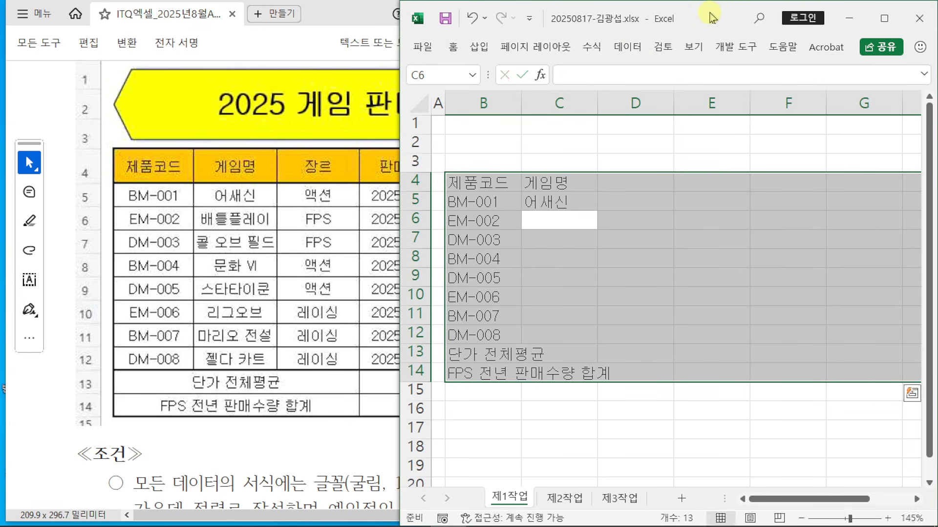
type("배틀플레이")
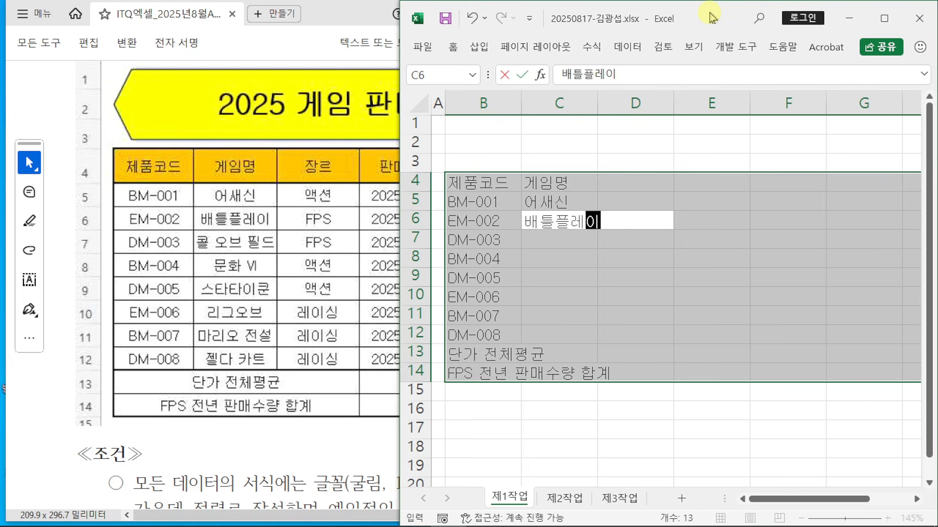
key("Return")
type("콜 오브 ㅍ")
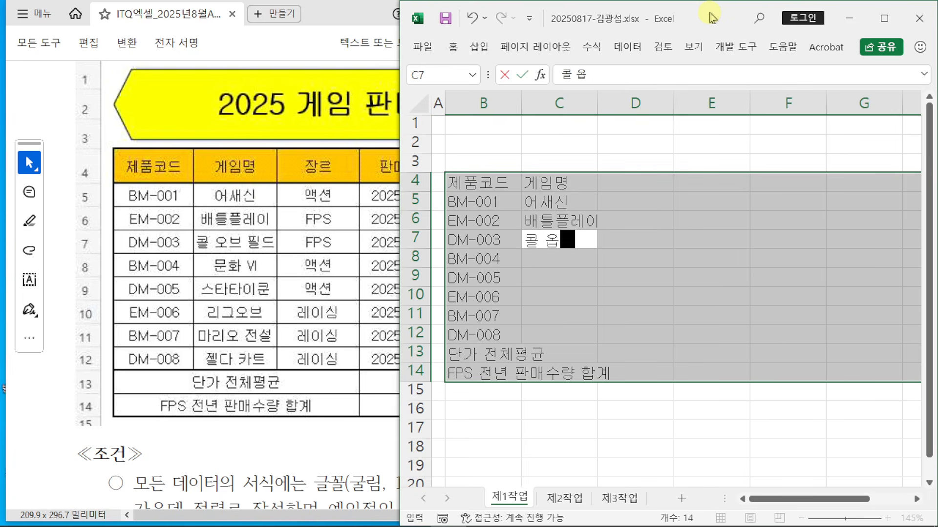
type("필드")
key("Return")
type("문")
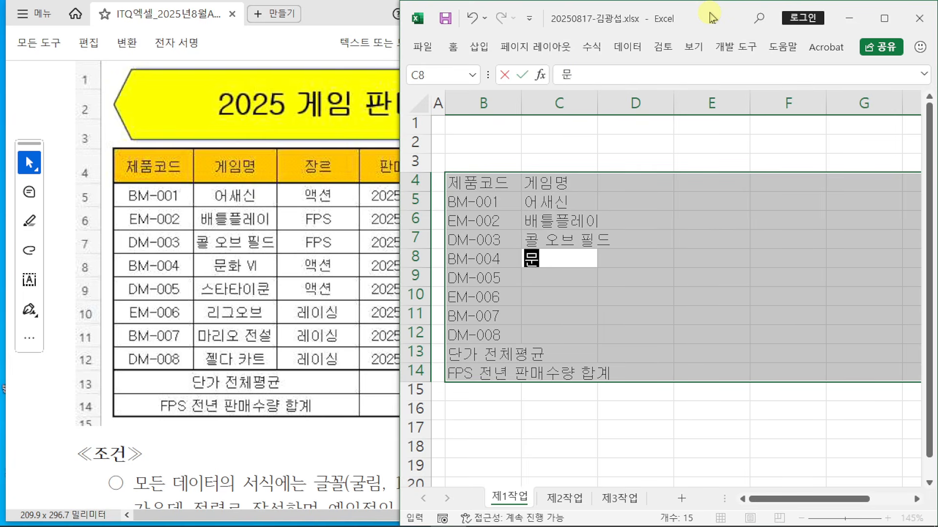
type("화 VI")
key("Return")
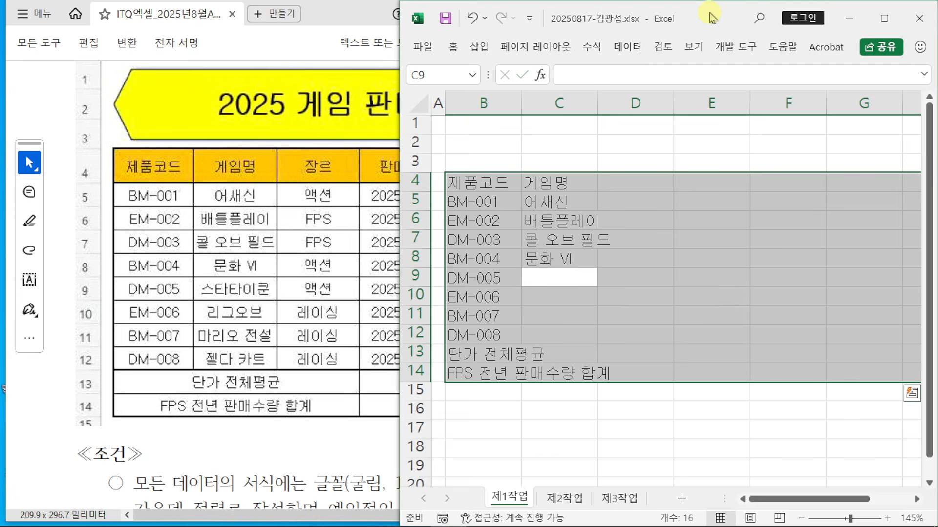
type("스ㅏㅡ")
key("BackSpace")
key("BackSpace")
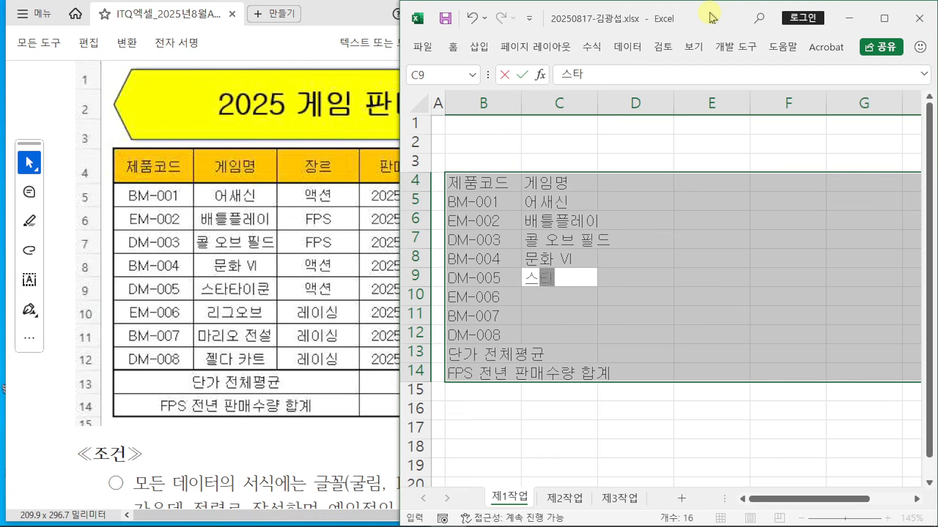
type("타타이쿤")
key("Return")
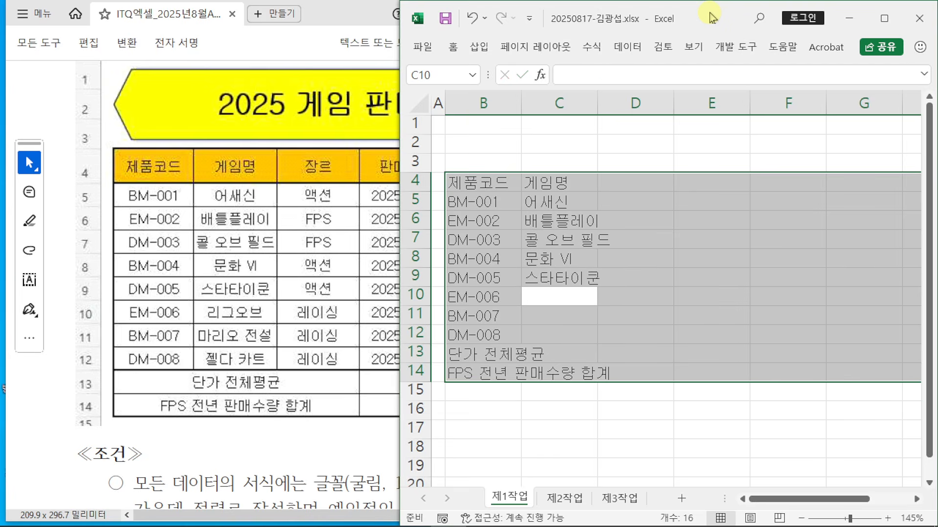
type("릭그오브")
key("Return")
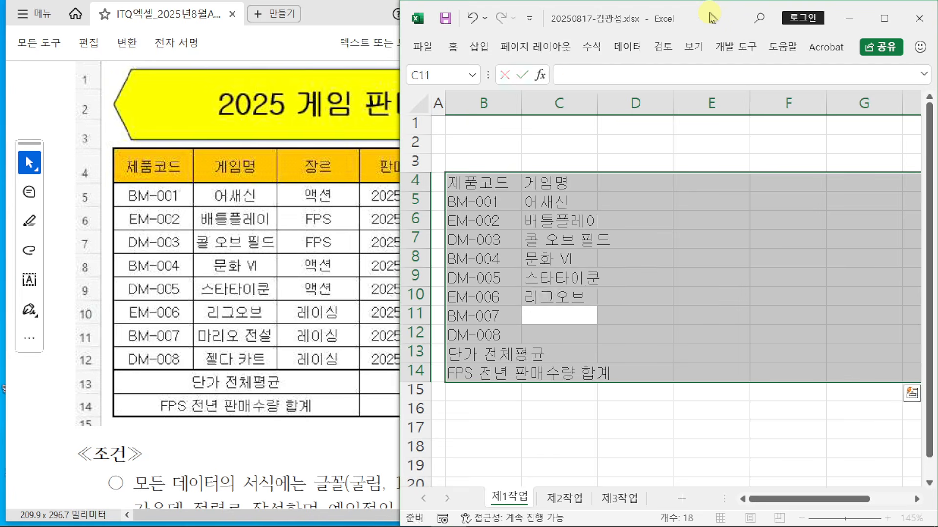
type("마리오 전설")
key("Return")
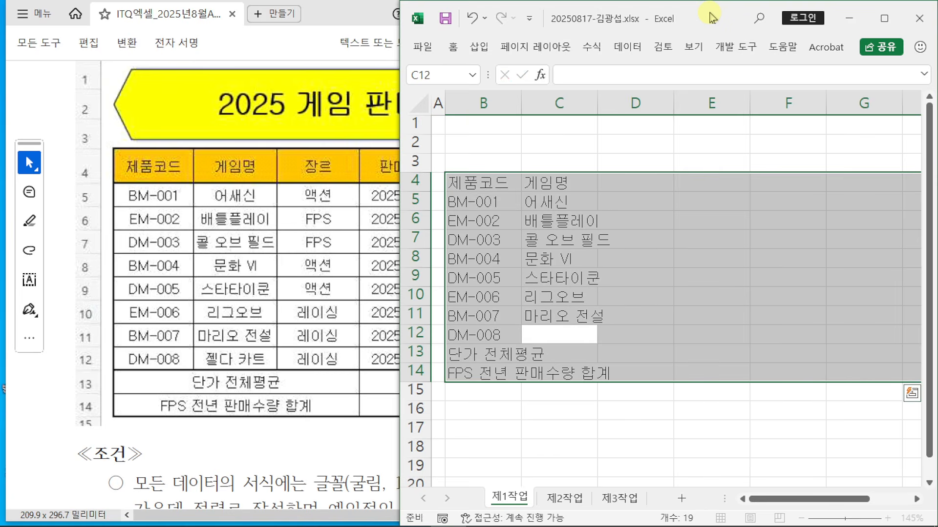
type("젤다 ㅈ카트")
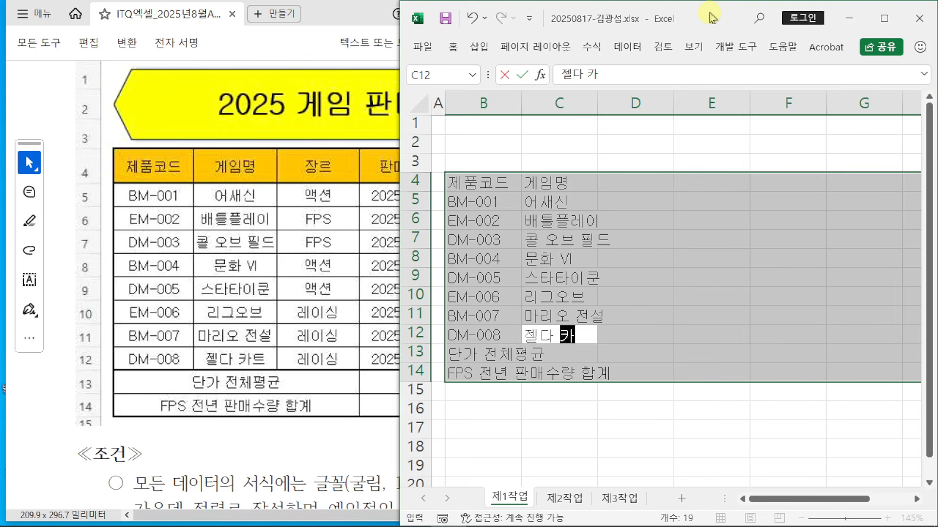
key("Return")
key("Return")
key("Return")
Step: Enter 장르 and genres 액션, FPS, FPS, 액션, 액션, 레이싱, 레이싱, 레이싱 in D4:D12
type("장르")
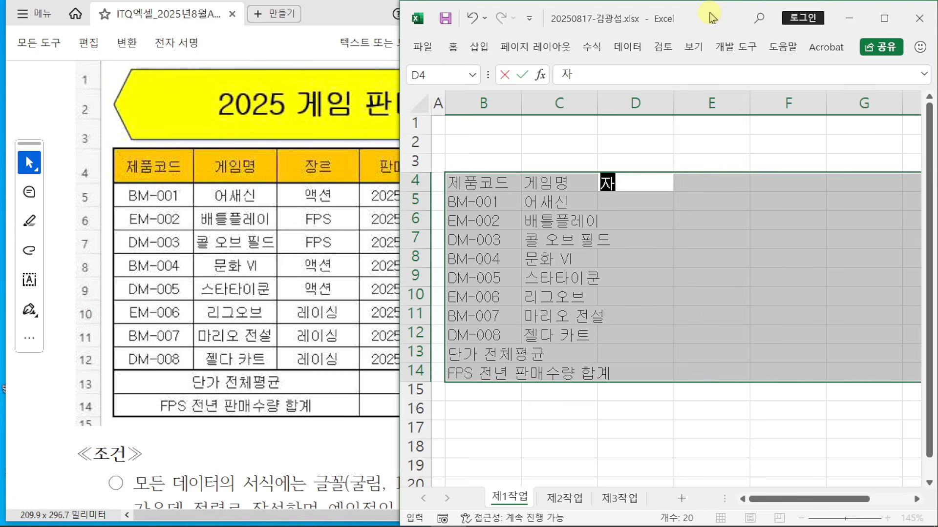
key("Return")
type("액션")
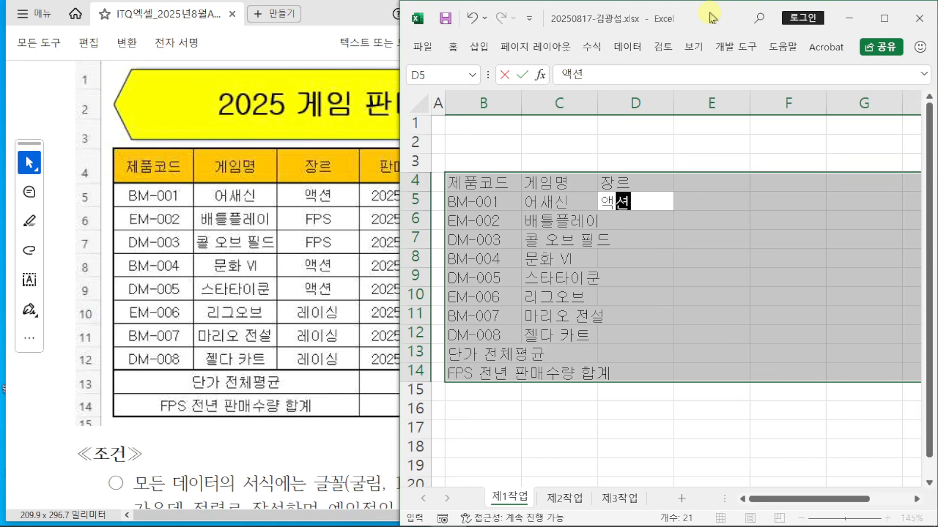
key("Return")
type("FPS")
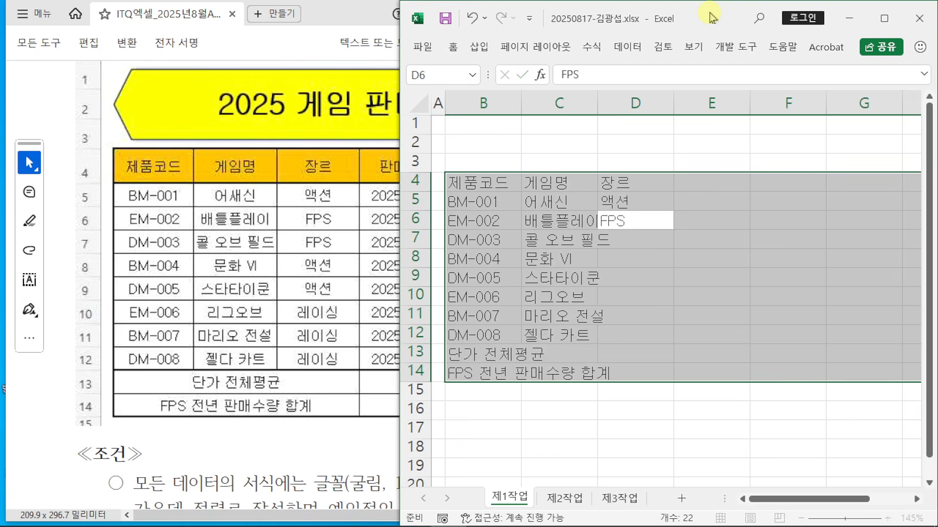
key("Return")
type("FPS")
key("Return")
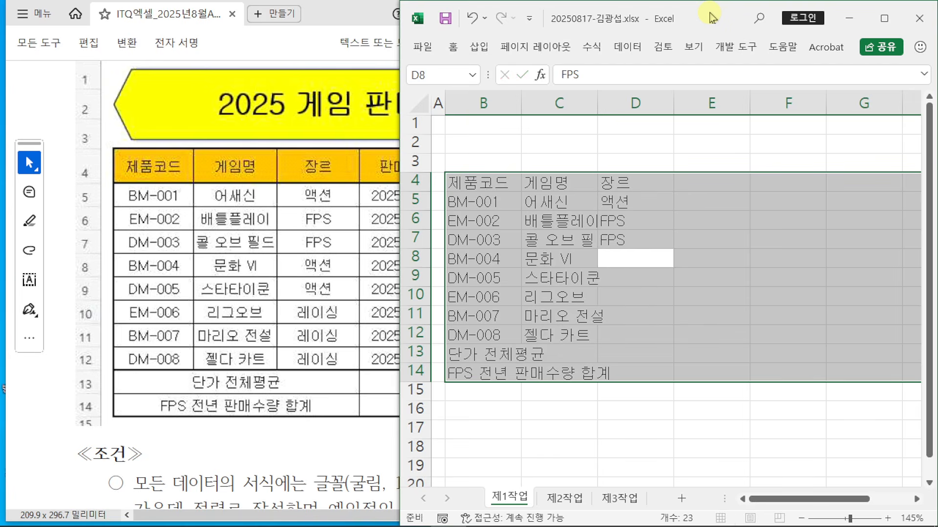
type("액션")
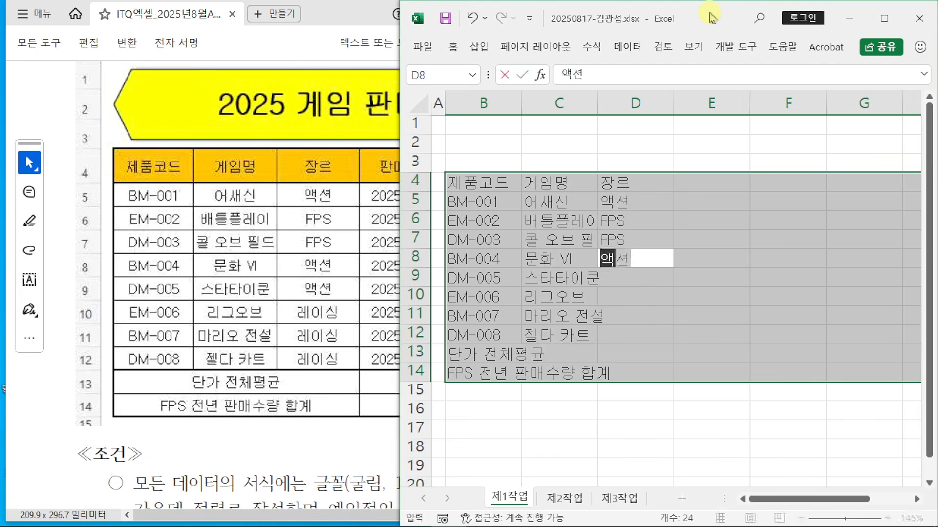
key("Return")
type("액션")
key("Return")
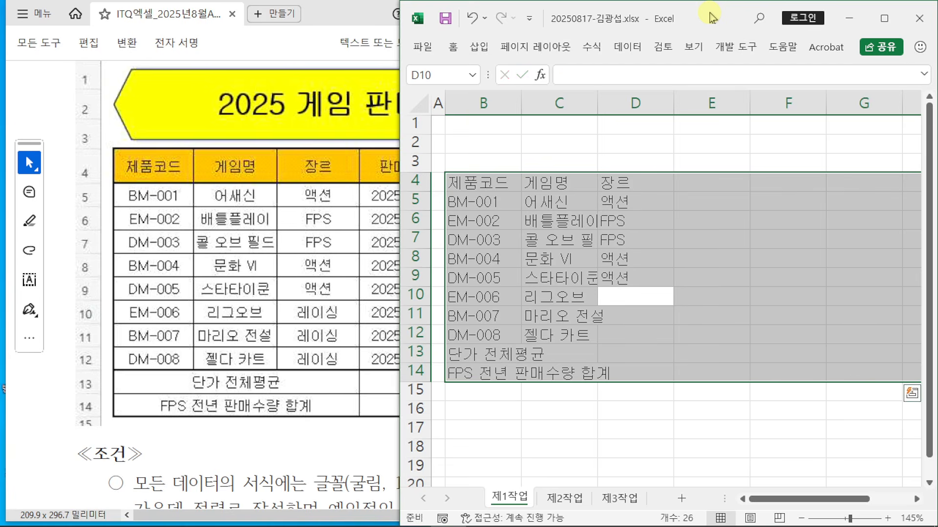
type("레이싱")
key("Return")
type("레이싱")
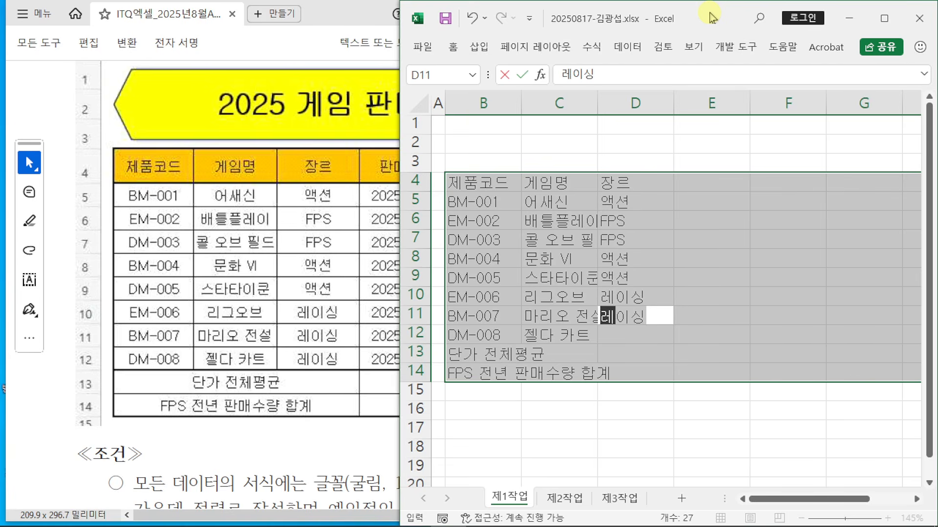
key("Return")
type("레이싱")
key("Return")
key("Return")
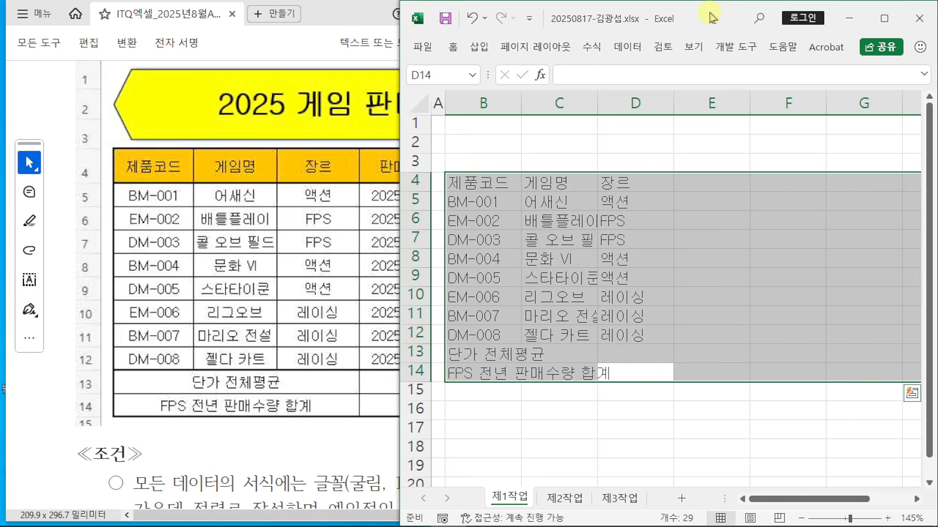
key("Return")
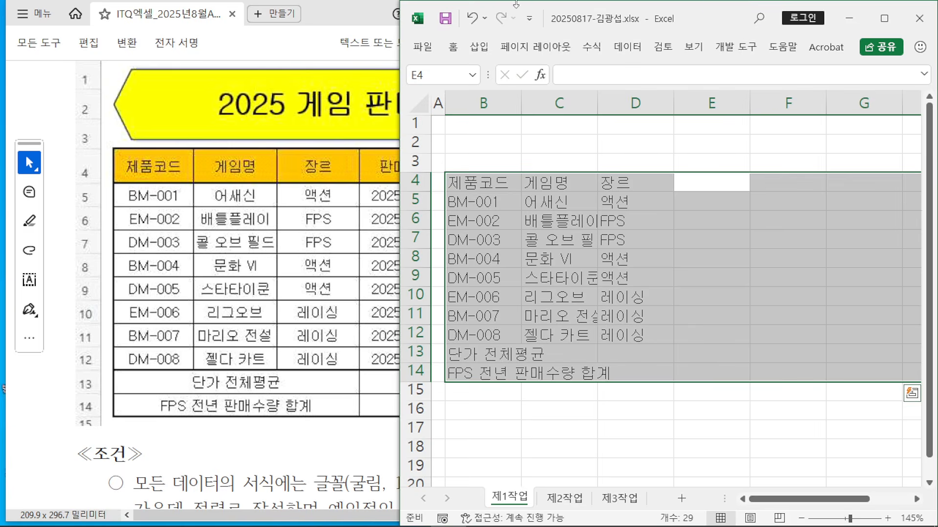
Step: Add the 판매일자 header in E4 and enter 2025-02-25 in E5
left_click(349, 9)
left_click(721, 20)
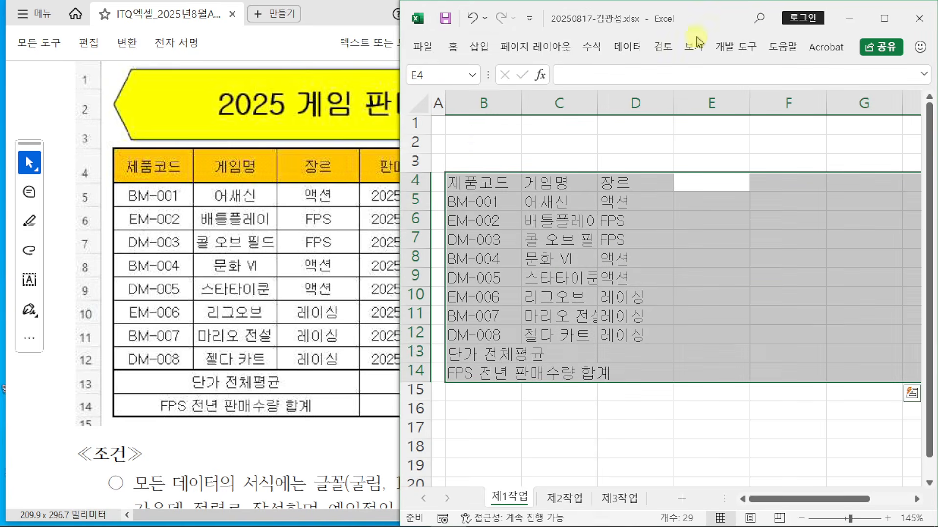
left_click_drag(198, 515, 332, 518)
left_click(730, 19)
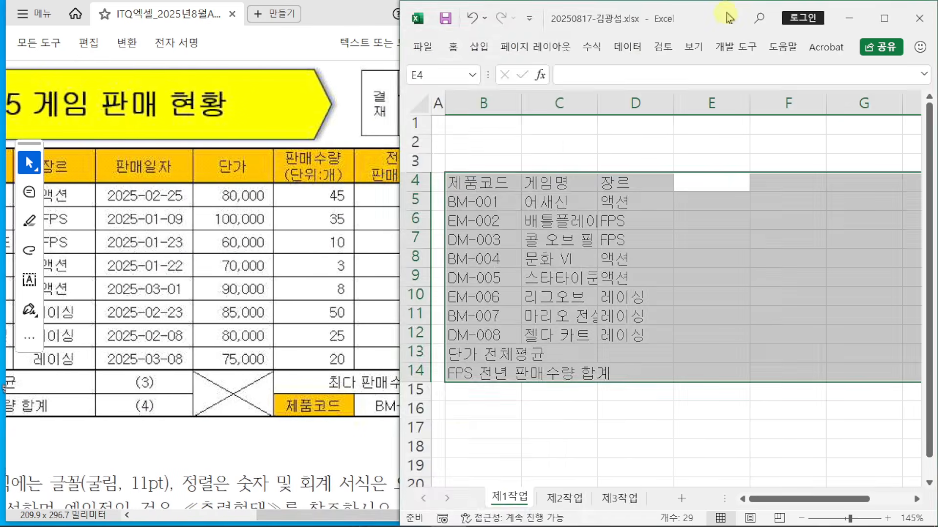
type("판매일자")
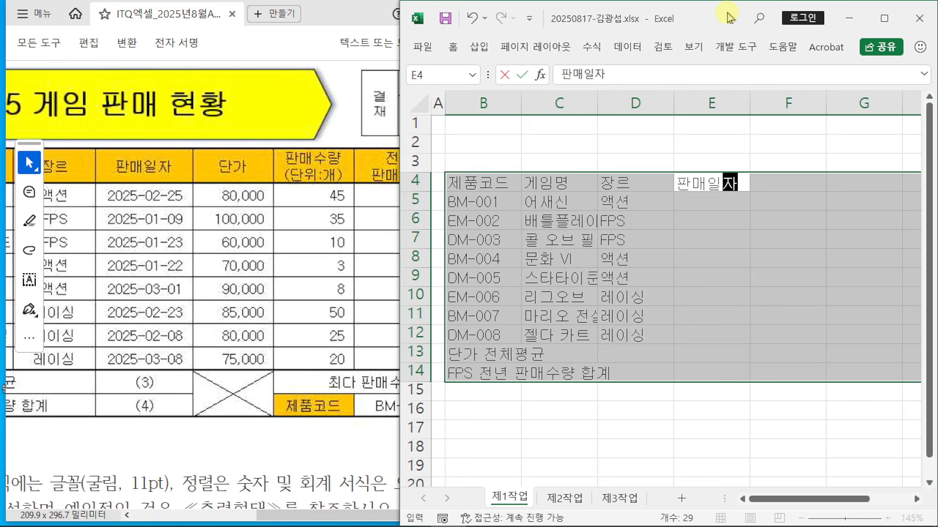
key("Return")
type("20")
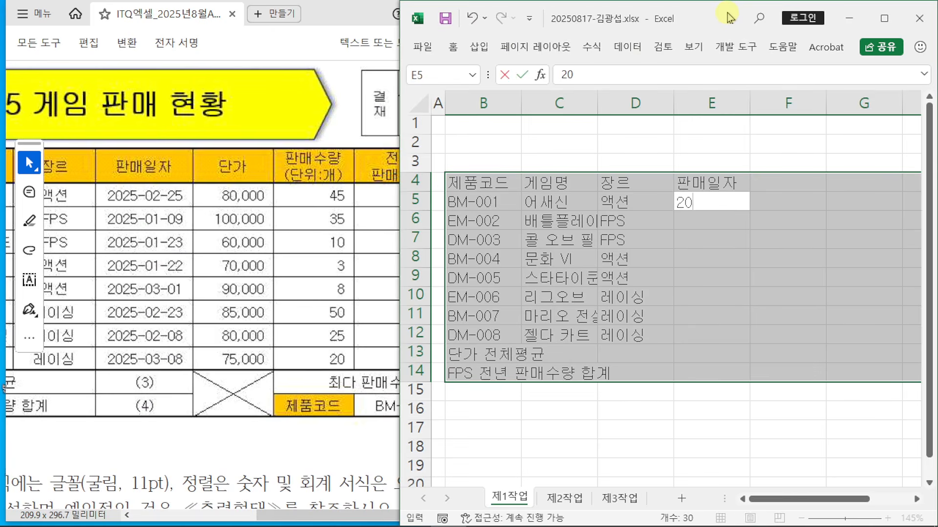
type("25-05-25")
key("Return")
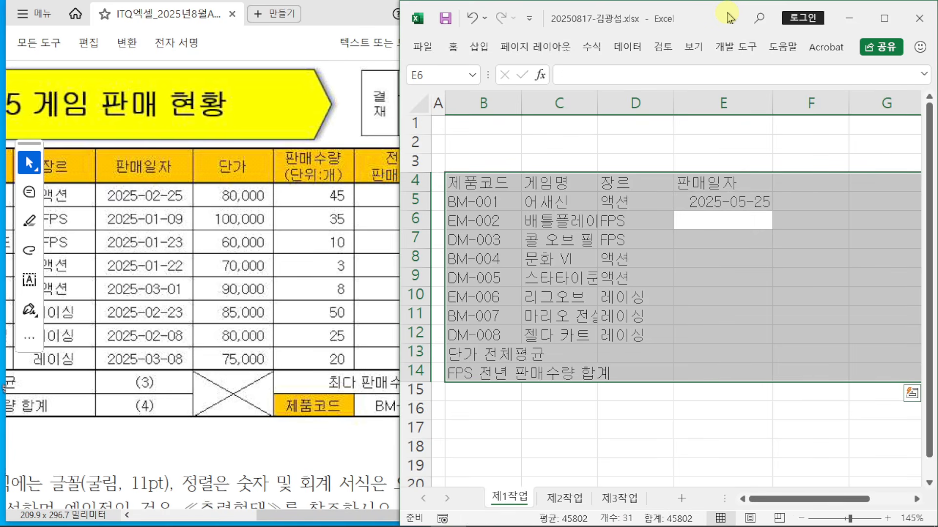
key("Up")
type("202")
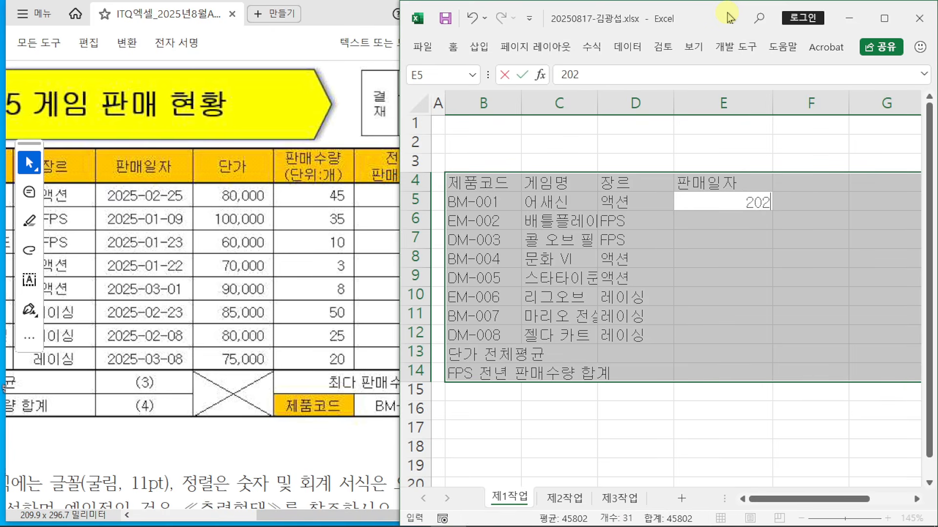
type("5-02-25")
key("Return")
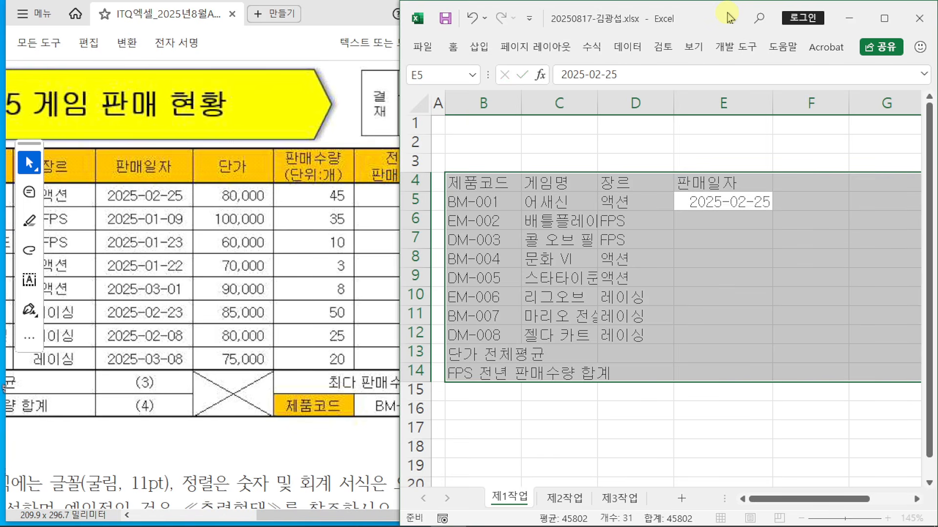
Step: Enter 2025-01-09 in E6 and 2025-01-23 in E7
type("20")
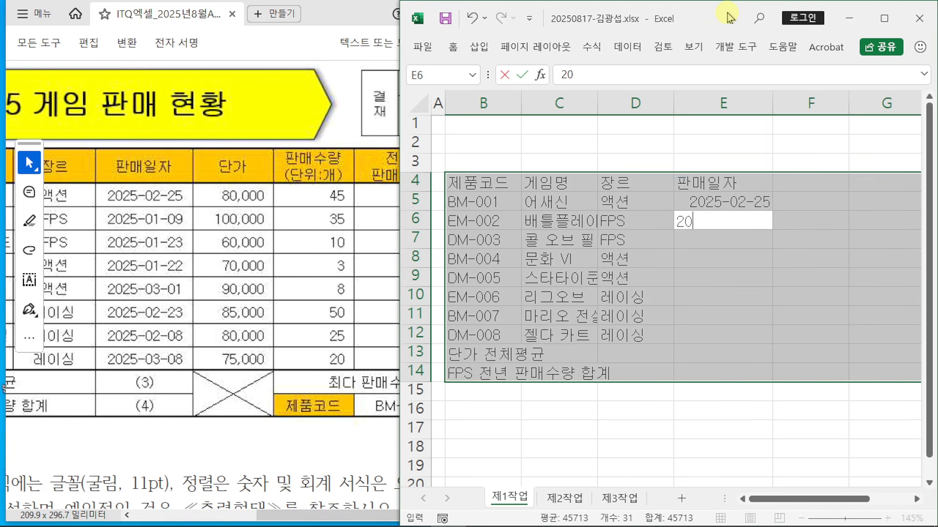
type("25-01-09*")
key("Return")
key("Up")
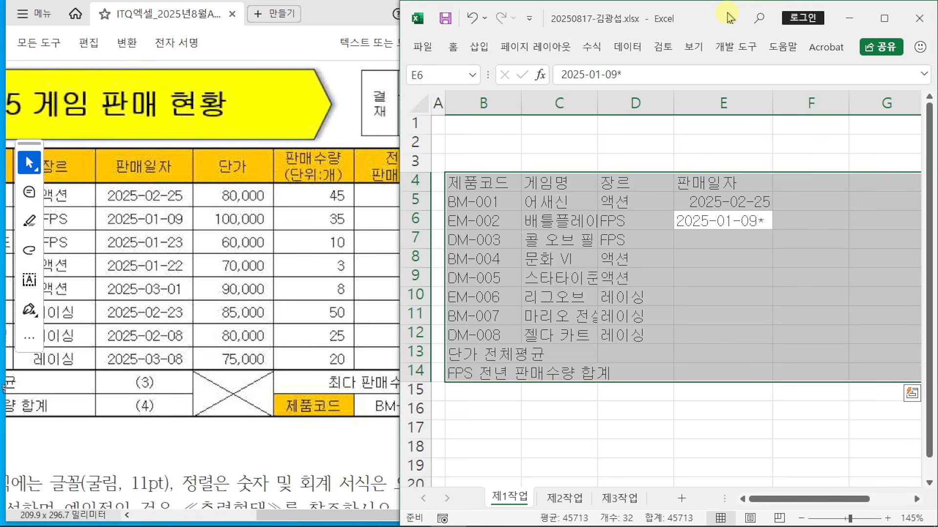
type("02")
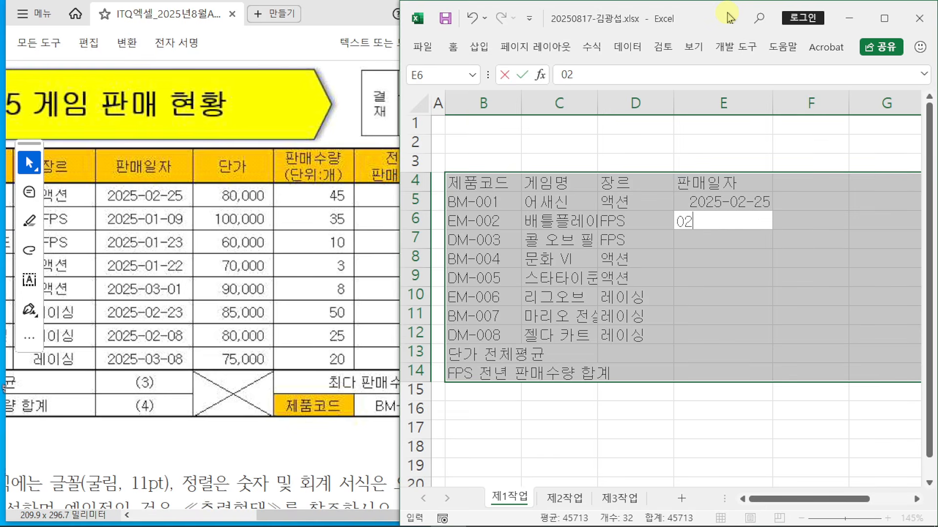
key("BackSpace")
key("BackSpace")
type("2025-01-06")
key("BackSpace")
type("9")
key("Return")
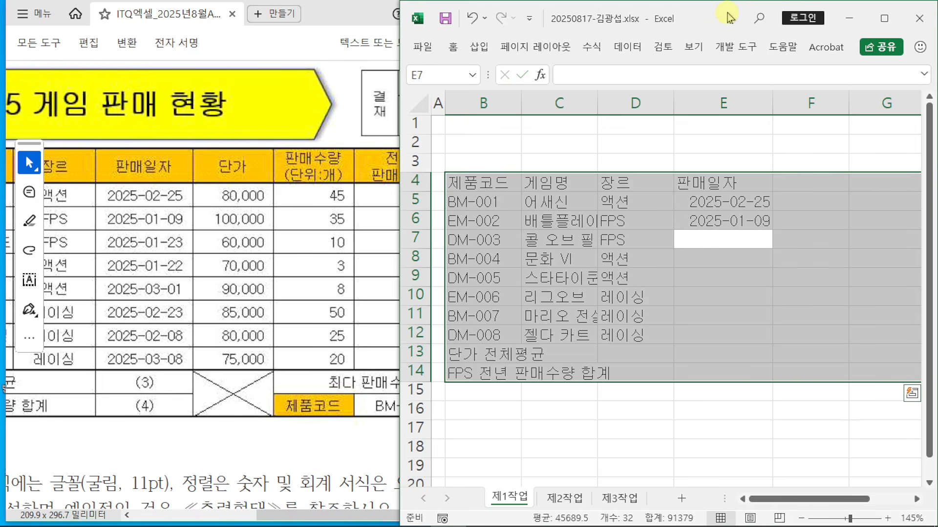
type("2025-01-")
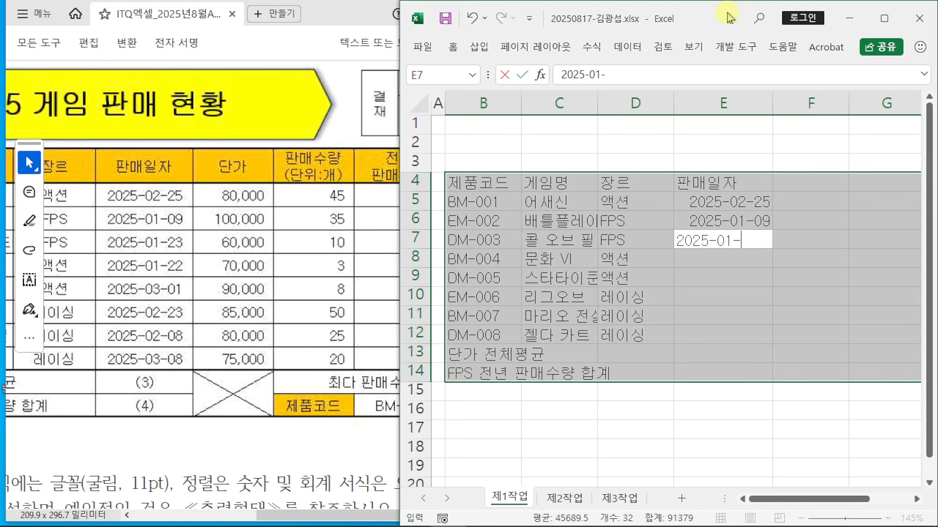
type("23")
key("Return")
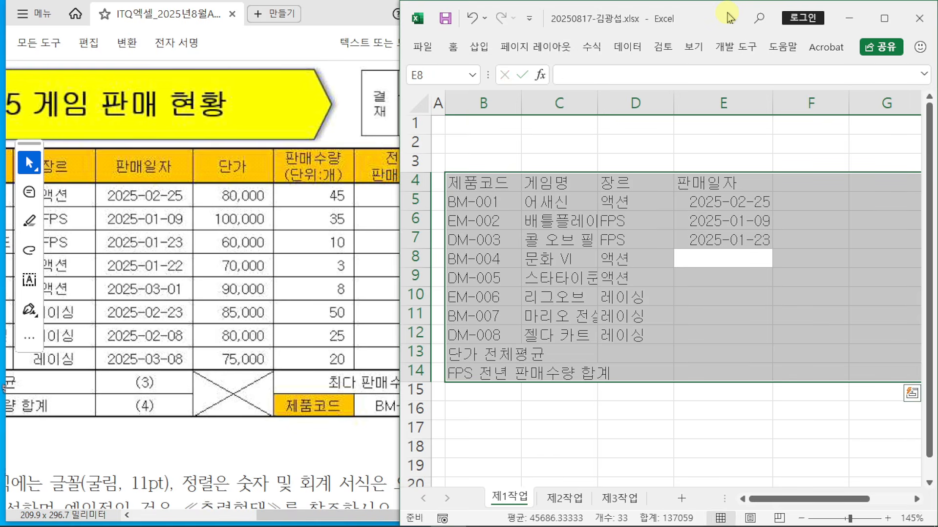
Step: Enter dates 2025-01-22, 2025-03-01, 2025-02-23, 2025-02-08 and 2025-03-08 in E8:E12
type("2025-01")
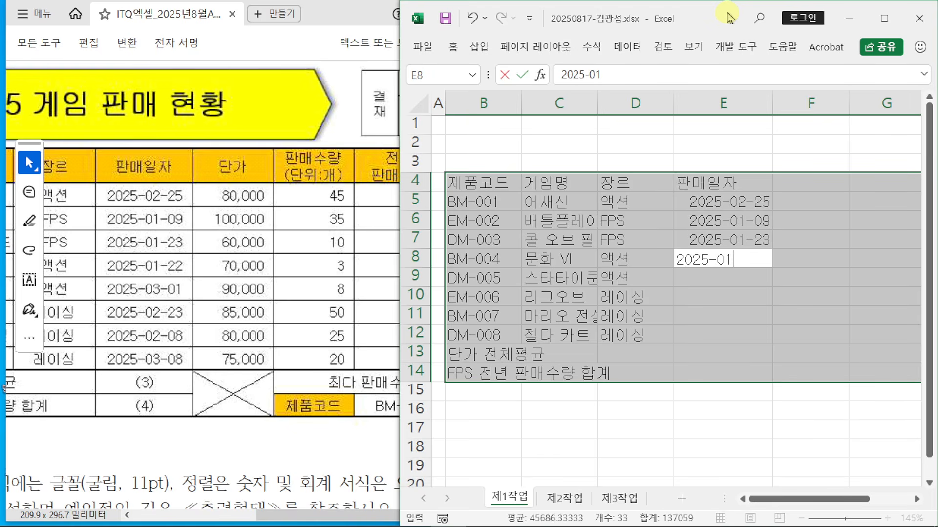
type("-22")
key("Return")
type("20")
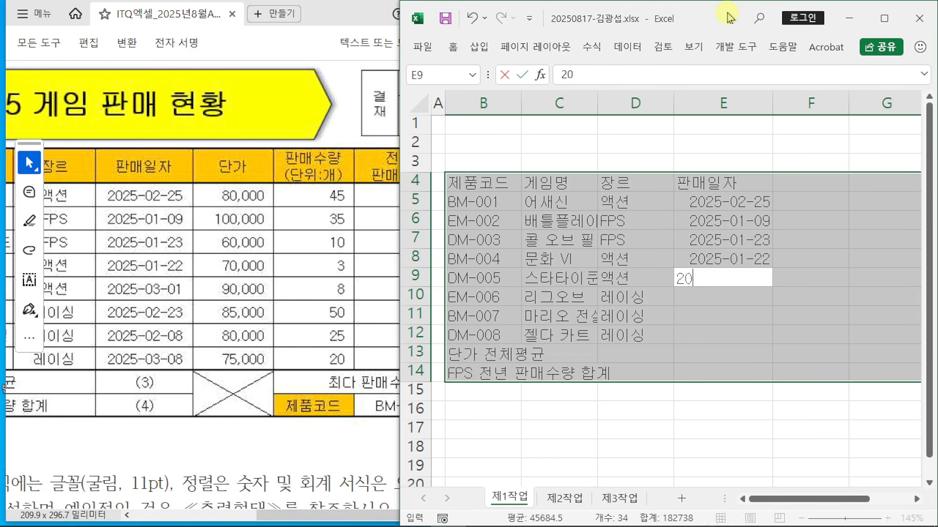
type("25-03-02")
key("BackSpace")
type("1")
key("Return")
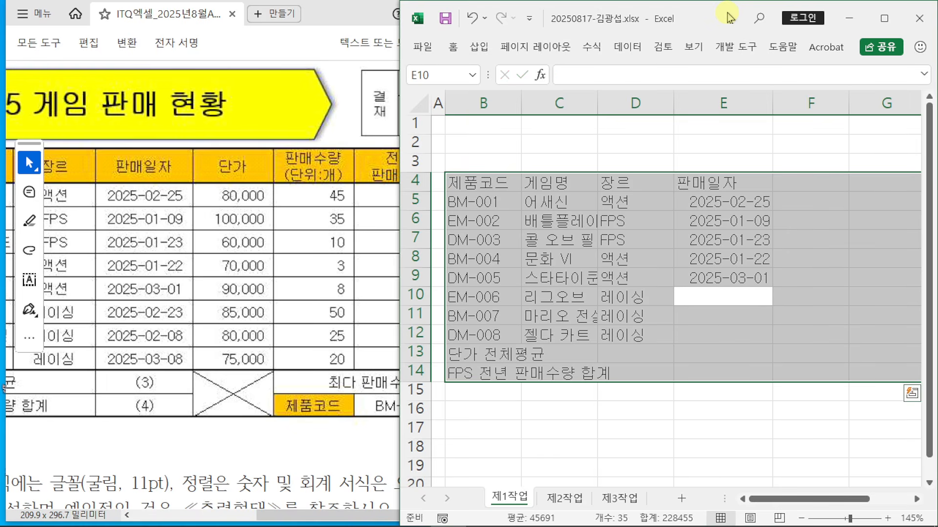
type("20258-0")
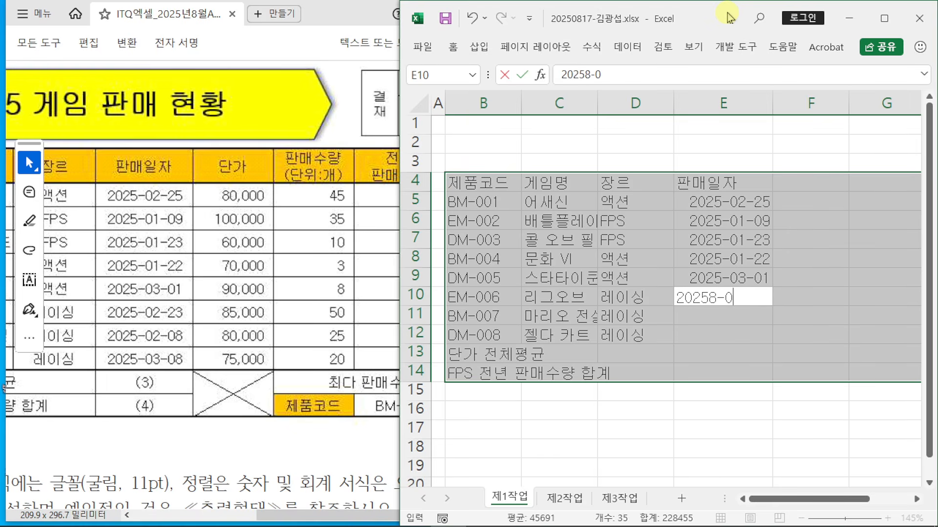
type("2-23")
key("Return")
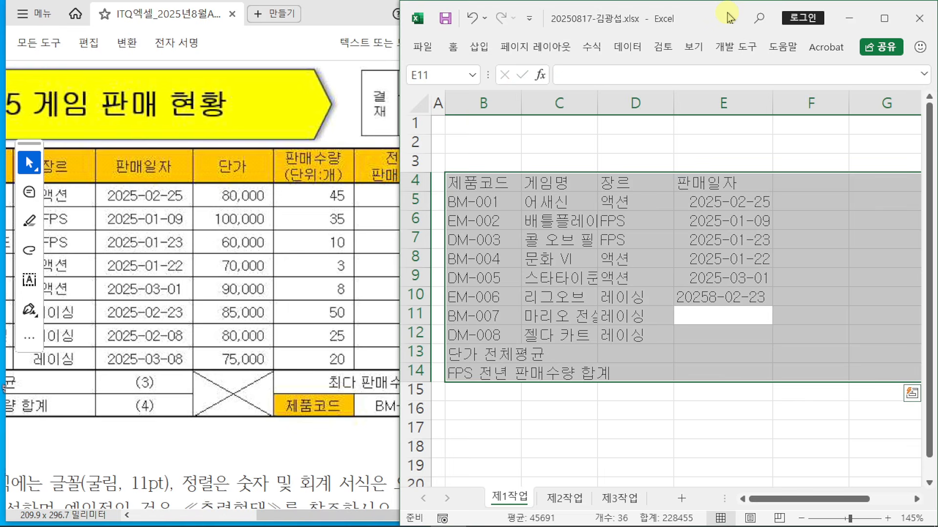
type("2025-")
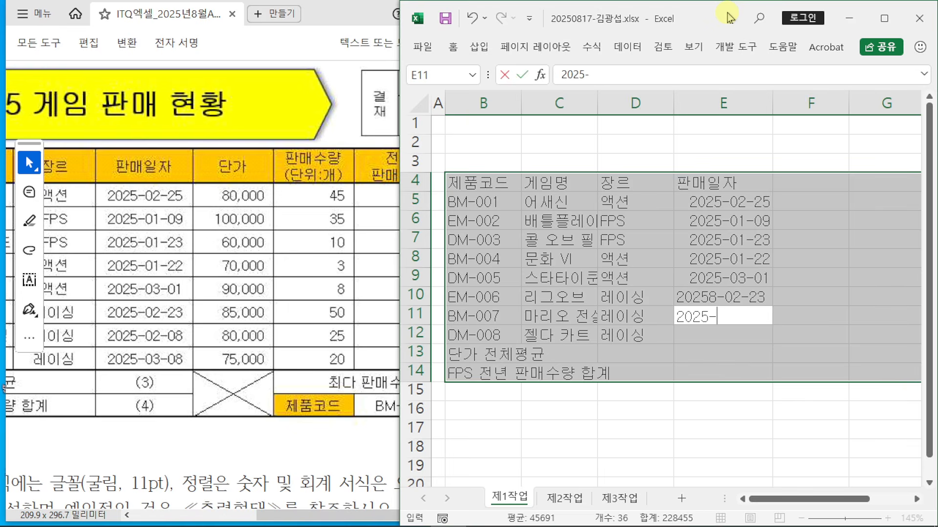
type("02")
type("-08")
key("Return")
type("2025")
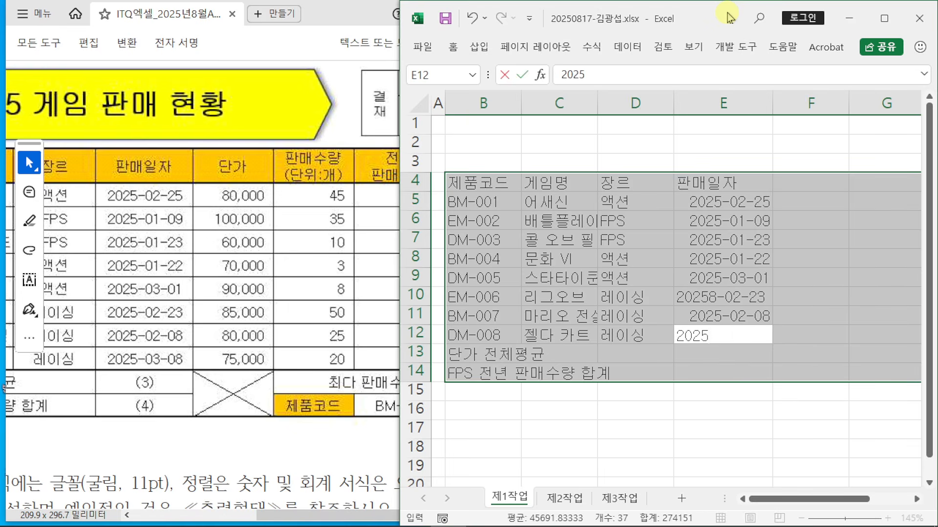
type("-03-08")
key("Return")
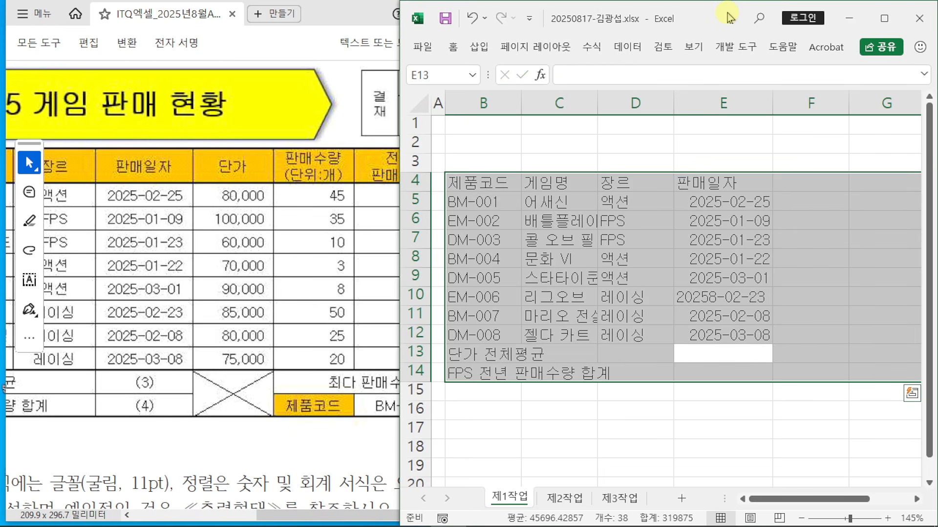
Step: Correct the mistyped year in E10 so it reads 2025-02-23
key("Up")
key("Up")
key("Up")
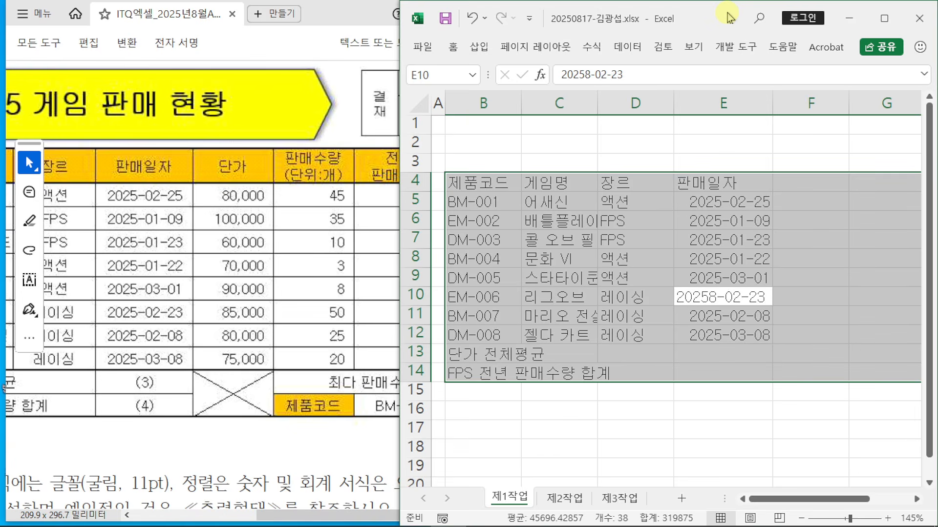
type("20258")
key("BackSpace")
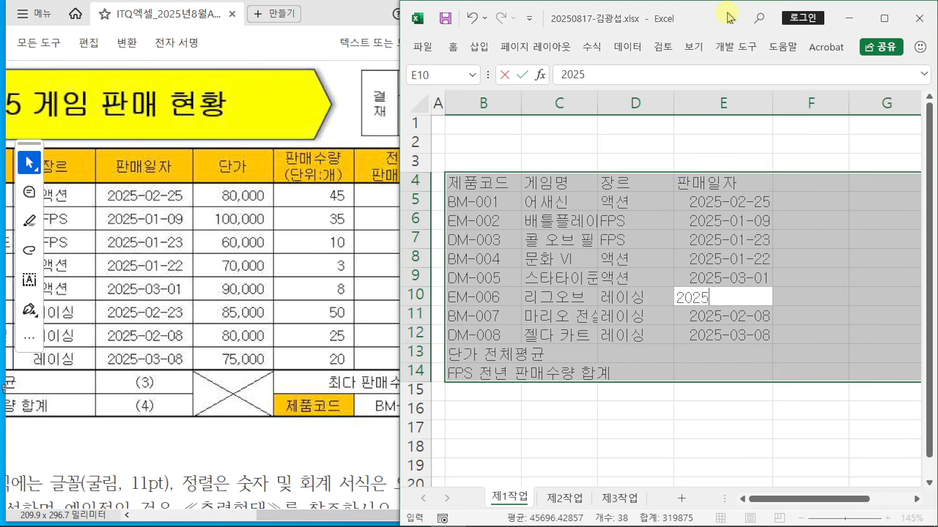
type("-02-23")
key("Return")
key("Return")
key("Return")
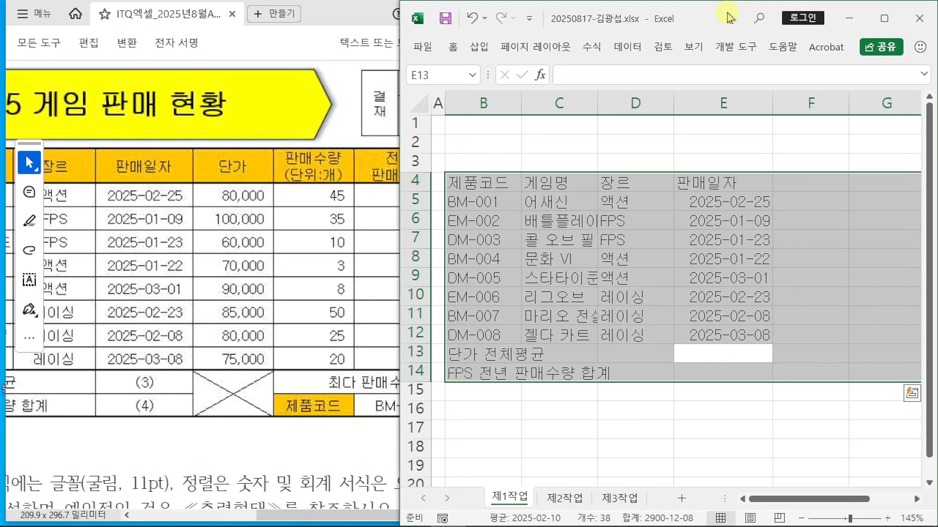
Step: Enter the 단가 header in F4 and unit prices 80000, 100000, 60000 in F5:F7
key("Return")
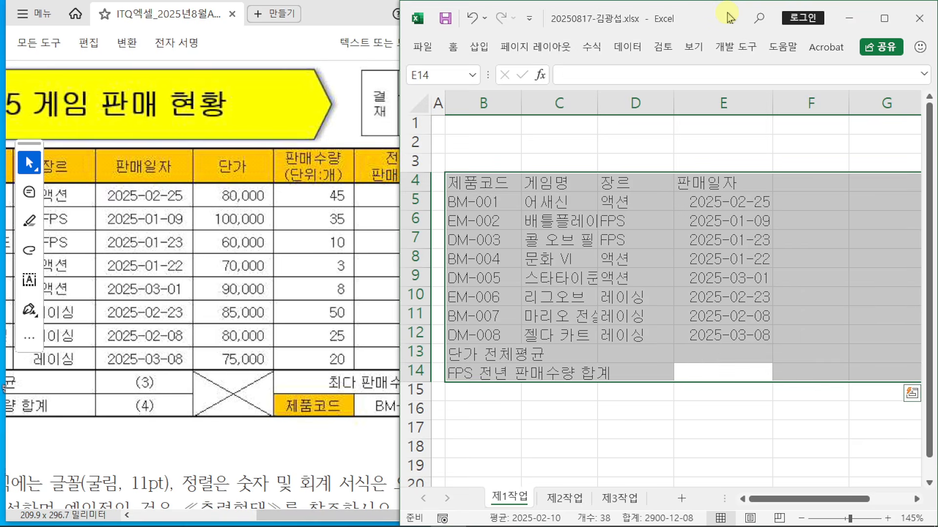
key("Return")
type("단가")
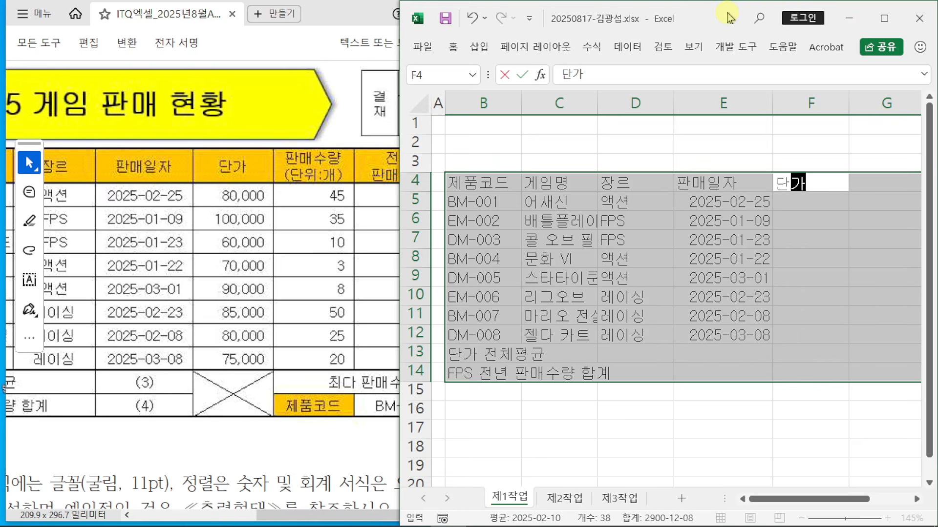
key("Return")
type("8")
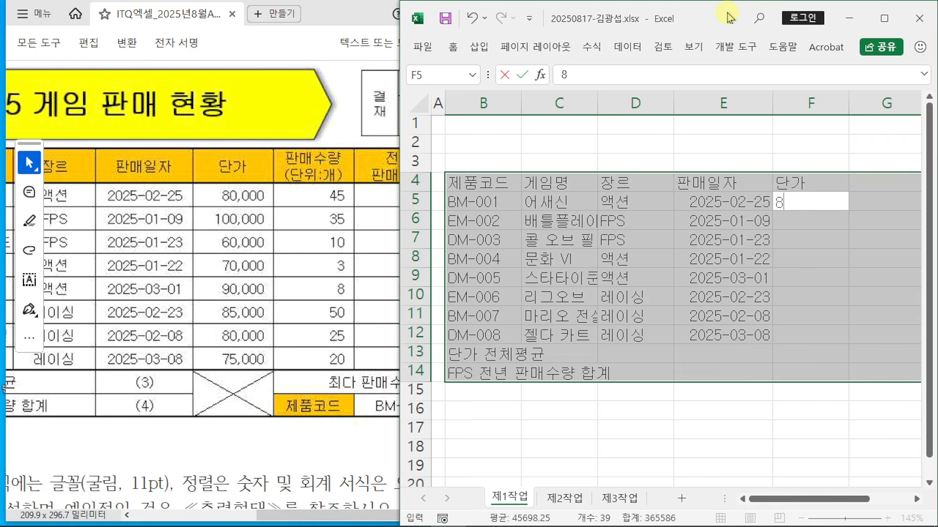
type("0000")
key("Return")
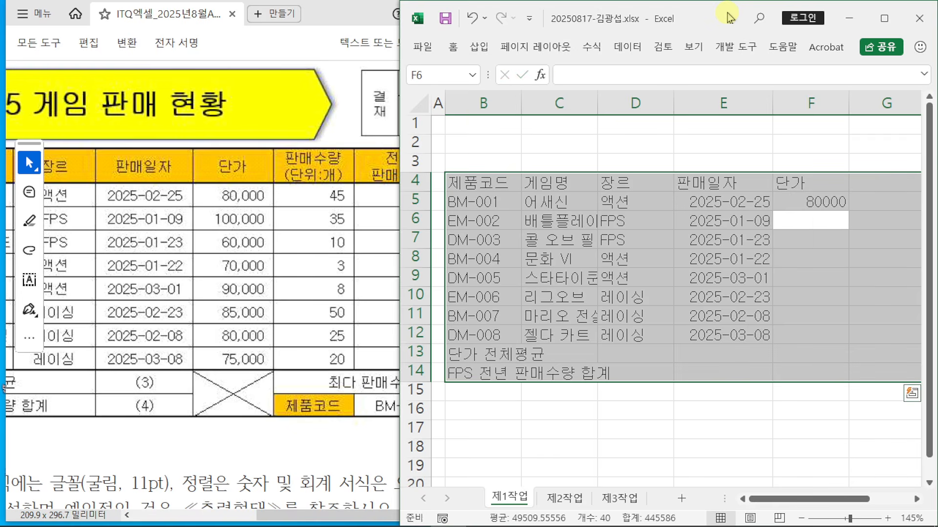
type("100000")
key("Return")
type("6")
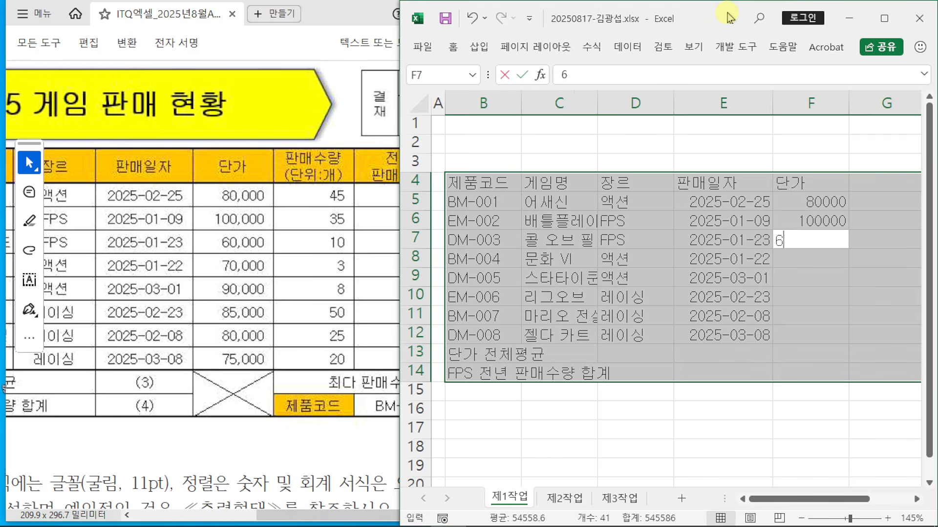
type("0000")
key("Return")
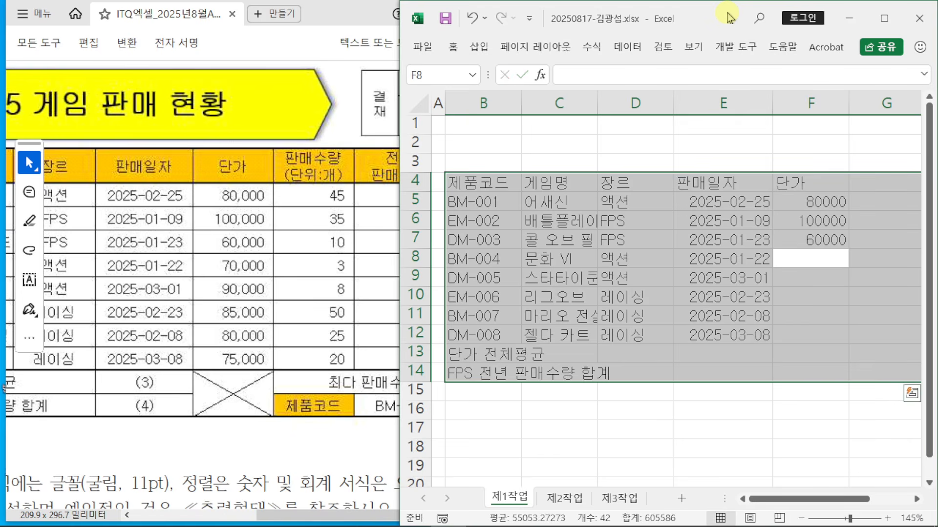
Step: Enter the remaining prices 70000, 90000, 85000, 80000, 75000 in F8:F12, correcting F8
type("7")
key("Return")
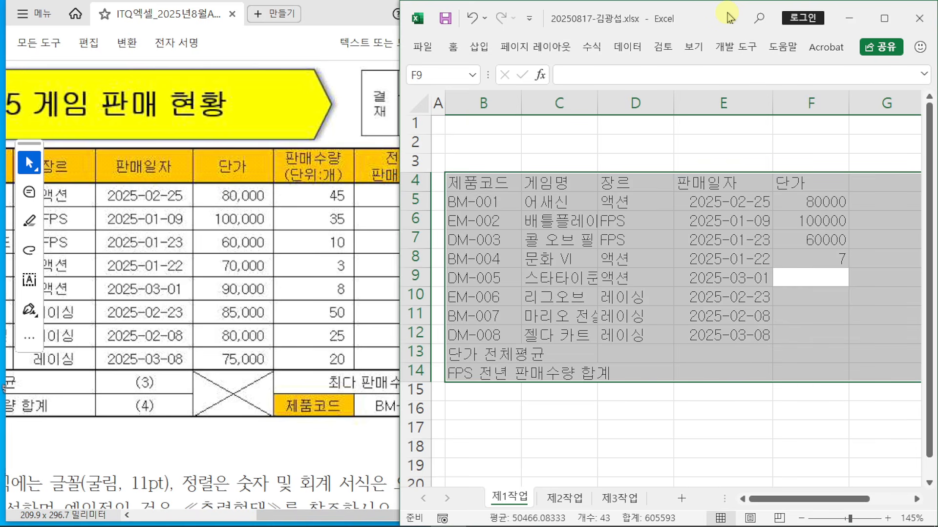
key("Up")
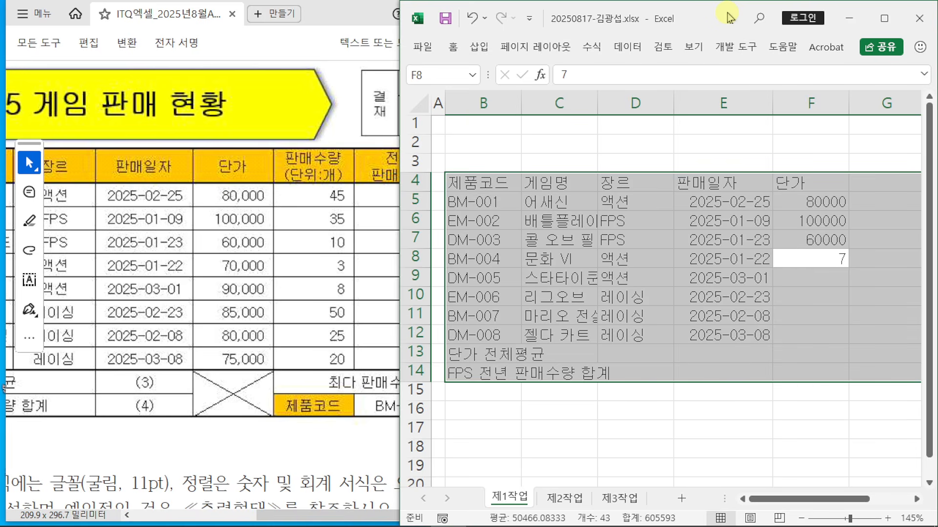
type("70000")
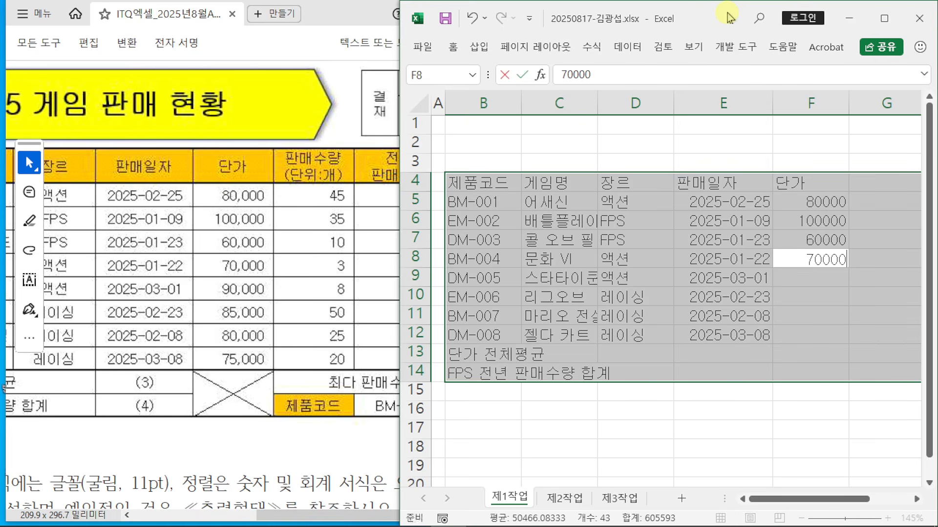
key("Return")
type("90000")
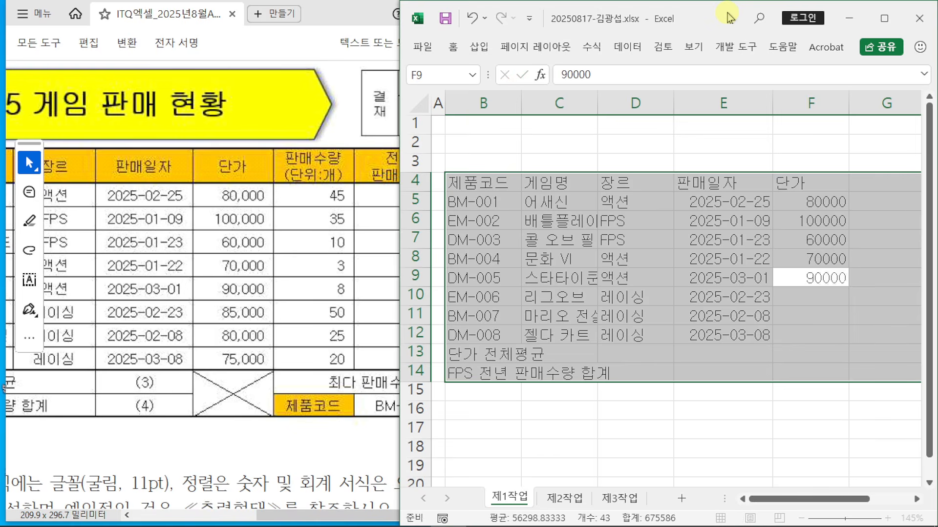
key("Return")
type("84")
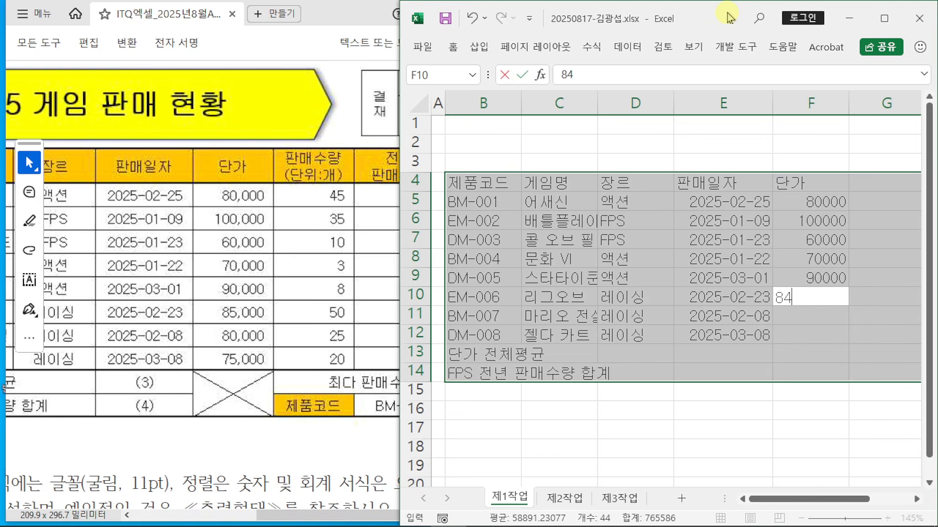
key("BackSpace")
type("5000")
key("Return")
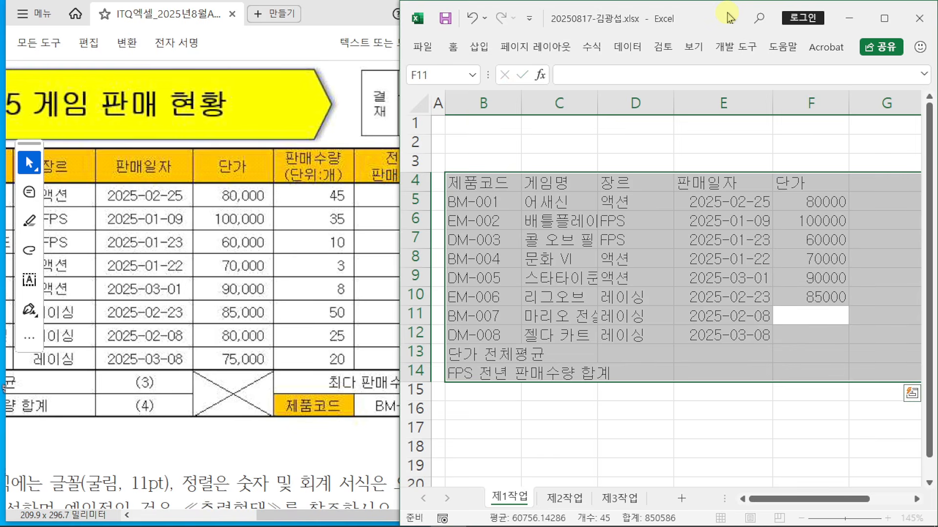
type("80000")
key("Return")
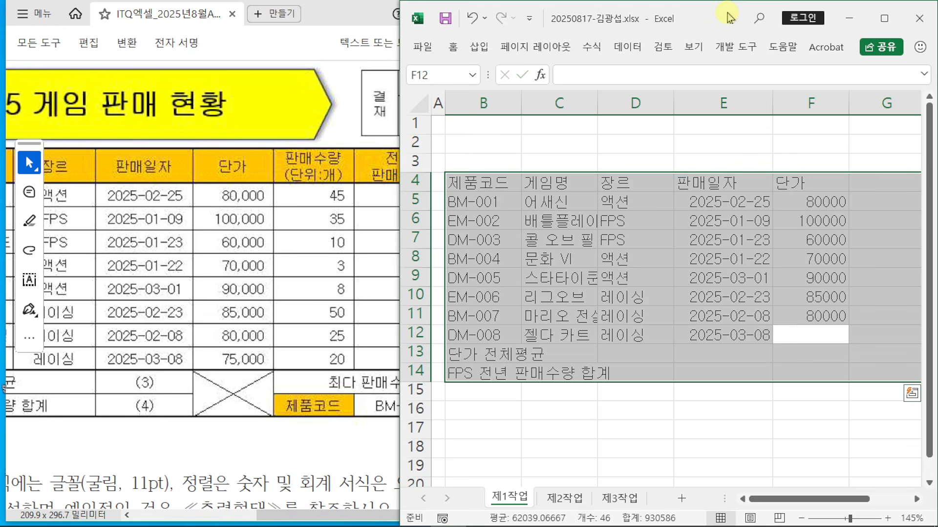
type("75000")
key("Return")
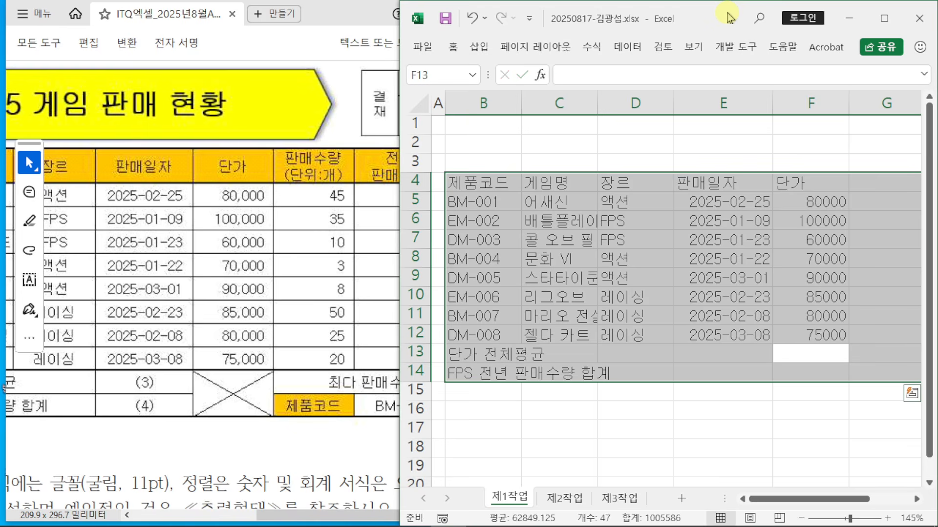
key("Return")
key("Return")
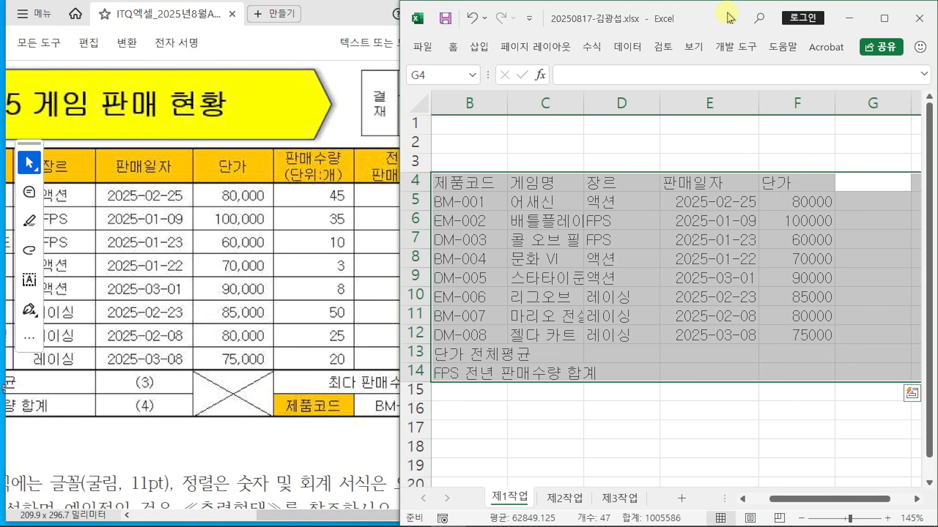
Step: Put the two-line header 판매수량 / (단위:개) in G4 using a line break
type("판맷")
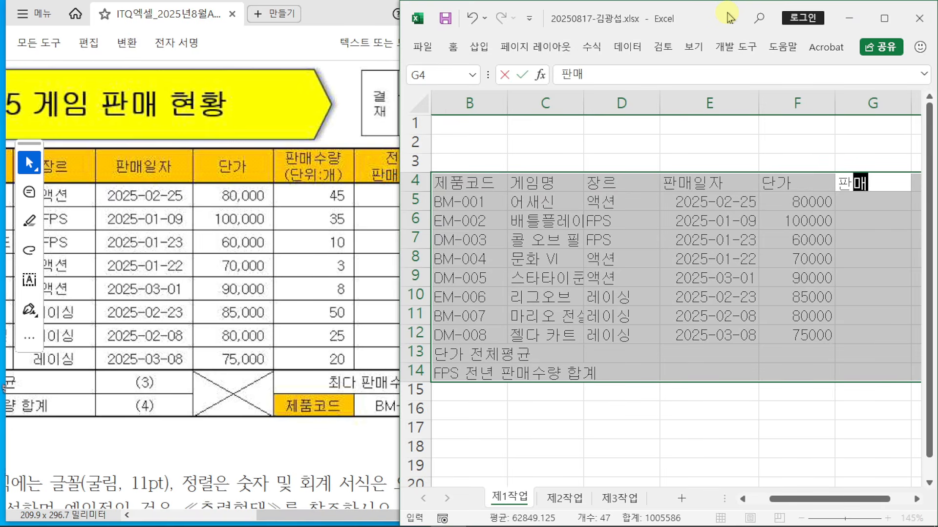
type("수량")
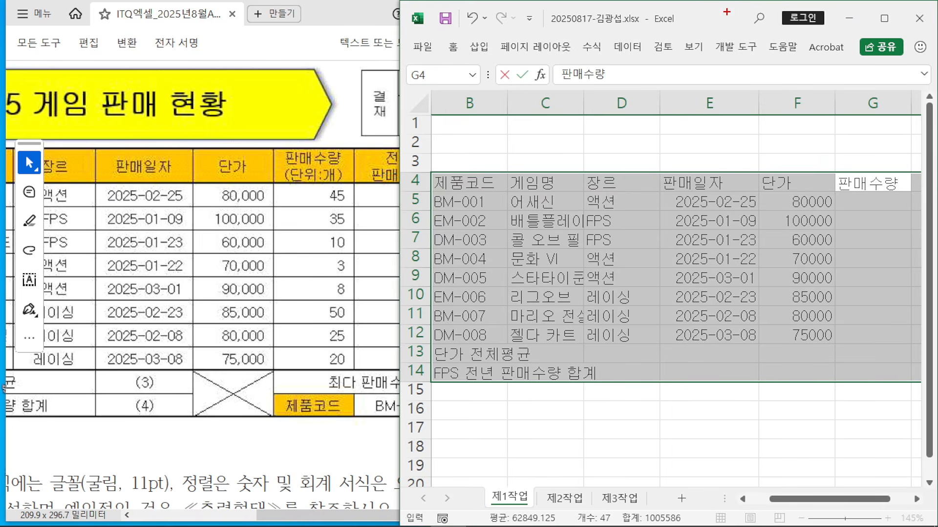
mouse_move(544, 89)
left_mouse_down()
mouse_move(571, 147)
mouse_move(703, 178)
left_mouse_up()
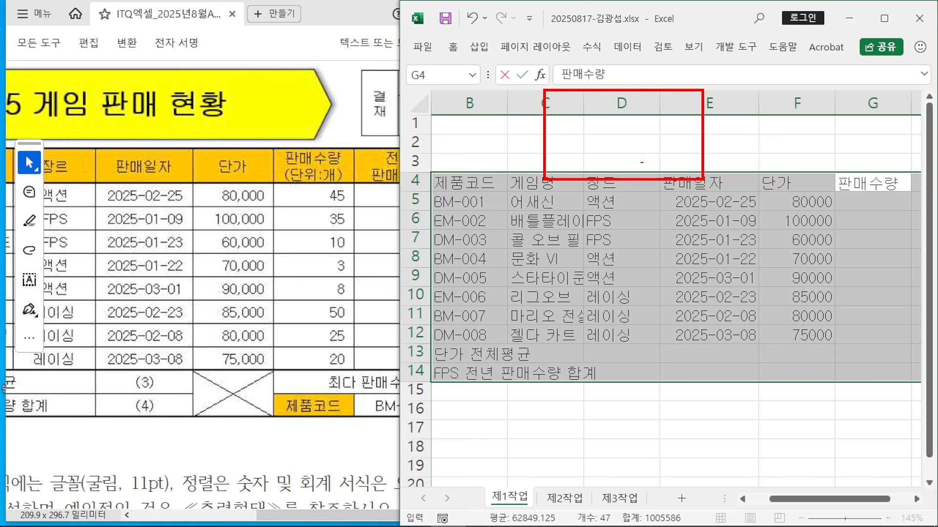
mouse_move(576, 166)
left_mouse_down()
mouse_move(600, 103)
mouse_move(618, 162)
left_mouse_up()
left_click_drag(586, 134, 610, 133)
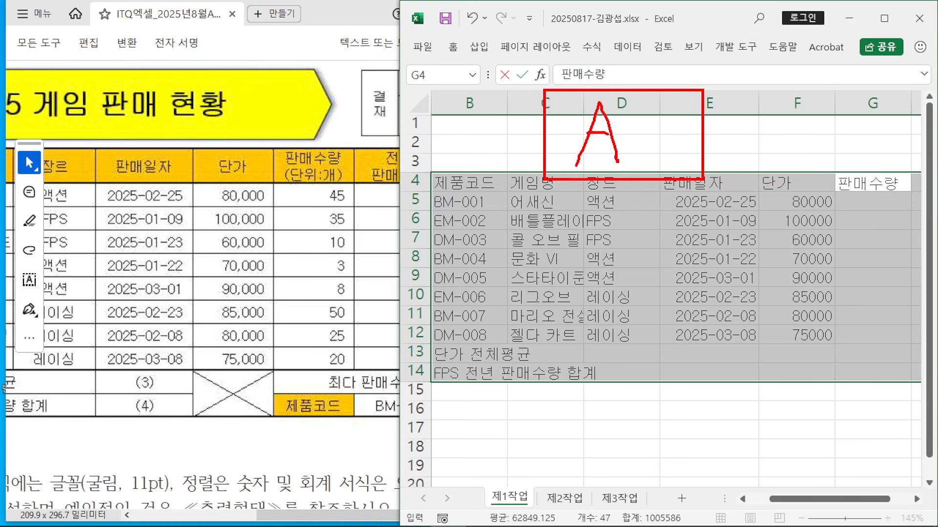
left_click_drag(642, 160, 696, 164)
left_click_drag(705, 140, 717, 142)
left_click_drag(654, 139, 717, 140)
mouse_move(740, 107)
left_mouse_down()
mouse_move(731, 150)
mouse_move(777, 128)
left_mouse_up()
mouse_move(777, 86)
left_mouse_down()
mouse_move(805, 161)
mouse_move(935, 159)
left_mouse_up()
mouse_move(847, 107)
left_mouse_down()
mouse_move(833, 110)
mouse_move(843, 151)
mouse_move(855, 133)
left_mouse_up()
left_click_drag(851, 149, 879, 131)
mouse_move(888, 94)
left_mouse_down()
mouse_move(885, 143)
mouse_move(906, 126)
left_mouse_up()
mouse_move(906, 136)
left_mouse_down()
mouse_move(920, 143)
mouse_move(934, 127)
left_mouse_up()
key("Escape")
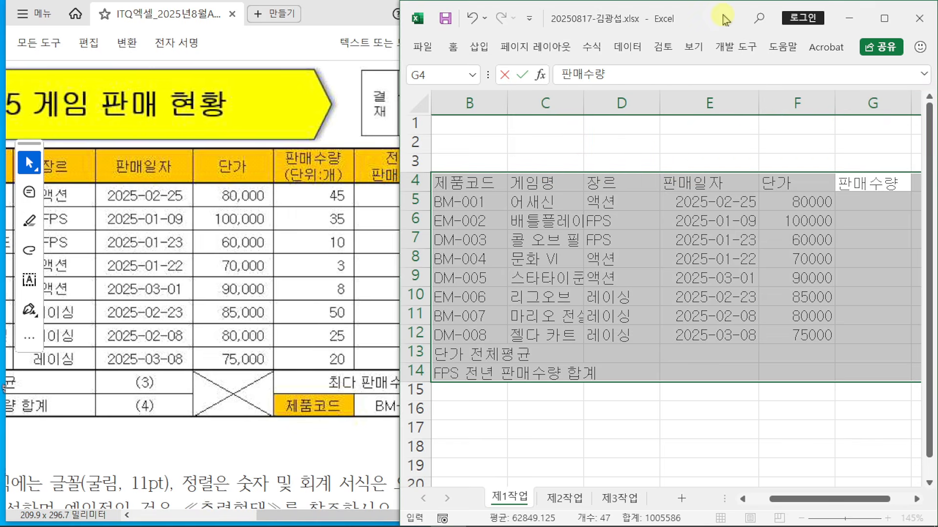
key("alt+Return")
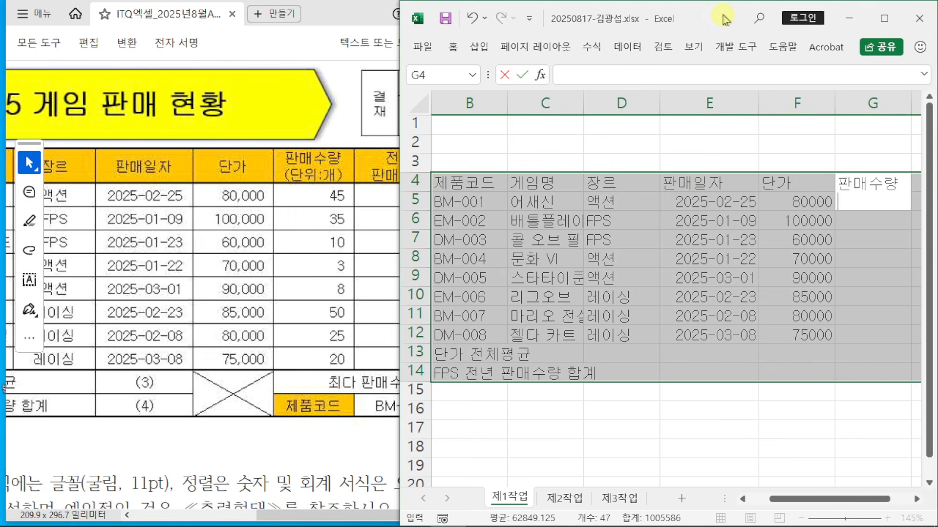
type("(단위:개)")
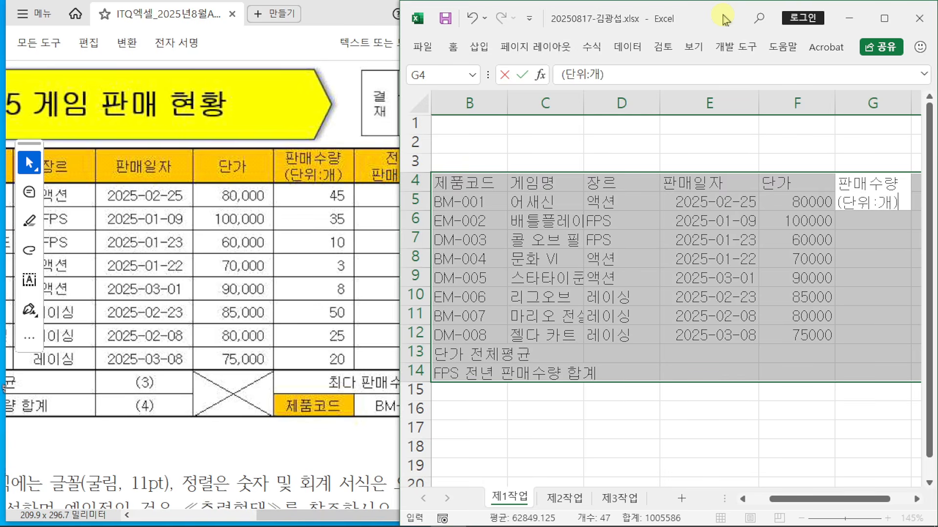
key("Return")
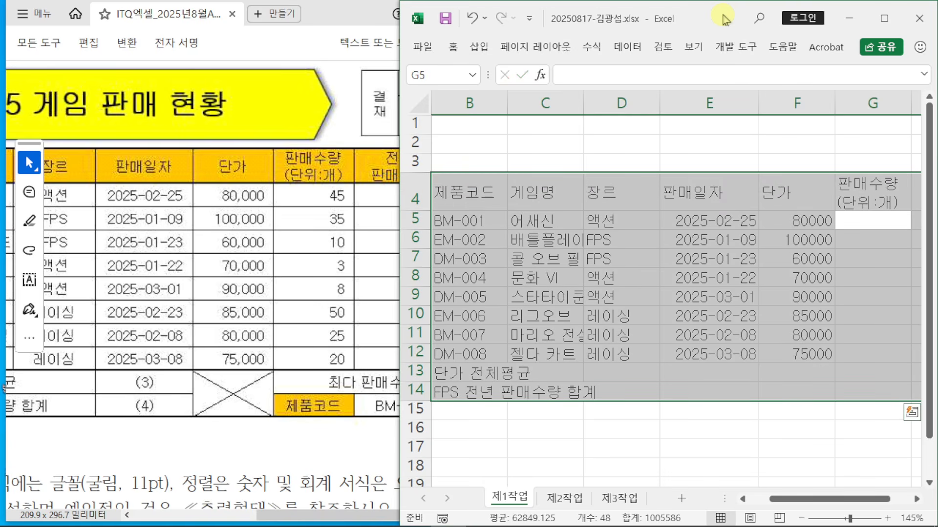
Step: Enter sales quantities 45, 35, 10, 3, 8, 50, 25, 20 in G5:G12
type("45")
key("Return")
type("35")
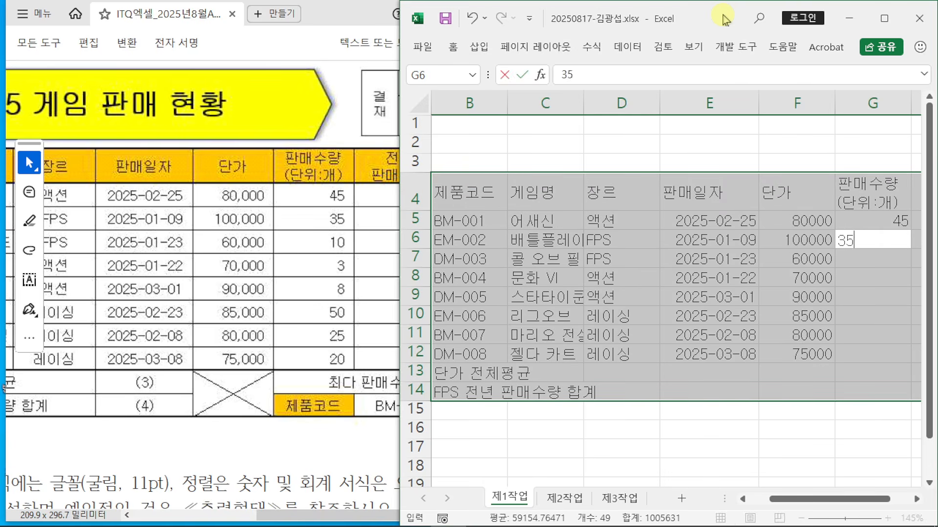
key("Return")
type("10")
key("Return")
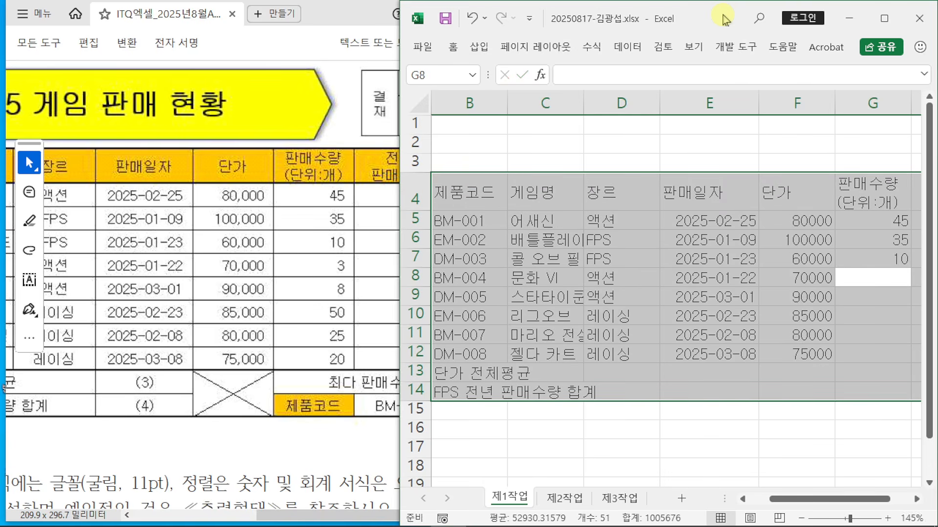
type("3")
key("Return")
type("5")
key("BackSpace")
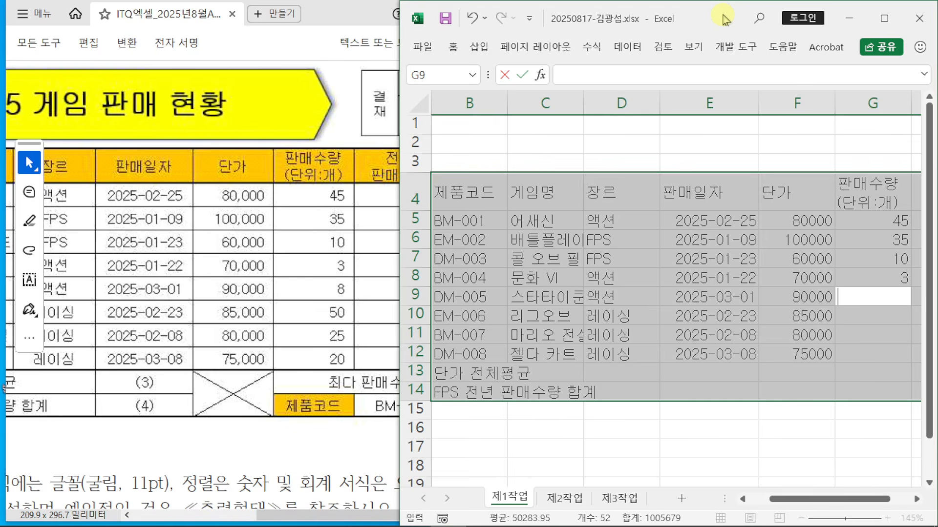
type("8")
key("Return")
type("50")
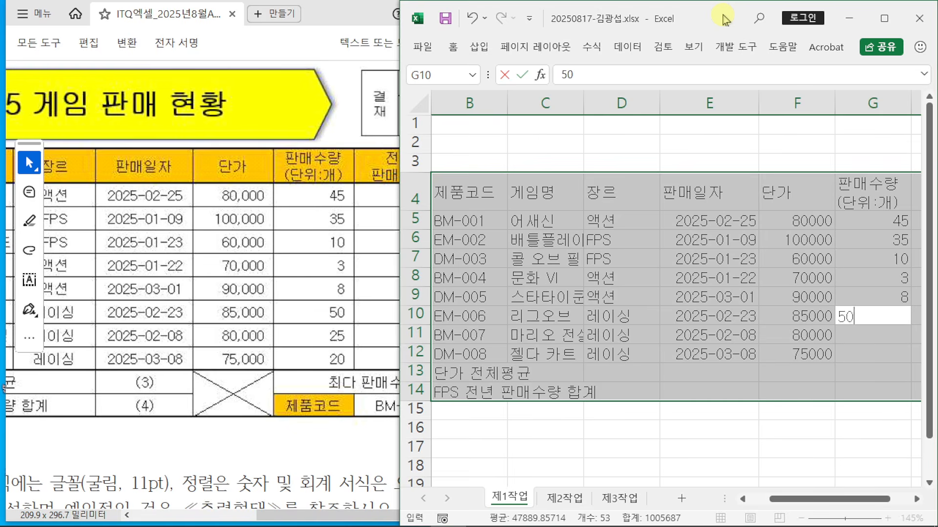
key("Return")
type("25")
key("Return")
type("20")
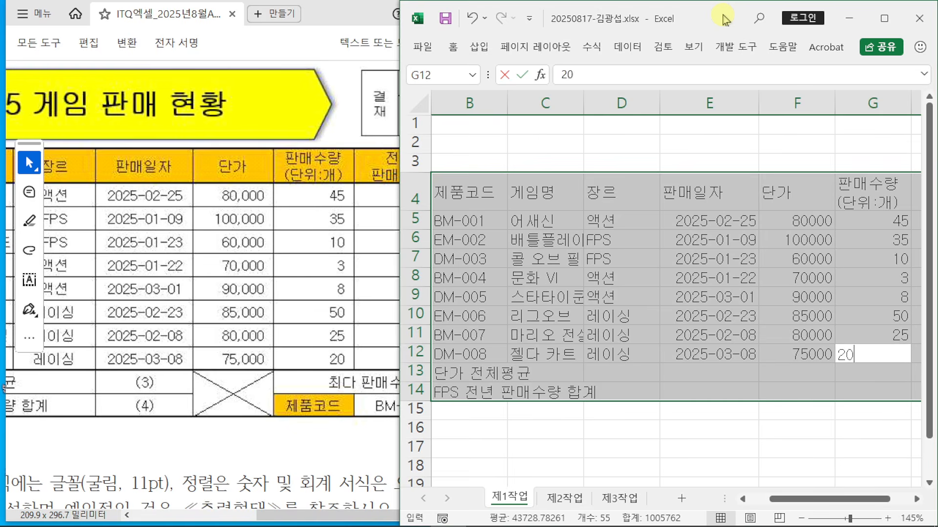
key("Return")
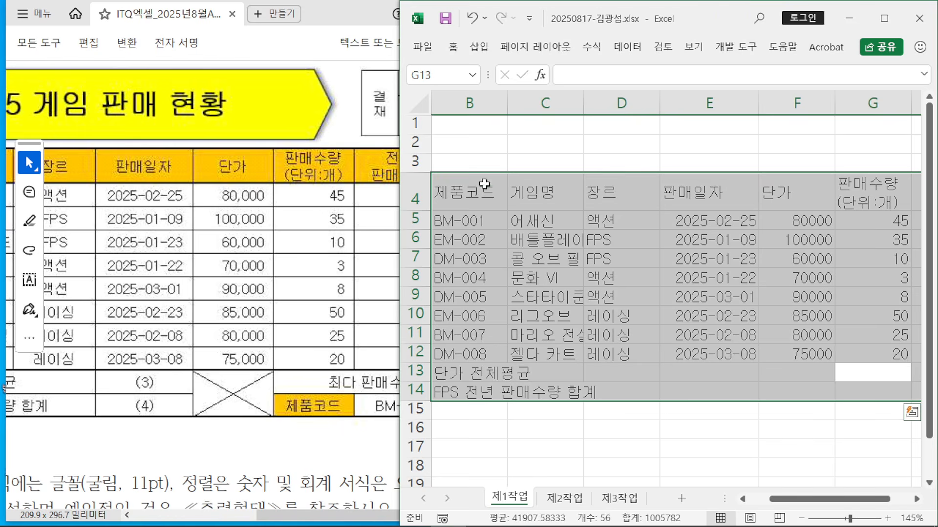
Step: Check the PDF reference, then type 최다 판매수량(단위:개) in G13 and 제품코드 in G14
left_click(340, 517)
left_click_drag(340, 518, 373, 513)
left_click(713, 22)
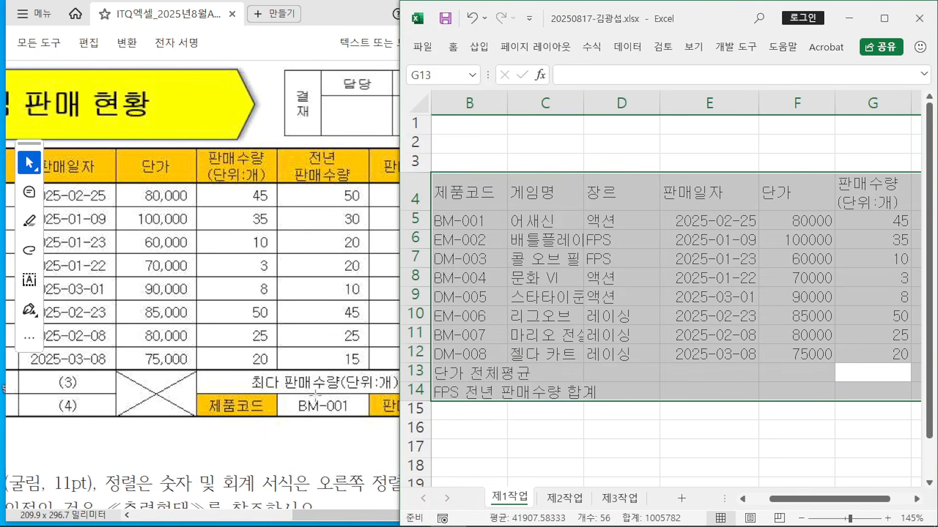
type("최다")
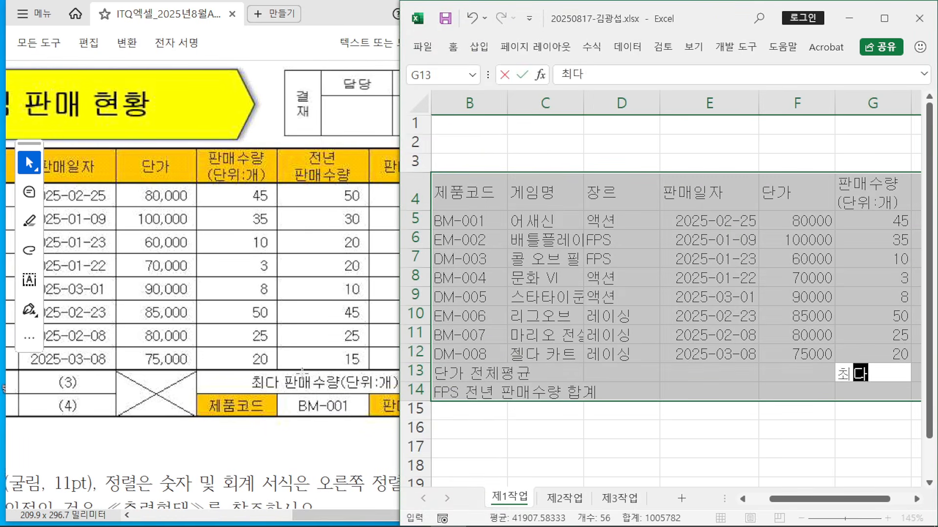
type(" 판매수량")
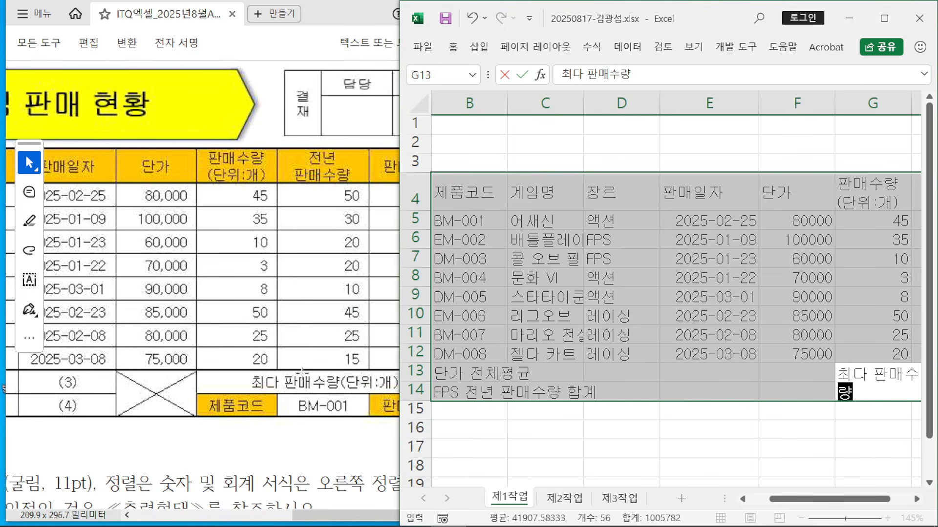
type("(단위")
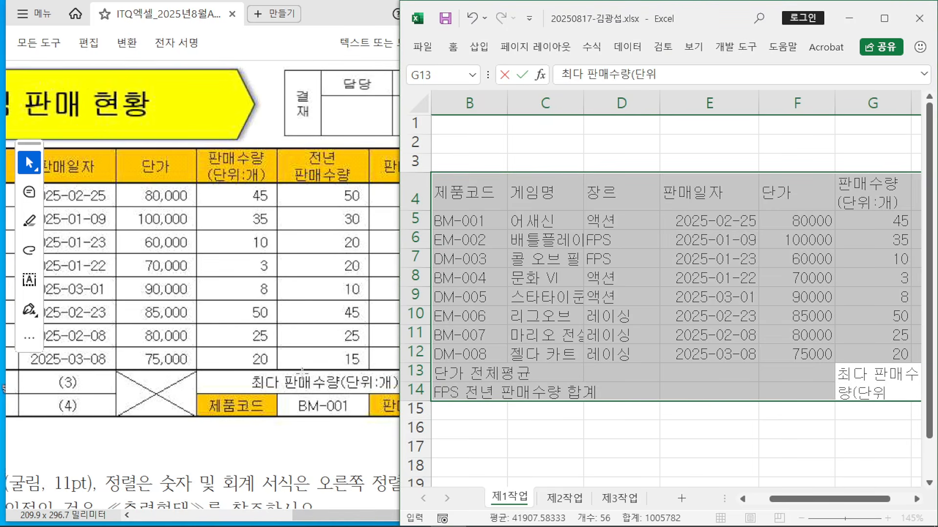
type(":개)")
key("Return")
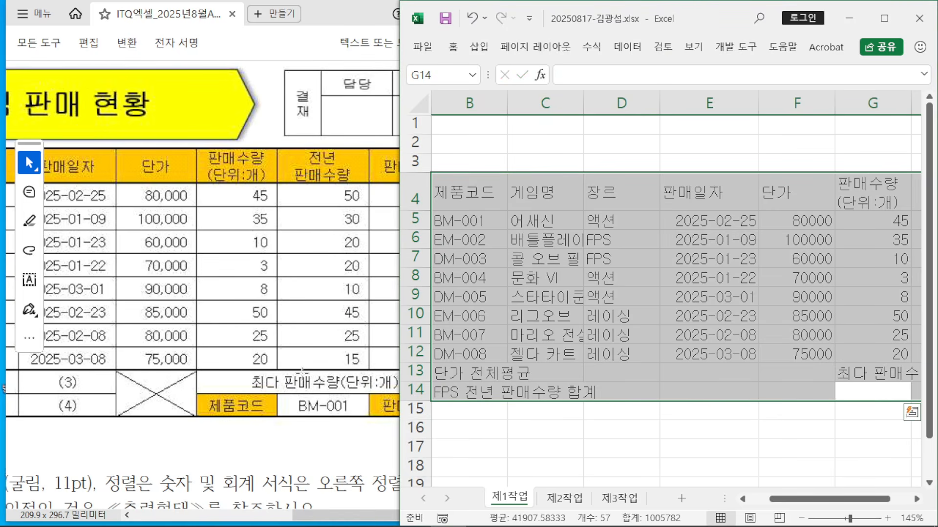
left_click(917, 499)
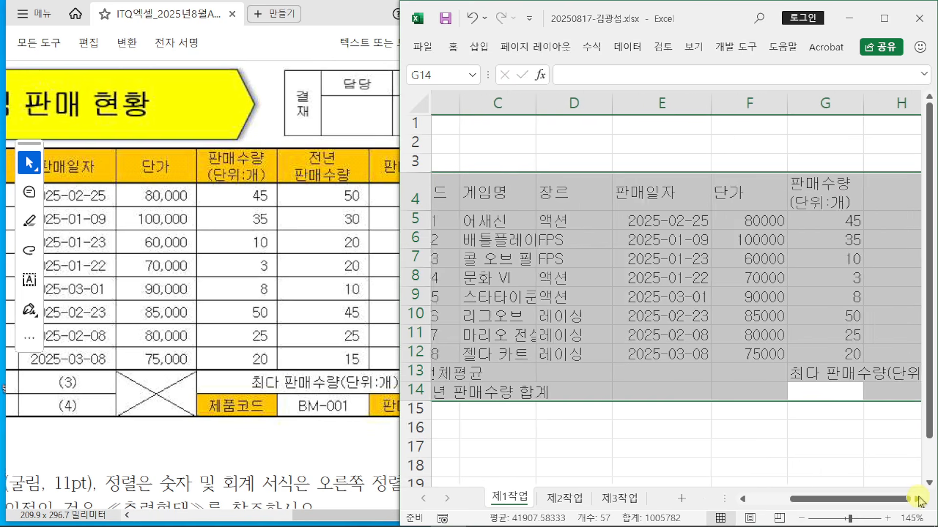
left_click(917, 499)
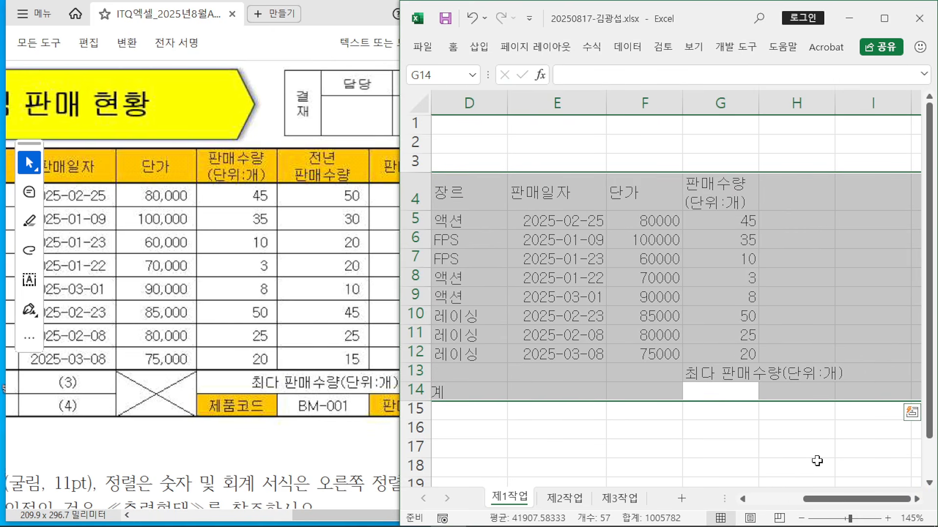
type("제품")
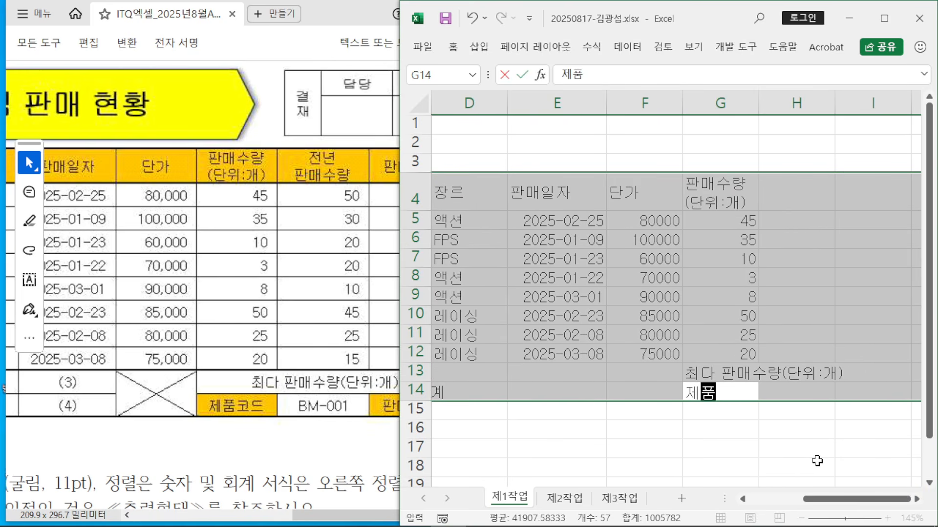
type("콘드")
key("Return")
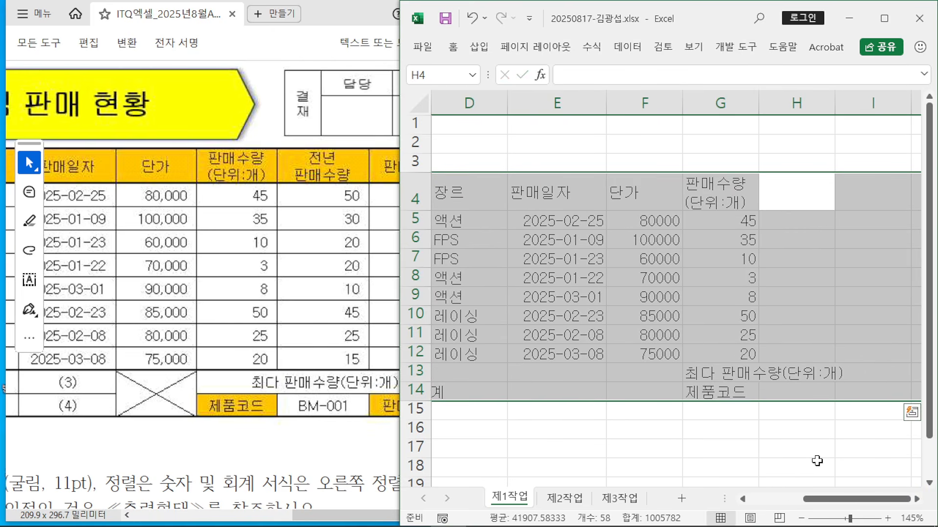
Step: Enter the two-line 전년 판매수량 header in H4
type("전년")
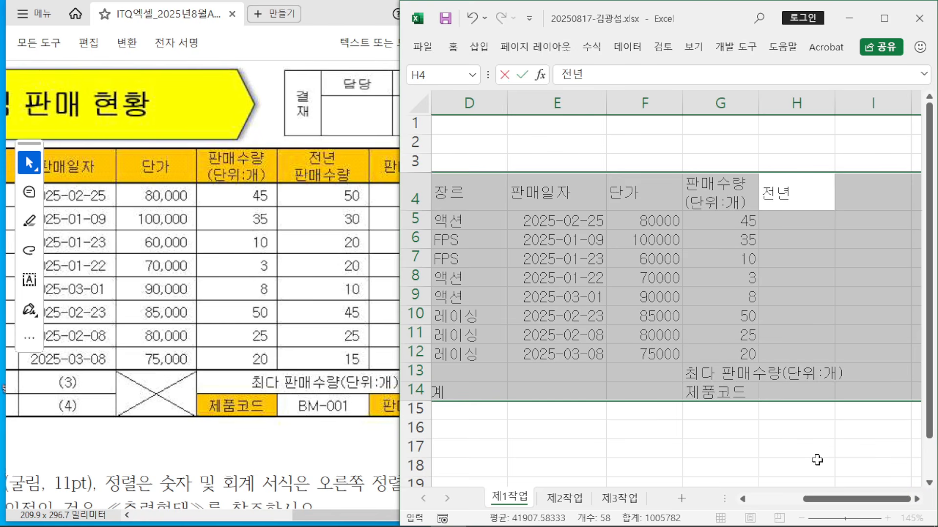
key("alt+Return")
type("매수량")
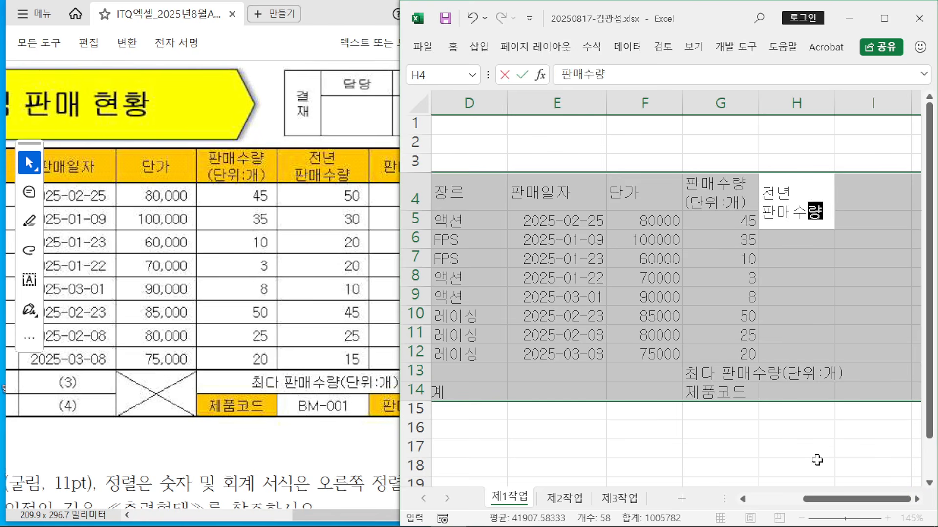
key("Return")
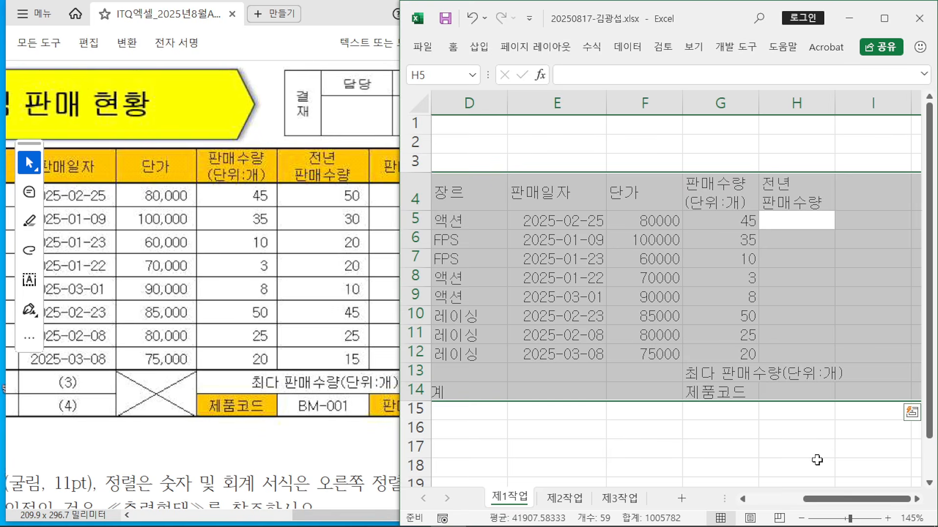
Step: Enter previous-year quantities 50, 30, 20, 20, 10, 45, 25, 15 in H5:H12
type("50")
key("Return")
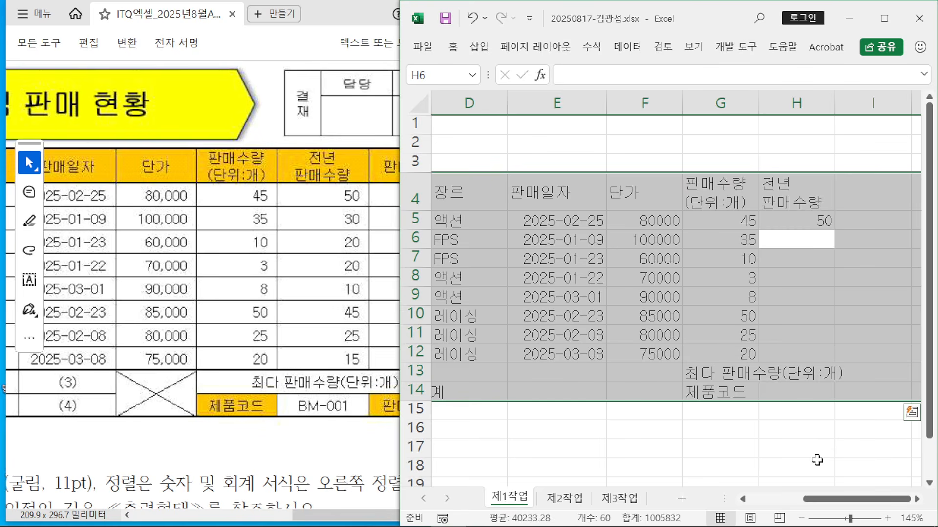
type("30")
key("Return")
type("20")
key("Return")
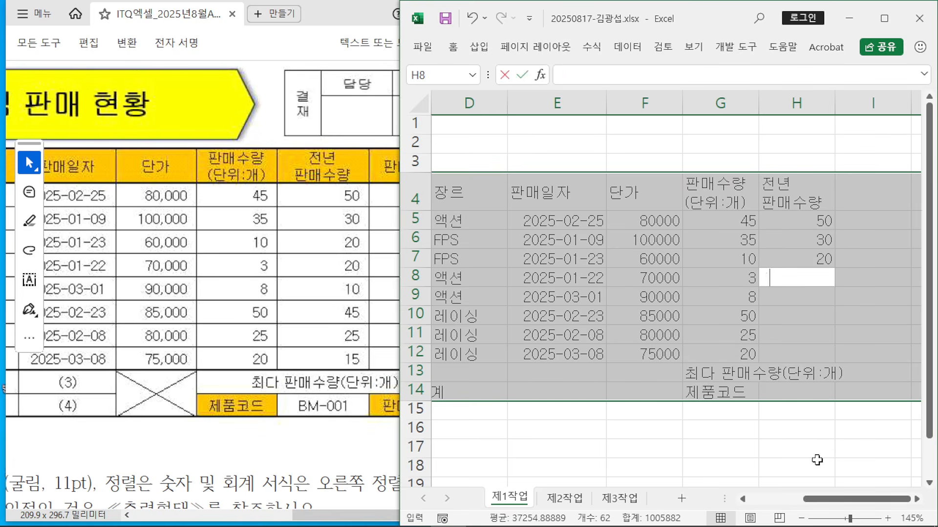
type("20")
key("Return")
type("10")
key("Return")
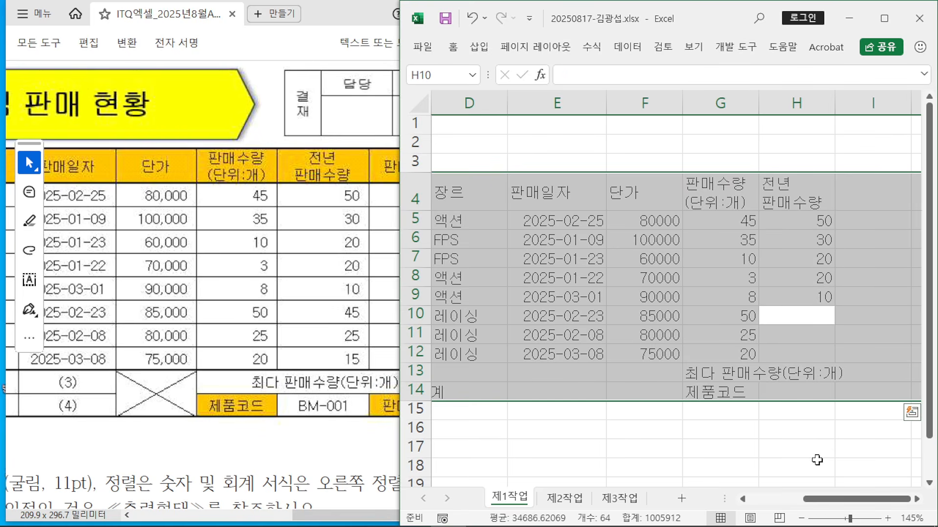
type("45")
key("Return")
type("25")
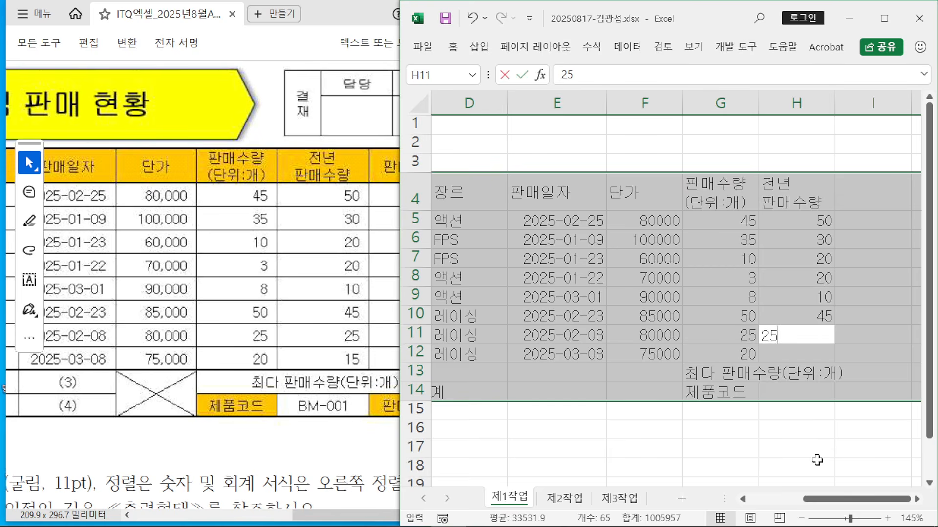
key("Return")
type("15")
key("Return")
key("Return")
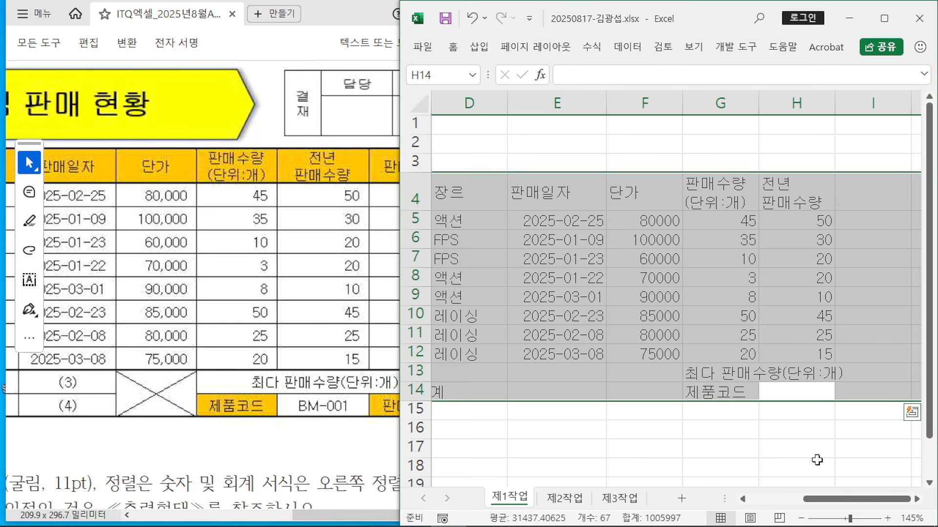
key("Return")
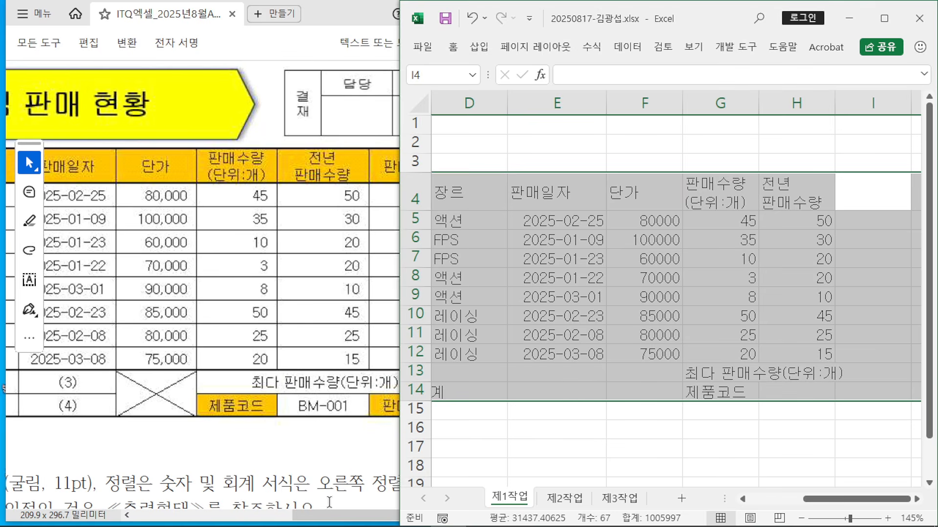
Step: Type 판매순위 in I4, 판매일자 in I14 and 제작사 in J4, then maximize Excel
left_click_drag(331, 515, 403, 513)
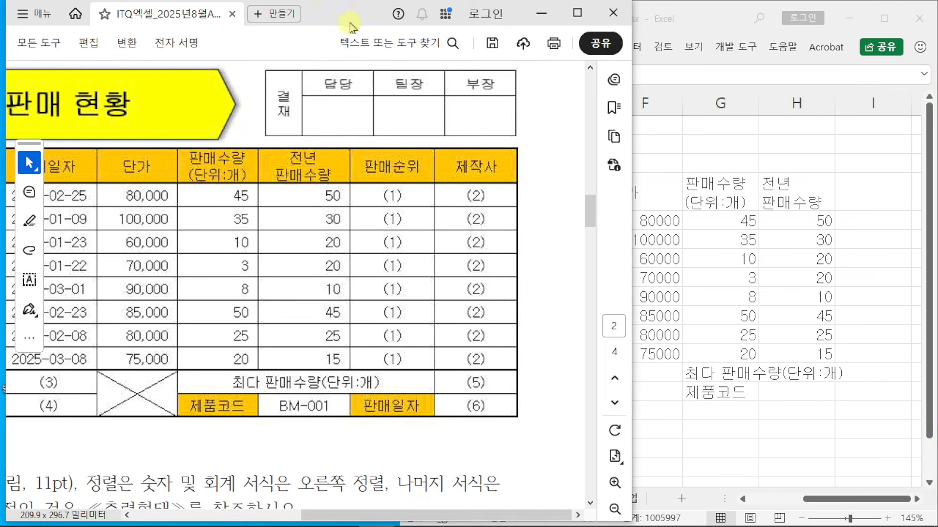
left_click_drag(350, 23, 194, 24)
left_click(715, 23)
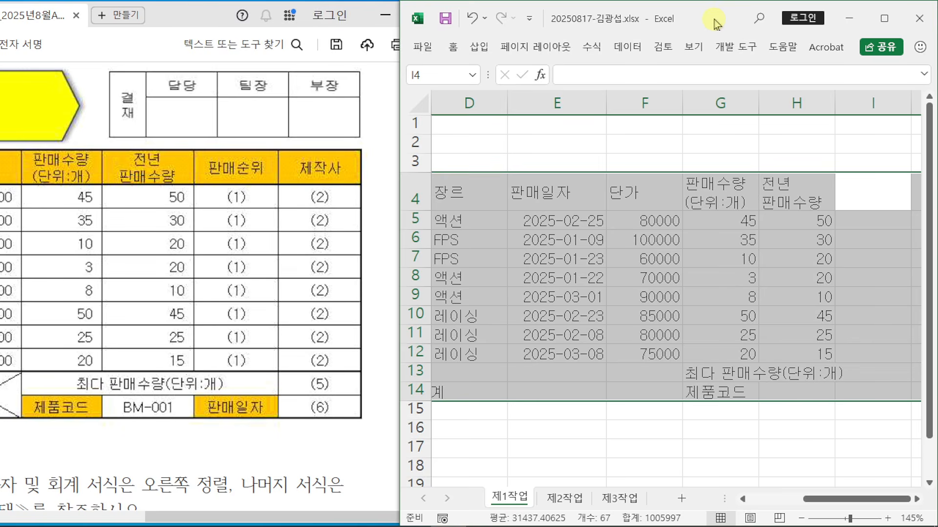
type("판매순위")
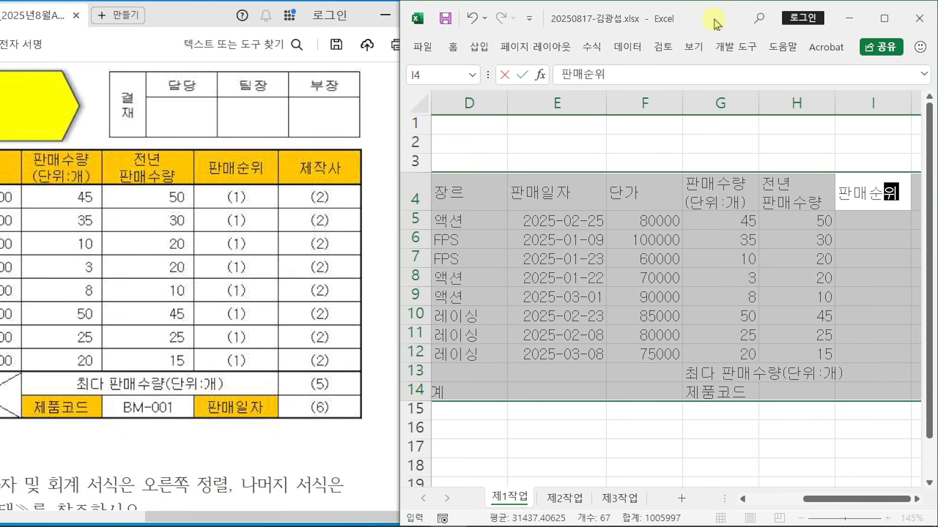
key("Return")
key("Return")
key("Return")
key("Return")
key("Return")
key("Return")
key("Return")
key("Return")
key("Return")
key("Return")
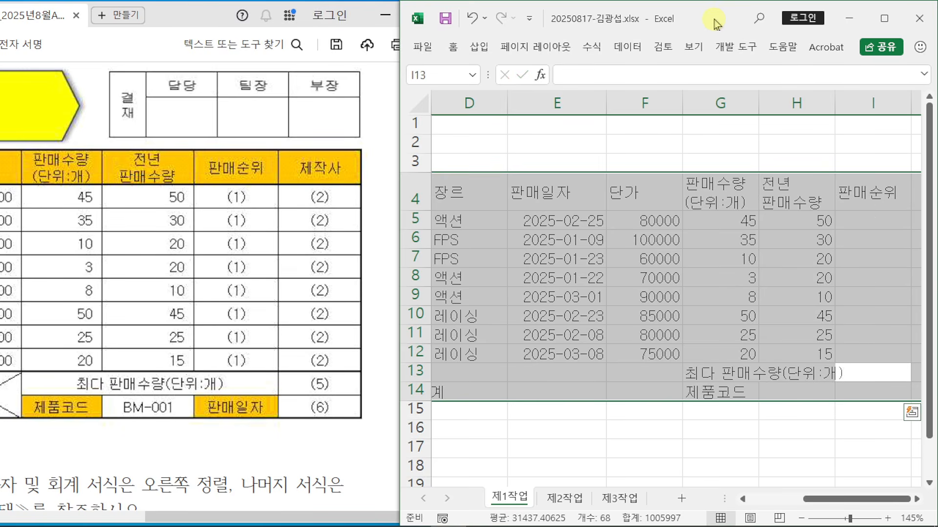
type("판매일자")
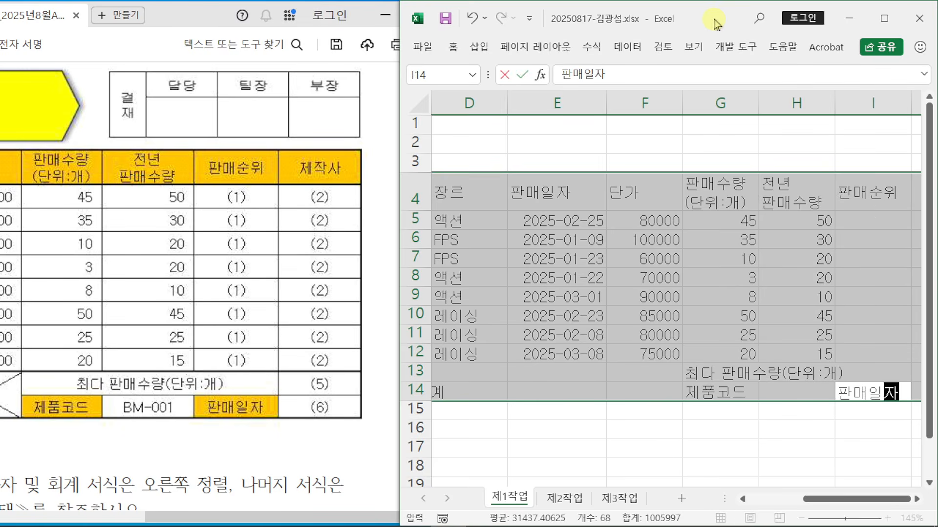
key("Return")
type("제작ㅅ")
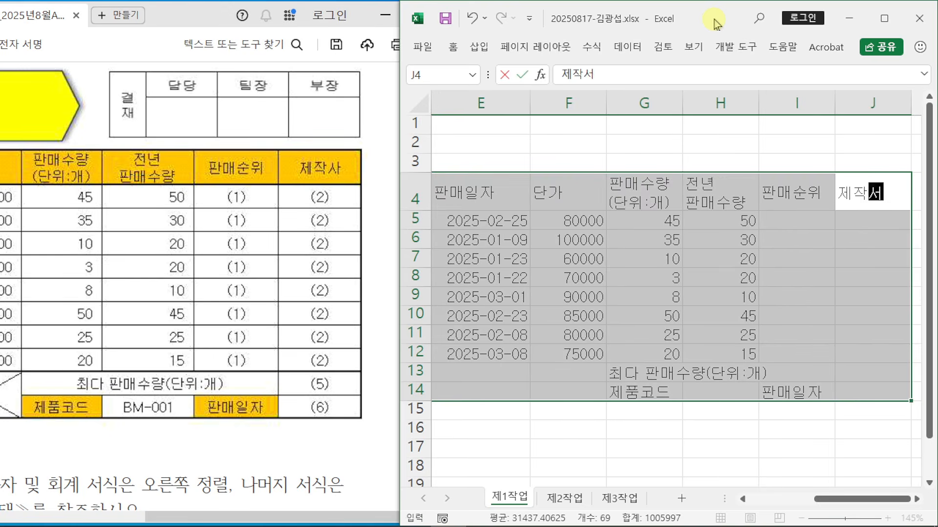
type("ㅏ")
key("Return")
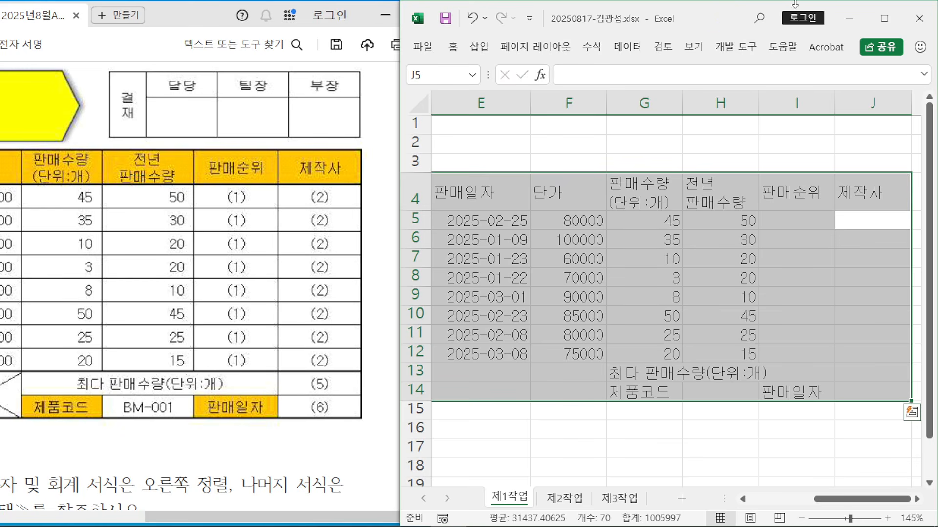
left_click(884, 18)
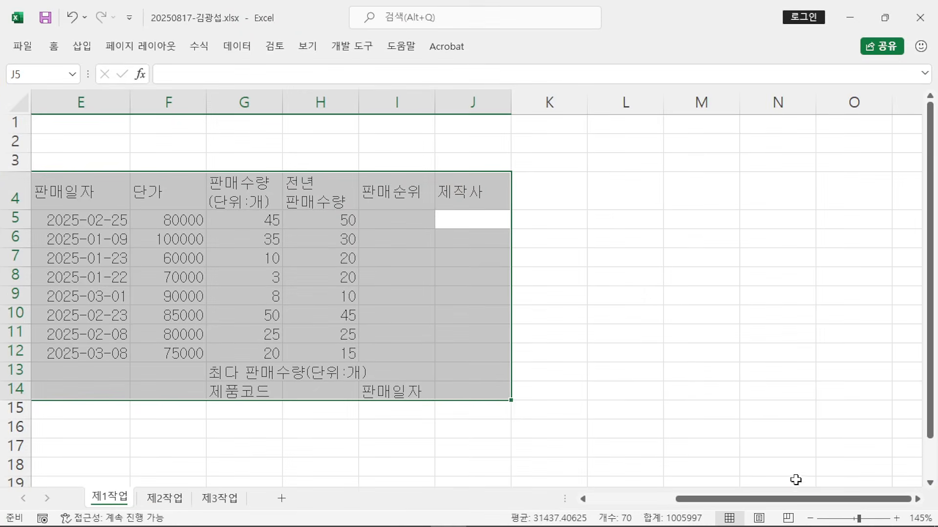
Step: AutoFit column C so game names like 콜 오브 필드 and 마리오 전설 fit
left_click_drag(798, 499, 663, 499)
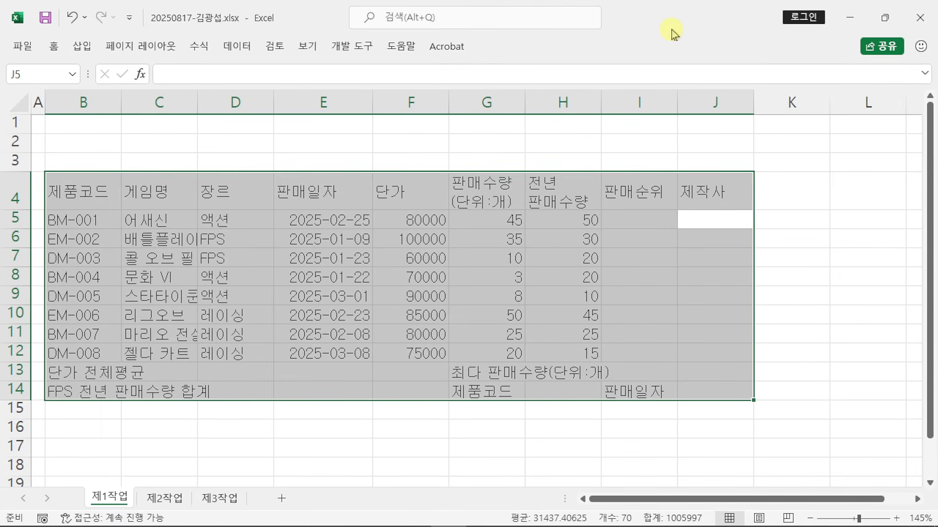
double_click(198, 101)
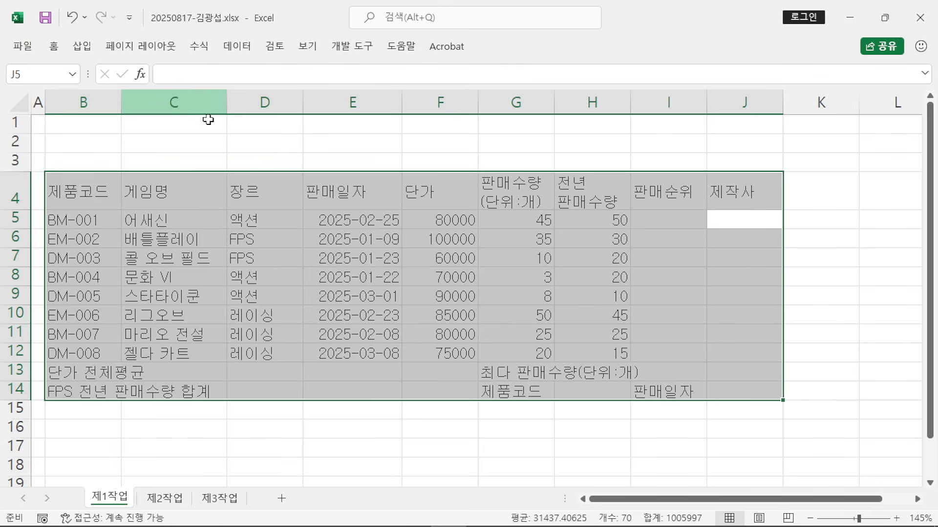
mouse_move(306, 508)
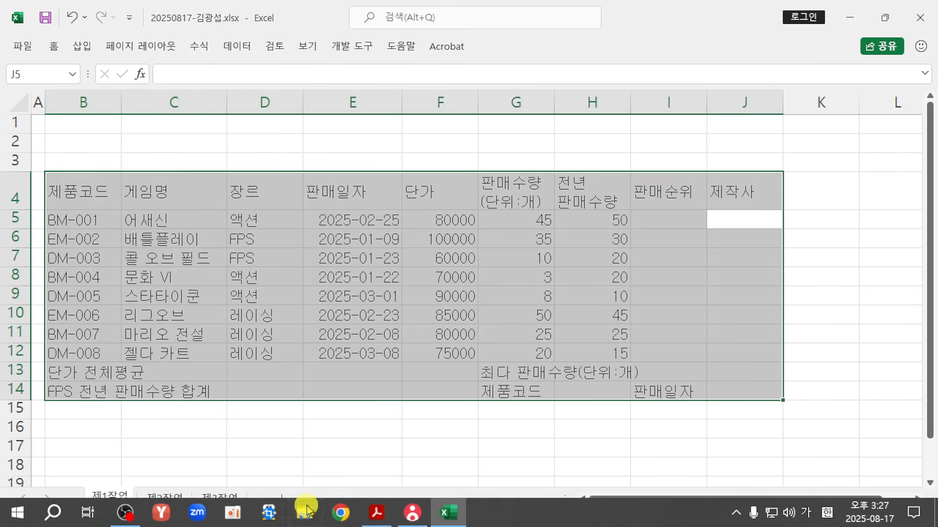
left_click(364, 518)
left_click(421, 15)
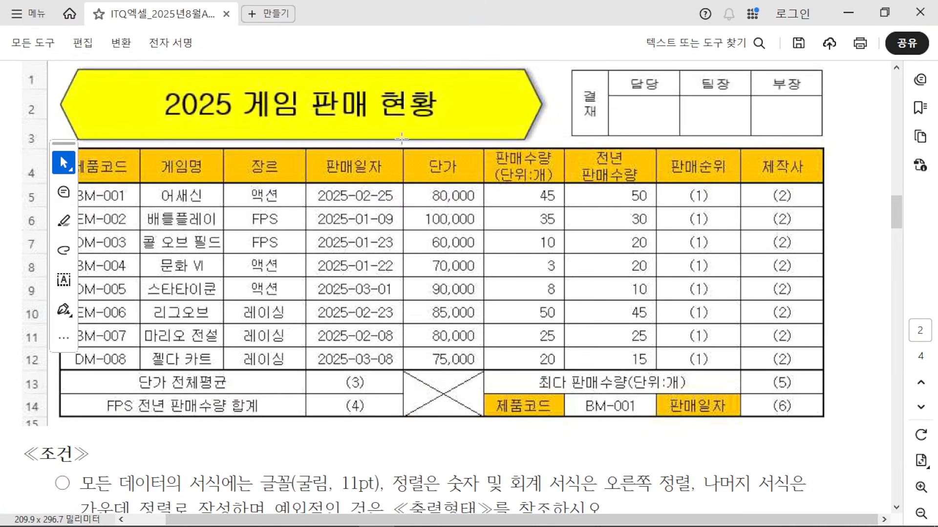
scroll(293, 318, "down", 5)
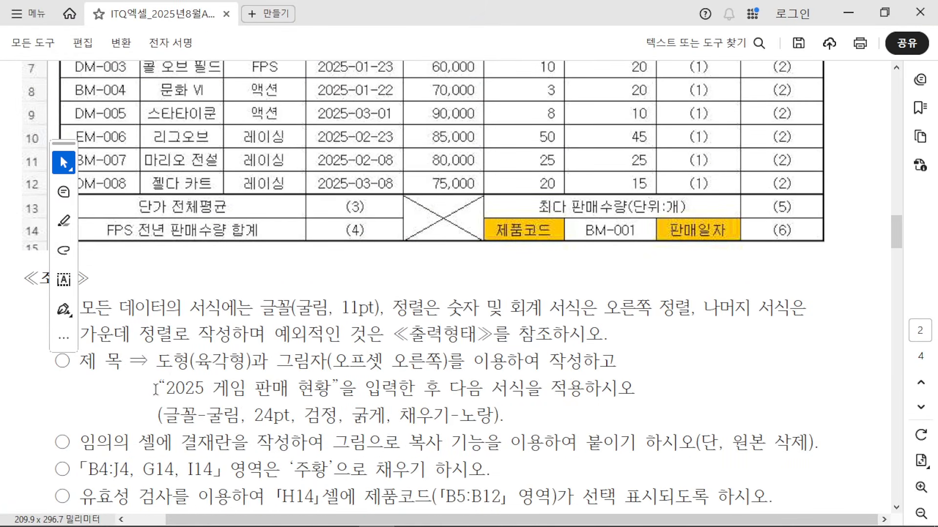
scroll(167, 381, "down", 1)
scroll(181, 404, "down", 4)
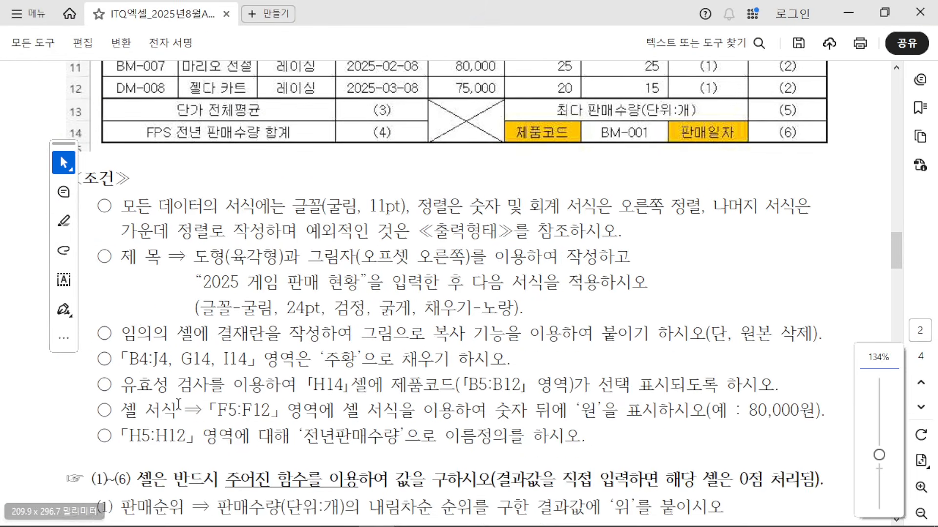
scroll(203, 405, "up", 9)
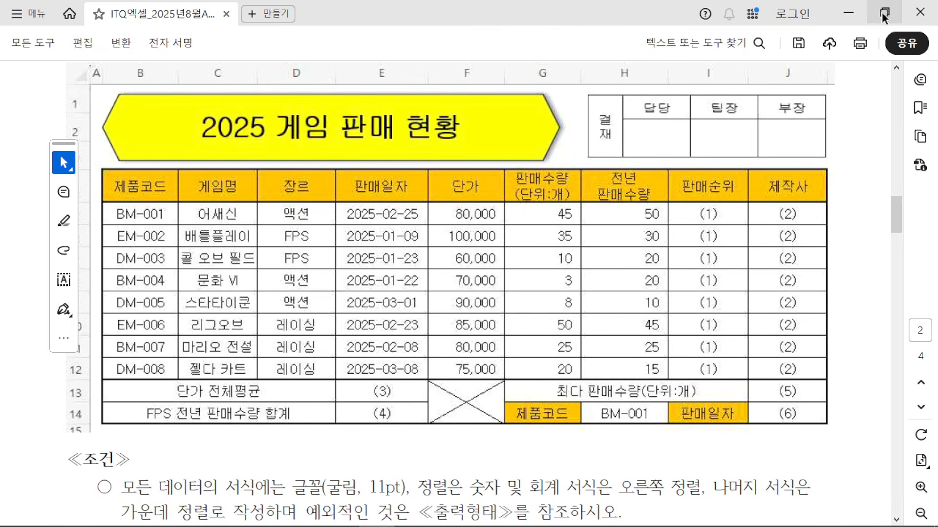
left_click(863, 10)
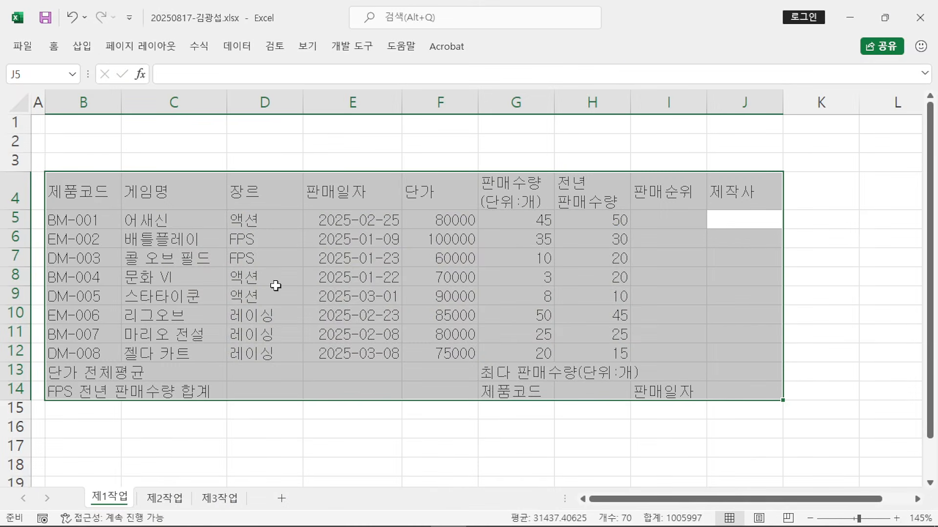
Step: Apply All Borders plus Thick Outside Borders to B4:J14 and center its contents
double_click(54, 48)
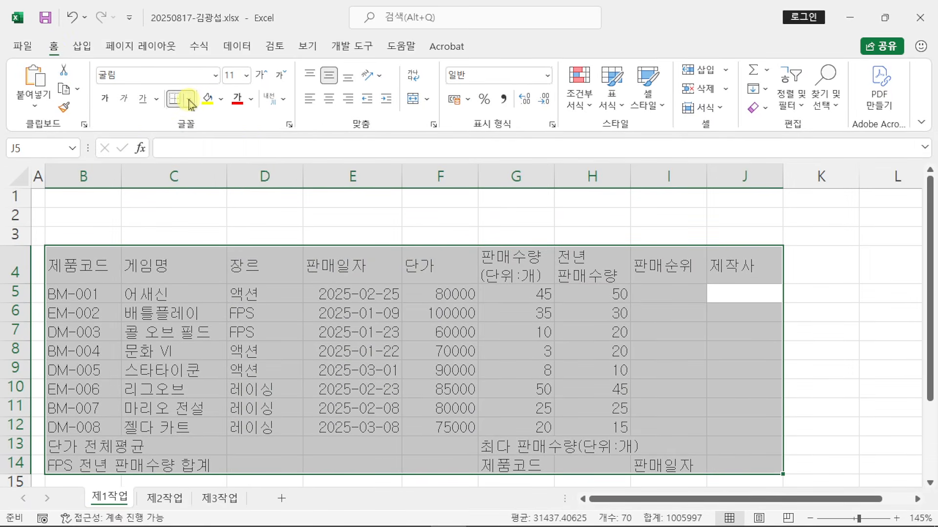
left_click(189, 100)
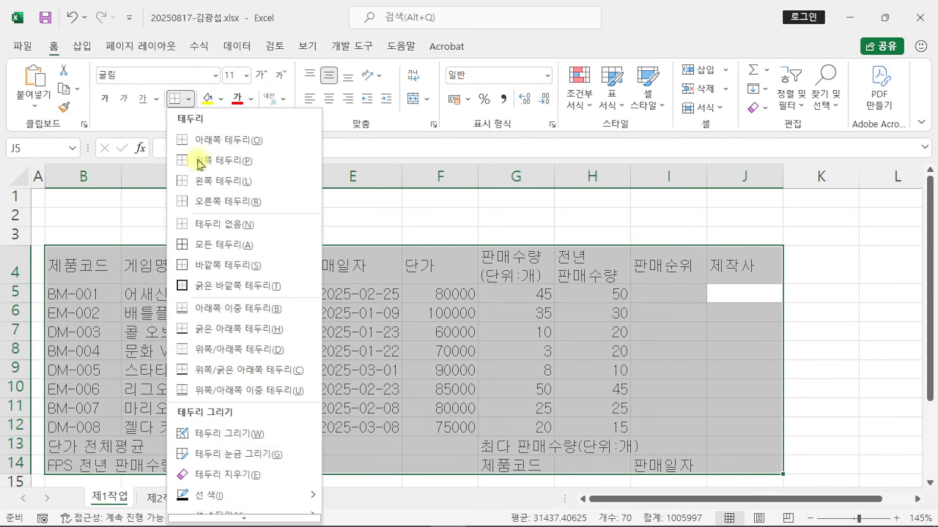
left_click(250, 248)
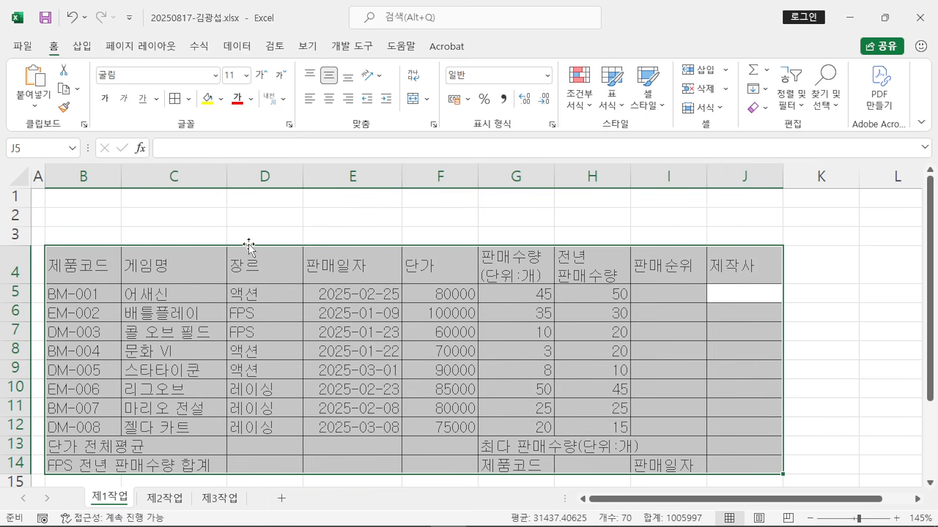
left_click(189, 101)
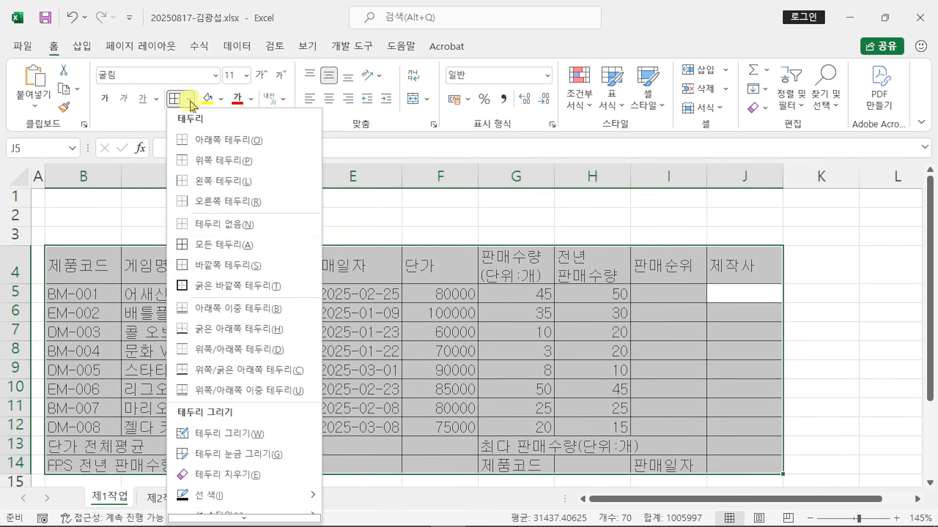
left_click(276, 287)
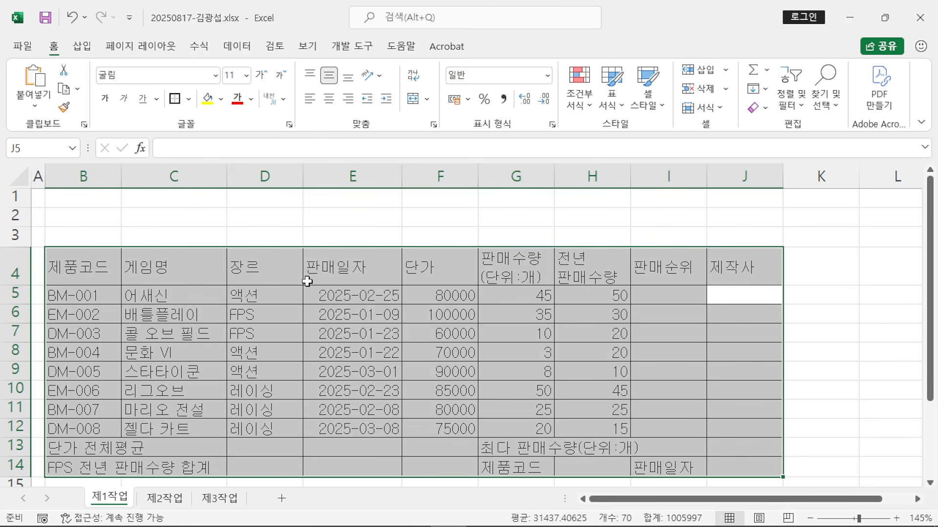
left_click(329, 104)
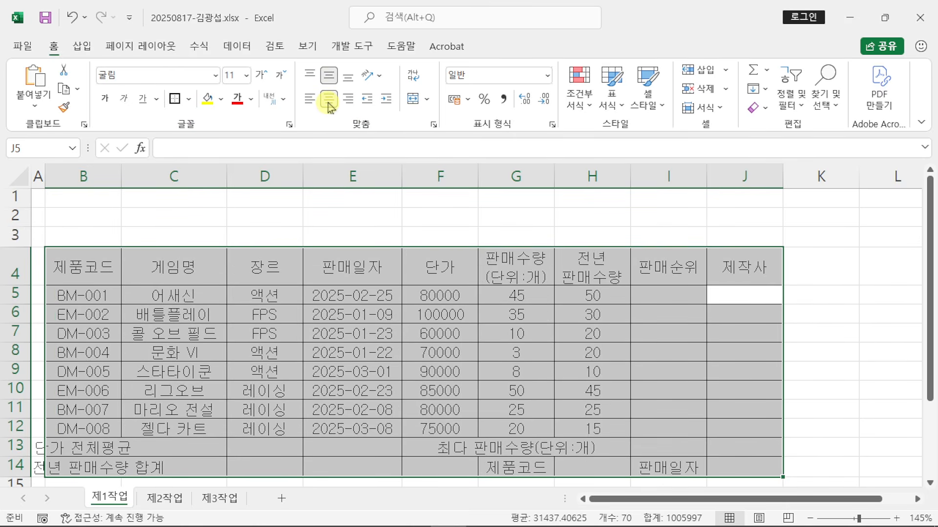
left_click(829, 241)
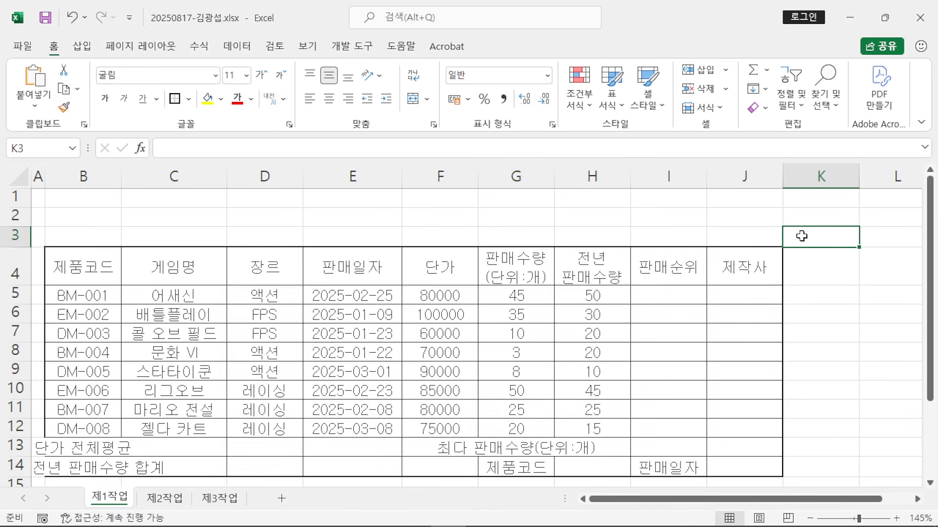
Step: Drag-select cells B5 through J12 of the game sales table
left_click_drag(57, 296, 772, 426)
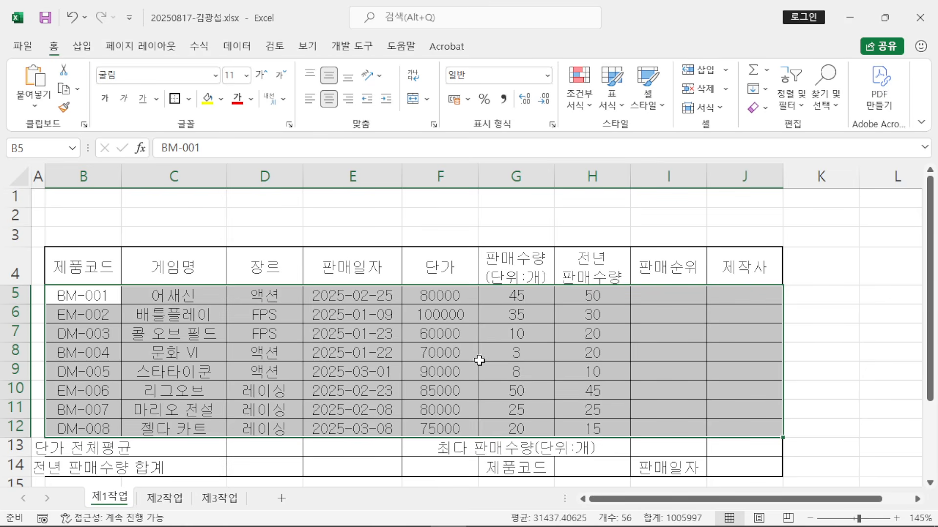
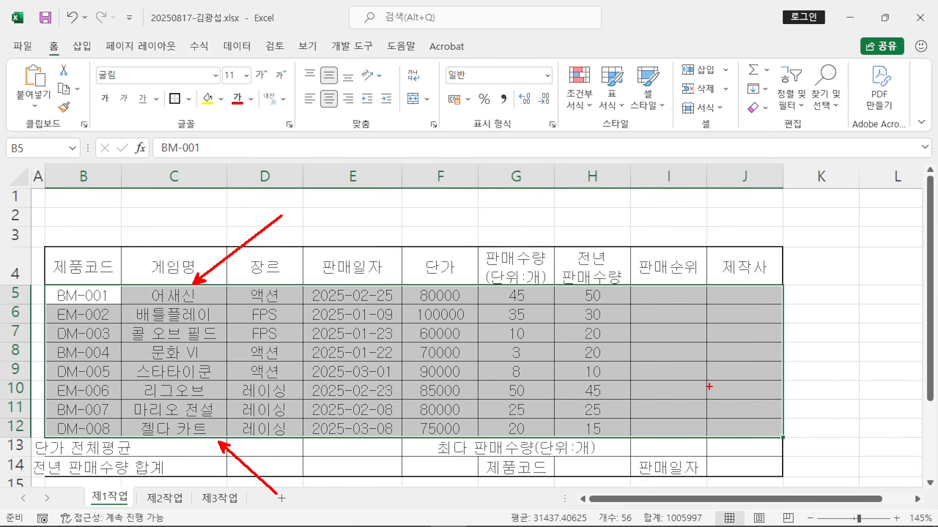
Step: Apply Thick Outside Borders to the data block B5:J12, then click off the table to check it
mouse_move(81, 298)
left_mouse_down()
mouse_move(706, 300)
mouse_move(740, 388)
mouse_move(740, 423)
left_mouse_up()
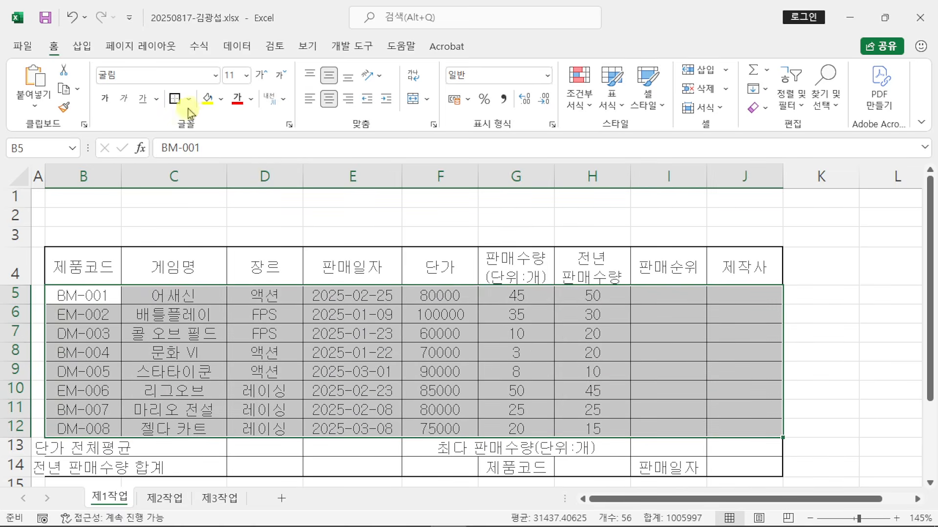
left_click(175, 98)
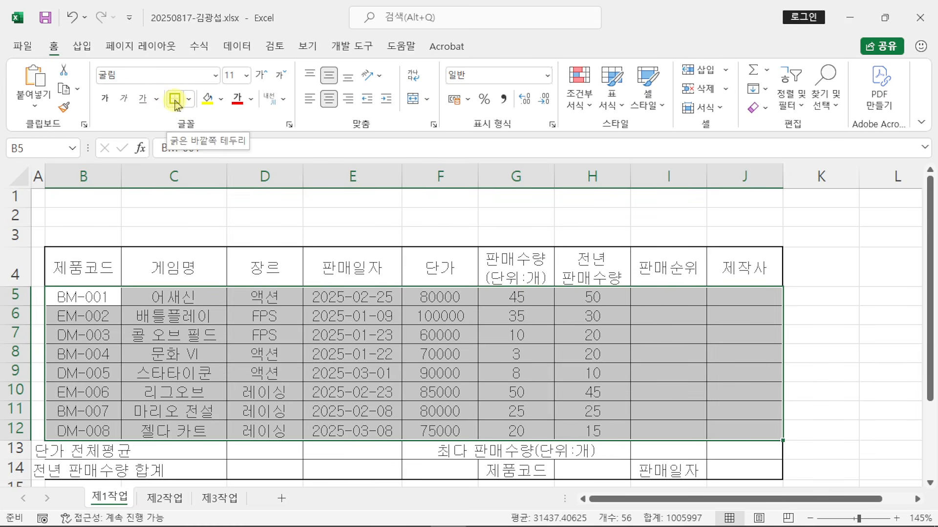
left_click(845, 254)
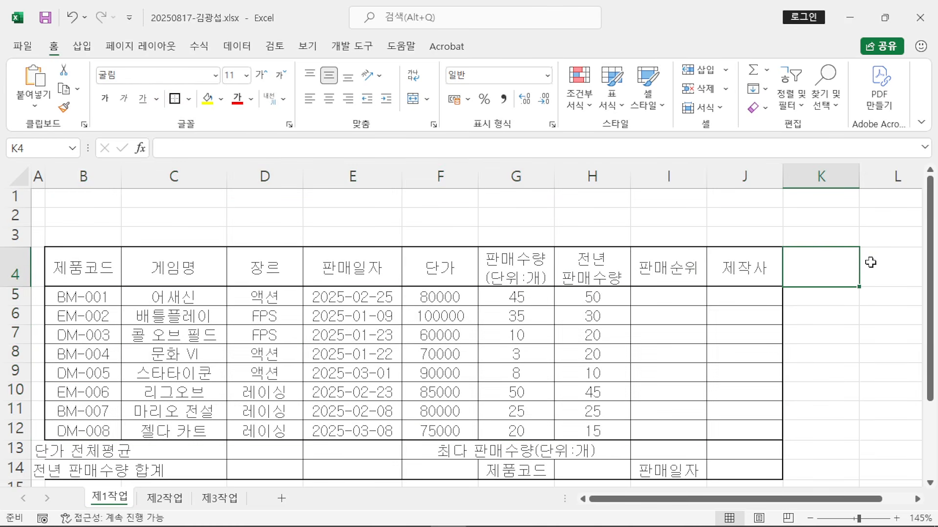
left_click(896, 309)
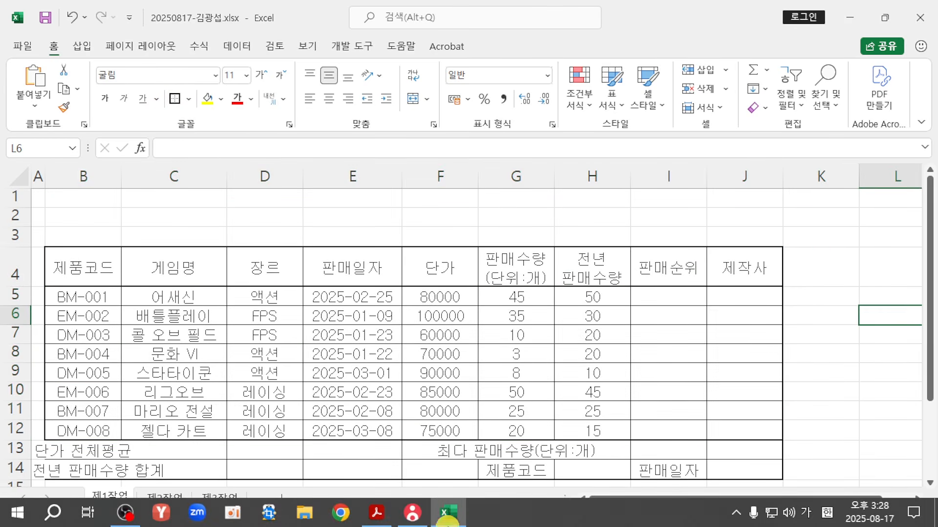
Step: Compare the PDF's 단가 전체평균, FPS 합계, crossed-out and 최다 판매수량 cells, then select B13:D13 in Excel
left_click(376, 512)
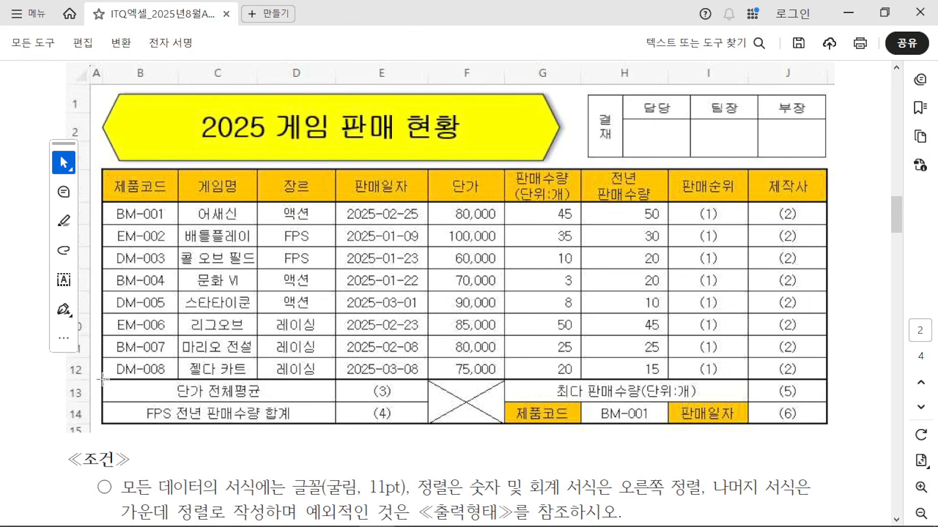
left_click_drag(102, 379, 324, 407)
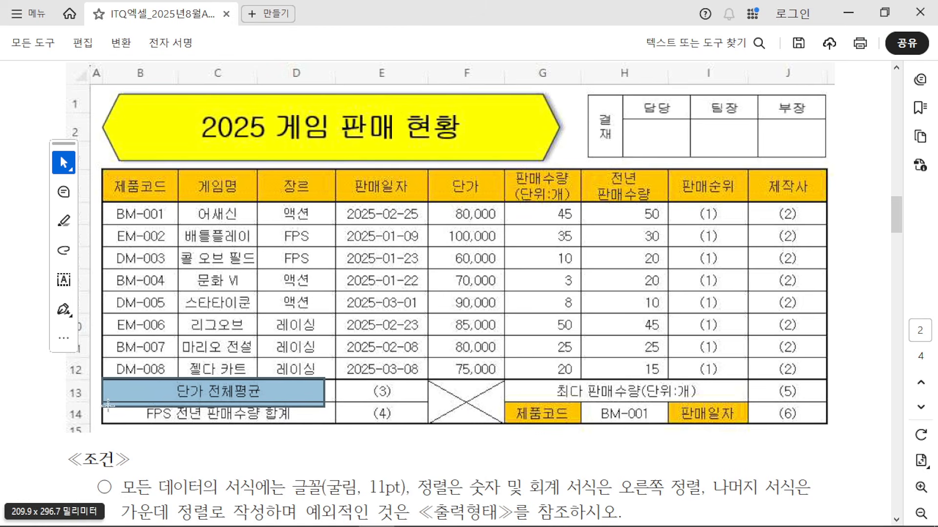
left_click_drag(108, 405, 323, 434)
left_click_drag(432, 379, 504, 423)
left_click_drag(515, 377, 735, 398)
left_click(857, 283)
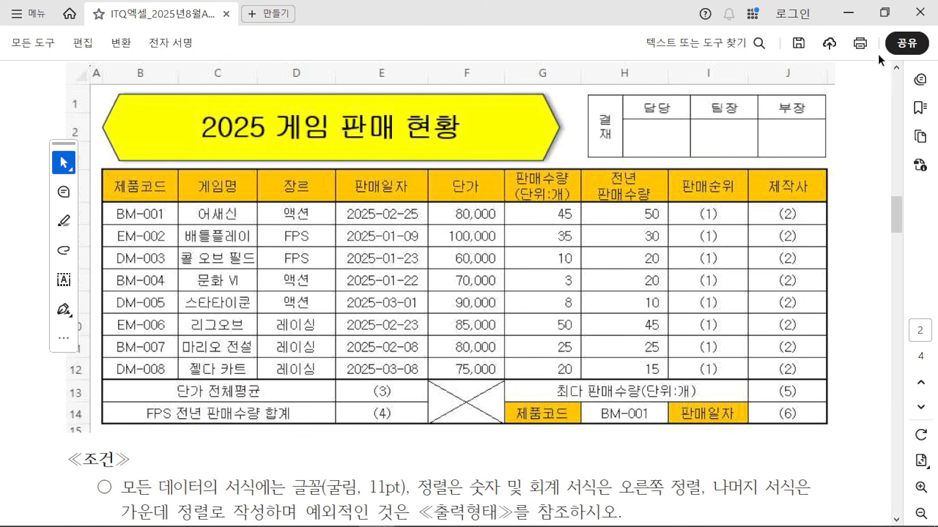
left_click(849, 15)
left_click_drag(69, 445, 255, 450)
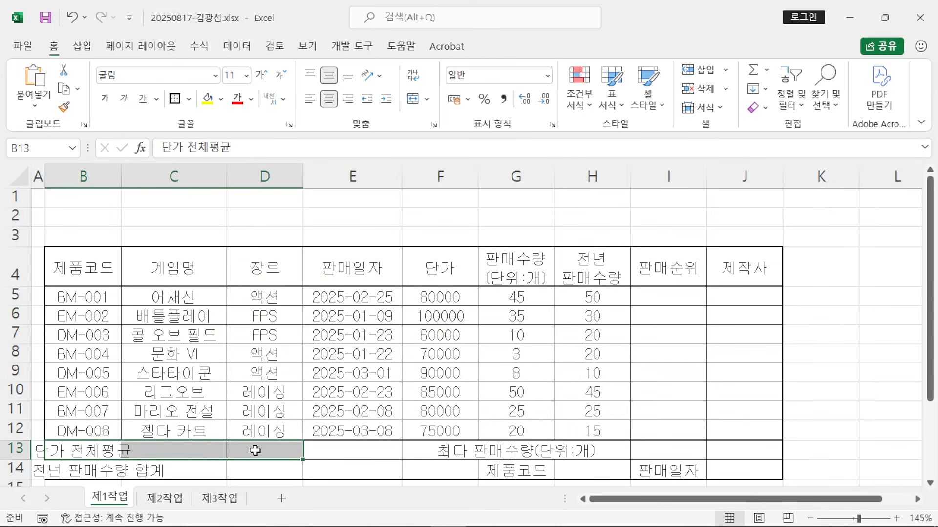
Step: Select B13:D13 as the first summary range to merge, marking it with on-screen annotations
scroll(253, 442, "down", 1)
left_click_drag(97, 390, 255, 389)
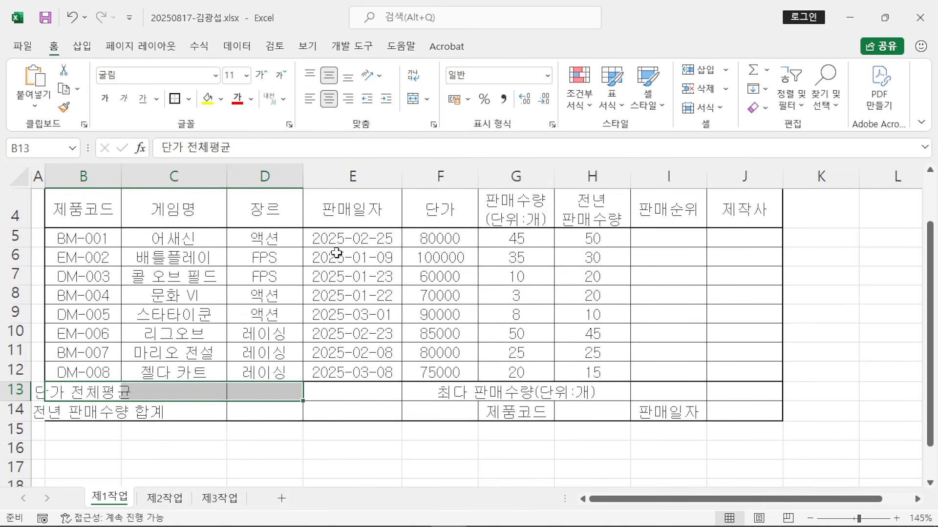
key("ctrl+2")
mouse_move(412, 82)
left_mouse_down()
mouse_move(415, 173)
mouse_move(610, 213)
left_mouse_up()
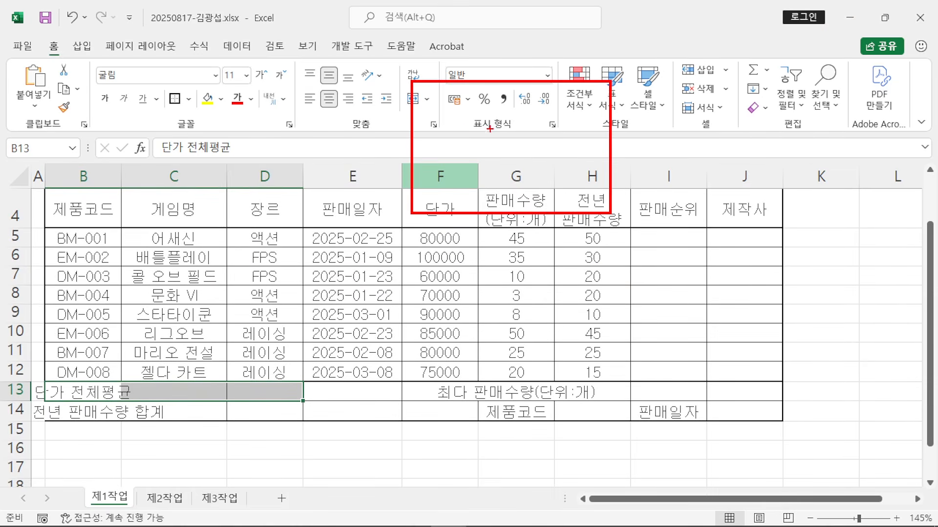
left_click_drag(488, 129, 490, 180)
mouse_move(524, 133)
left_mouse_down()
mouse_move(499, 187)
mouse_move(515, 185)
left_mouse_up()
mouse_move(500, 159)
left_mouse_down()
mouse_move(536, 156)
mouse_move(571, 124)
left_mouse_up()
left_click_drag(578, 184, 608, 170)
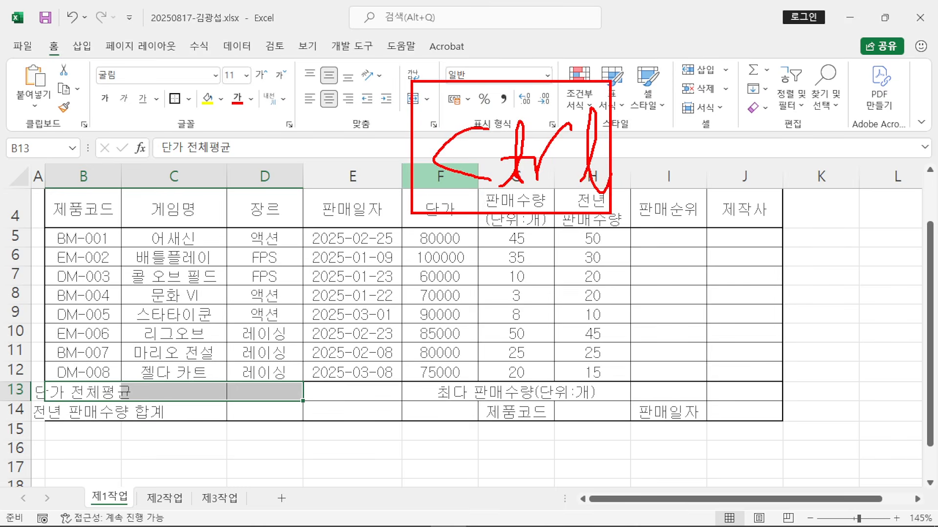
left_click_drag(345, 208, 427, 259)
key("Escape")
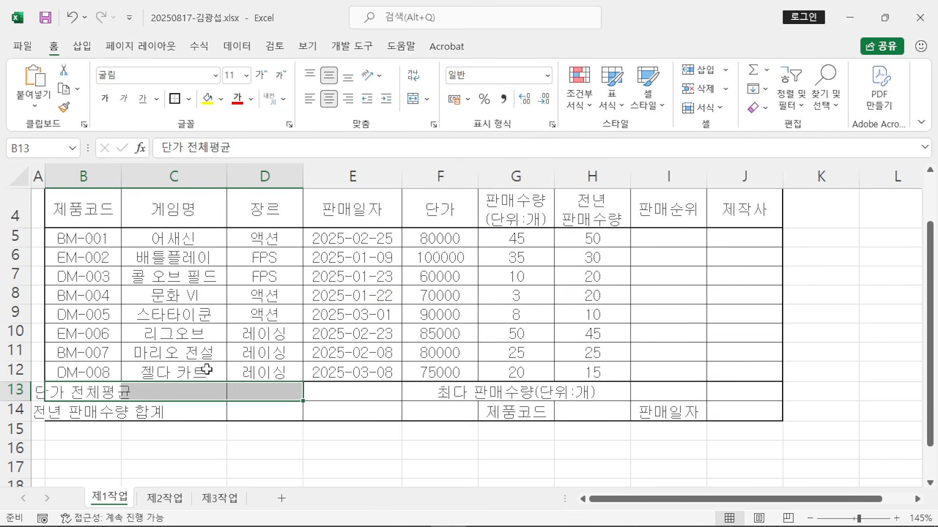
Step: Add B14:D14, F13:F14 and G13:I13 to the selection and apply Merge & Center
left_click(71, 415, "ctrl")
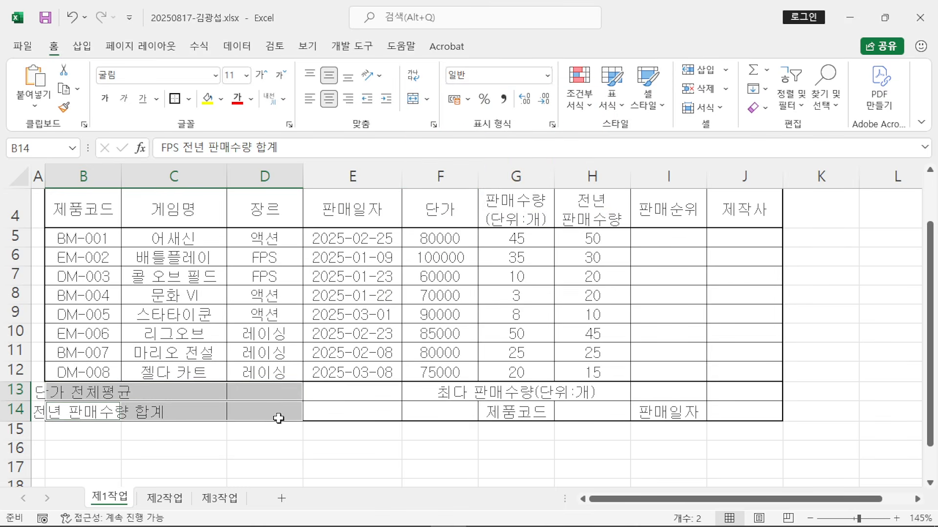
left_click_drag(438, 388, 437, 412)
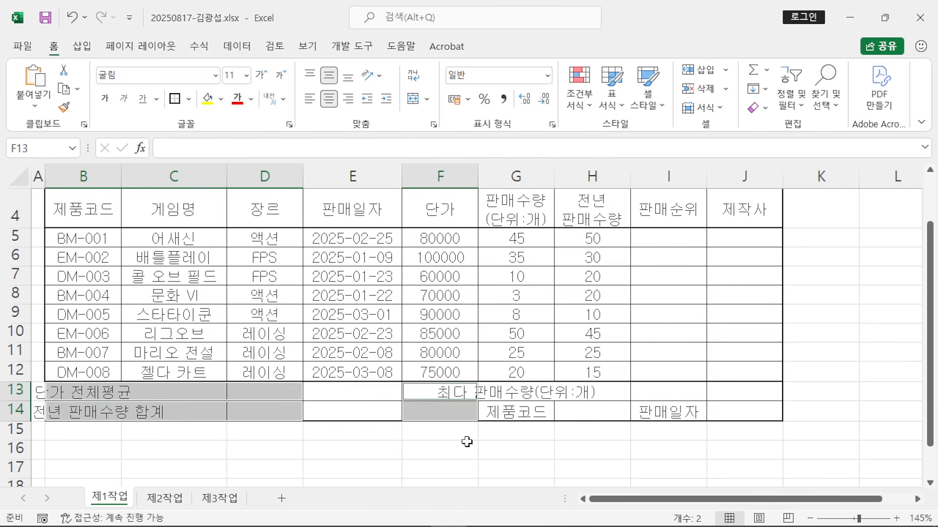
left_click_drag(536, 396, 651, 390)
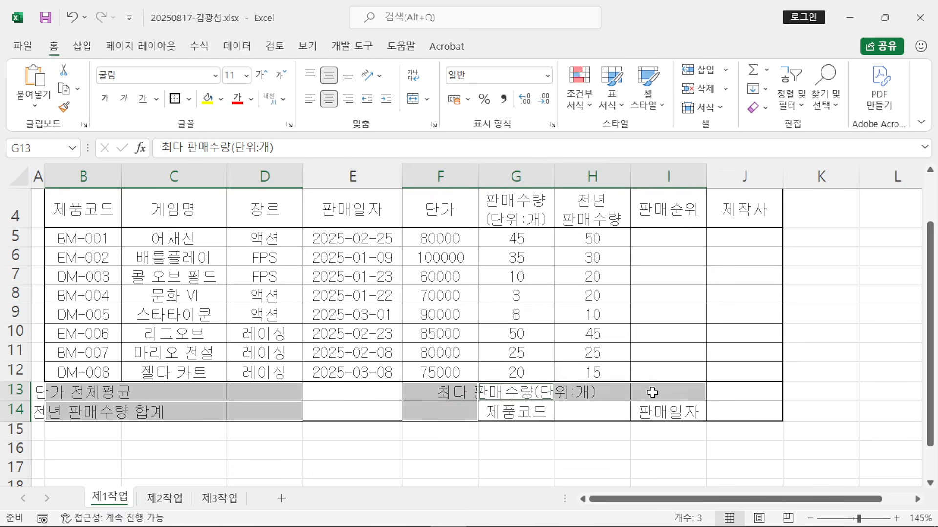
left_click(423, 102)
left_click(440, 117)
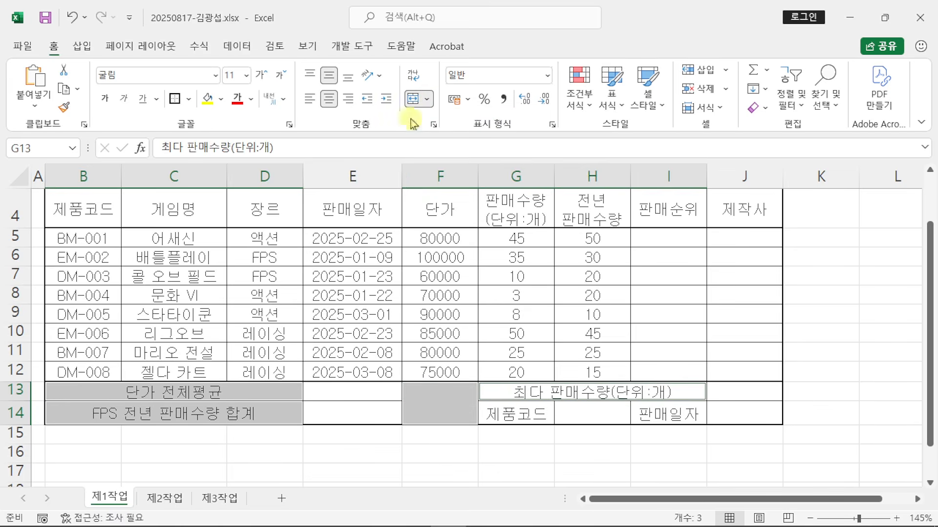
left_click(276, 448)
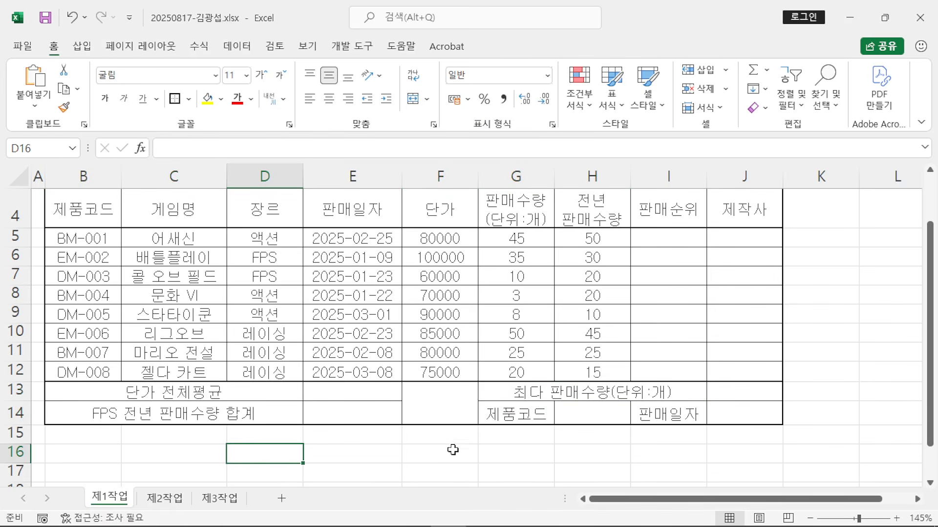
Step: Select the merged F13:F14 cell and highlight it with on-screen annotations
left_click(434, 402)
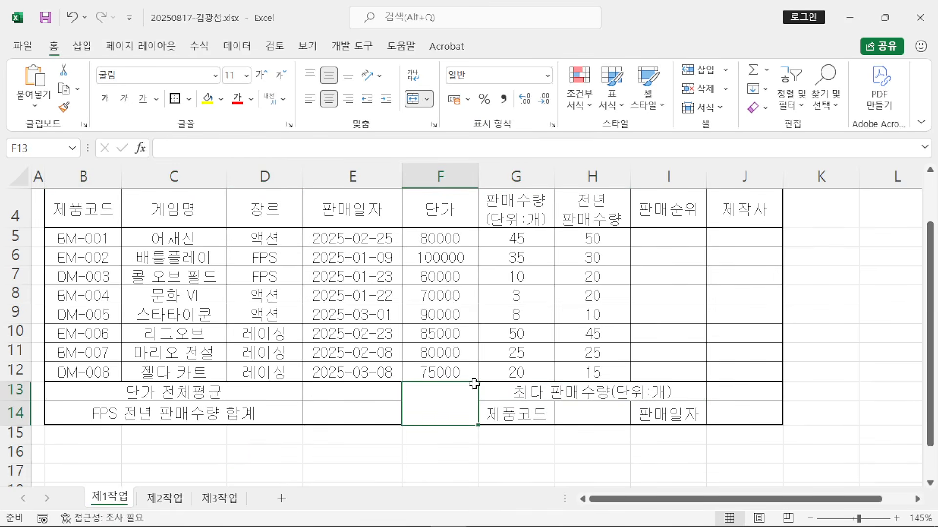
left_click_drag(480, 385, 391, 421)
left_click_drag(398, 384, 472, 420)
key("Escape")
Step: Give merged F13:F14 both diagonal borders in Format Cells so it shows an X
right_click(443, 397)
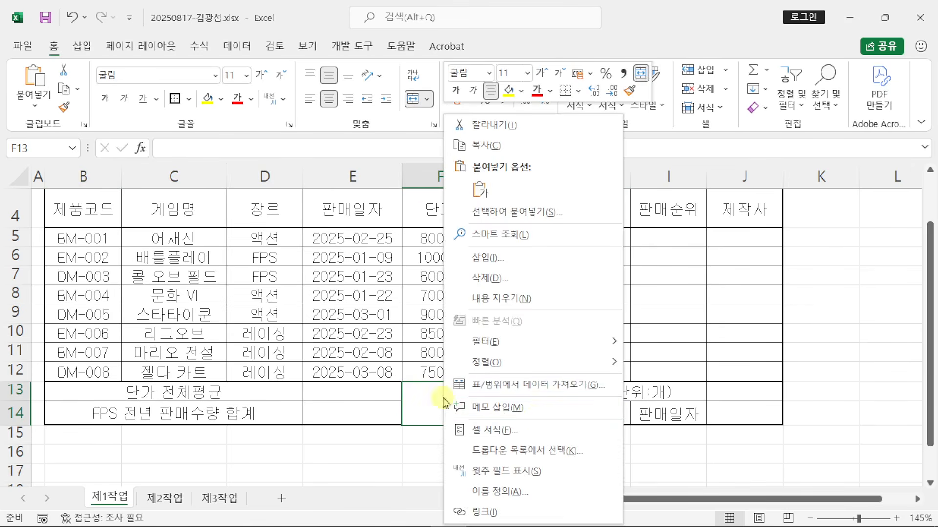
left_click(534, 430)
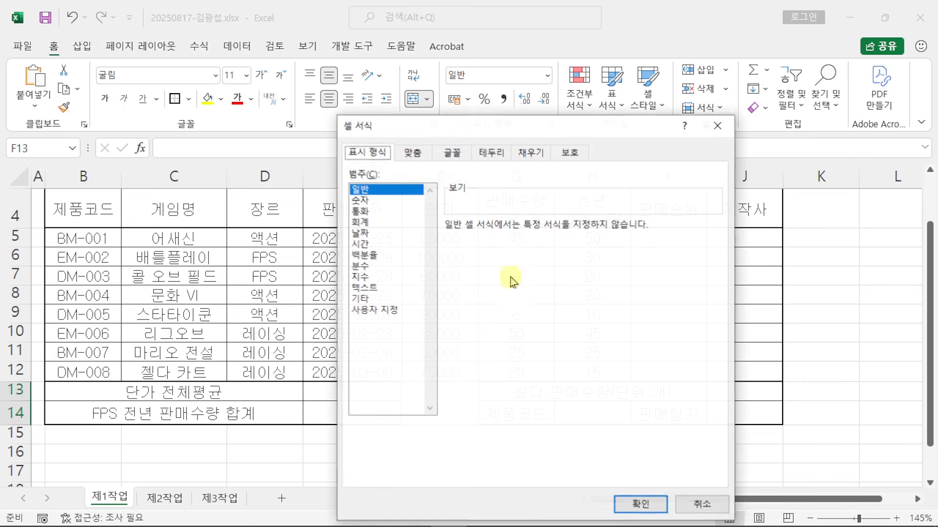
left_click_drag(483, 122, 620, 31)
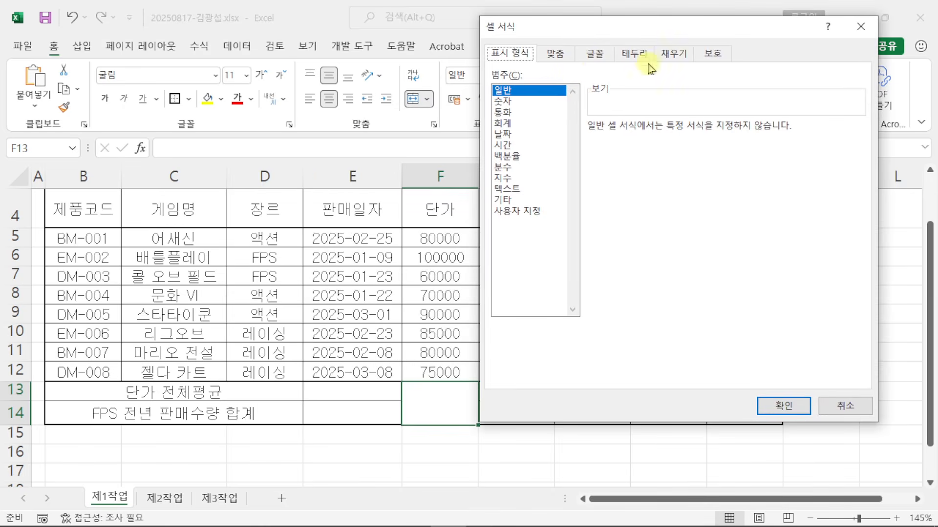
left_click(634, 53)
left_click(605, 253)
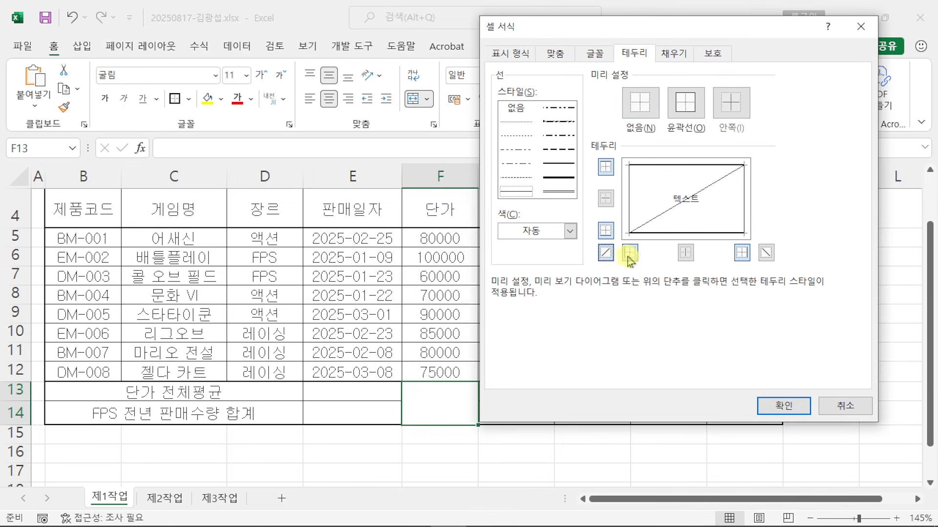
left_click(765, 252)
mouse_move(621, 151)
left_mouse_down()
mouse_move(674, 210)
mouse_move(781, 241)
left_mouse_up()
left_click_drag(819, 318, 780, 401)
key("Escape")
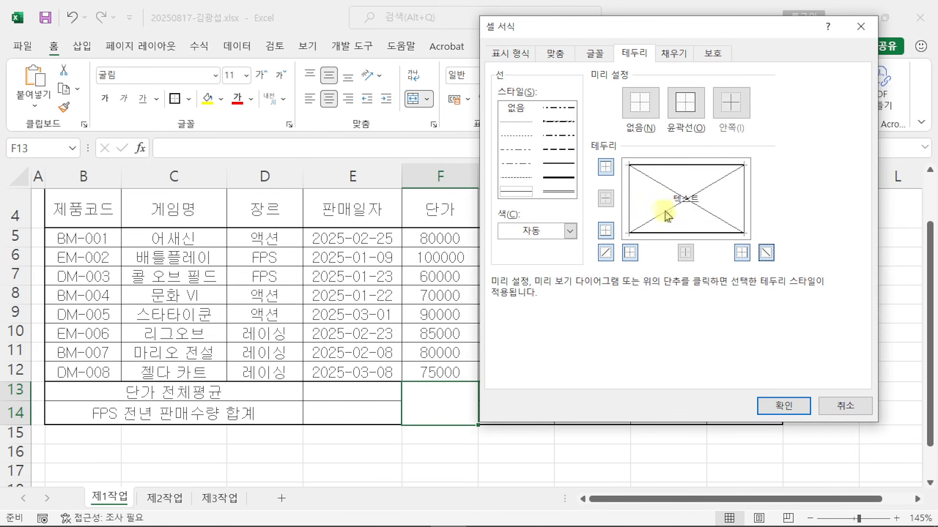
left_click(779, 406)
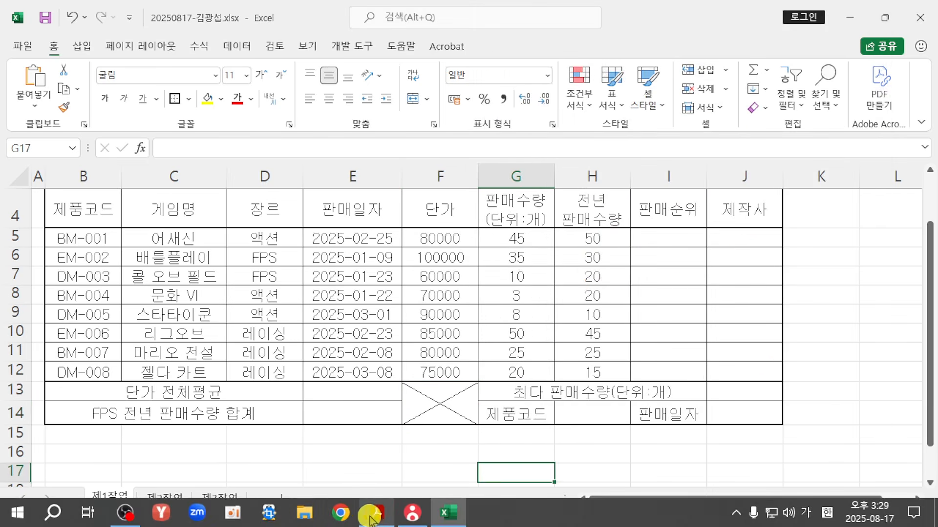
left_click(376, 517)
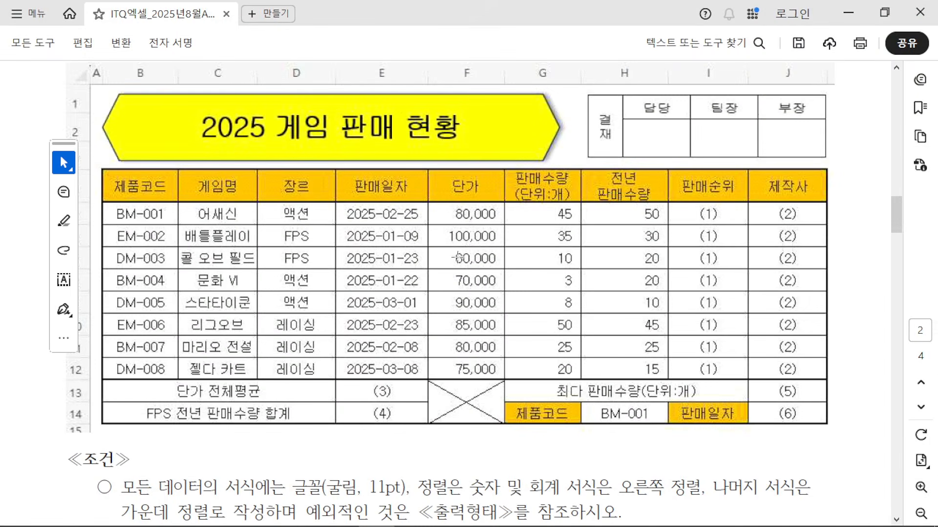
Step: Compare the model answer's 단가 to 전년 판매수량 figures for thousands separators and alignment
left_click_drag(443, 198, 675, 386)
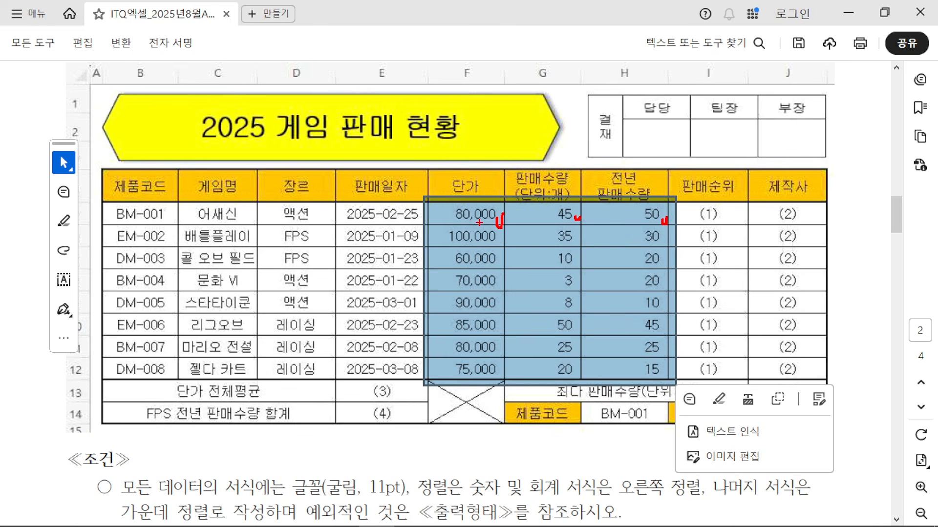
left_click_drag(475, 207, 508, 128)
key("Escape")
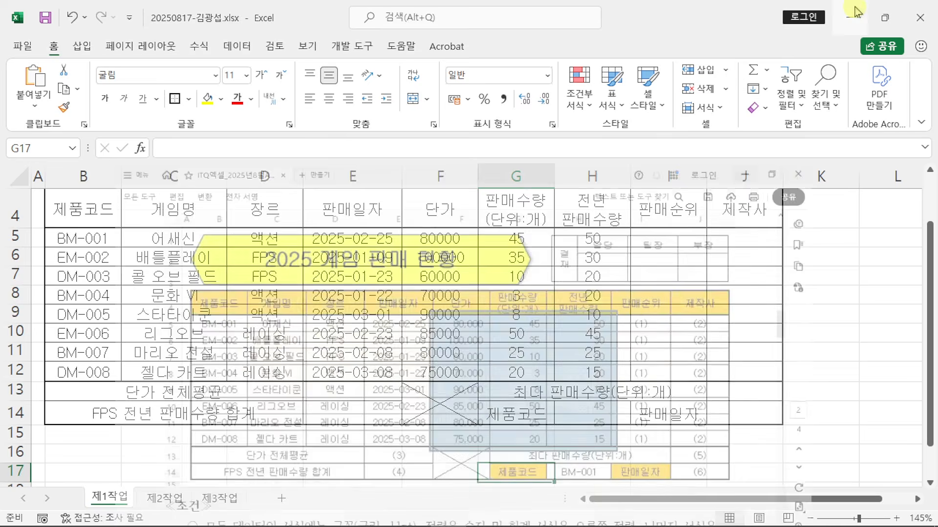
Step: Apply Comma Style thousands separators to the figures in F5:H12
left_click_drag(424, 239, 608, 373)
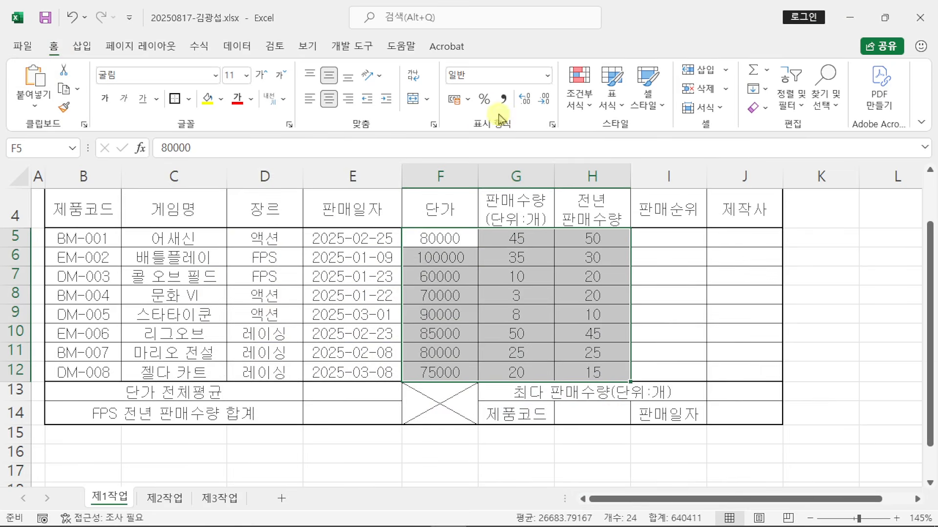
left_click_drag(509, 105, 575, 218)
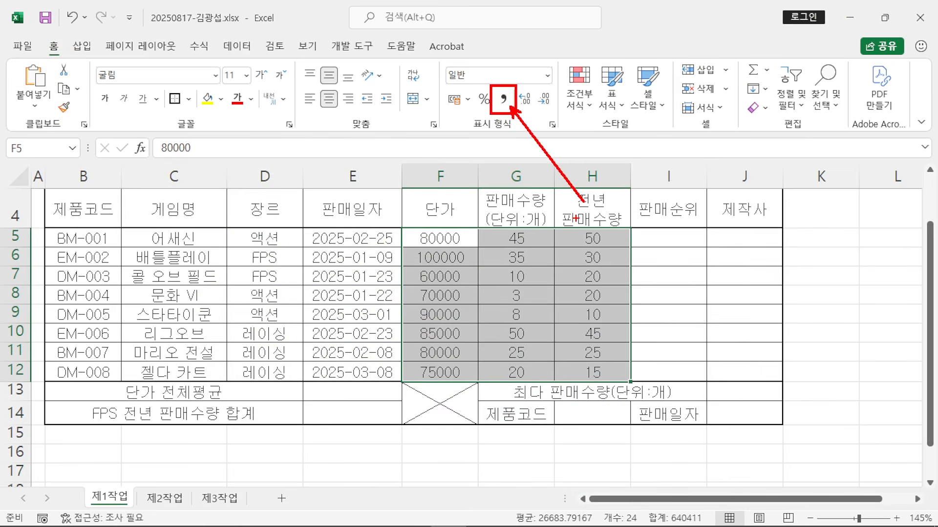
key("Escape")
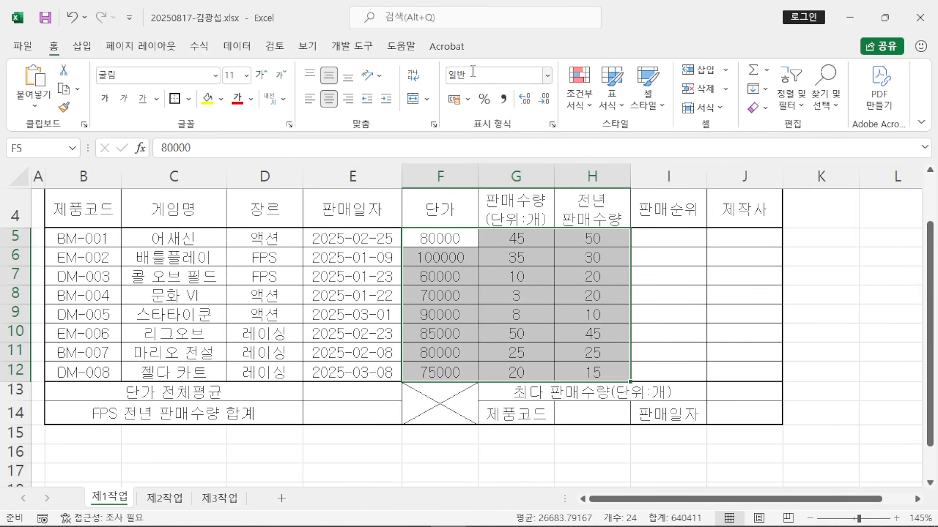
left_click(503, 98)
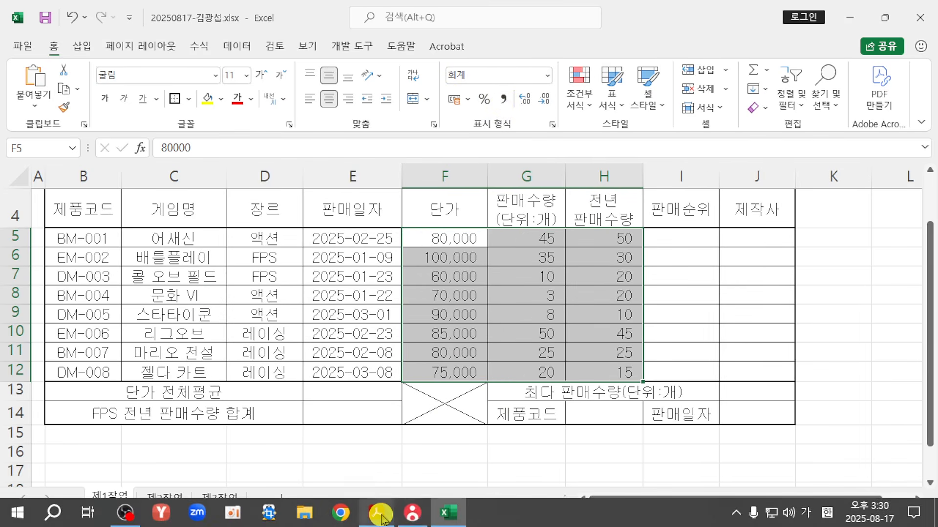
Step: Check the PDF's right-alignment rule for numbers and right-align F5:H12
left_click(376, 513)
scroll(408, 434, "down", 3)
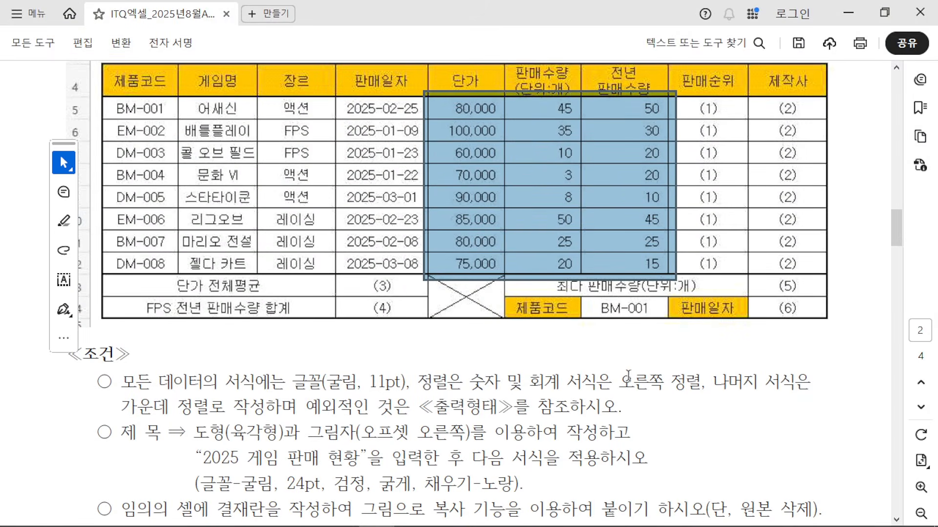
left_click_drag(628, 377, 702, 383)
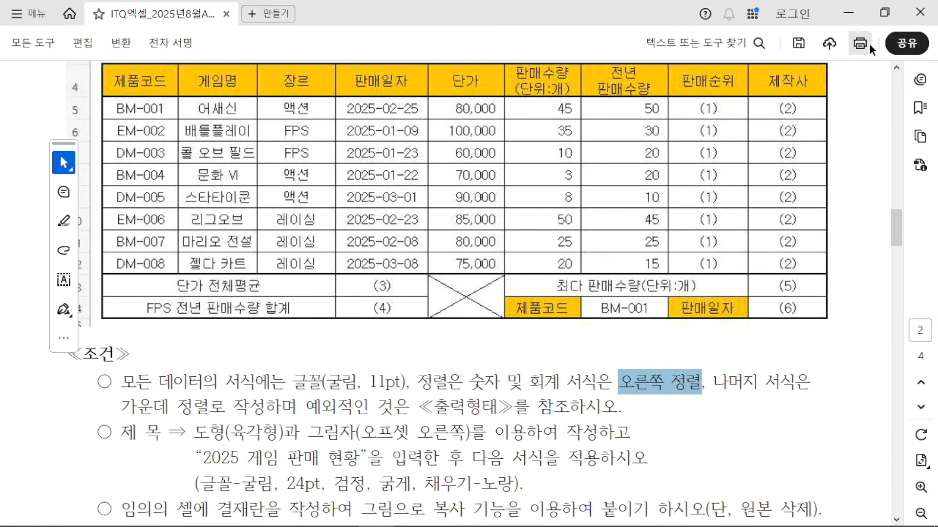
left_click(849, 13)
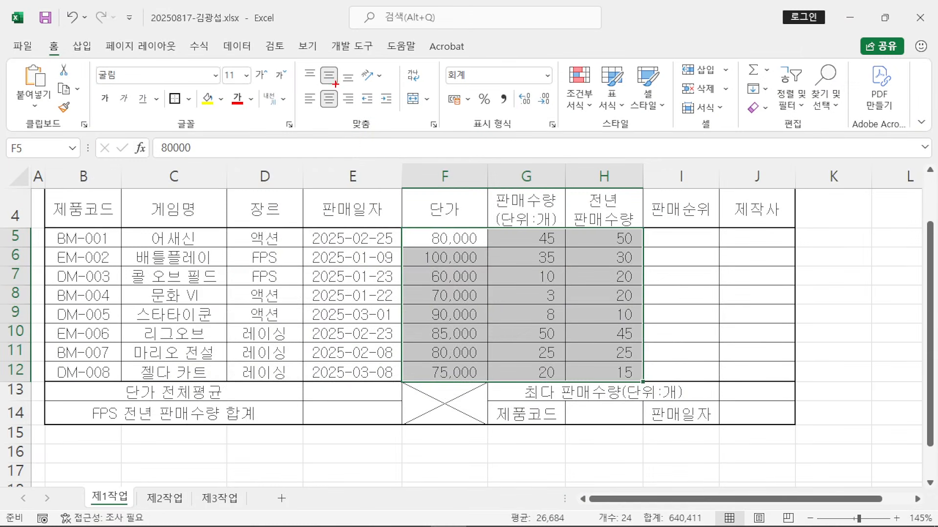
left_click_drag(349, 109, 298, 228)
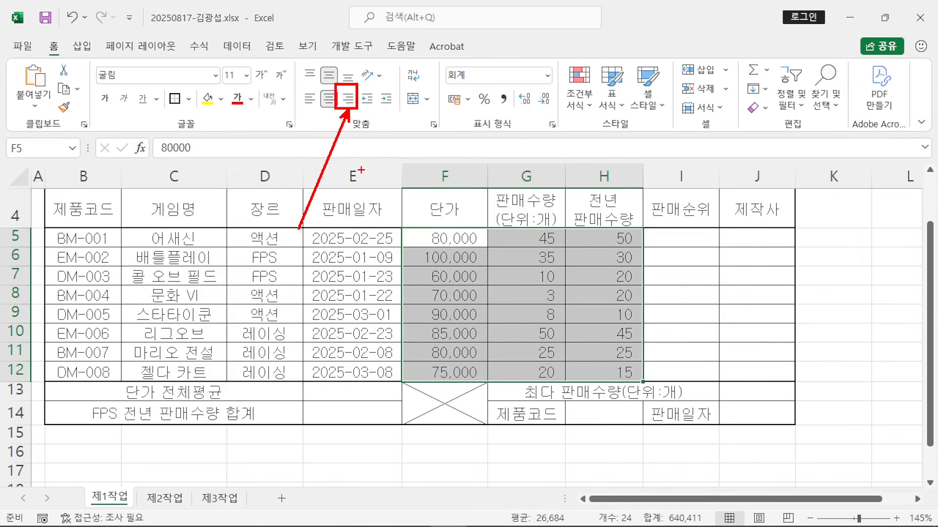
key("Escape")
left_click(347, 100)
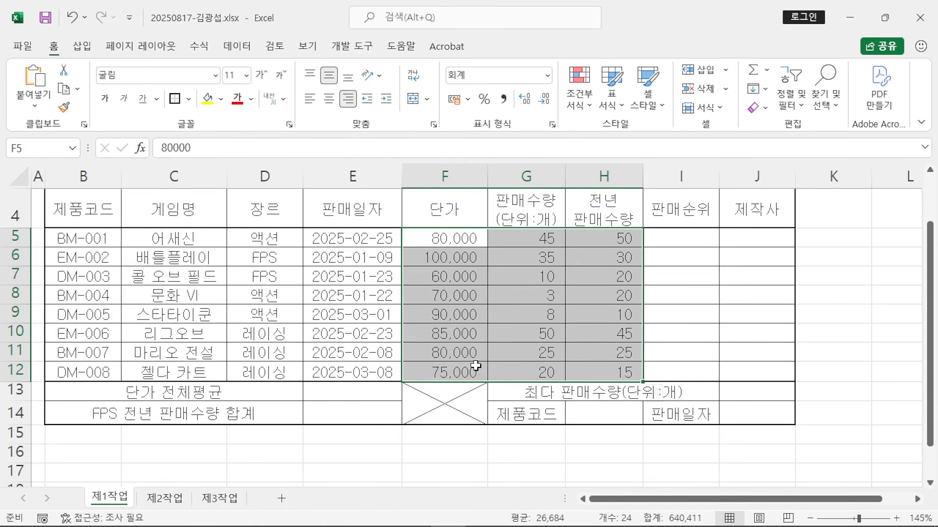
scroll(474, 362, "up", 1)
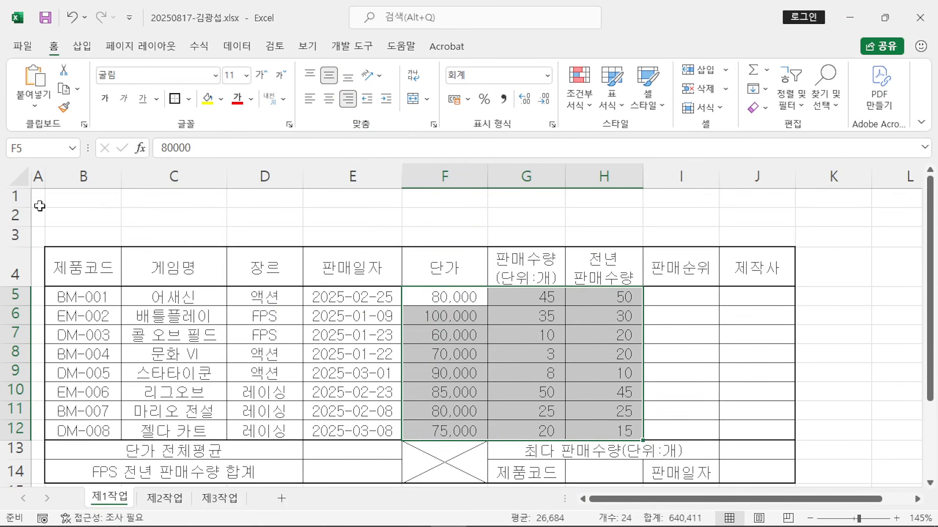
Step: Give rows 1–3 a row height of 25, then select rows 5 through 14
left_click_drag(14, 198, 7, 234)
left_click_drag(14, 199, 9, 239)
right_click(10, 235)
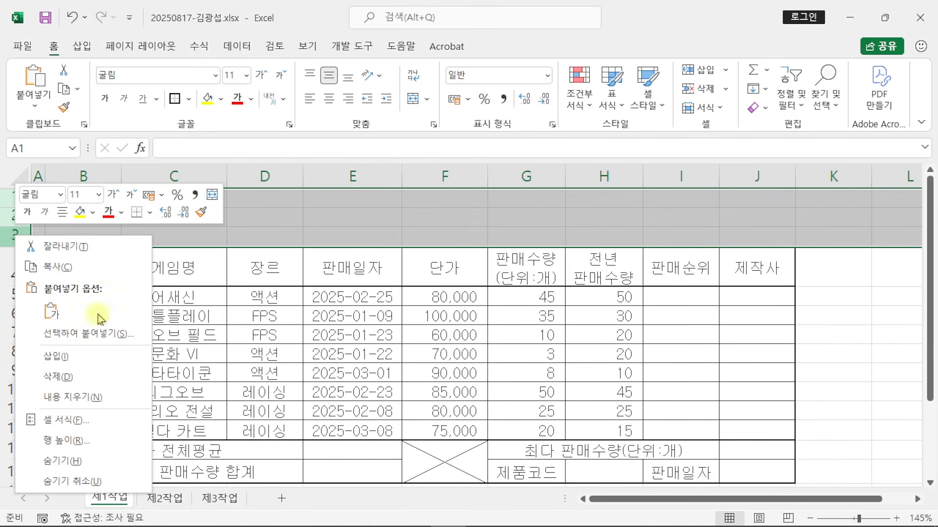
left_click(128, 440)
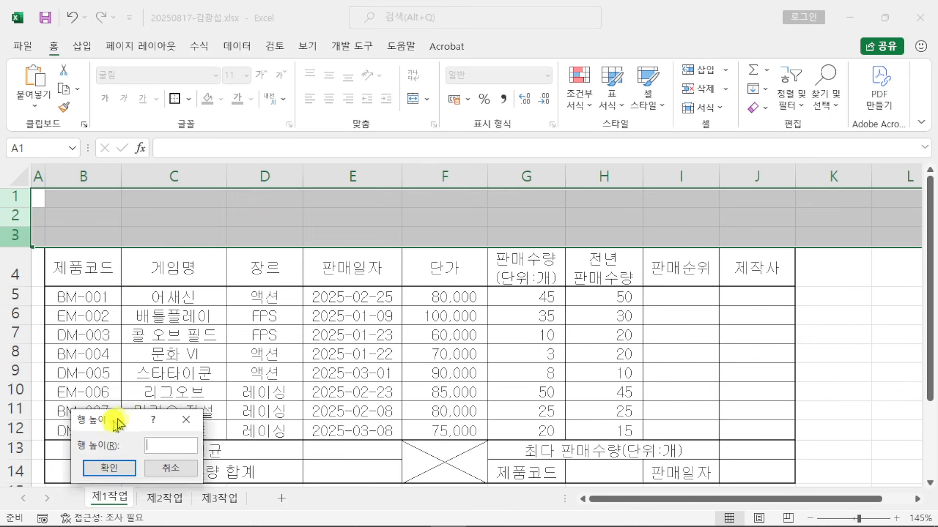
left_click_drag(119, 421, 313, 147)
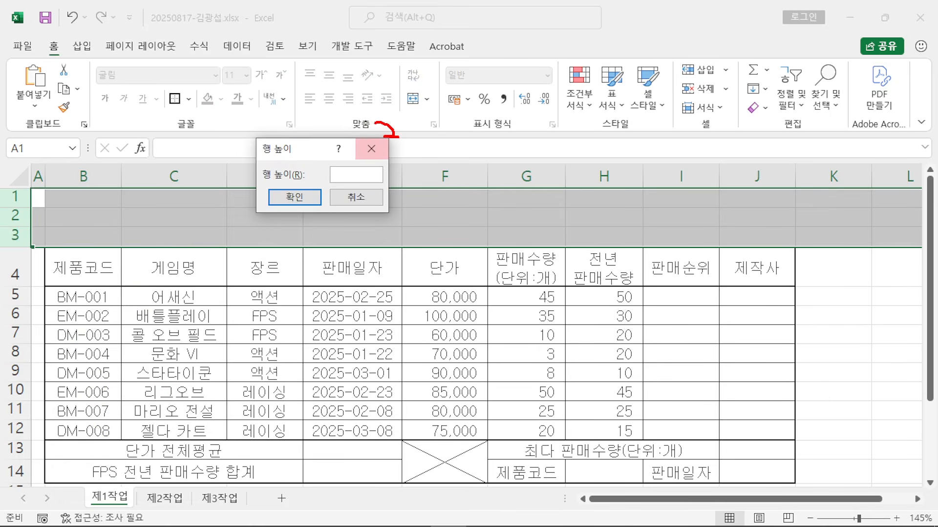
mouse_move(439, 161)
left_mouse_down()
mouse_move(409, 74)
mouse_move(366, 99)
mouse_move(401, 173)
left_mouse_up()
key("Escape")
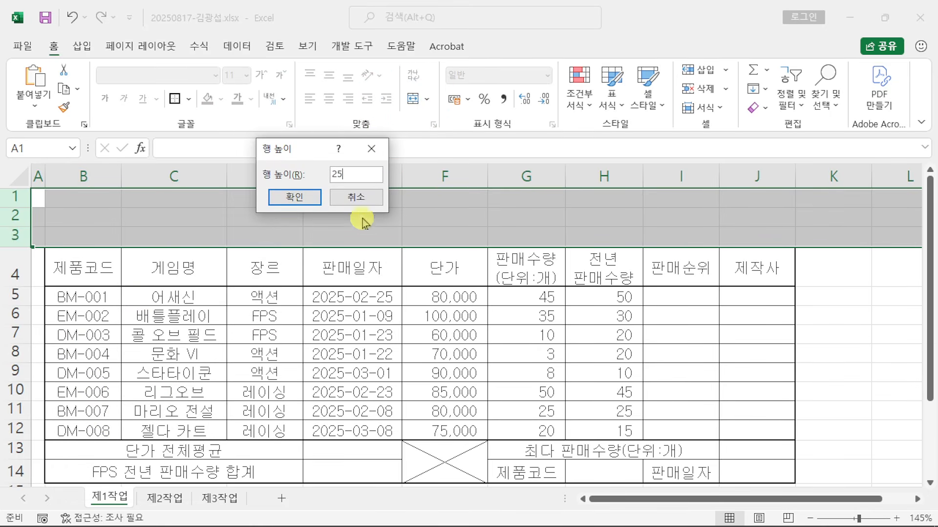
left_click(299, 198)
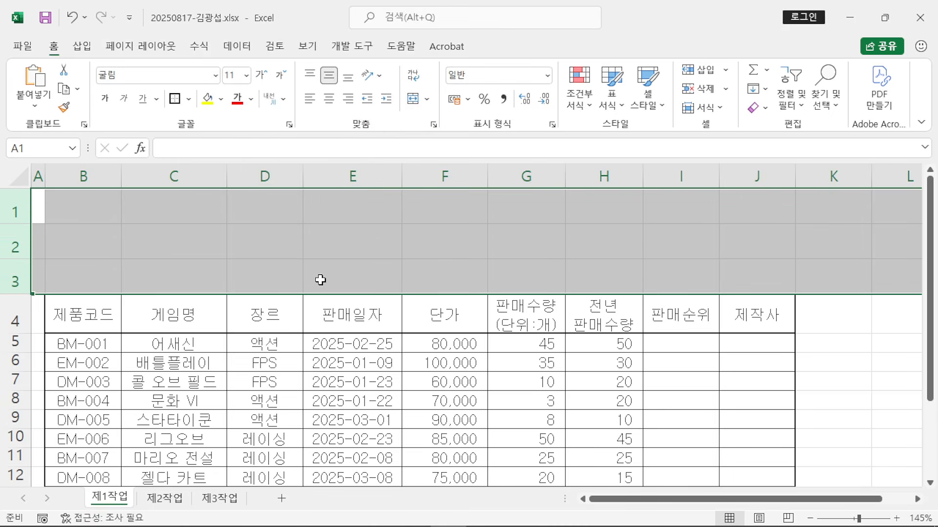
scroll(320, 280, "down", 2)
scroll(299, 274, "up", 1)
left_click(14, 237)
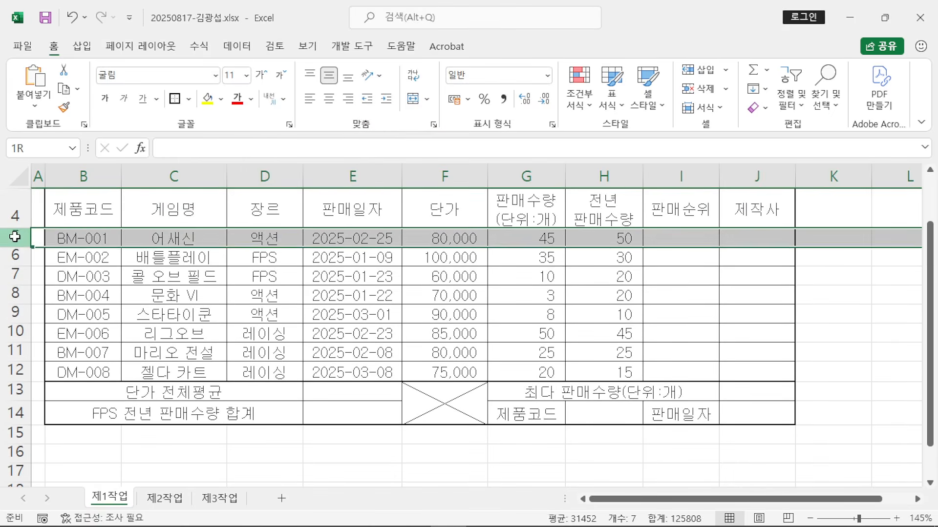
left_click_drag(14, 236, 2, 413)
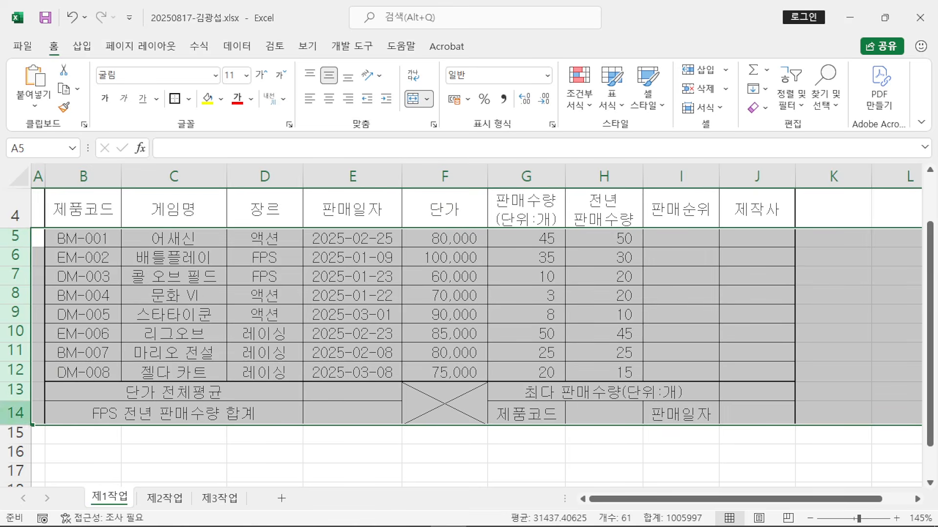
Step: Set rows 5–14 to a row height of 22
right_click(15, 315)
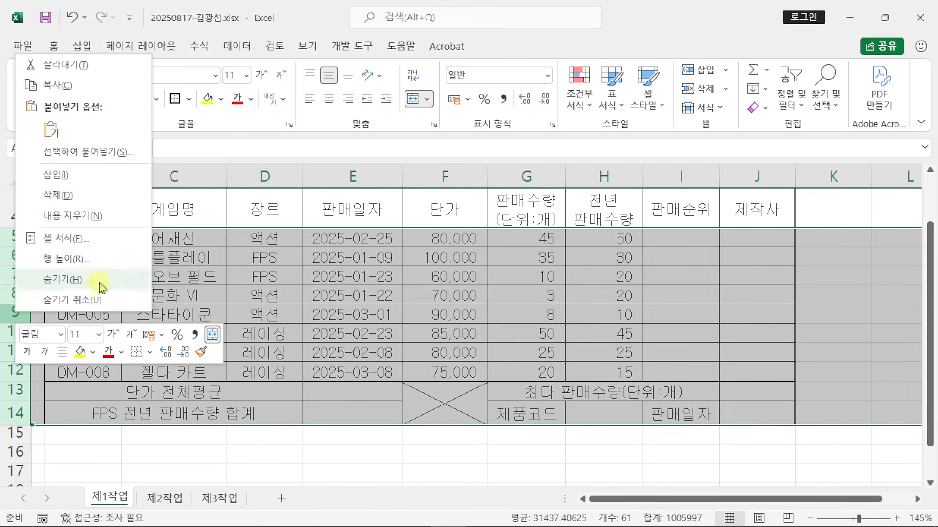
left_click(66, 259)
left_click_drag(120, 244, 376, 198)
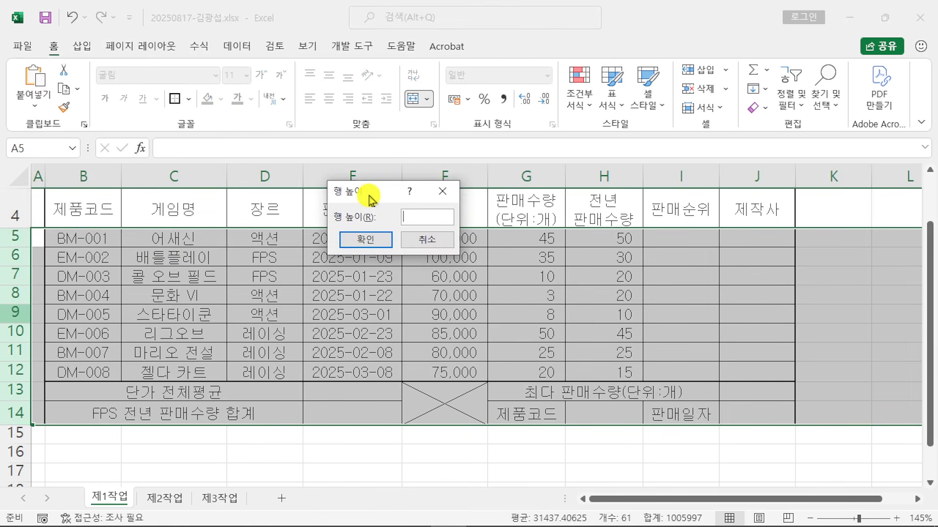
type("22")
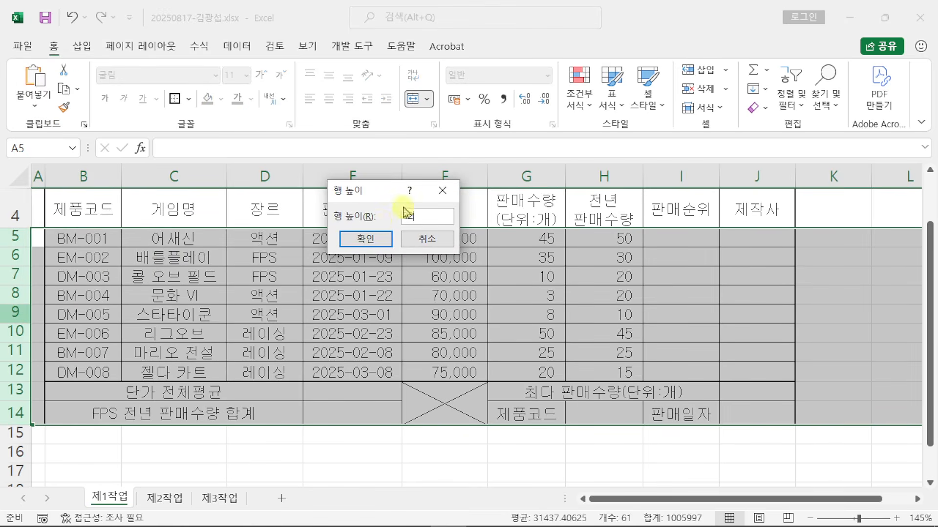
left_click(366, 239)
Step: Restore down the Excel window and move it to the screen's top-left corner
left_click(475, 394)
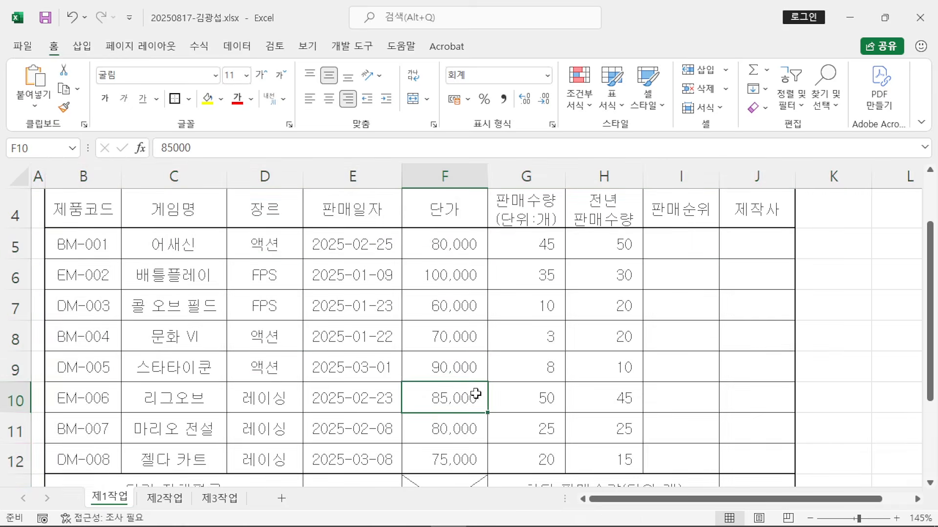
scroll(477, 393, "down", 2)
scroll(498, 388, "down", 1)
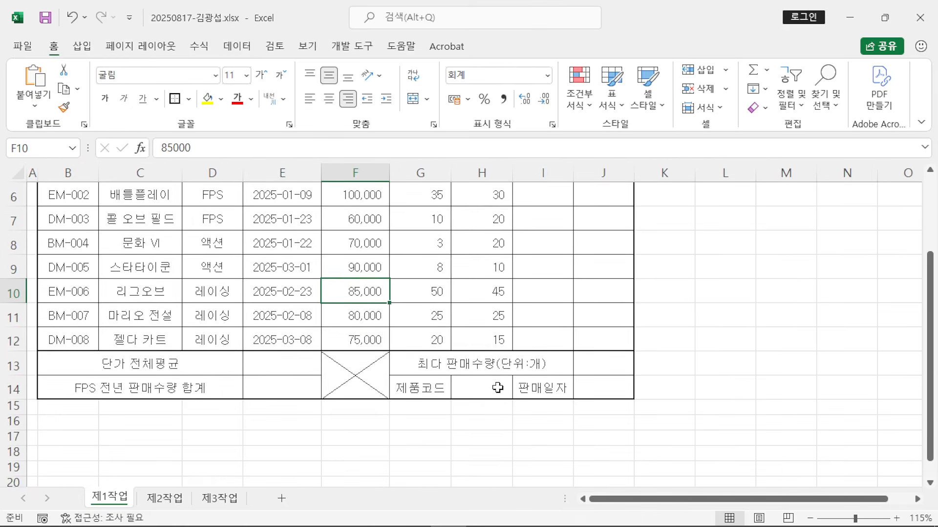
scroll(497, 387, "up", 2)
scroll(510, 380, "down", 1)
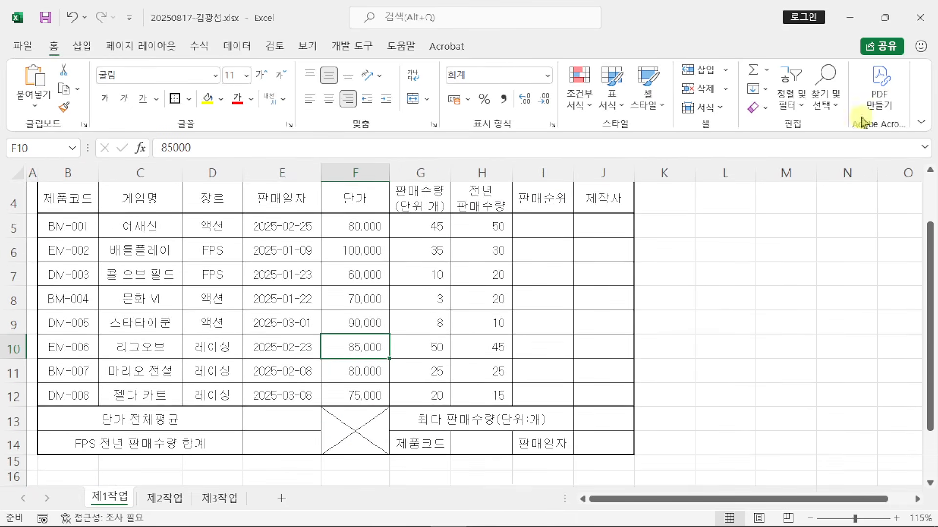
left_click(884, 18)
left_click_drag(673, 119, 217, 16)
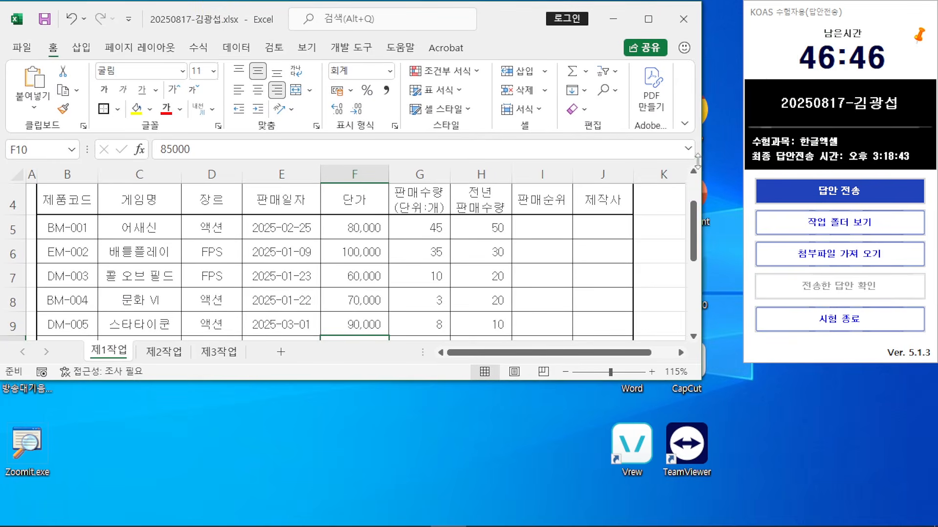
Step: Stretch Excel to the right screen edge and place the exam PDF across the lower half
left_click_drag(703, 161, 934, 162)
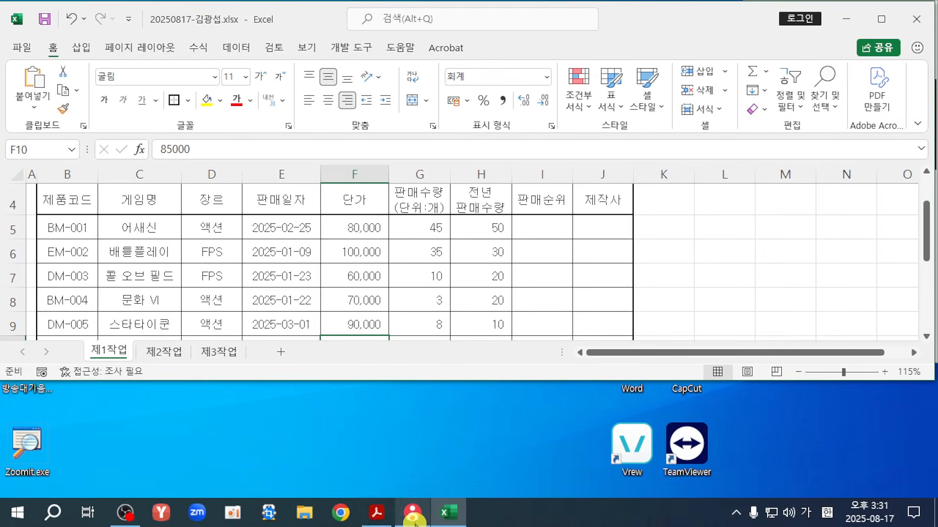
left_click(377, 517)
left_click_drag(401, 11, 283, 382)
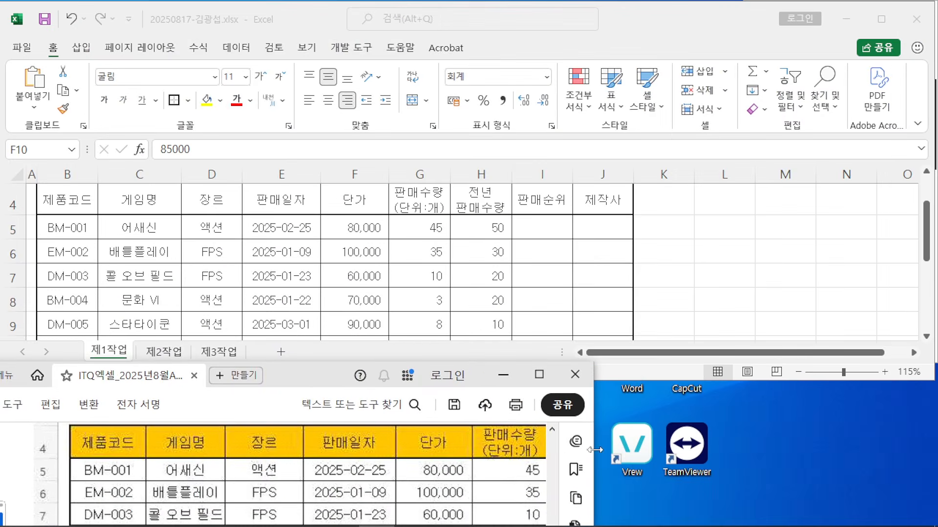
left_click_drag(594, 450, 932, 450)
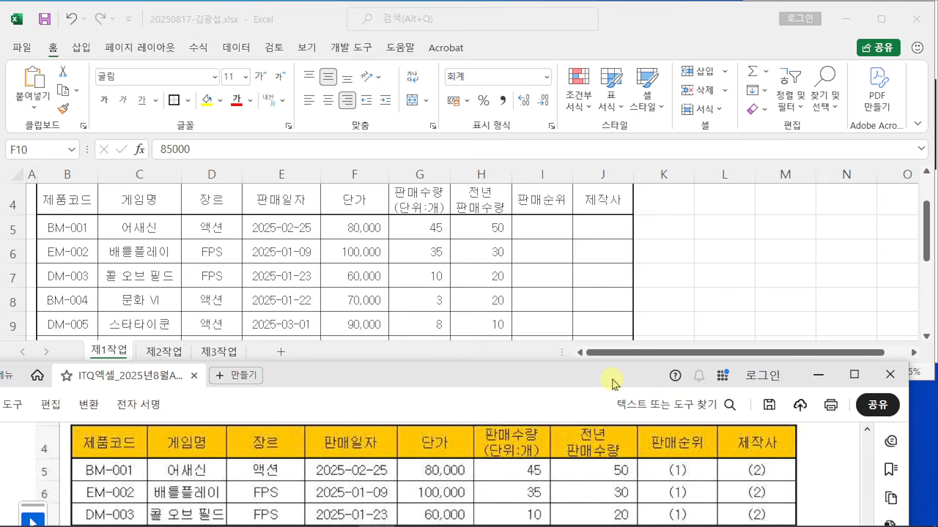
left_click_drag(612, 380, 627, 381)
scroll(122, 272, "up", 1)
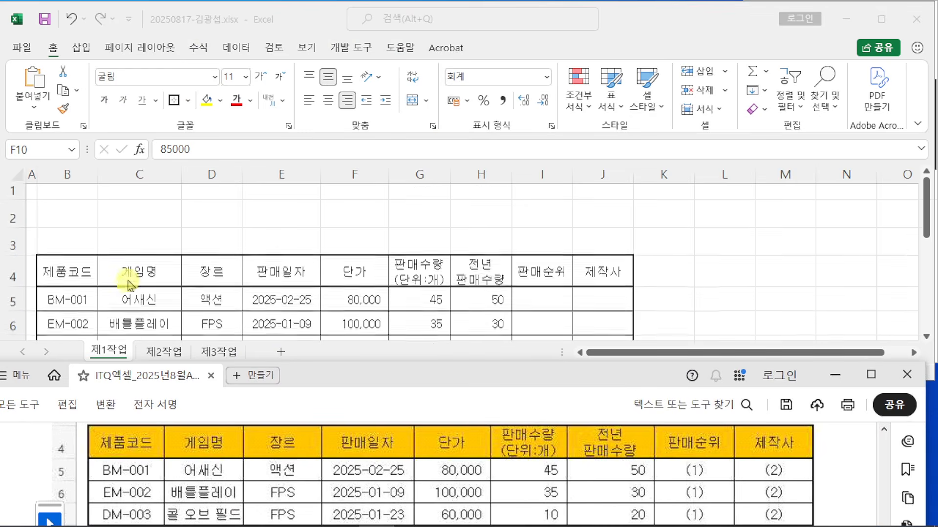
scroll(121, 272, "down", 1)
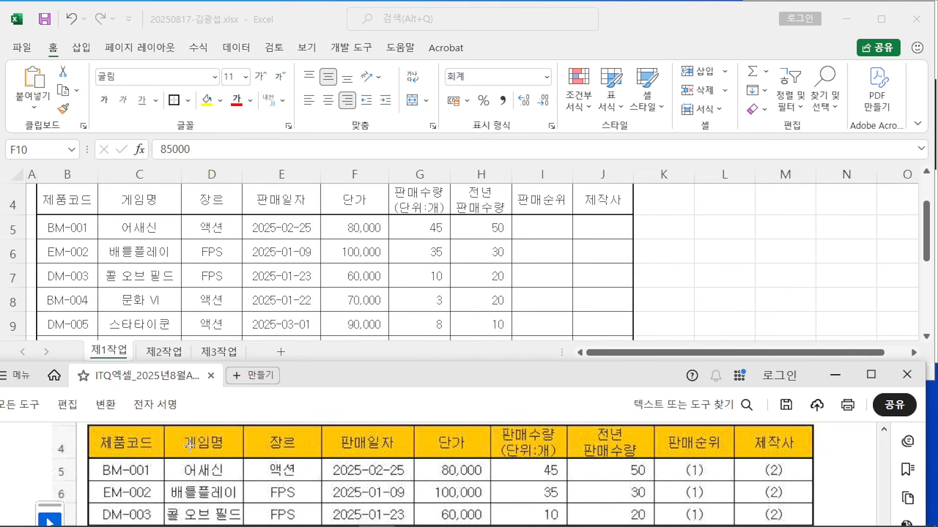
Step: Widen columns B, D, E, F, I and J to match the PDF layout, then select L3
left_click_drag(99, 174, 105, 170)
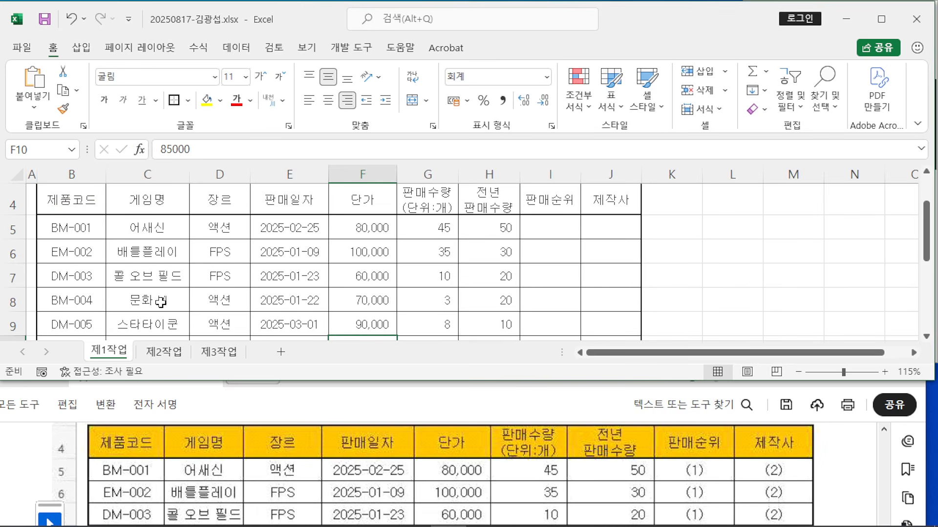
left_click_drag(250, 175, 271, 175)
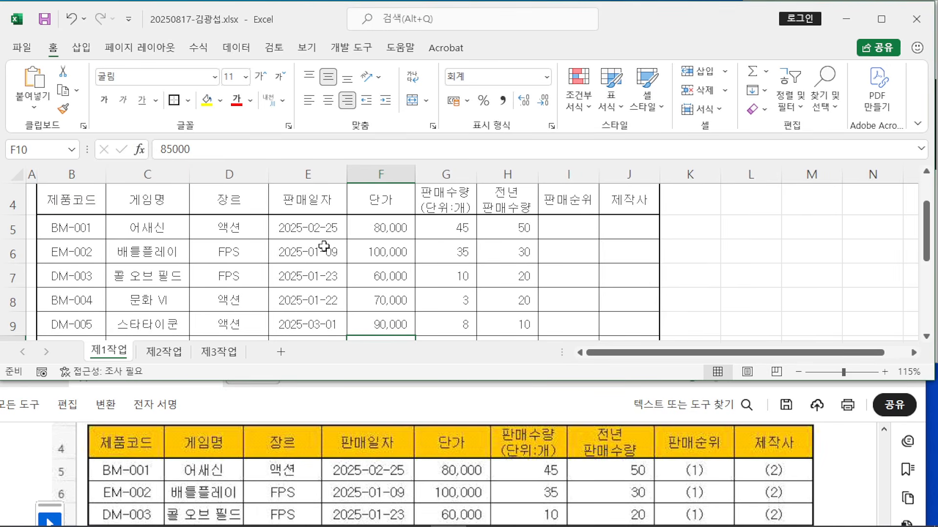
left_click_drag(346, 175, 354, 175)
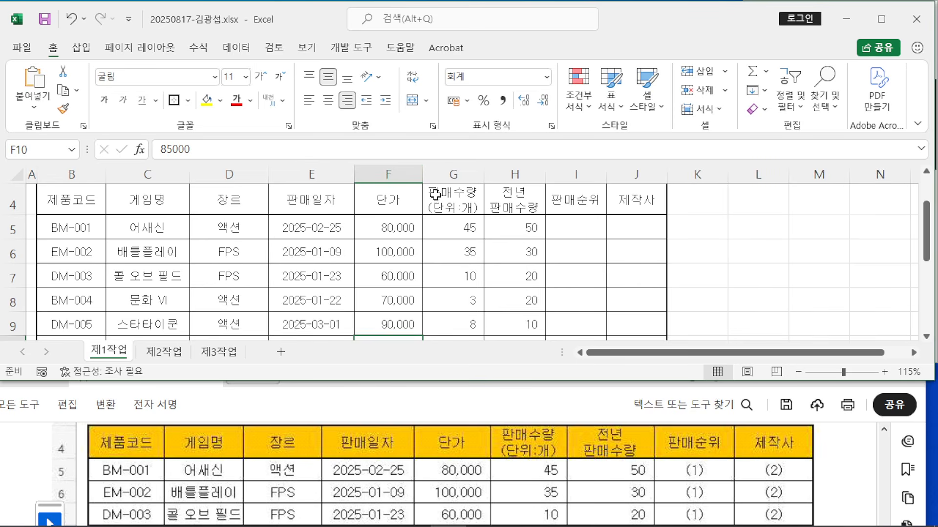
left_click_drag(421, 174, 434, 174)
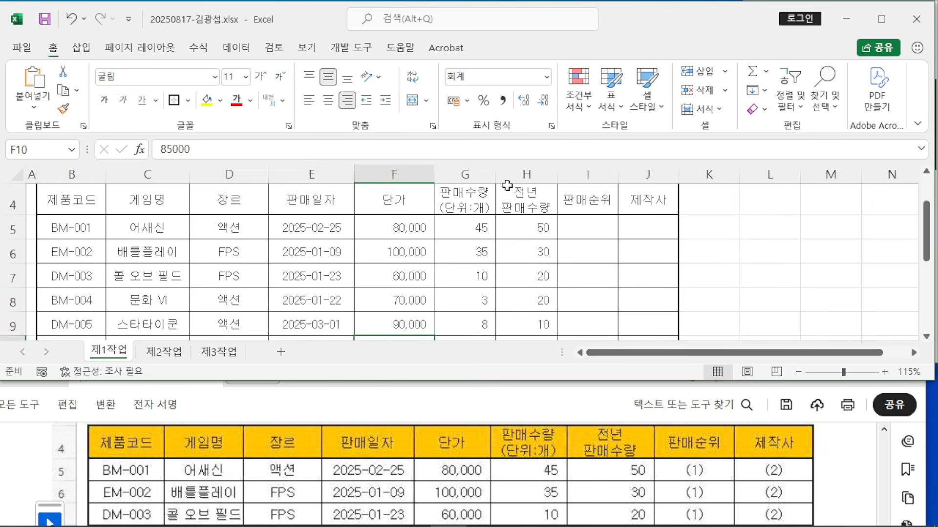
left_click_drag(496, 174, 582, 174)
left_click(557, 175)
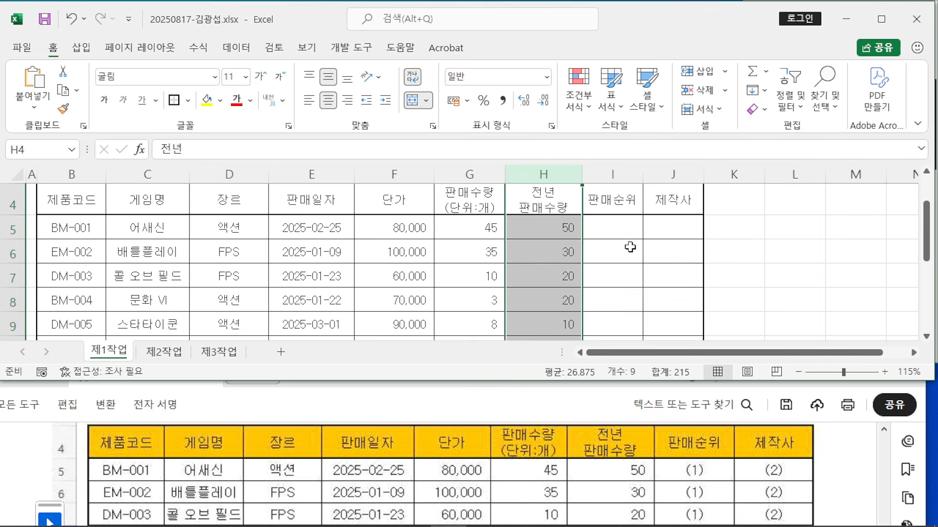
left_click_drag(643, 176, 659, 175)
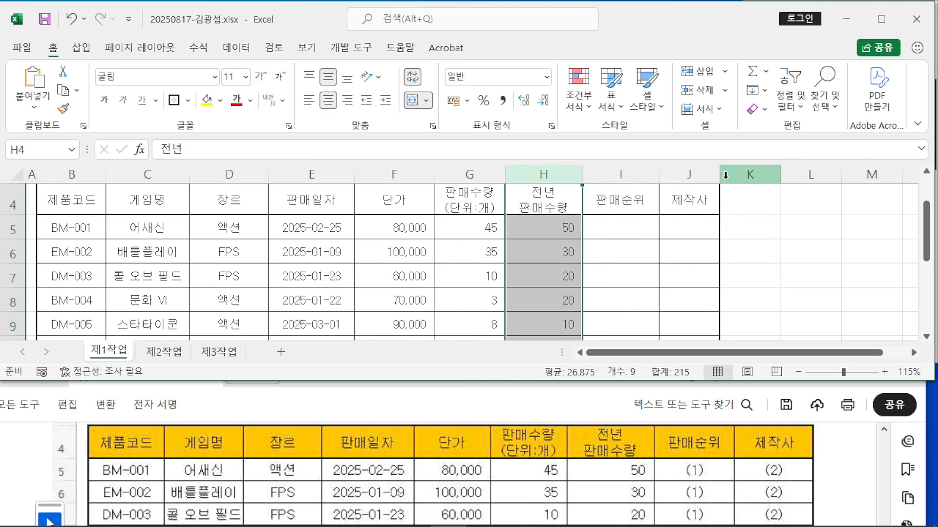
left_click_drag(720, 174, 737, 174)
left_click(787, 244)
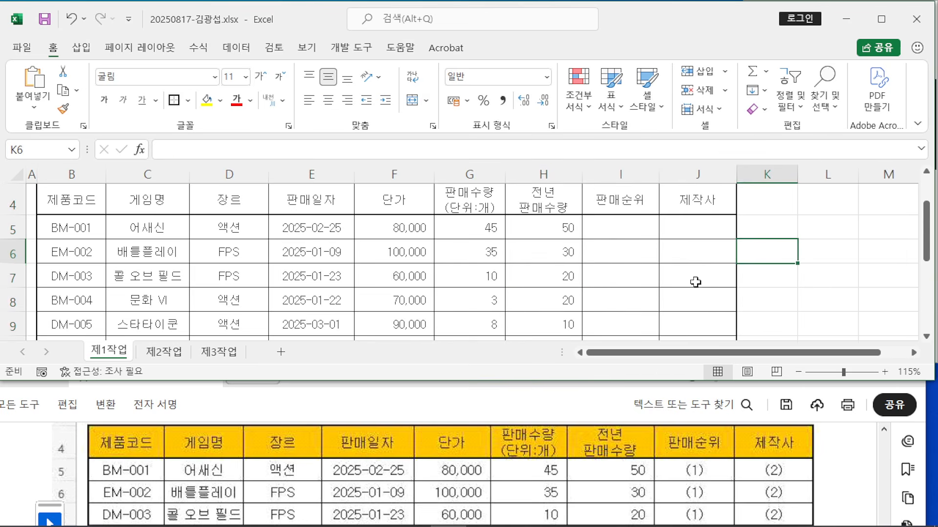
scroll(745, 283, "up", 1)
scroll(743, 283, "down", 1)
scroll(743, 270, "up", 1)
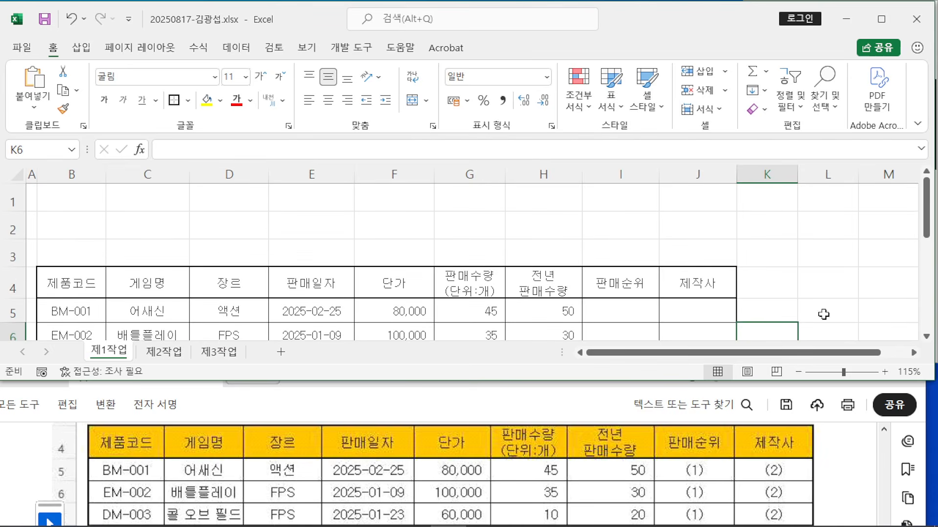
left_click(836, 259)
Step: Maximize Excel, check summary rows 13–14, and bring up the exam PDF
left_click(881, 19)
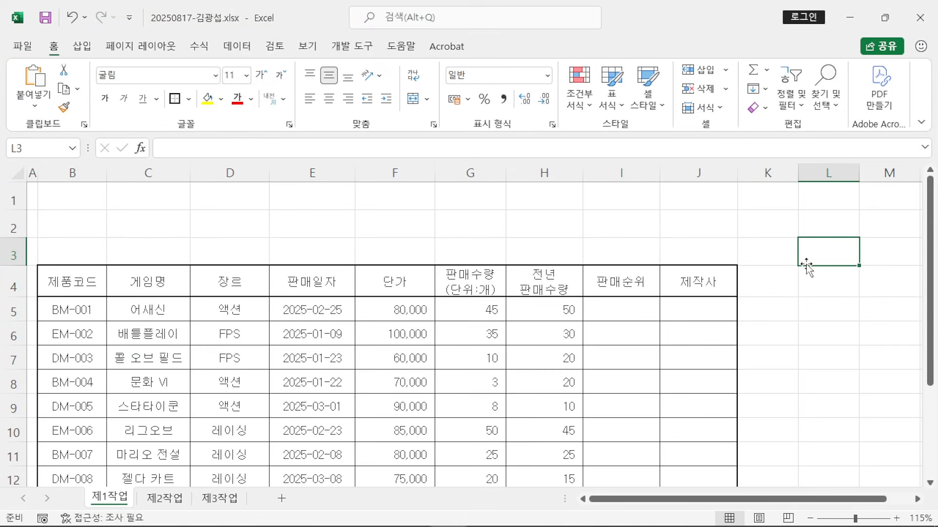
scroll(781, 301, "down", 2)
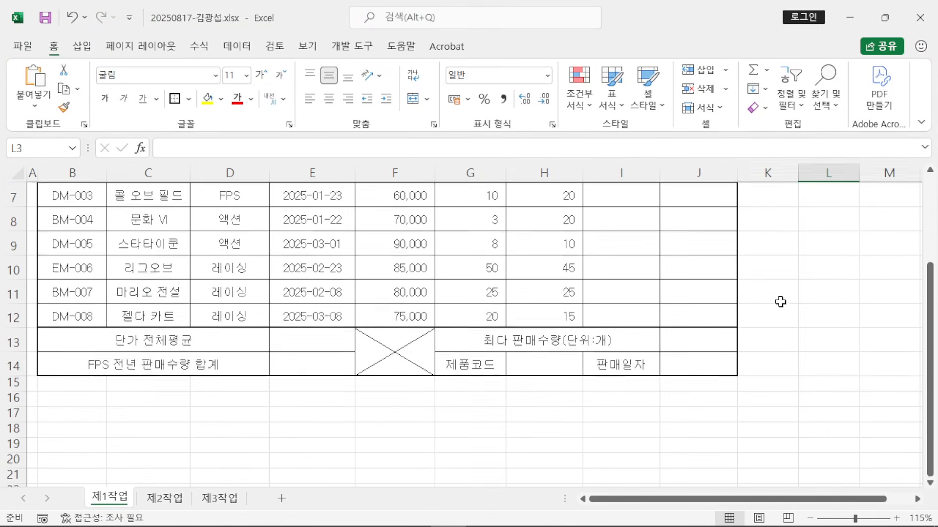
scroll(778, 301, "up", 2)
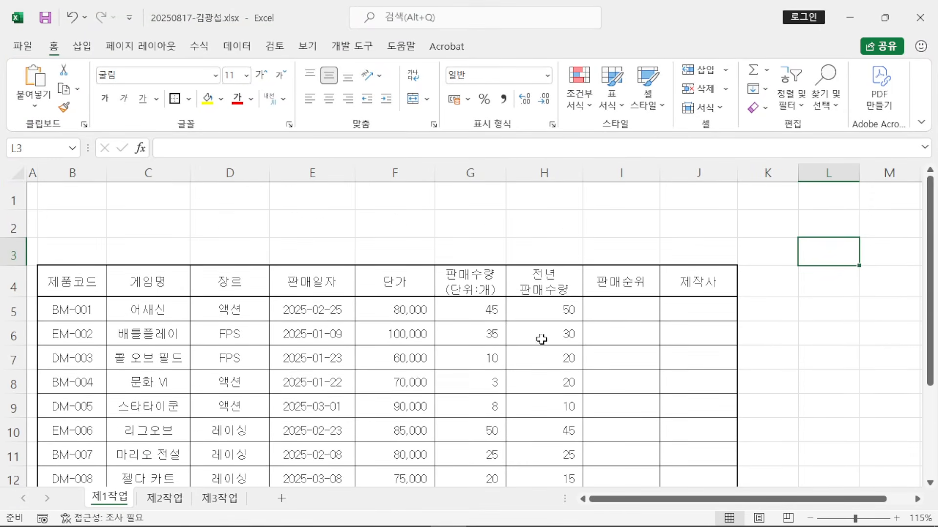
scroll(542, 337, "down", 1)
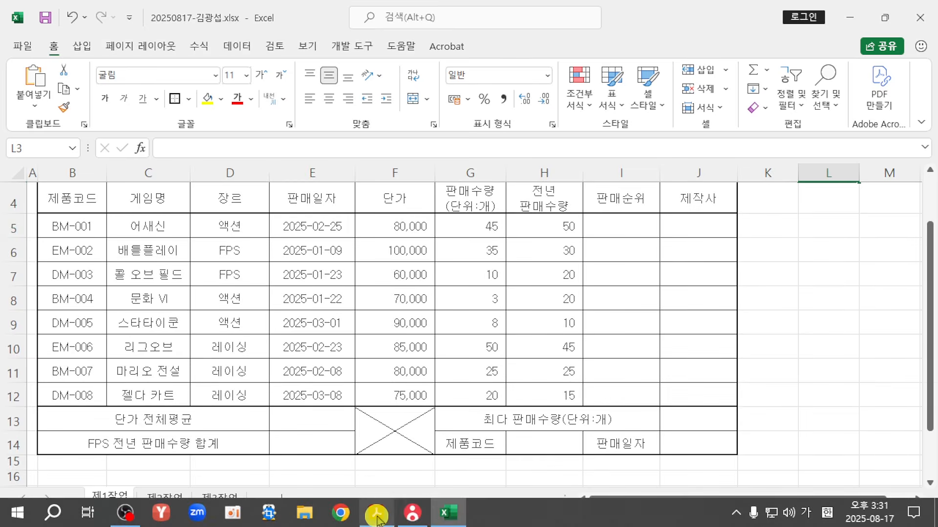
left_click(376, 521)
Step: Maximize the exam PDF and read the formatting and hexagon title conditions
left_click(871, 375)
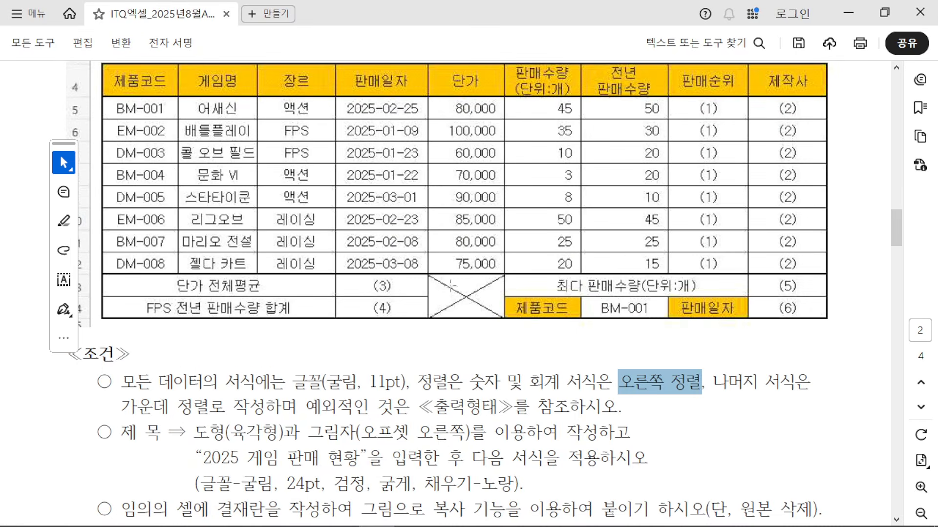
scroll(242, 355, "down", 1)
left_click_drag(121, 347, 627, 371)
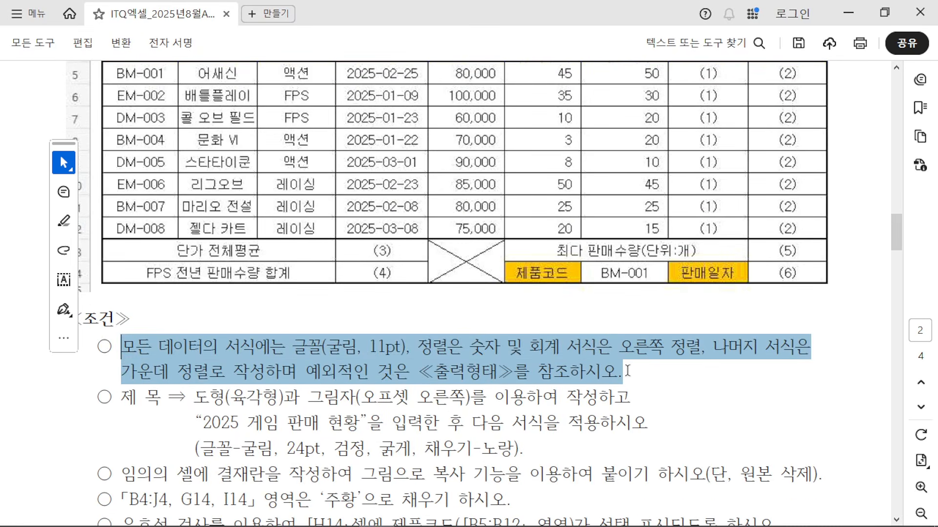
left_click(587, 374)
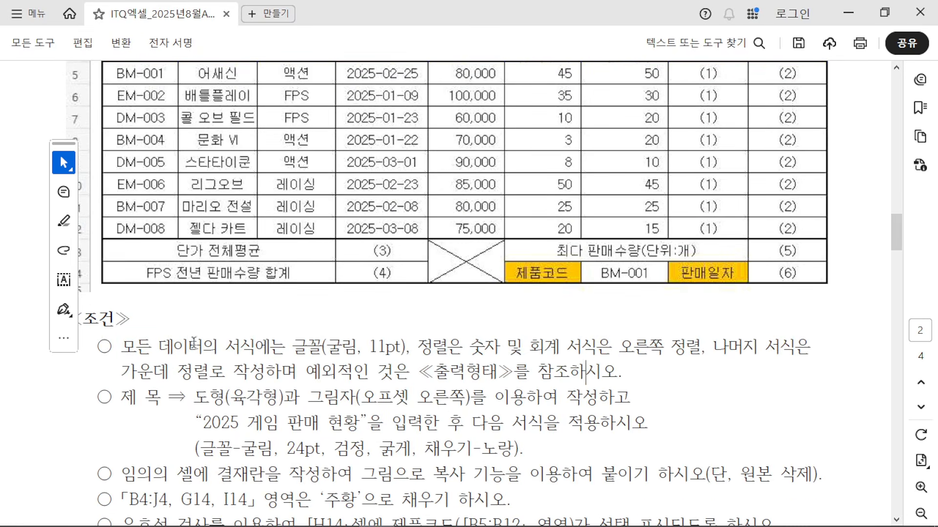
left_click_drag(131, 410, 268, 396)
left_click(139, 414)
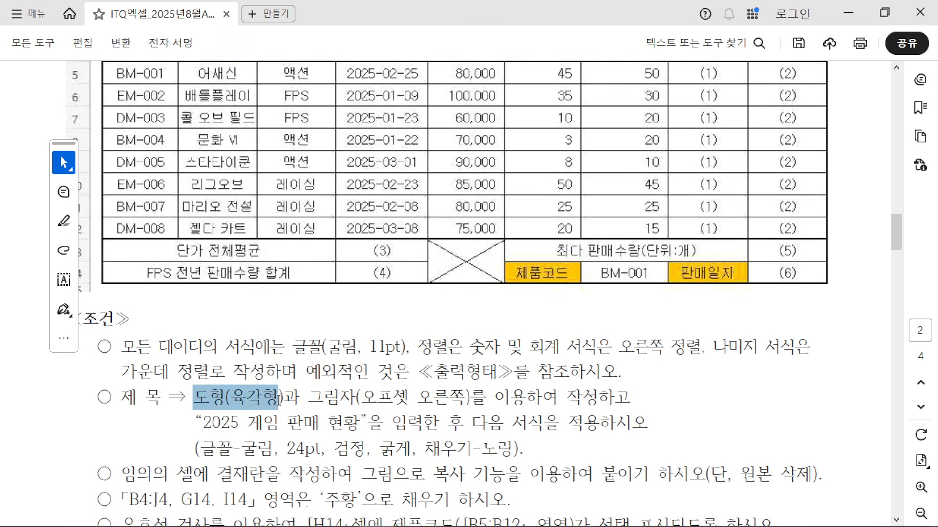
left_click(221, 392)
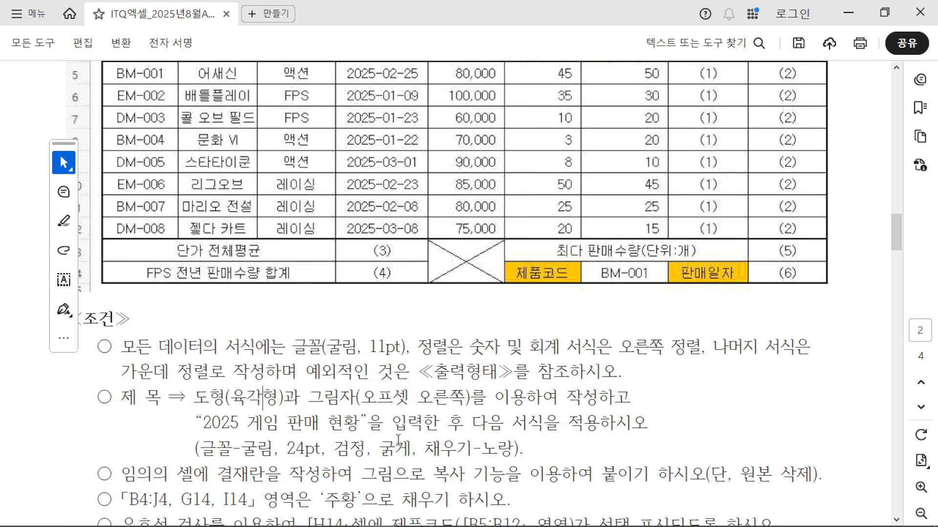
Step: Check the sample hexagon title image, then restore Acrobat to the lower half
scroll(466, 405, "up", 5)
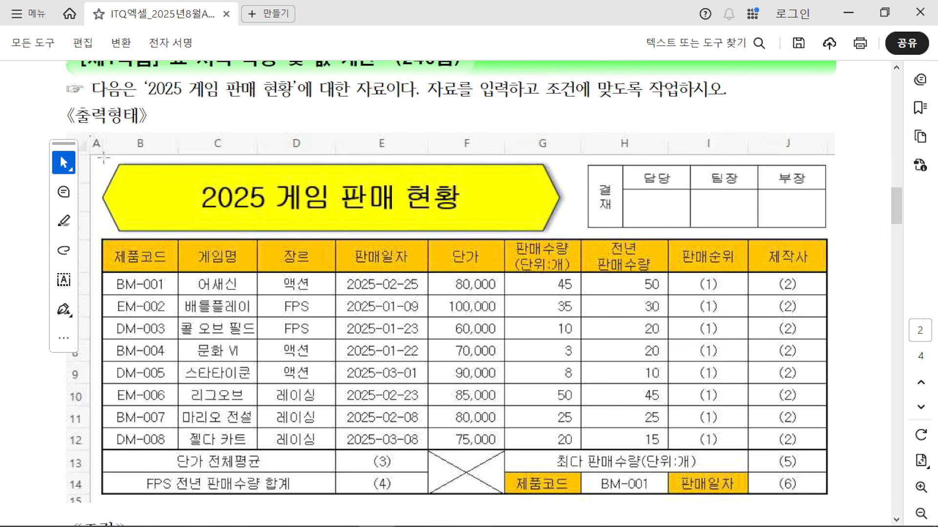
left_click_drag(100, 162, 561, 232)
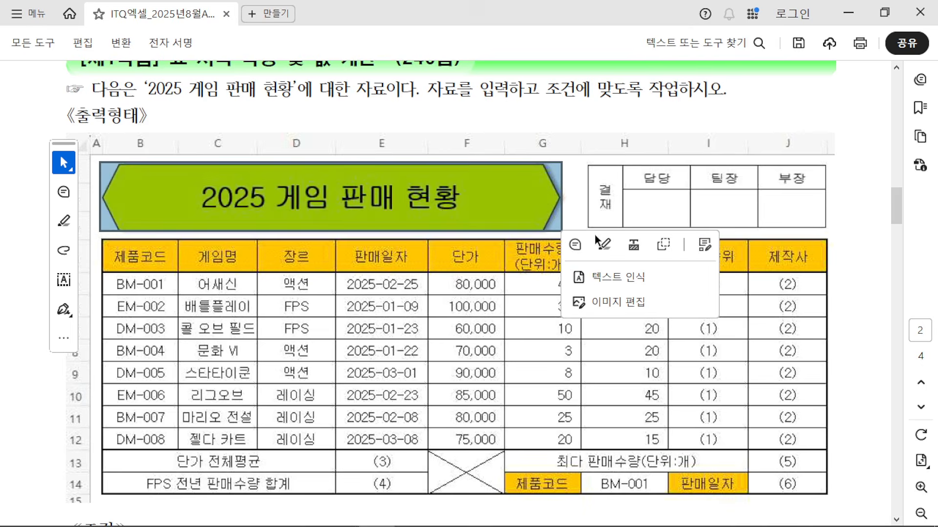
left_click(862, 133)
left_click(883, 13)
Step: Bring Excel to the front and resize it to the upper half of the screen
left_click(332, 302)
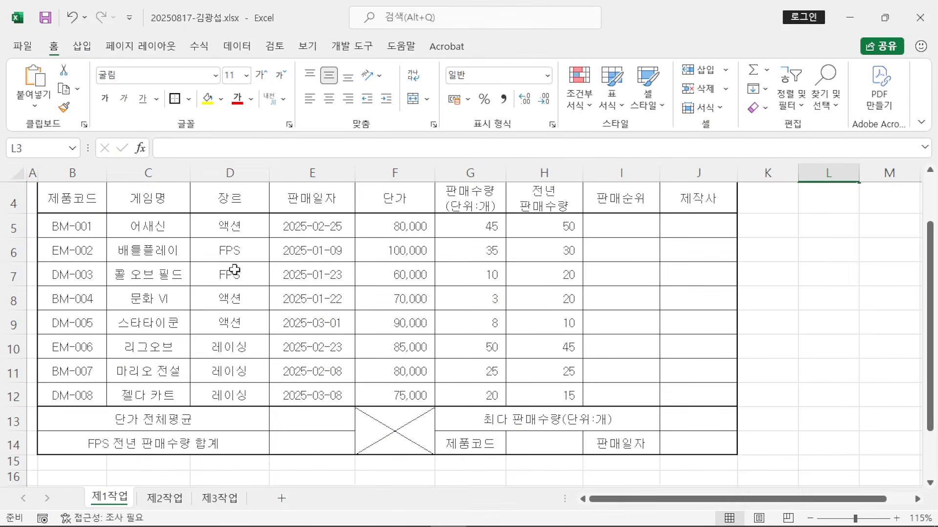
scroll(230, 230, "up", 1)
left_click(885, 18)
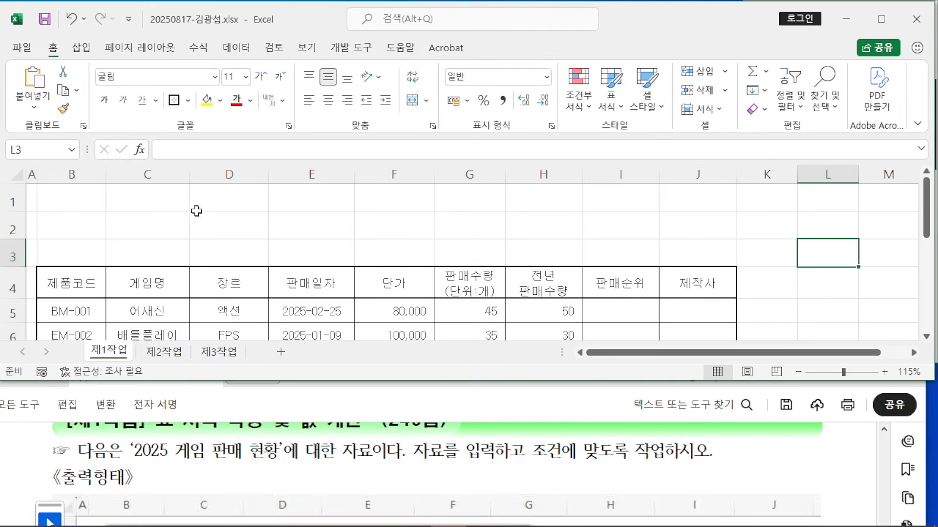
left_click_drag(191, 387, 196, 414)
scroll(204, 449, "down", 3)
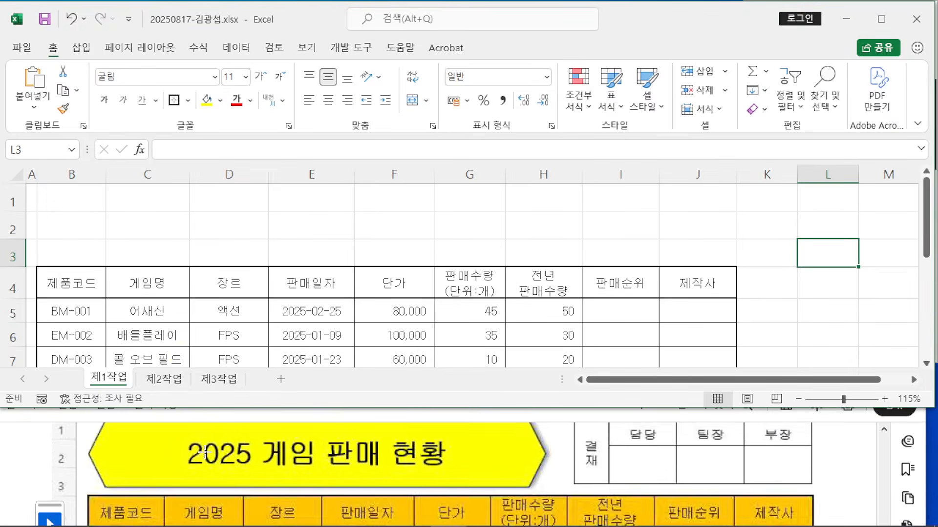
scroll(203, 449, "up", 1)
Step: Insert a Hexagon shape drawn from cell B1 to G3
left_click(81, 47)
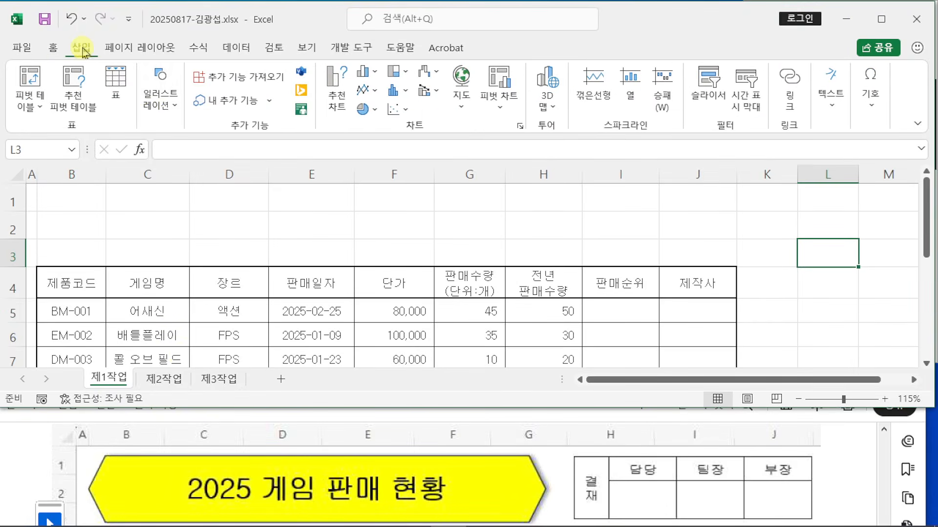
left_click(166, 117)
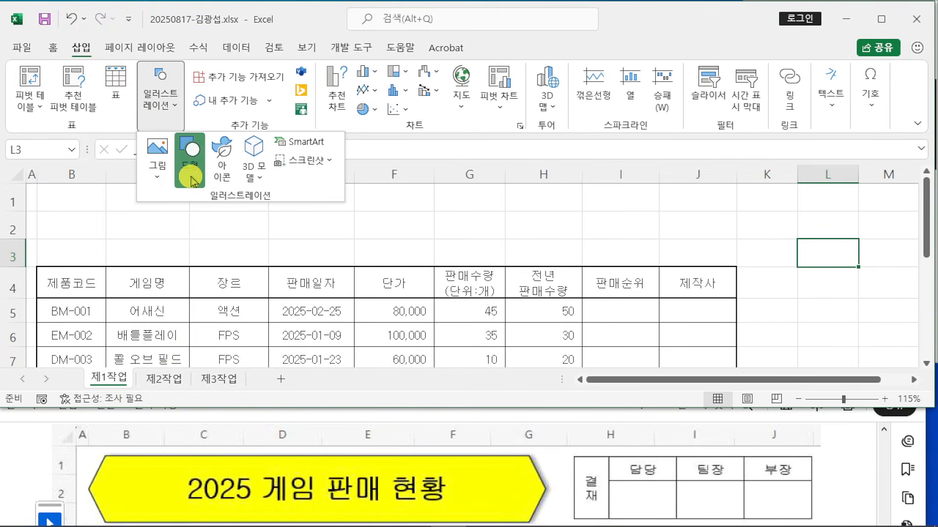
left_click(189, 155)
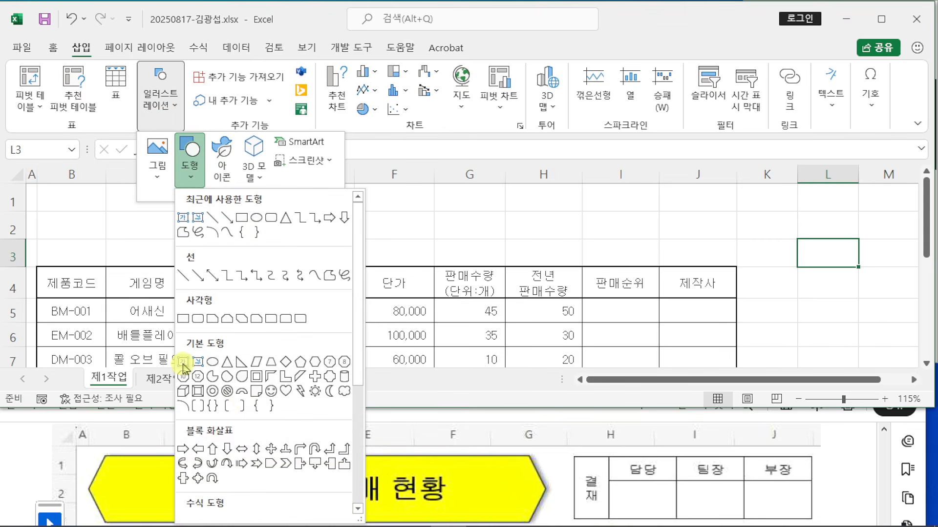
left_click(315, 364)
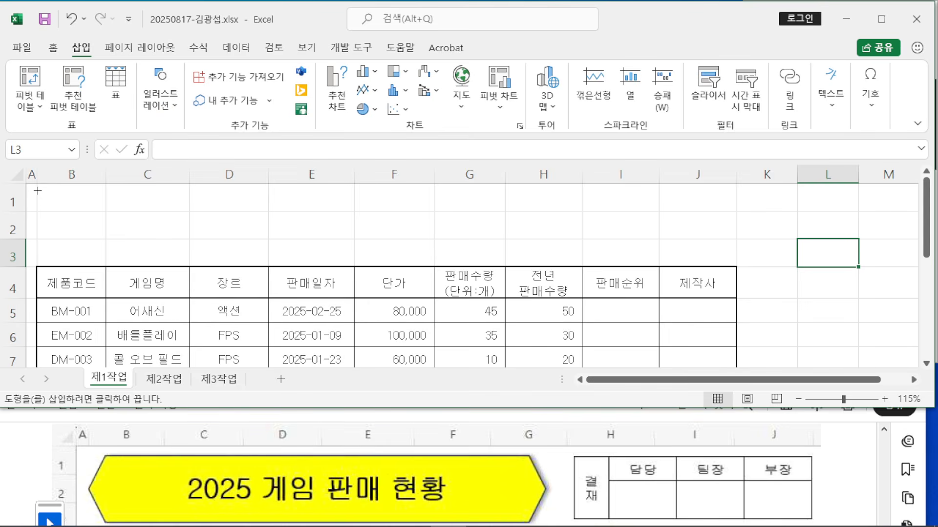
left_click_drag(36, 190, 480, 258)
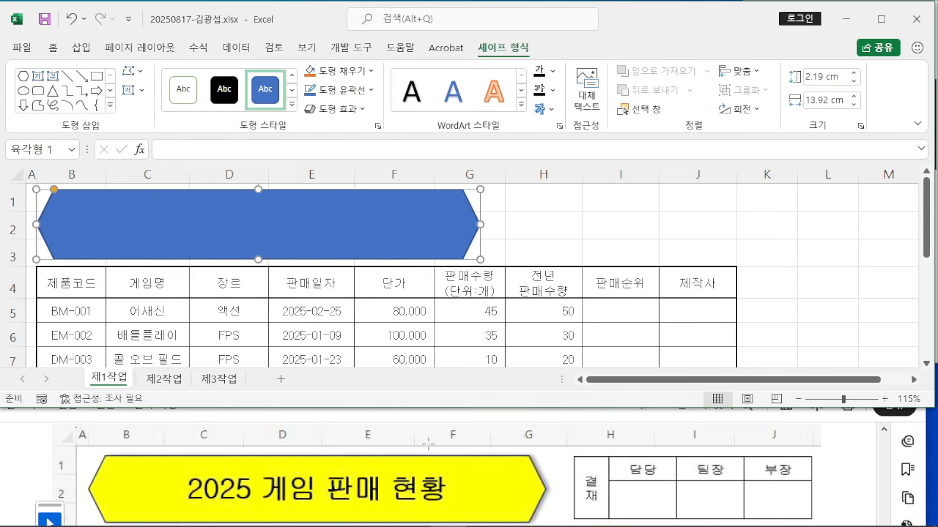
Step: Give the hexagon an Outer: Offset Right shadow
scroll(428, 443, "down", 10)
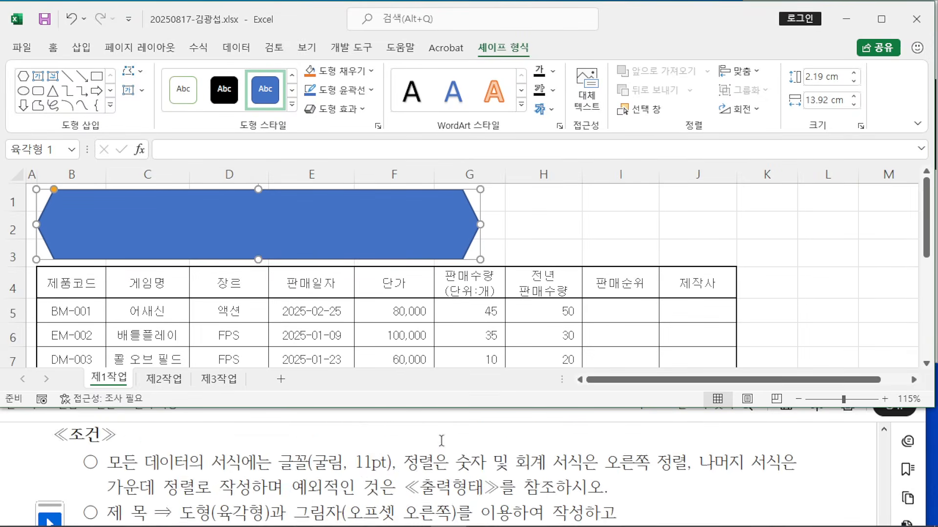
scroll(442, 441, "down", 2)
scroll(438, 447, "up", 2)
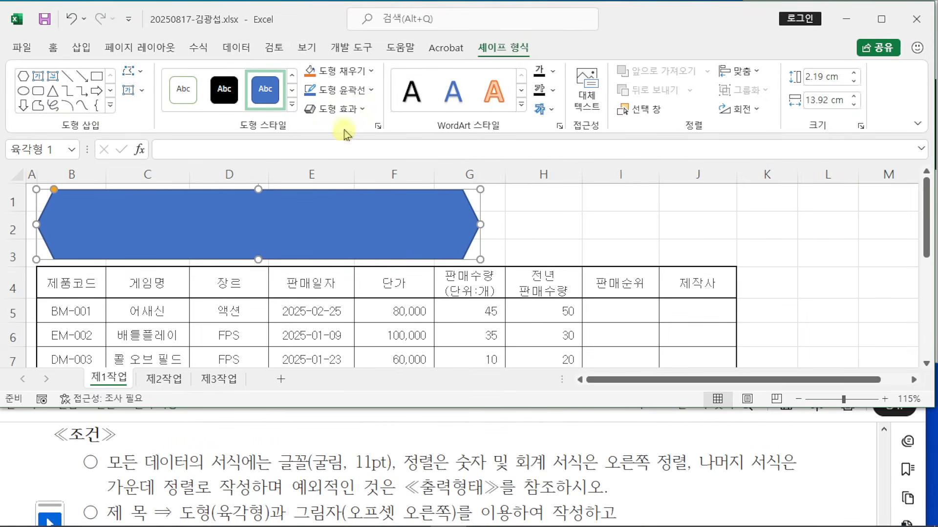
left_click(358, 113)
mouse_move(372, 176)
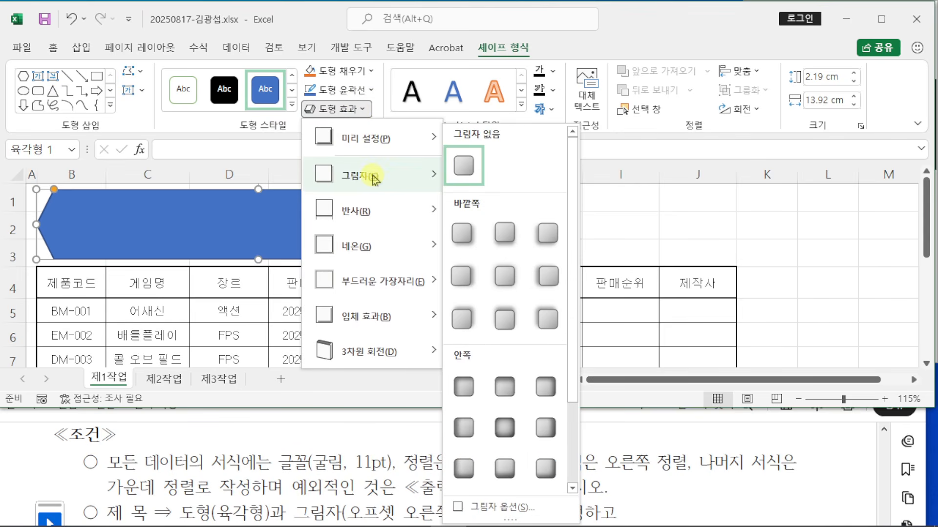
left_click(464, 278)
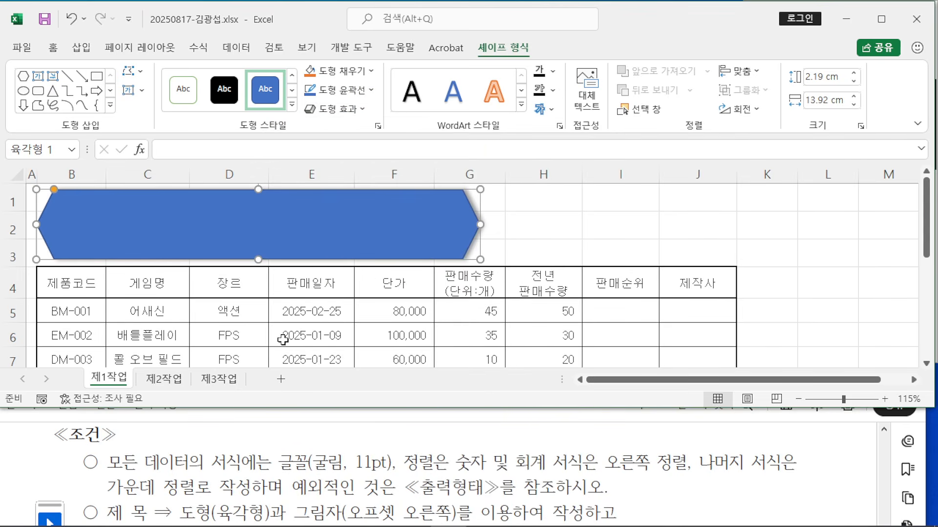
Step: Start the hexagon's title text with '2025 게임'
scroll(328, 440, "down", 10)
scroll(327, 440, "up", 3)
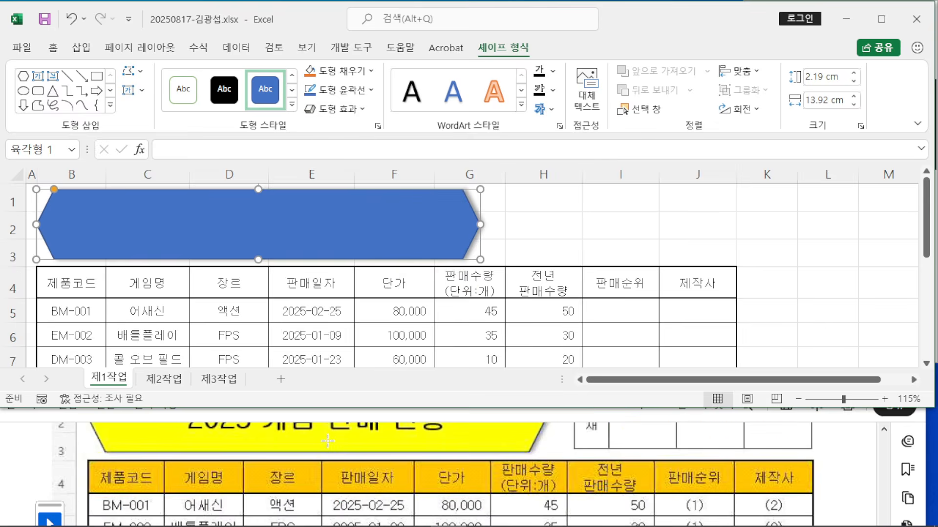
type("20")
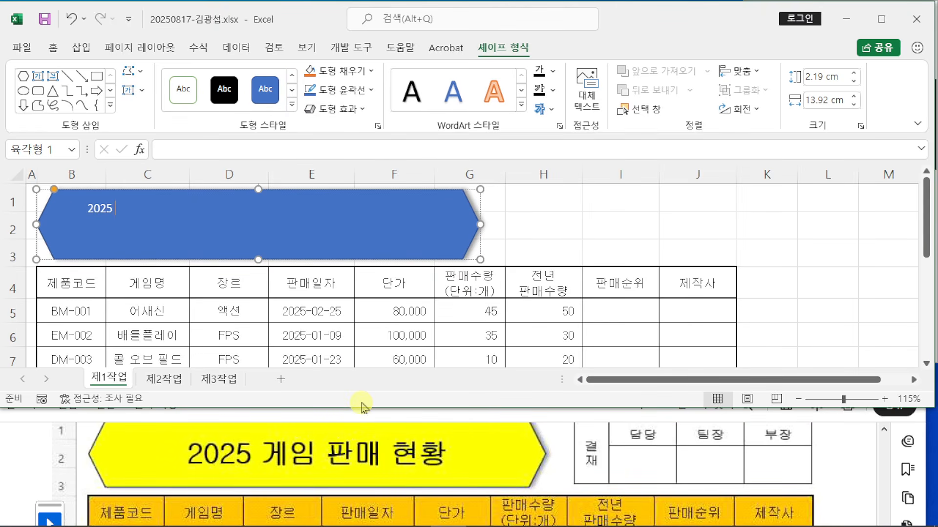
type("25 게임")
Step: Complete the hexagon title as '2025 게임 판매 현황' and finish text entry
type("판매 현황")
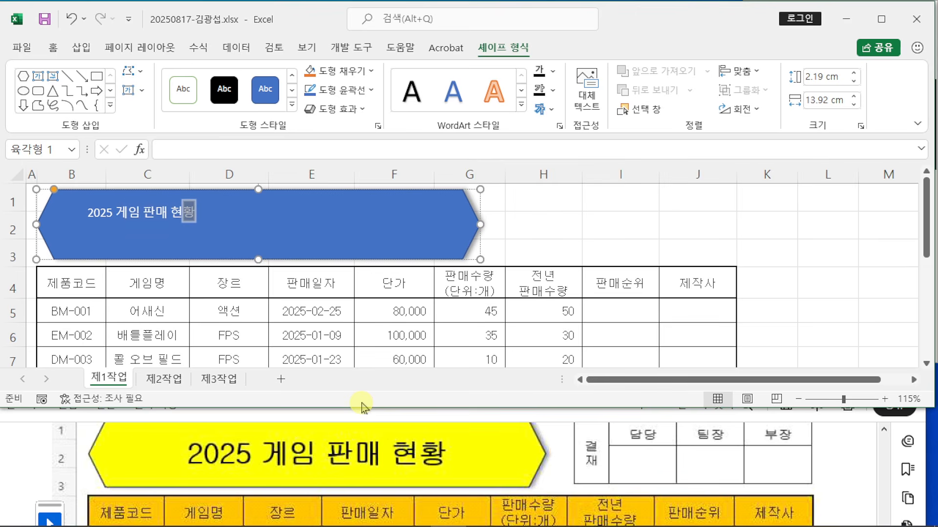
scroll(437, 449, "down", 5)
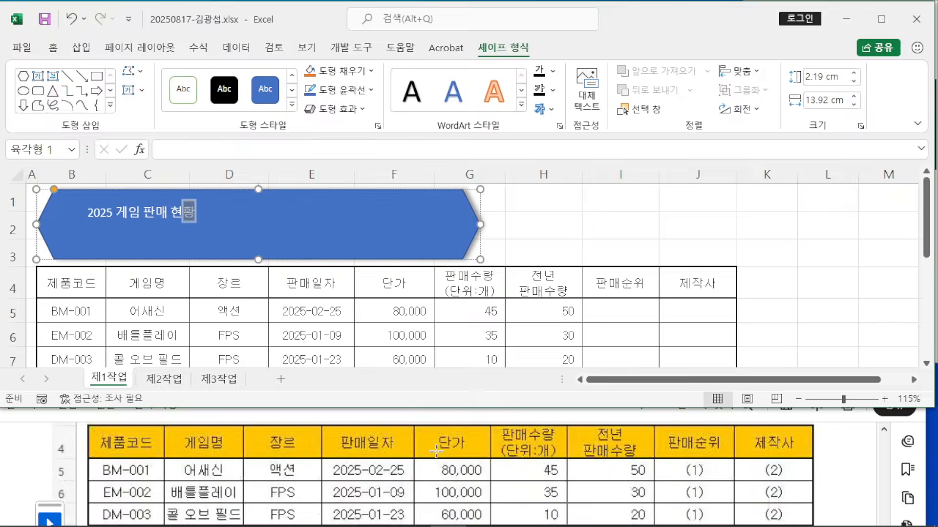
scroll(437, 449, "down", 5)
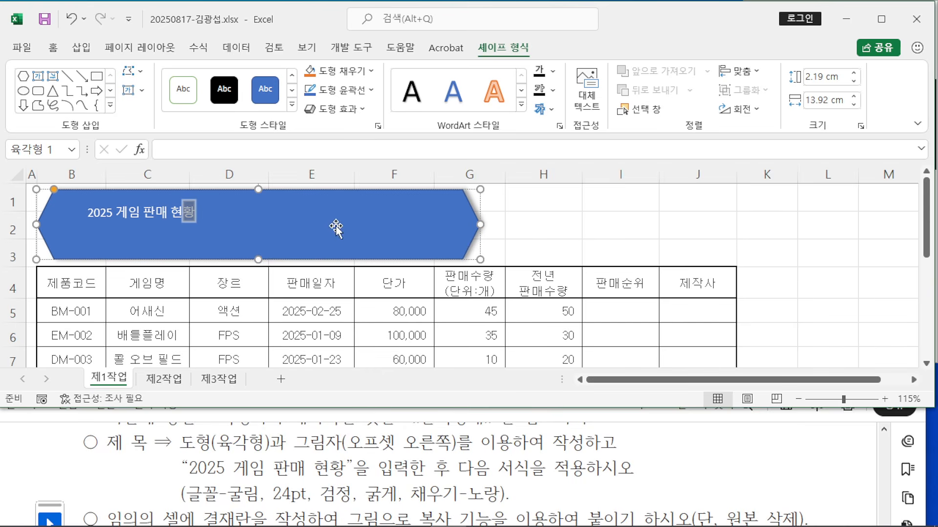
left_click(323, 192)
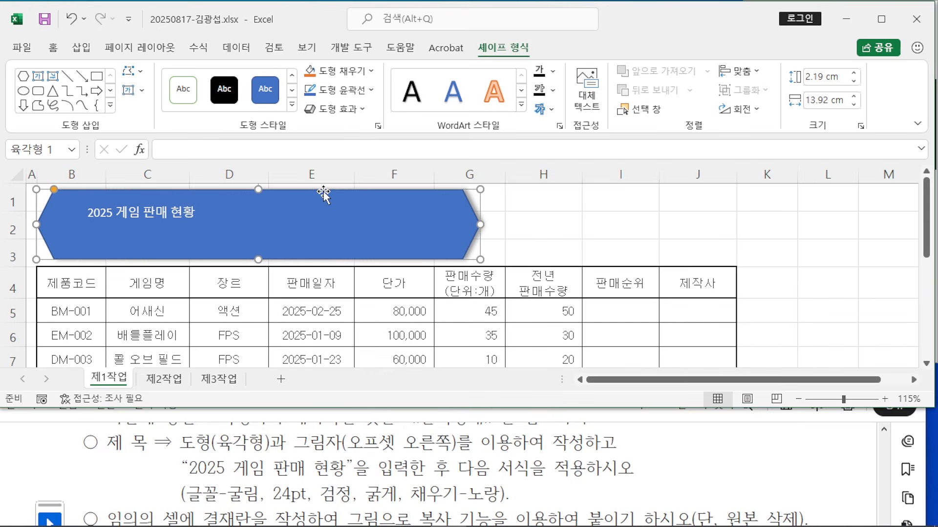
Step: Set the title font to 굴림, size 24, bold
left_click(52, 48)
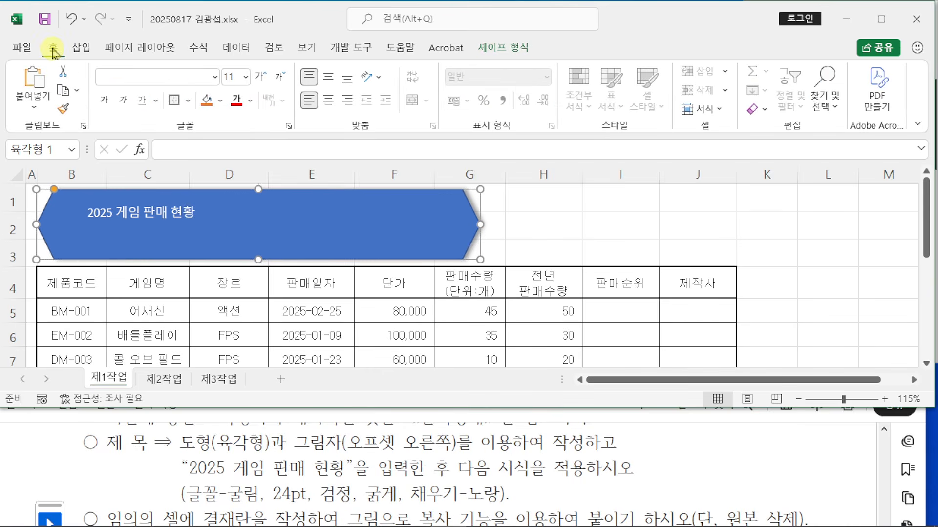
left_click(157, 77)
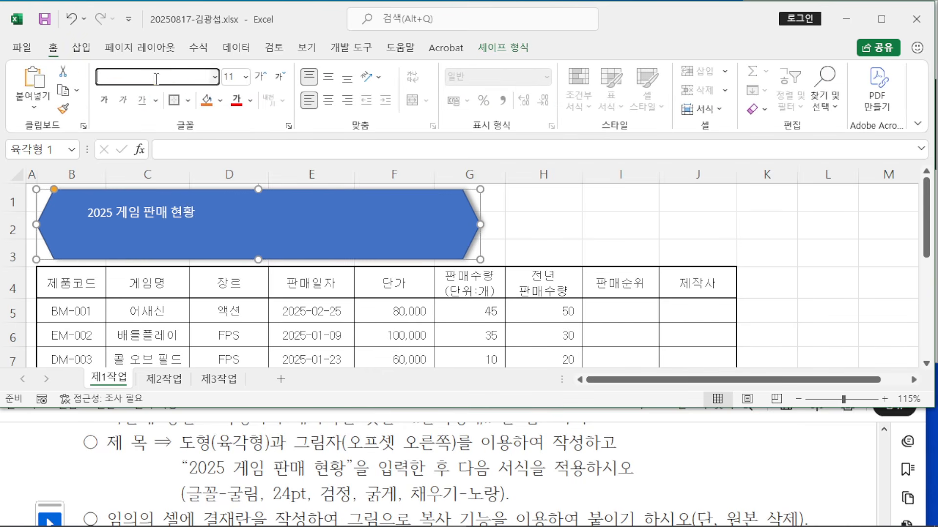
type("굴림")
key("Tab")
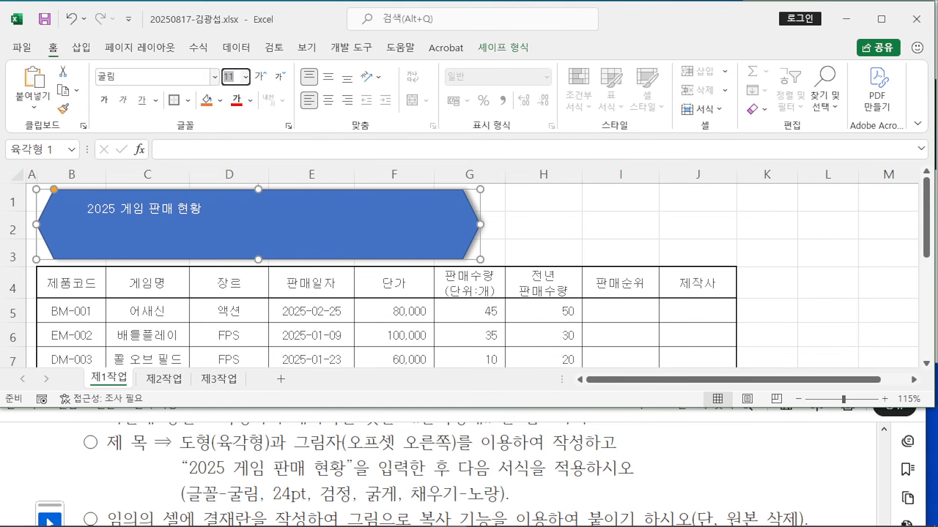
key("Return")
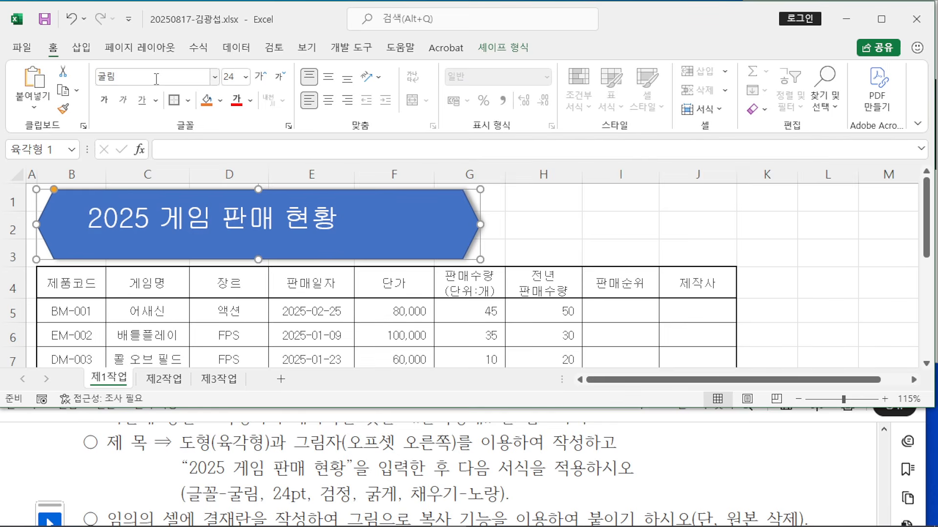
left_click(105, 101)
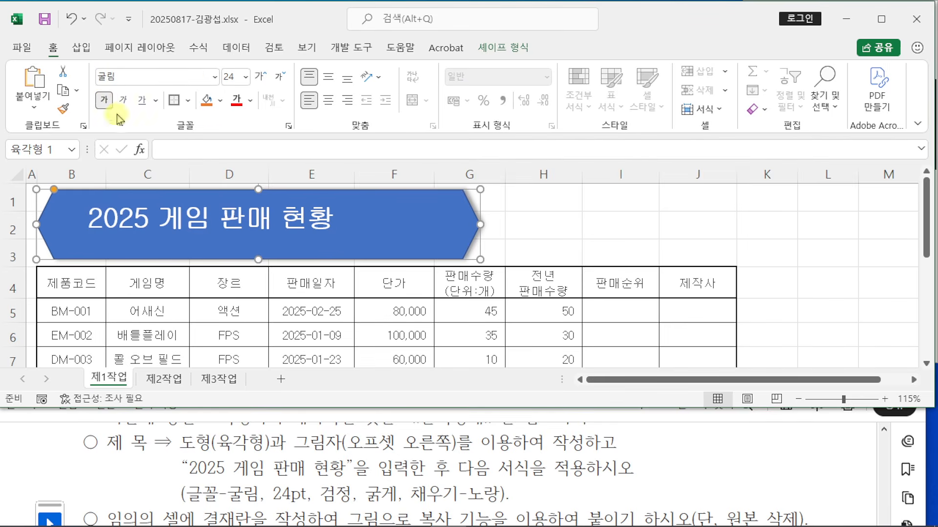
Step: Make the title text black and fill the hexagon yellow
left_click(250, 102)
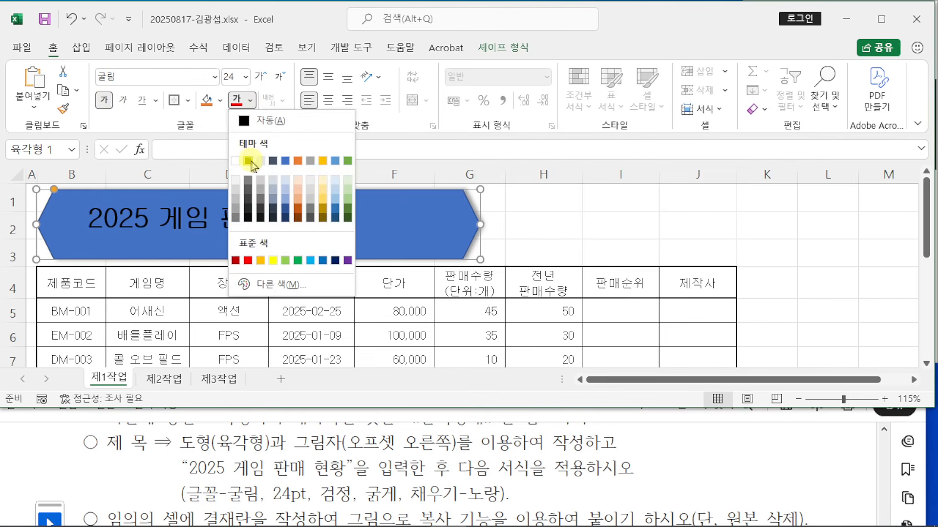
left_click(248, 162)
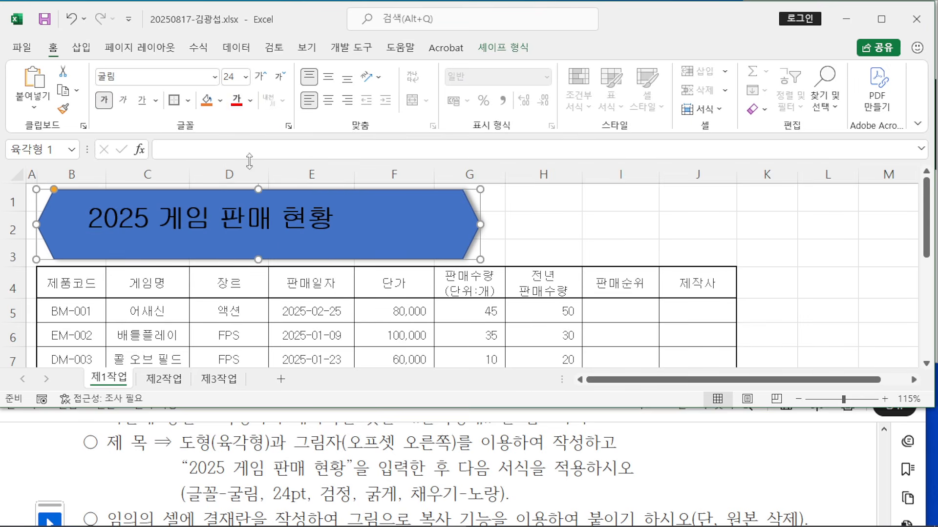
left_click(220, 101)
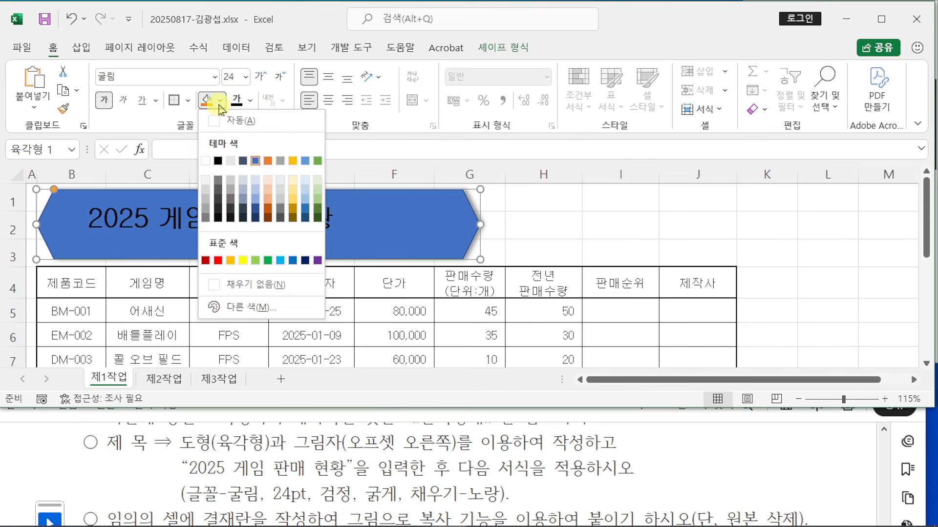
left_click(243, 260)
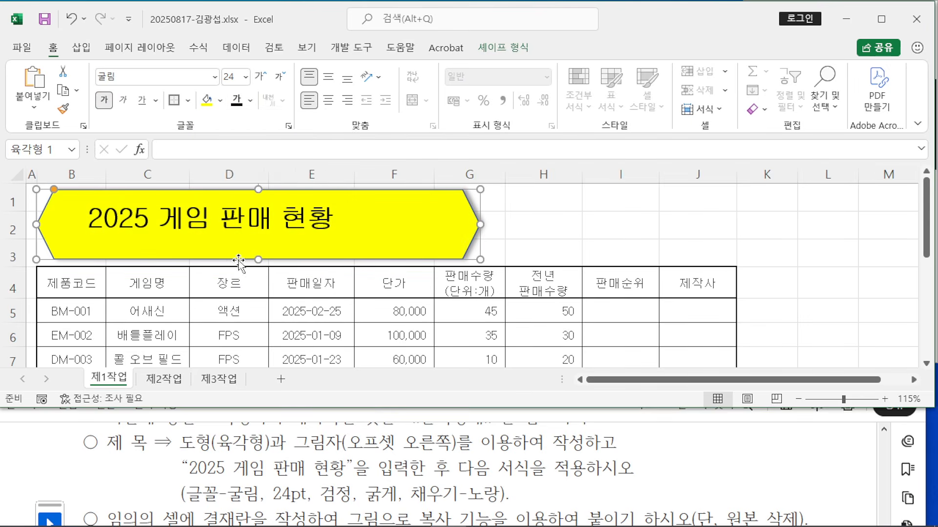
Step: Center the title text horizontally and vertically in the hexagon
scroll(464, 493, "up", 10)
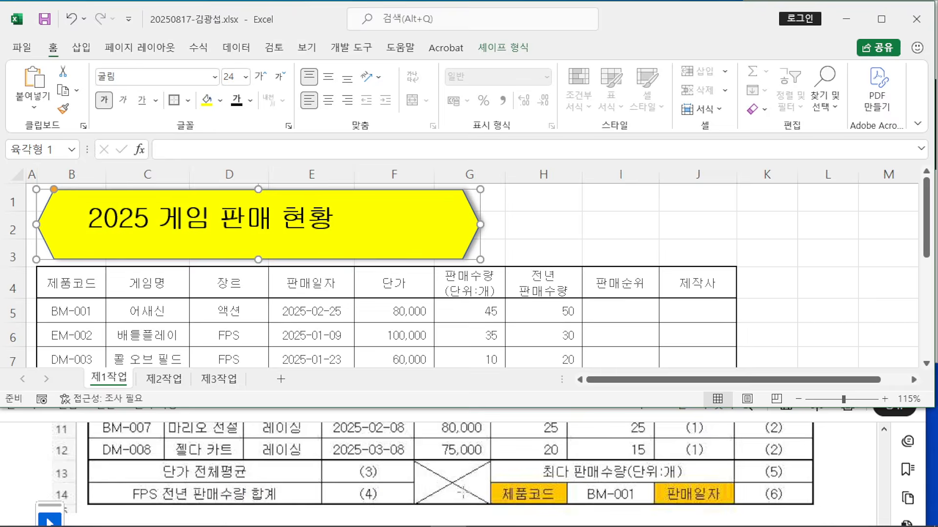
scroll(464, 491, "up", 1)
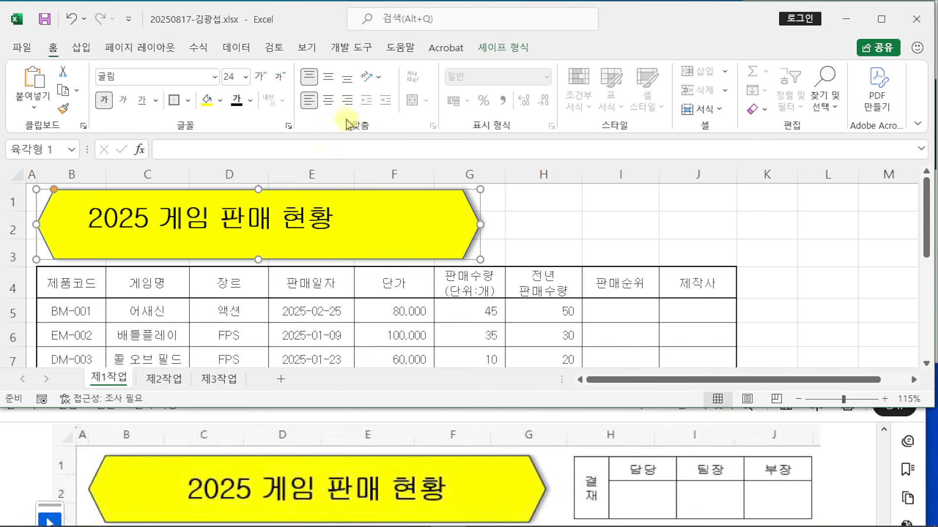
left_click(329, 100)
left_click(328, 76)
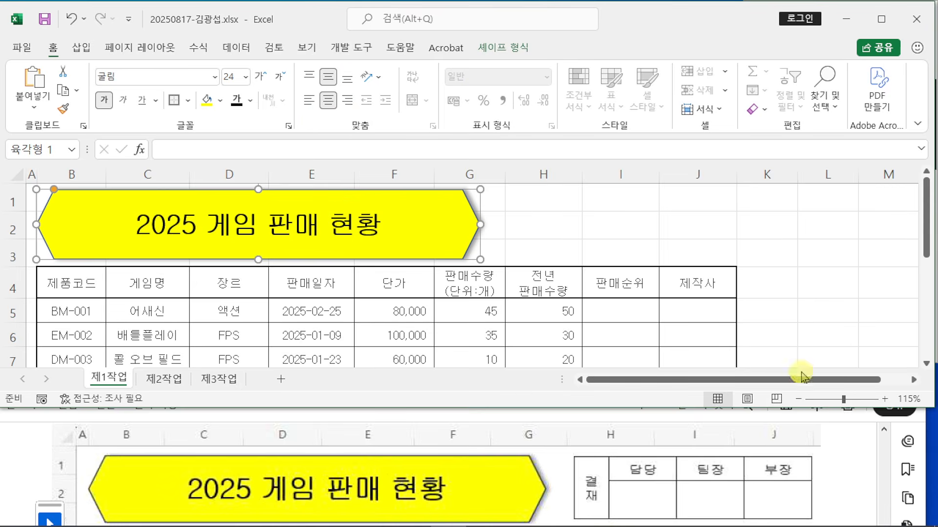
Step: Read the exam PDF's instruction about the 결재 approval box
scroll(840, 464, "down", 10)
scroll(839, 462, "down", 5)
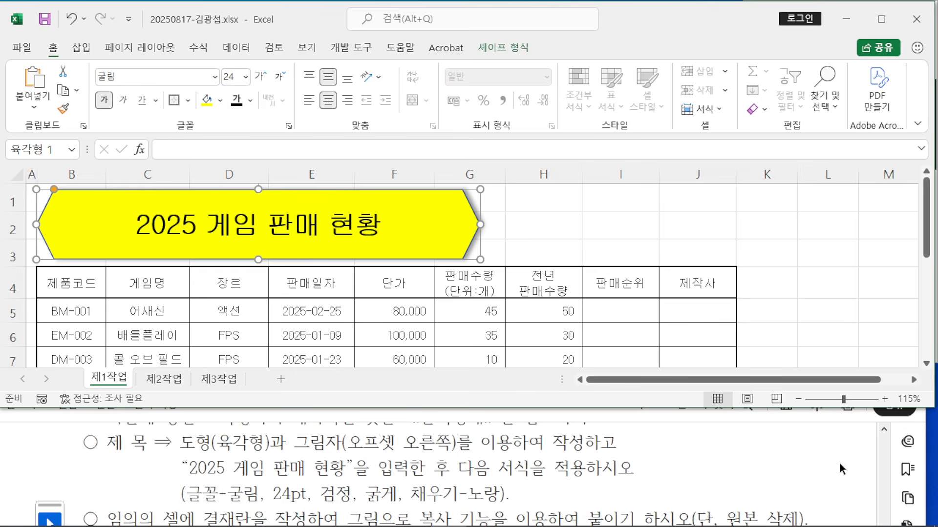
left_click_drag(107, 486, 801, 481)
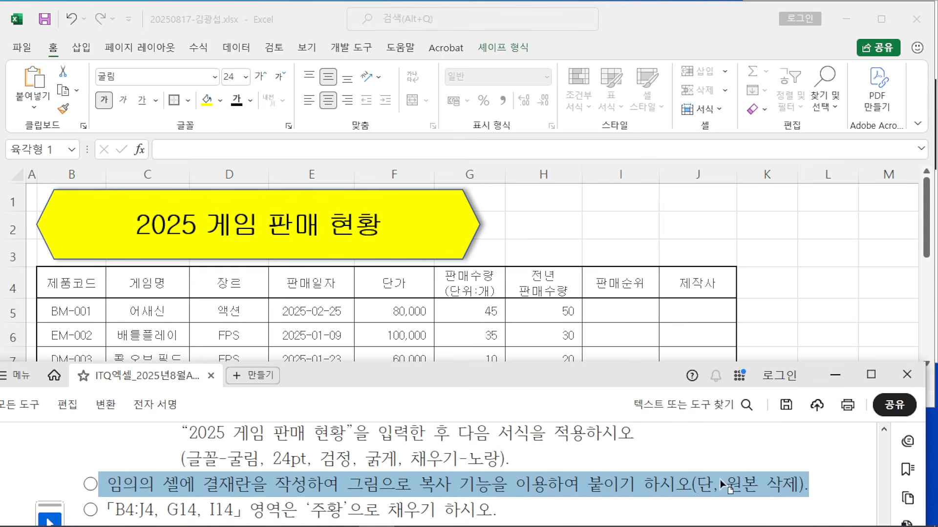
scroll(719, 480, "up", 15)
scroll(755, 474, "up", 2)
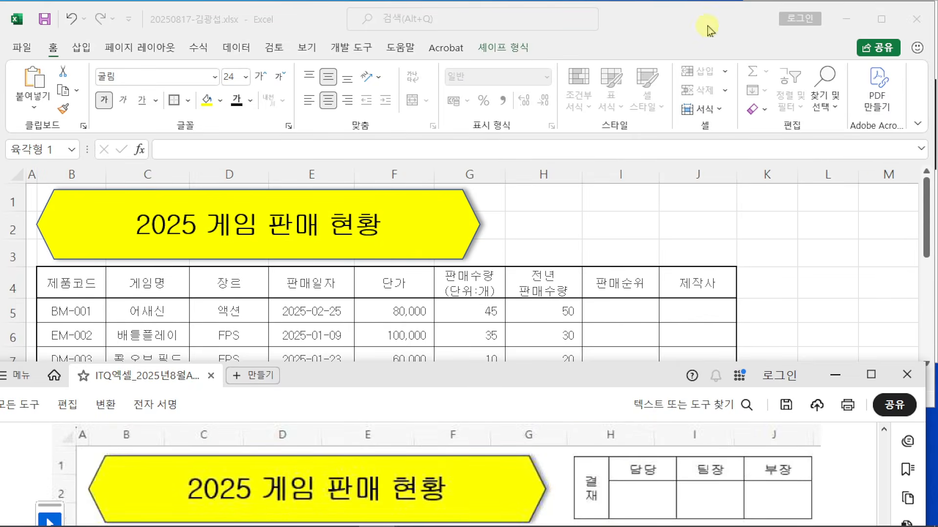
Step: Deselect the title shape and enlarge the Excel window to show more rows
left_click(441, 192)
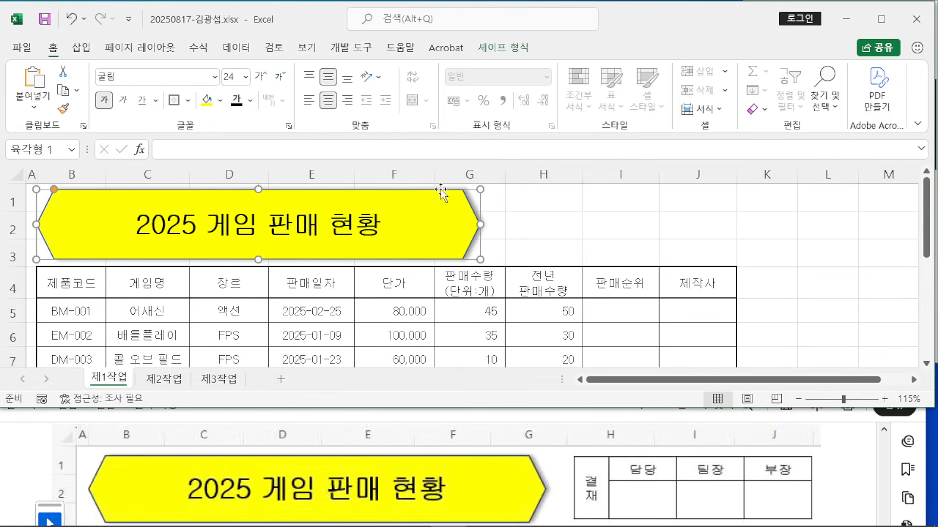
left_click(667, 227)
left_click(555, 225)
left_click(669, 228)
left_click(607, 218)
left_click(672, 218)
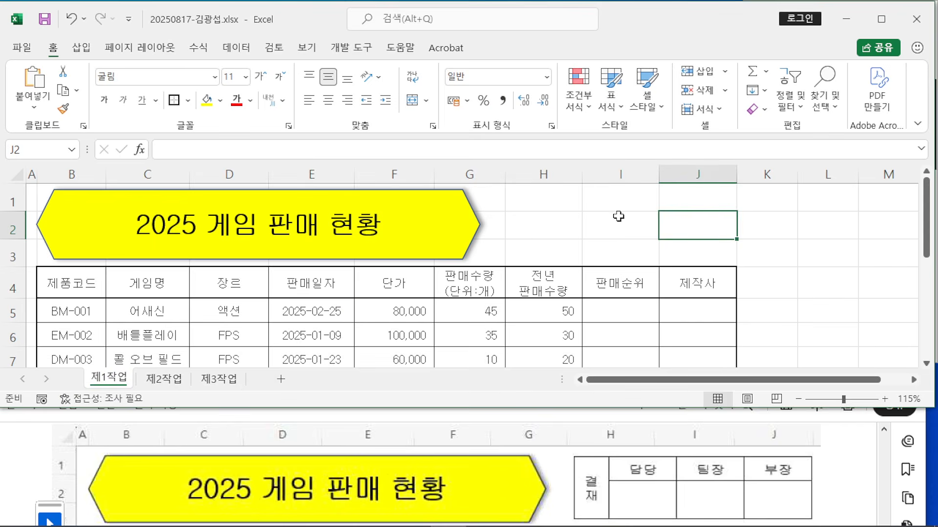
left_click(617, 216)
left_click(670, 218)
left_click_drag(470, 410, 469, 430)
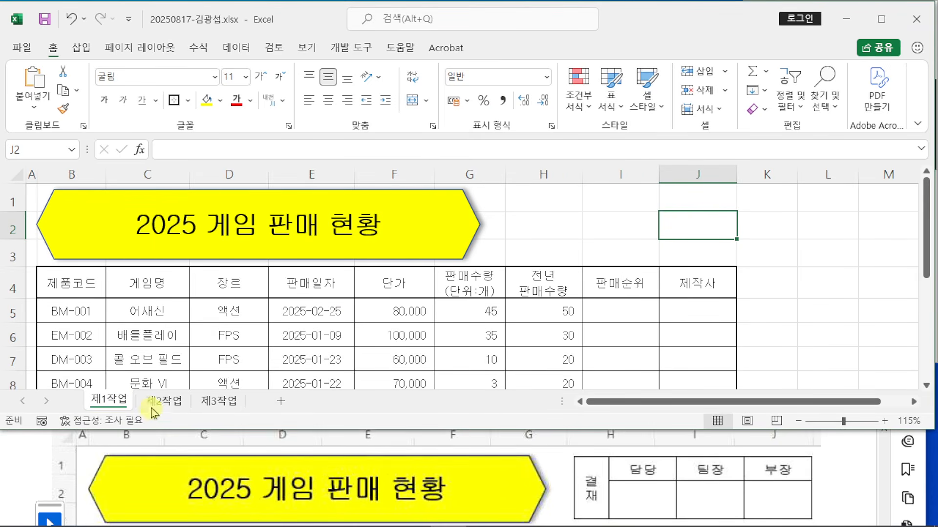
Step: Switch to the 제2작업 sheet and mark out C2:F3 for the approval box
left_click(164, 400)
scroll(270, 337, "up", 6)
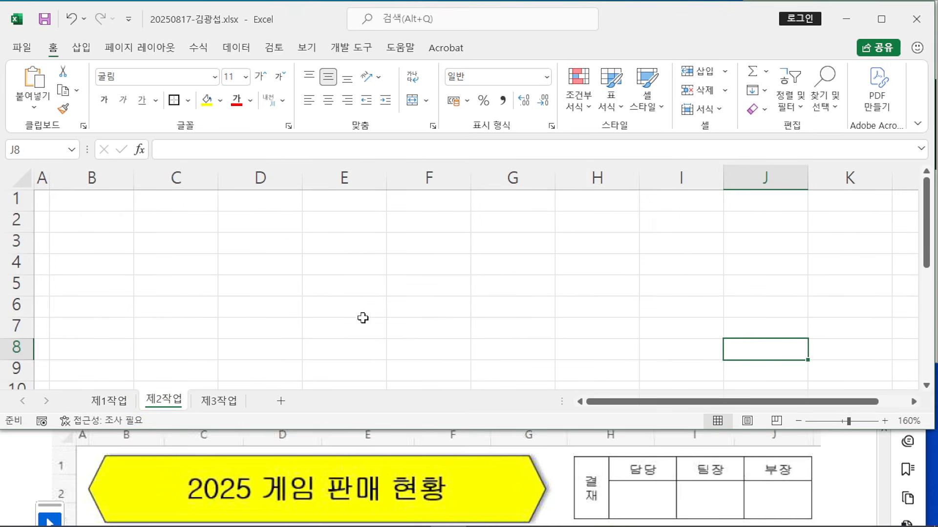
left_click(164, 222)
left_click_drag(163, 222, 399, 249)
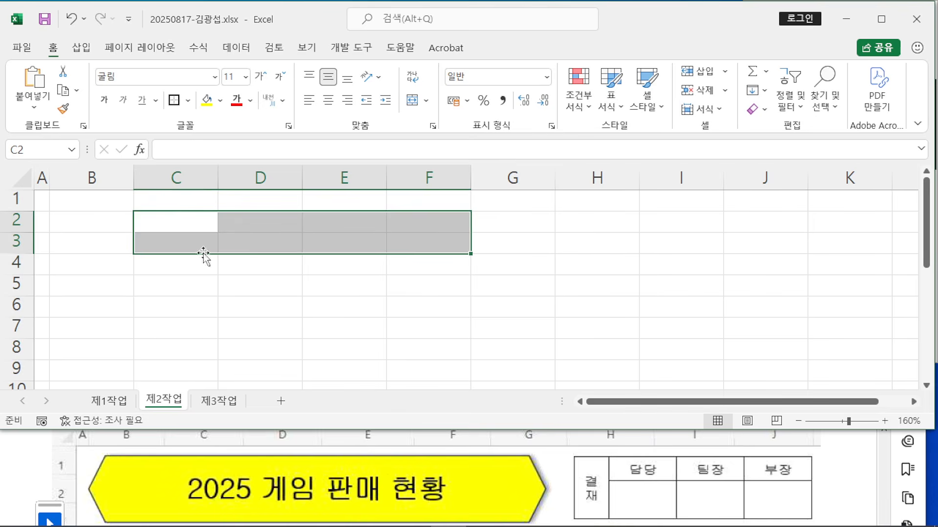
Step: Enter 결재, 담당, 팀장 and 부장 in cells C2 through F2
left_click(182, 222)
type("결재")
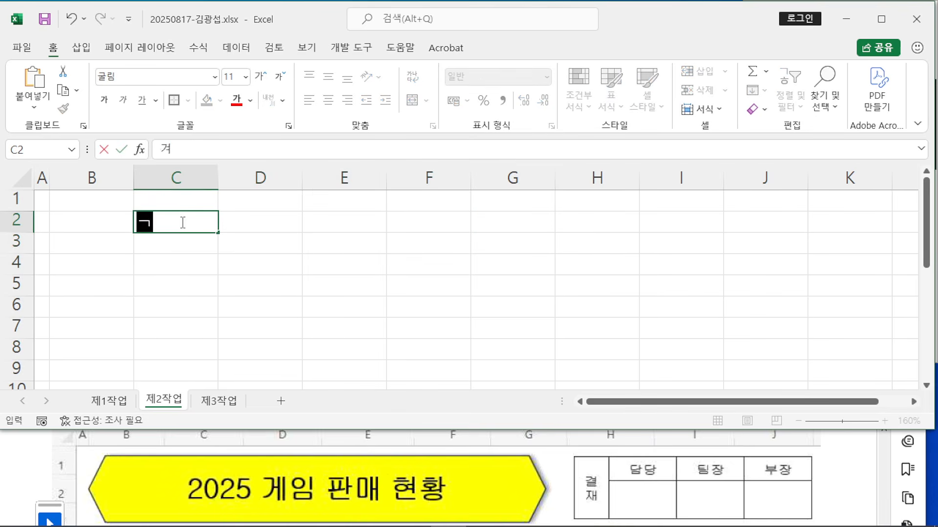
key("Tab")
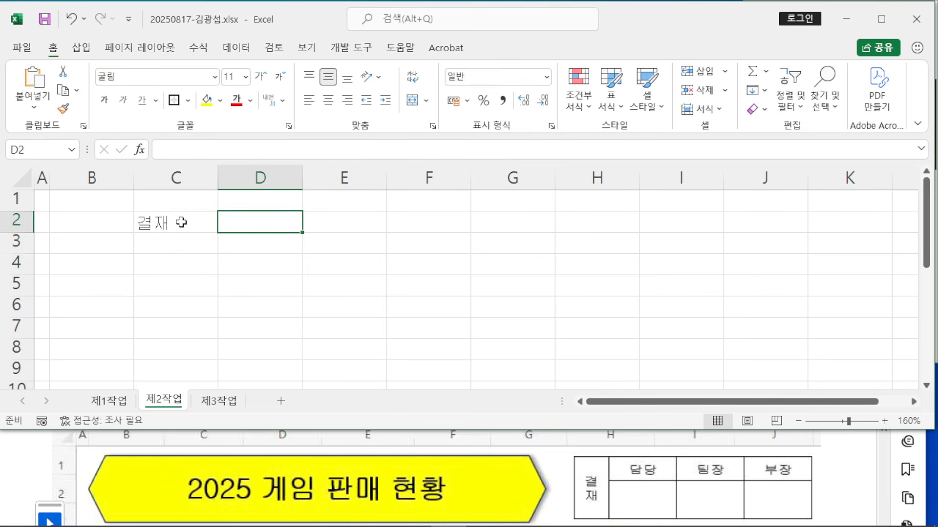
type("다망")
key("BackSpace")
key("BackSpace")
key("BackSpace")
key("BackSpace")
type("ㄷ")
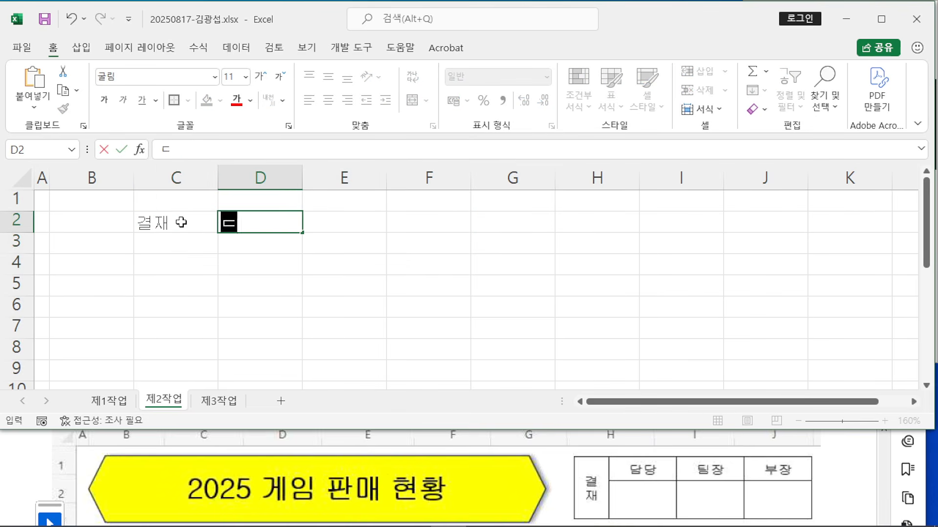
type("담당")
key("Tab")
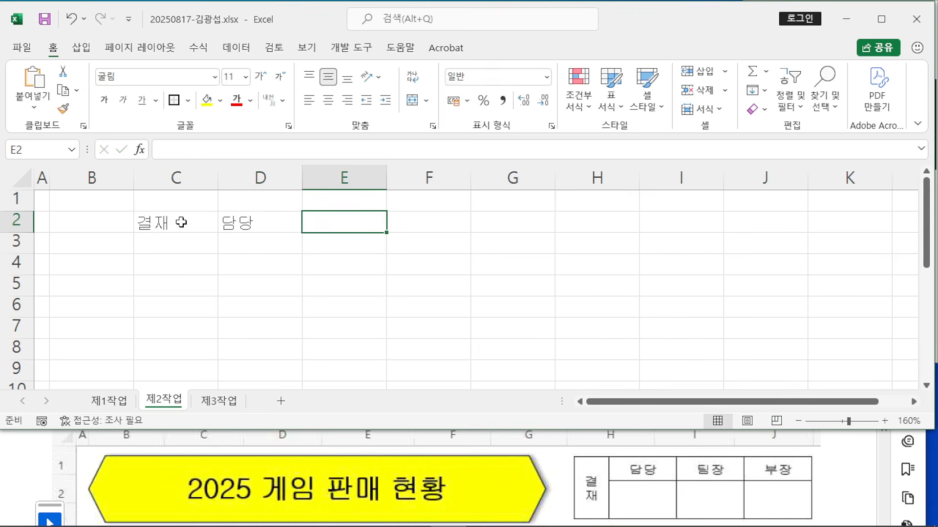
type("팀장")
key("Tab")
type("부자")
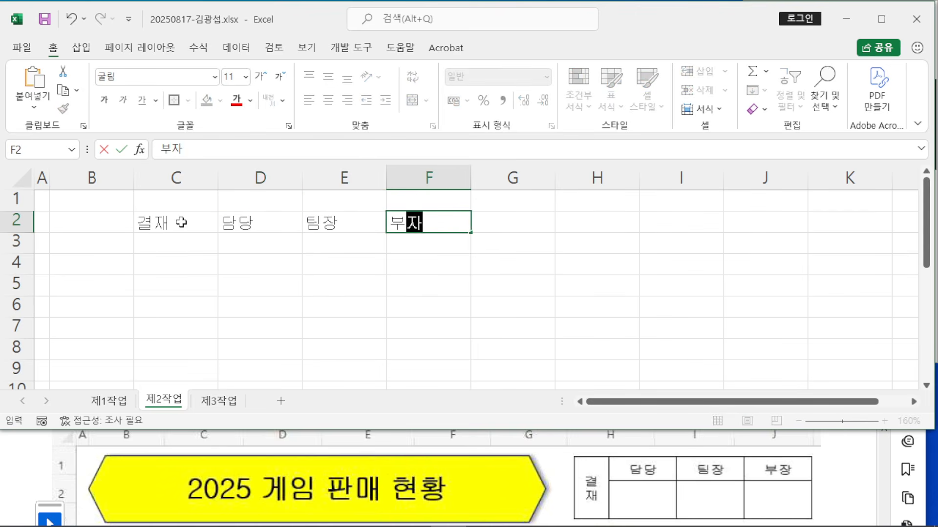
type("ㅇ")
key("Tab")
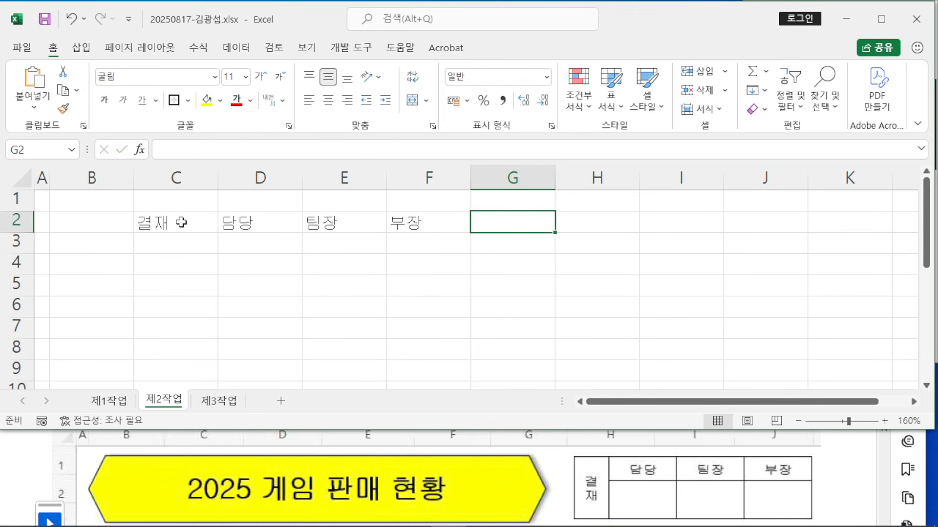
Step: Apply All Borders to C2:F3 and center the headers
left_click_drag(181, 222, 423, 236)
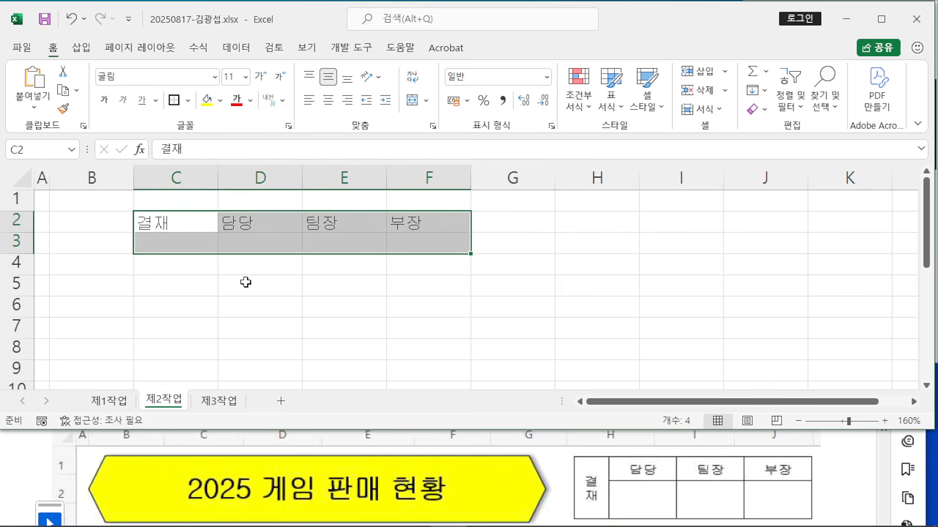
left_click(188, 101)
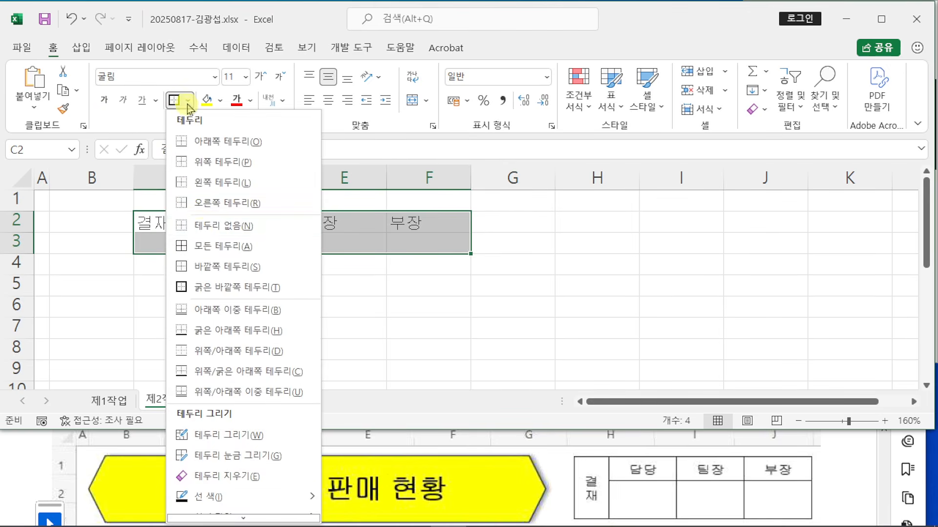
left_click(200, 246)
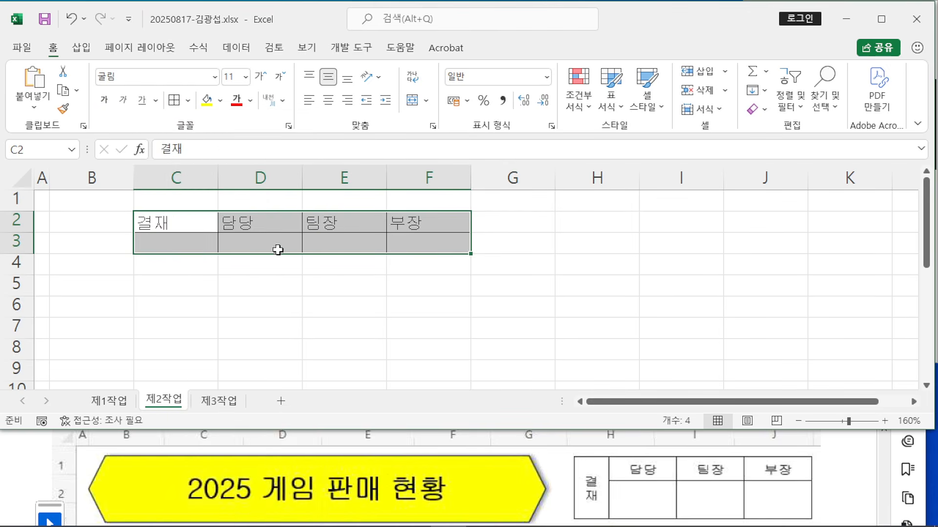
left_click(333, 104)
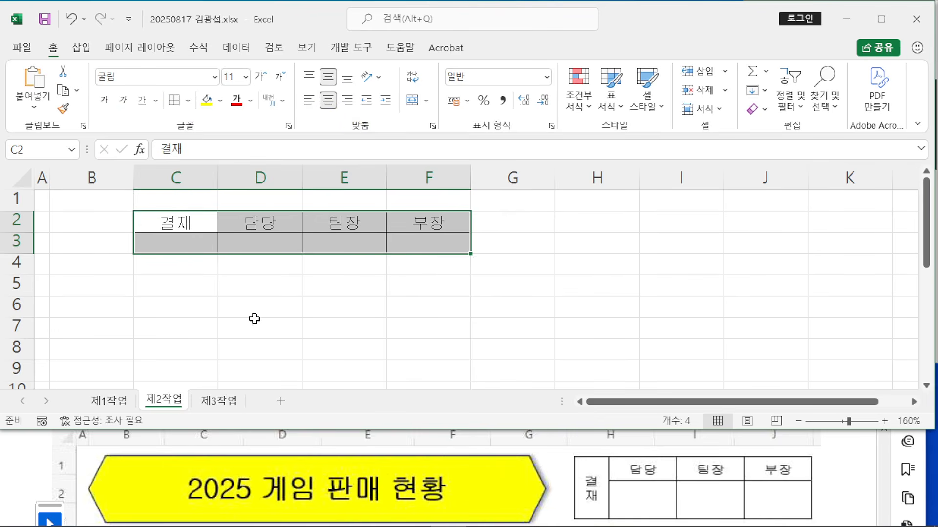
Step: Merge and center C2:C3 so 결재 spans both rows
left_click_drag(575, 456, 611, 522)
key("Escape")
left_click_drag(161, 215, 163, 239)
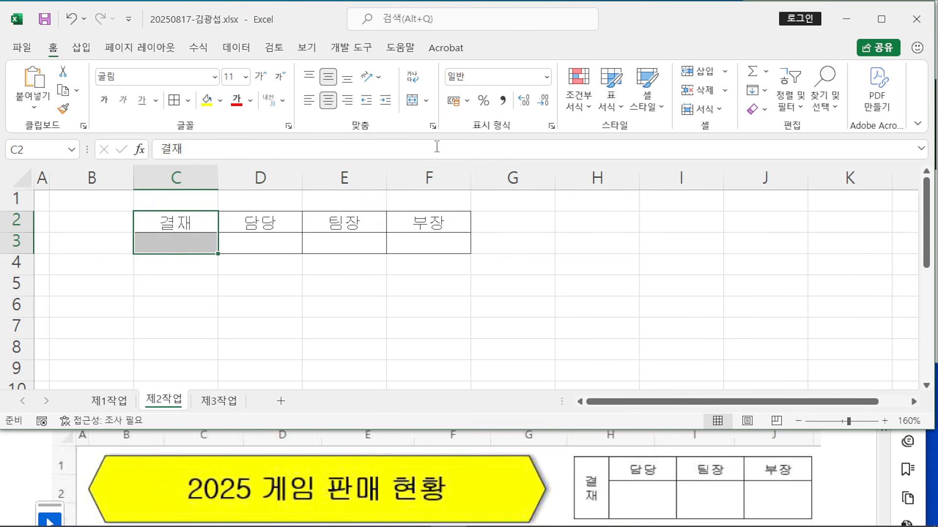
left_click(416, 101)
left_click(427, 107)
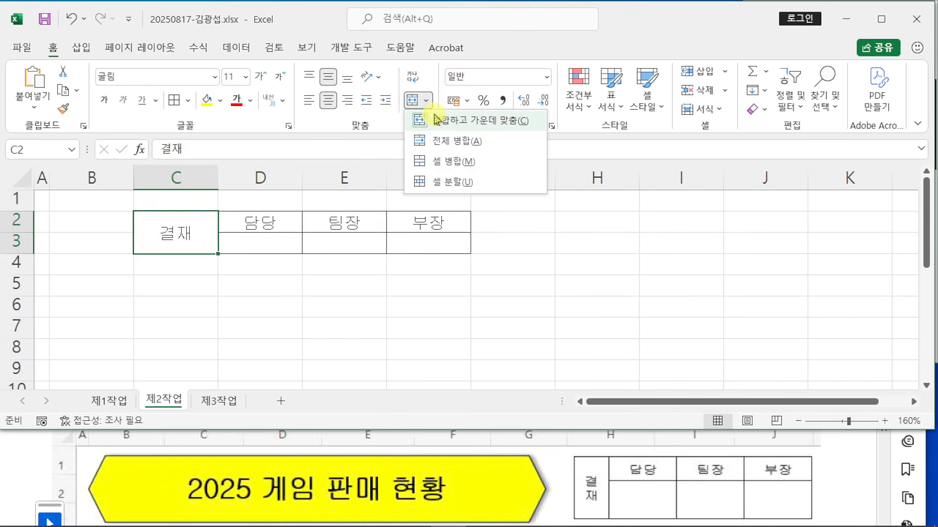
left_click(440, 120)
left_click(410, 104)
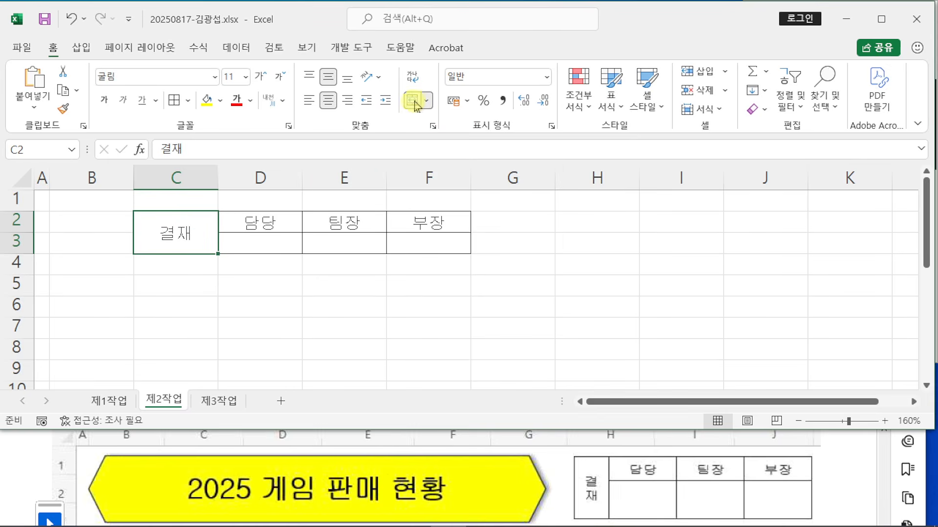
Step: Set 결재 to vertical text (세로 쓰기) orientation
left_click(376, 77)
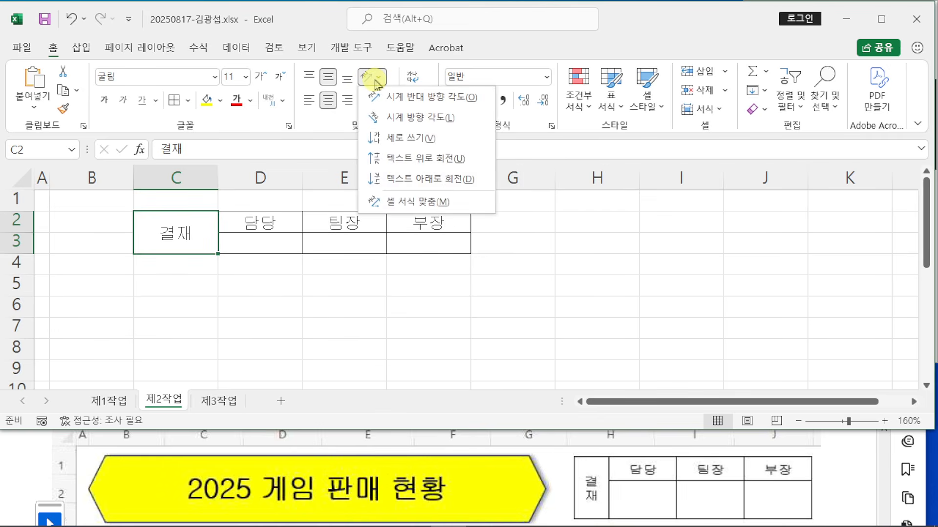
left_click(393, 139)
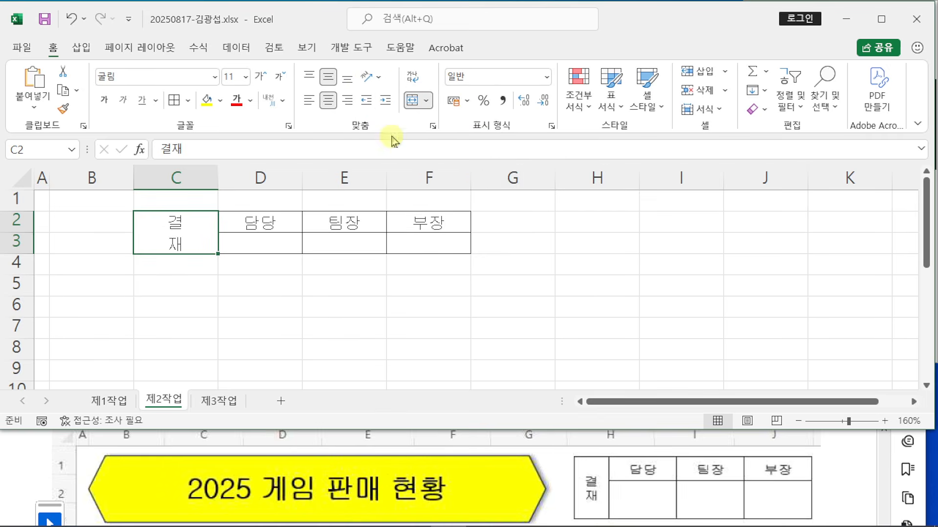
left_click(337, 331)
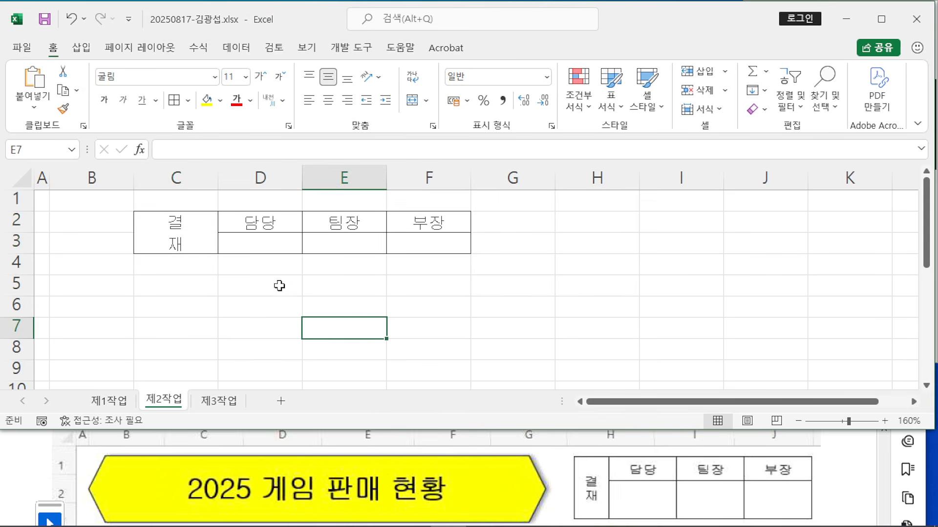
left_click(177, 177)
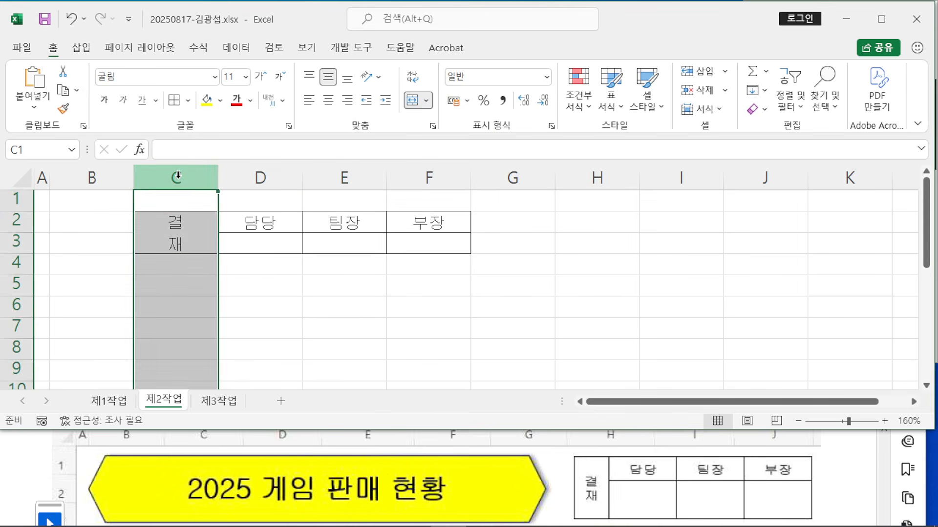
Step: Set column C width to 4 and columns D–F width to 7.5
right_click(179, 175)
left_click(243, 383)
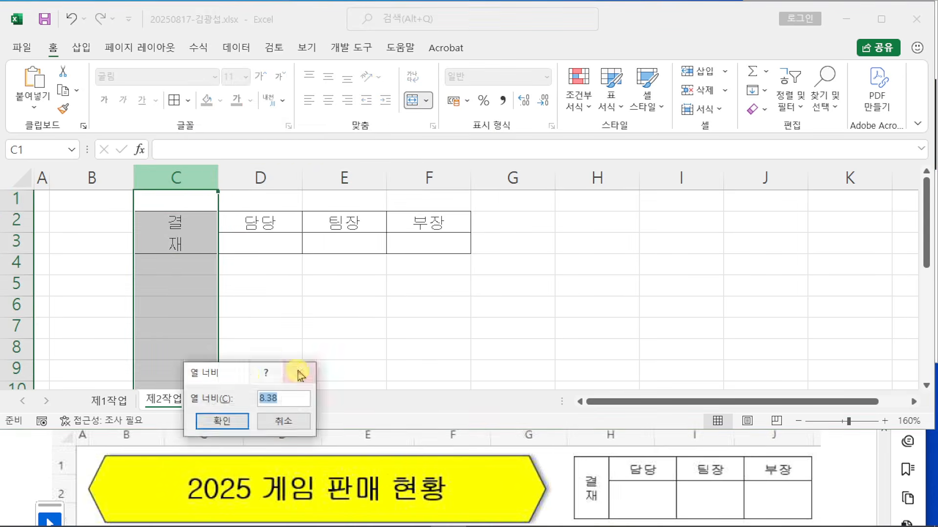
type("4")
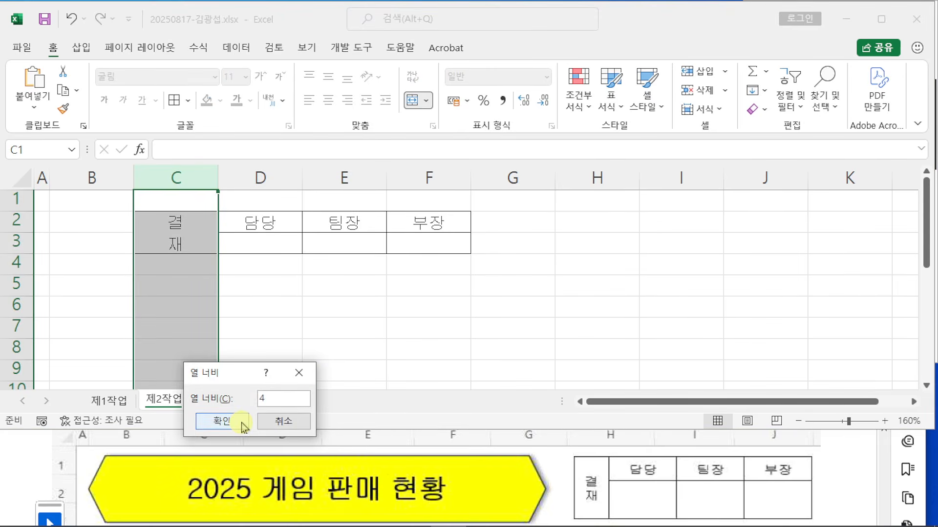
left_click(241, 424)
left_click_drag(237, 176, 386, 172)
right_click(386, 172)
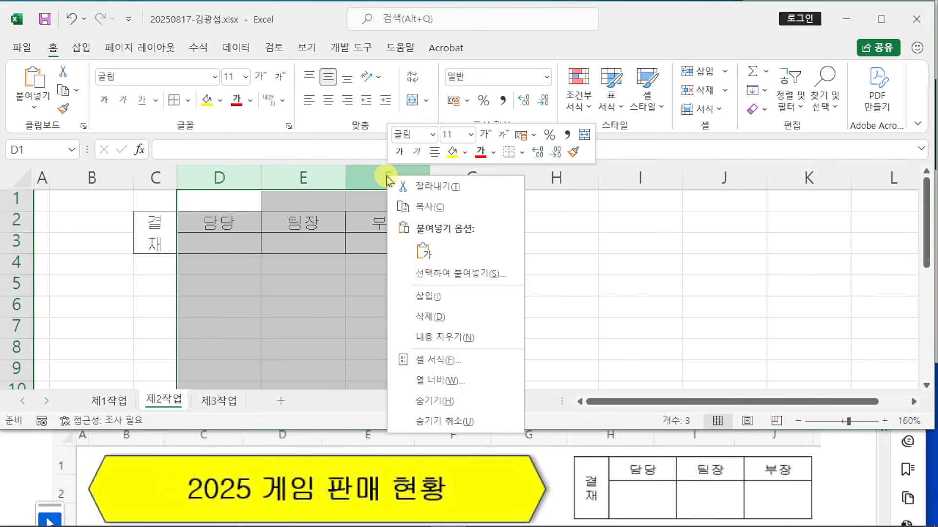
left_click(460, 361)
type("7.5")
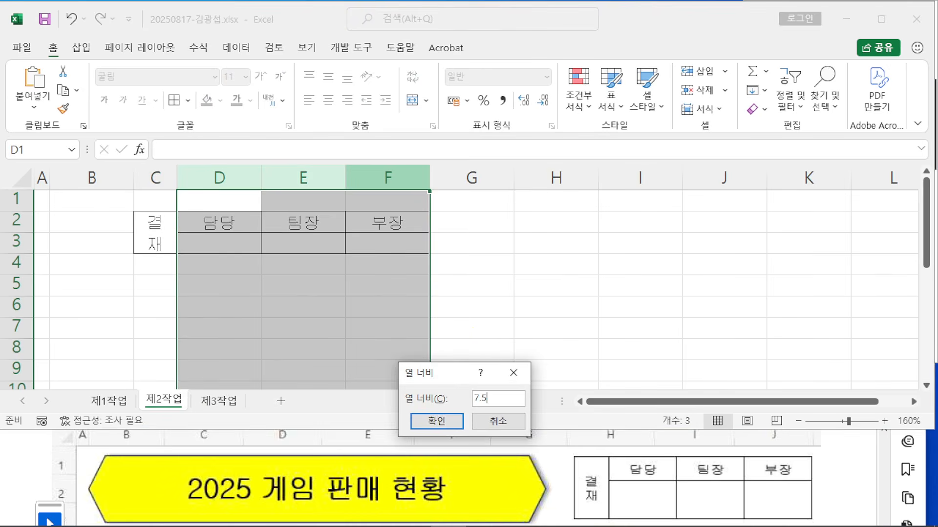
key("Return")
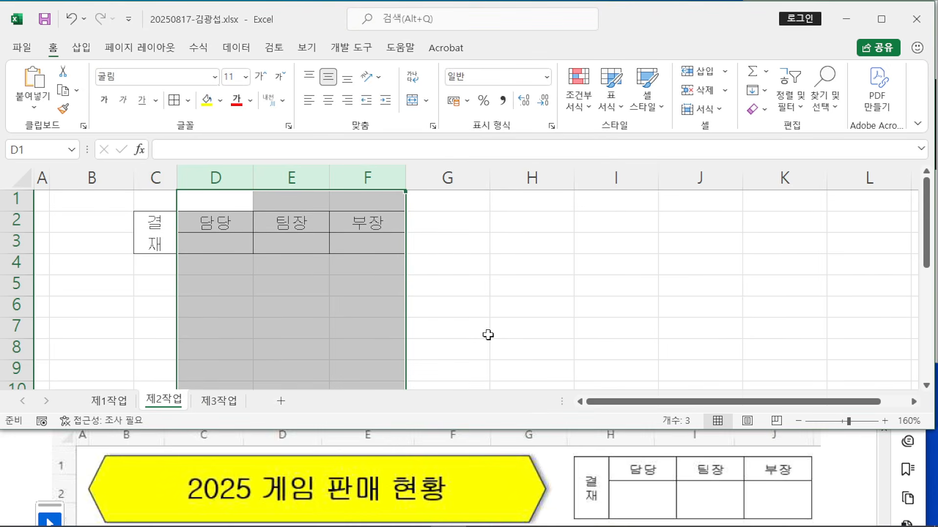
left_click(266, 295)
Step: Set row 2 height to 17.5 and row 3 height to 40
left_click(13, 220)
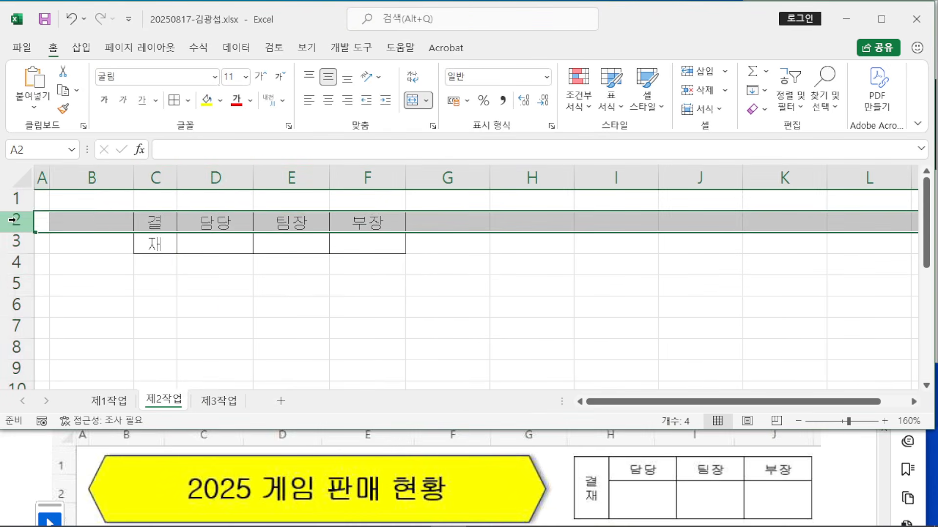
right_click(12, 220)
left_click(87, 422)
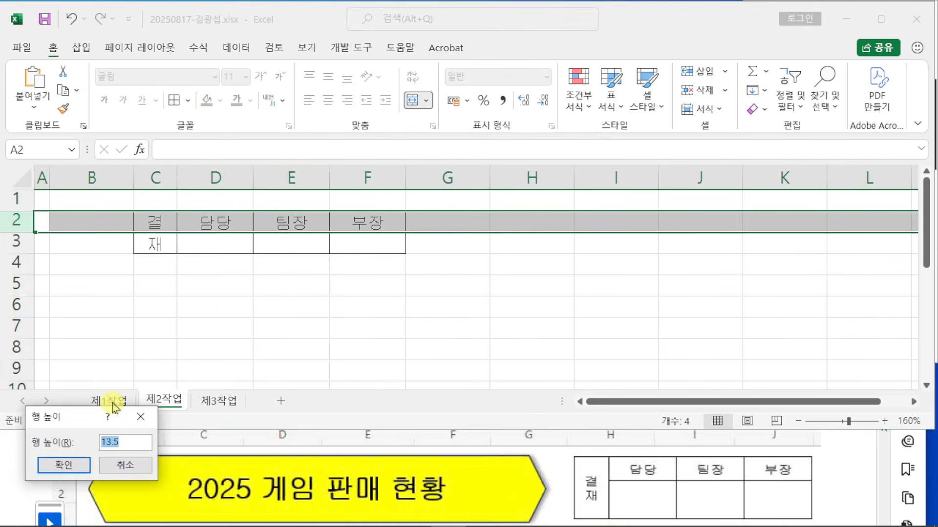
type("12")
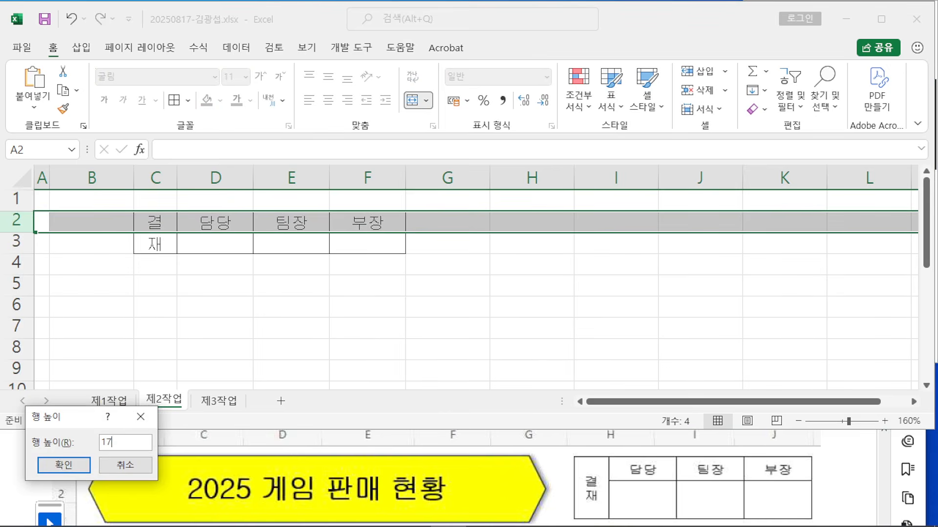
key("Return")
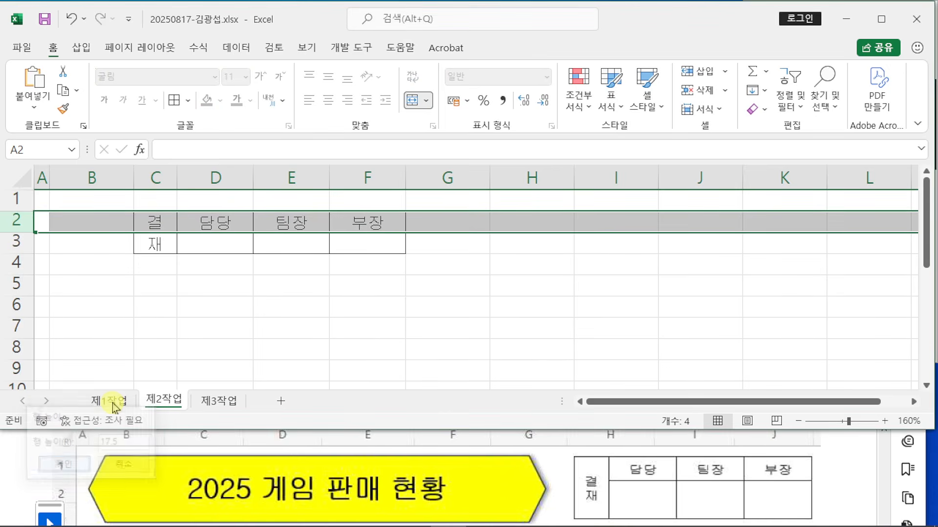
left_click(15, 252)
right_click(14, 251)
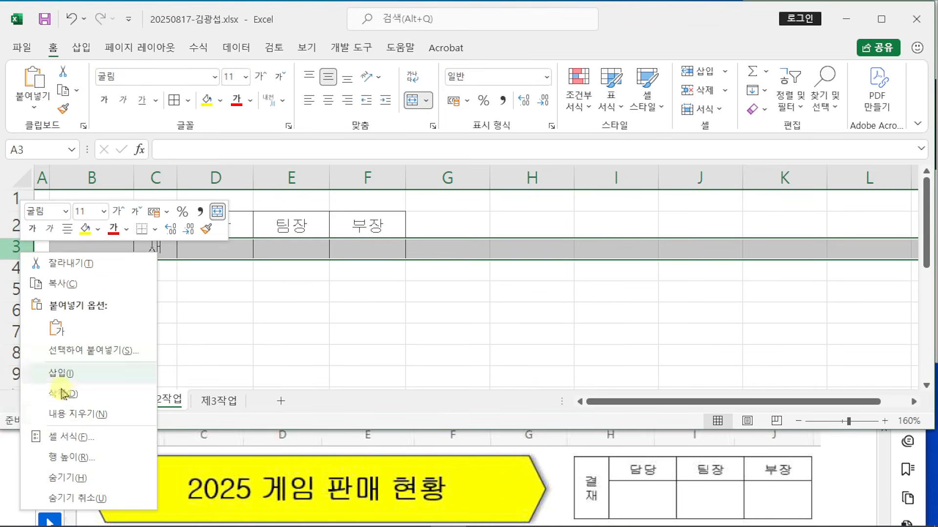
left_click(67, 455)
type("4")
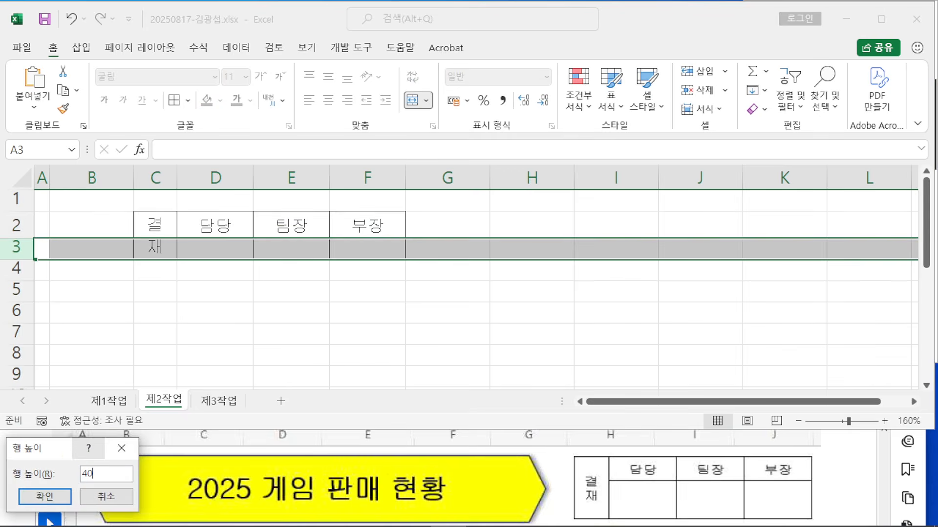
type("0")
key("Return")
left_click(247, 330)
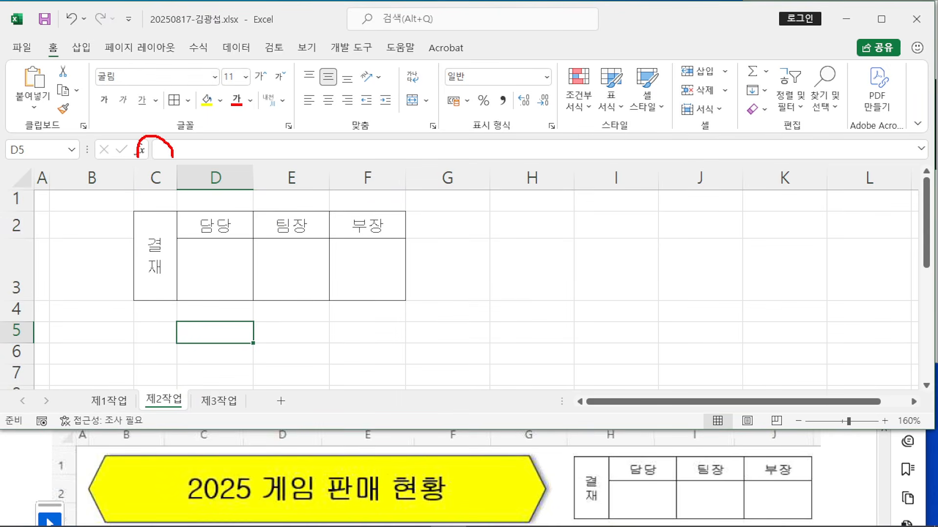
left_click_drag(159, 91, 147, 121)
left_click_drag(183, 155, 426, 158)
left_click_drag(415, 101, 410, 139)
left_click_drag(438, 100, 432, 123)
left_click_drag(34, 208, 33, 243)
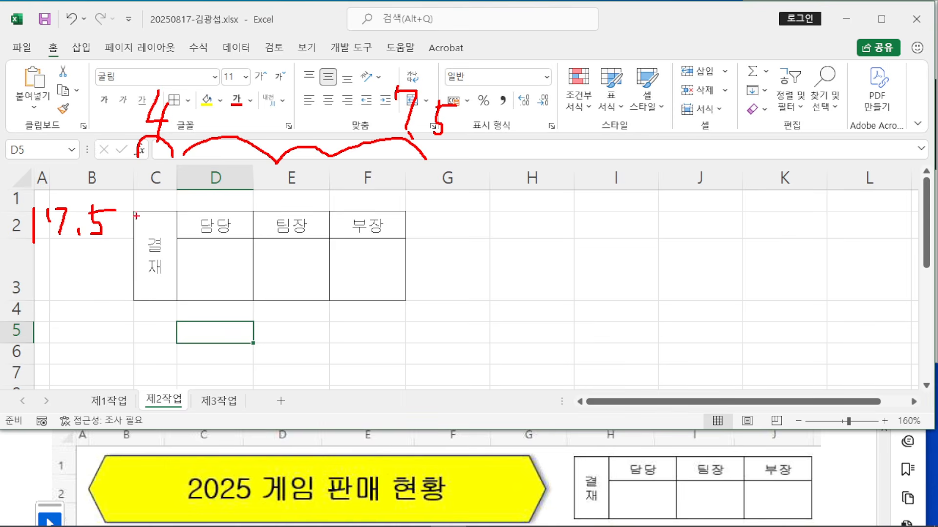
left_click_drag(129, 243, 107, 287)
left_click_drag(58, 264, 53, 322)
left_click_drag(83, 280, 79, 282)
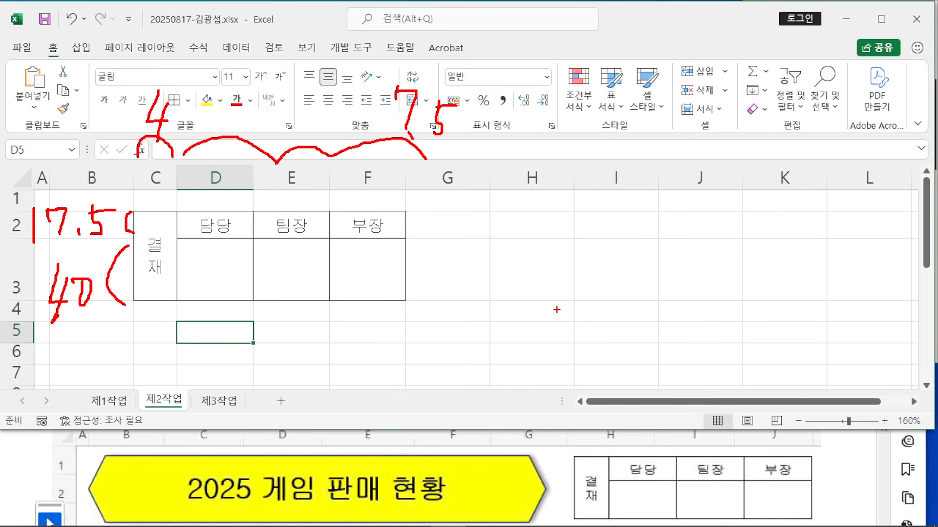
key("Escape")
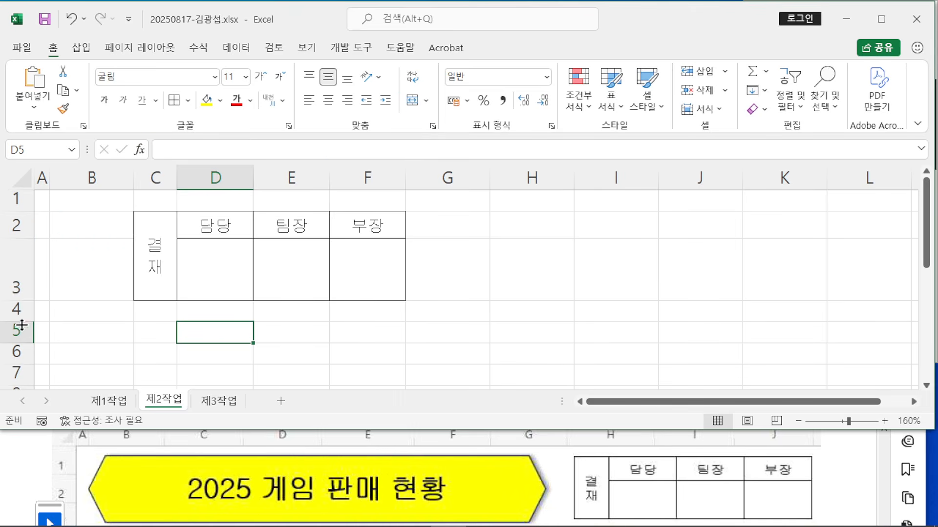
left_click_drag(151, 245, 398, 246)
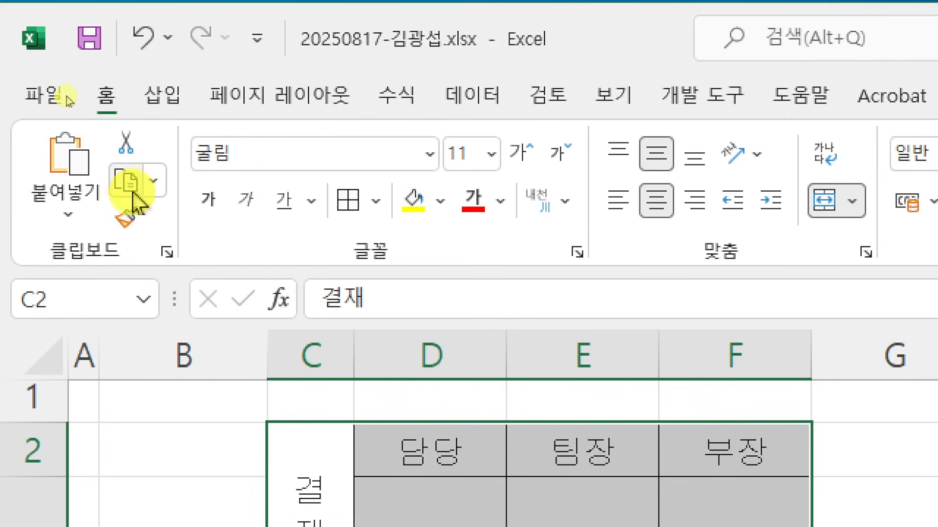
Step: Copy the approval box via 그림으로 복사 as shown on screen, then return to 제1작업
left_click(154, 182)
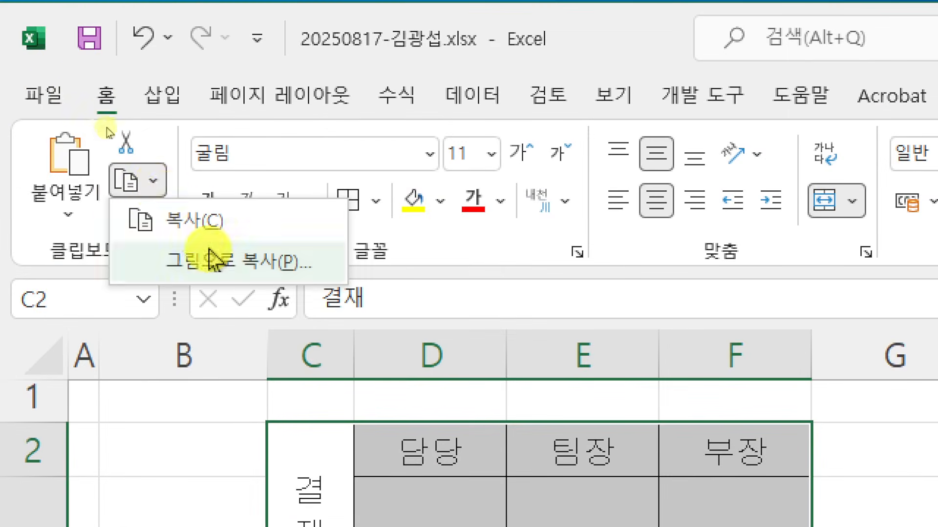
left_click(226, 276)
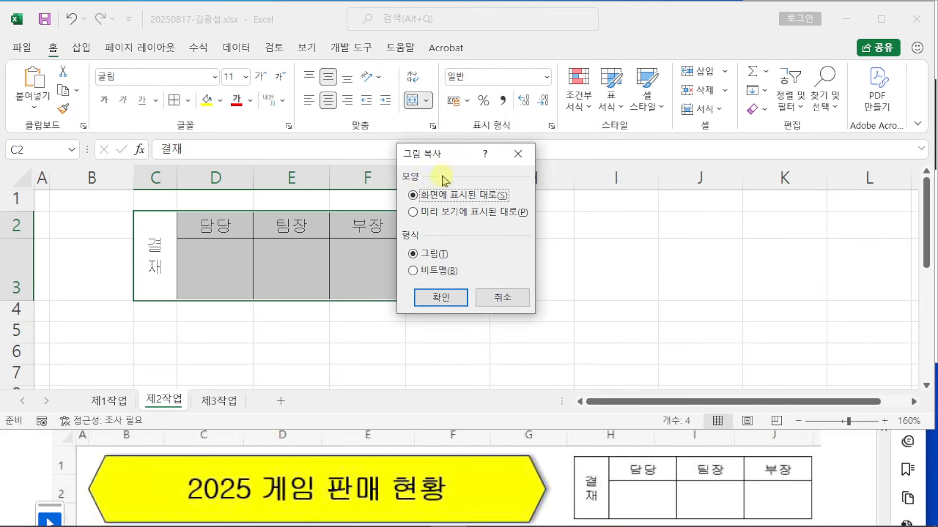
left_click_drag(903, 319, 807, 165)
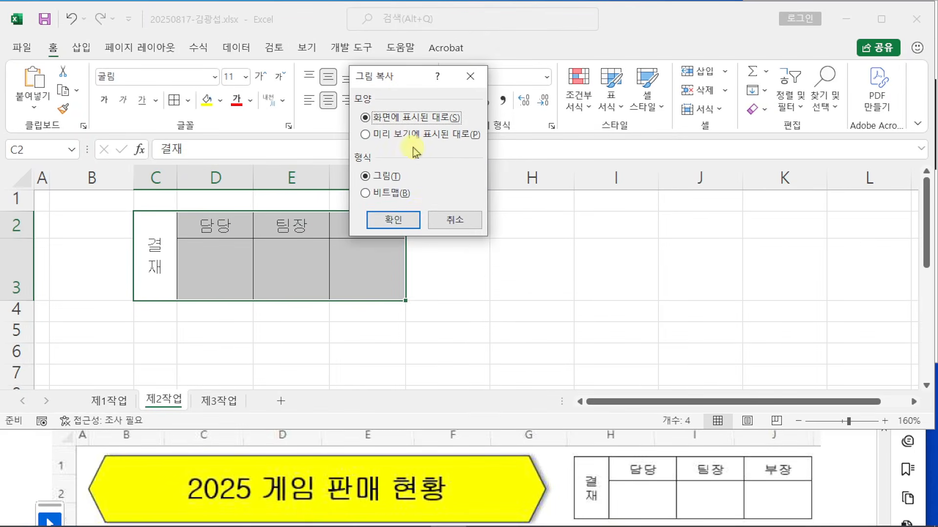
left_click(410, 219)
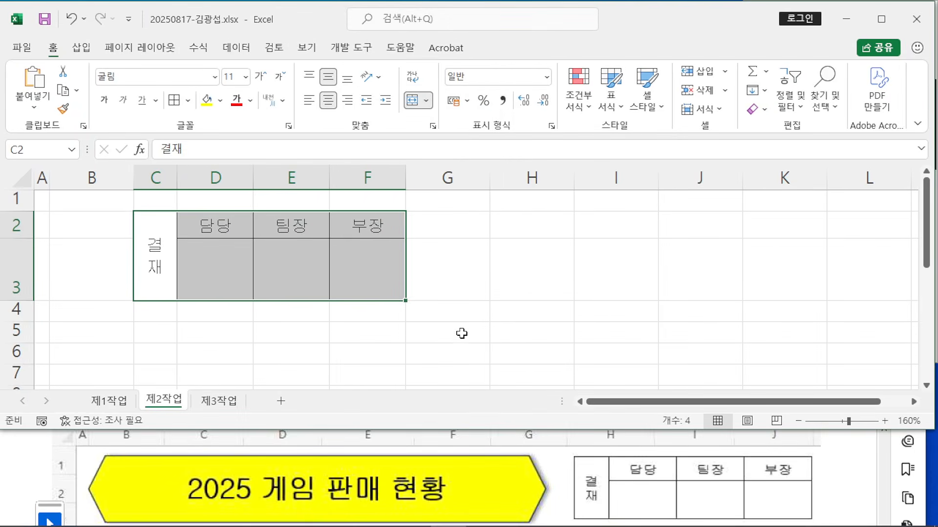
left_click(109, 401)
Step: Paste the 결재 approval box as a picture at H1 and stretch it to fit H1:J3 beside the title
left_click(547, 194)
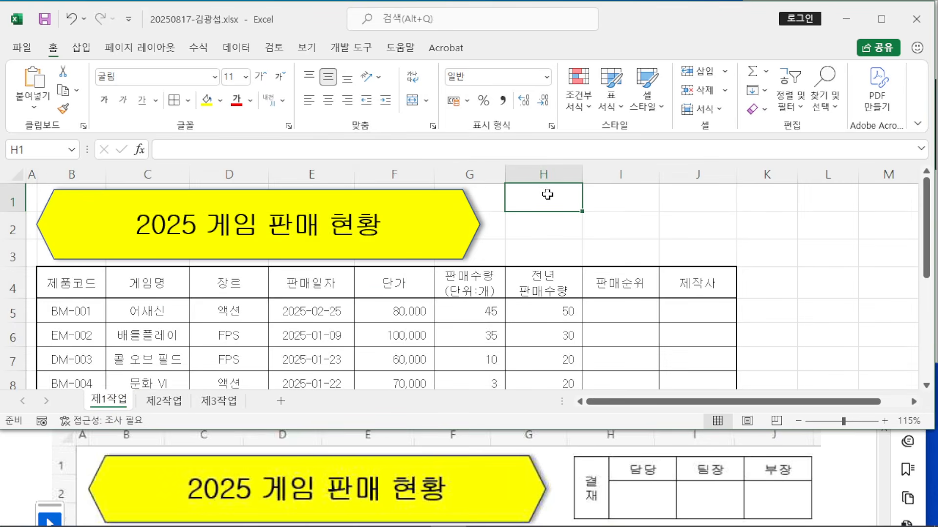
right_click(547, 194)
left_click(586, 192)
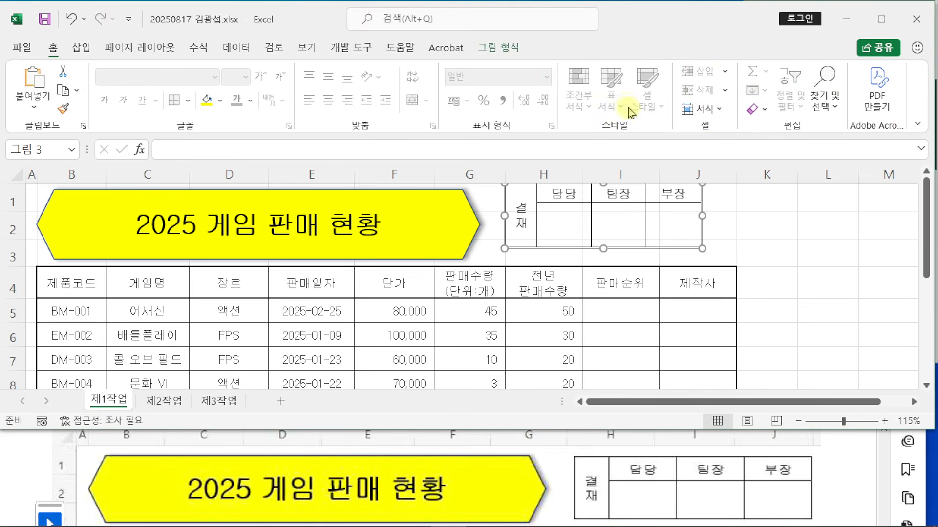
left_click_drag(673, 228, 708, 235)
scroll(855, 497, "down", 1)
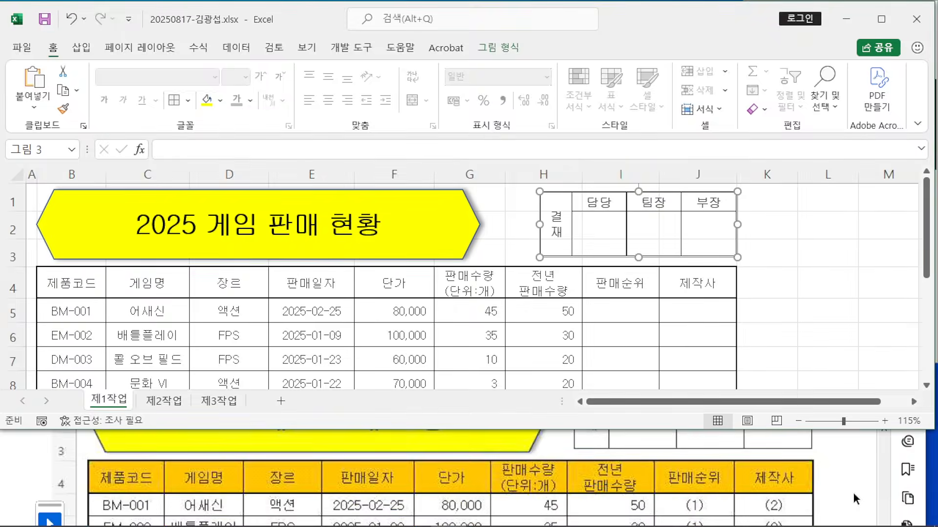
scroll(855, 498, "up", 1)
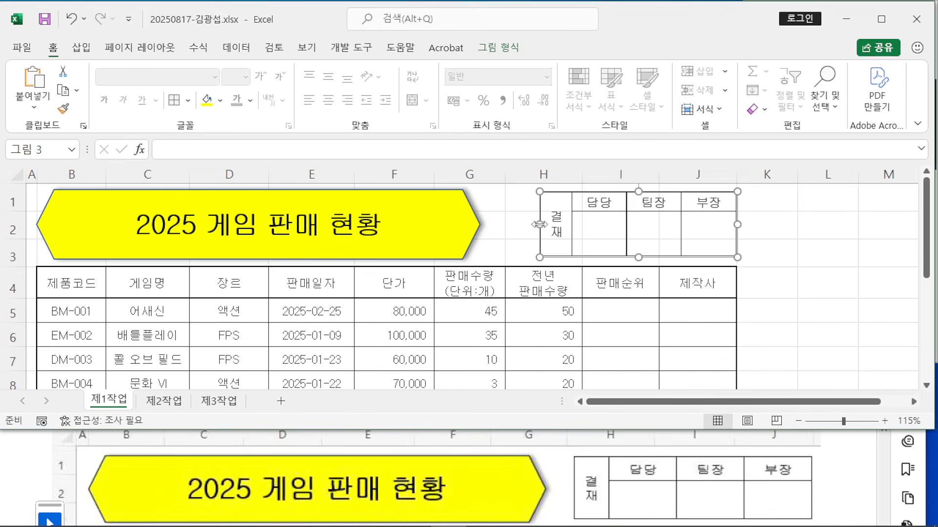
left_click_drag(539, 224, 511, 220)
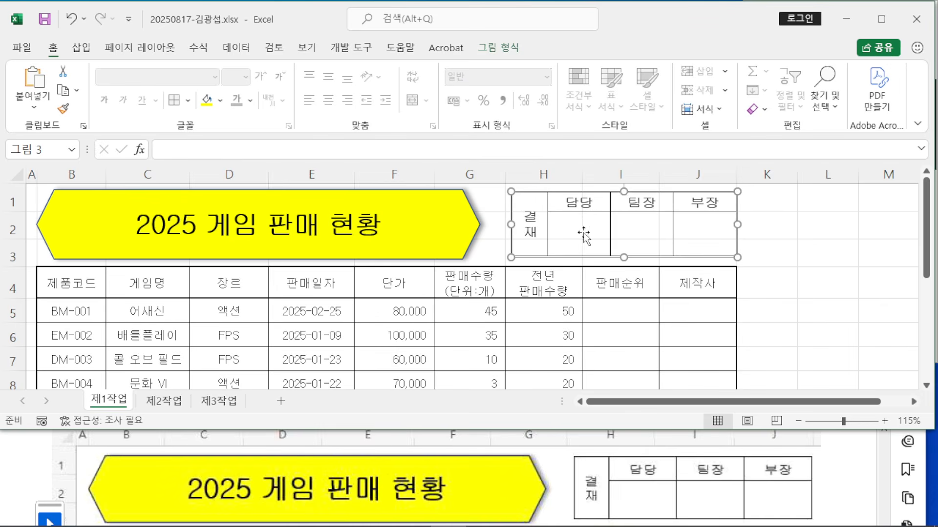
left_click(827, 282)
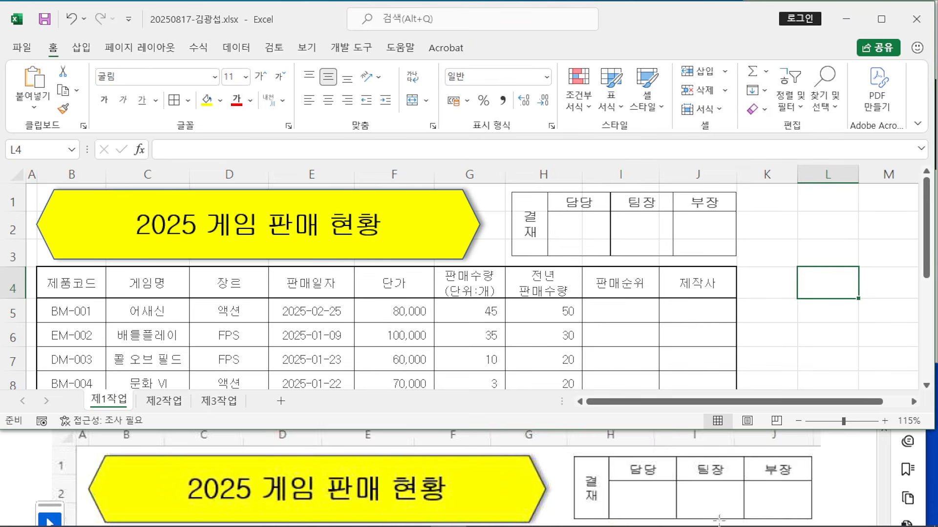
Step: On the 제2작업 sheet, delete columns C through F holding the original approval box
scroll(719, 519, "down", 10)
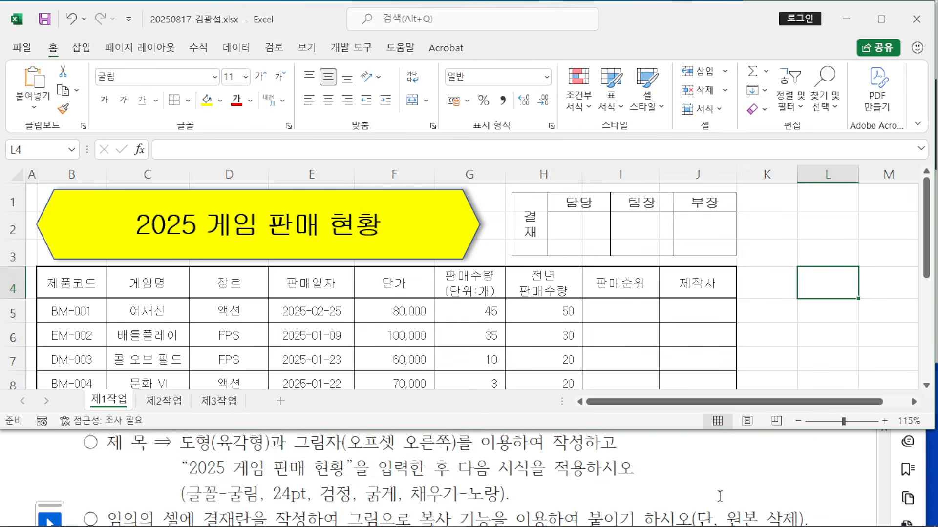
scroll(719, 497, "down", 1)
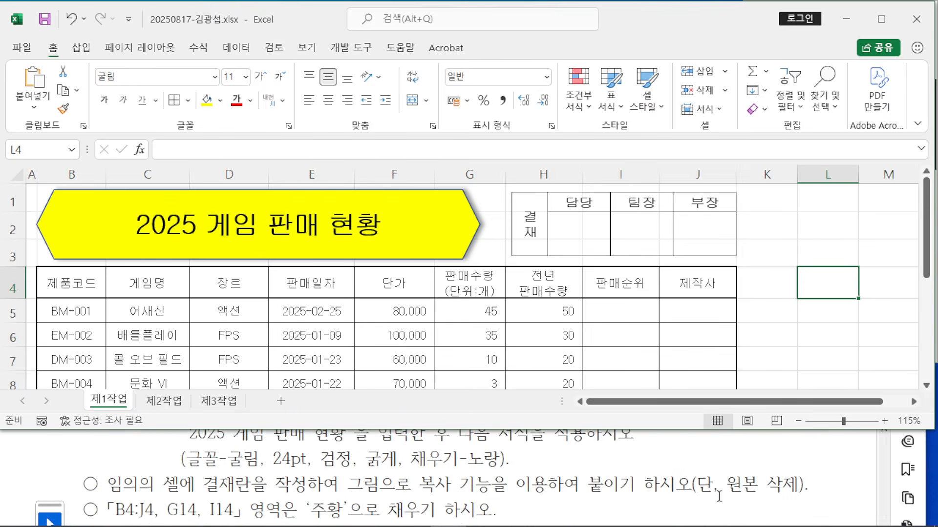
left_click(164, 400)
left_click_drag(146, 177, 384, 169)
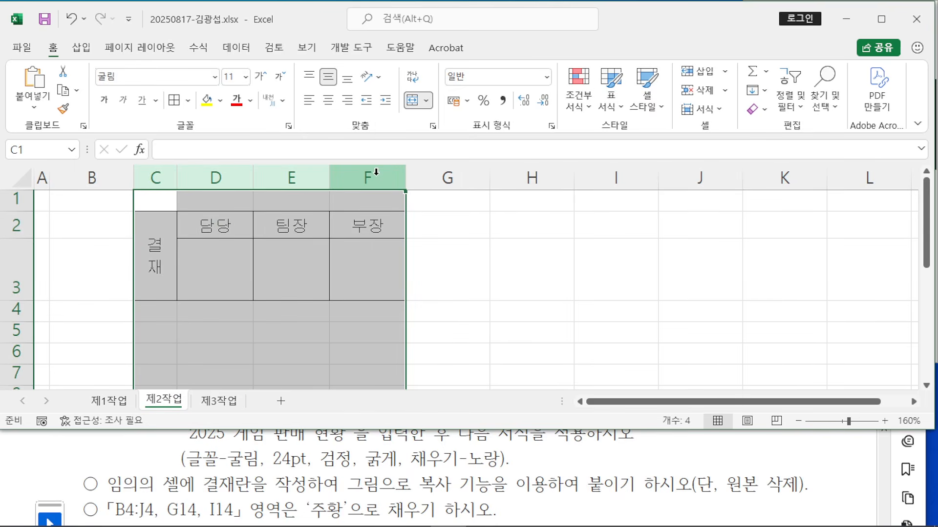
right_click(376, 172)
left_click(397, 315)
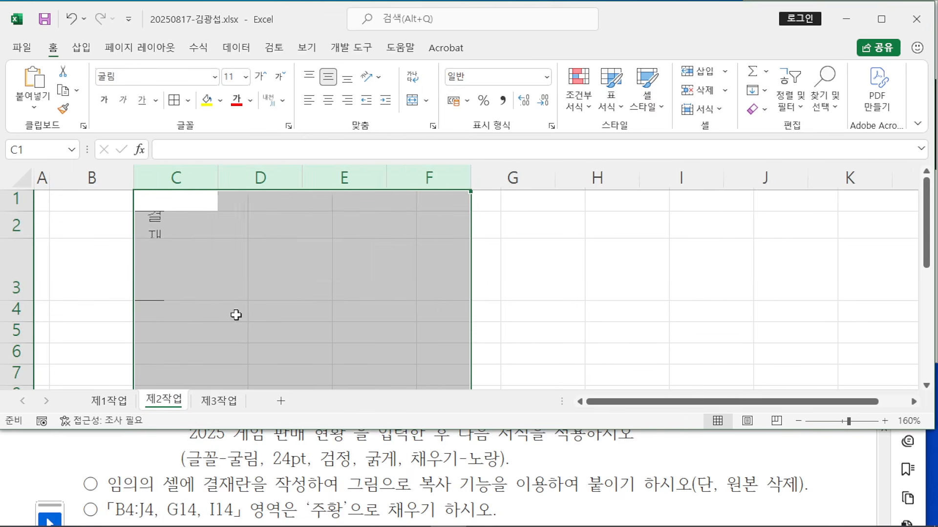
Step: Delete rows 2 and 3 on 제2작업, then go back to the 제1작업 sheet
left_click_drag(10, 222, 9, 250)
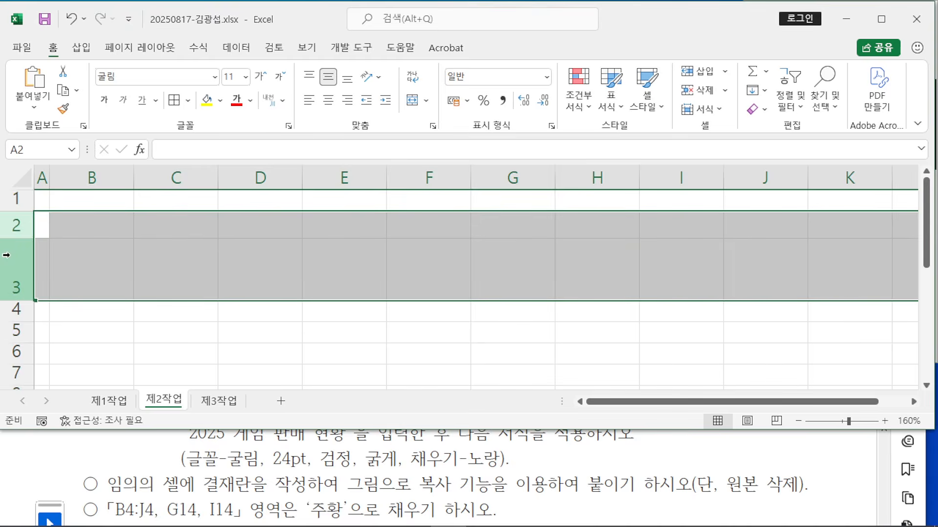
right_click(15, 276)
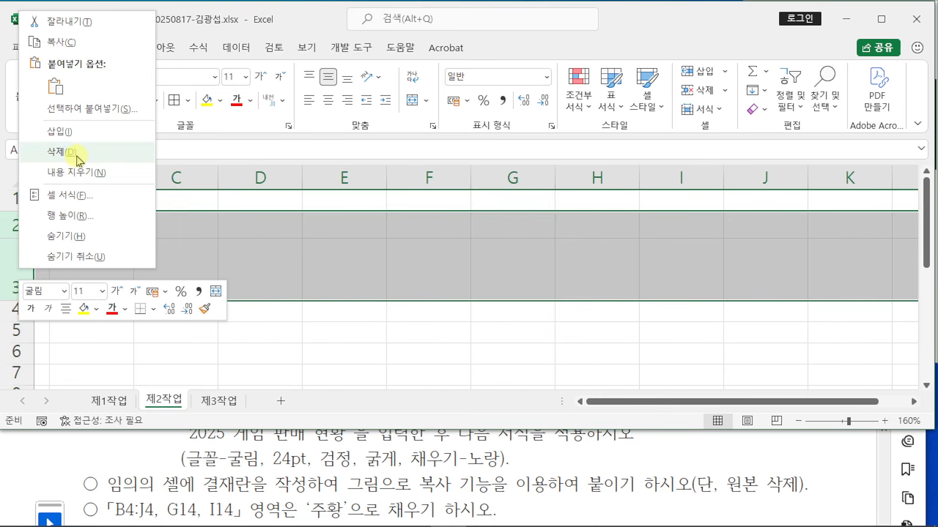
left_click(78, 150)
left_click(265, 281)
left_click(111, 400)
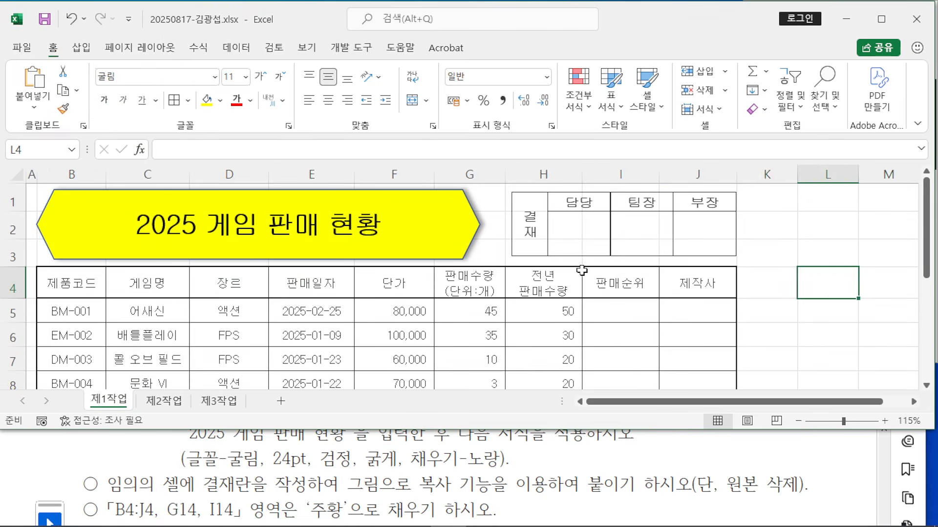
left_click(796, 285)
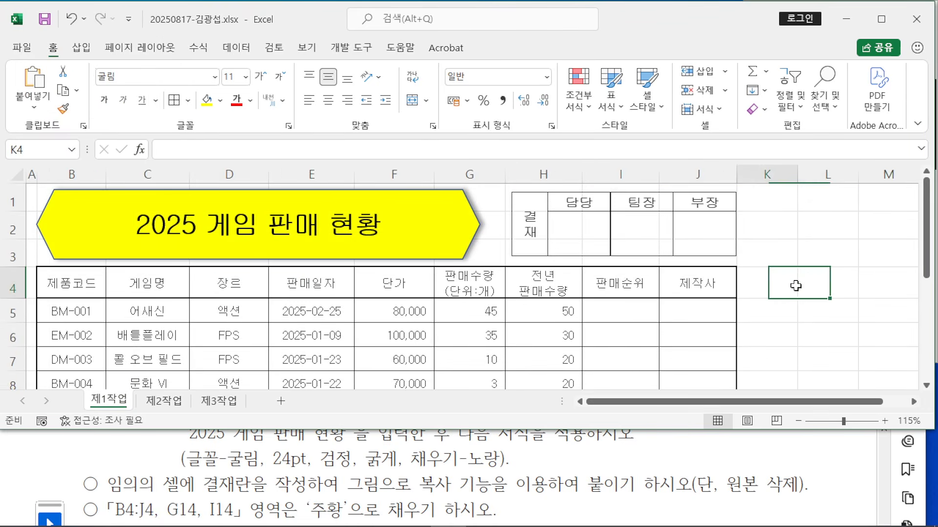
Step: Read the PDF's orange fill rule for the range B4:J4
left_click(814, 473)
scroll(814, 474, "down", 4)
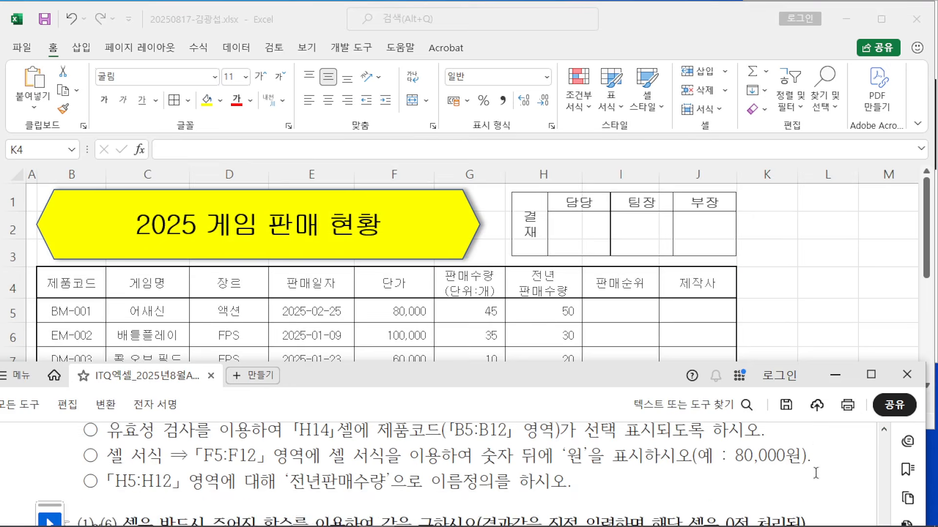
scroll(275, 469, "up", 1)
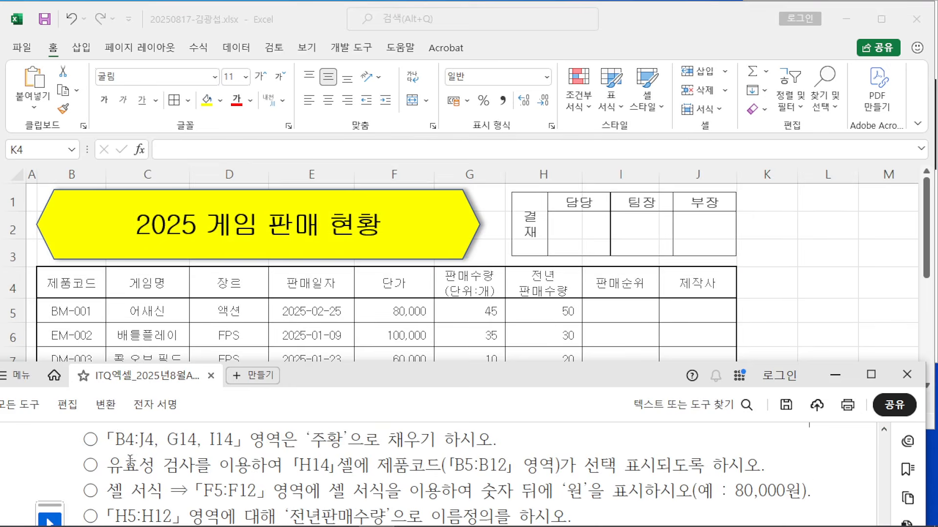
left_click_drag(139, 440, 445, 446)
scroll(221, 458, "up", 1)
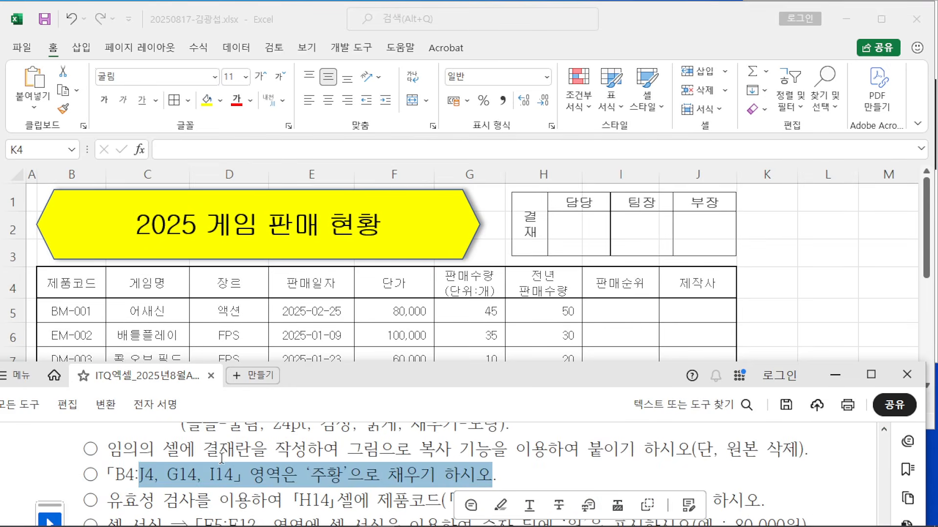
left_click(131, 472)
left_click_drag(115, 474, 154, 473)
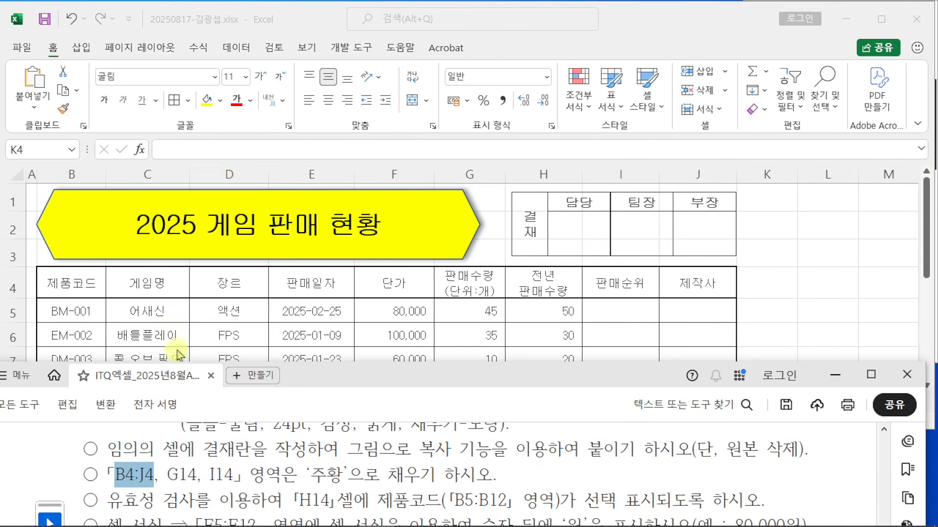
Step: Select the header row B4:J4 together with cells G14 and I14
left_click(104, 298)
left_click_drag(104, 298, 698, 279)
scroll(856, 292, "down", 2)
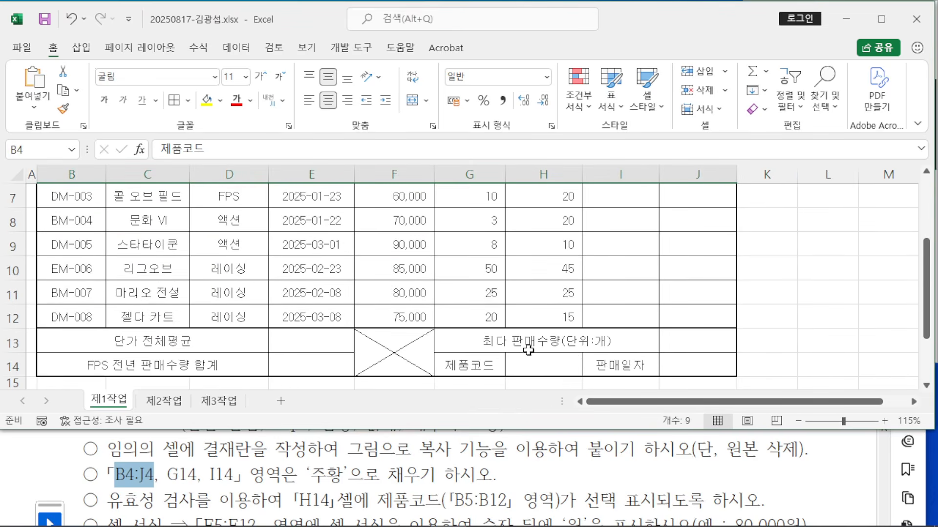
left_click_drag(489, 163, 649, 276)
mouse_move(535, 202)
left_mouse_down()
mouse_move(545, 240)
mouse_move(548, 220)
mouse_move(586, 213)
left_mouse_up()
left_click_drag(583, 245, 616, 248)
left_click_drag(418, 248, 477, 293)
key("Escape")
left_click(477, 364, "ctrl")
left_click(624, 370, "ctrl")
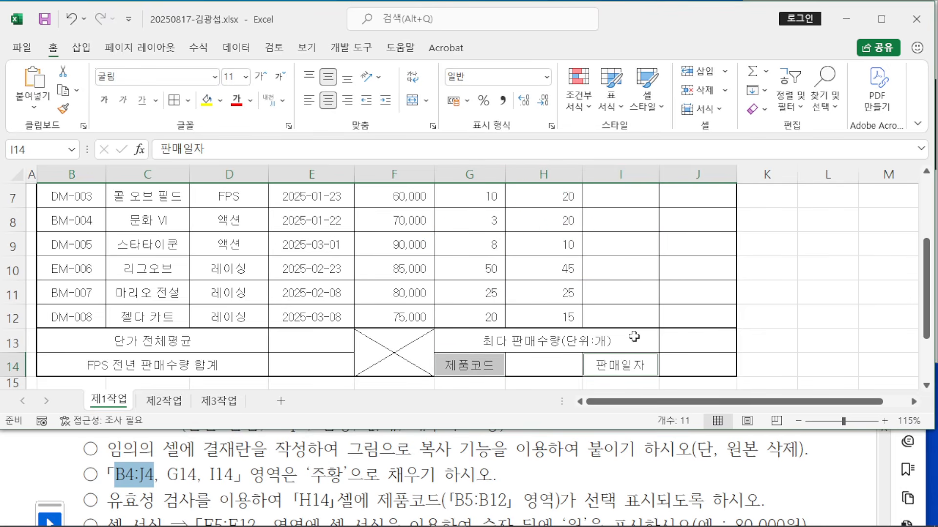
Step: Fill the selected cells orange and check the PDF instructions again
scroll(629, 335, "up", 2)
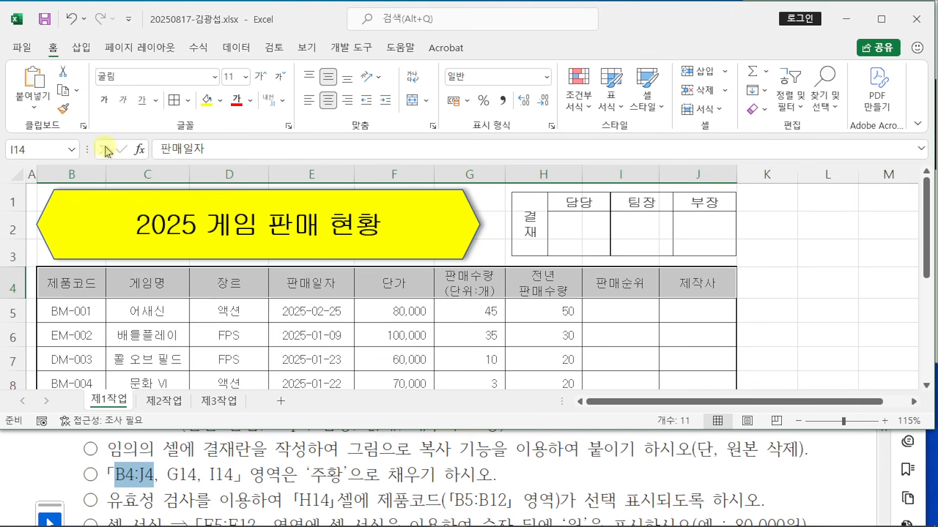
left_click(220, 101)
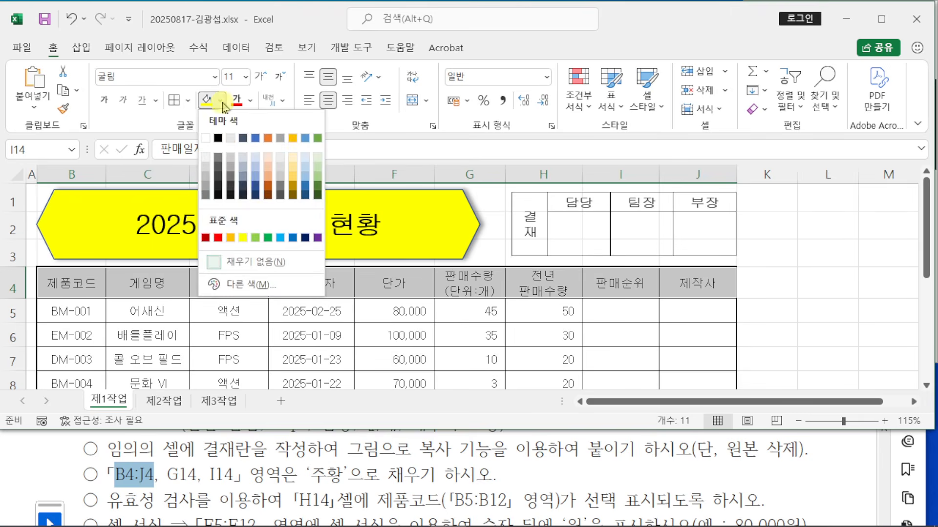
left_click(230, 237)
scroll(549, 346, "down", 3)
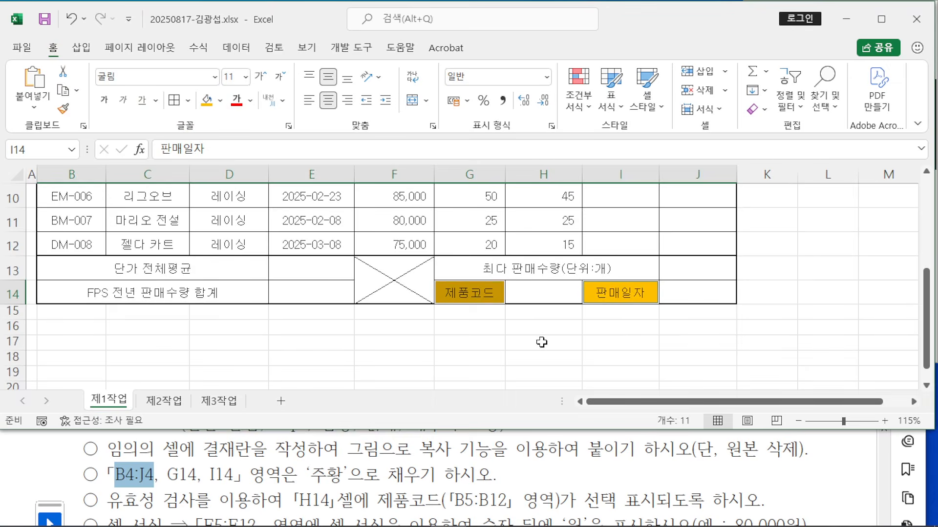
left_click(342, 476)
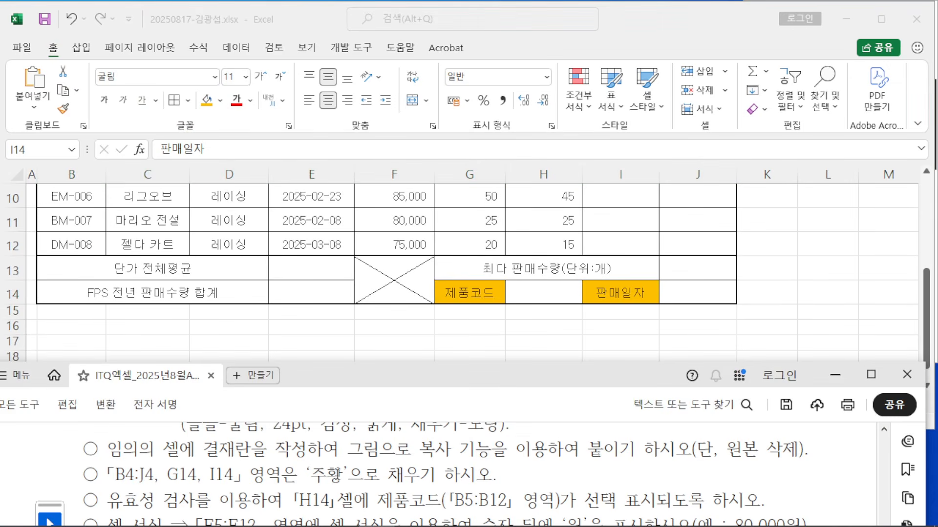
scroll(343, 476, "down", 1)
Step: Start a List-type data validation rule on cell H14
left_click_drag(108, 466, 283, 466)
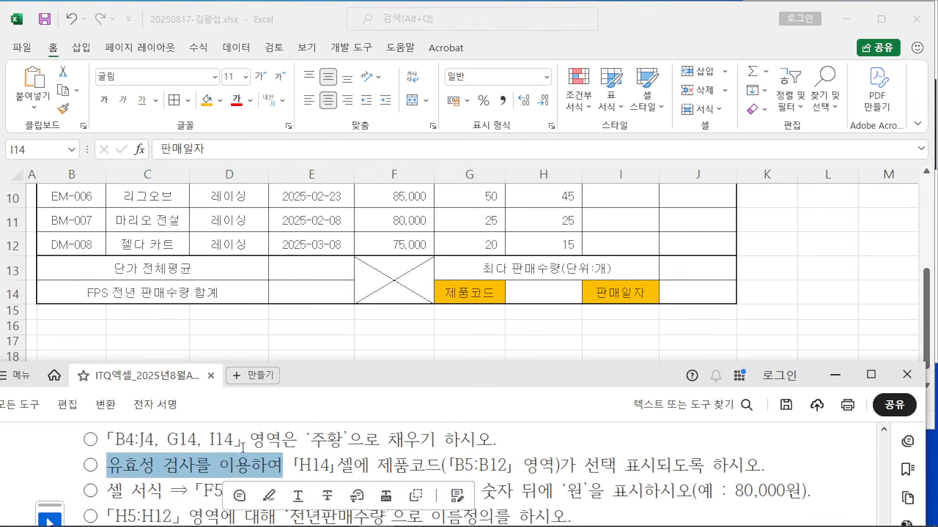
key("alt+Tab")
left_click(536, 294)
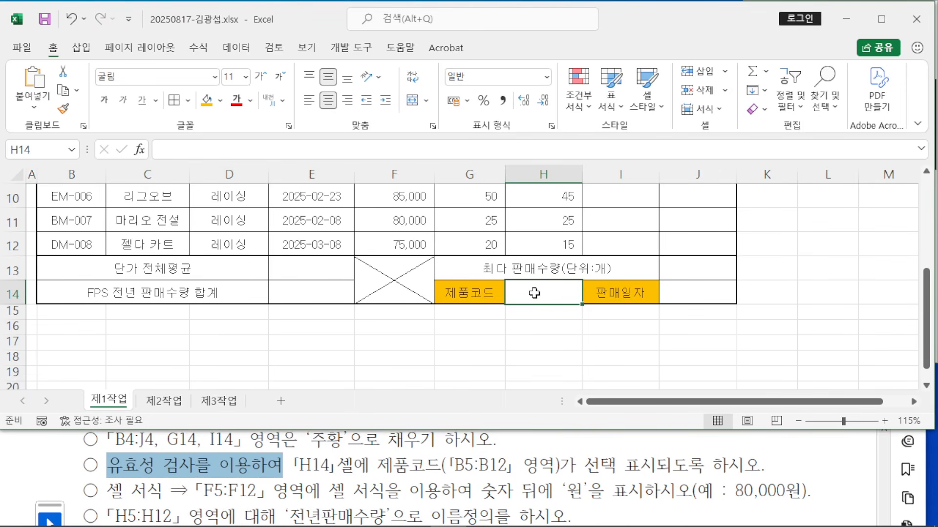
left_click(234, 48)
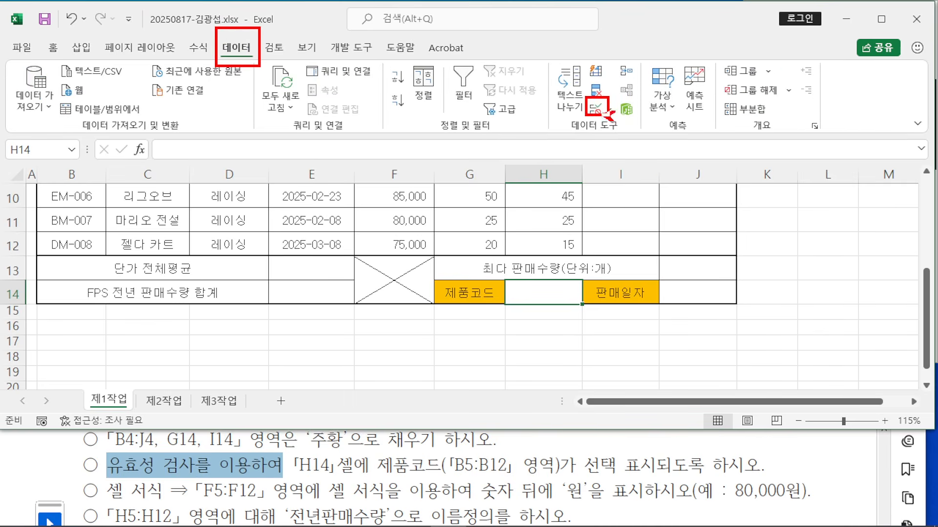
left_click(596, 112)
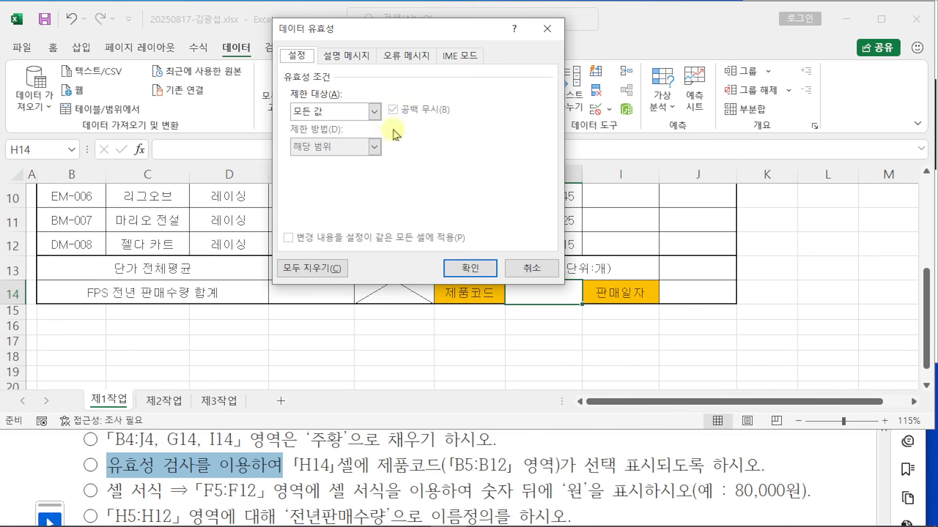
left_click(375, 111)
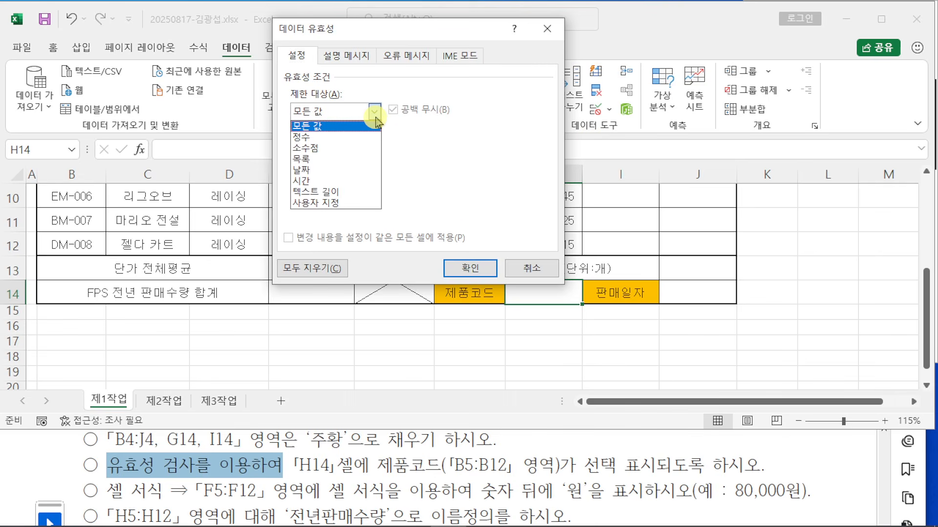
left_click(367, 160)
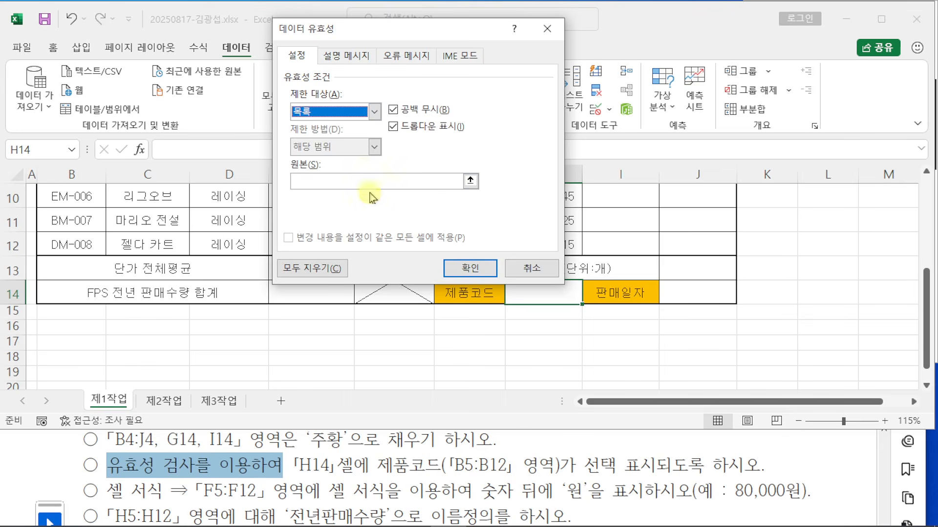
Step: Set the list source to $B$5:$B$12, confirm, and choose BM-001 from H14's drop-down
left_click(353, 184)
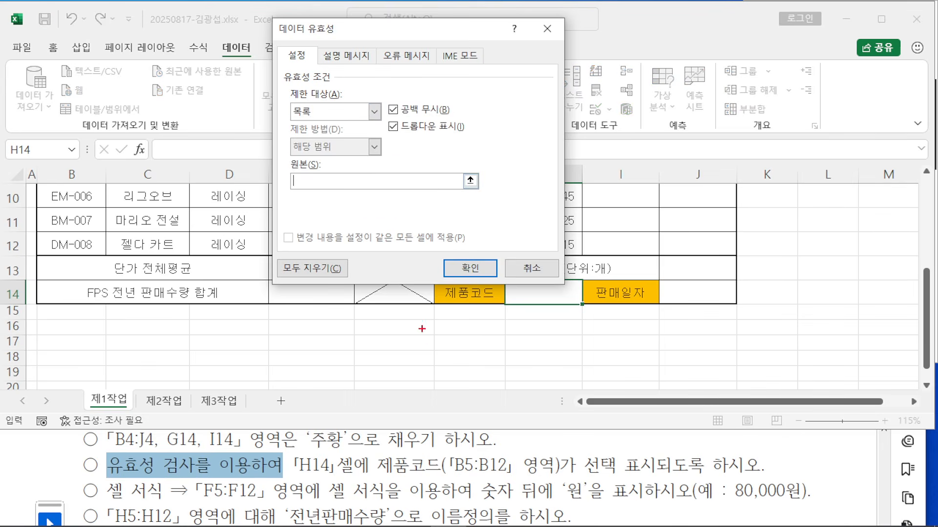
mouse_move(443, 445)
left_mouse_down()
mouse_move(536, 487)
mouse_move(520, 479)
left_mouse_up()
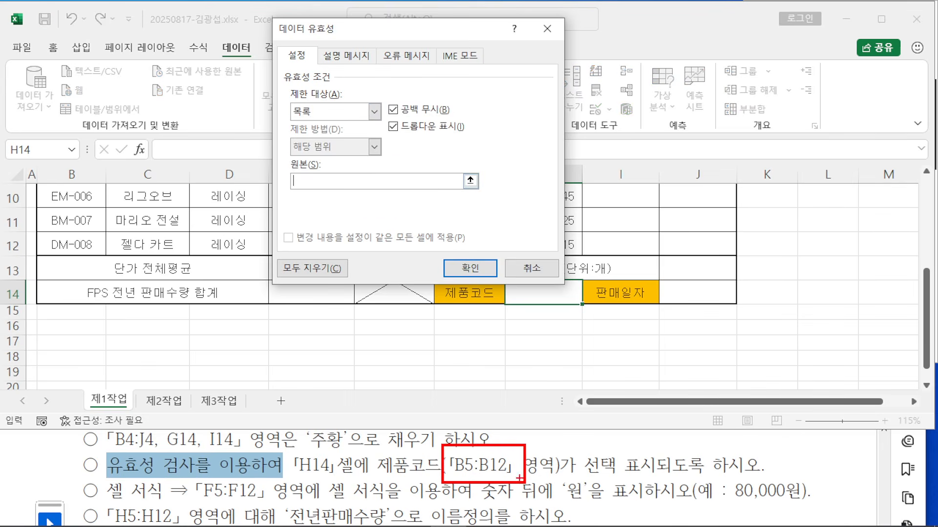
left_click_drag(490, 448, 603, 358)
key("Escape")
scroll(232, 341, "up", 3)
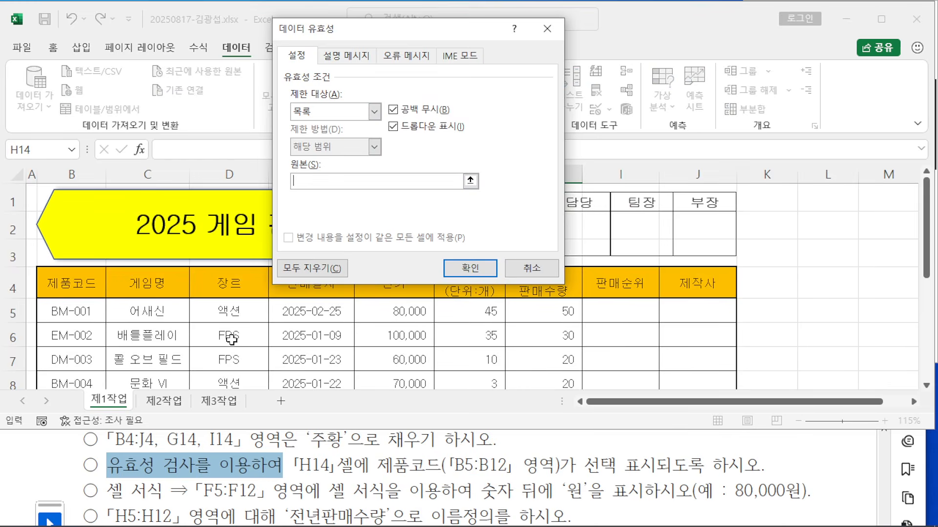
scroll(184, 312, "down", 1)
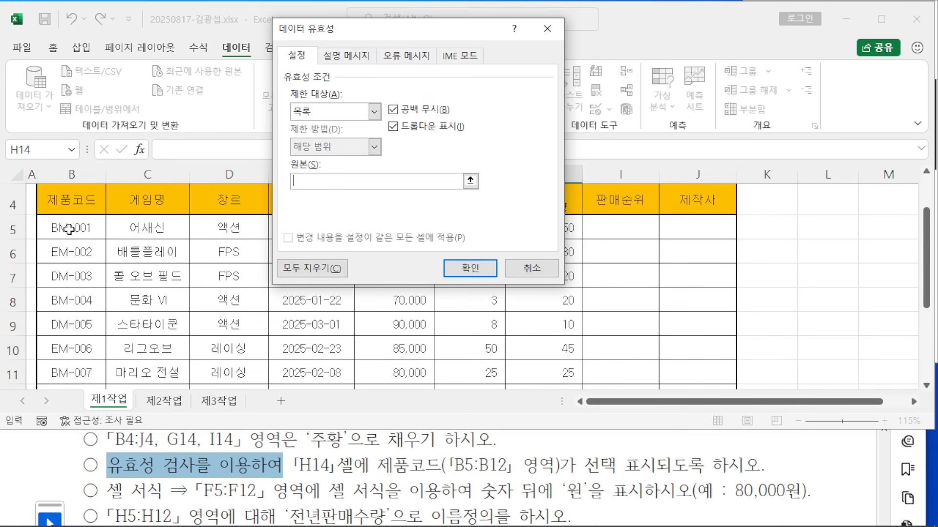
left_click_drag(69, 229, 68, 317)
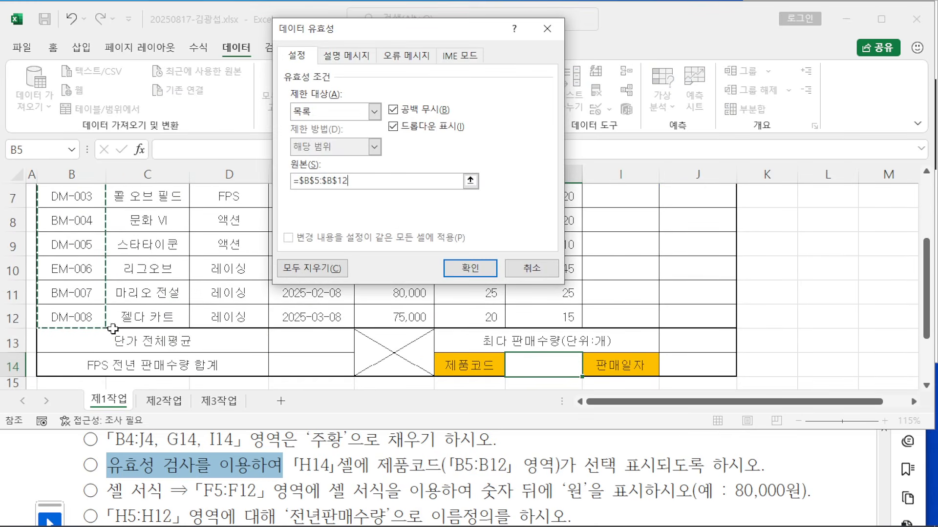
left_click(472, 268)
left_click(589, 370)
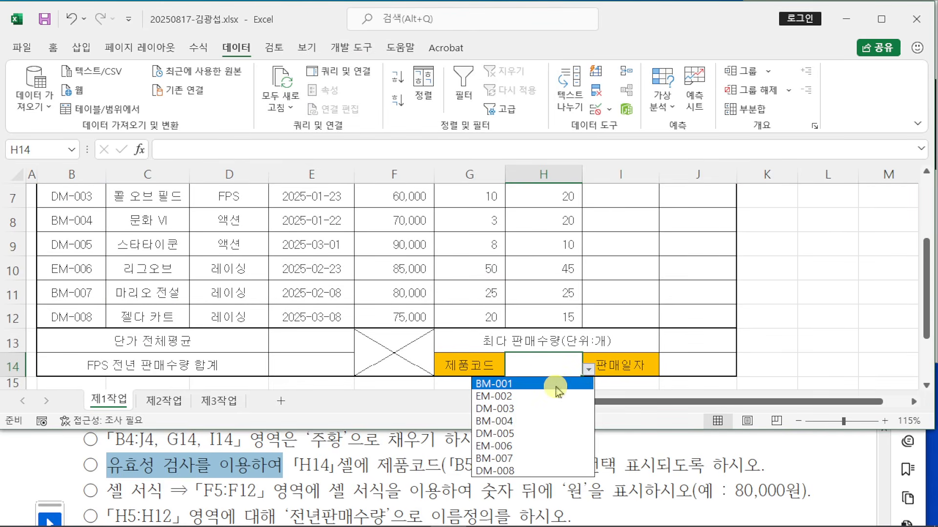
left_click(558, 388)
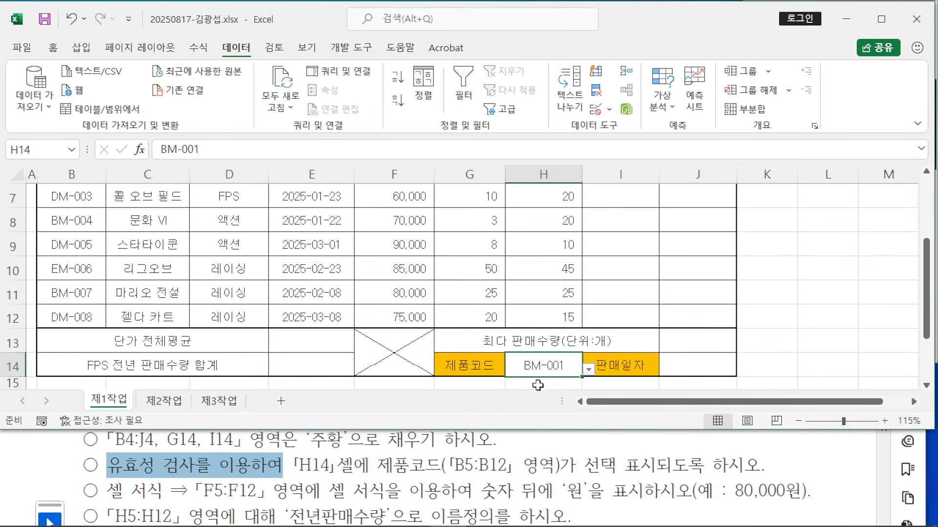
left_click(807, 345)
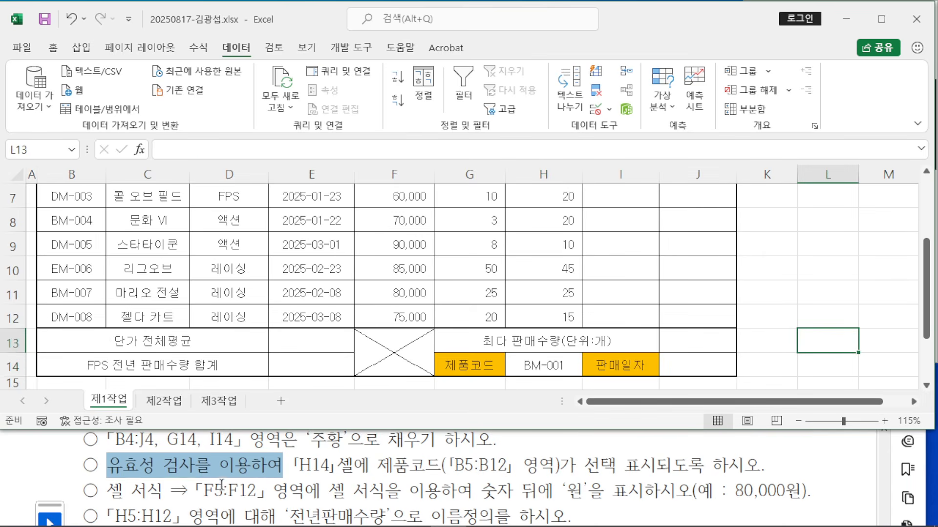
Step: Select the 단가 values F5:F12 and bring up their context menu
scroll(253, 481, "down", 1)
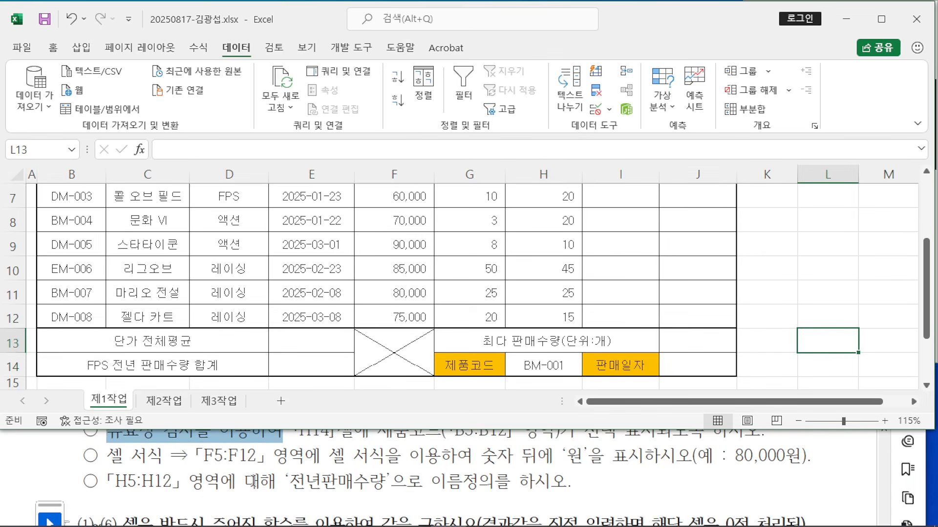
scroll(253, 481, "up", 1)
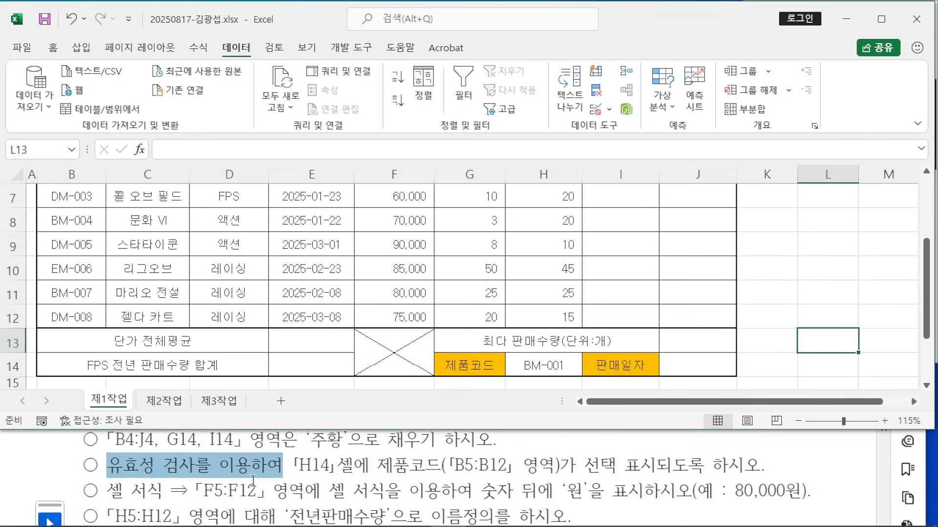
left_click(784, 304)
scroll(655, 296, "up", 2)
scroll(615, 283, "down", 1)
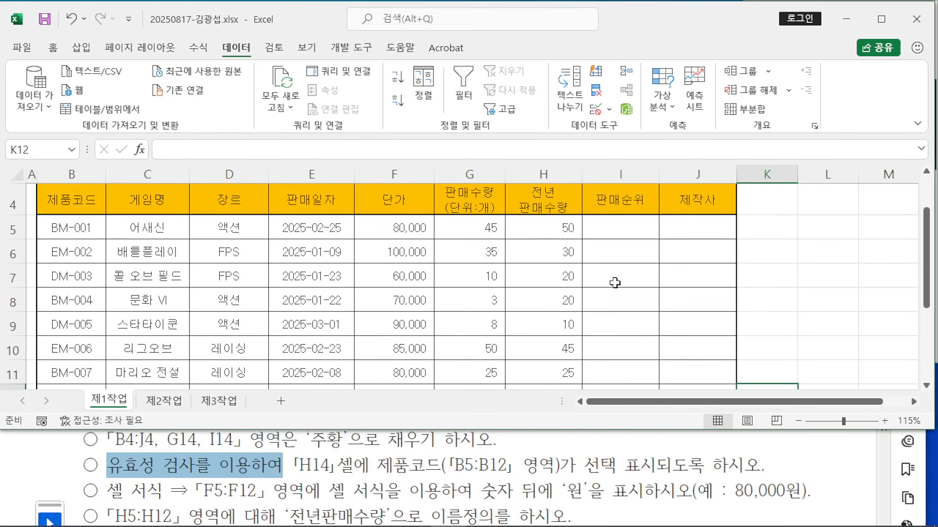
left_click_drag(385, 228, 404, 284)
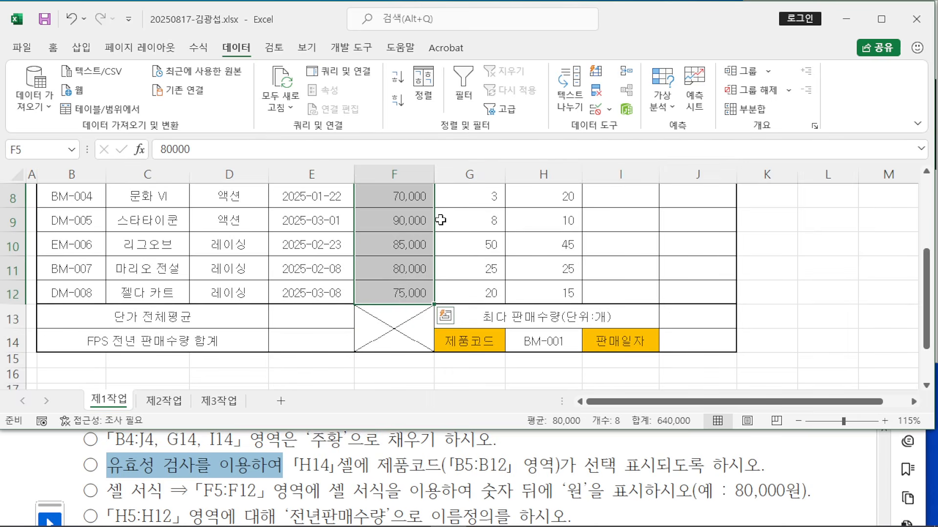
scroll(414, 205, "up", 1)
scroll(413, 205, "up", 2)
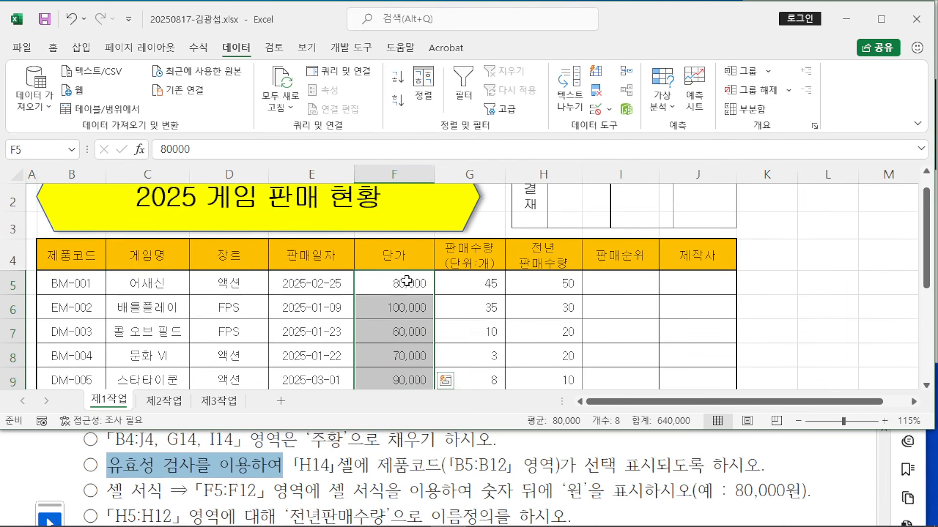
scroll(400, 295, "down", 2)
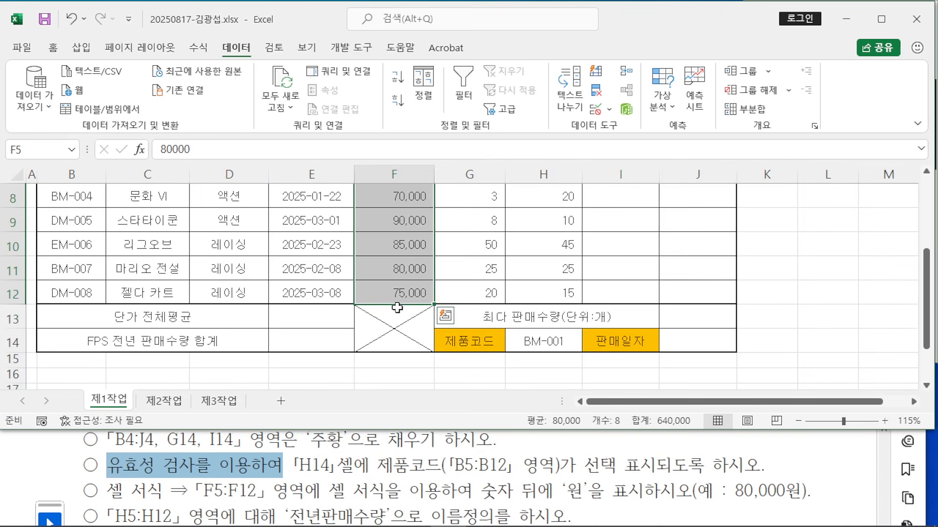
right_click(403, 220)
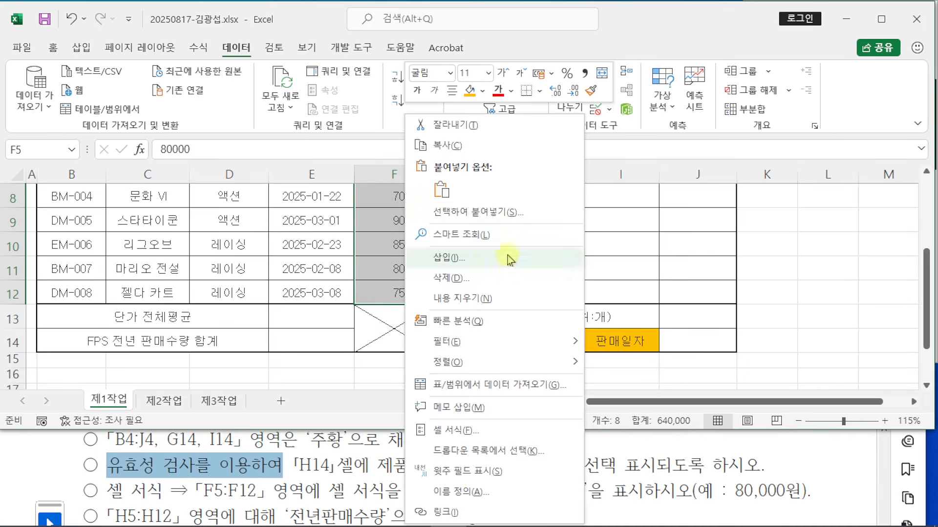
Step: Apply the custom format #,##0"원" to F5:F12 so prices read like 80,000원
left_click(524, 432)
left_click_drag(463, 134, 566, 22)
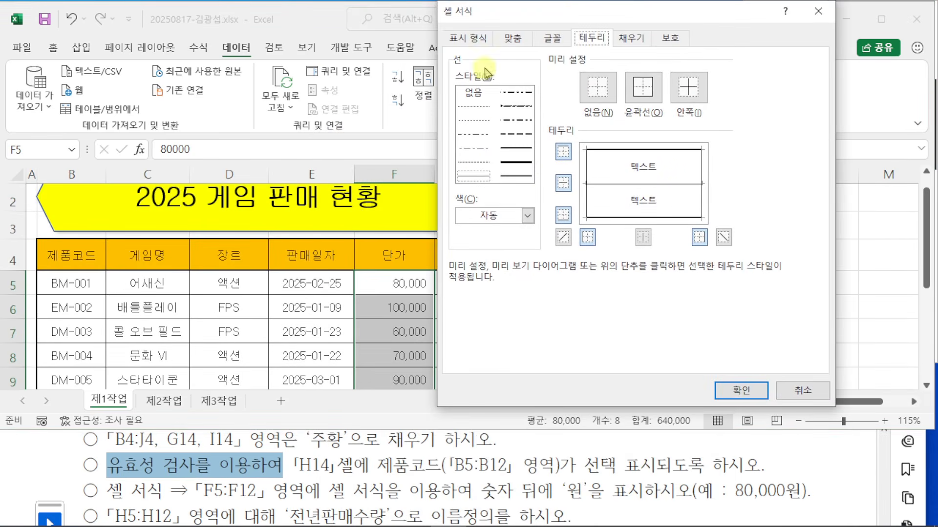
left_click(467, 38)
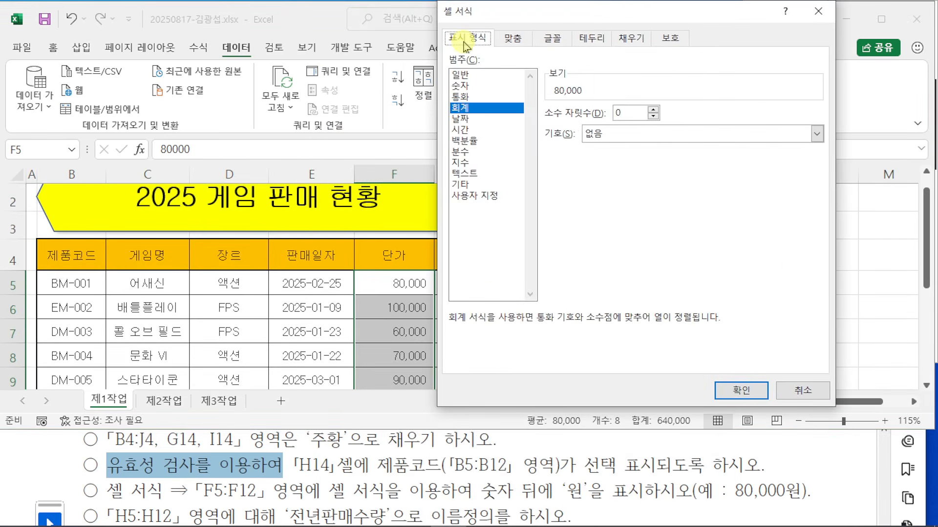
left_click(467, 195)
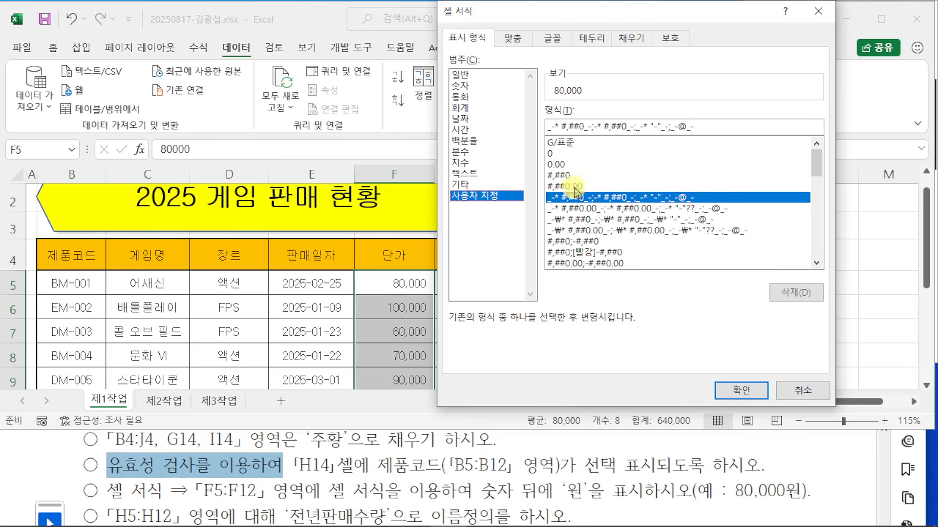
left_click(560, 175)
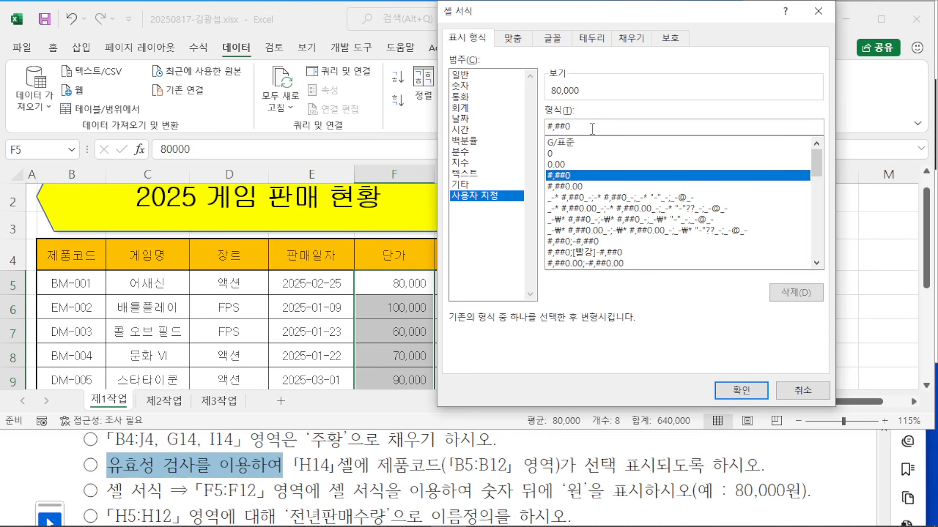
type("\"원")
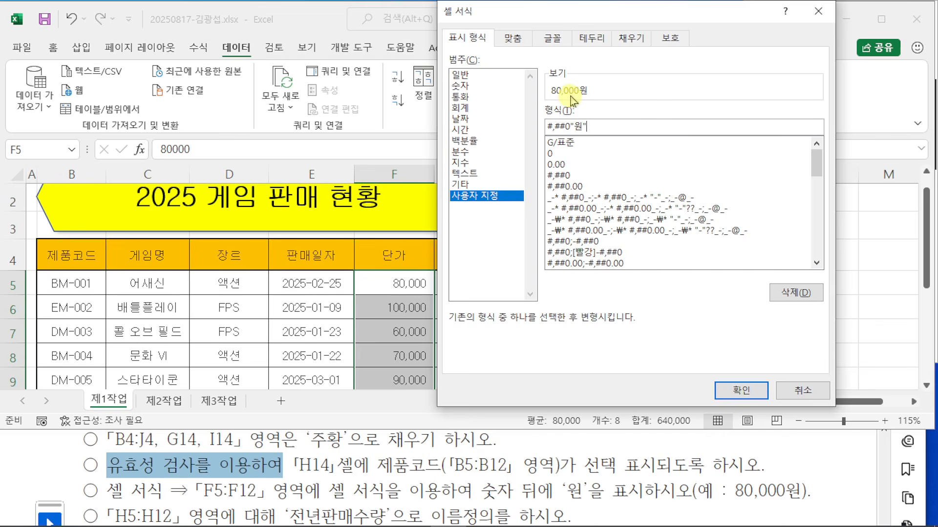
left_click(754, 394)
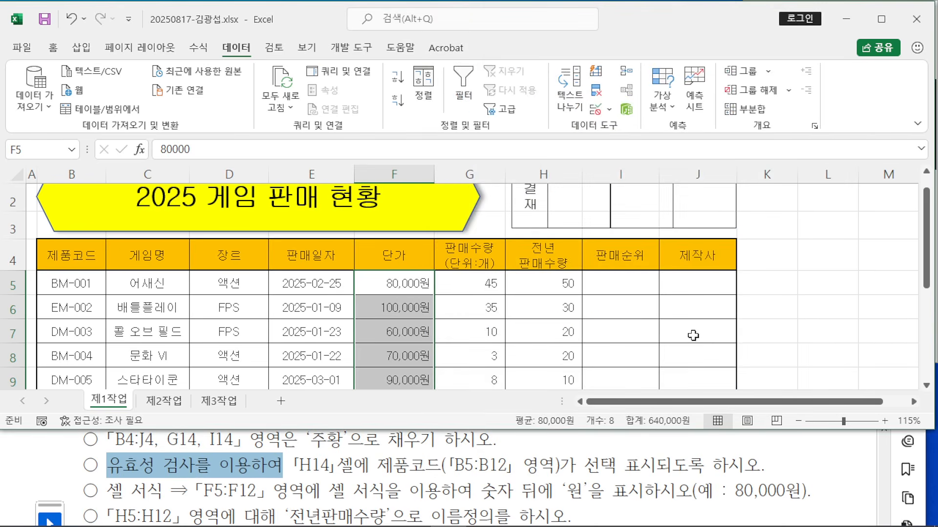
Step: Name the range H5:H12 전년판매수량, verify it, and maximize the workbook window
left_click(812, 476)
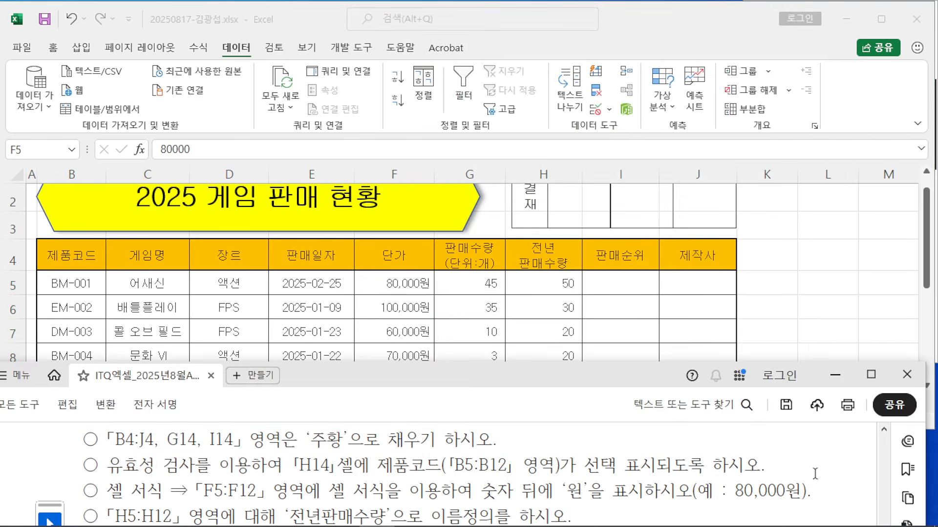
scroll(814, 470, "down", 1)
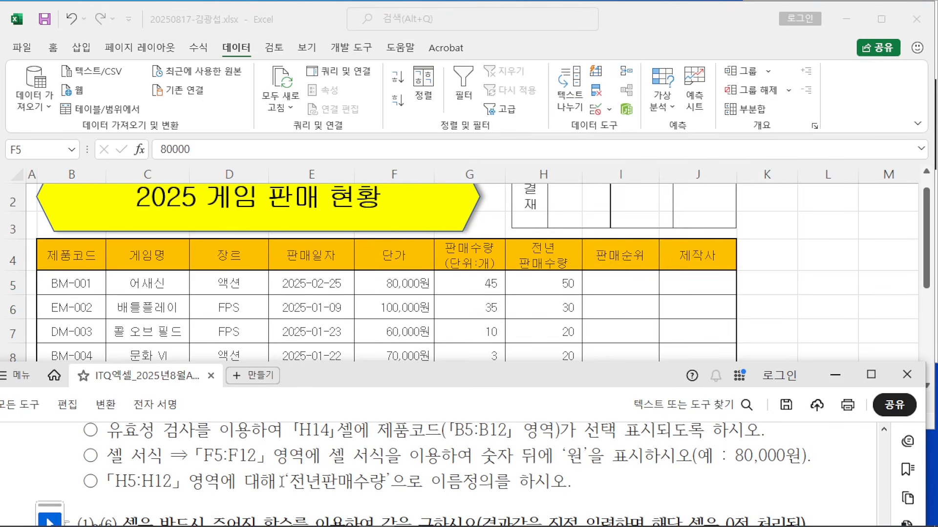
left_click(807, 297)
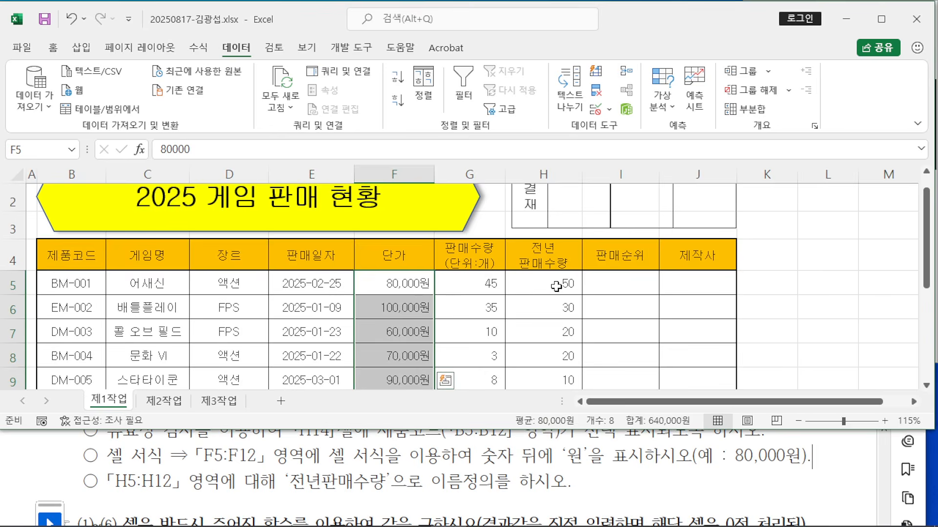
left_click_drag(557, 286, 541, 321)
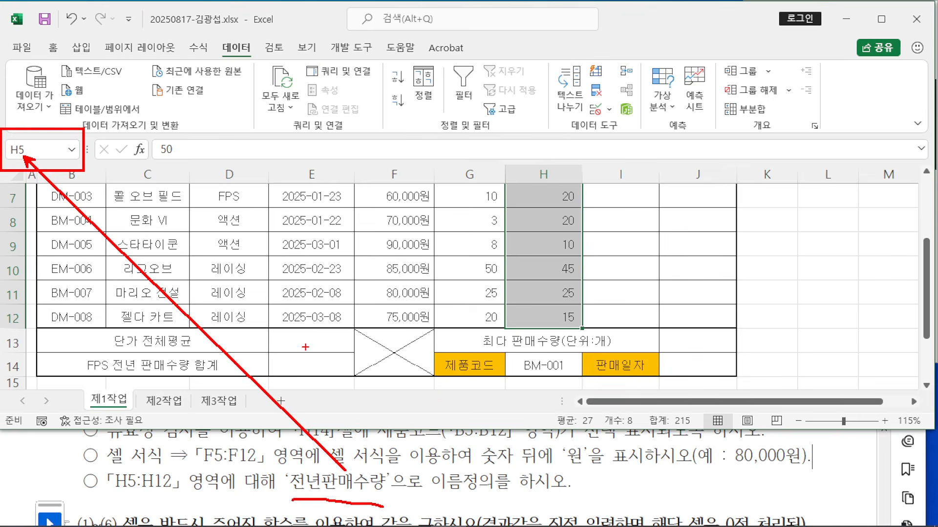
left_click(69, 153)
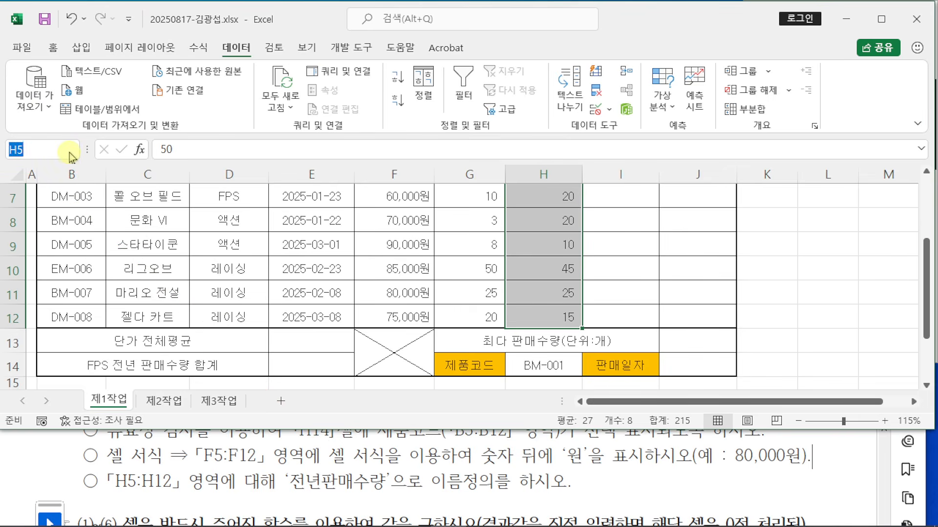
type("전년판매")
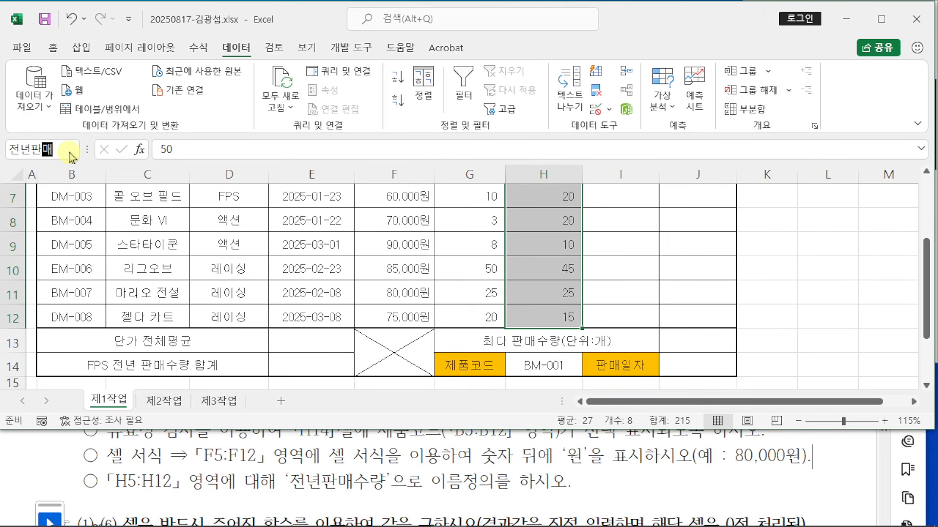
type("수량")
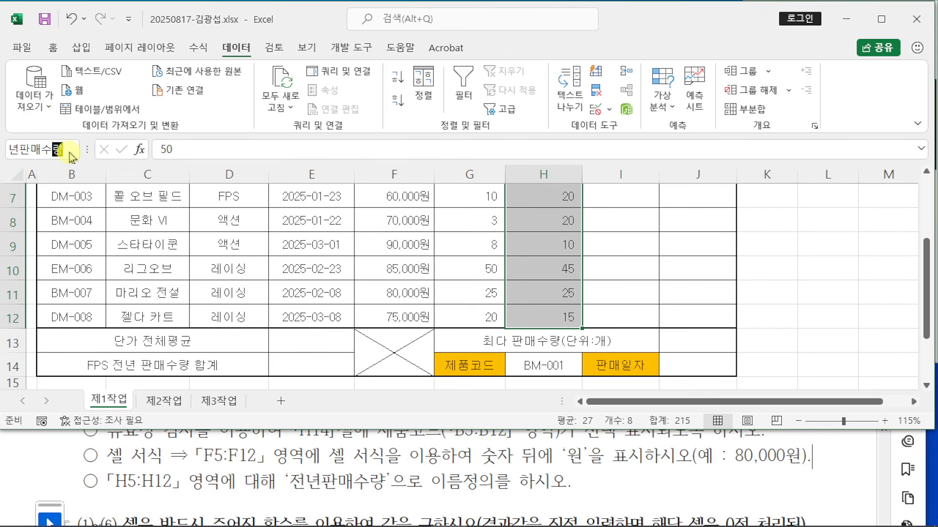
key("Return")
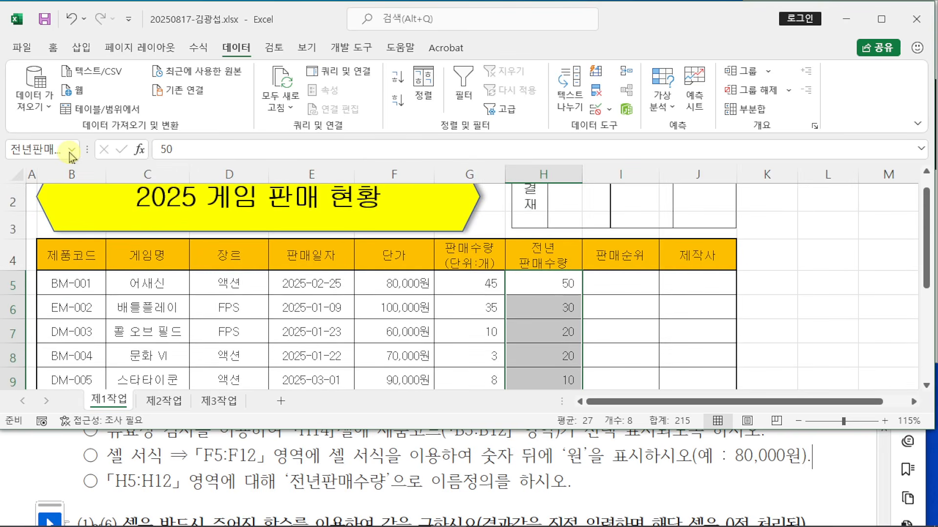
left_click(72, 151)
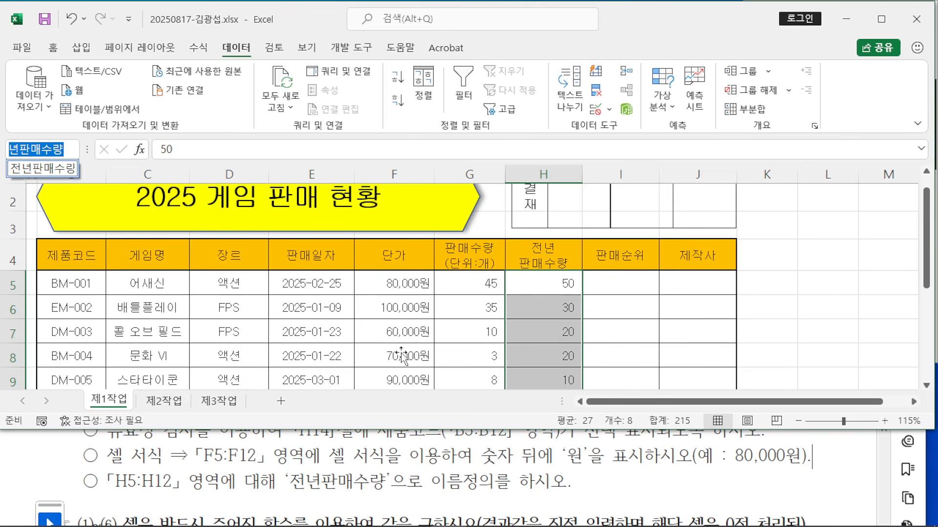
left_click(402, 355)
left_click(408, 339)
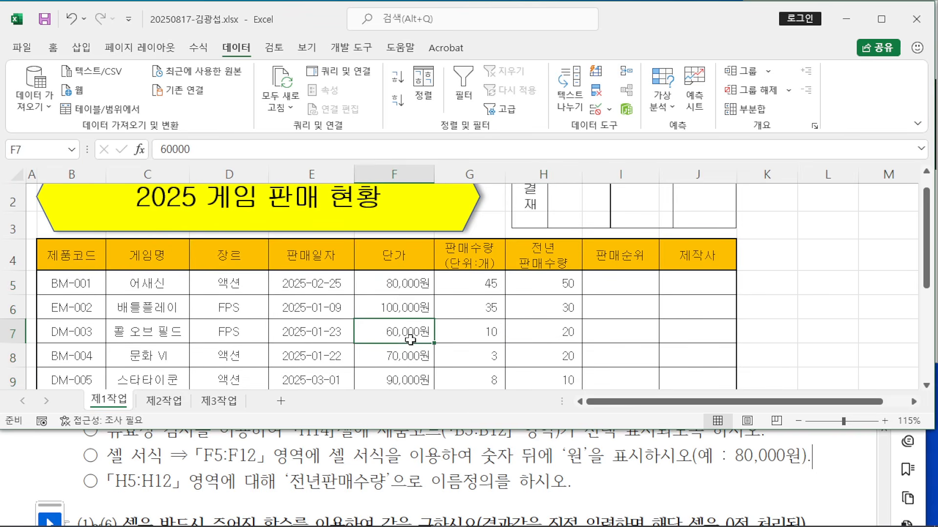
left_click(881, 18)
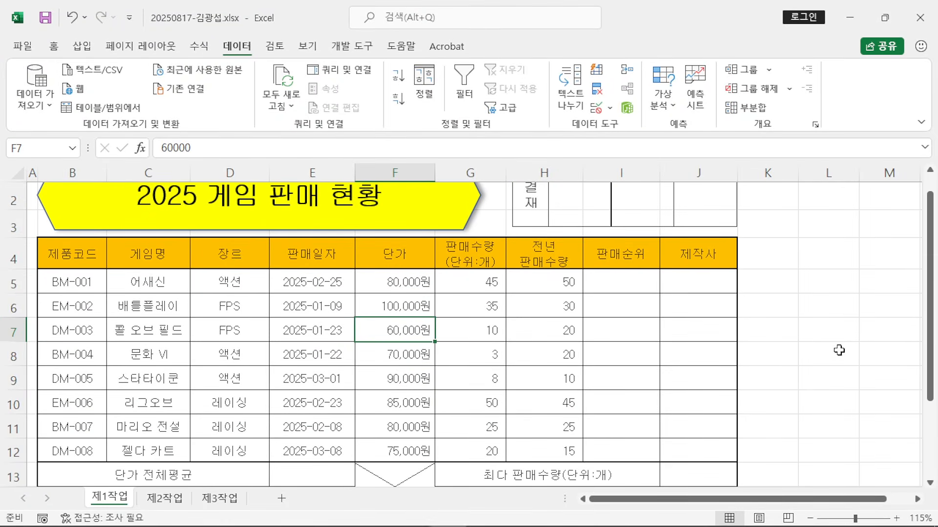
Step: Review the exam PDF sample full screen, then minimize Acrobat
scroll(833, 345, "up", 1)
scroll(831, 342, "down", 3)
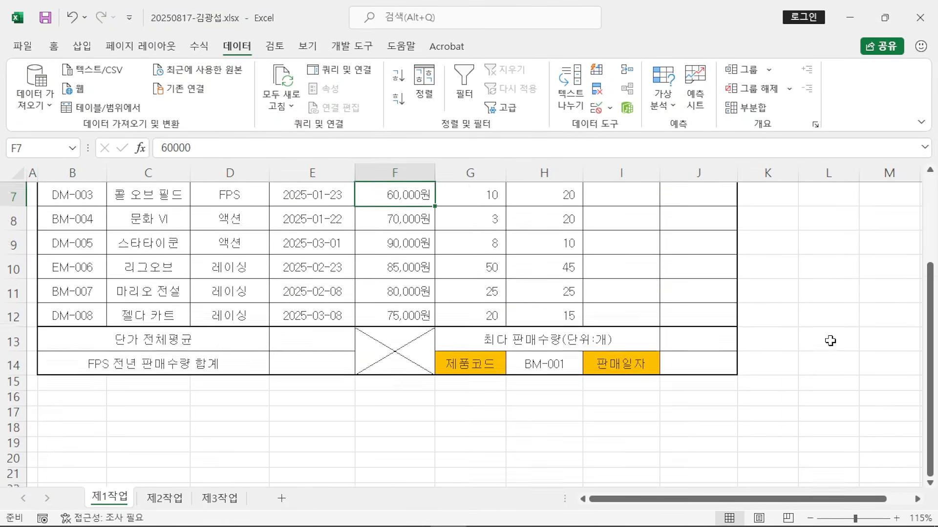
left_click(808, 338)
scroll(805, 333, "up", 3)
mouse_move(496, 517)
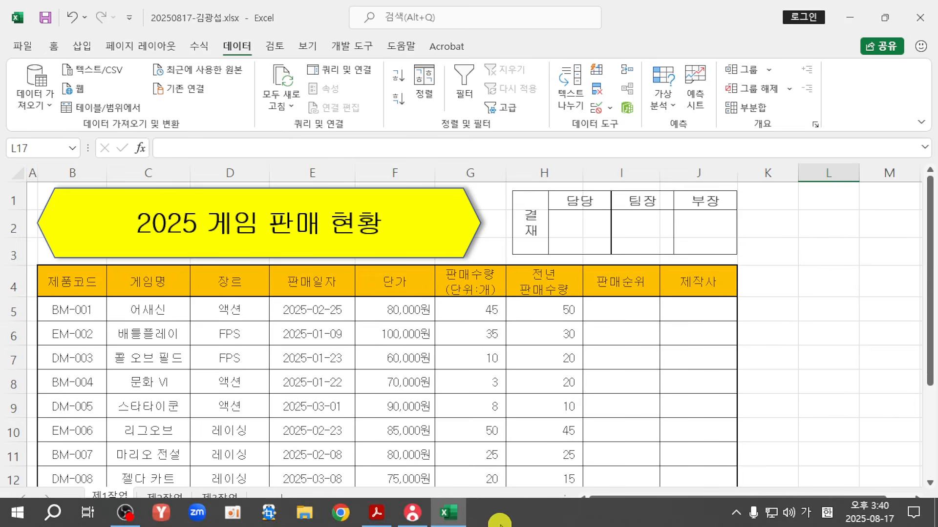
left_click(392, 514)
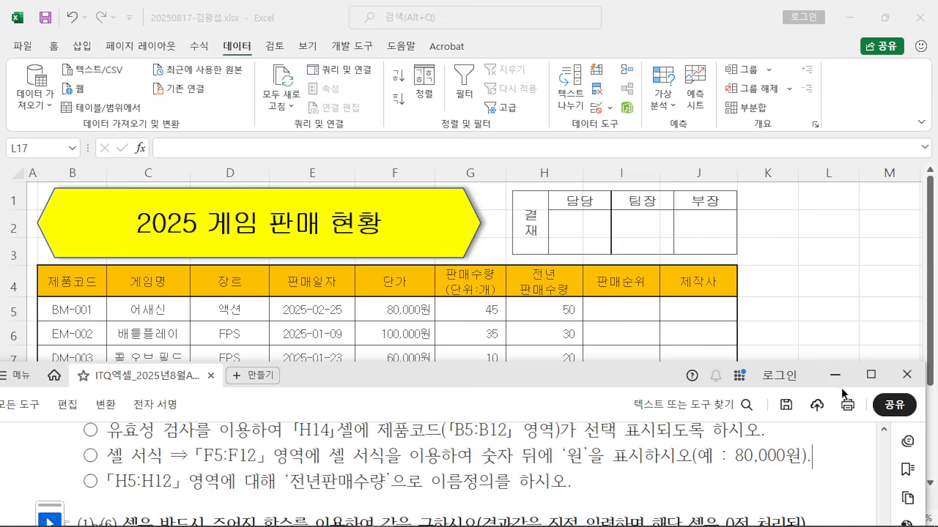
left_click(871, 375)
scroll(635, 211, "up", 12)
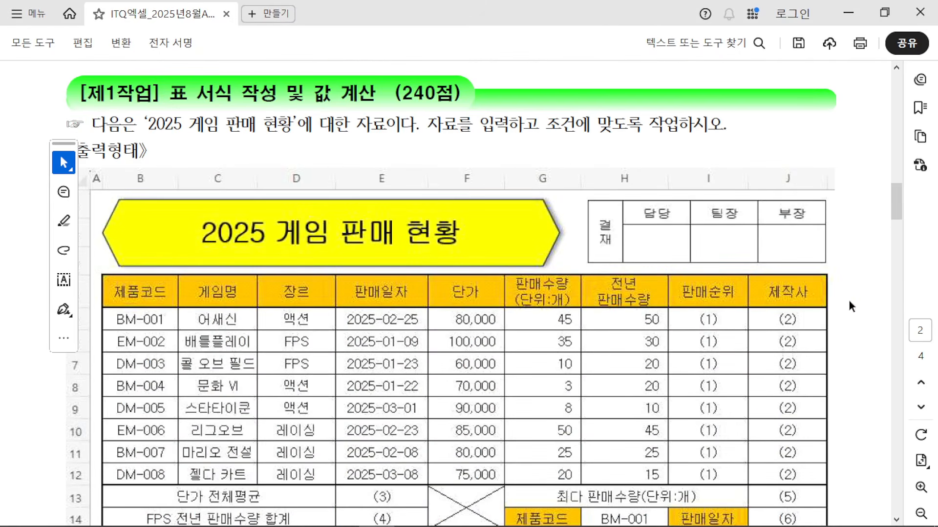
left_click(850, 16)
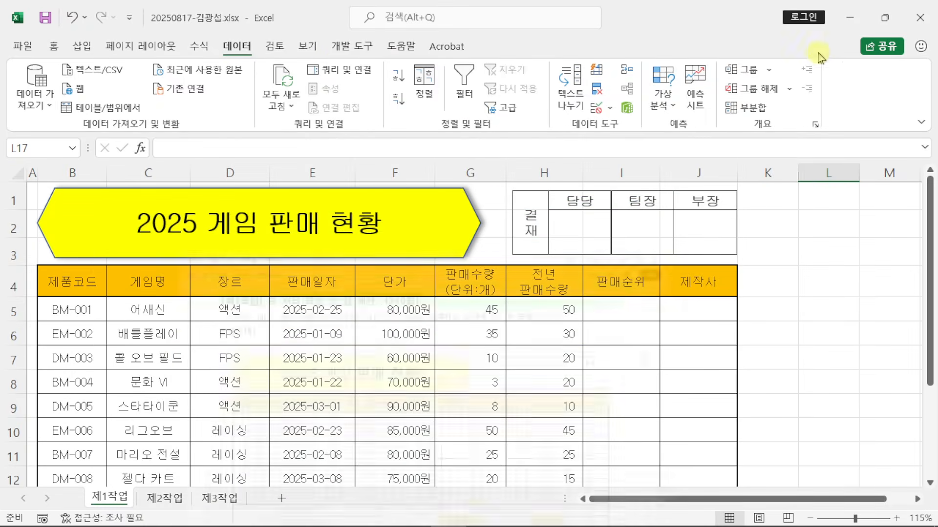
Step: Turn off gridlines on the 제1작업 sheet from the View tab
left_click(310, 47)
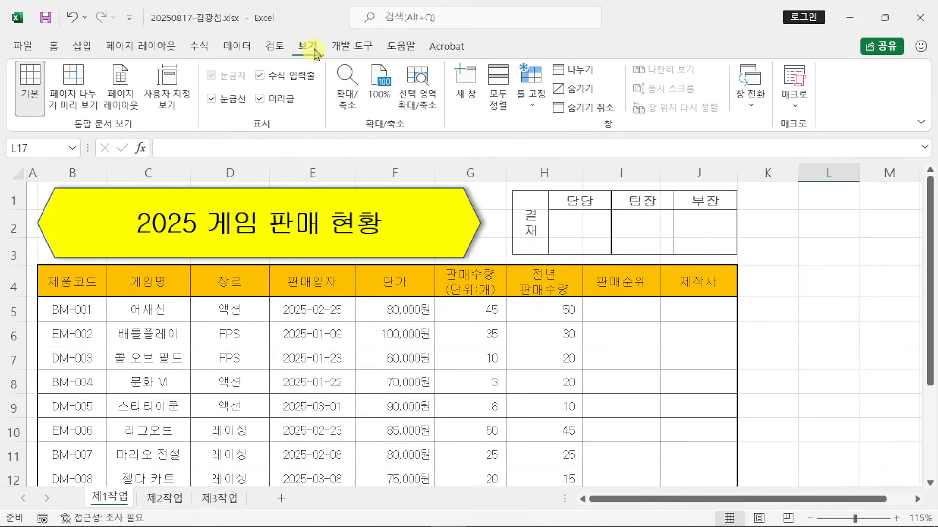
left_click(210, 99)
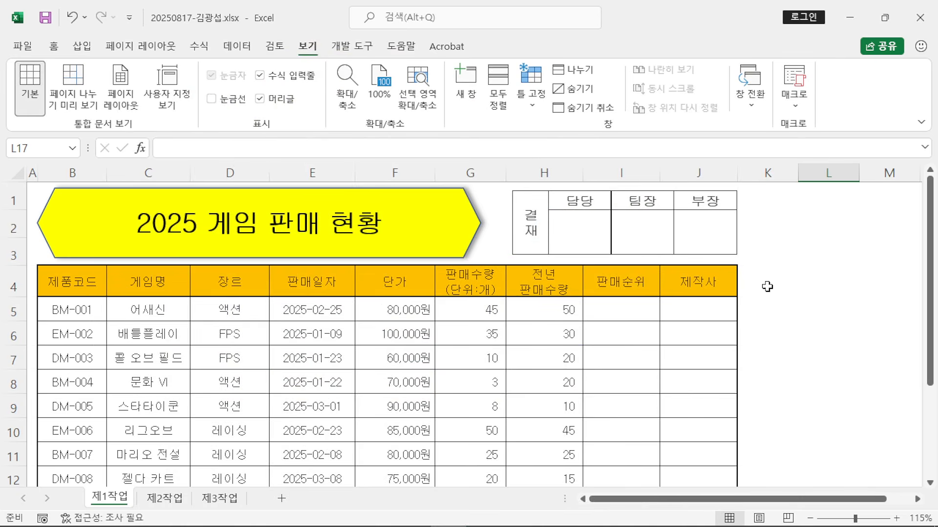
left_click(850, 291)
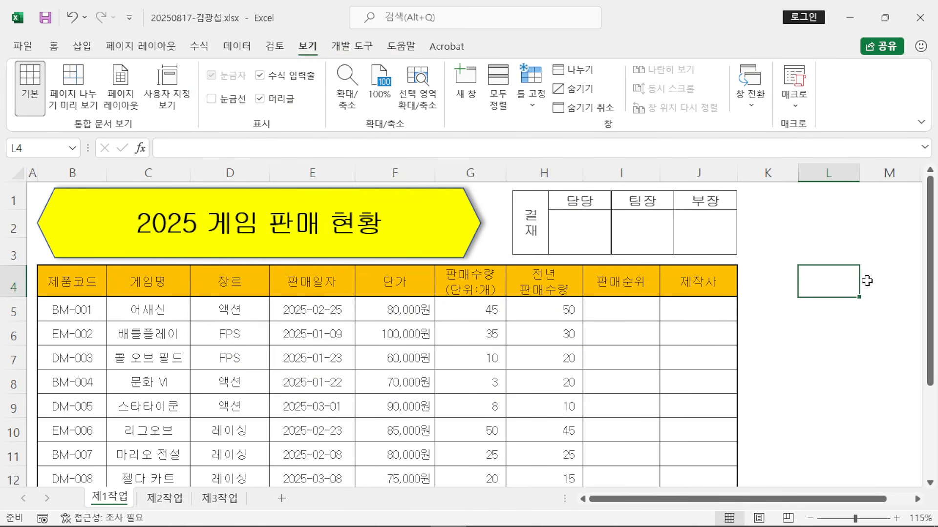
scroll(867, 281, "down", 3)
scroll(867, 279, "up", 3)
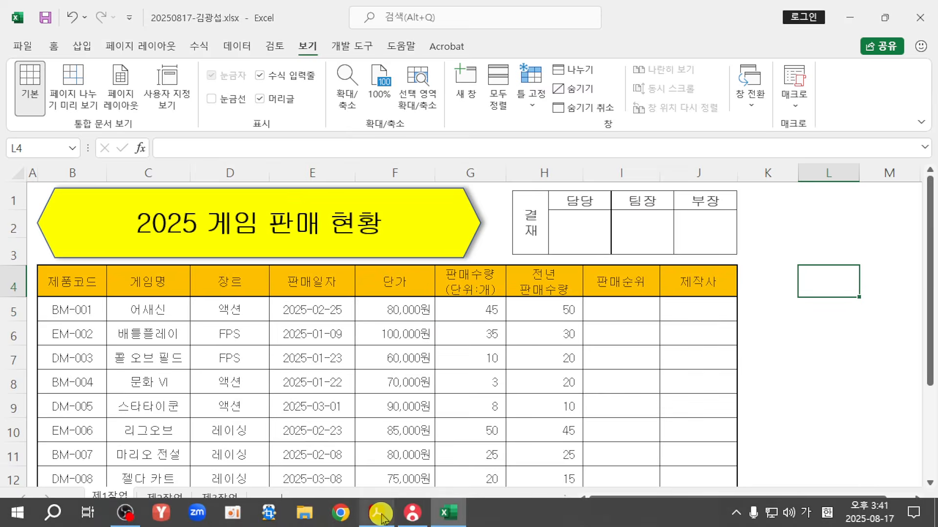
left_click(376, 520)
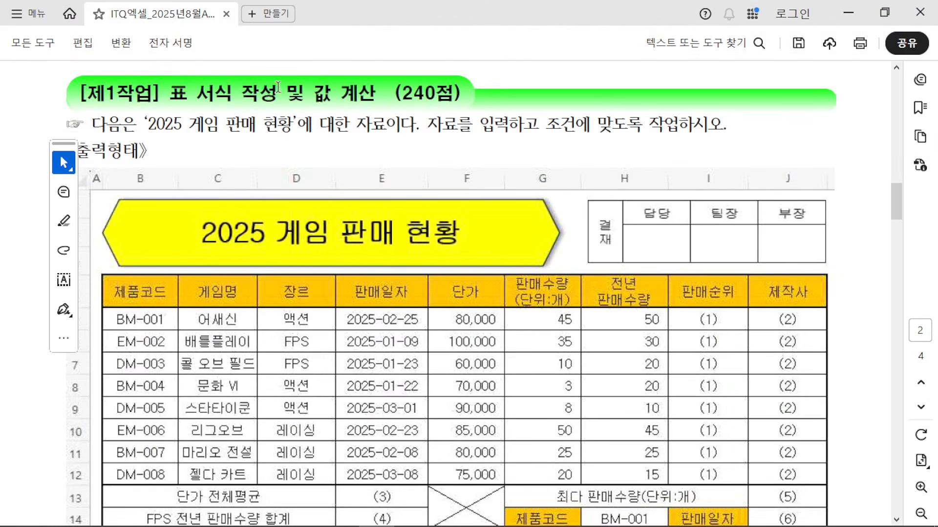
left_click_drag(398, 92, 461, 94)
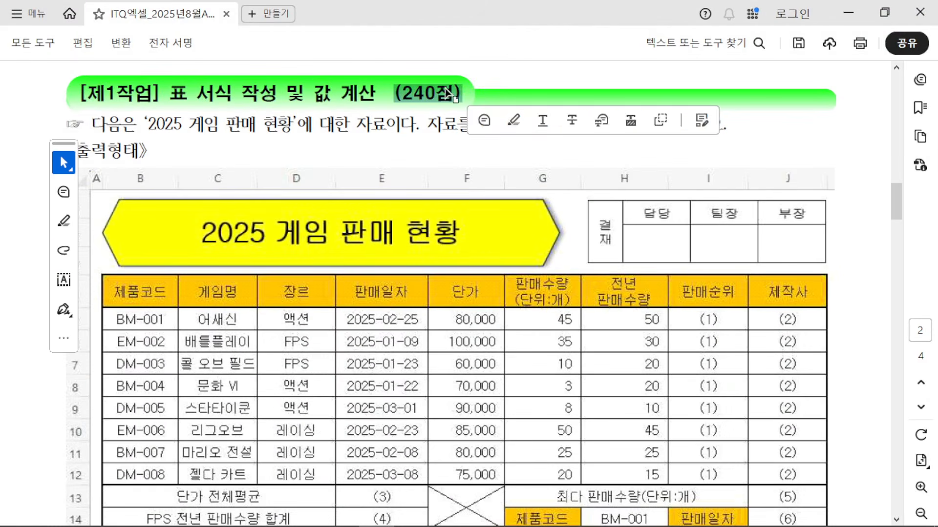
left_click(435, 151)
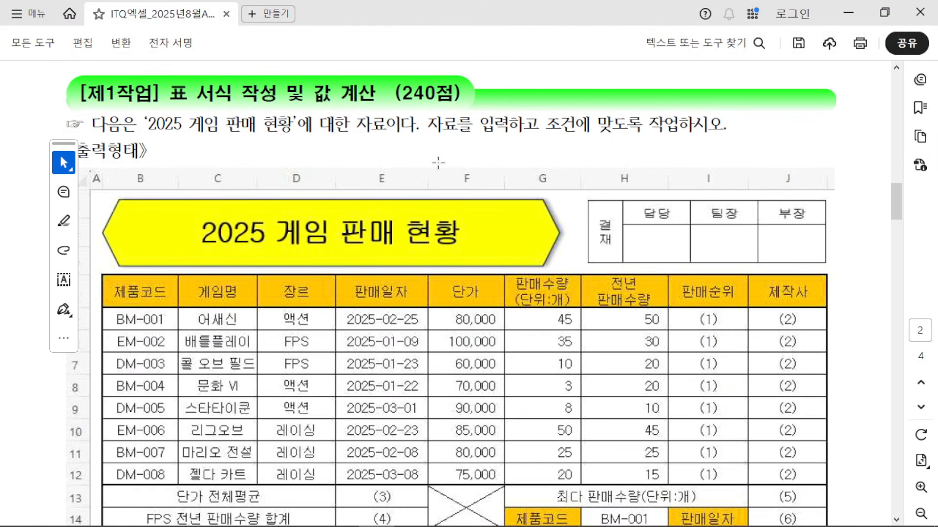
scroll(438, 163, "down", 15)
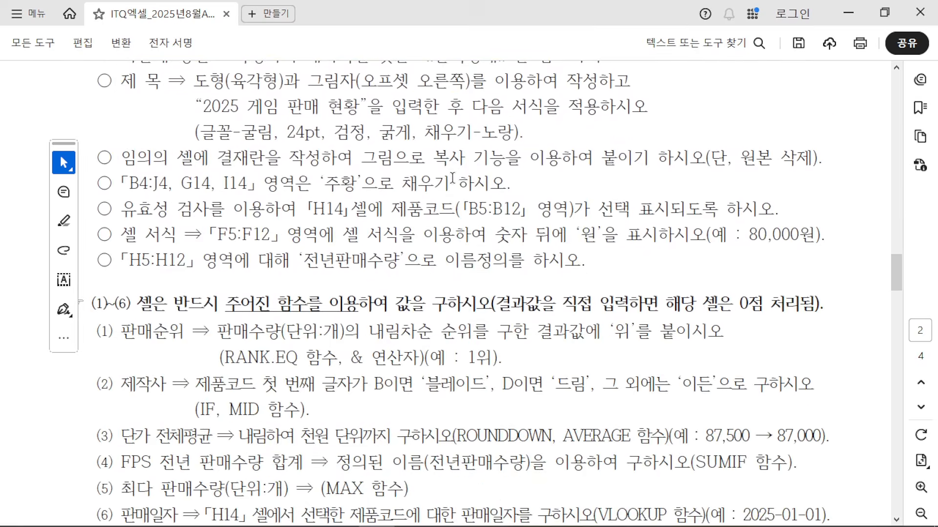
scroll(452, 178, "up", 1)
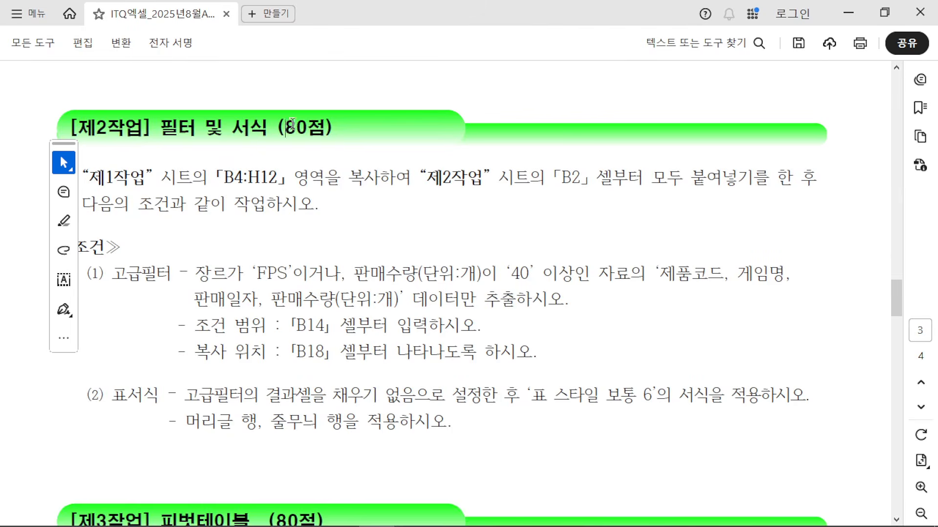
scroll(312, 195, "down", 2)
double_click(254, 387)
scroll(340, 359, "down", 12)
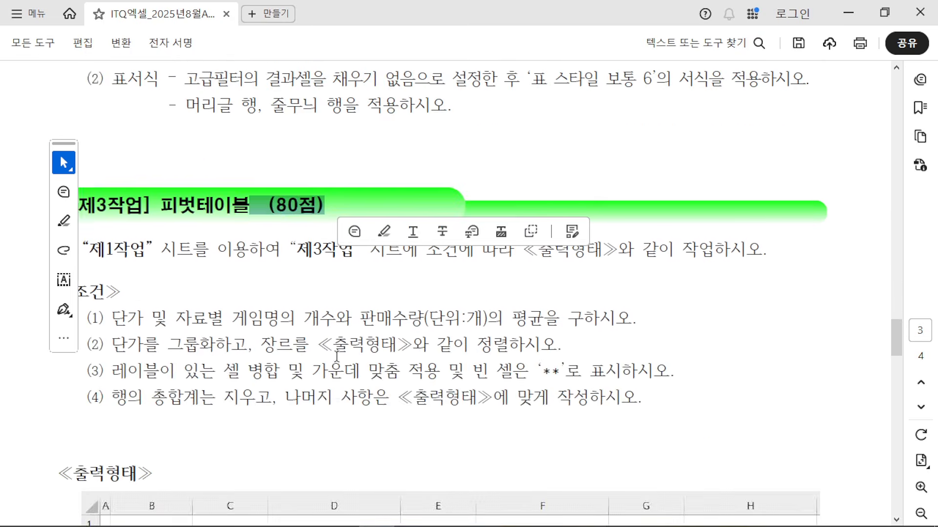
scroll(340, 358, "down", 10)
scroll(335, 341, "up", 2)
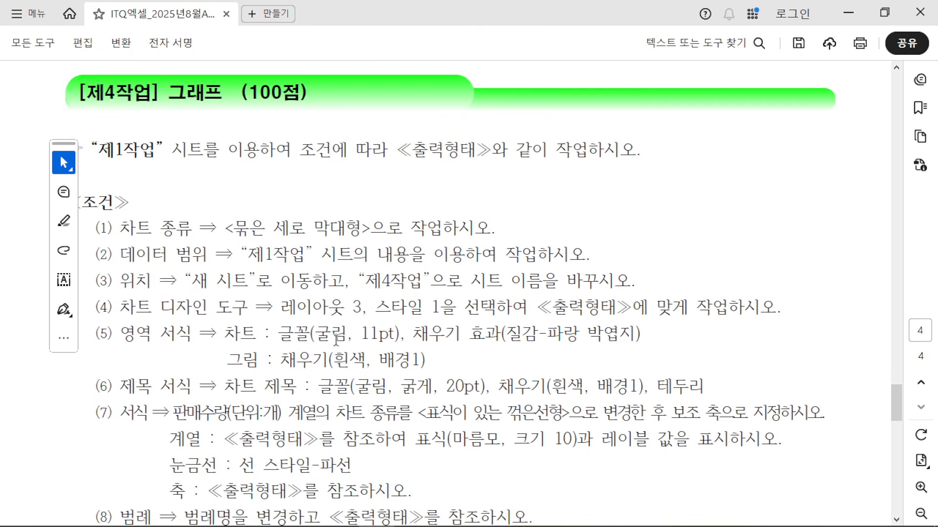
left_click_drag(241, 128, 301, 127)
scroll(303, 166, "up", 15)
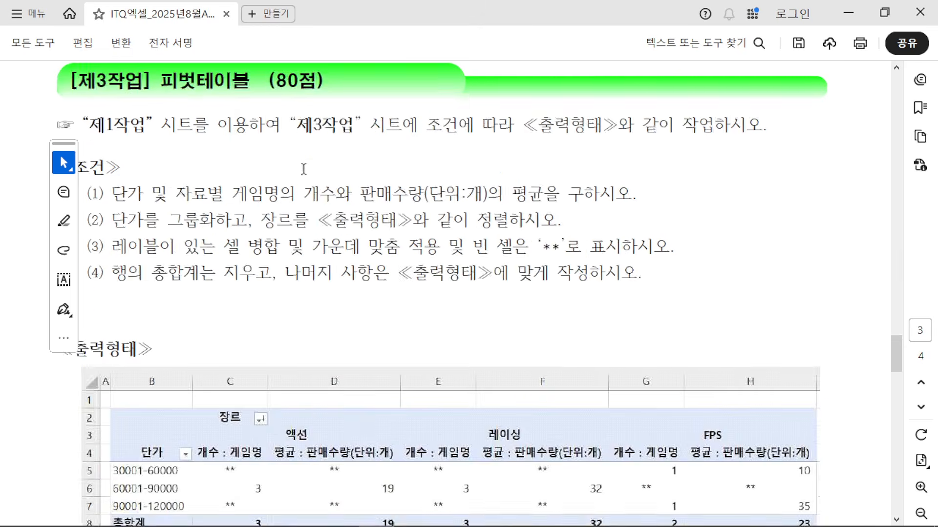
scroll(302, 169, "up", 6)
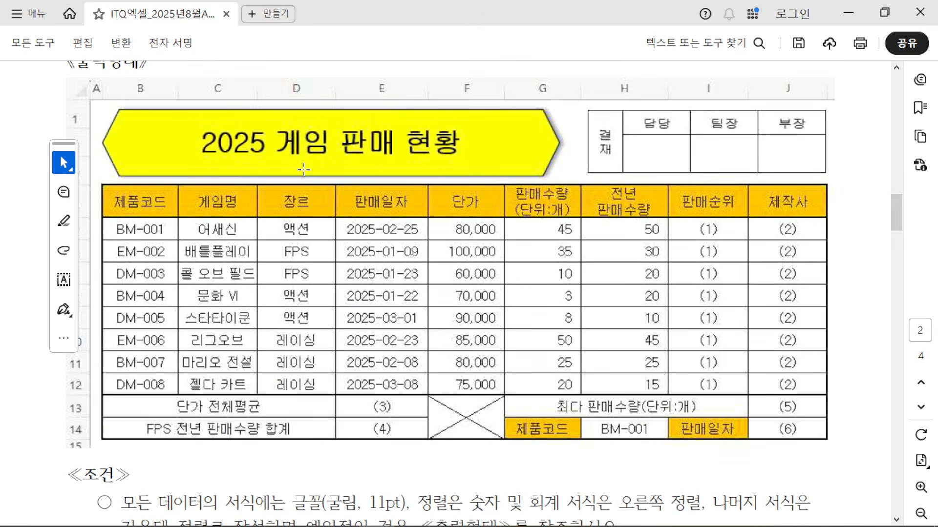
scroll(303, 169, "up", 3)
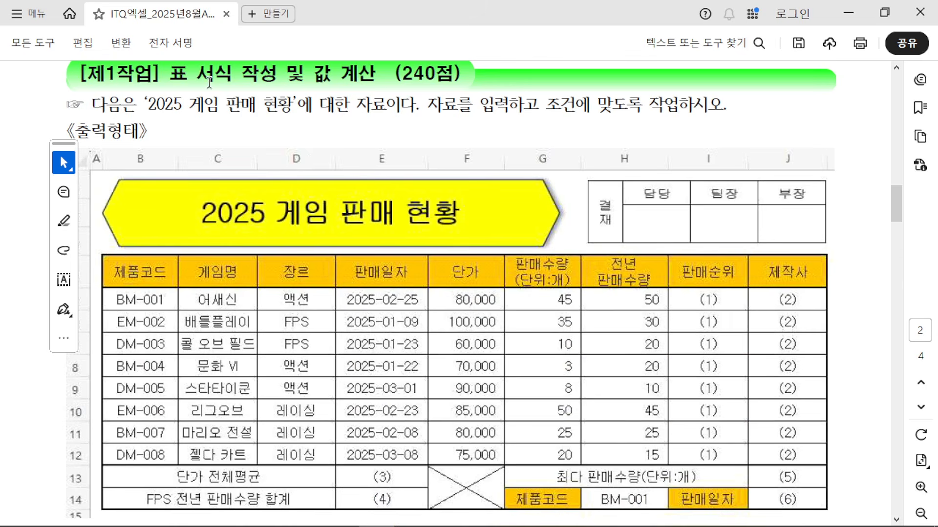
left_click_drag(170, 73, 277, 74)
left_click_drag(401, 73, 449, 78)
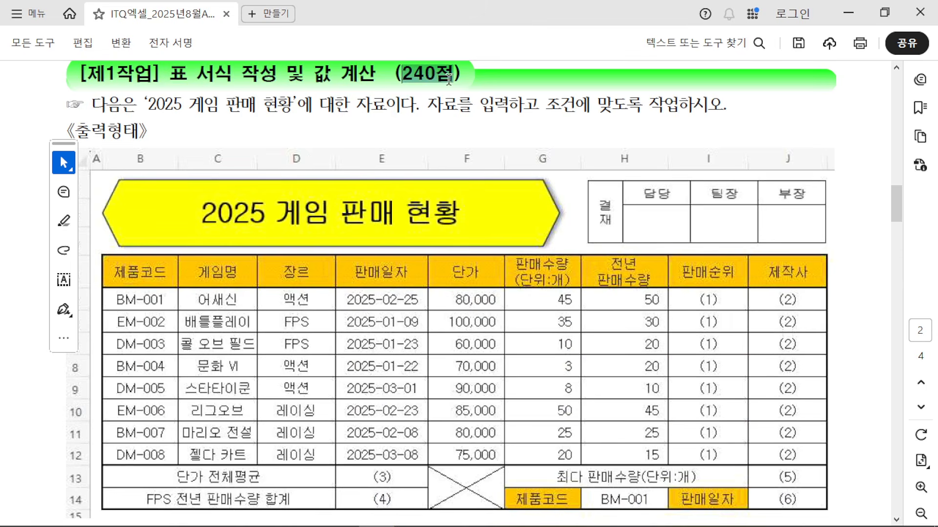
left_click(415, 74)
scroll(426, 184, "down", 5)
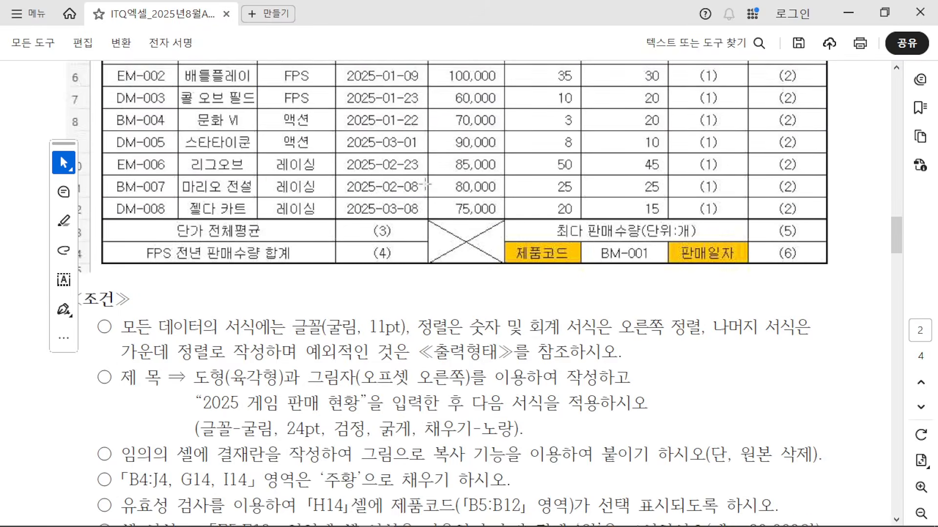
scroll(426, 184, "down", 8)
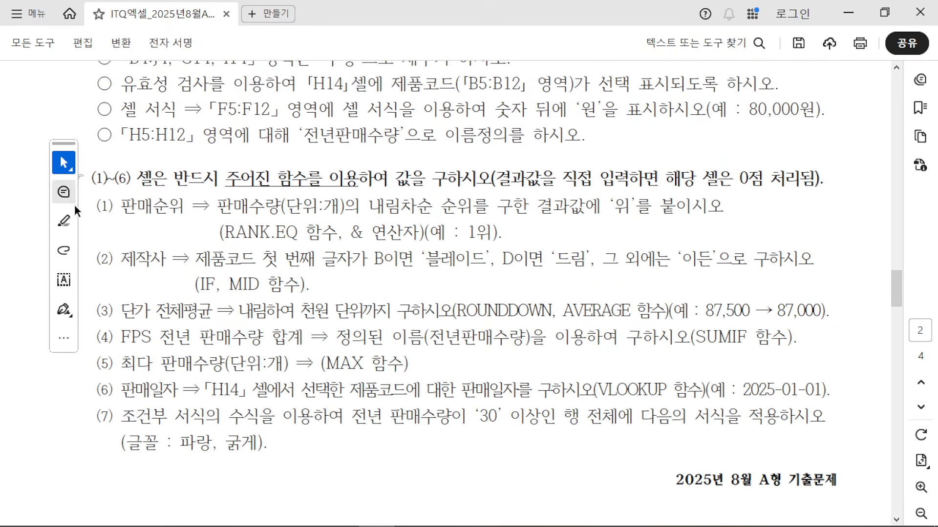
left_click_drag(98, 208, 836, 393)
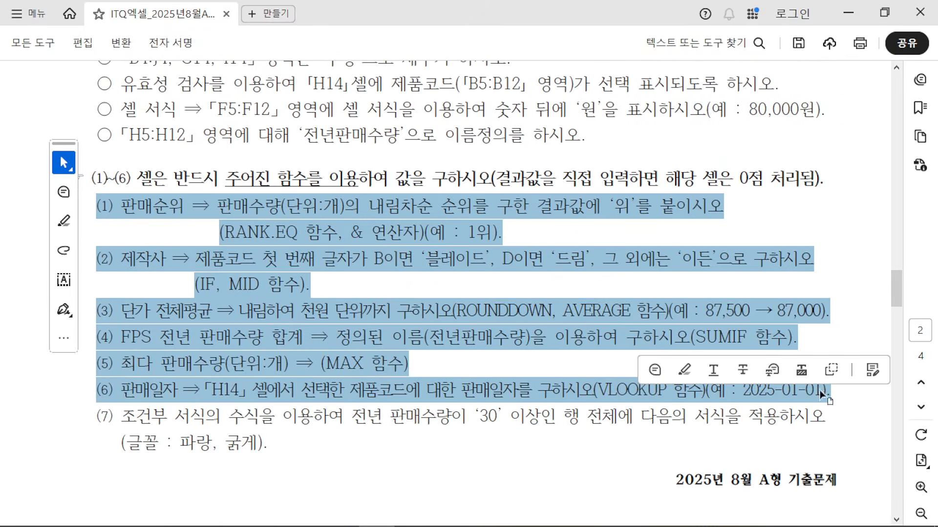
left_click_drag(93, 416, 271, 418)
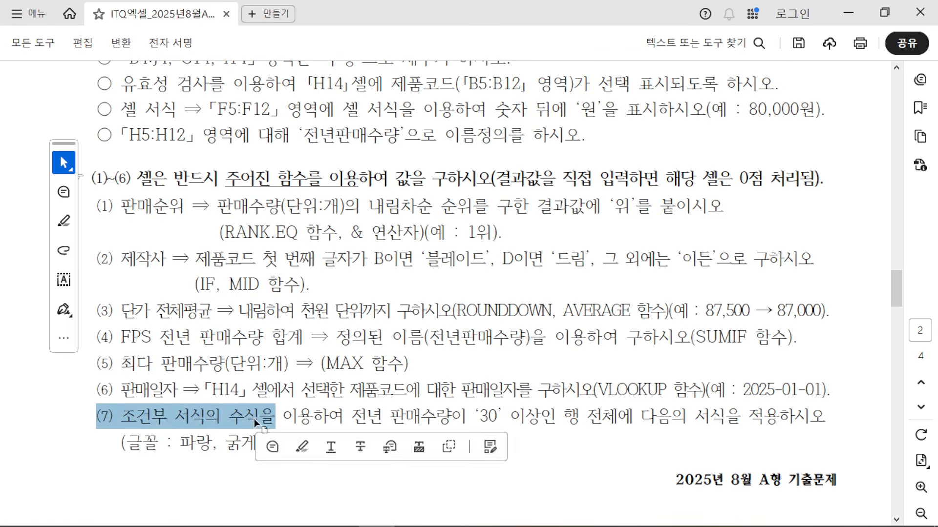
left_click(200, 420)
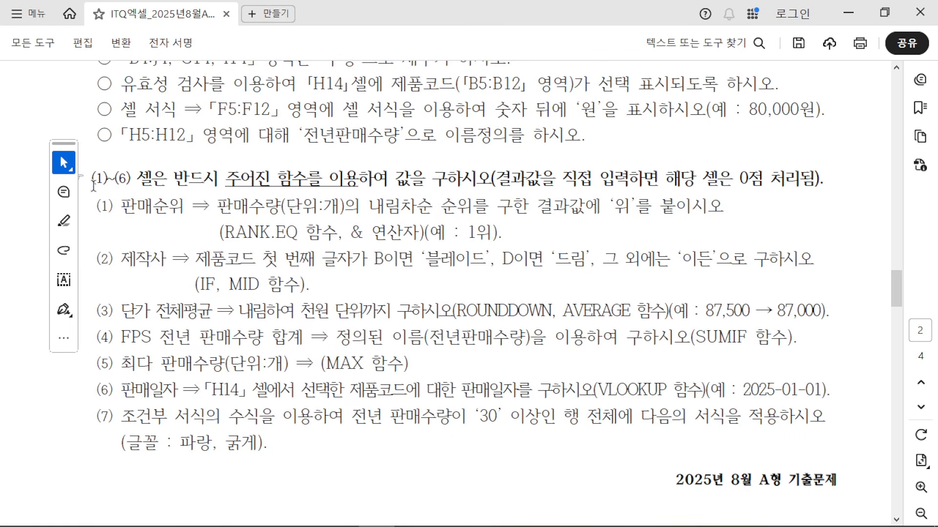
left_click_drag(94, 187, 190, 446)
left_click(175, 418)
scroll(270, 359, "up", 1)
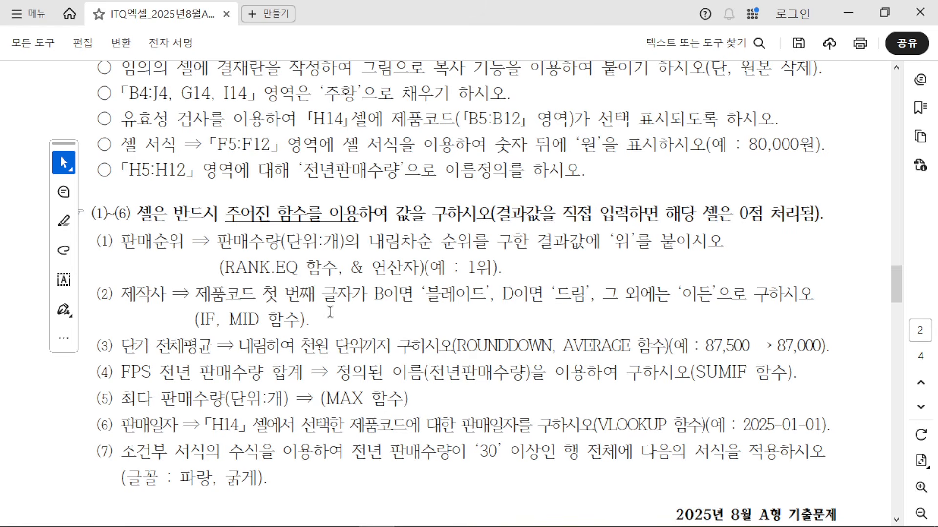
left_click(854, 14)
Step: Select the empty 판매순위 I5:I12 and 제작사 J5:J12 cells, then bring up the exam PDF
left_click(820, 313)
scroll(747, 312, "down", 2)
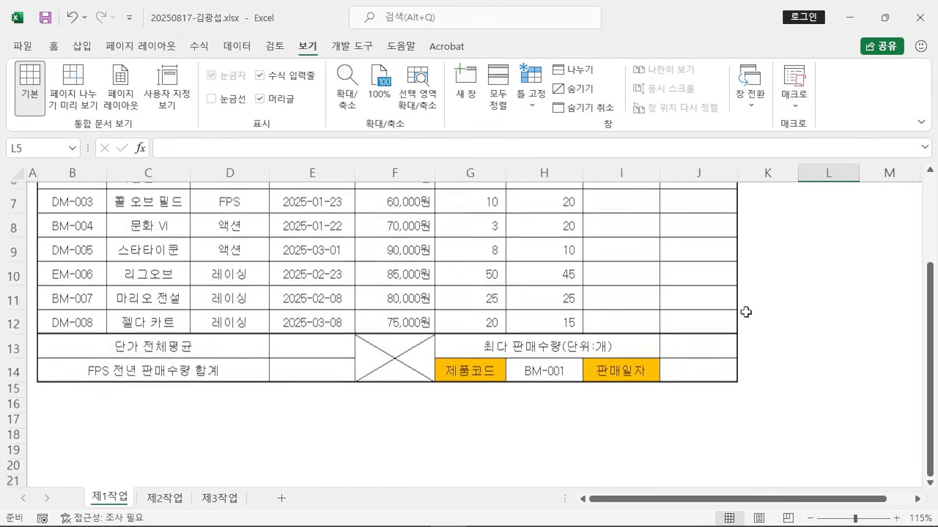
scroll(669, 254, "up", 1)
left_click_drag(628, 230, 625, 390)
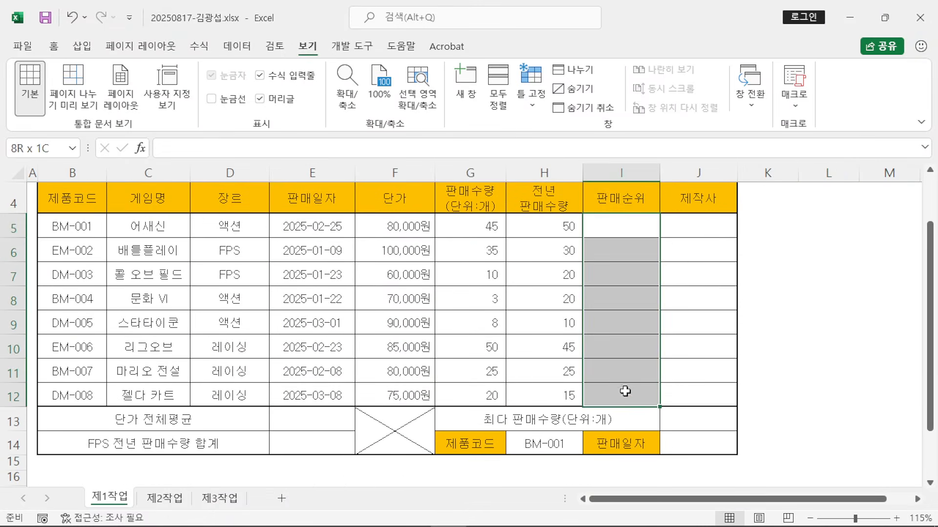
left_click_drag(683, 224, 683, 396)
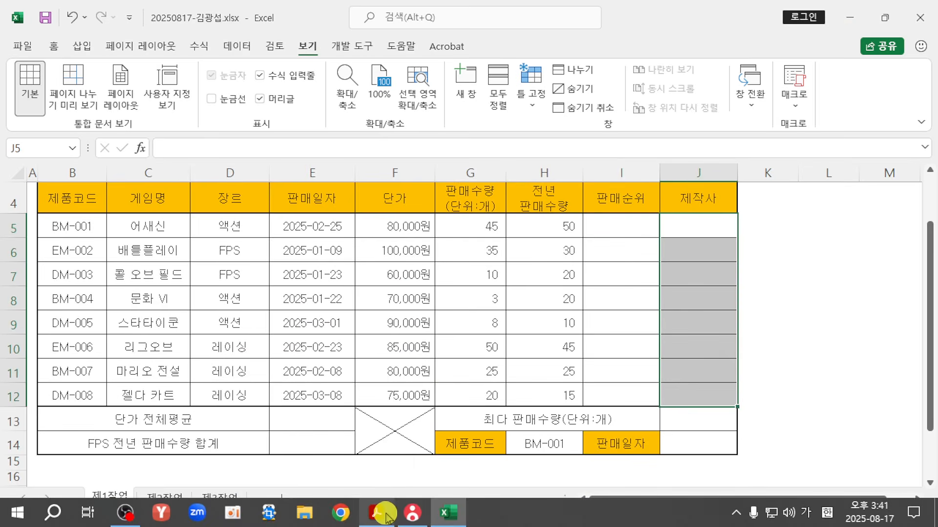
left_click(376, 512)
scroll(643, 198, "up", 5)
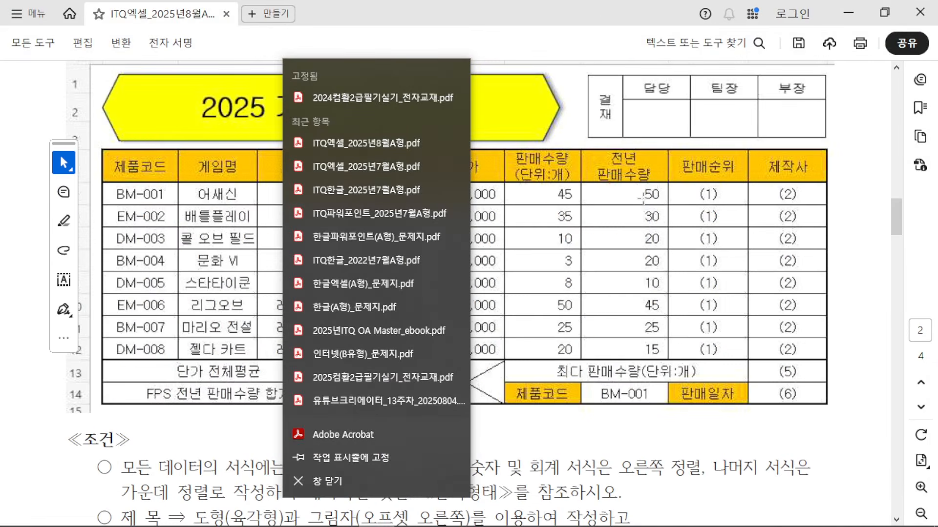
Step: Inspect the sample's 판매순위 and 제작사 values, such as (1), then restore down the PDF window
left_click(673, 195)
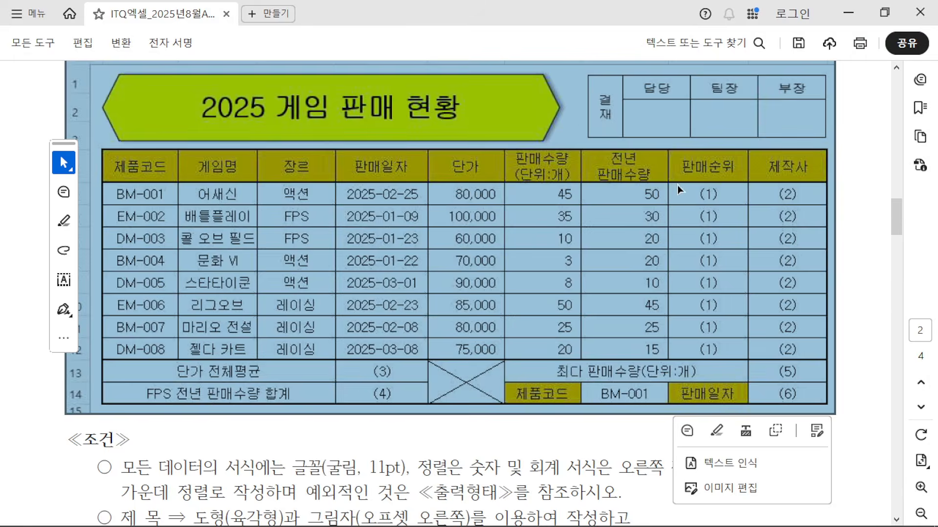
left_click_drag(677, 186, 745, 358)
left_click_drag(751, 182, 822, 361)
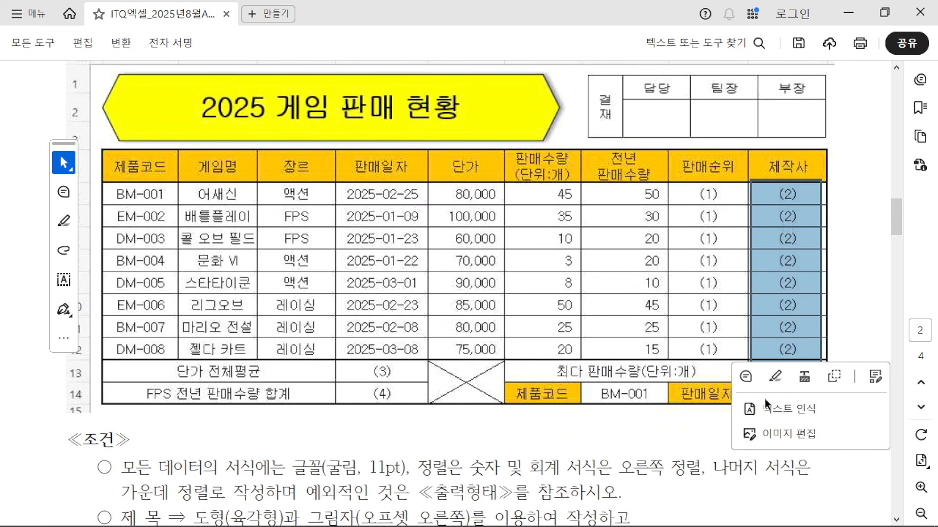
left_click(867, 283)
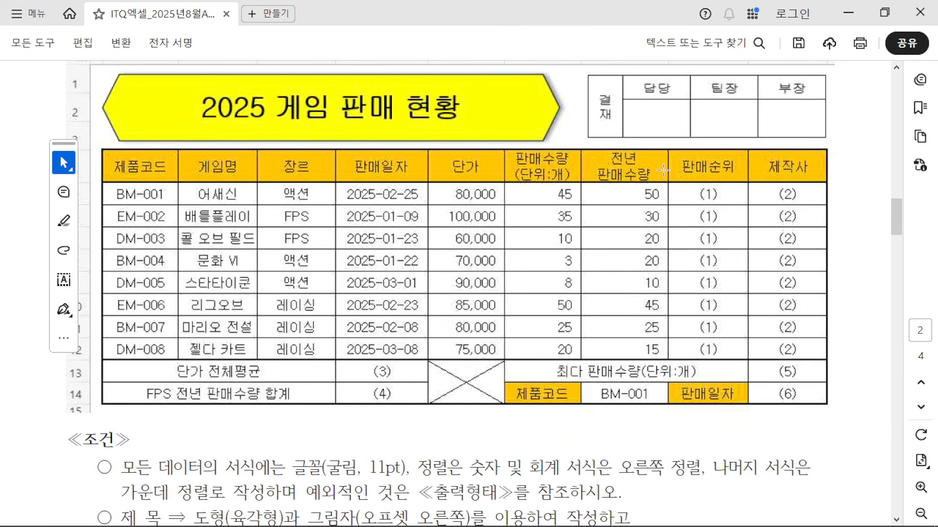
left_click_drag(670, 180, 824, 208)
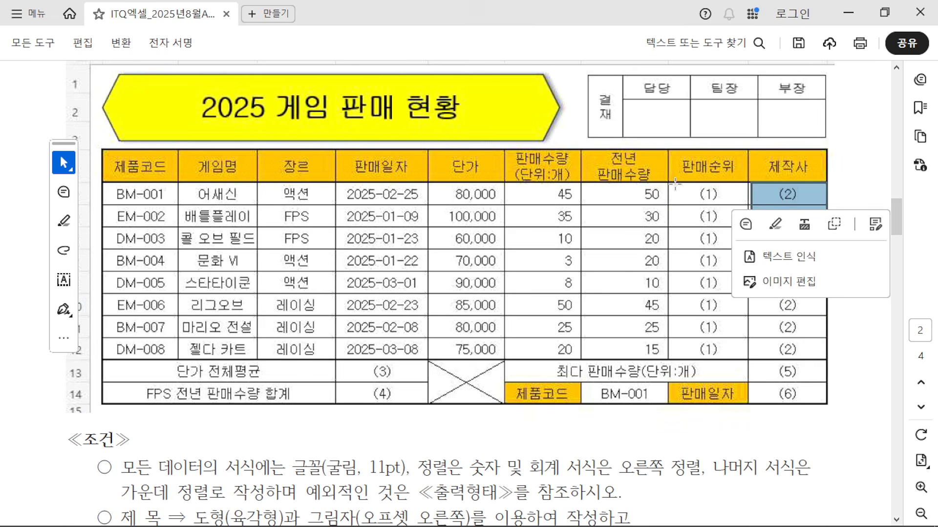
left_click_drag(675, 183, 747, 209)
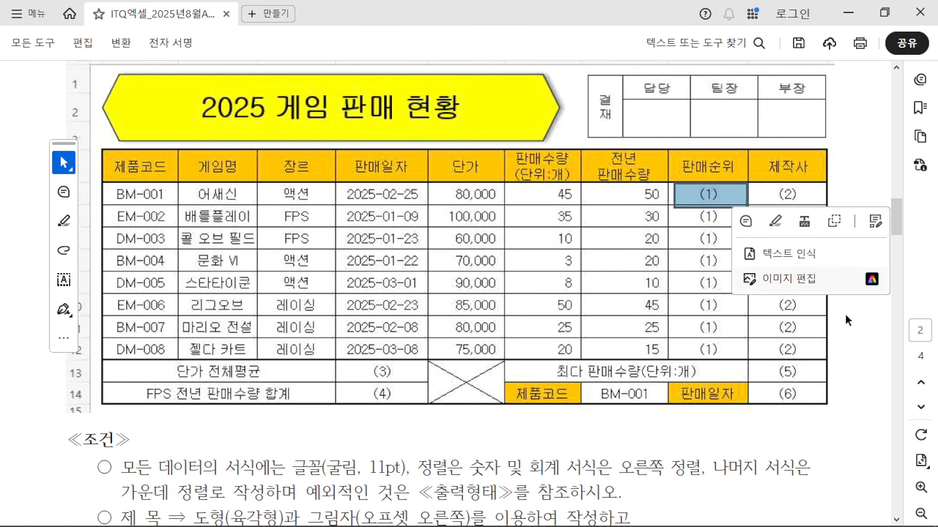
left_click(865, 357)
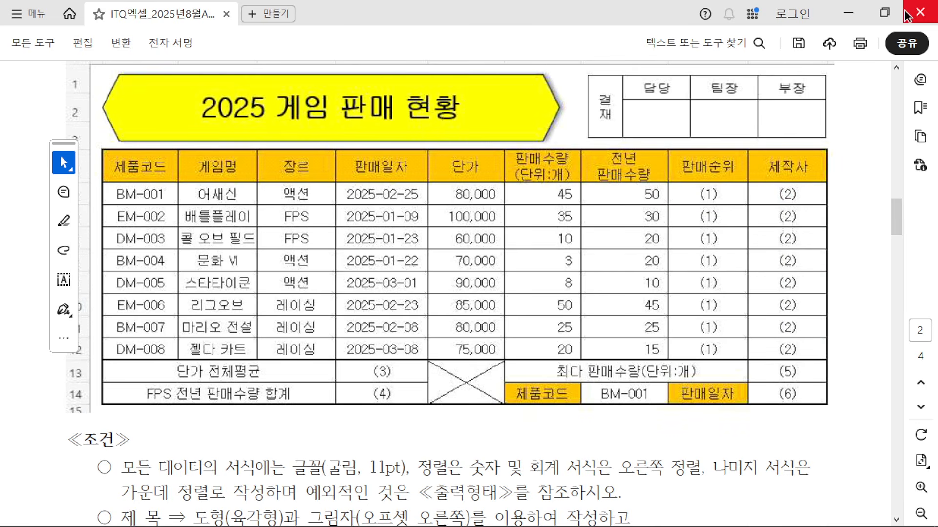
left_click(884, 13)
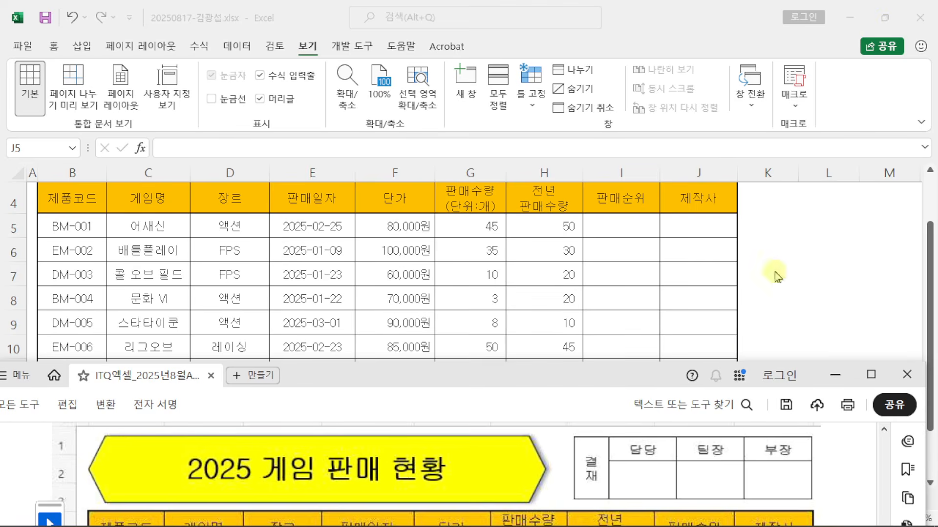
Step: Collapse the ribbon, select I5, and shrink the restored Excel window to the screen's top half
left_click(303, 49)
double_click(303, 47)
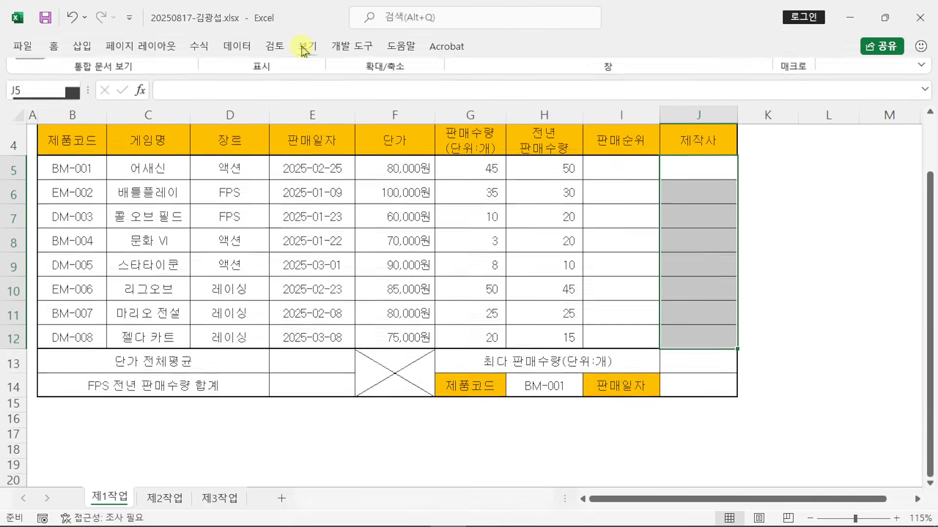
left_click(624, 157)
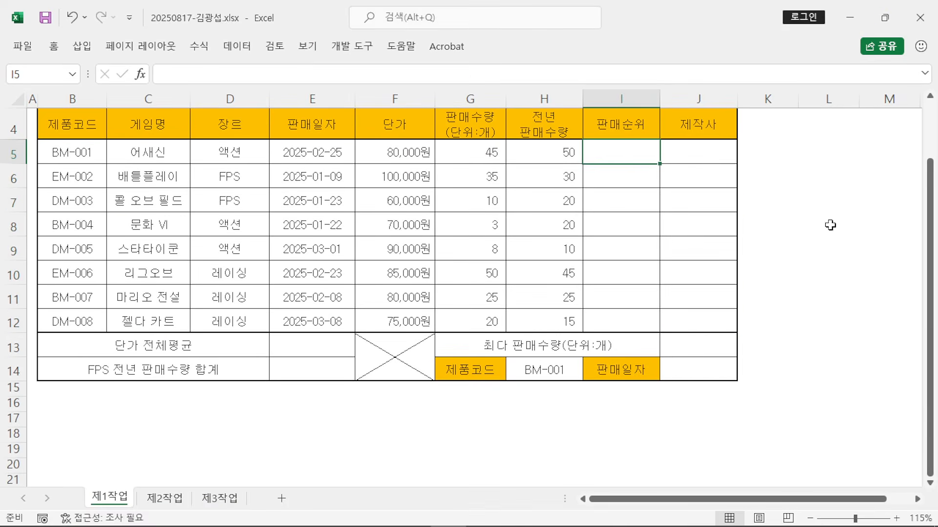
left_click(884, 19)
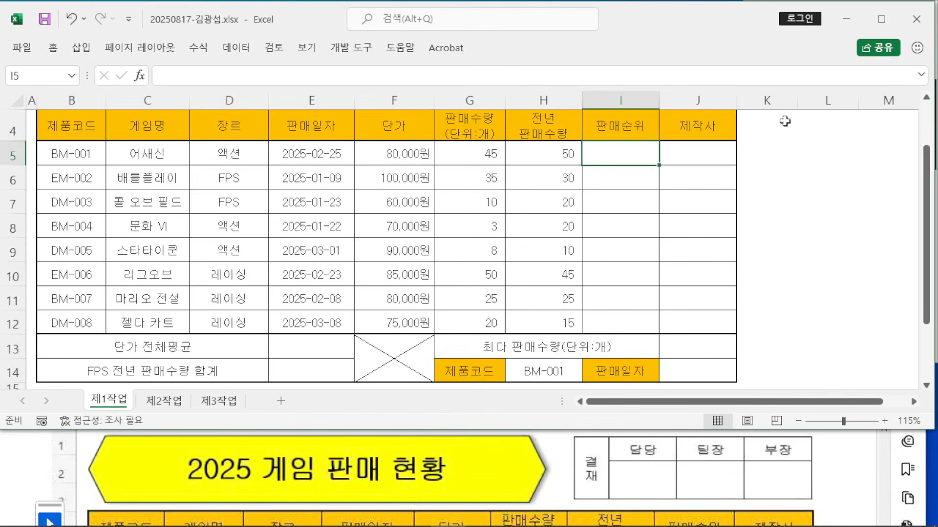
left_click_drag(732, 433, 732, 362)
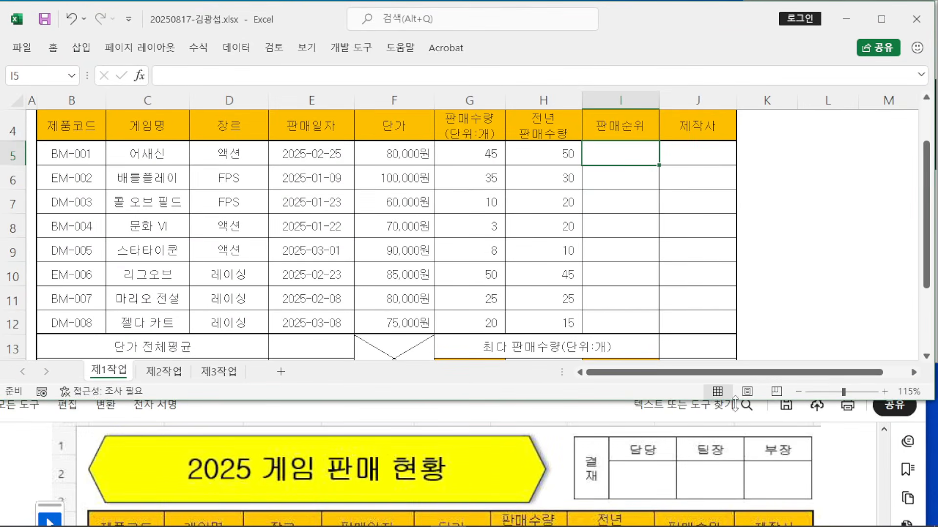
Step: Place the PDF viewer beneath the workbook, showing the 판매순위 task (1)
left_click(845, 481)
left_click_drag(581, 377, 582, 326)
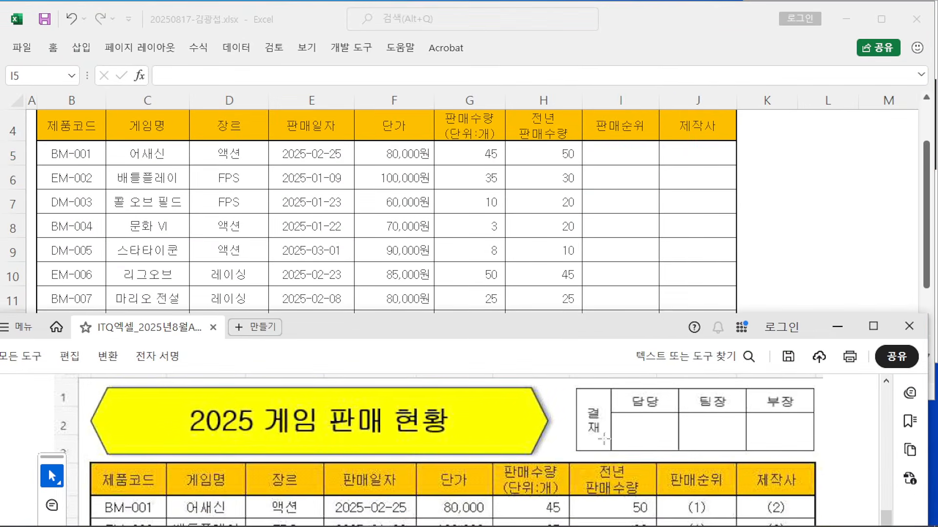
scroll(604, 437, "down", 3)
scroll(603, 435, "up", 1)
scroll(603, 435, "down", 6)
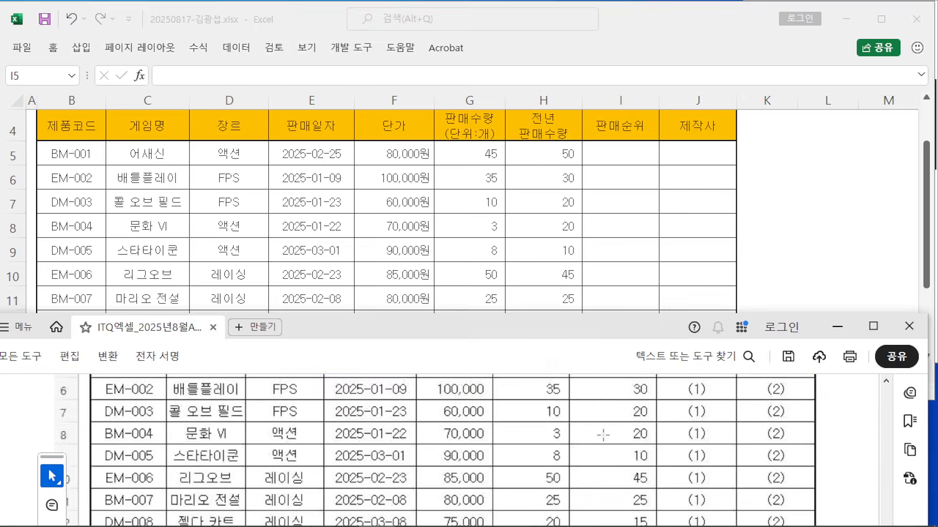
scroll(603, 434, "down", 10)
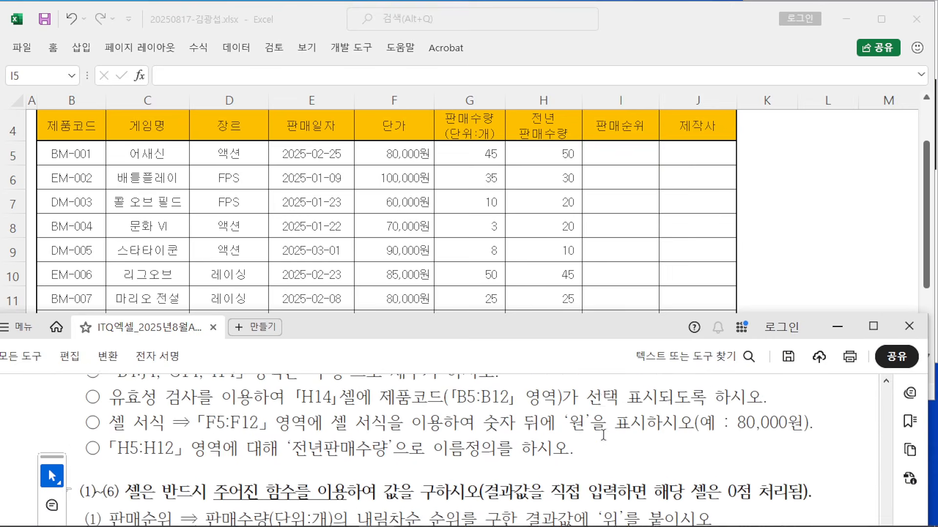
scroll(604, 438, "up", 5)
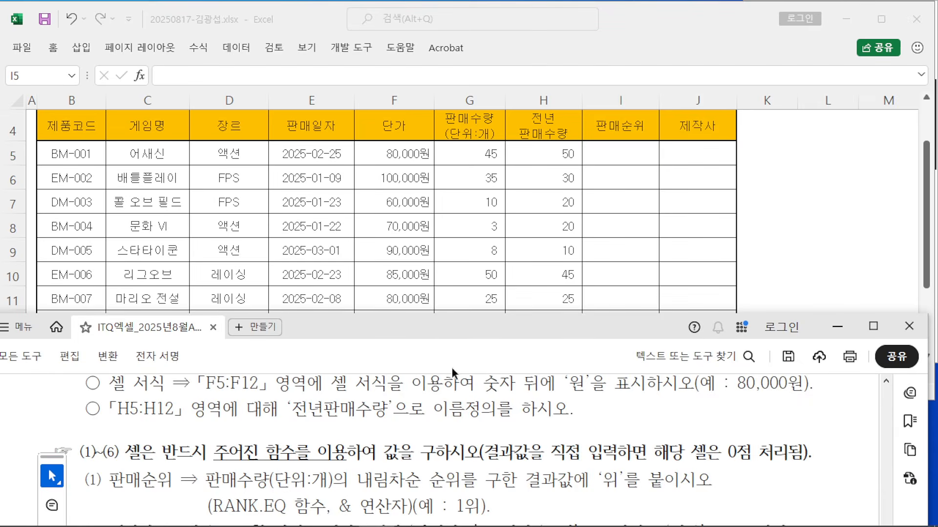
left_click_drag(442, 336, 444, 302)
Step: Highlight the RANK.EQ requirement in the PDF instructions, then return to the Excel sheet
left_click(785, 241)
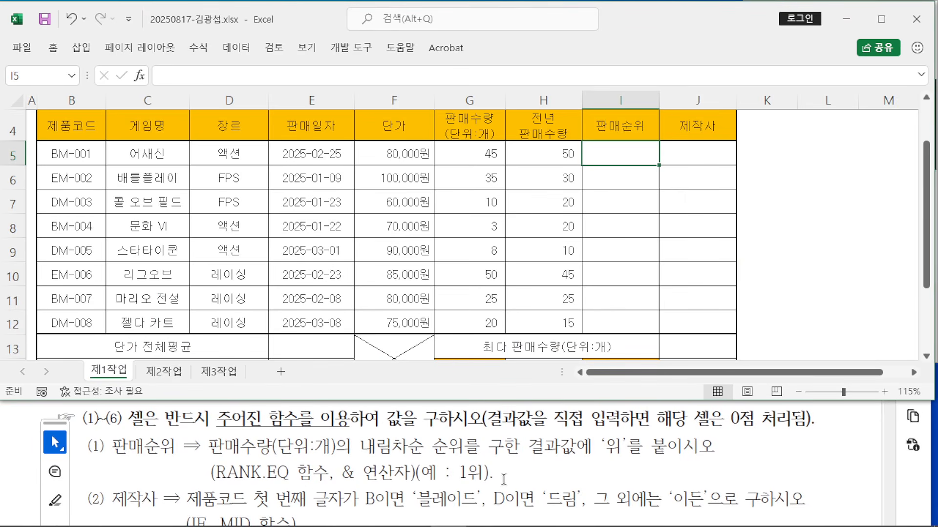
left_click_drag(212, 473, 289, 474)
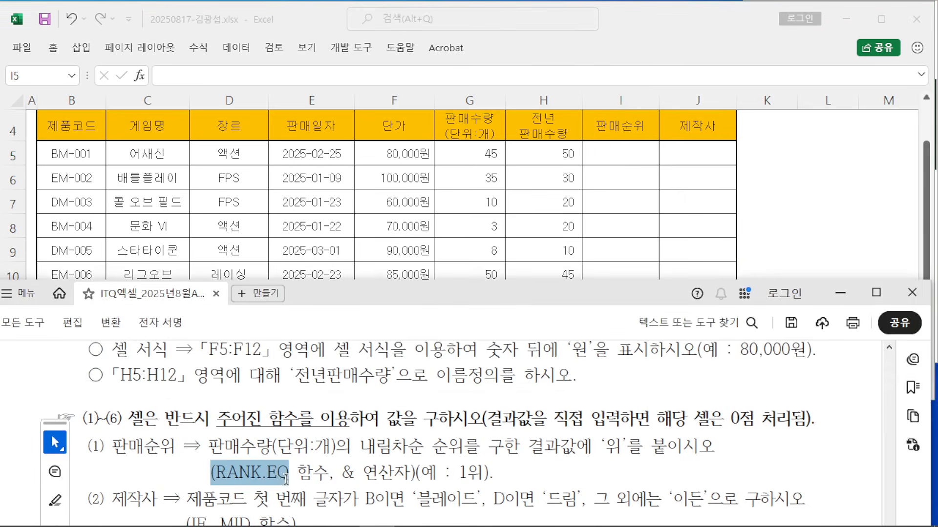
left_click(279, 474)
key("alt+Tab")
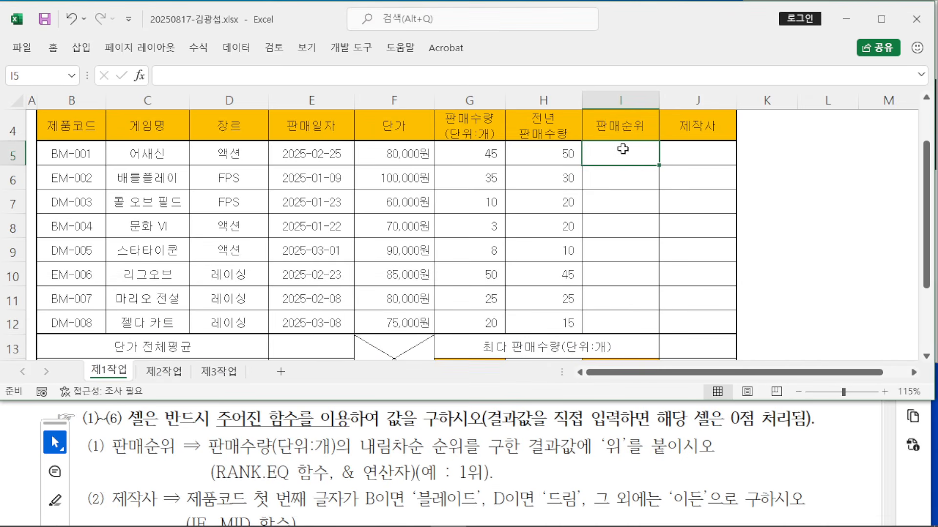
scroll(623, 146, "up", 1)
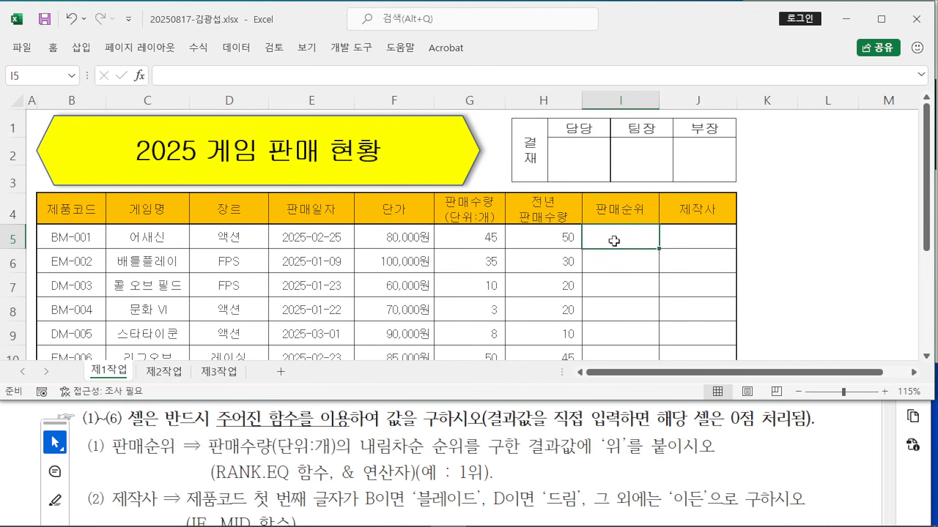
Step: Start the I5 formula as =RANK.EQ( by picking RANK.EQ from the autocomplete list
type("=")
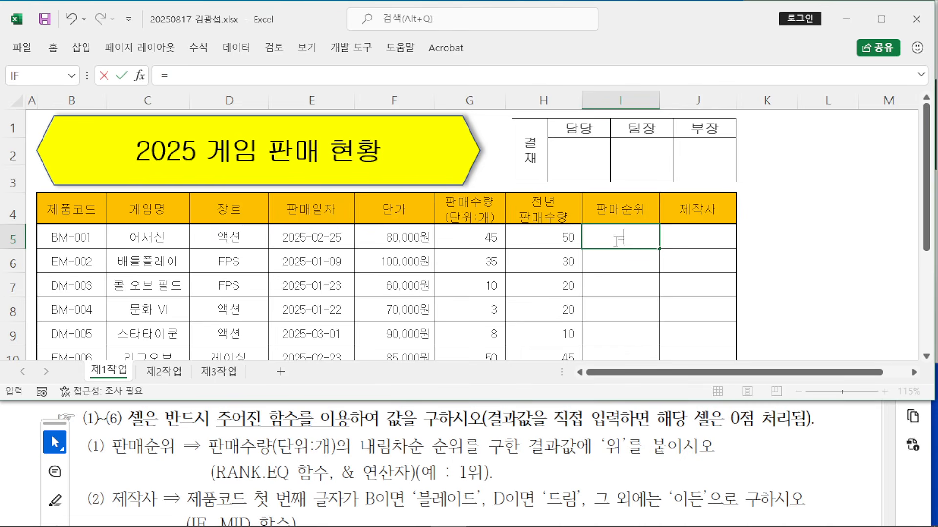
type("ㄱ")
type("AN")
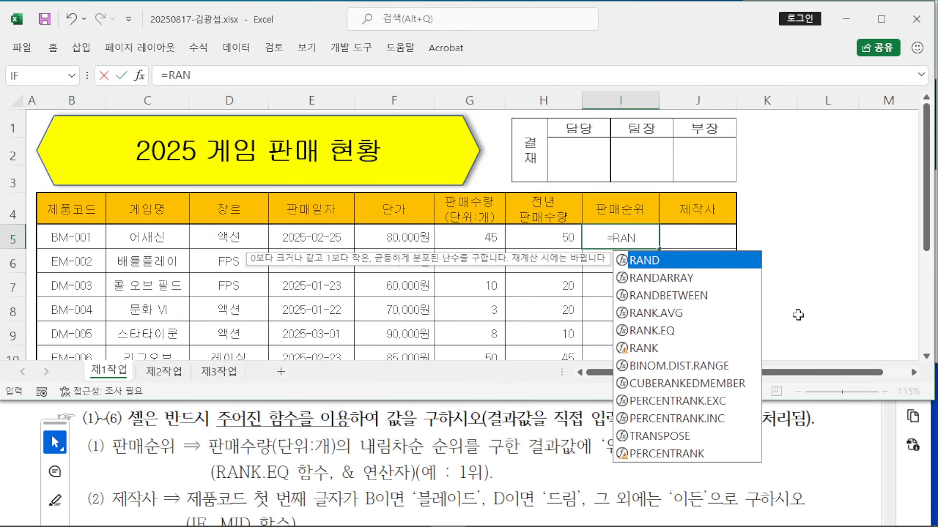
double_click(662, 331)
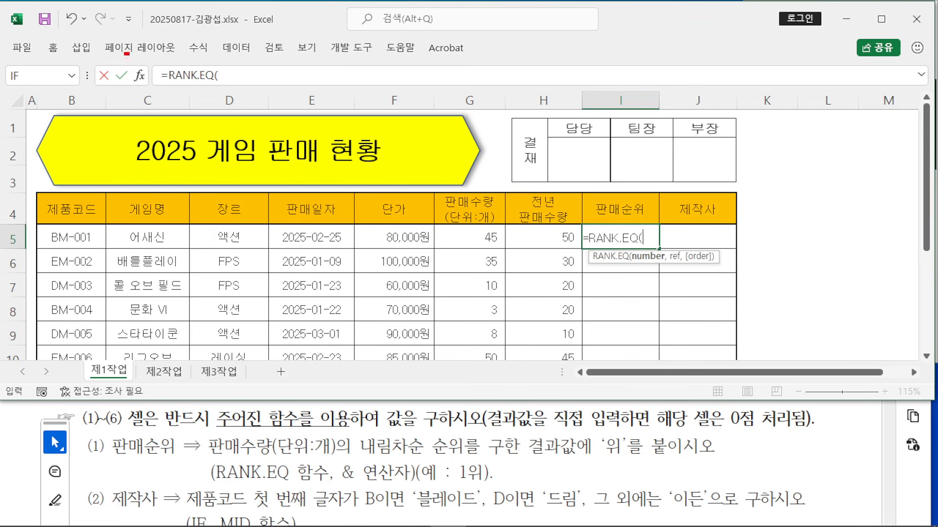
Step: Open Function Arguments for the RANK.EQ in I5 and drag the dialog to the right
left_click(141, 74)
left_click_drag(335, 38, 562, 275)
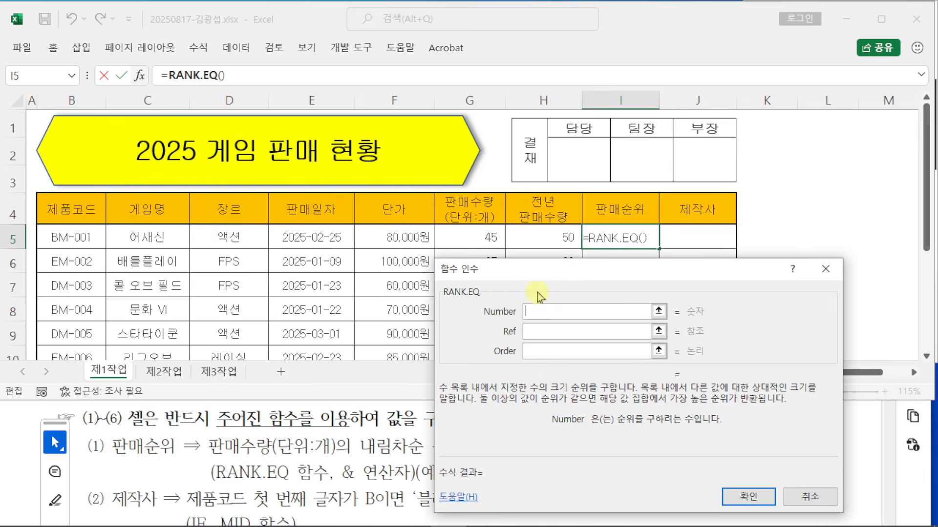
Step: Set RANK.EQ's Number to G5 and its Ref to G5:G12
left_click_drag(478, 329, 588, 324)
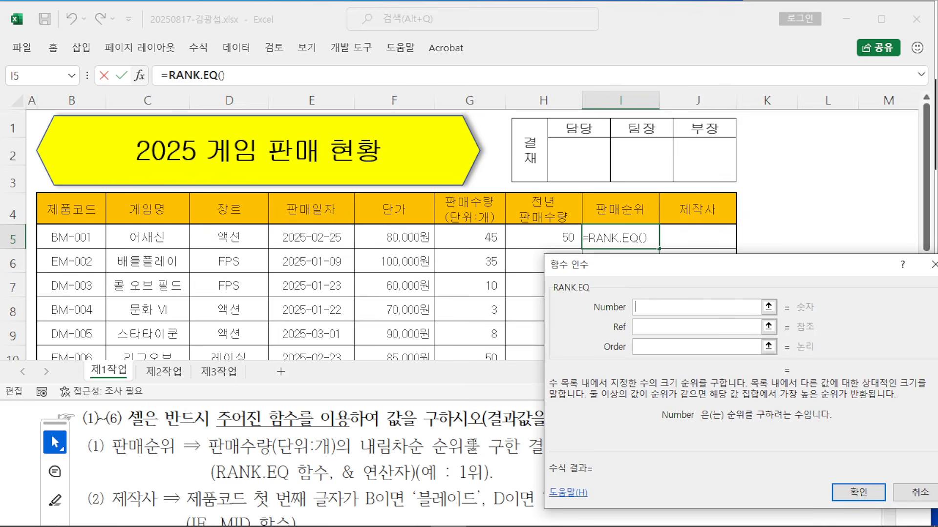
left_click_drag(640, 281, 660, 292)
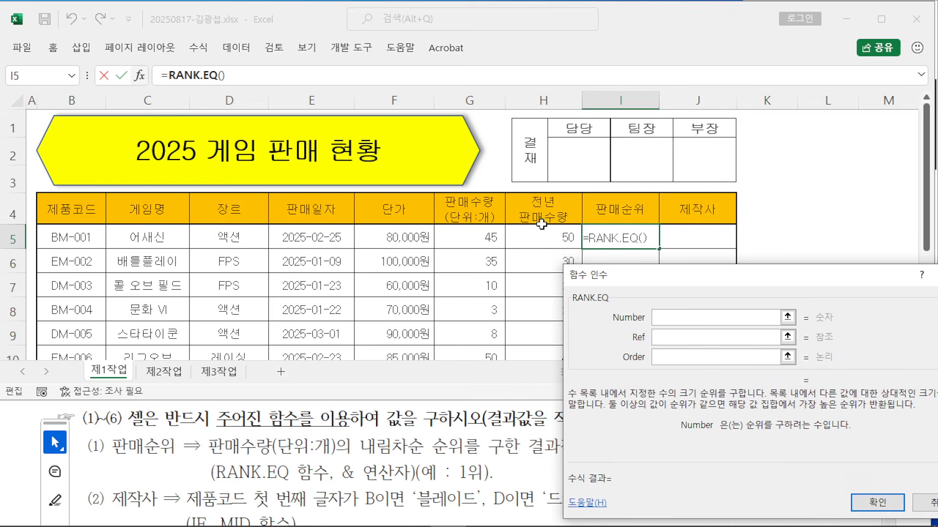
left_click(469, 235)
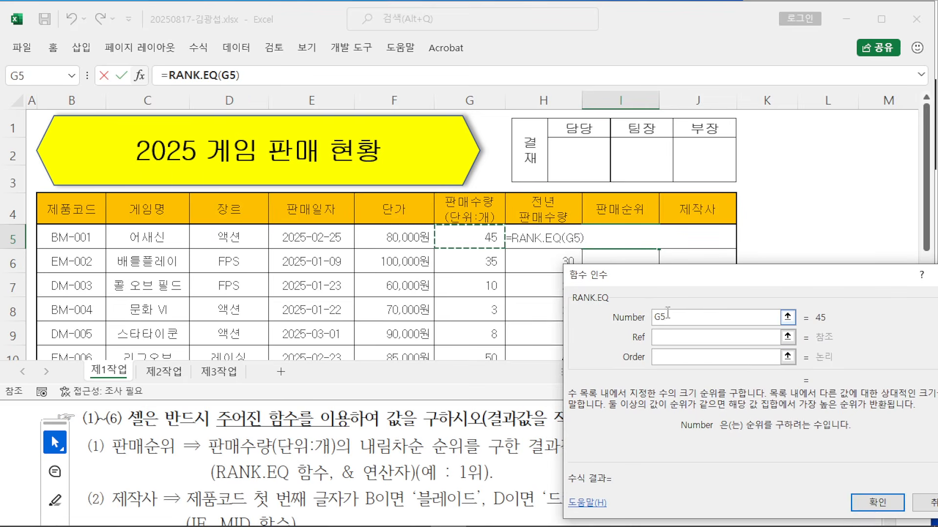
left_click_drag(659, 273, 689, 129)
left_click(712, 193)
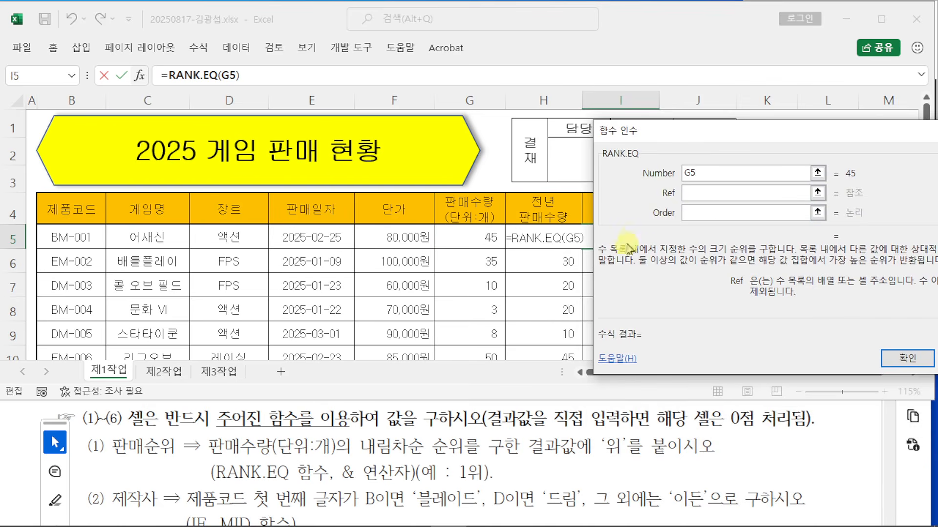
left_click(463, 236)
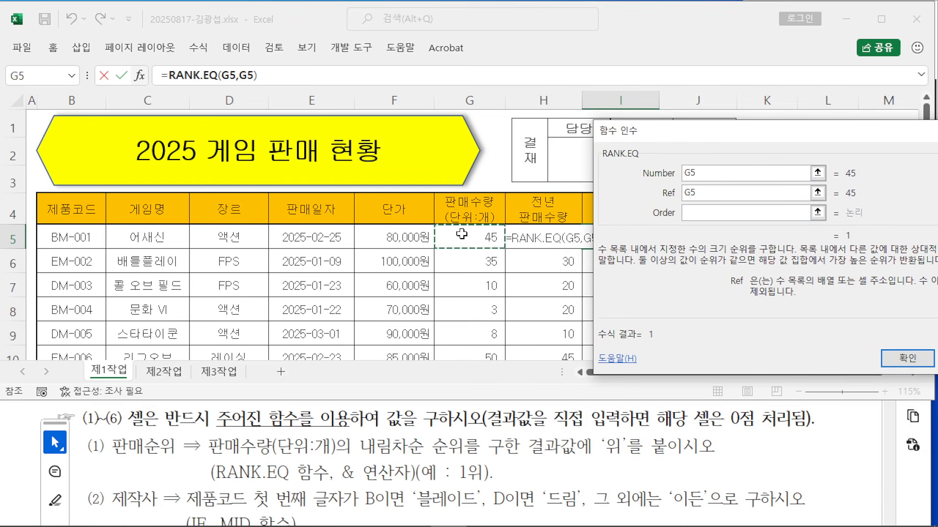
left_click_drag(461, 236, 458, 265)
Step: Make the Ref range absolute as $G$5:$G$12 with F4
scroll(472, 283, "up", 1)
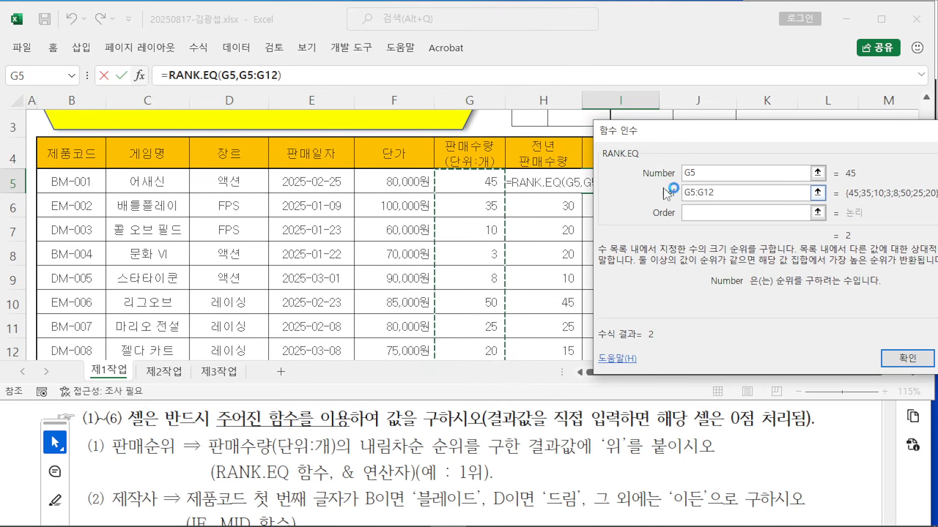
left_click_drag(656, 135, 732, 134)
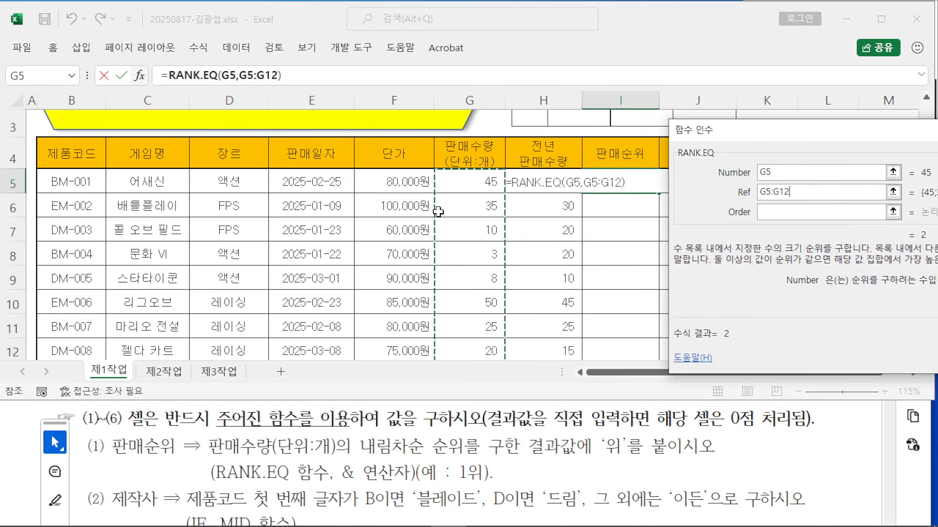
left_click_drag(779, 135, 586, 70)
left_click_drag(309, 191, 425, 299)
mouse_move(332, 233)
left_mouse_down()
mouse_move(369, 230)
mouse_move(327, 278)
left_mouse_up()
left_click_drag(333, 257, 402, 271)
left_click_drag(400, 228, 373, 297)
key("Escape")
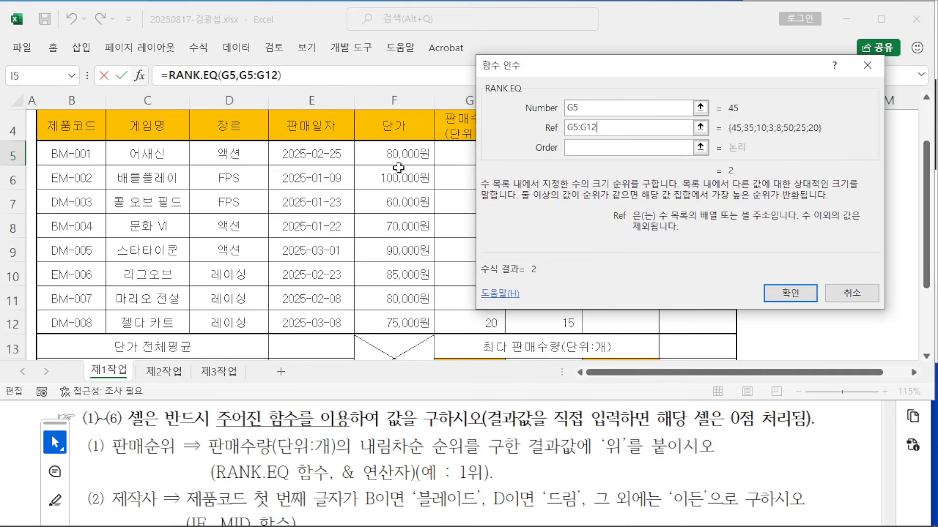
left_click_drag(598, 128, 537, 128)
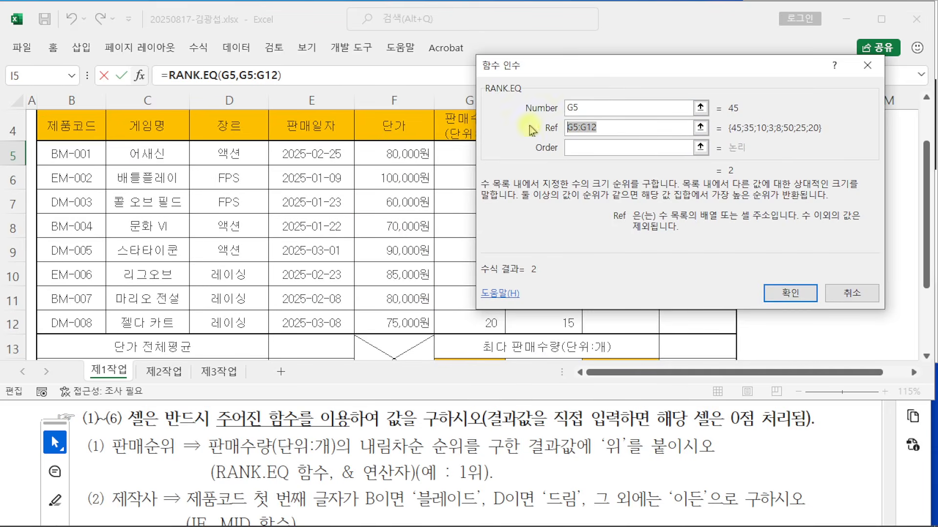
key("F4")
left_click(616, 129)
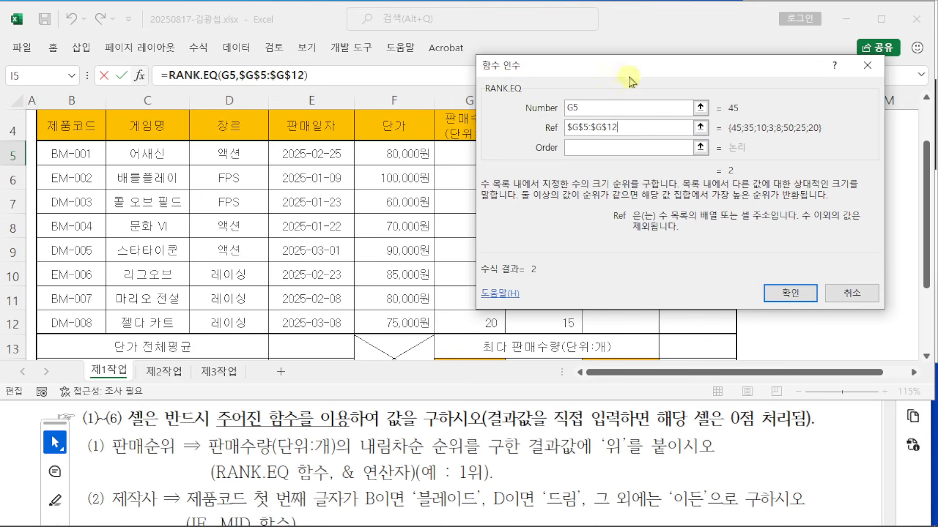
Step: Review the Number G5 and Ref $G$5:$G$12 arguments against the table
left_click_drag(629, 79, 593, 193)
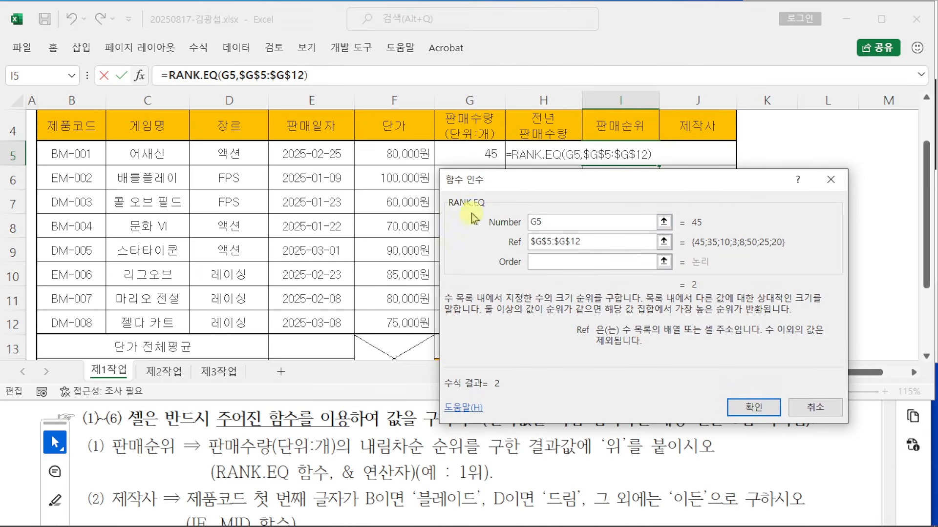
left_click(550, 243)
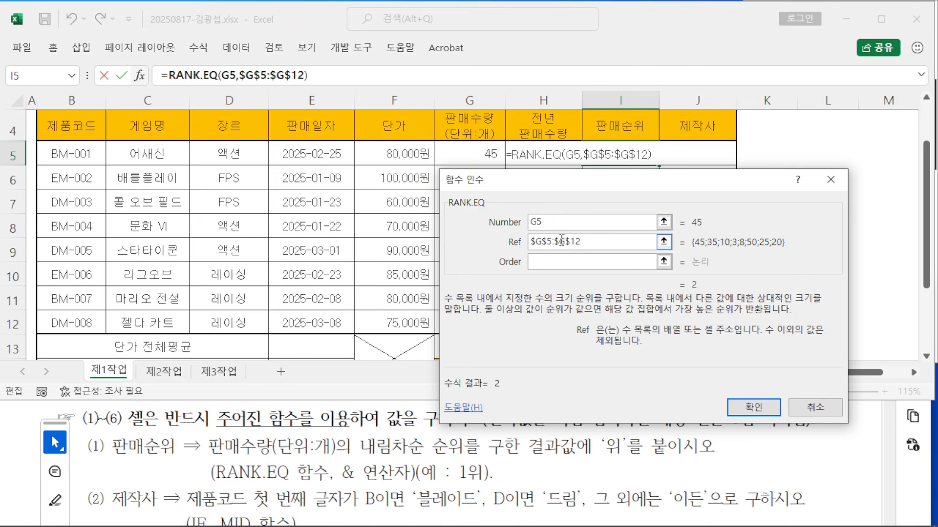
left_click_drag(570, 187, 720, 185)
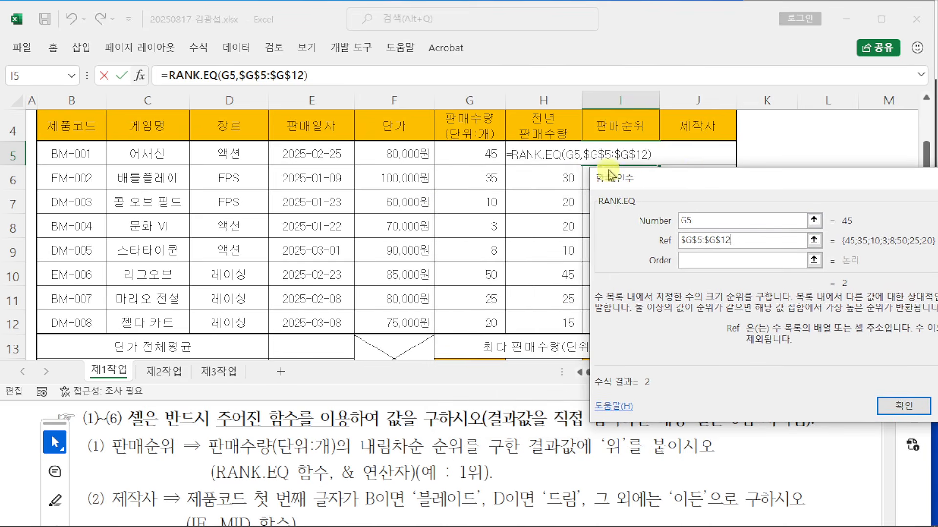
left_click(687, 220)
left_click(749, 241)
left_click_drag(749, 240, 663, 238)
left_click(767, 240)
left_click_drag(755, 240, 662, 240)
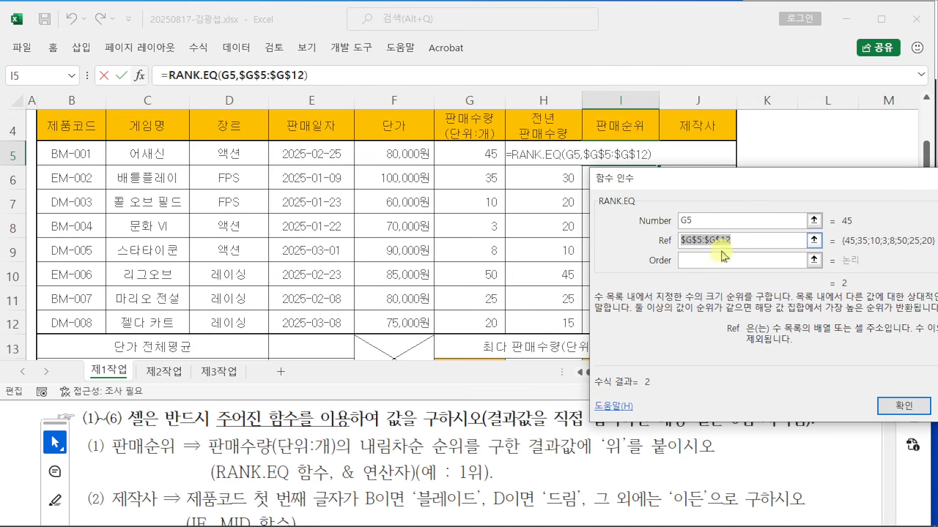
Step: Enter 0 for Order and confirm =RANK.EQ(G5,$G$5:$G$12,0), giving 2 in I5
left_click(706, 260)
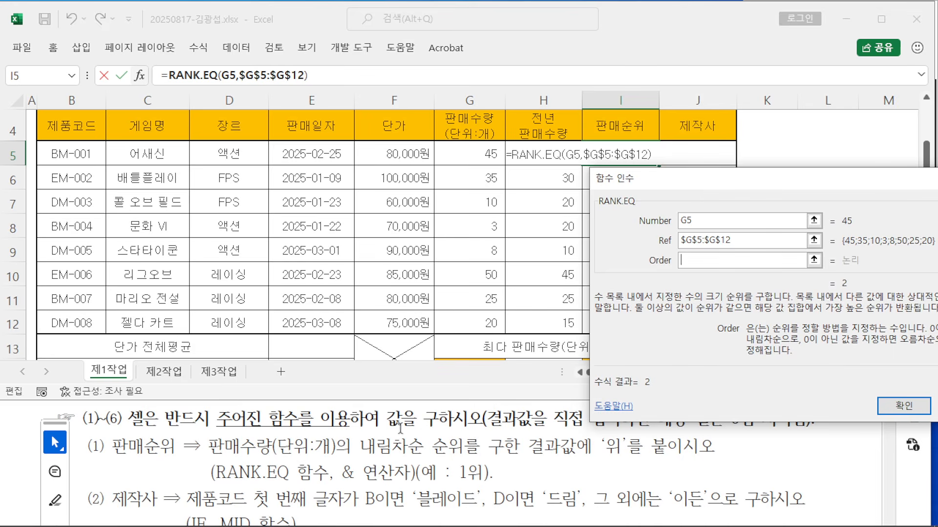
left_click_drag(744, 178, 433, 82)
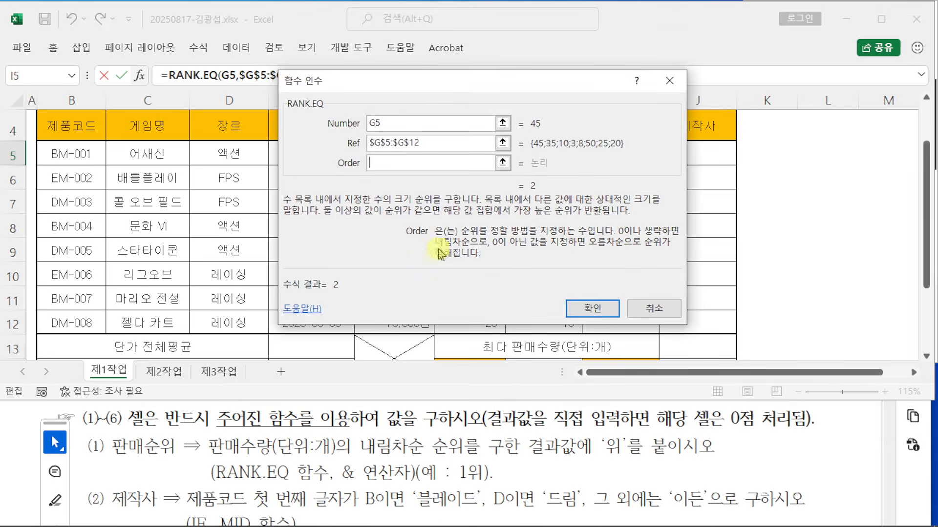
left_click_drag(460, 91, 464, 140)
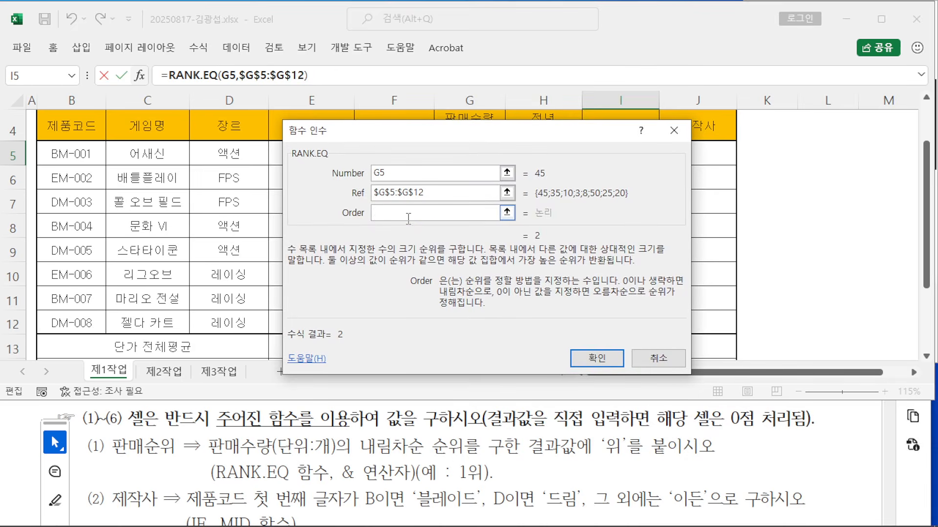
type("0")
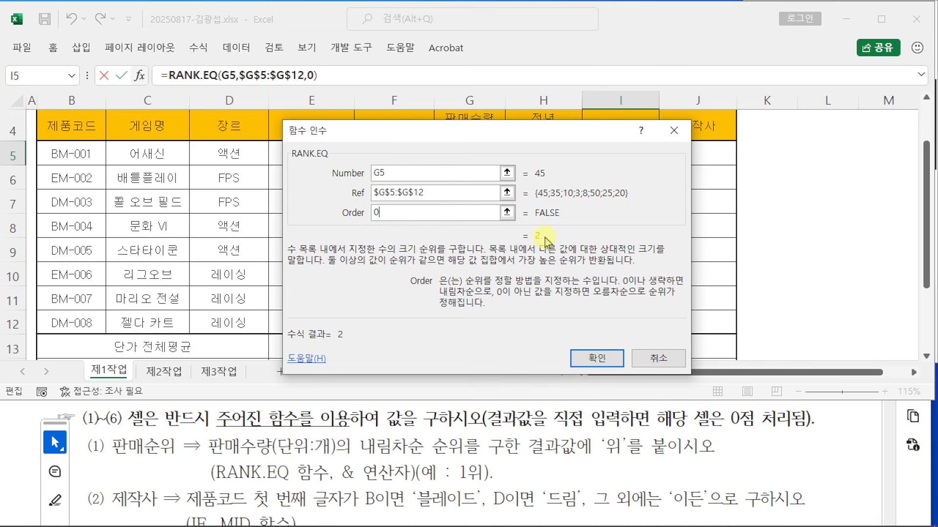
left_click_drag(505, 134, 505, 162)
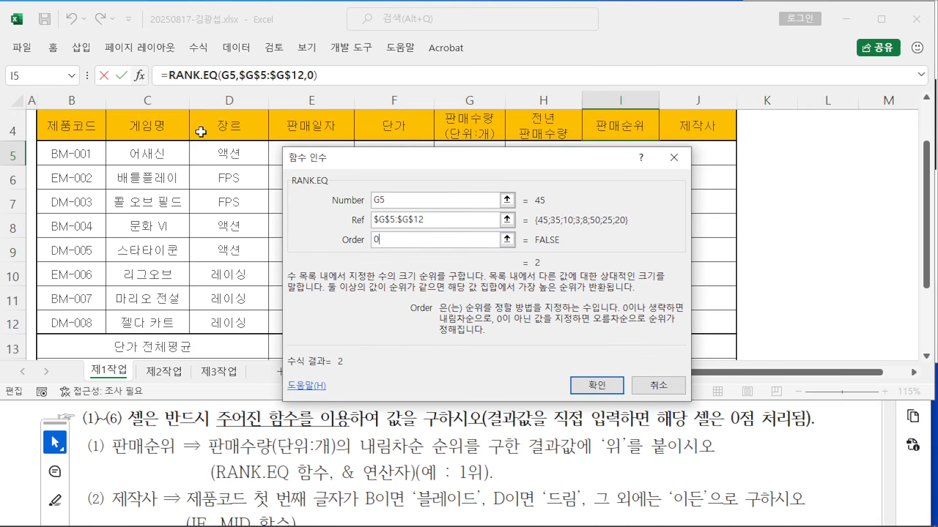
left_click(595, 385)
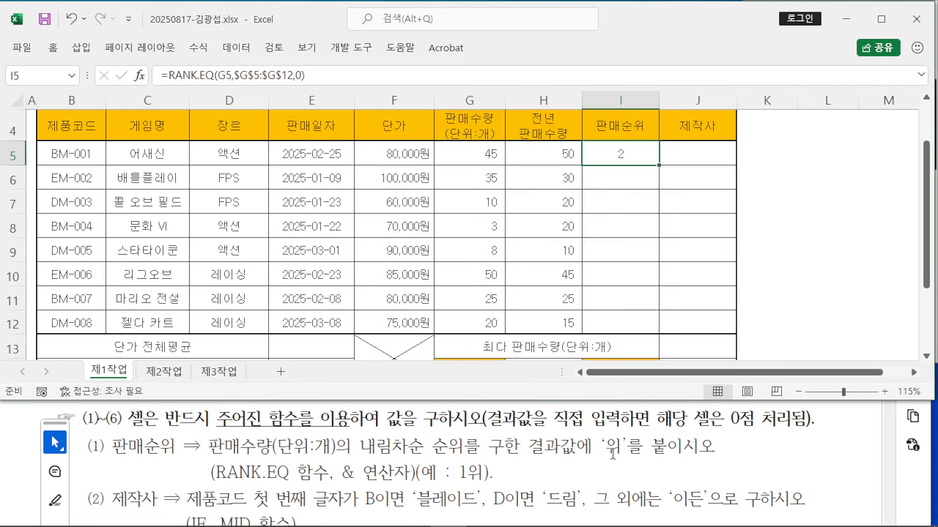
Step: Highlight the PDF instruction about appending 위 with the & operator
left_click(600, 446)
left_click_drag(600, 446, 709, 457)
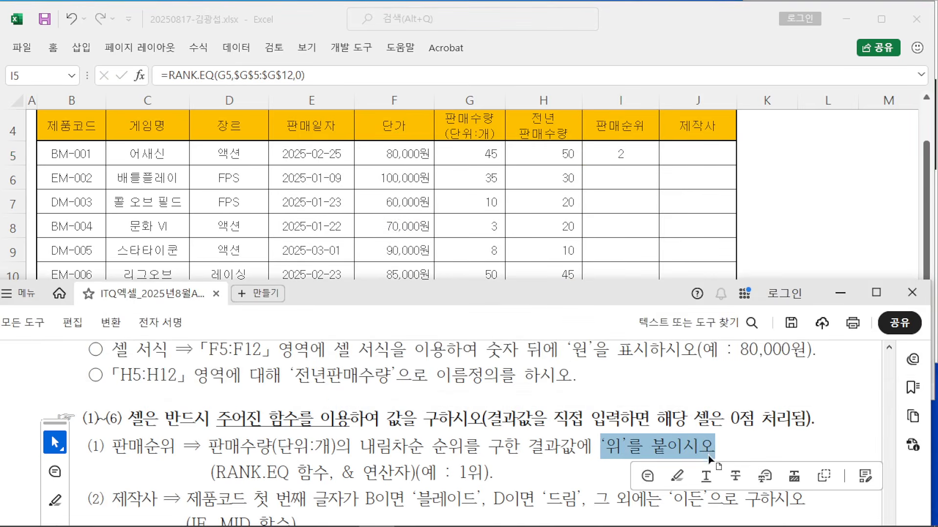
left_click(676, 476)
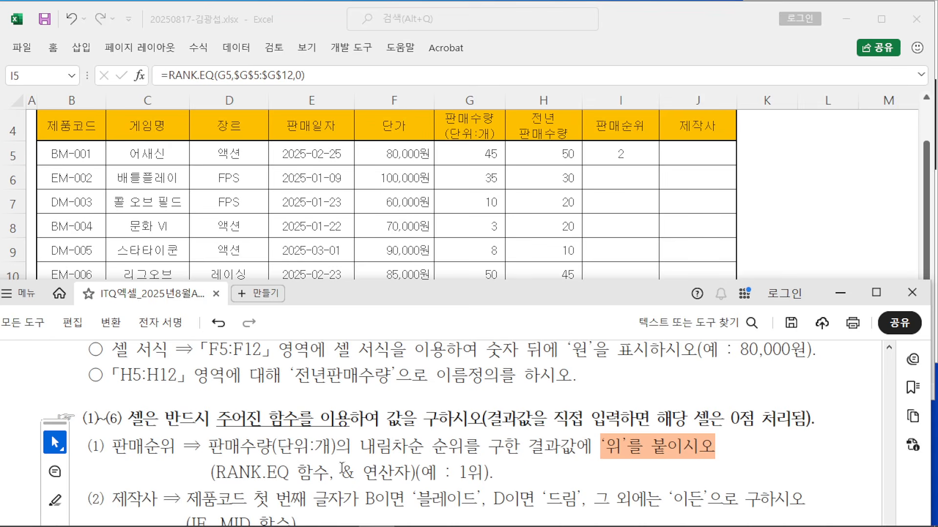
left_click_drag(341, 473, 410, 473)
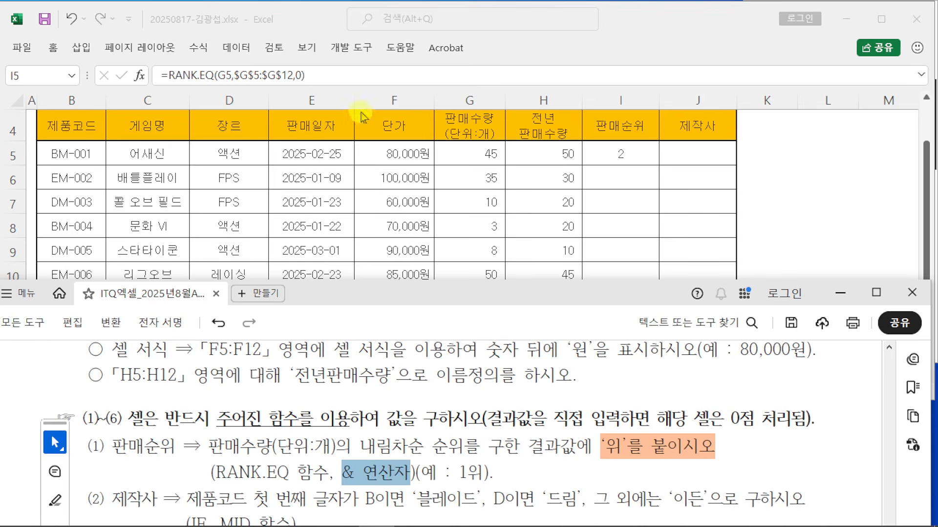
Step: Append &"위" to the I5 rank formula so it shows 2위
left_click(328, 75)
left_click(340, 74)
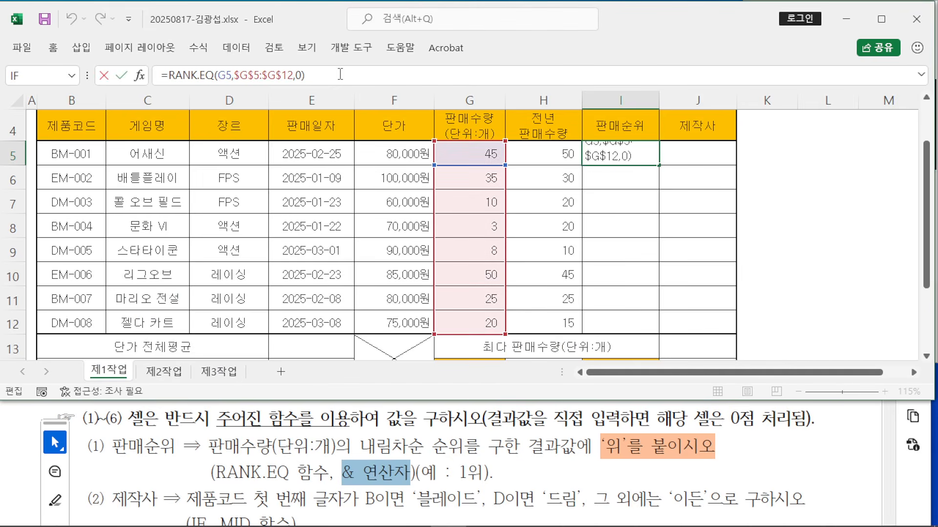
type("&\"Dn")
key("BackSpace")
type("위")
key("Return")
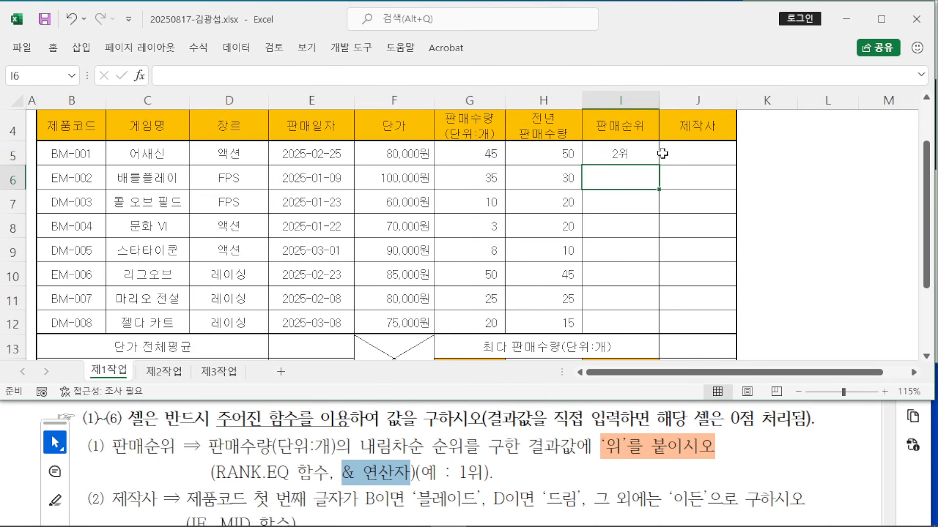
left_click(656, 159)
Step: Fill I5's rank formula down to I12 using Fill Without Formatting
left_click_drag(660, 167, 660, 334)
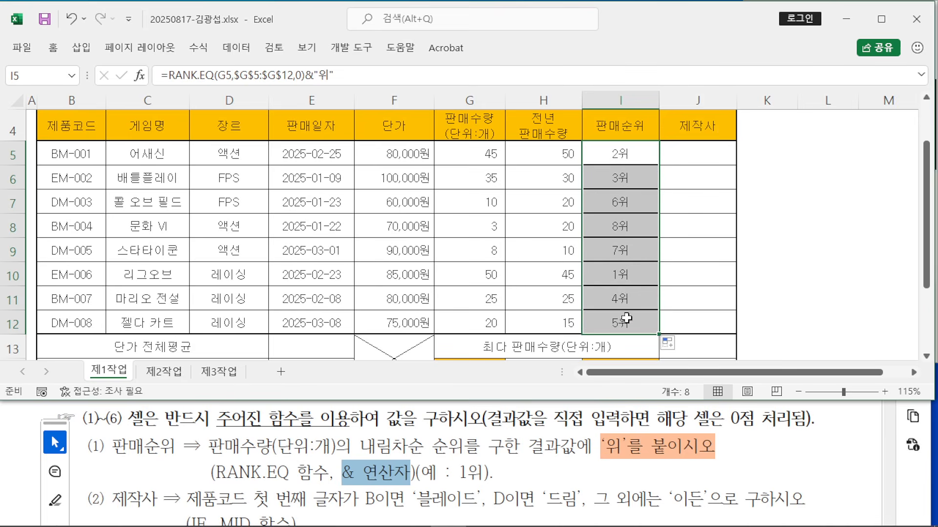
left_click(671, 344)
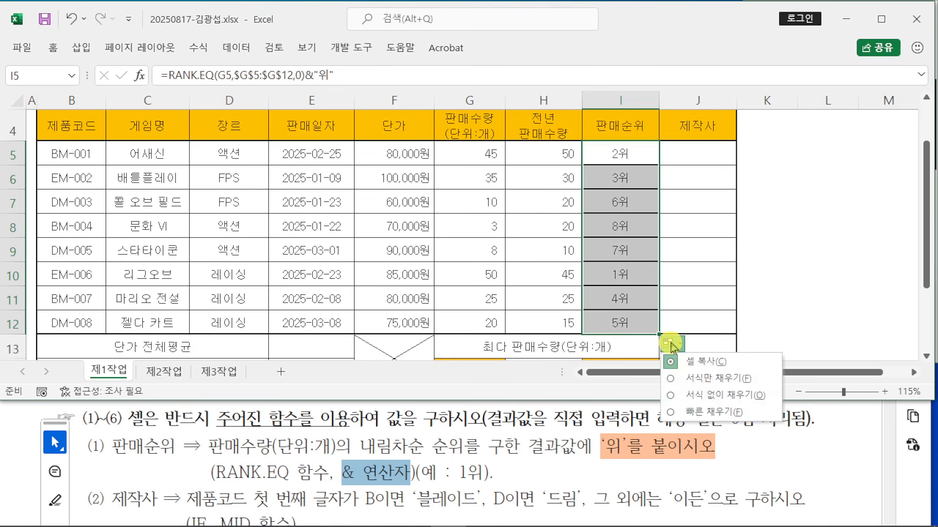
left_click(674, 399)
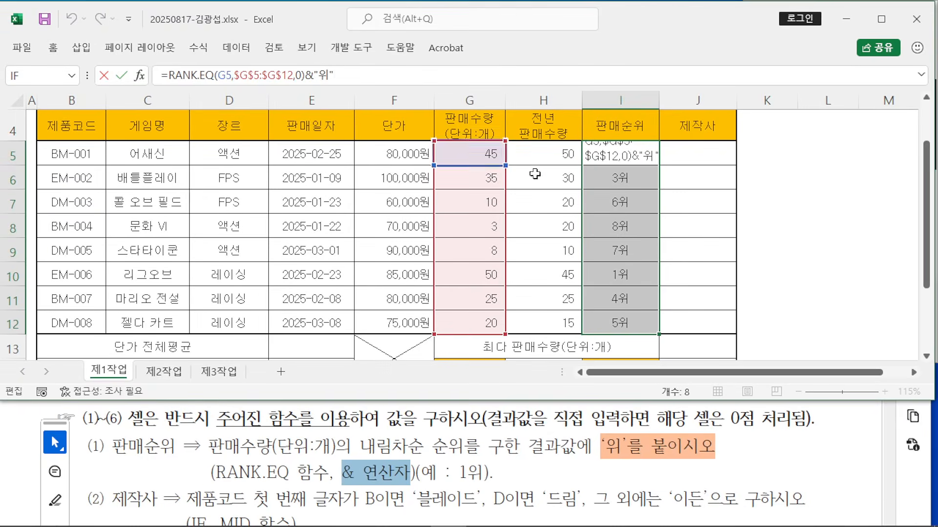
Step: Select J5 and bring the PDF's 제작사 instruction into view below the sheet
left_click(782, 225)
left_click(686, 154)
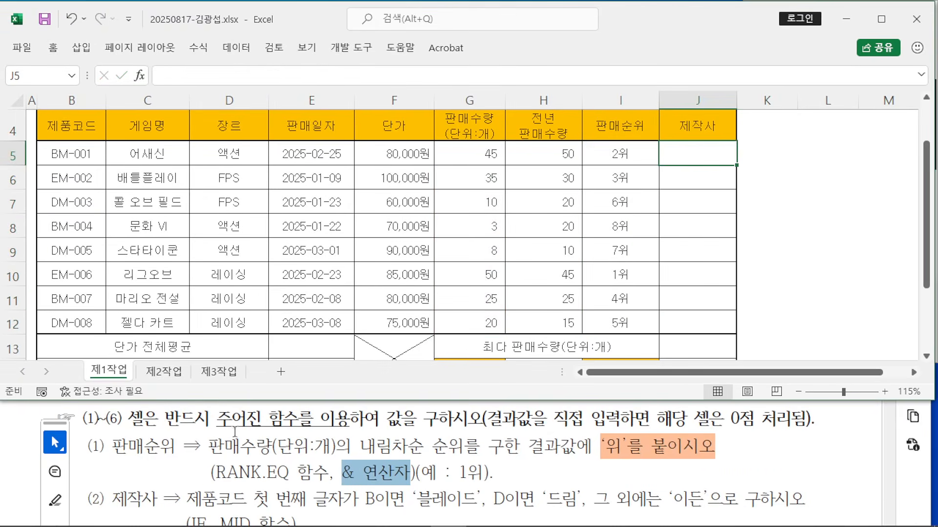
left_click(189, 476)
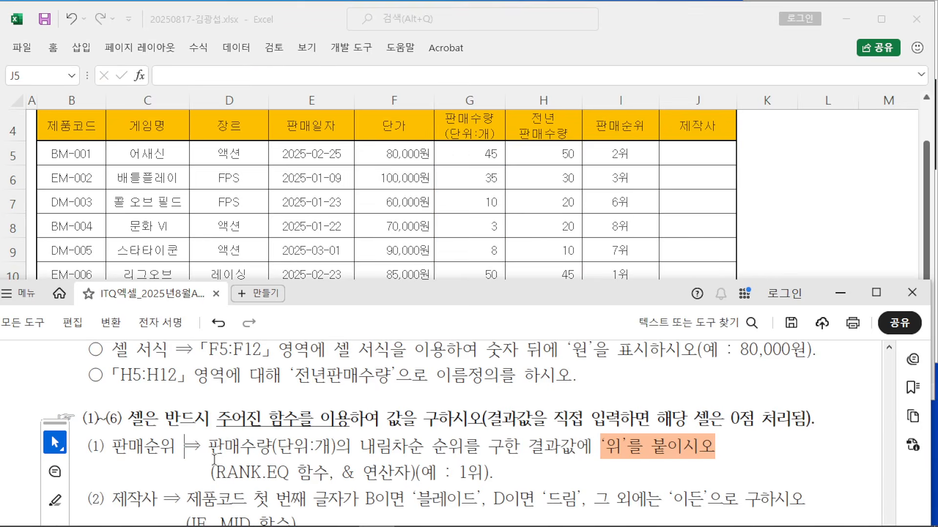
left_click_drag(335, 300, 335, 256)
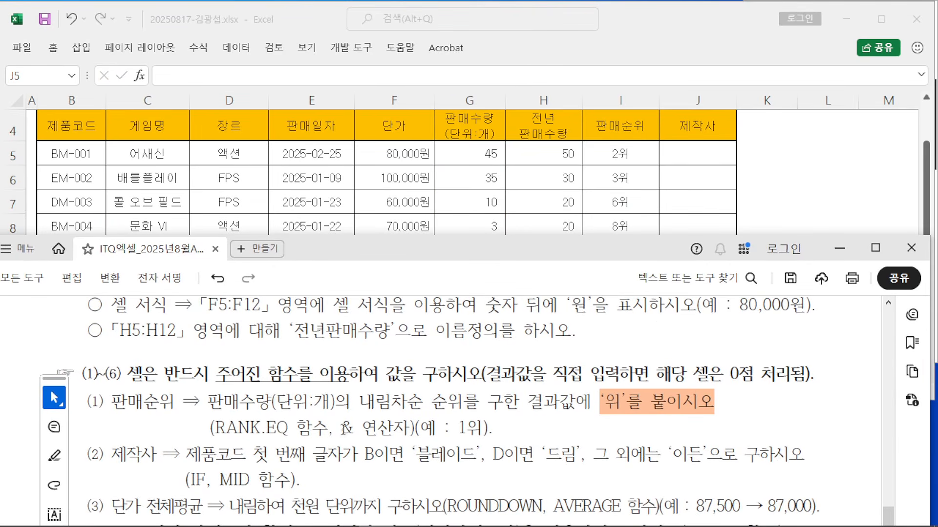
left_click(803, 179)
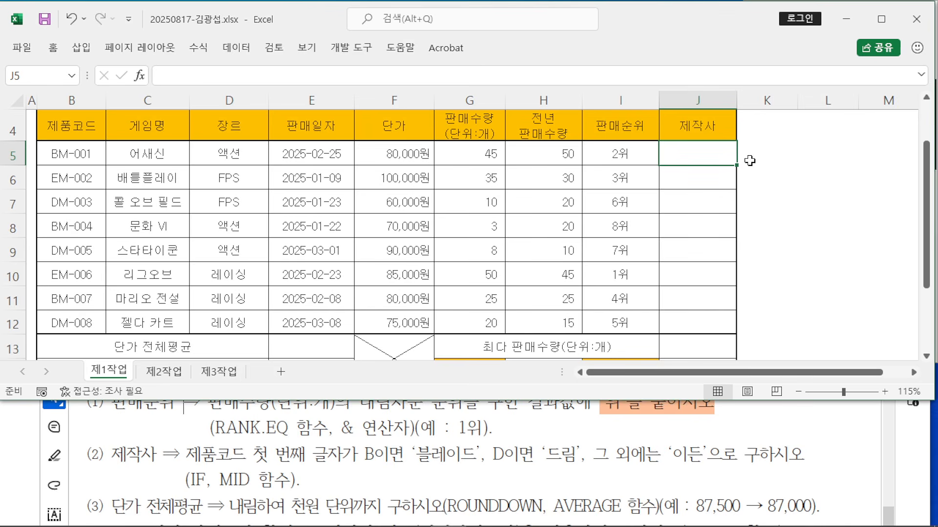
Step: Start J5 with =IF( and open the IF Function Arguments dialog
type("=")
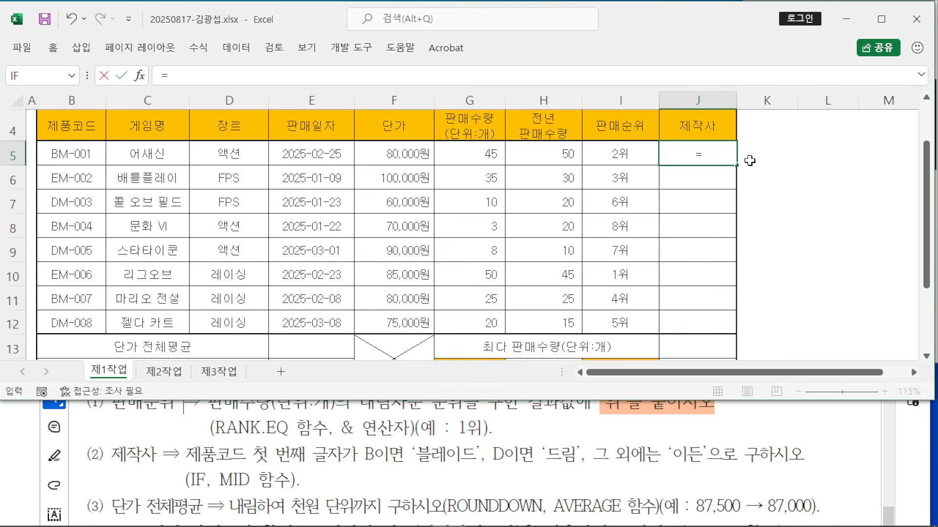
type("IF(")
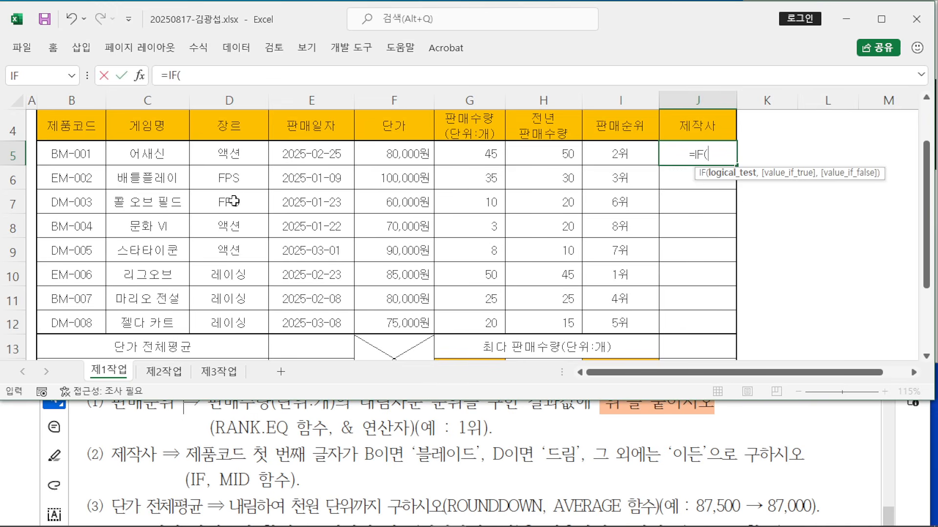
left_click(140, 77)
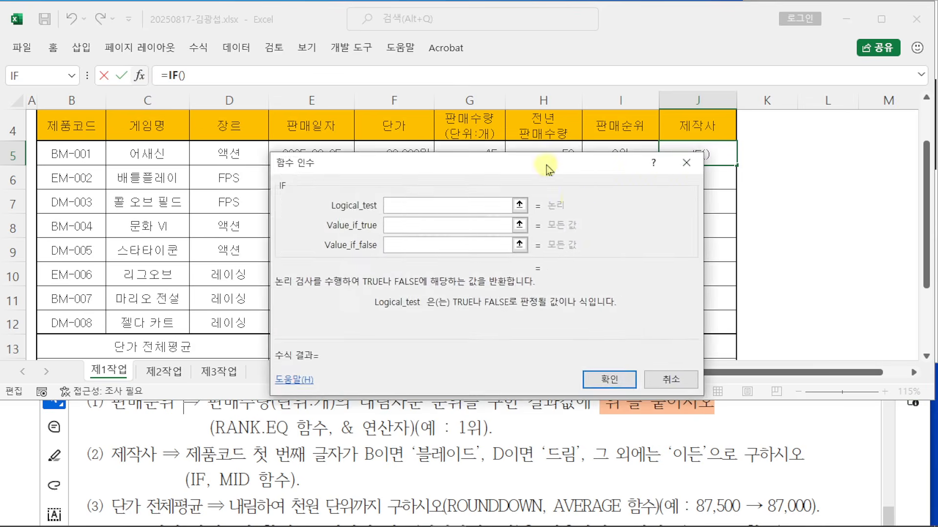
left_click_drag(562, 170, 773, 187)
left_click(634, 223)
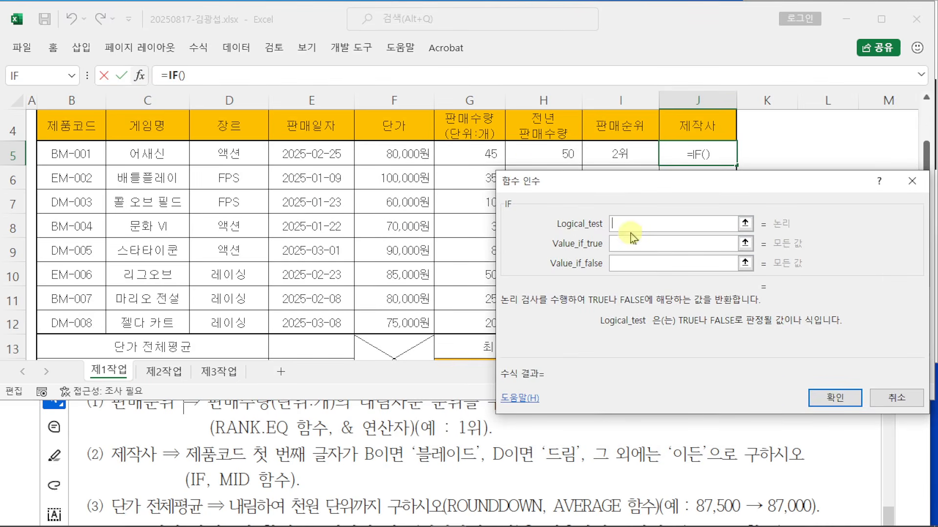
left_click(623, 244)
left_click(623, 266)
Step: Enter MID( as the IF's Logical_test and switch to MID's arguments
left_click(655, 222)
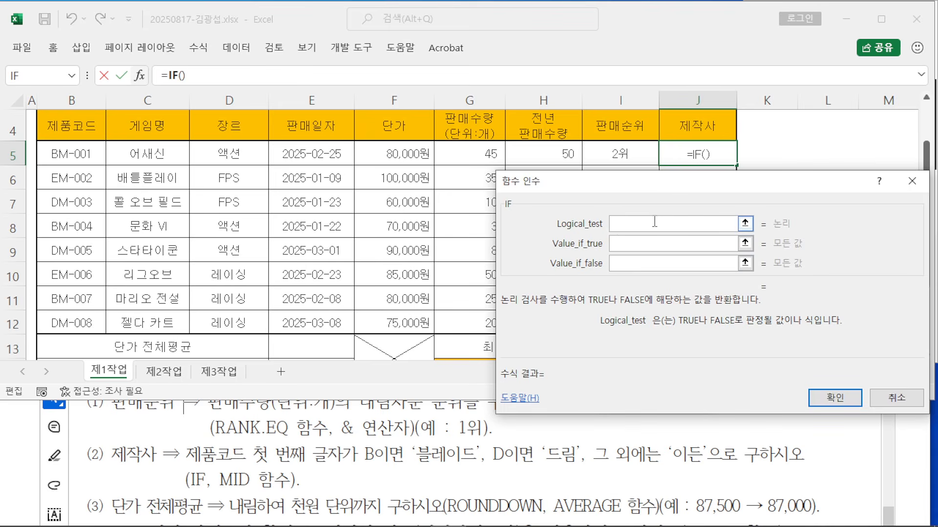
type("MID(")
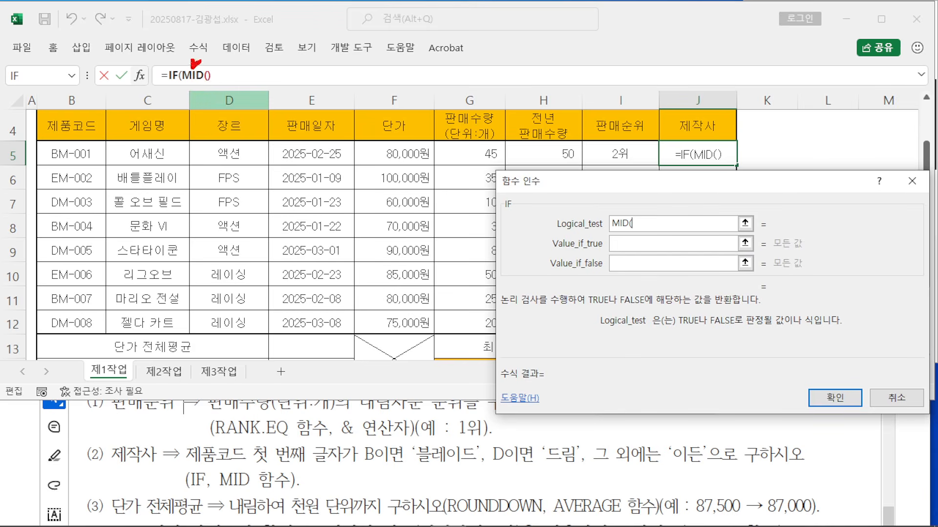
key("Escape")
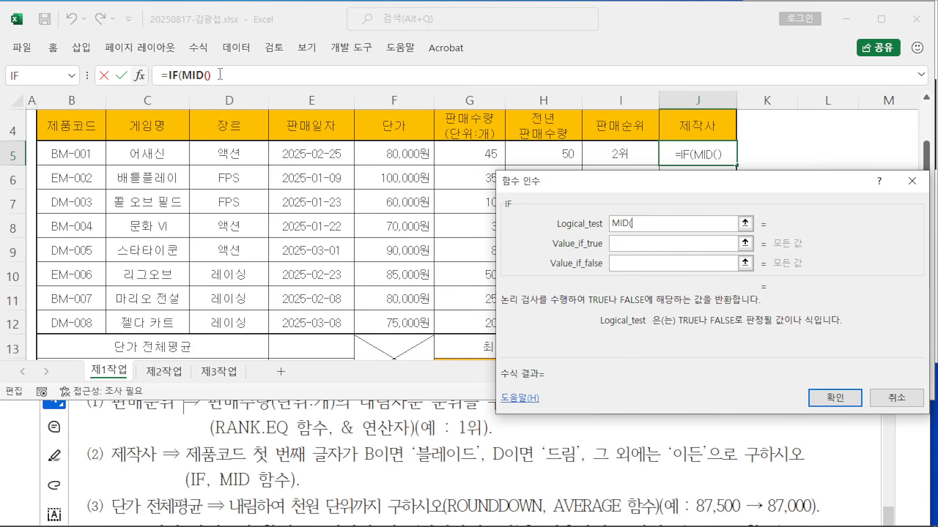
left_click(198, 77)
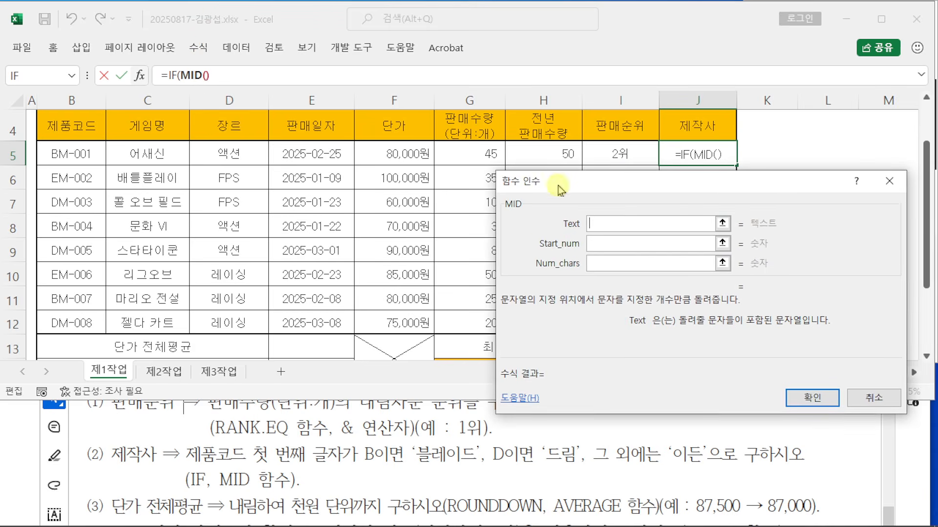
Step: Set MID's Text to B5, Start_num to 1 and Num_chars to 1
left_click(591, 226)
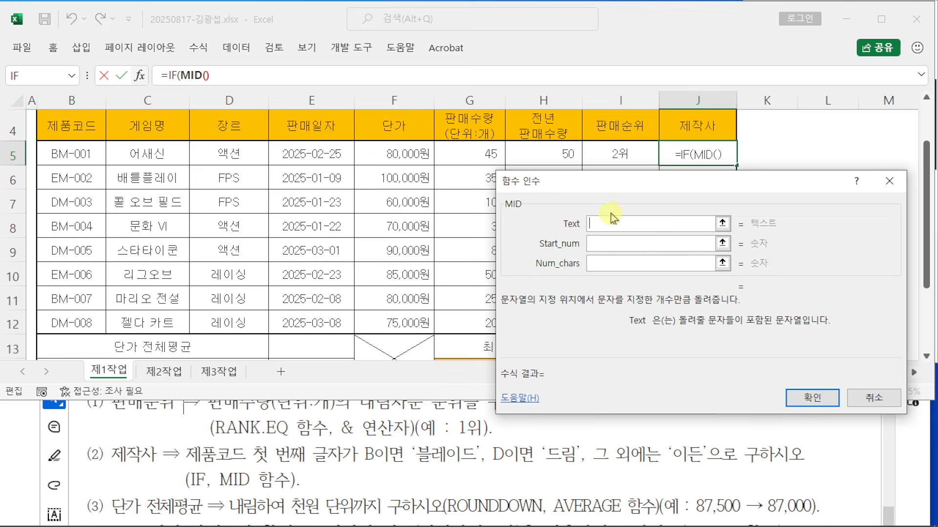
left_click(594, 224)
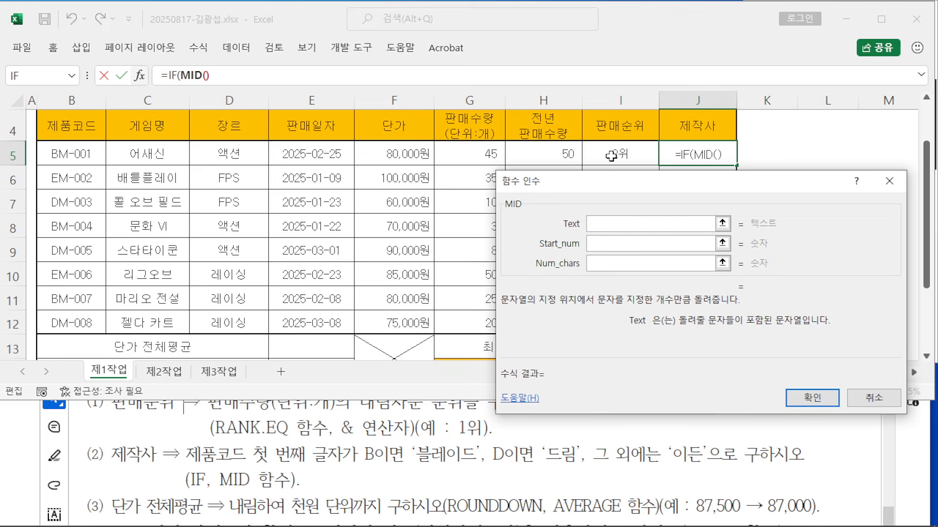
left_click(49, 152)
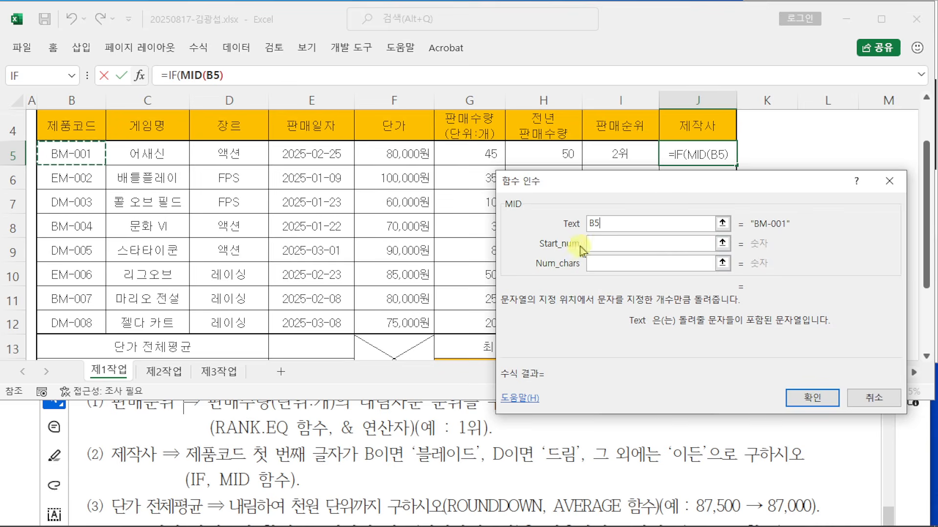
left_click(603, 245)
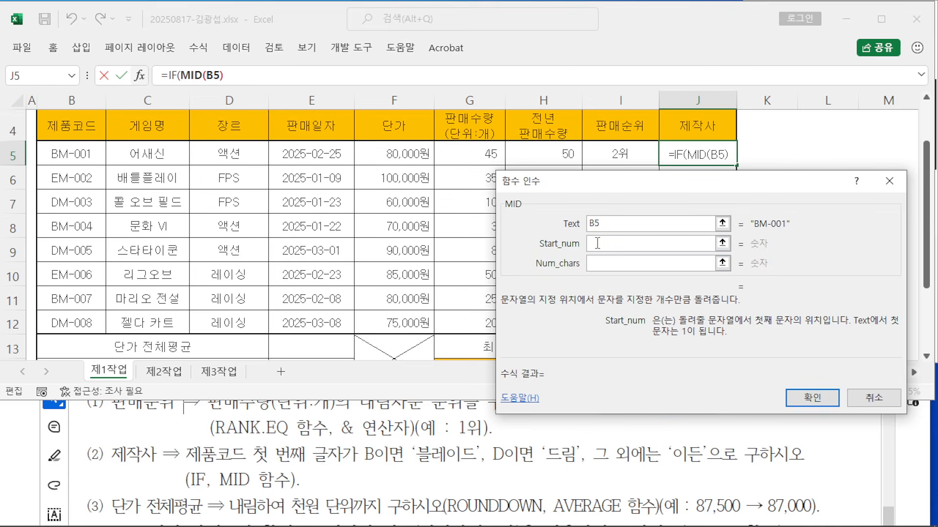
type("1")
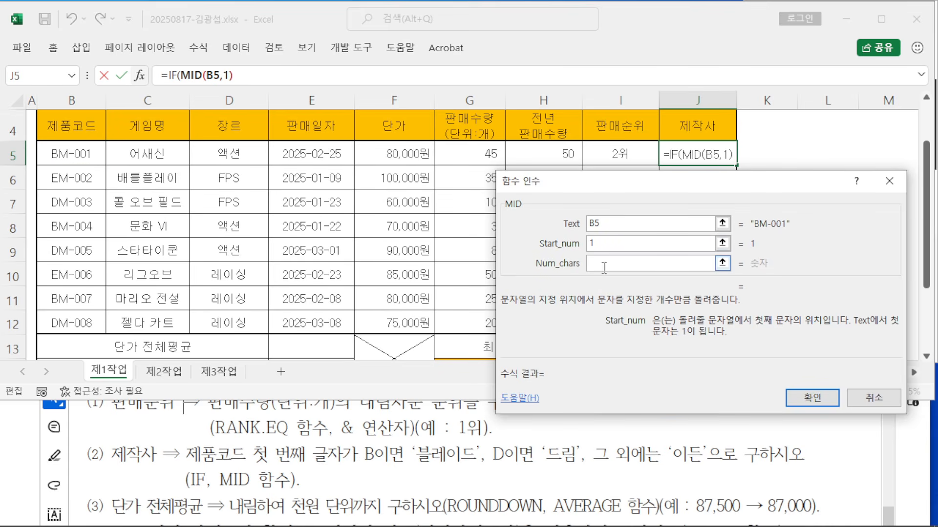
left_click(603, 262)
type("1")
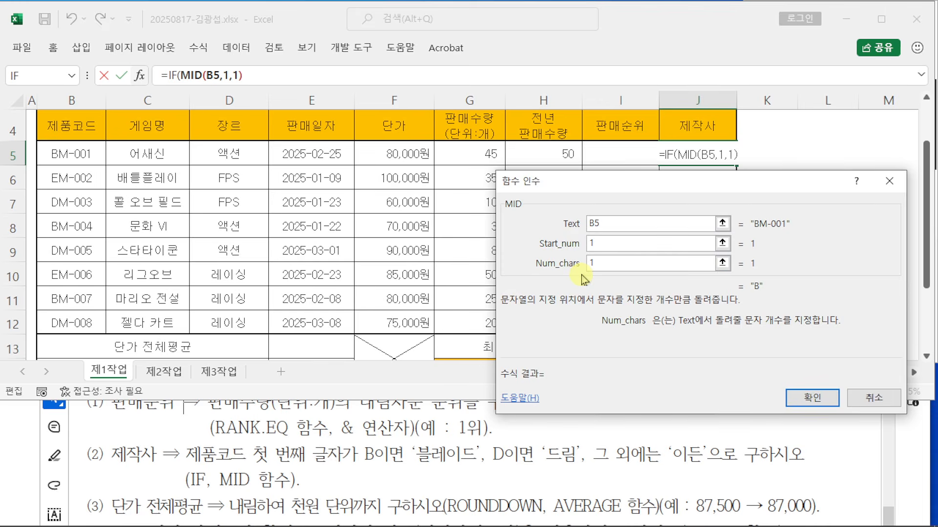
Step: Check that MID(B5,1,1) returns "B", then return to the IF arguments
left_click_drag(590, 190, 335, 128)
left_click(338, 182)
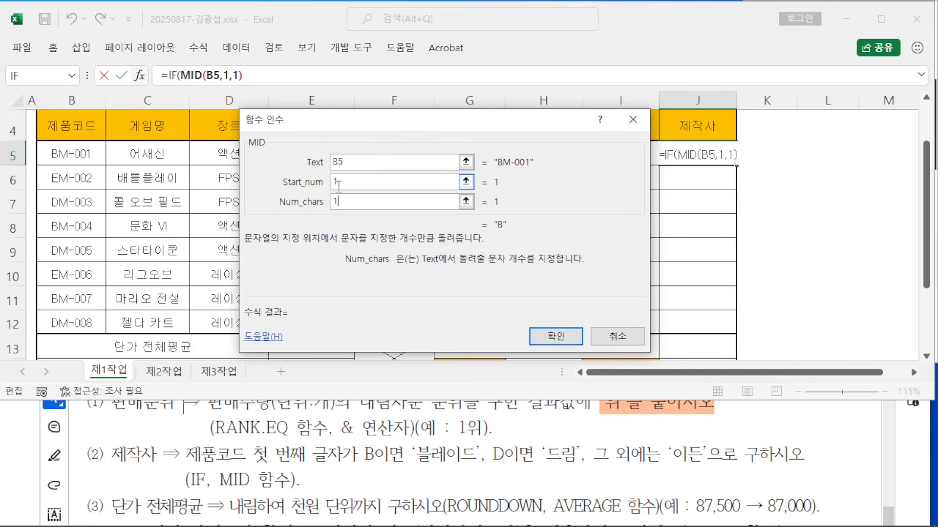
left_click(335, 201)
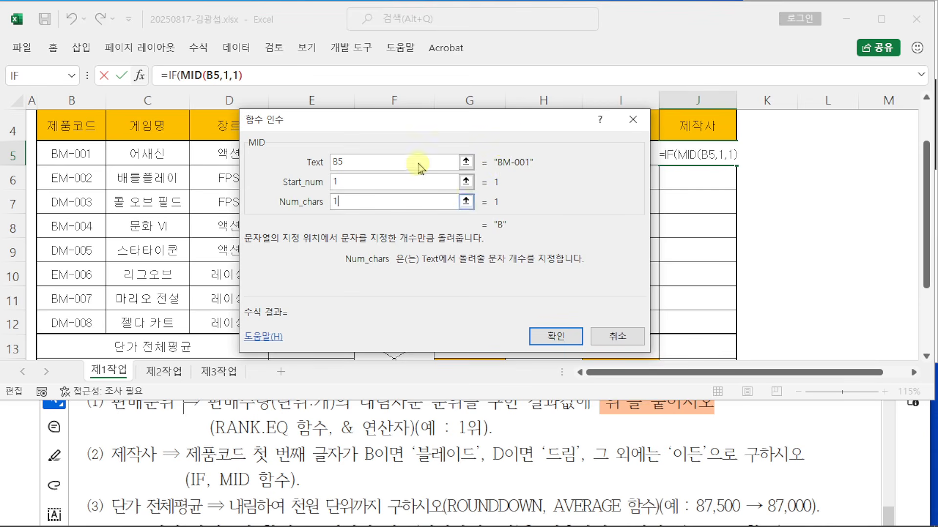
left_click_drag(413, 132, 567, 171)
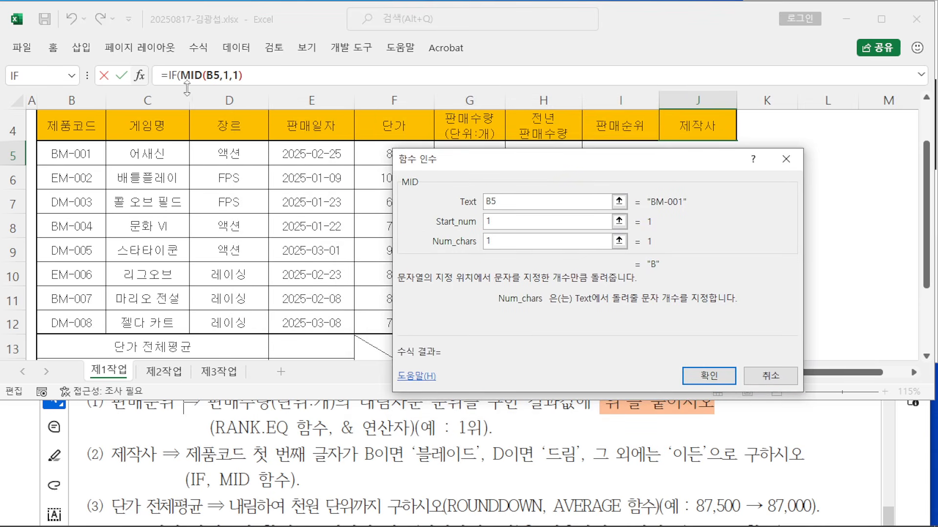
key("ctrl+2")
left_click_drag(171, 66, 196, 2)
key("Escape")
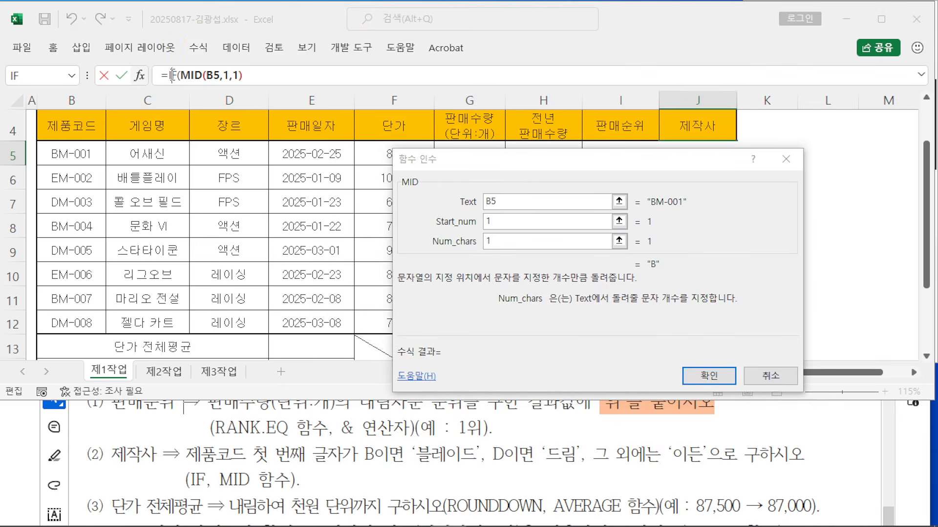
left_click(172, 75)
left_click_drag(594, 176, 646, 194)
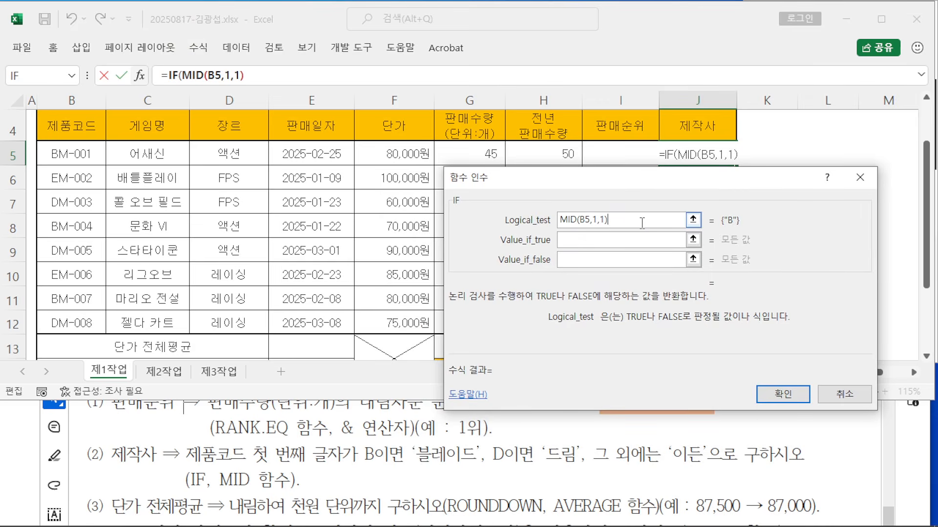
Step: Make the IF condition MID(B5,1,1)="B" with 블레이드 as the true value
type("=")
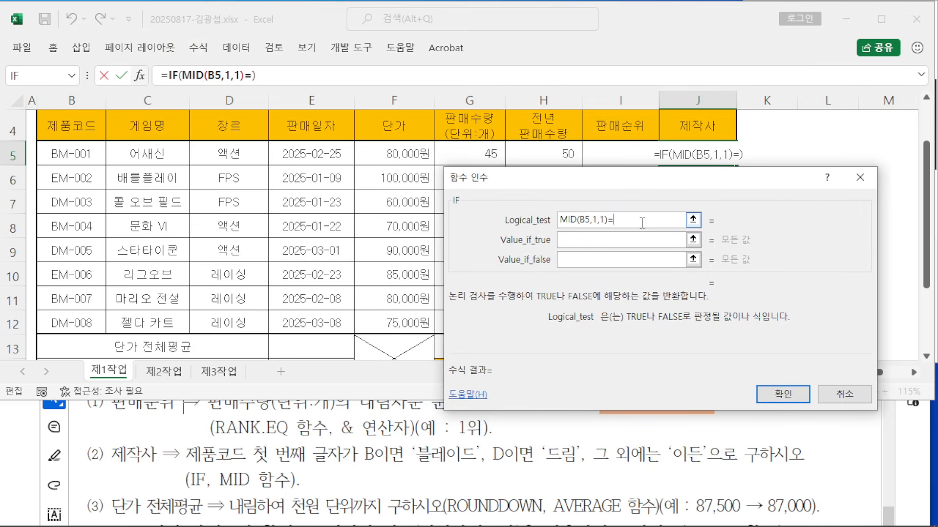
type("\"")
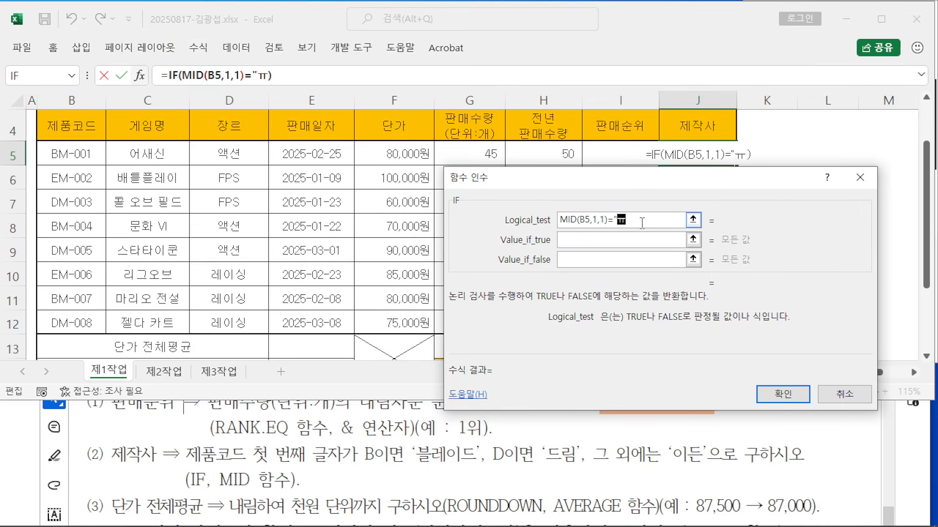
type("b")
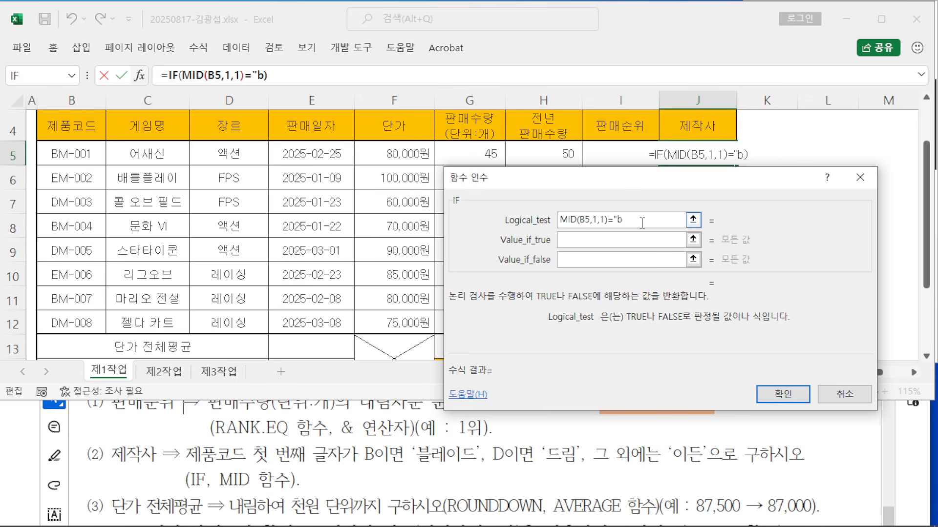
key("BackSpace")
type("B\"")
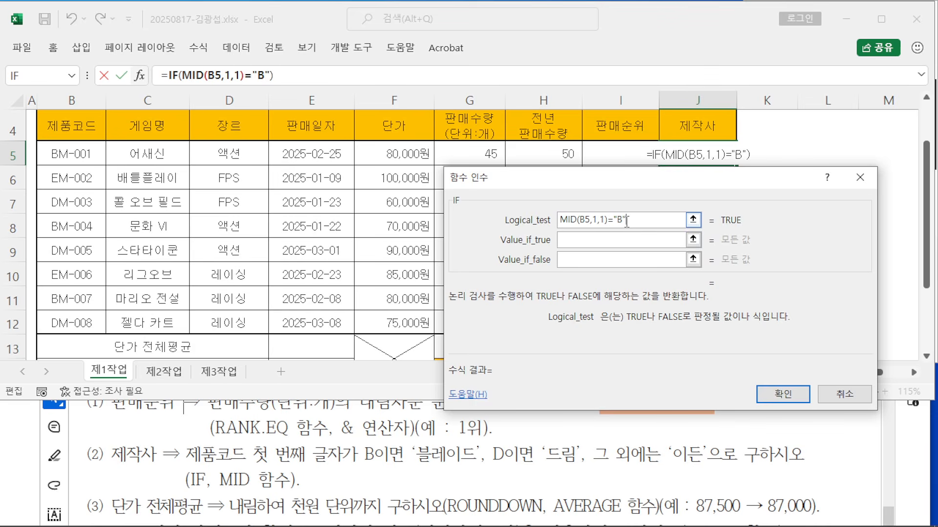
left_click(604, 235)
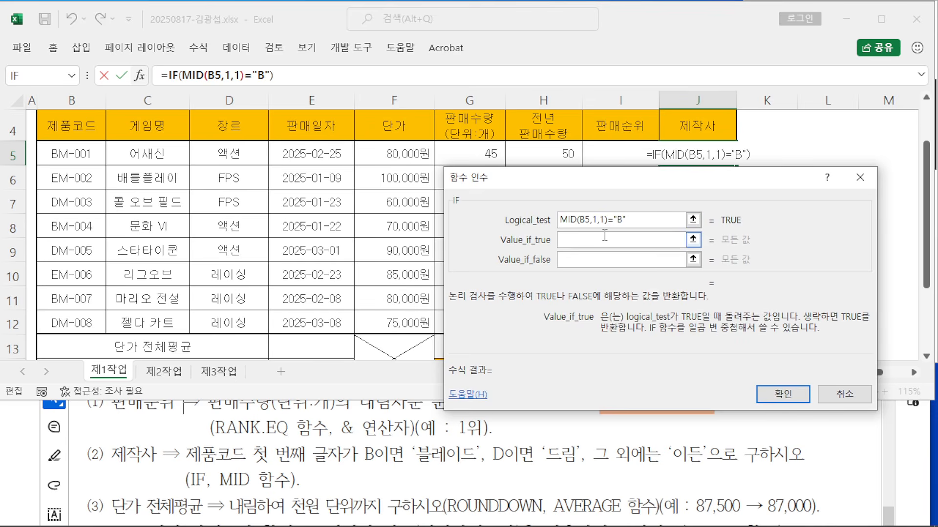
type("블레이드")
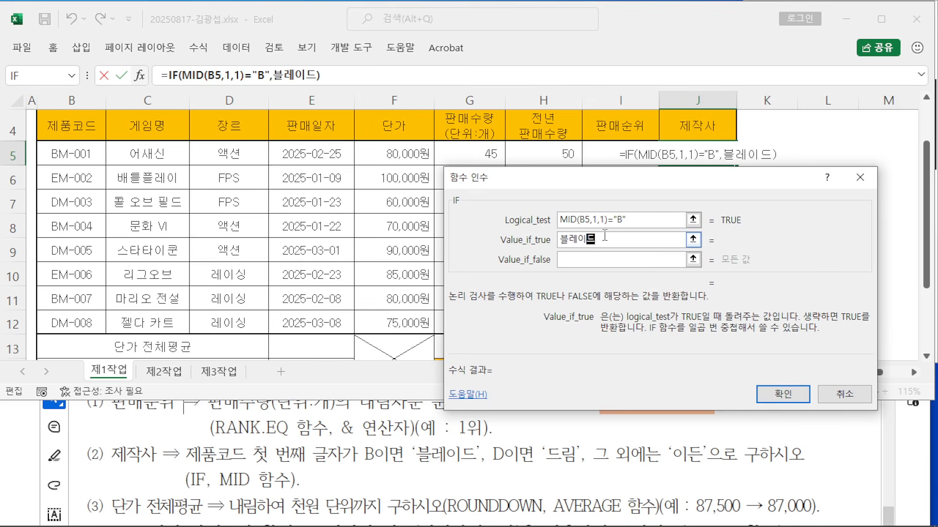
left_click_drag(561, 182, 283, 109)
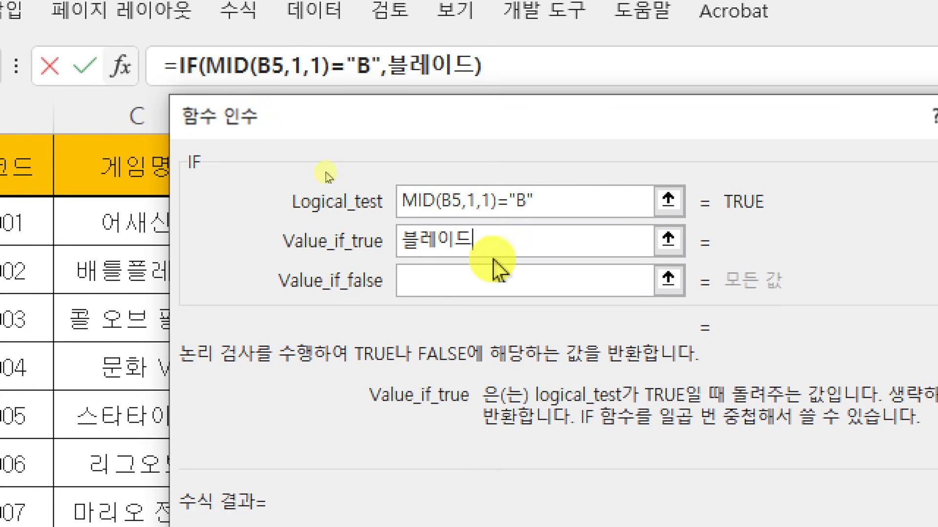
left_click(492, 278)
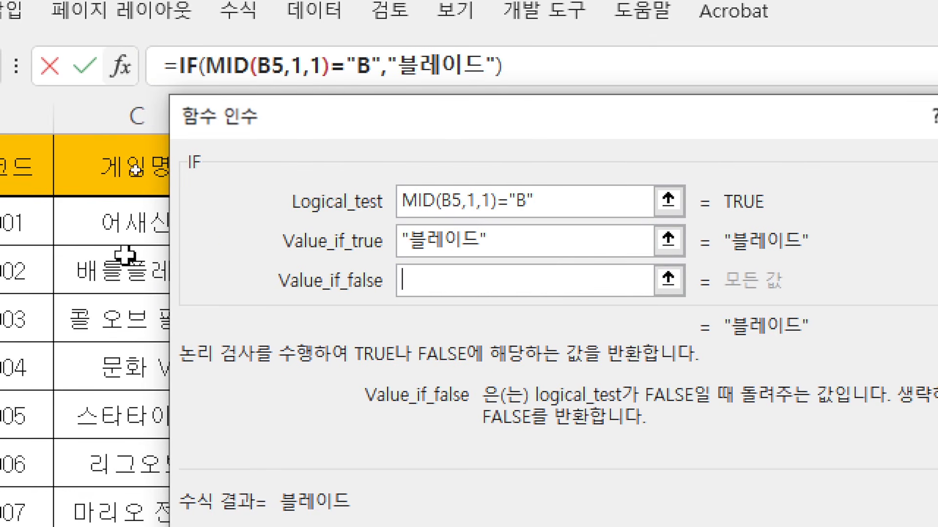
left_click(546, 268)
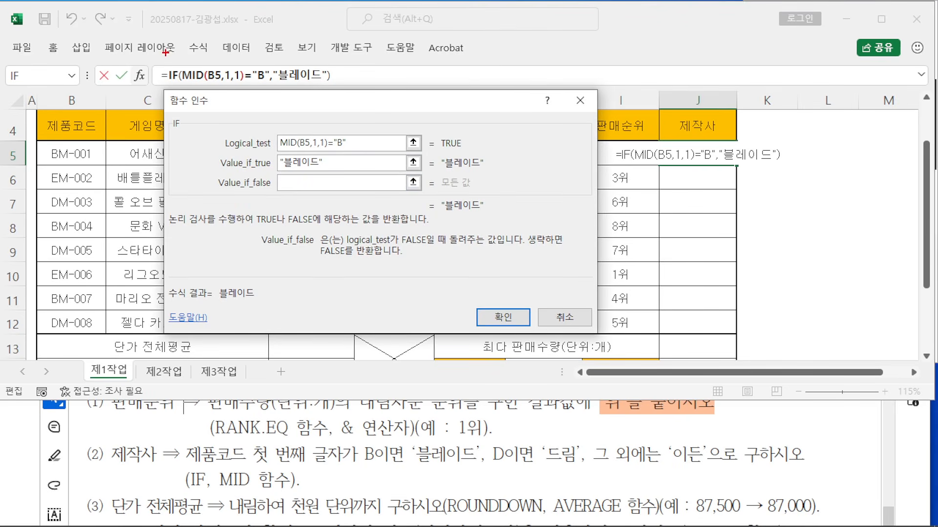
Step: Copy the IF formula text and paste it into Value_if_false as a nested IF
mouse_move(166, 52)
left_mouse_down()
mouse_move(178, 78)
mouse_move(341, 86)
left_mouse_up()
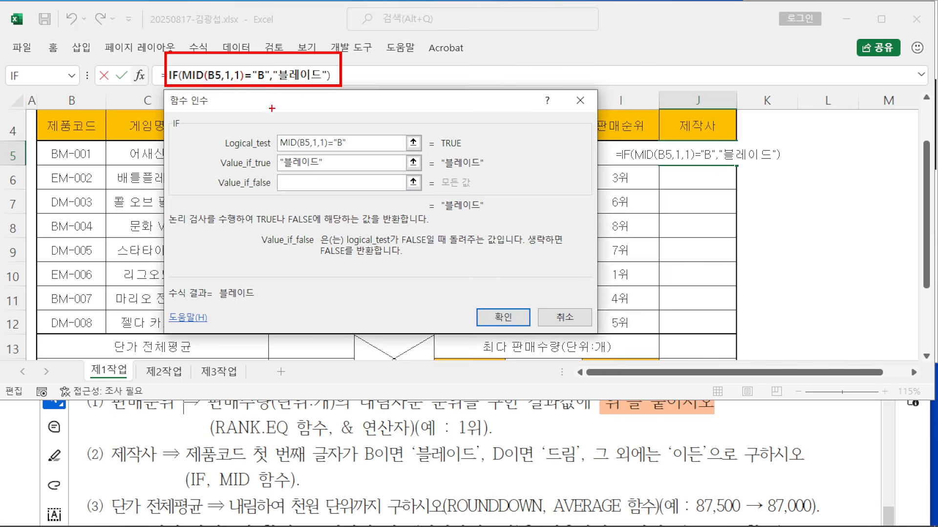
left_click_drag(300, 179, 248, 88)
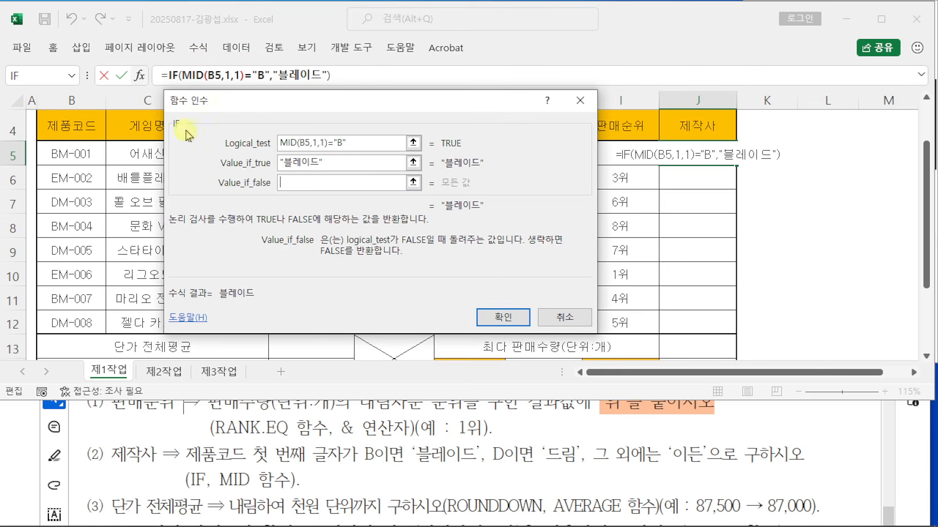
left_click(168, 71)
left_click_drag(168, 71, 353, 71)
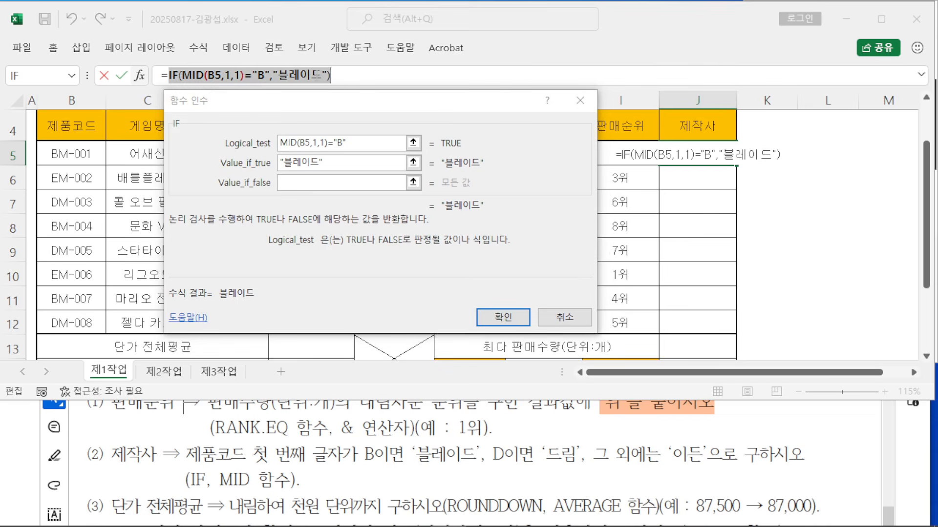
right_click(317, 76)
left_click(345, 104)
left_click(294, 183)
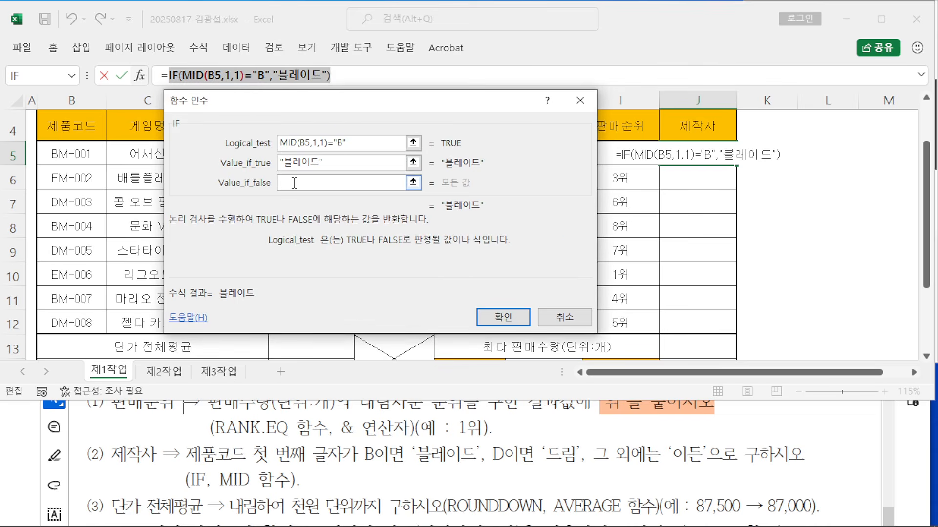
right_click(294, 184)
left_click(330, 224)
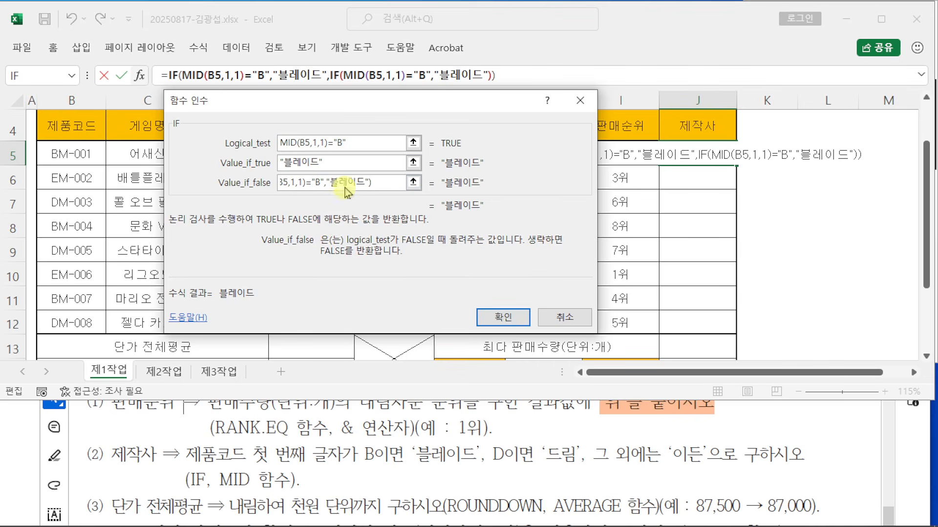
Step: Change the nested IF's condition to MID(B5,1,1)="D"
left_click_drag(336, 70, 335, 1)
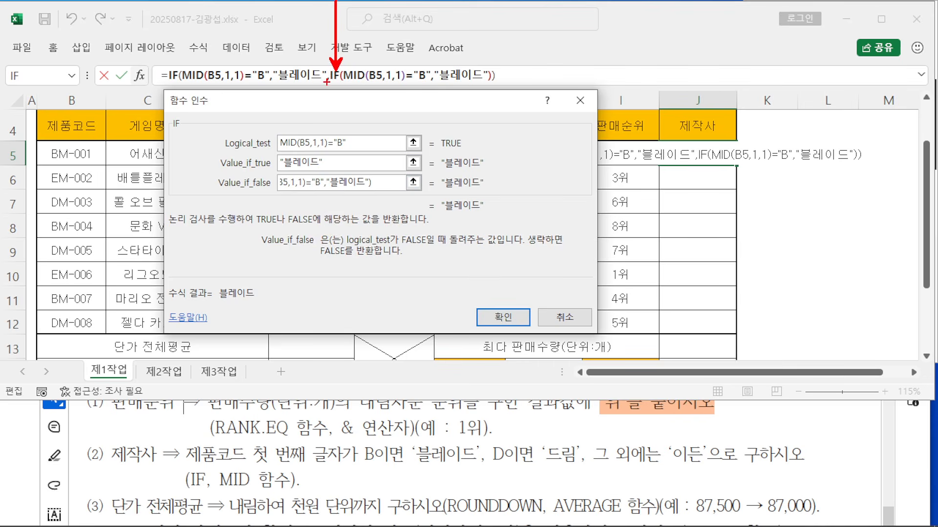
left_click_drag(317, 88, 343, 88)
key("Escape")
left_click(328, 77)
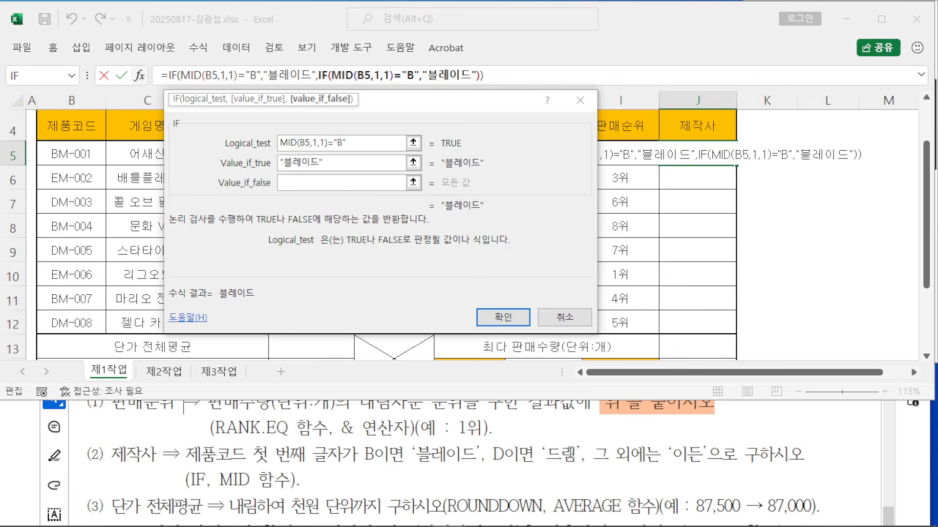
left_click(343, 143)
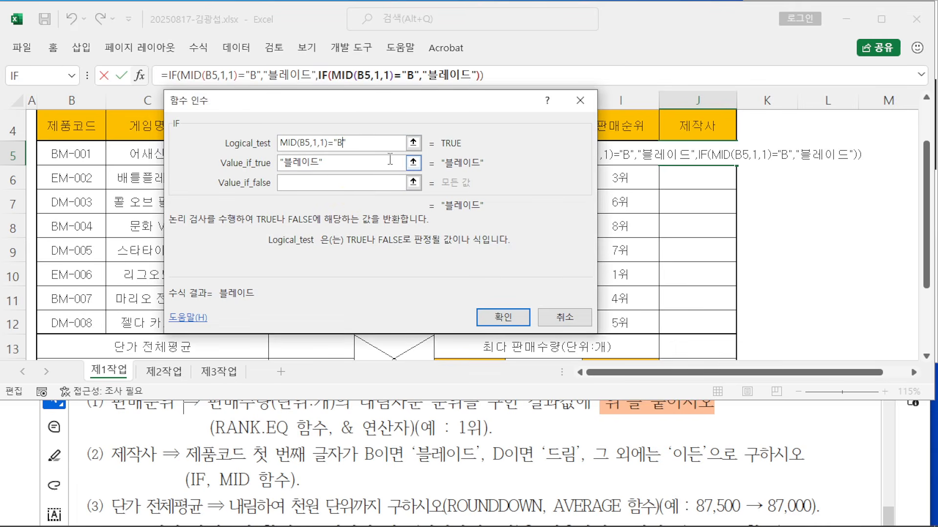
key("BackSpace")
type("ㅇ")
key("BackSpace")
type("D")
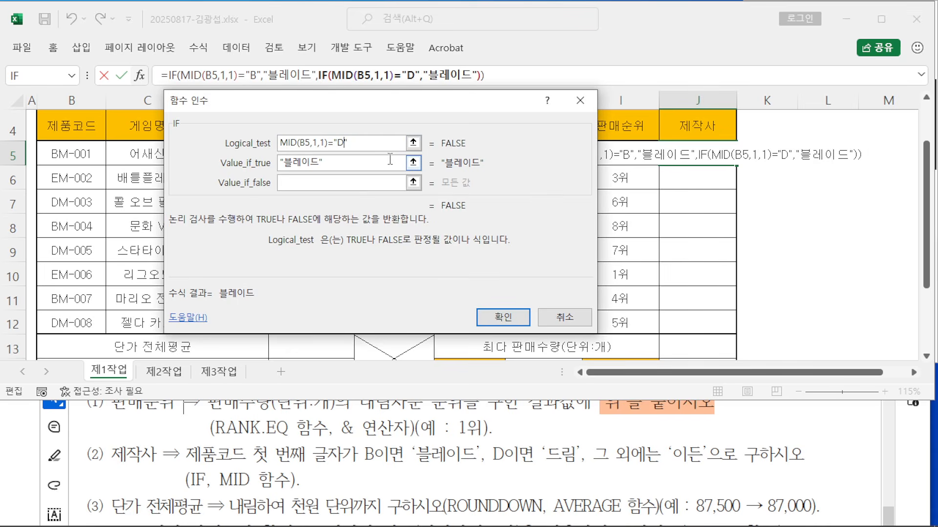
Step: Set the nested IF's results to 드림 when true and 이든 when false
left_click_drag(322, 161, 293, 165)
type("EMFL")
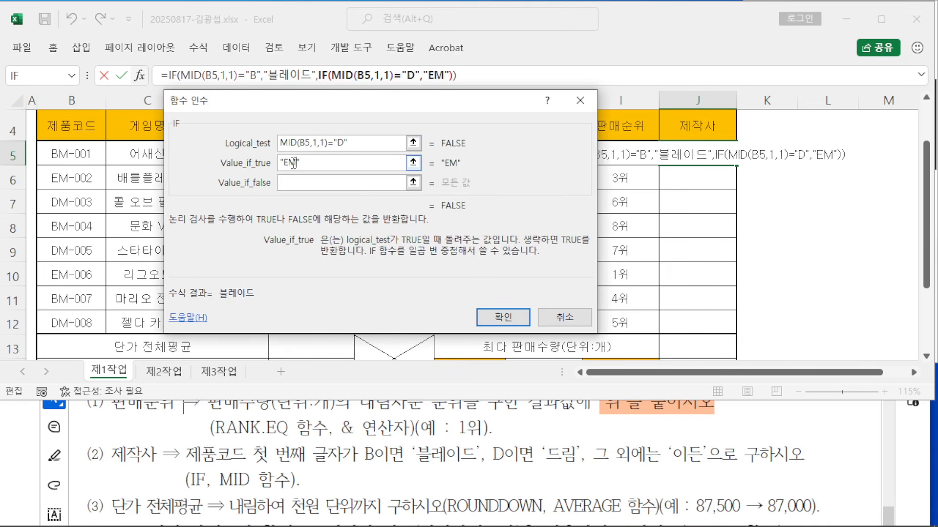
key("BackSpace")
key("BackSpace")
key("BackSpace")
key("BackSpace")
type("EMFL")
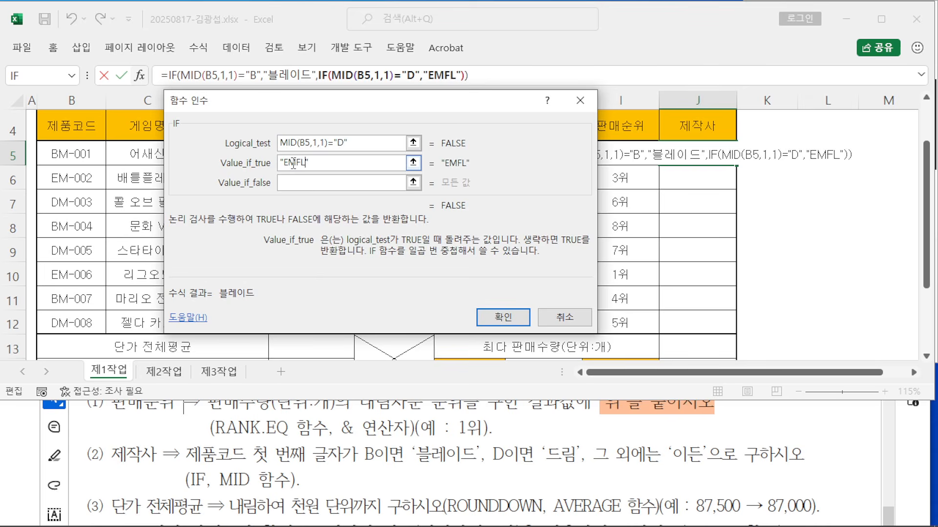
key("BackSpace")
key("BackSpace")
key("BackSpace")
key("BackSpace")
key("Hangul")
type("ㄷㅡㄹㅣㅁ")
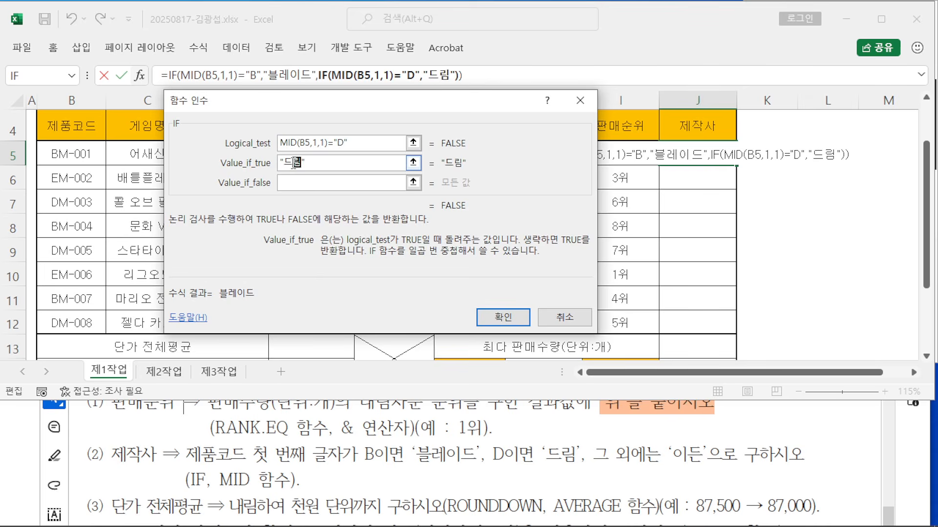
key("Tab")
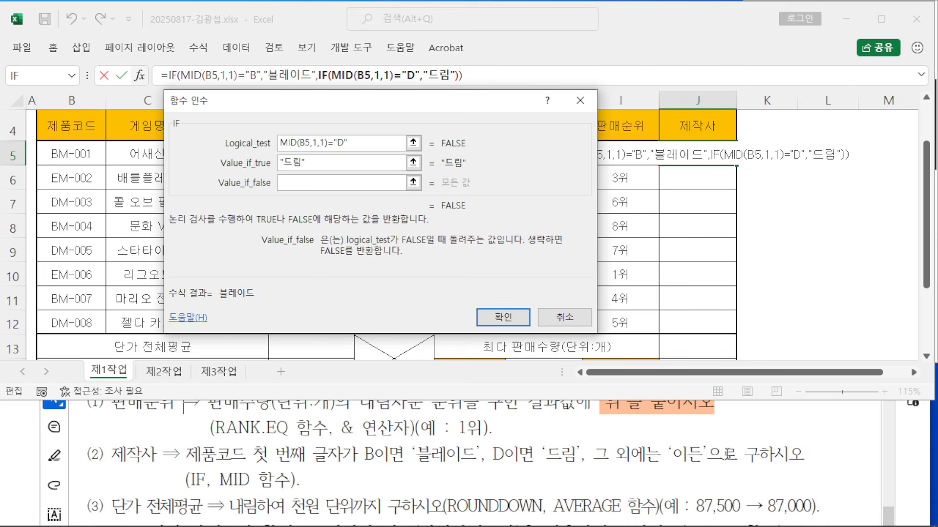
type("ㅇㅣㄷㅡㄴ")
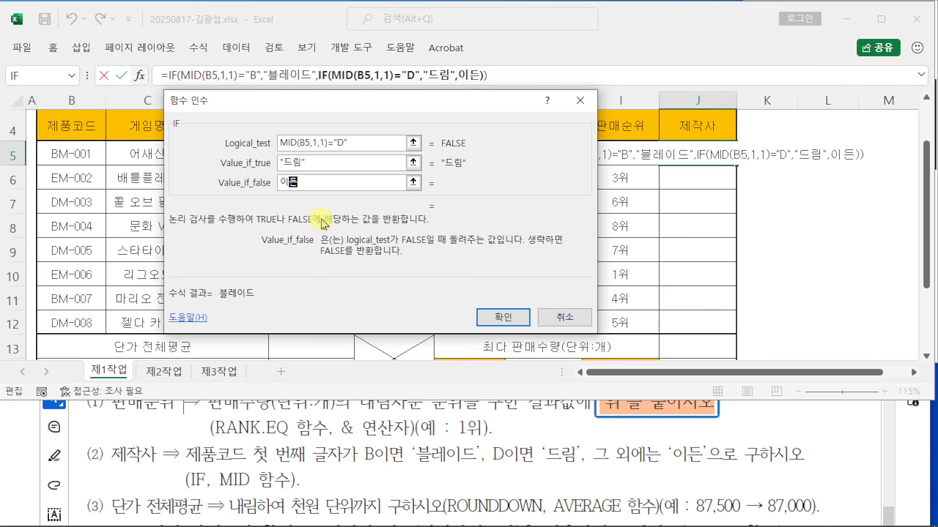
key("Tab")
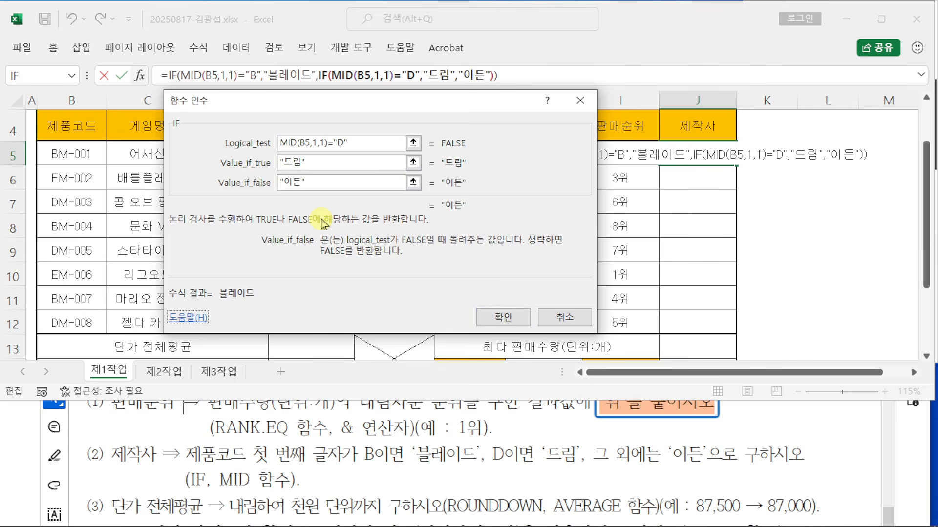
left_click_drag(640, 258, 641, 257)
mouse_move(499, 186)
left_mouse_down()
mouse_move(556, 184)
mouse_move(525, 229)
mouse_move(564, 221)
mouse_move(571, 207)
left_mouse_up()
mouse_move(590, 177)
left_mouse_down()
mouse_move(593, 232)
mouse_move(627, 224)
left_mouse_up()
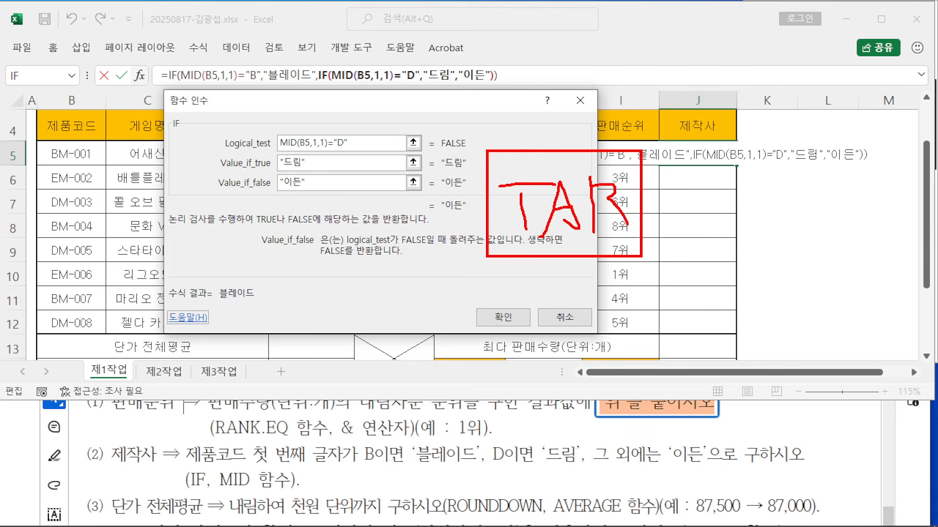
left_click_drag(278, 191, 239, 226)
left_click_drag(308, 181, 388, 242)
key("Escape")
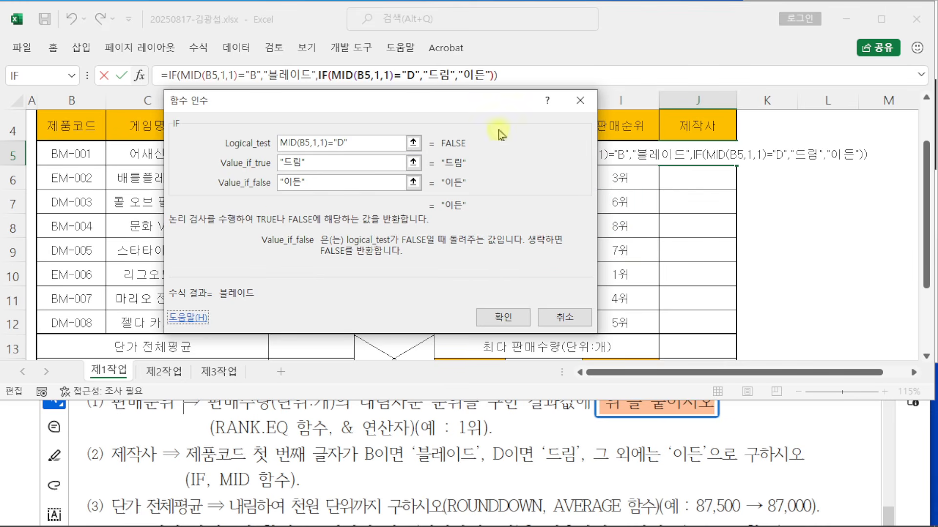
left_click_drag(474, 100, 465, 120)
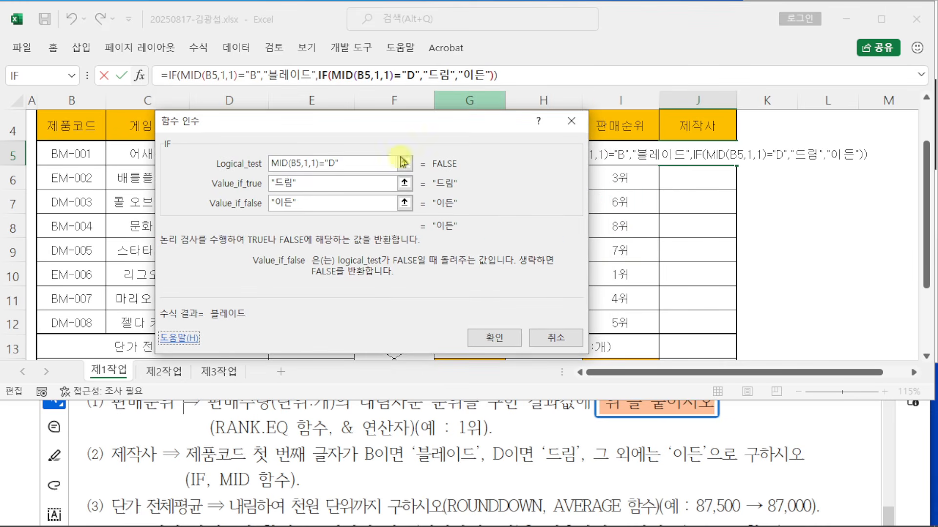
Step: Confirm J5's nested IF and fill it down to J12 without formatting
left_click(496, 337)
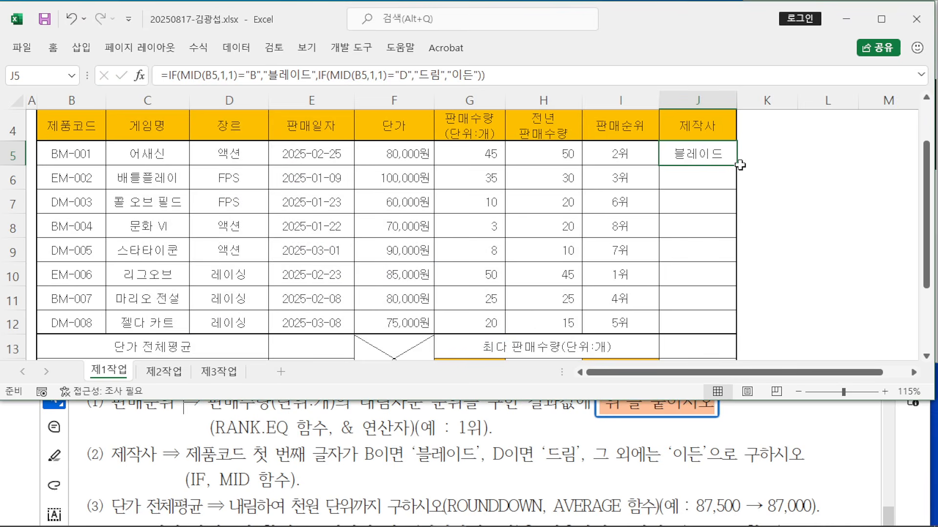
left_click_drag(738, 165, 742, 333)
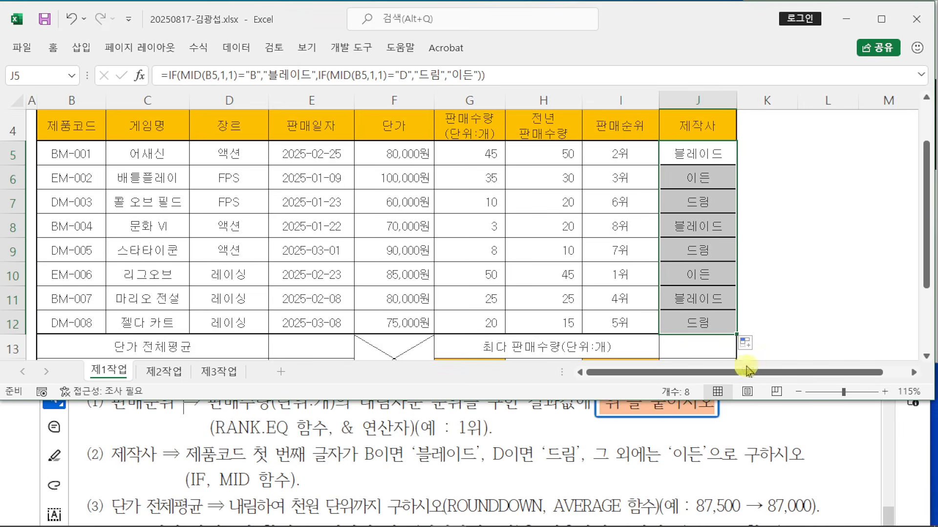
left_click(751, 345)
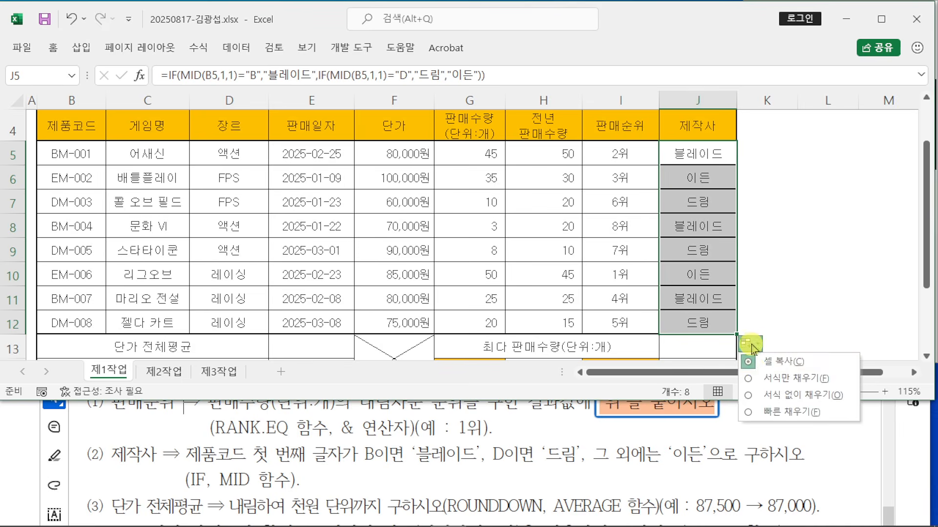
left_click(749, 401)
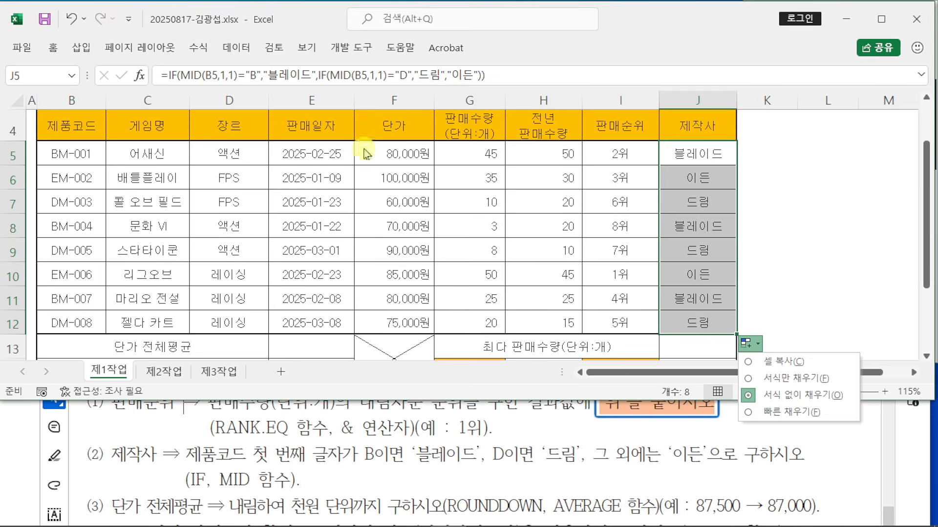
left_click(832, 305)
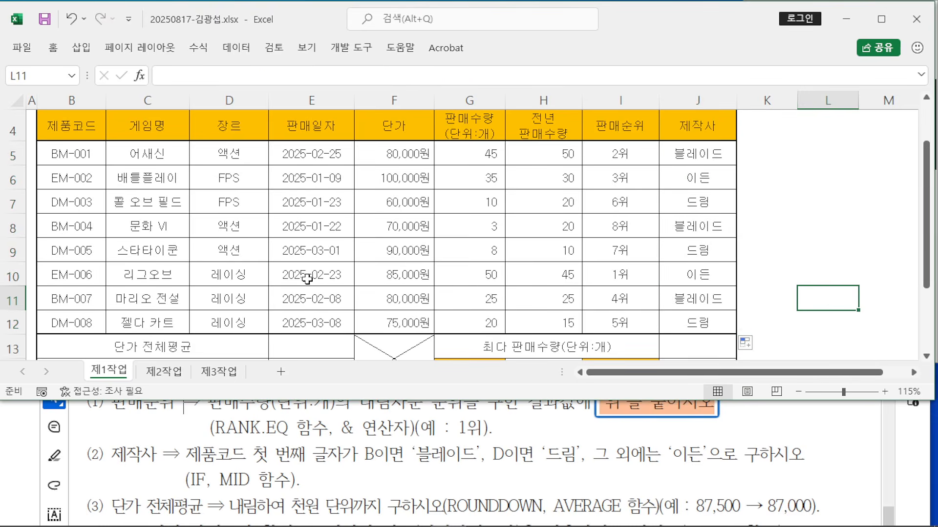
scroll(312, 279, "down", 2)
left_click(312, 170)
left_click(311, 195)
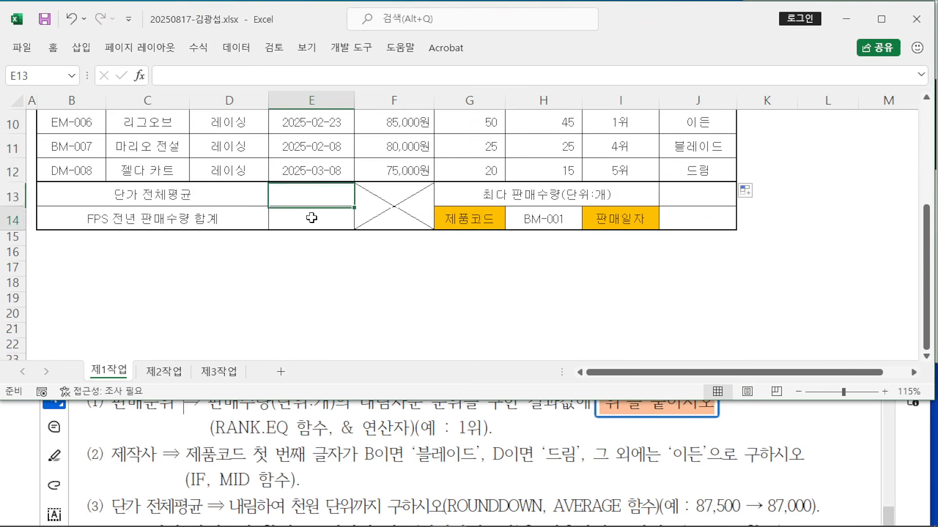
left_click(312, 219)
left_click(669, 201)
left_click(680, 214)
left_click(320, 193)
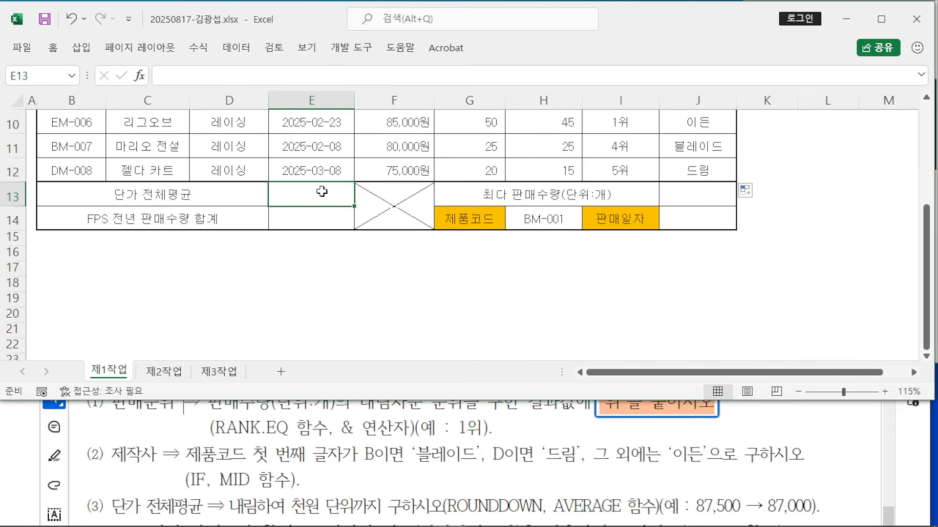
left_click(359, 444)
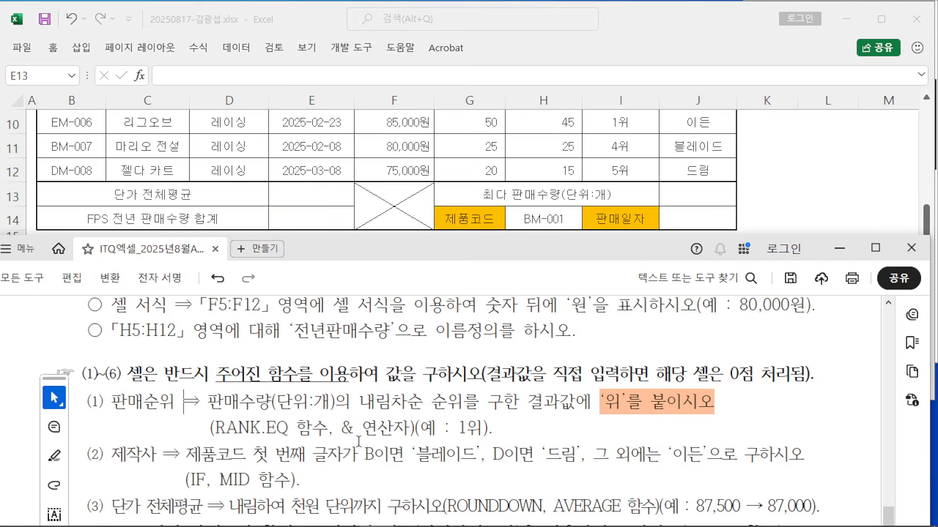
scroll(358, 442, "down", 1)
scroll(360, 439, "up", 1)
left_click_drag(423, 258, 426, 215)
left_click(615, 25)
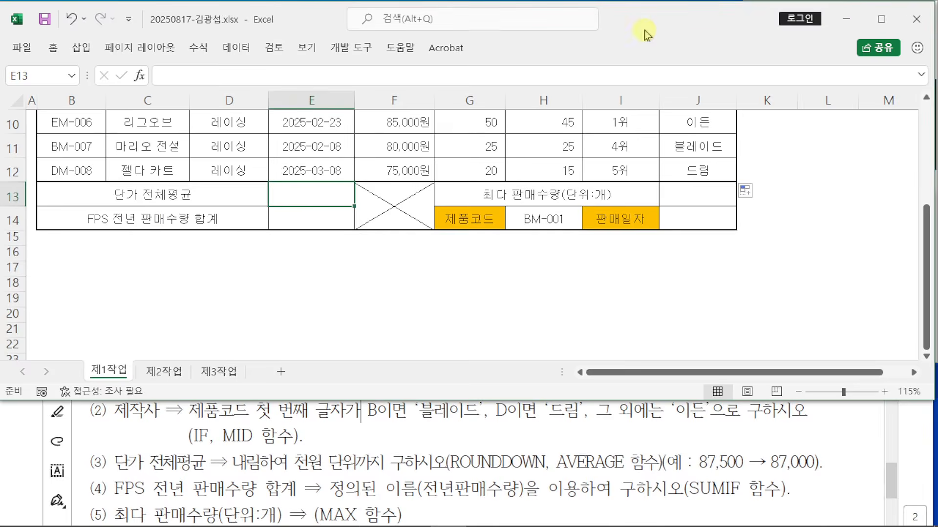
scroll(323, 324, "up", 1)
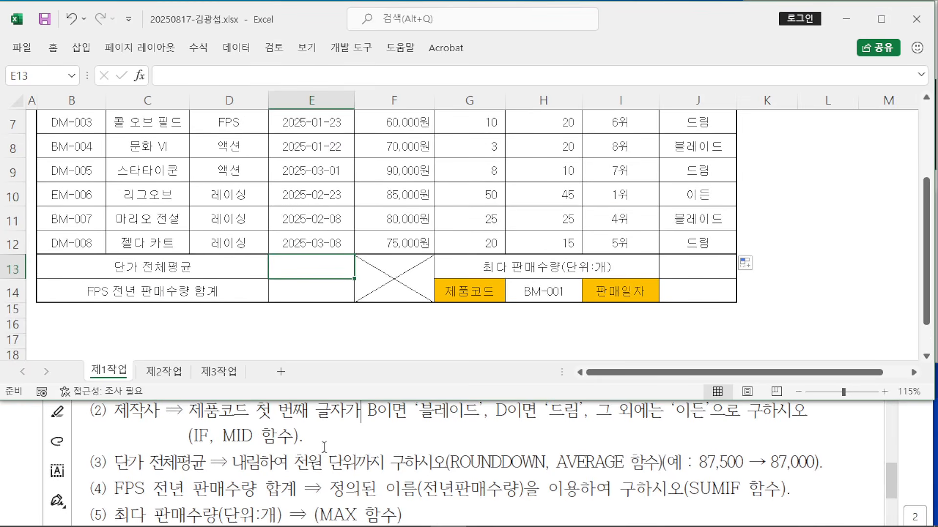
scroll(373, 451, "up", 1)
scroll(424, 468, "down", 1)
Step: Build =ROUNDDOWN(AVERAGE( in E13 from the function autocomplete suggestions
type("=ROU")
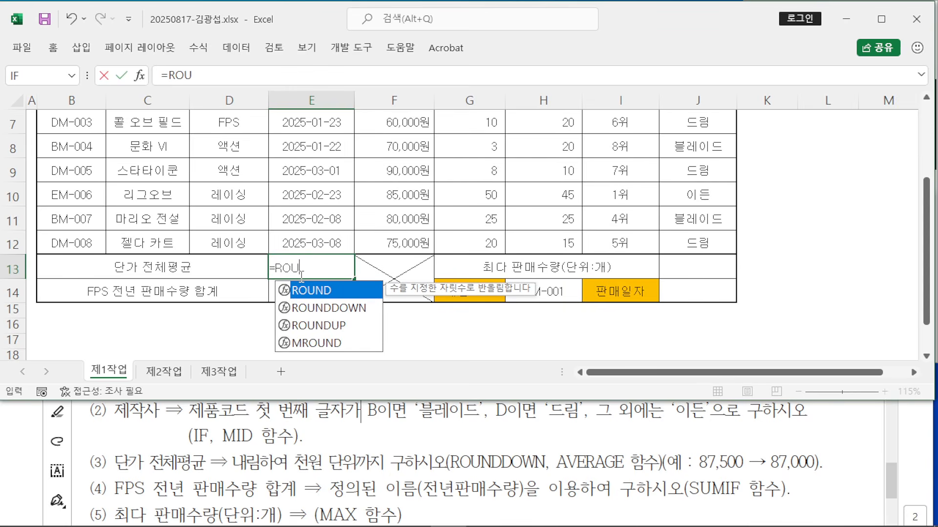
double_click(339, 313)
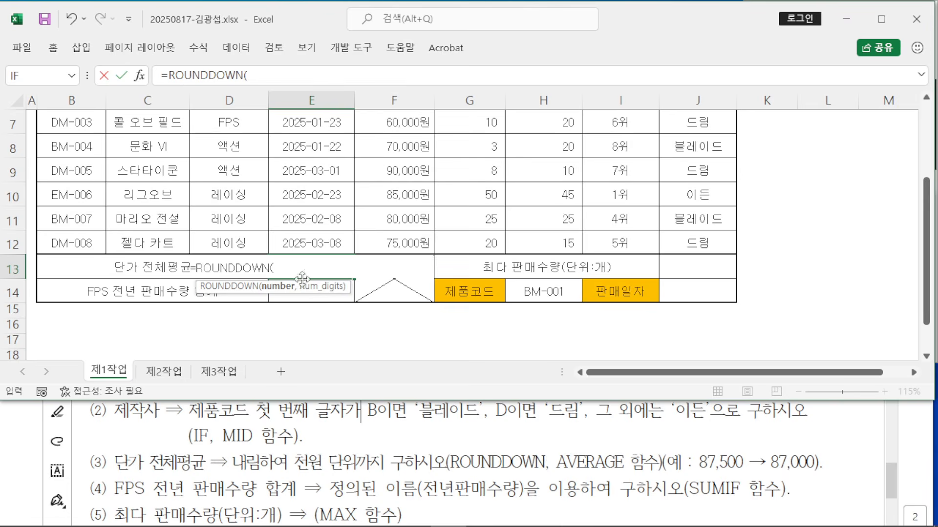
type("A")
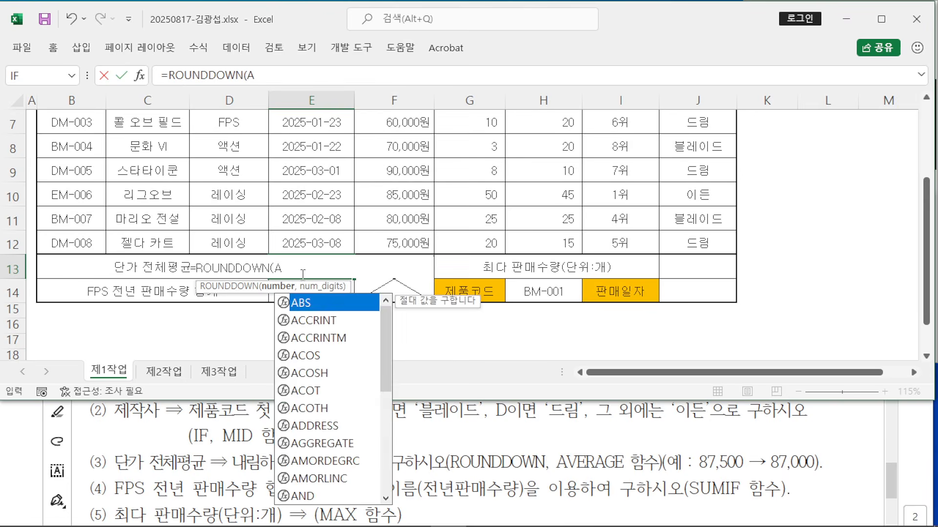
type("VE")
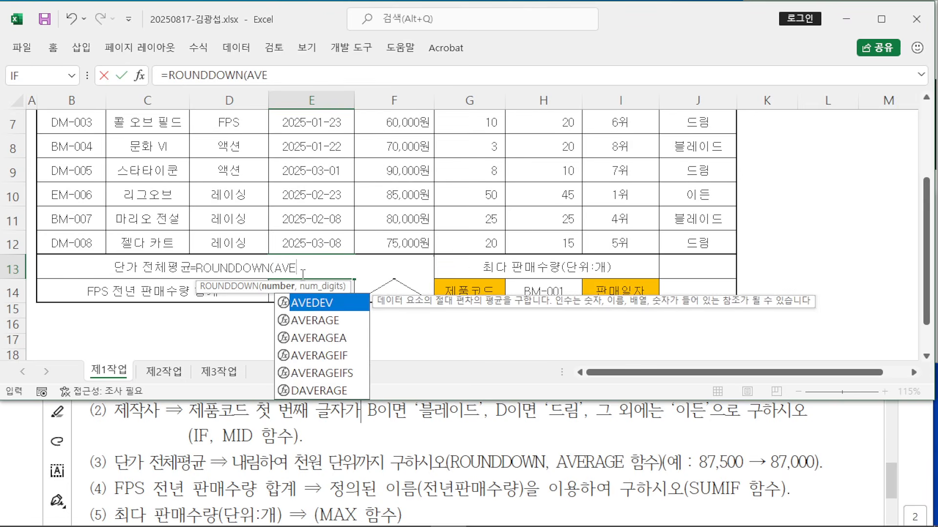
double_click(315, 324)
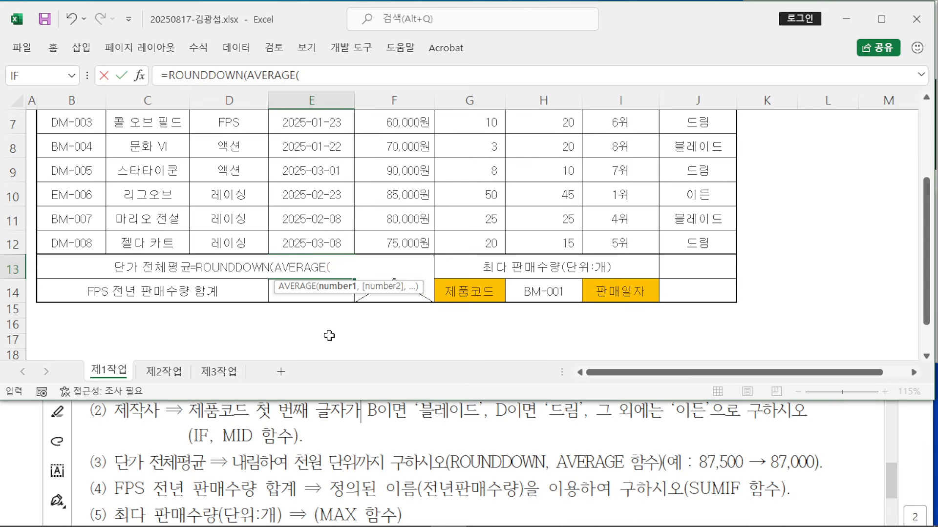
Step: Set AVERAGE's range to F5:F12, then return to the ROUNDDOWN arguments
left_click(139, 75)
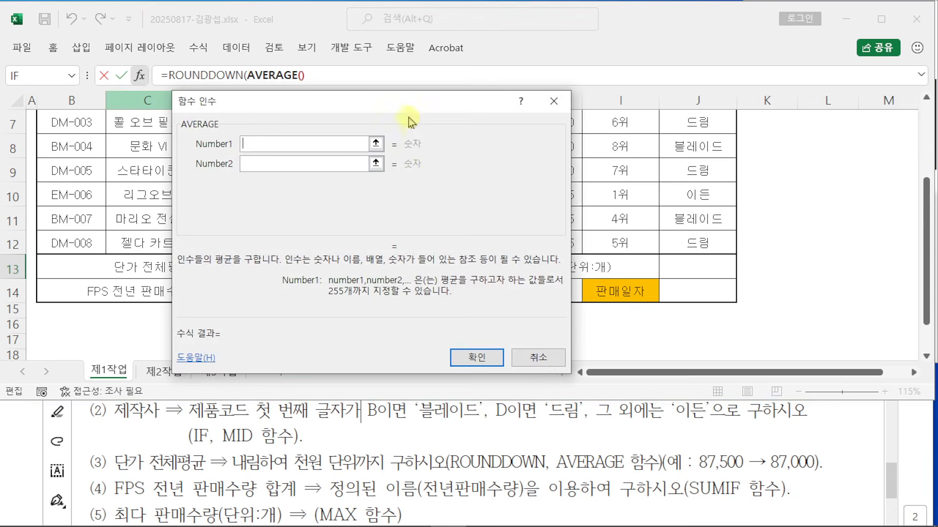
left_click_drag(410, 121, 721, 125)
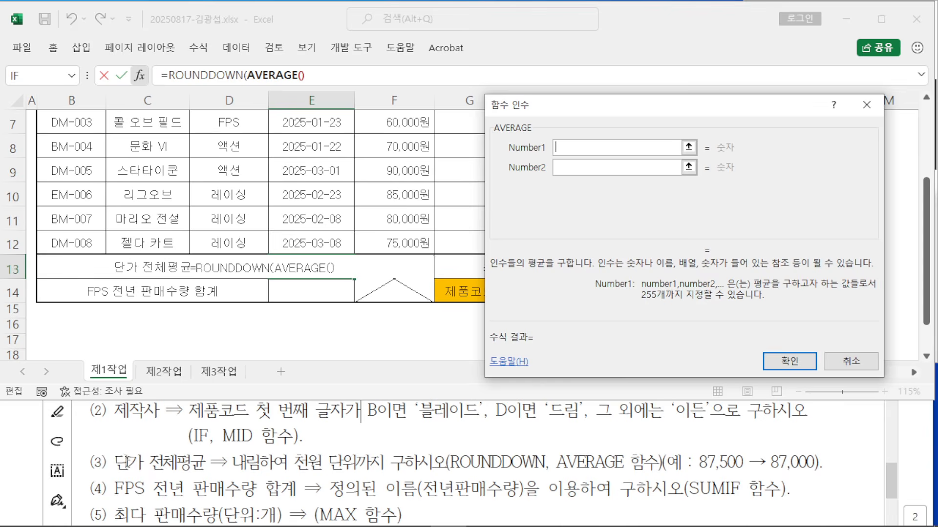
scroll(390, 220, "up", 1)
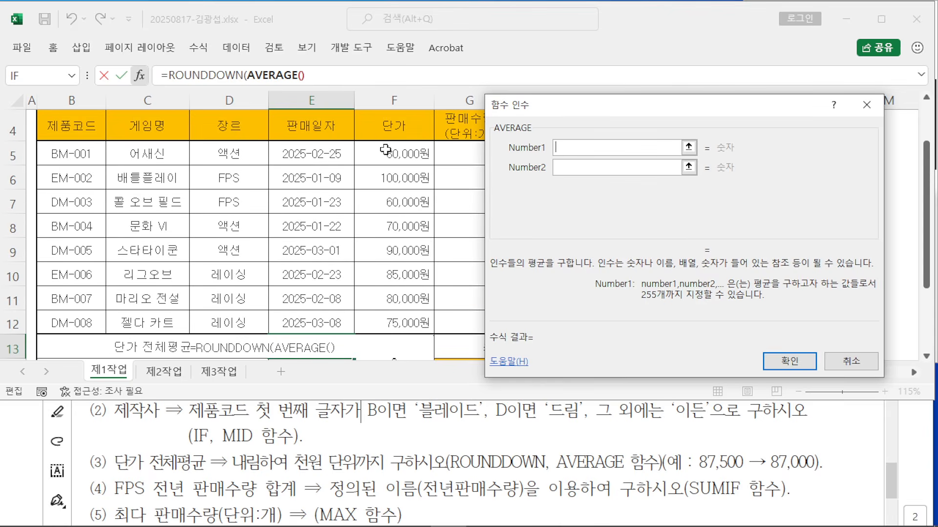
left_click_drag(385, 150, 391, 322)
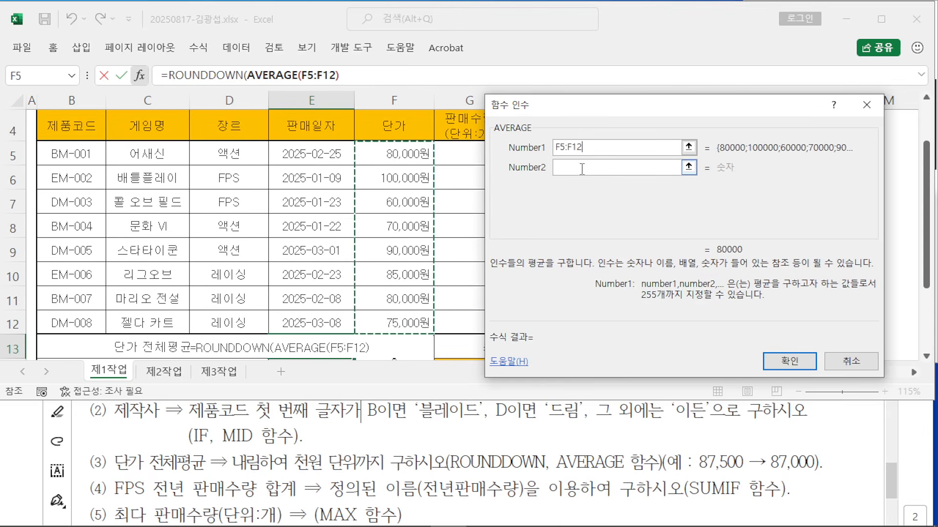
left_click(586, 149)
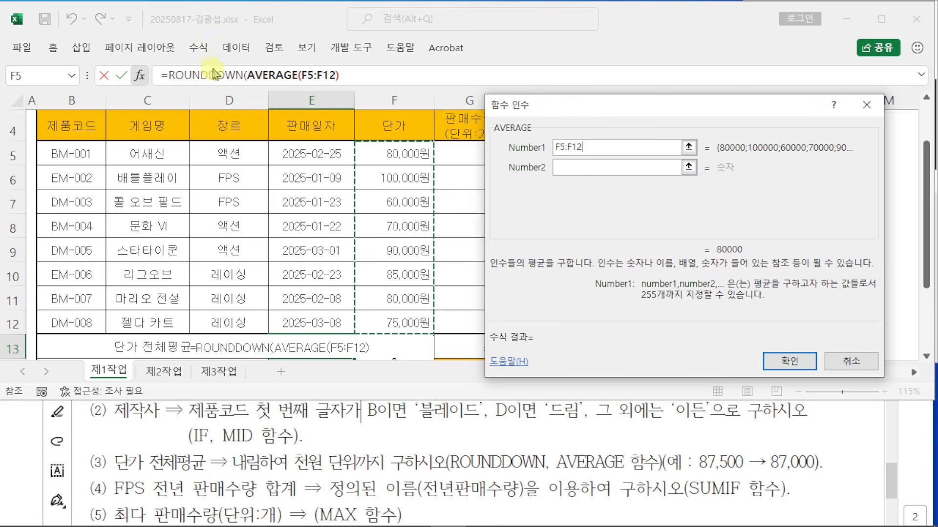
mouse_move(198, 24)
left_mouse_down()
mouse_move(194, 70)
mouse_move(239, 88)
left_mouse_up()
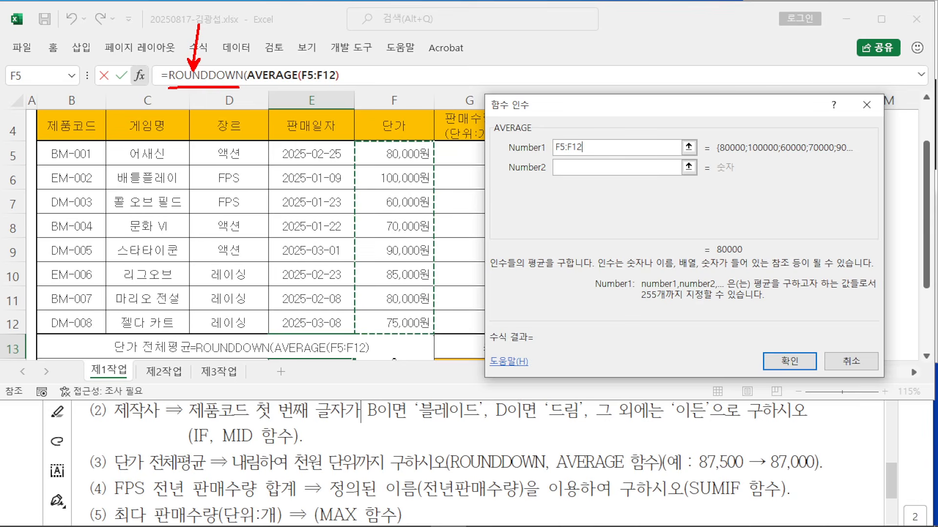
left_click(208, 73)
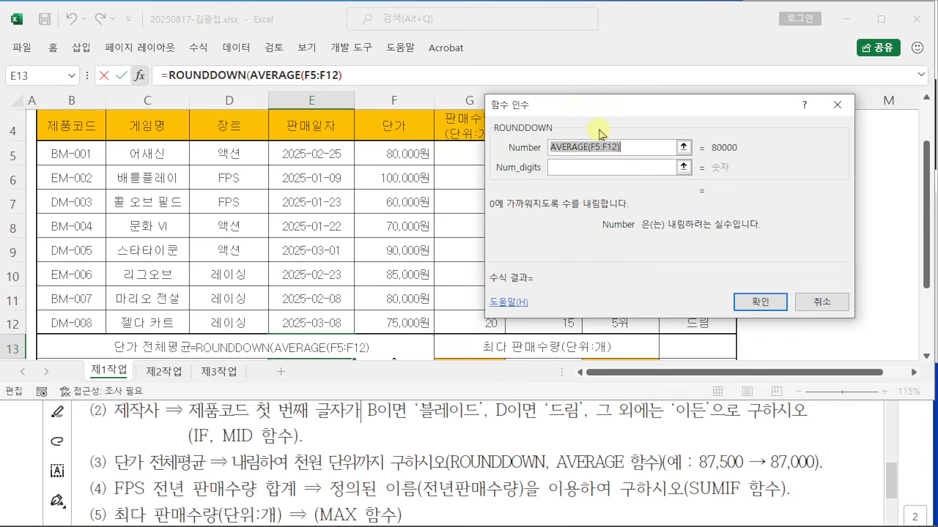
Step: Select Num_digits and annotate 1000 on screen to explain rounding to thousands
left_click(581, 168)
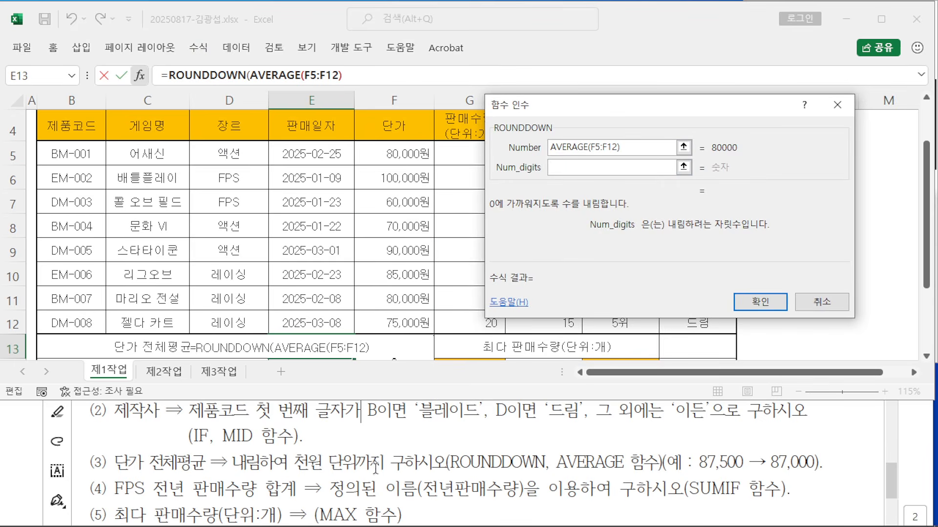
left_click_drag(519, 254, 518, 307)
mouse_move(547, 259)
left_mouse_down()
mouse_move(588, 295)
mouse_move(586, 265)
mouse_move(617, 293)
mouse_move(627, 264)
left_mouse_up()
left_click_drag(499, 311, 660, 310)
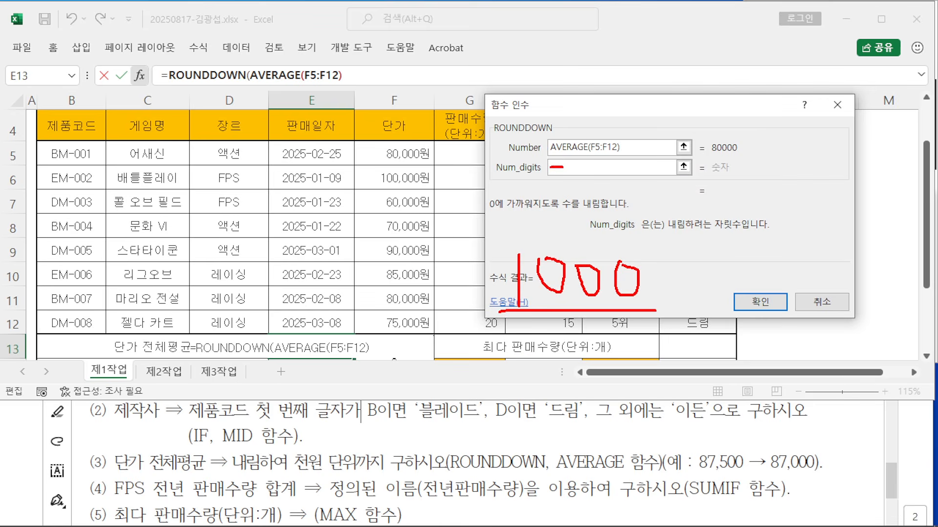
left_click_drag(536, 312, 630, 319)
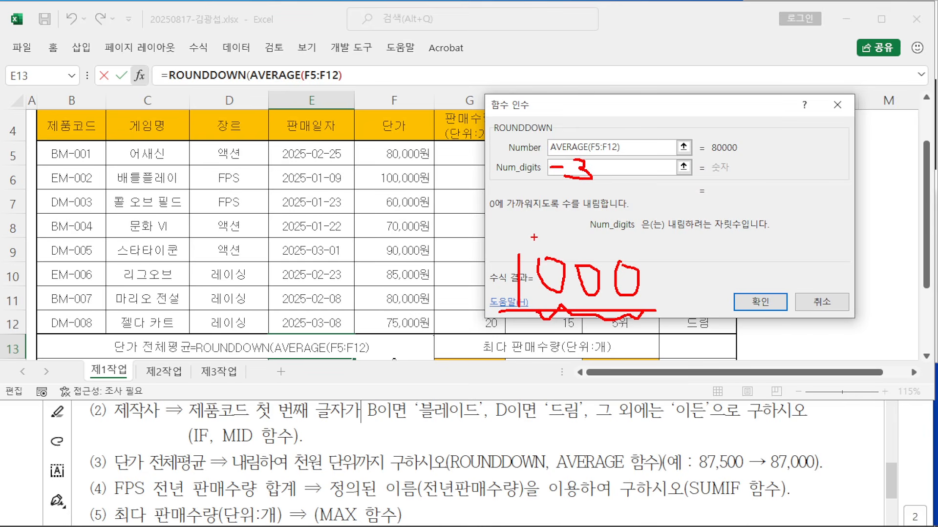
key("Escape")
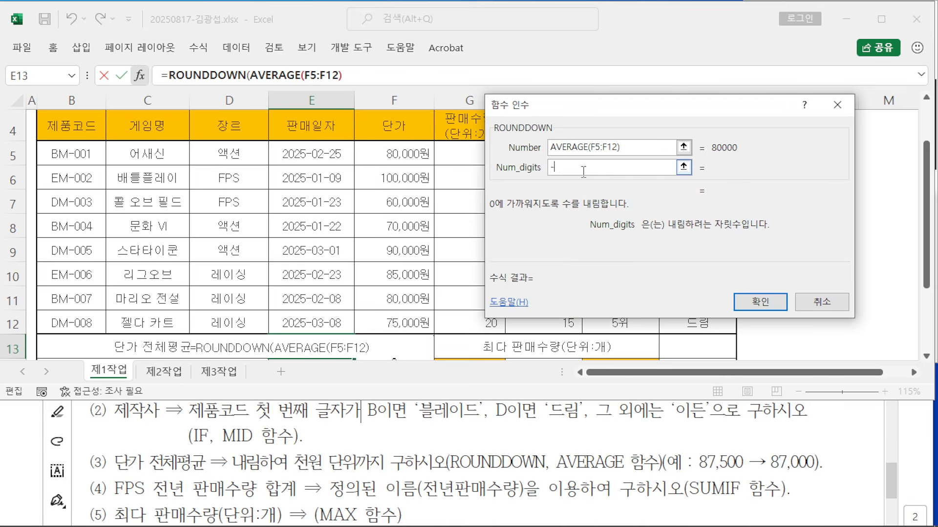
Step: Enter -3 as Num_digits and confirm, so E13 shows 80,000원
type("3")
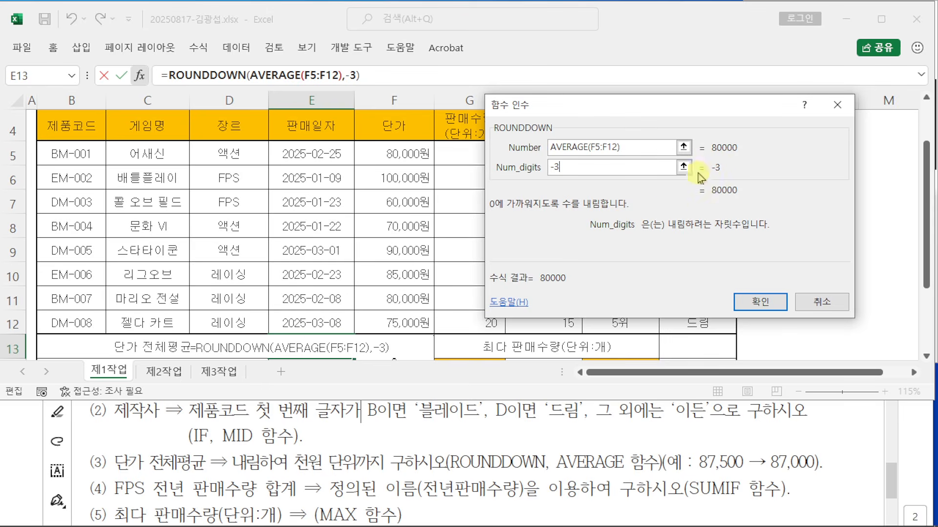
left_click_drag(573, 107, 248, 111)
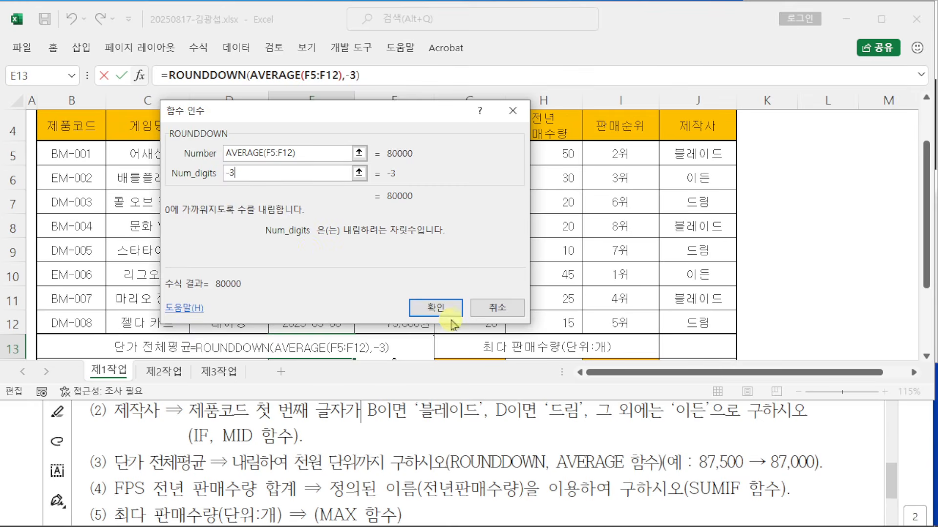
left_click(738, 526)
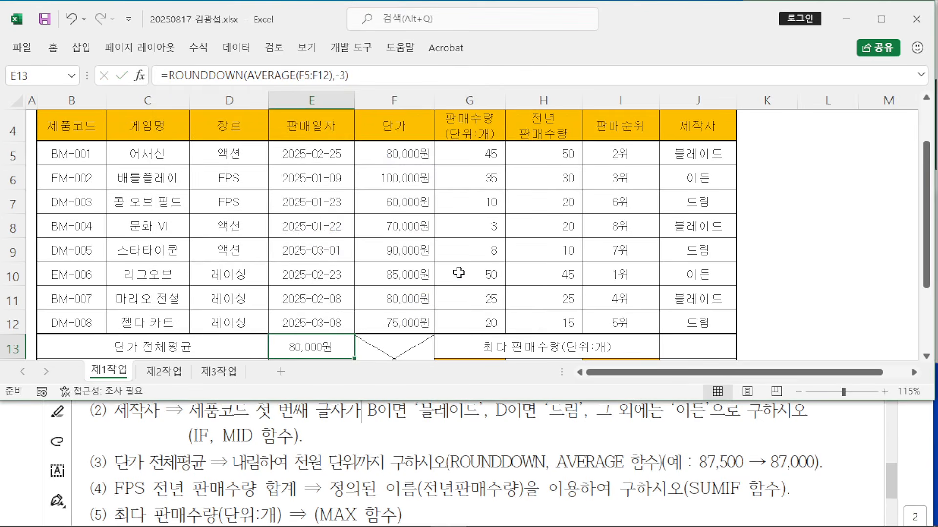
Step: Start a SUMIF formula in E14 and bring up its Function Arguments
scroll(456, 273, "down", 1)
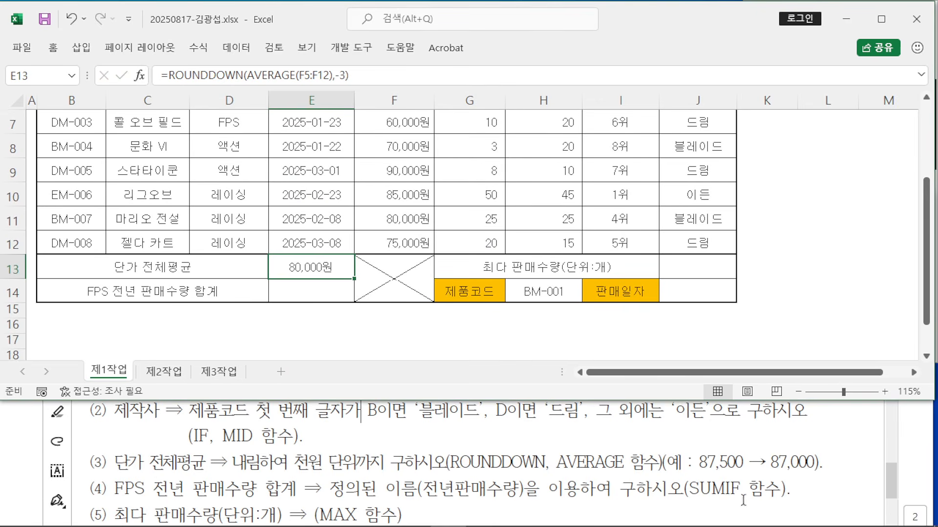
left_click(321, 290)
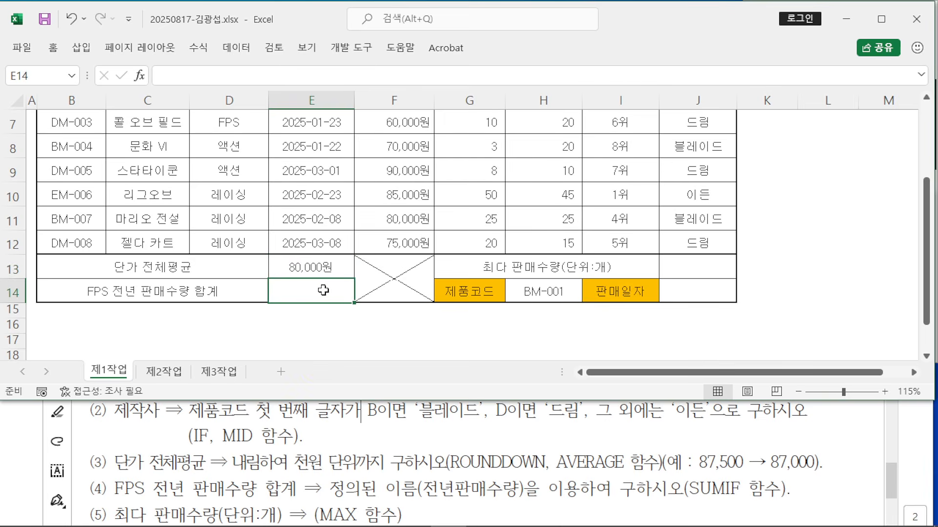
type("=SUM")
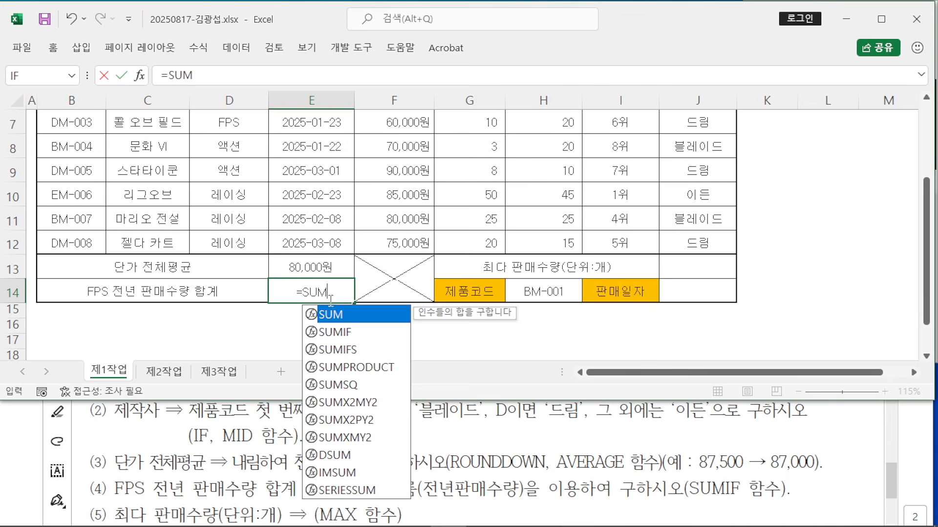
double_click(348, 334)
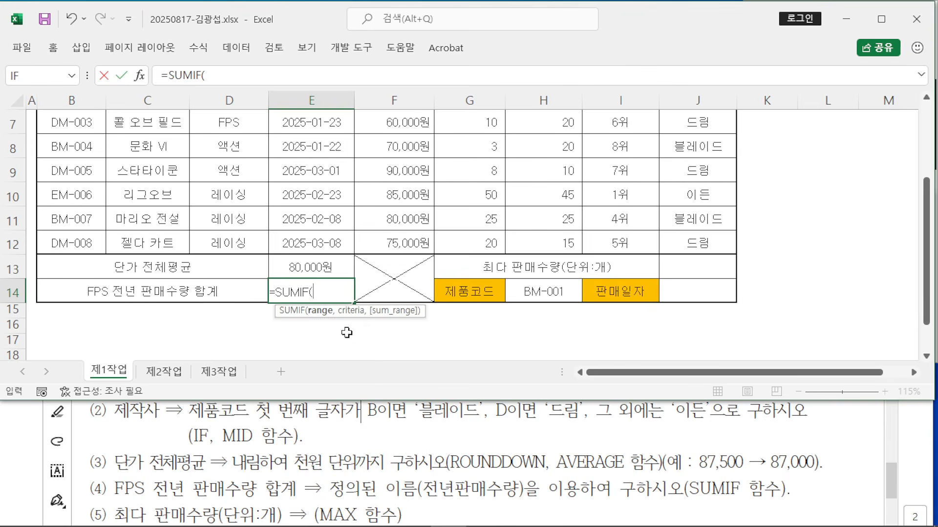
left_click(140, 75)
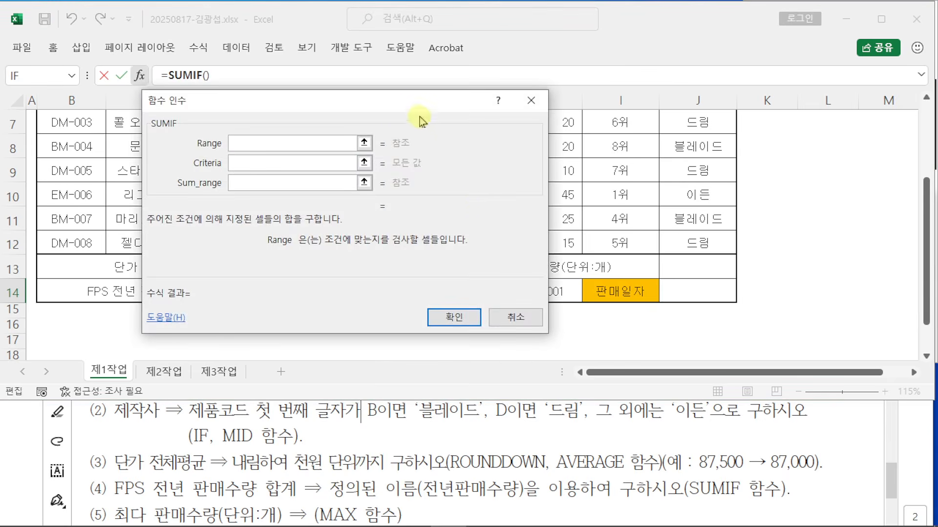
left_click_drag(415, 98, 679, 86)
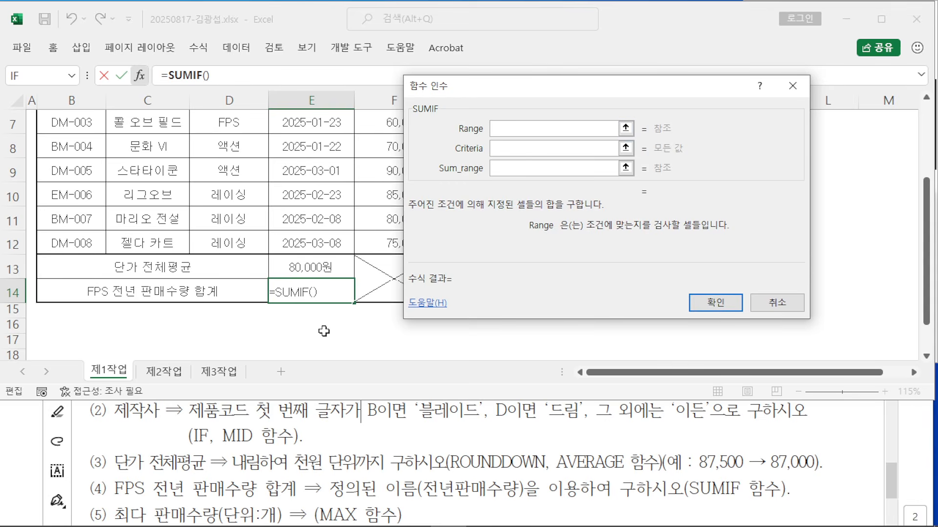
Step: Set the SUMIF Range to the genre cells D5:D12, annotating the choice
scroll(324, 331, "up", 2)
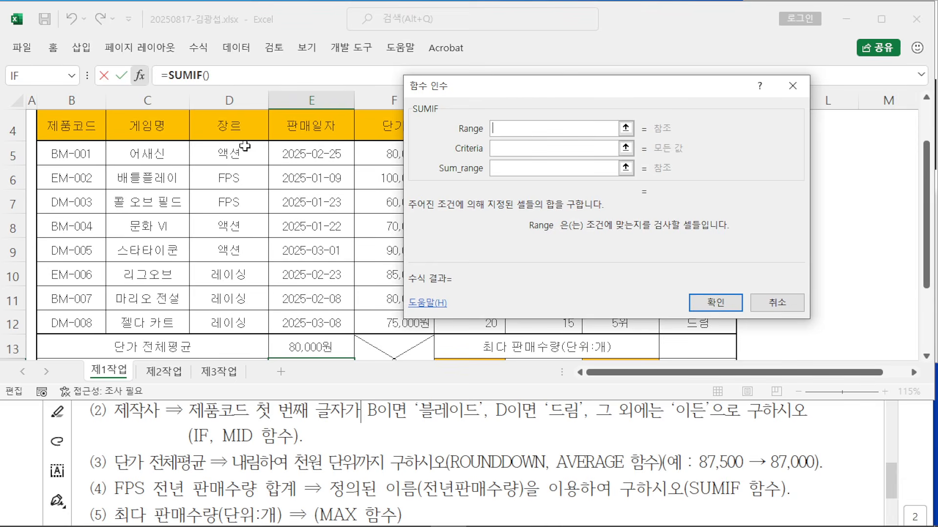
left_click(498, 128)
left_click_drag(232, 154, 237, 320)
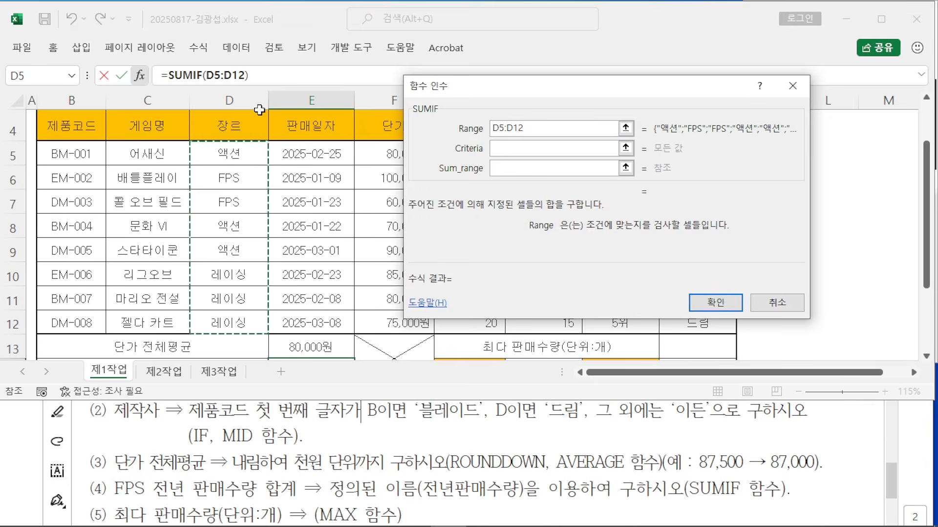
mouse_move(249, 104)
left_mouse_down()
mouse_move(197, 139)
mouse_move(252, 135)
left_mouse_up()
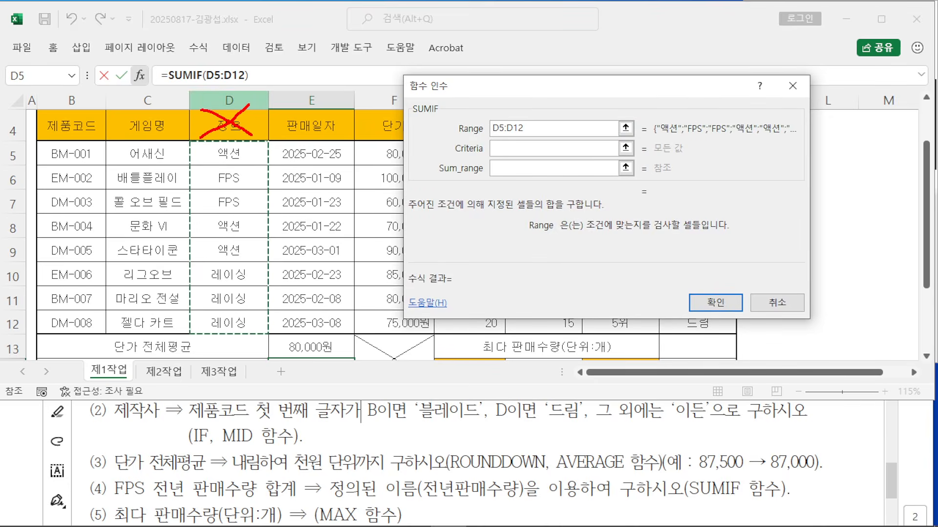
left_click_drag(190, 142, 266, 333)
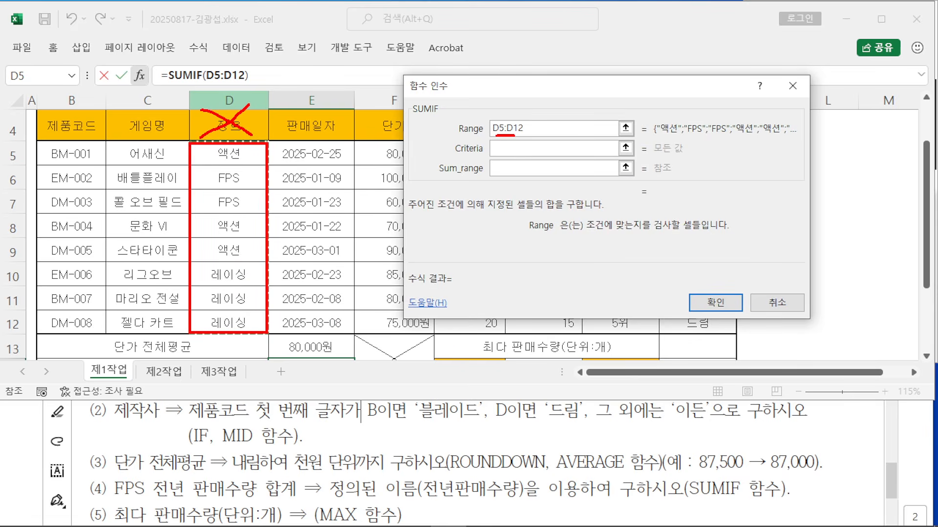
left_click_drag(488, 156, 552, 160)
key("Escape")
Step: Set Criteria to D6 and Sum_range to H5:H12, confirming E14's FPS total of 50
left_click(527, 149)
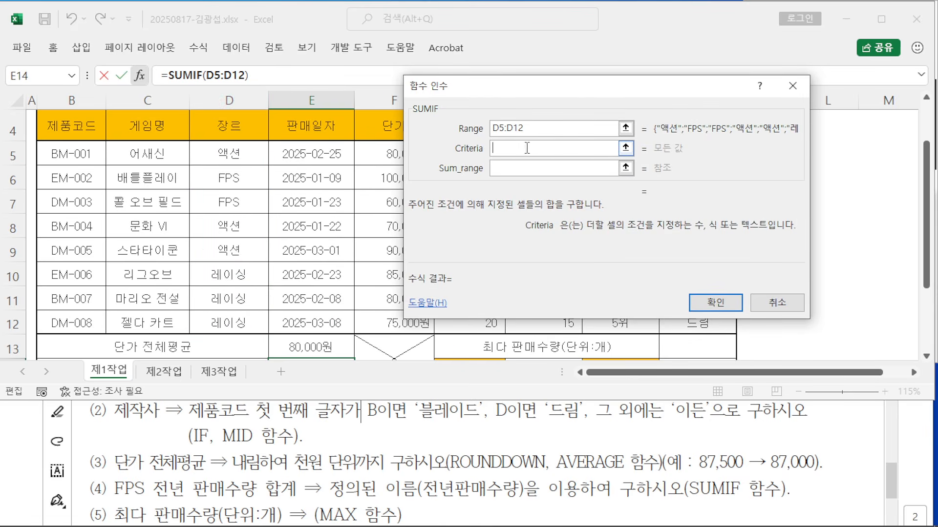
left_click(224, 178)
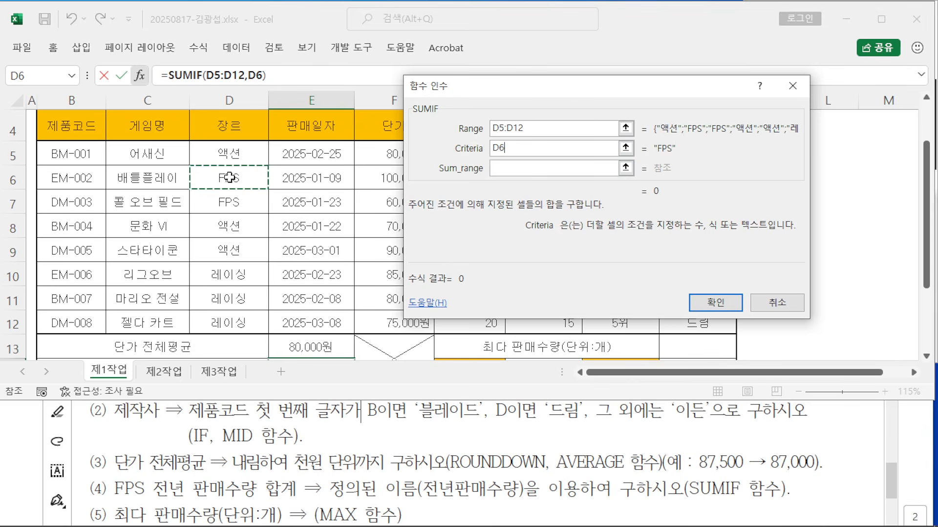
left_click(503, 172)
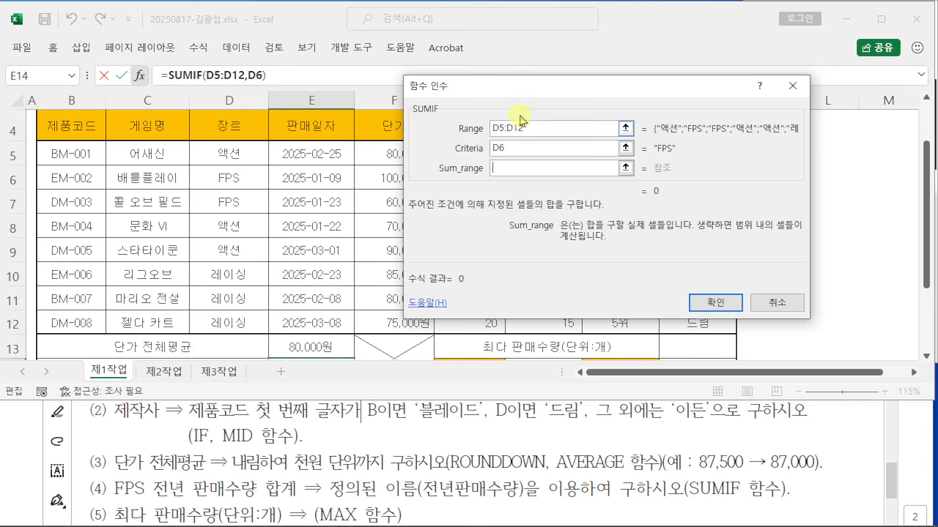
left_click_drag(530, 94, 754, 95)
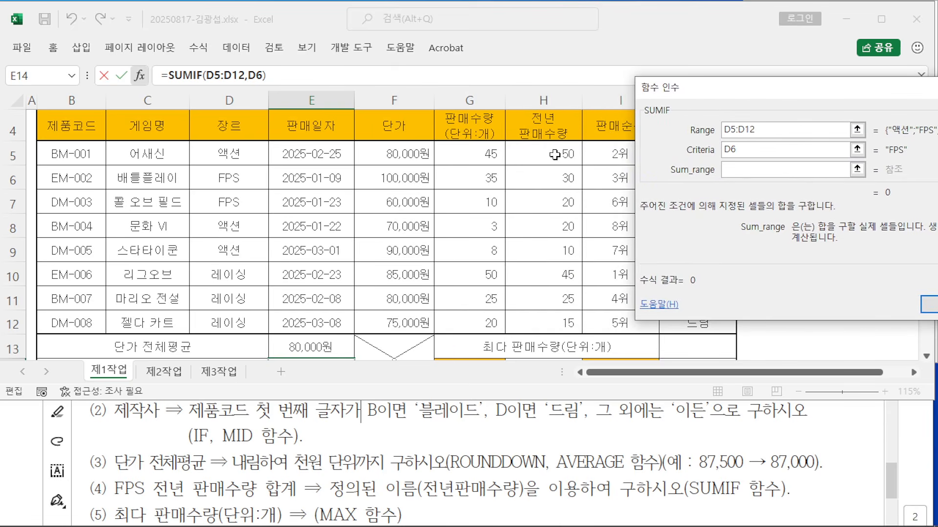
left_click_drag(541, 150, 543, 321)
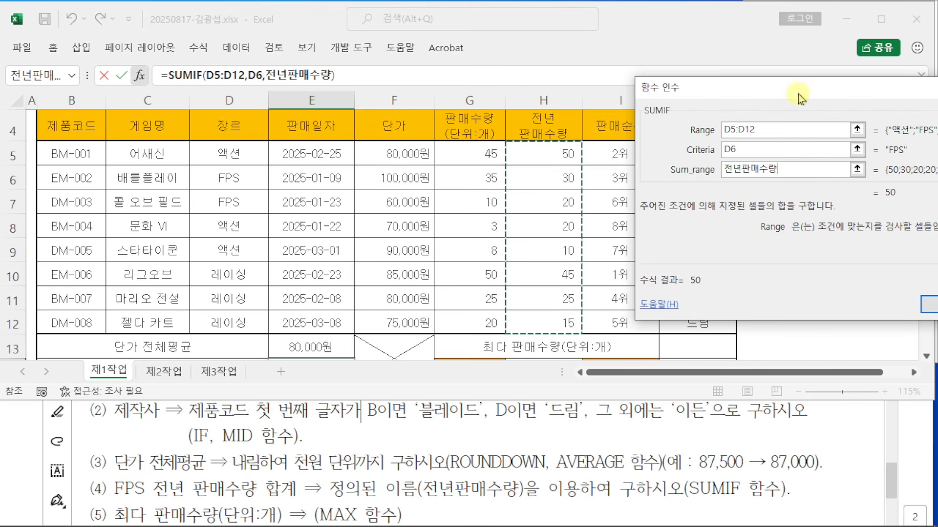
left_click_drag(795, 96, 290, 120)
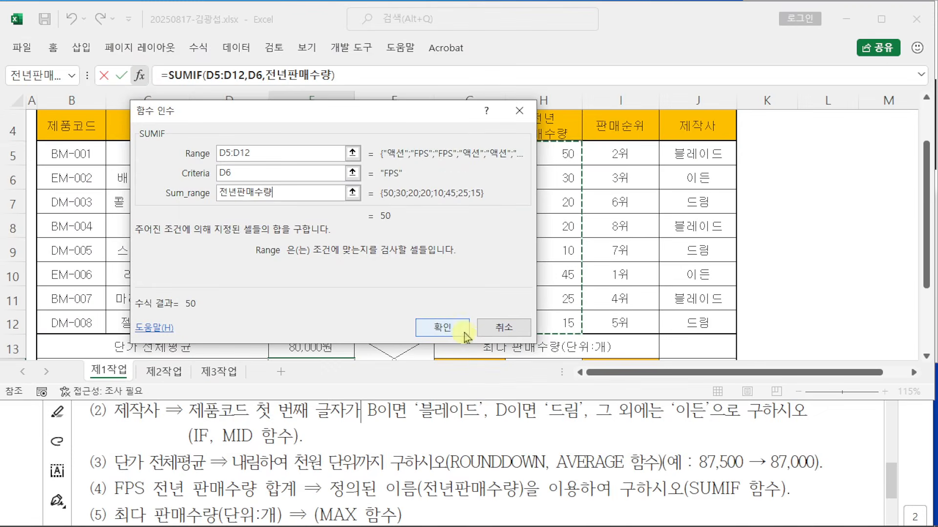
left_click(640, 515)
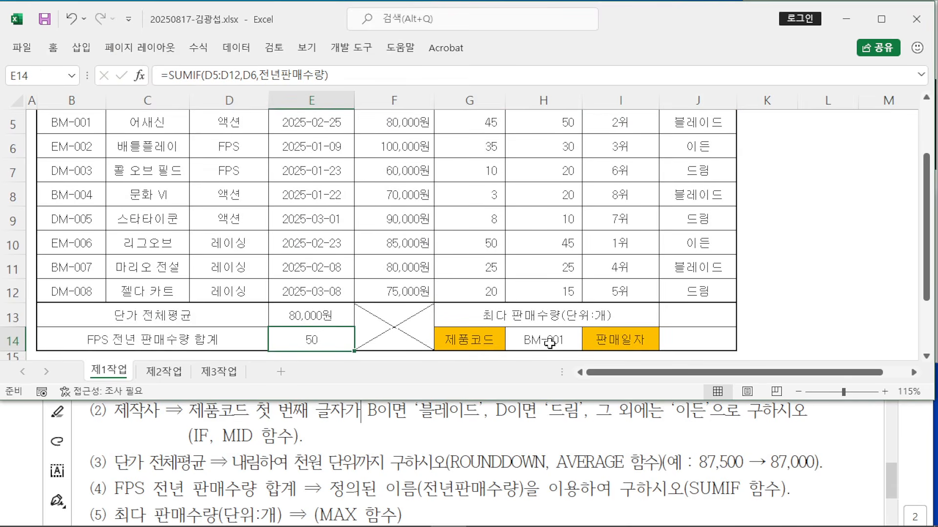
left_click(701, 319)
Step: Enter =MAX(G5:G12) in J13 so it shows the top sales quantity, 50
scroll(393, 479, "down", 1)
scroll(393, 479, "up", 1)
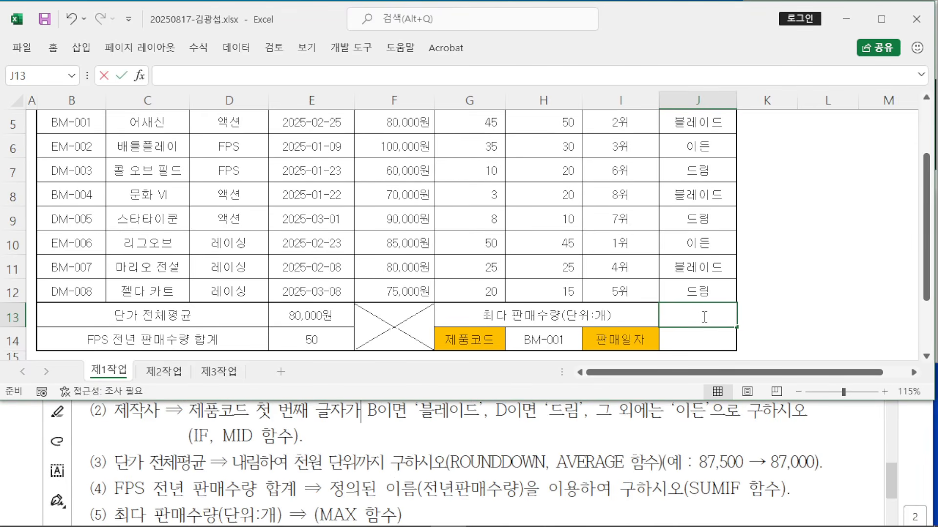
type("=")
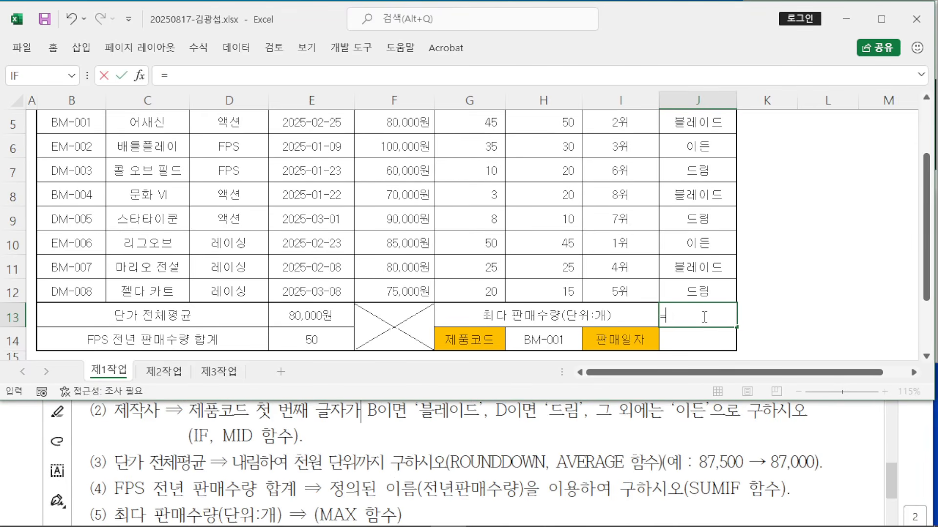
type("MAX(")
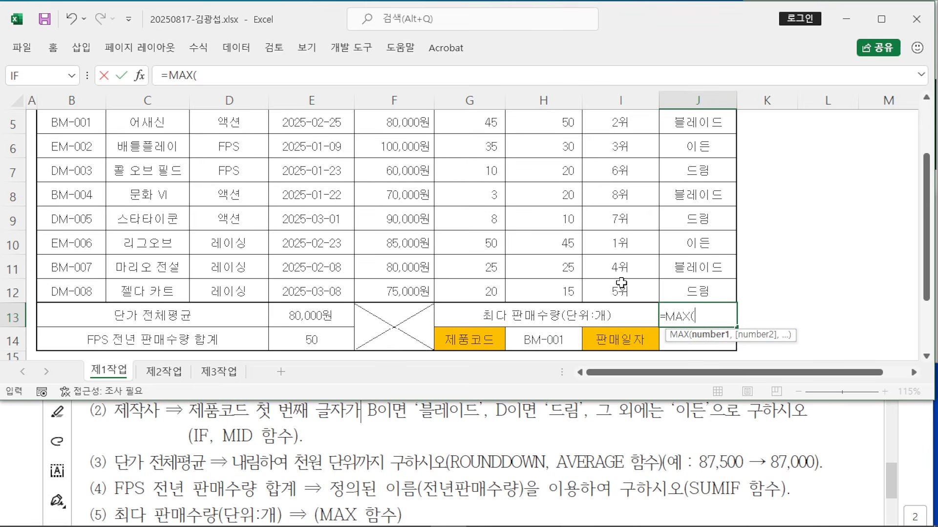
scroll(620, 282, "up", 1)
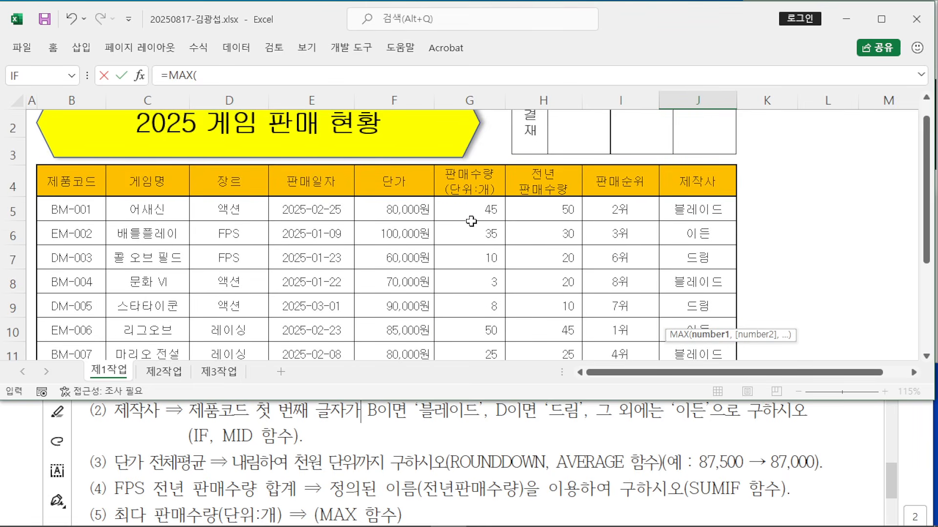
left_click(470, 204)
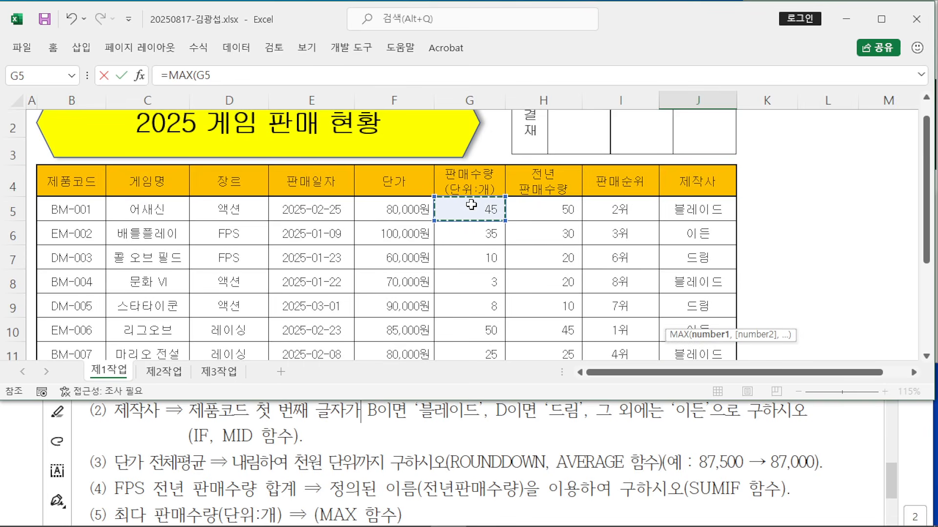
left_click_drag(471, 205, 437, 268)
type(")")
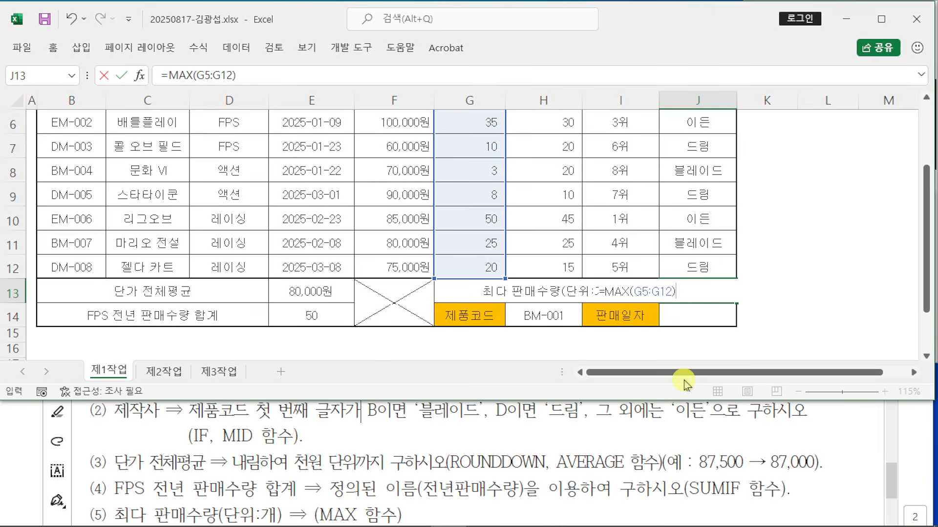
key("Return")
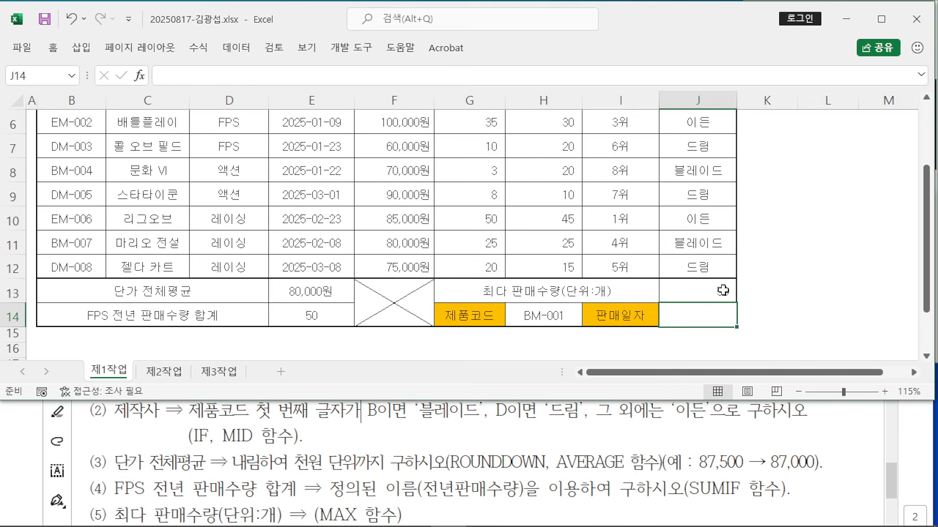
left_click(561, 415)
Step: Raise the instructions PDF window, then return to Excel and start a formula in J14
left_click(561, 204)
left_click_drag(561, 204, 565, 148)
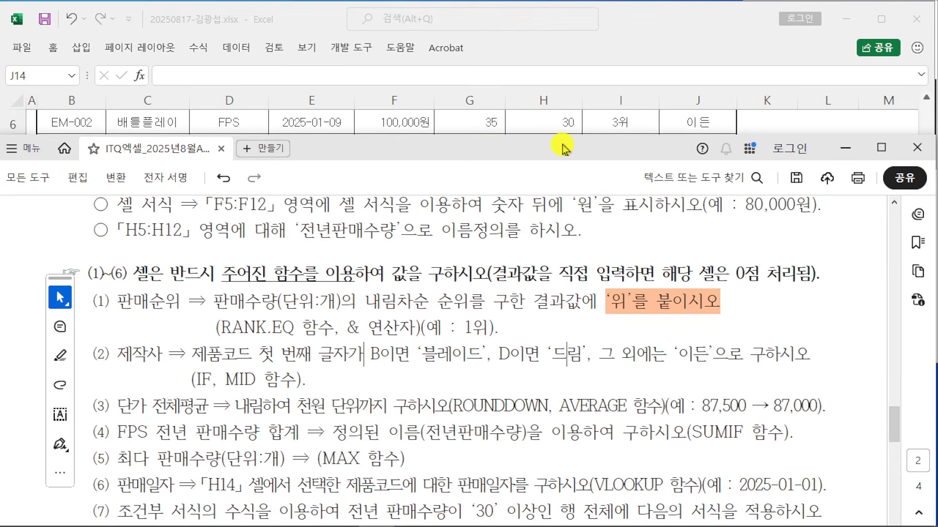
left_click(654, 41)
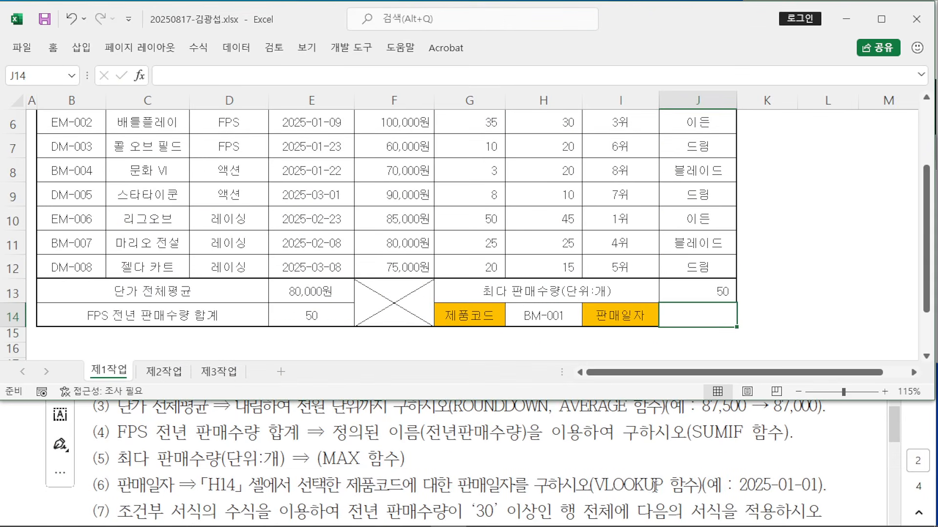
double_click(694, 311)
Step: Start a VLOOKUP in J14 with H14 as the lookup value
type("=")
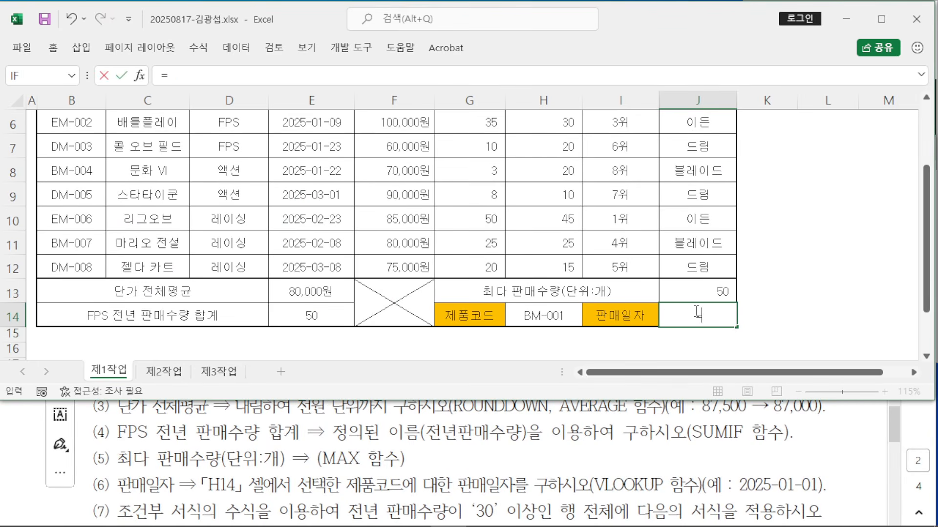
type("VL")
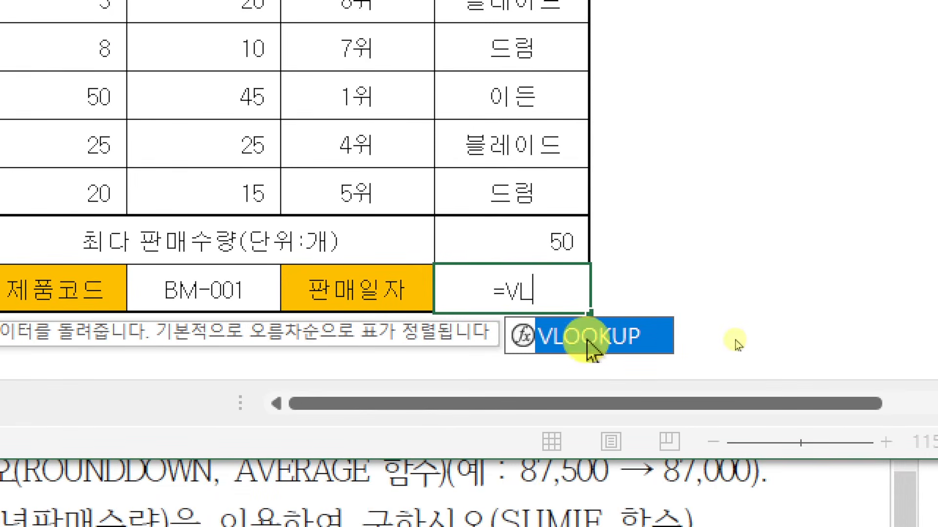
double_click(590, 342)
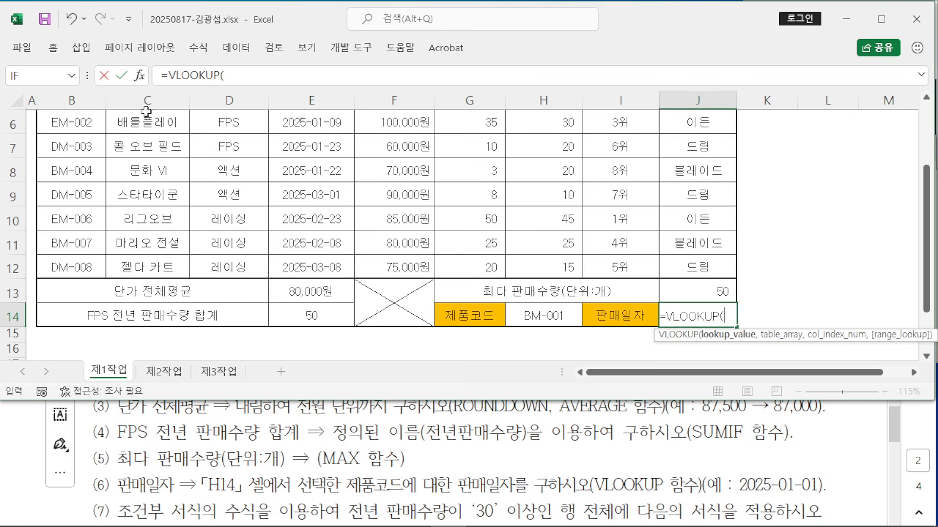
left_click(142, 82)
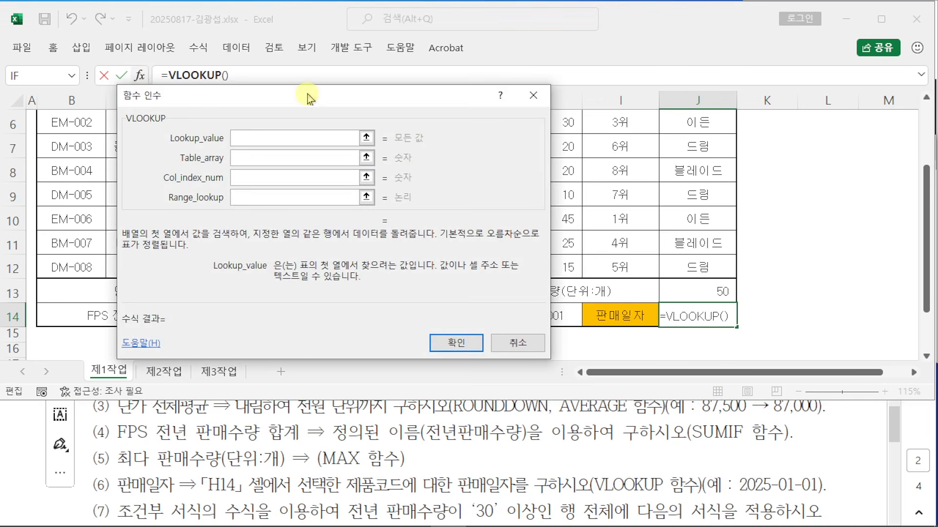
left_click_drag(307, 94, 502, 24)
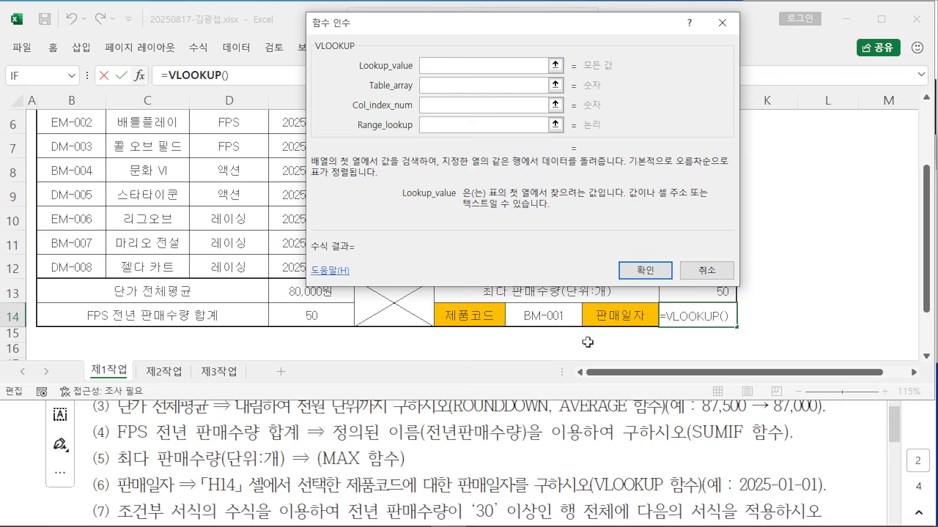
left_click(558, 315)
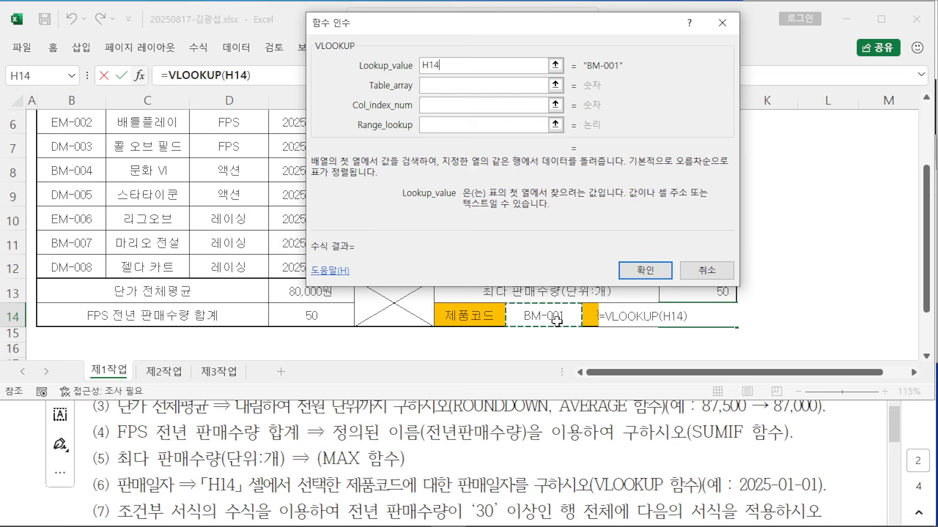
Step: Set the VLOOKUP Table_array to B5:H12
left_click(439, 85)
left_click_drag(456, 29, 581, 35)
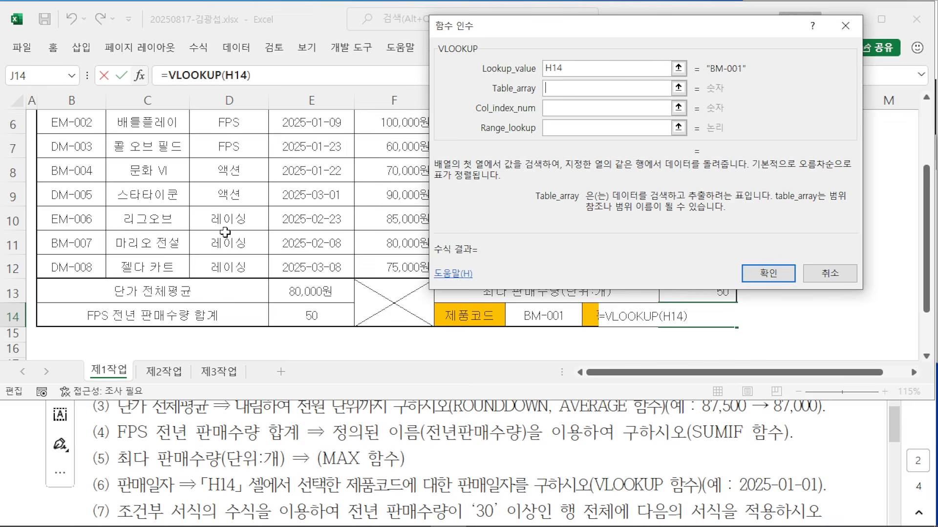
scroll(225, 233, "up", 1)
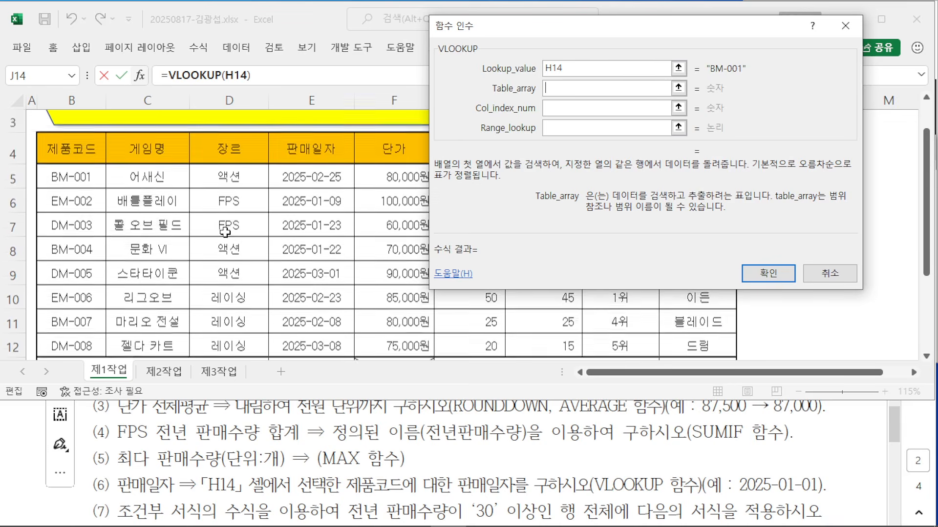
left_click(58, 180)
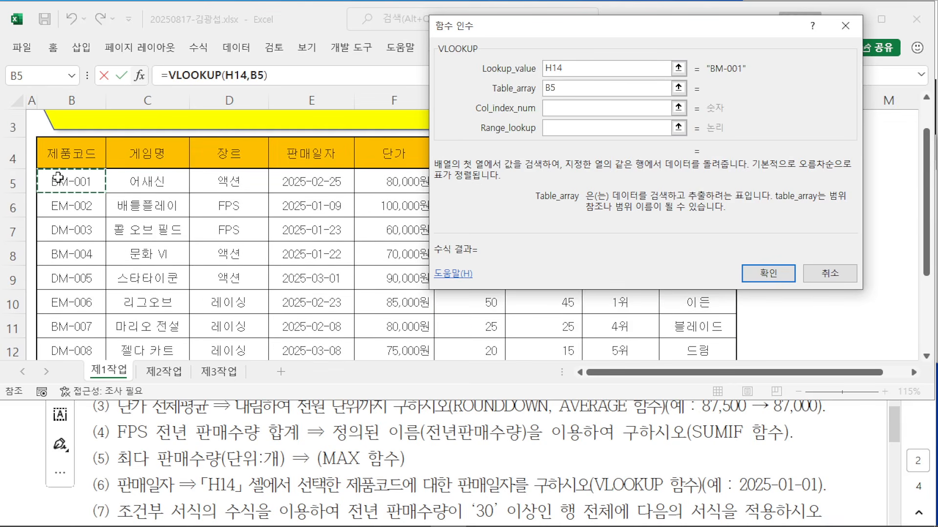
left_click_drag(57, 180, 526, 272)
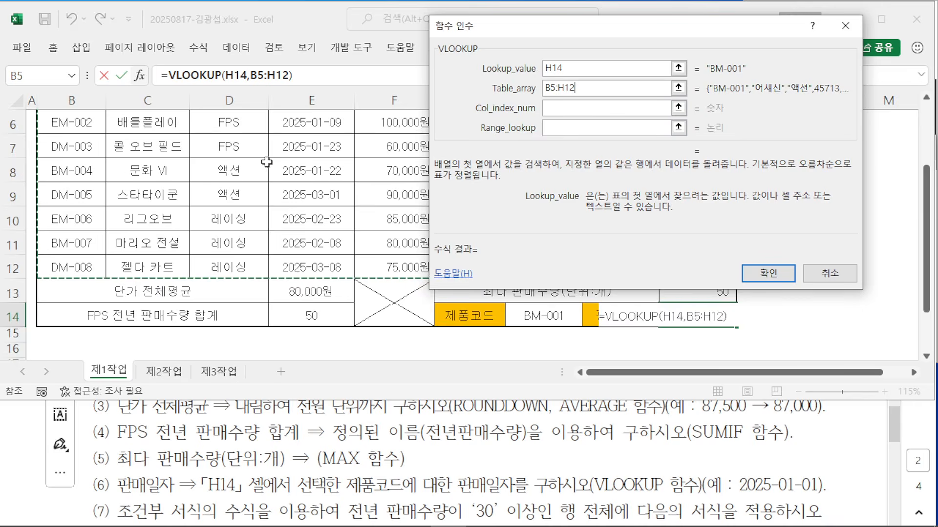
scroll(533, 132, "up", 1)
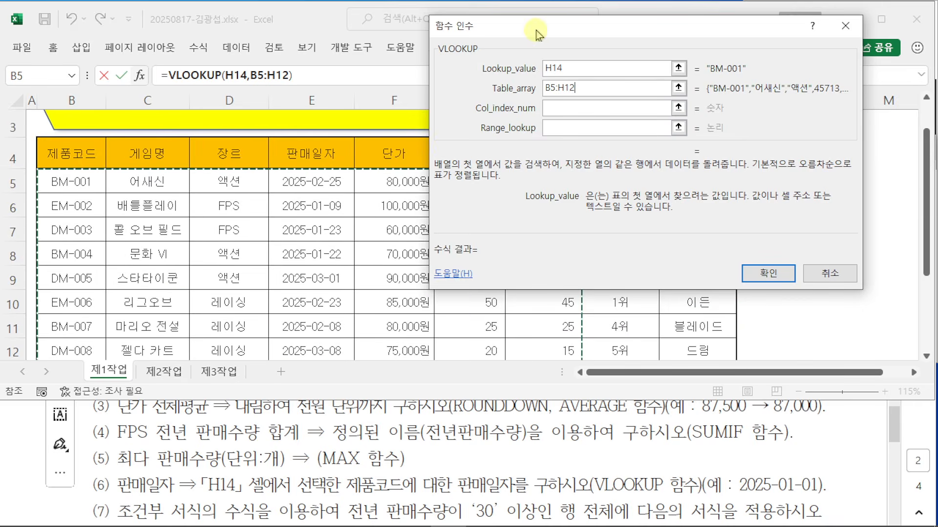
left_click_drag(537, 39, 693, 42)
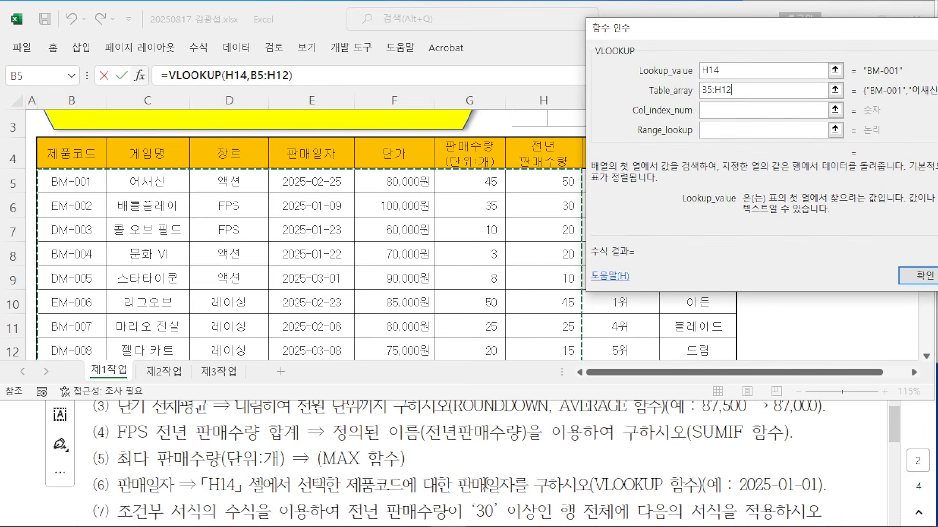
Step: Annotate the table to show 판매일자 is the fourth column from 제품코드
left_click_drag(452, 467, 516, 505)
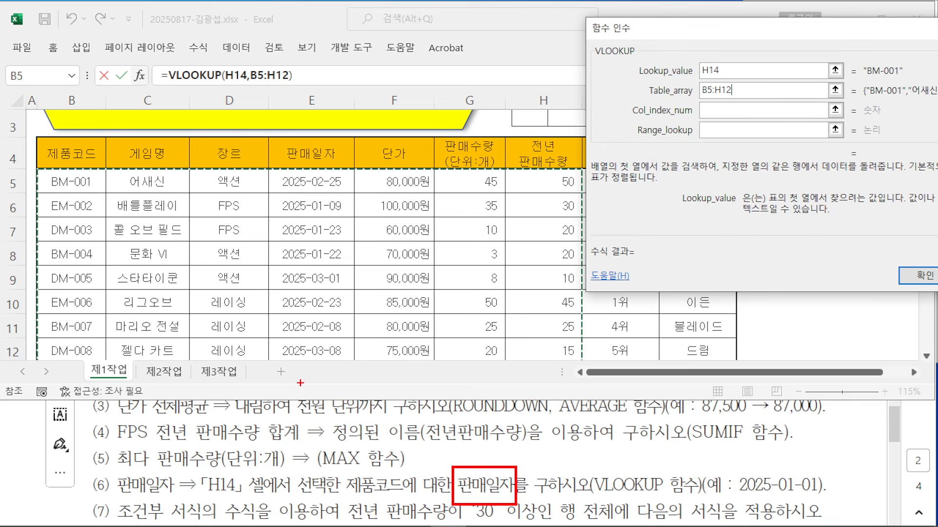
mouse_move(35, 166)
left_mouse_down()
mouse_move(596, 388)
mouse_move(581, 391)
left_mouse_up()
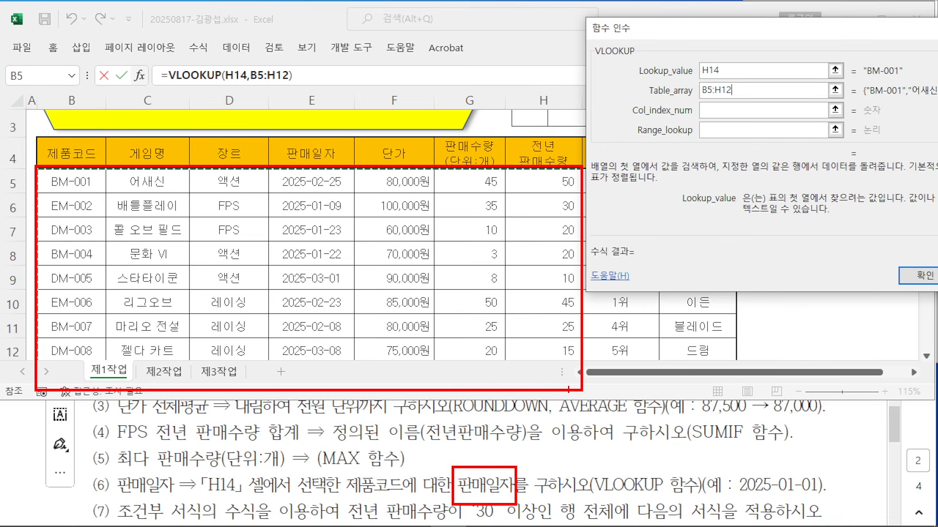
left_click_drag(75, 105, 76, 140)
left_click_drag(144, 97, 139, 130)
left_click_drag(245, 95, 245, 140)
left_click_drag(308, 94, 308, 134)
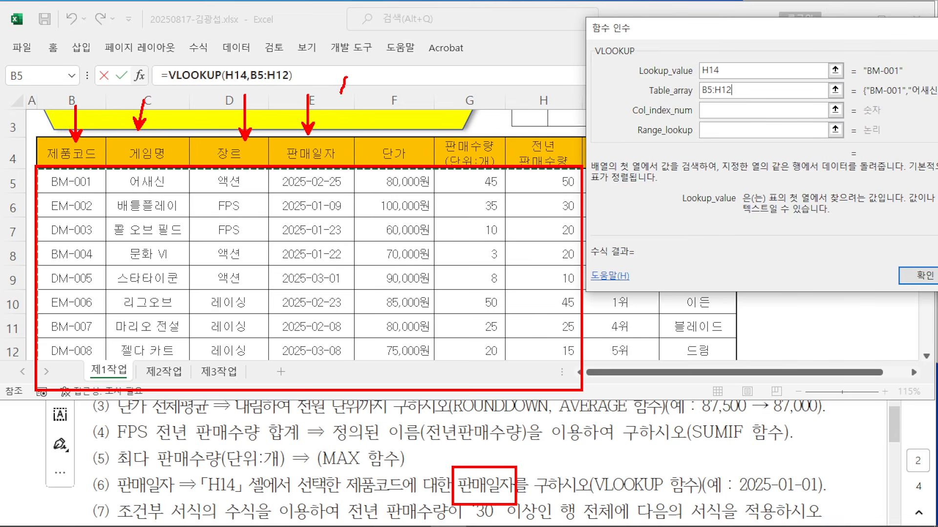
left_click_drag(355, 70, 351, 106)
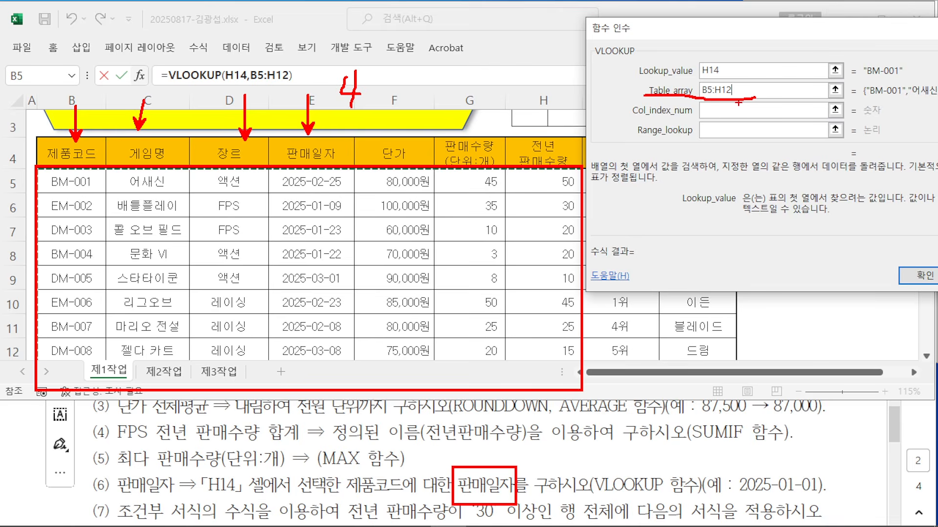
mouse_move(491, 450)
left_mouse_down()
mouse_move(502, 459)
mouse_move(519, 424)
left_mouse_up()
key("Escape")
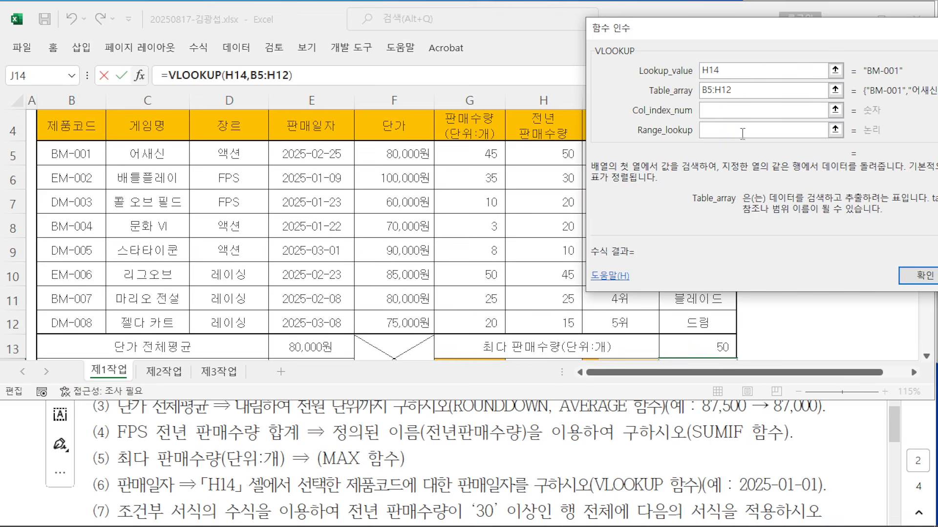
Step: Enter 4 as Col_index_num and 0 as Range_lookup for the VLOOKUP
left_click(728, 111)
type("4")
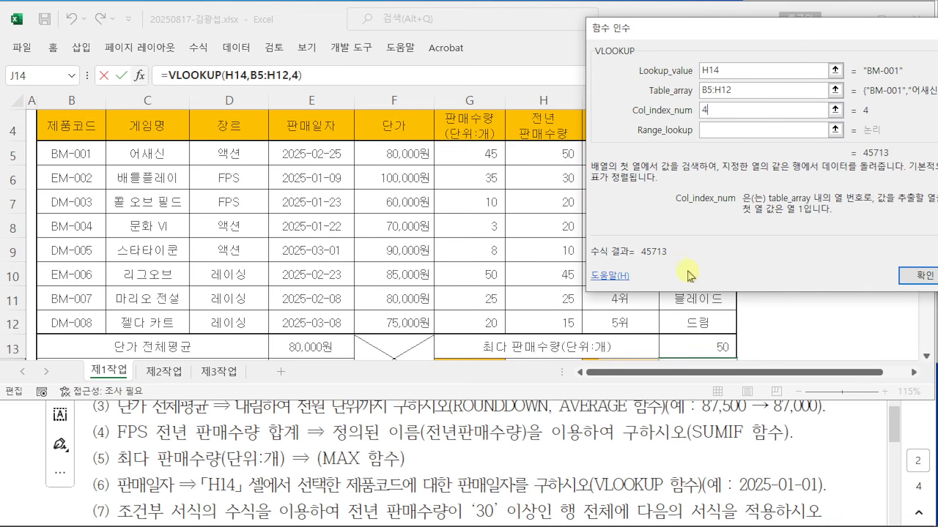
left_click(725, 131)
left_click_drag(680, 36, 222, 122)
type("0")
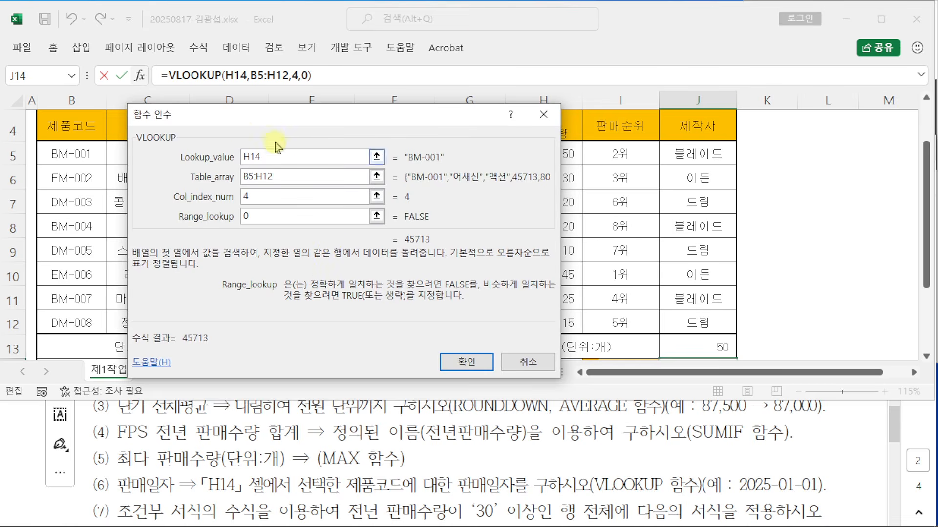
left_click_drag(283, 121, 315, 113)
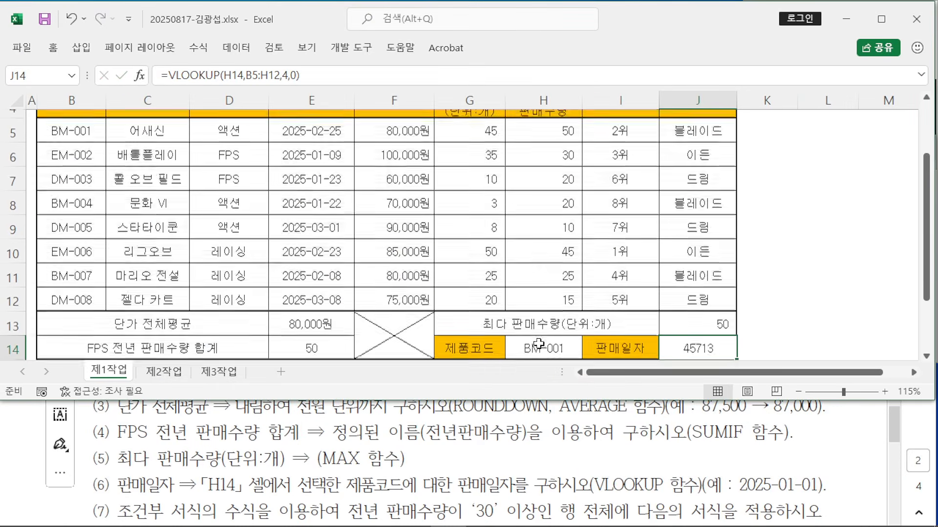
Step: Confirm the J14 VLOOKUP formula and check the required 2025-01-01 date format in the instructions
left_click(549, 412)
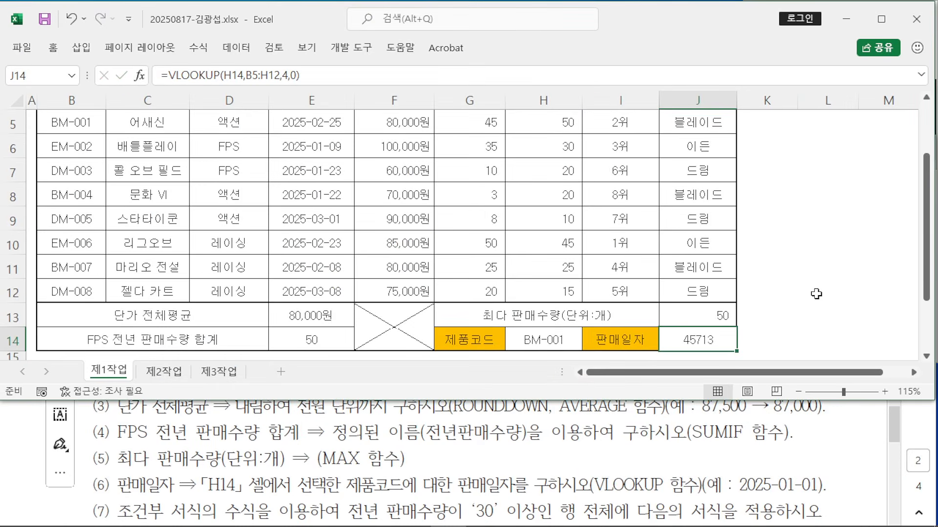
left_click(550, 463)
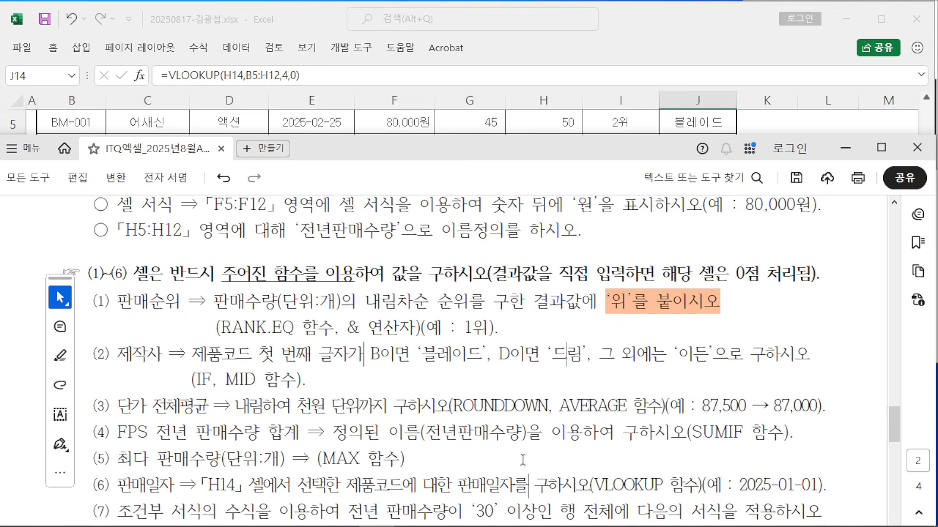
left_click_drag(140, 491, 236, 486)
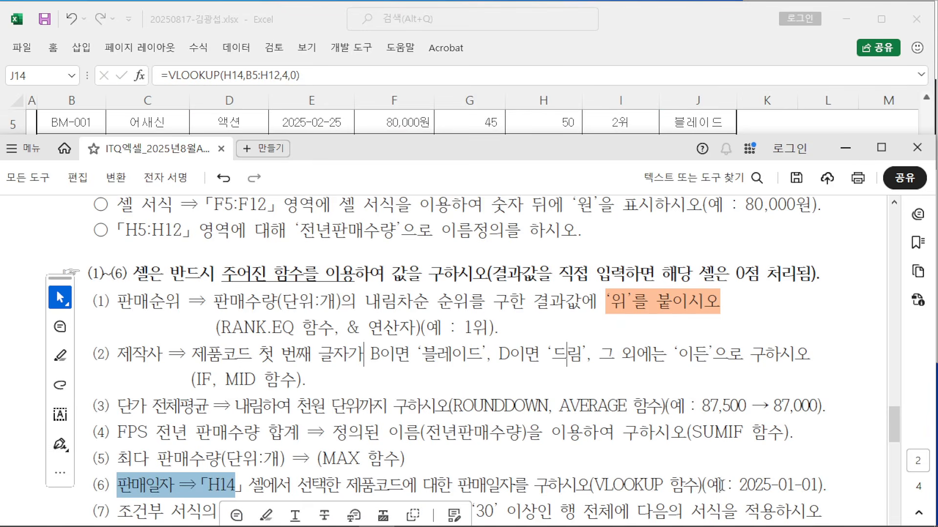
left_click_drag(721, 485, 826, 486)
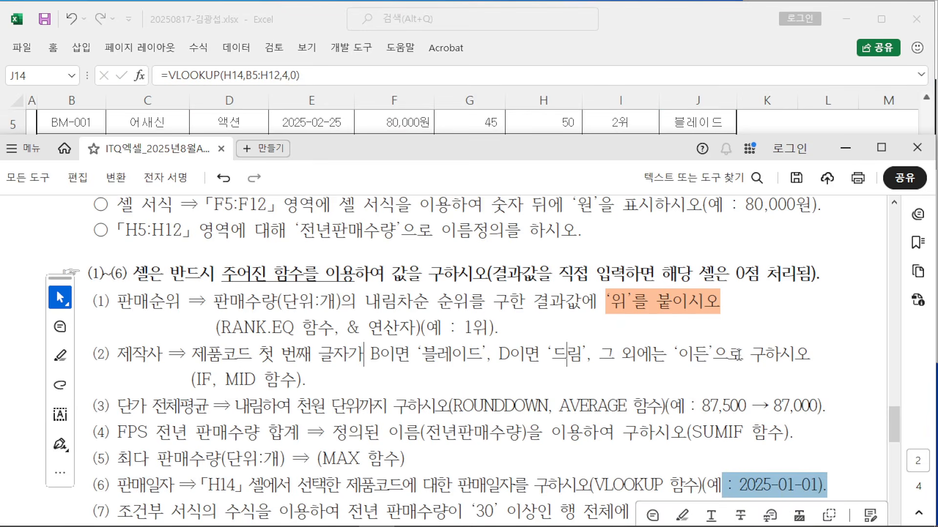
left_click(702, 37)
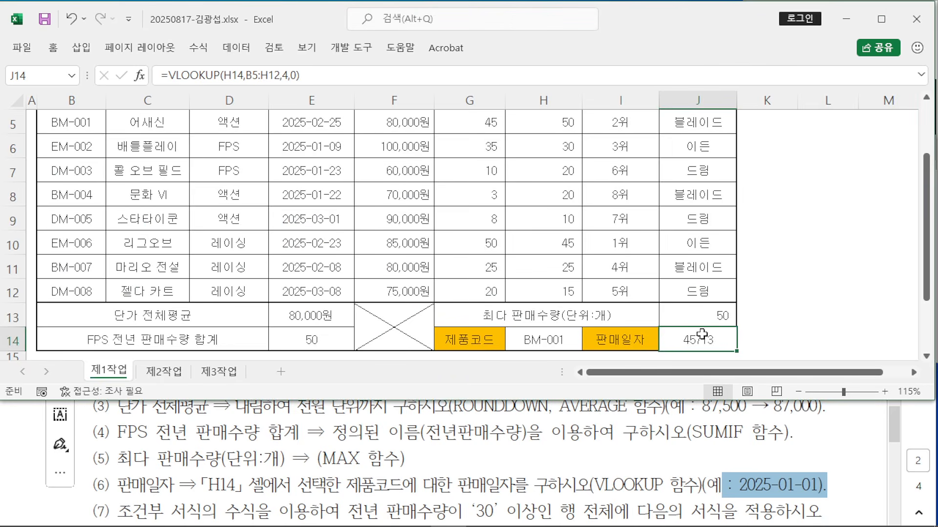
Step: Format J14 as 간단한 날짜 (Short Date) so it shows 2025-02-25
left_click(53, 48)
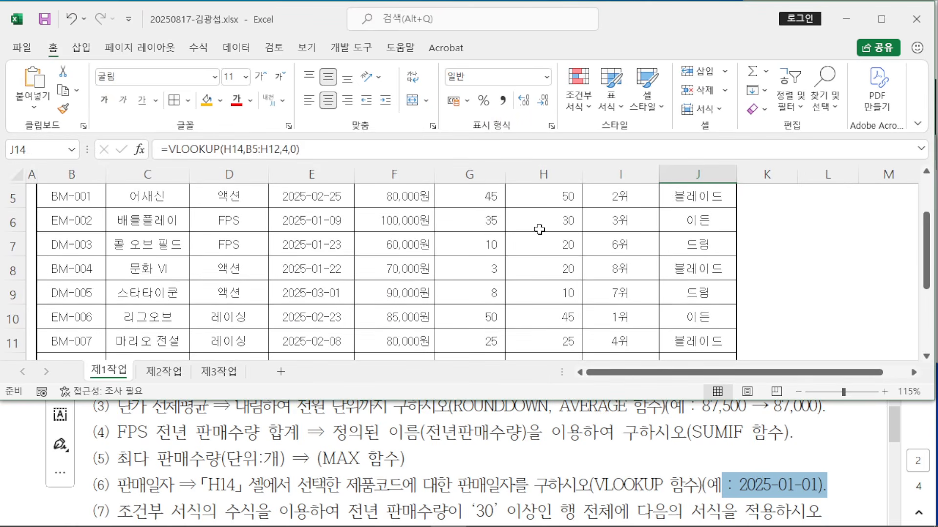
scroll(540, 226, "down", 2)
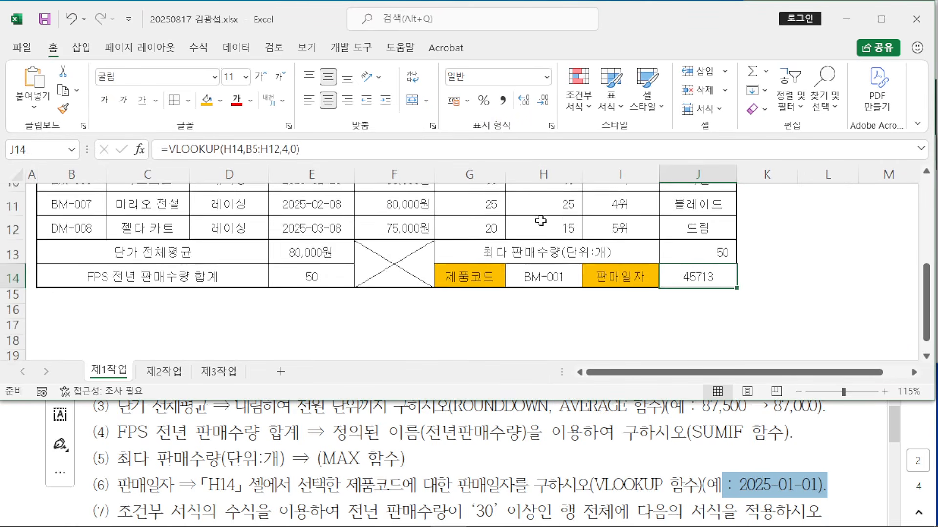
left_click(547, 77)
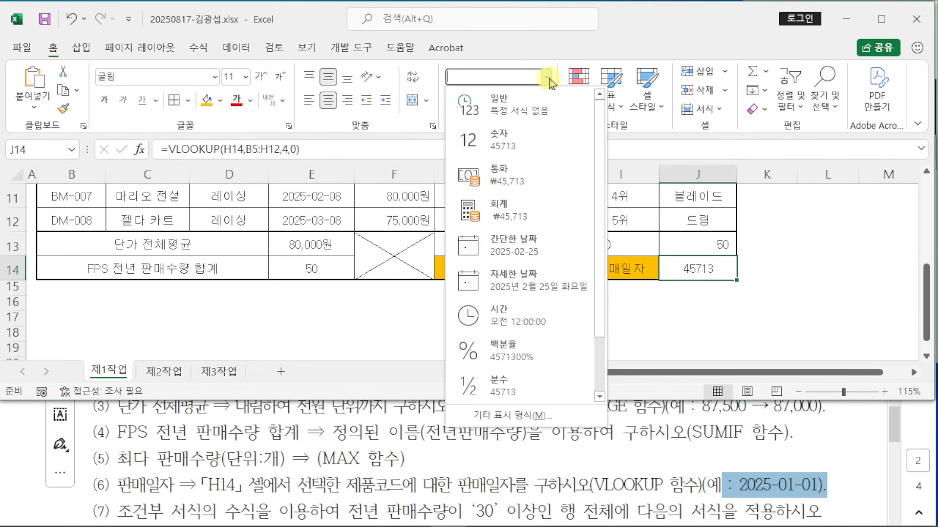
left_click(552, 247)
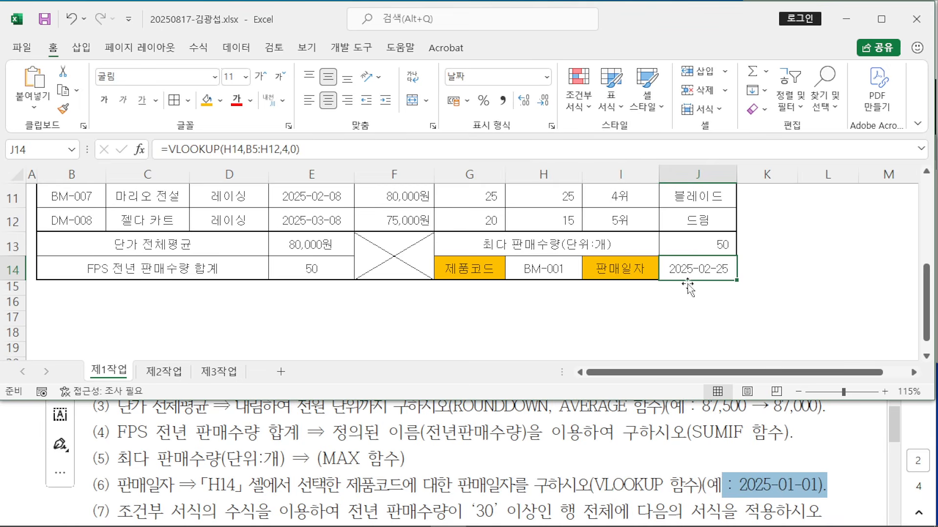
left_click(798, 294)
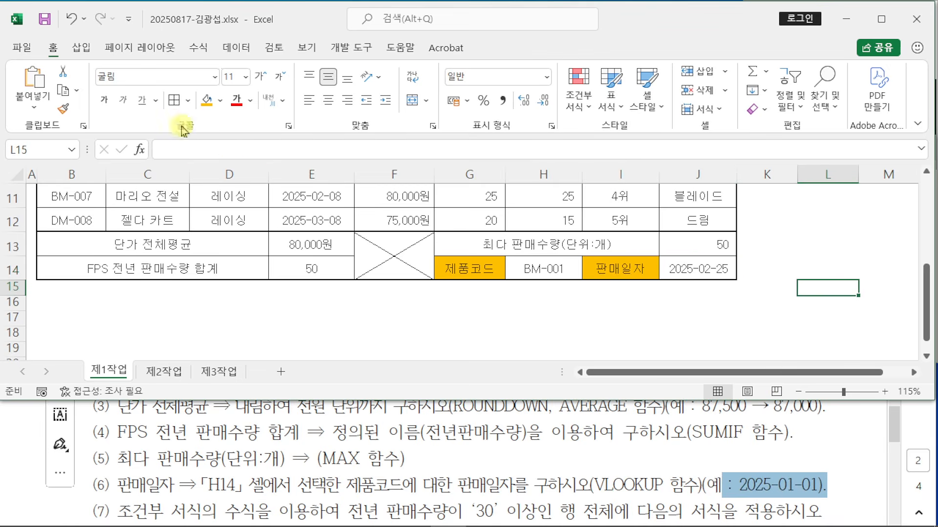
Step: Read further down the exam question PDF, then return to the Excel workbook
left_click(439, 428)
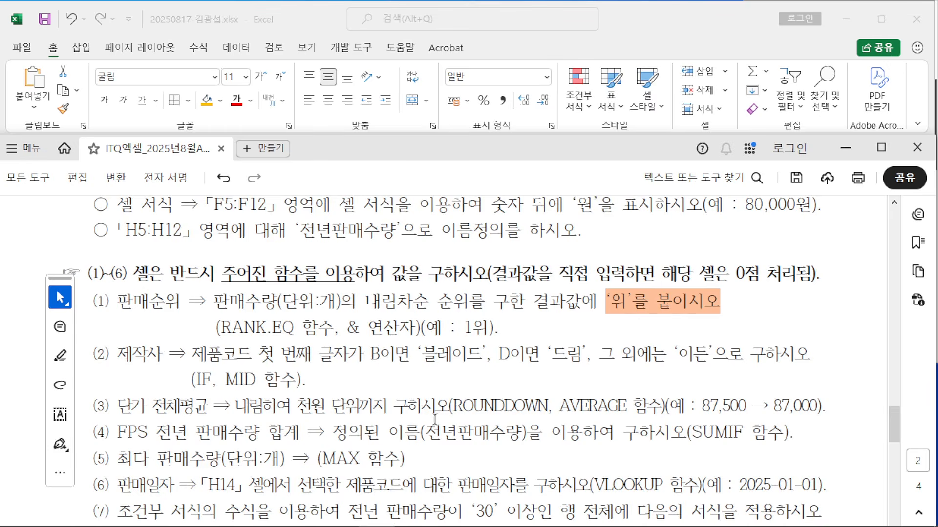
left_click_drag(444, 149, 444, 90)
left_click(657, 25)
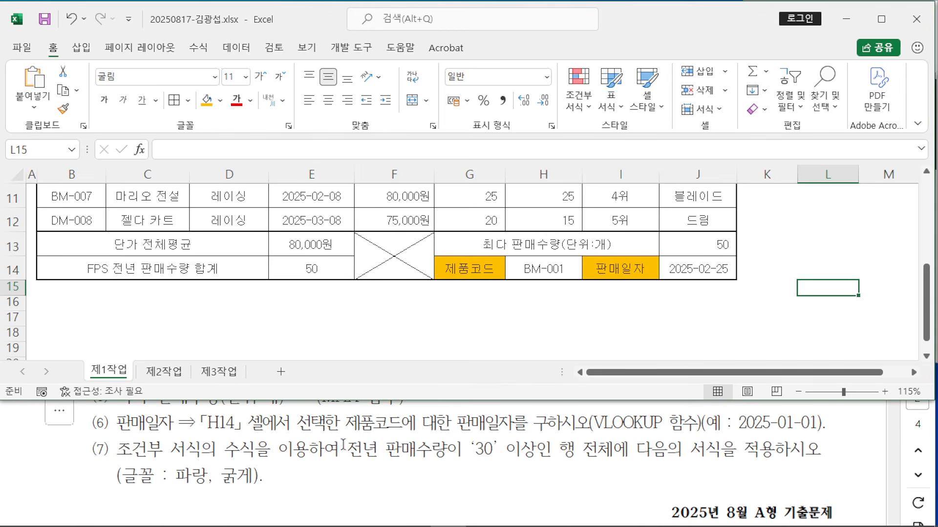
Step: Scroll the 제1작업 sheet back to the table title and mark it up on screen, then clear the marks
left_click(339, 306)
scroll(317, 308, "up", 1)
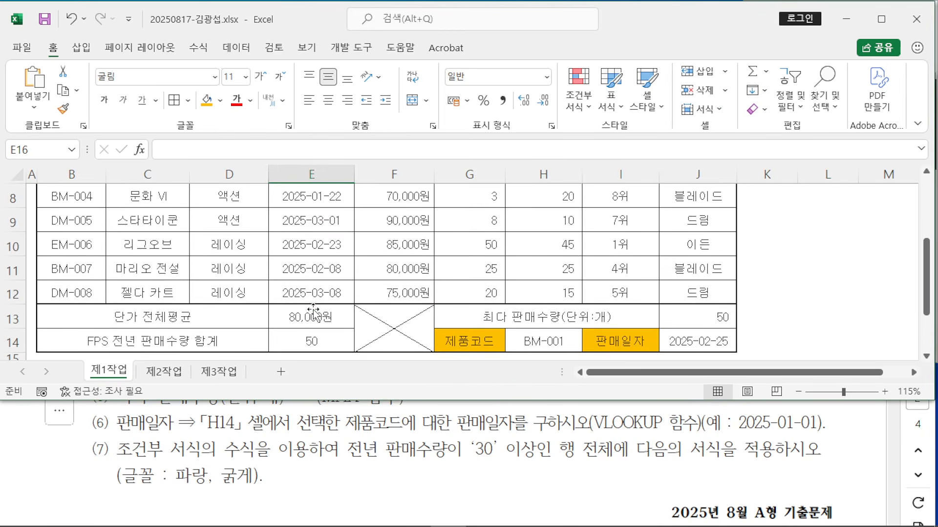
scroll(312, 311, "up", 3)
scroll(312, 311, "down", 1)
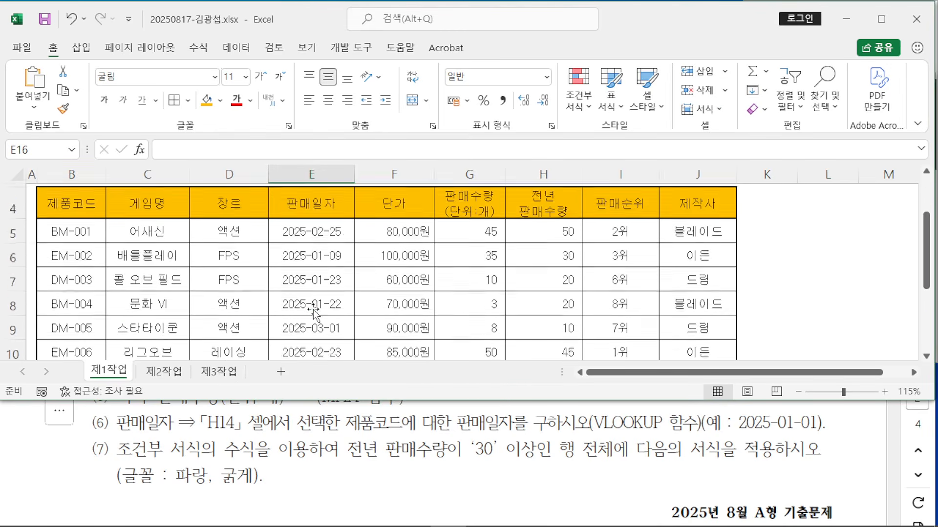
scroll(313, 310, "down", 1)
scroll(312, 309, "up", 2)
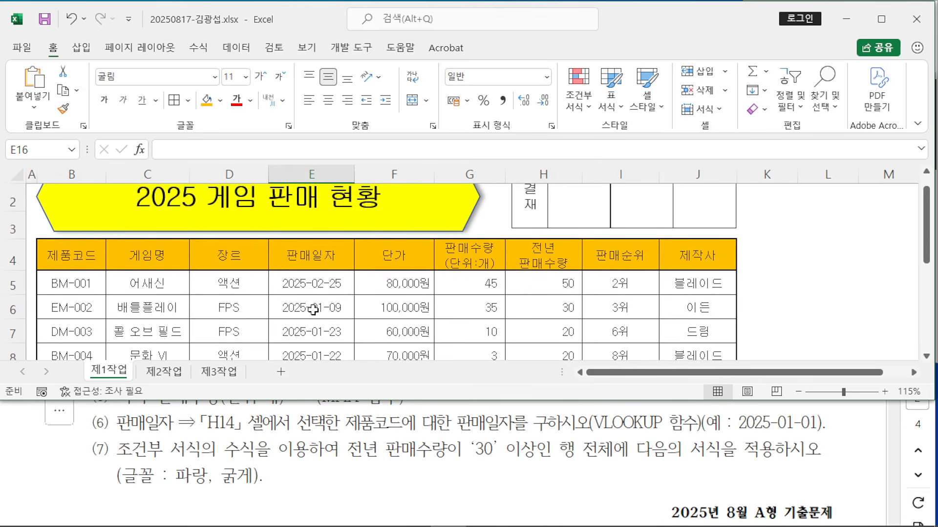
mouse_move(353, 72)
left_mouse_down()
mouse_move(337, 144)
mouse_move(374, 108)
mouse_move(363, 130)
left_mouse_up()
left_click_drag(406, 54, 389, 128)
left_click_drag(392, 77, 423, 74)
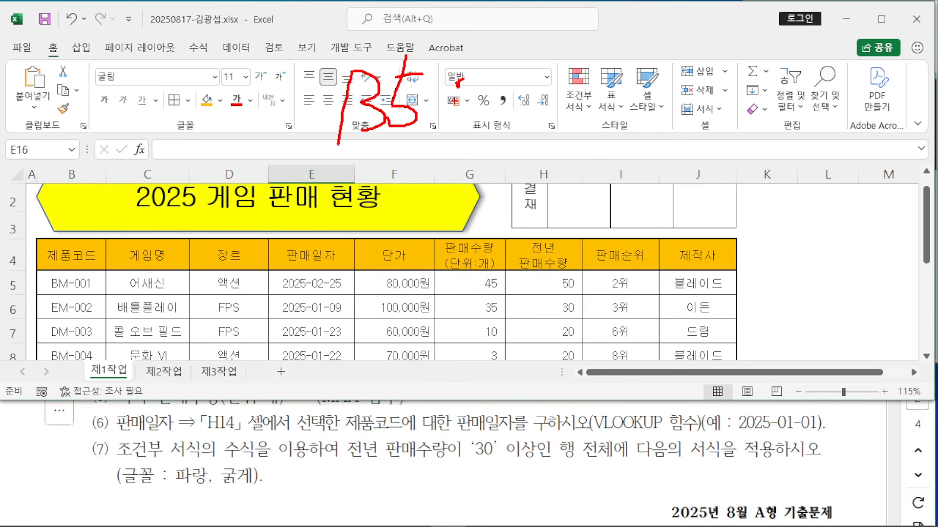
left_click_drag(130, 225, 49, 255)
left_click_drag(49, 224, 145, 264)
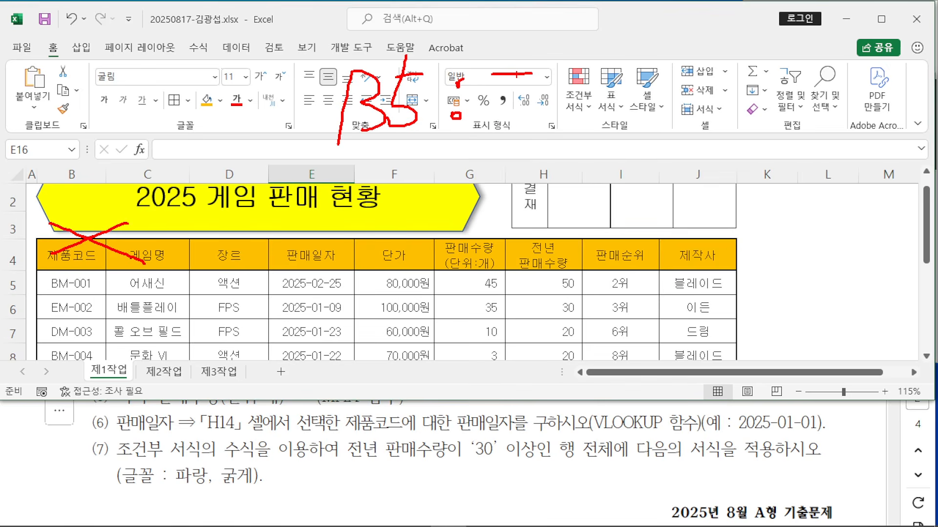
mouse_move(517, 74)
left_mouse_down()
mouse_move(488, 111)
mouse_move(537, 128)
left_mouse_up()
left_click_drag(554, 94, 620, 117)
mouse_move(295, 130)
left_mouse_down()
mouse_move(637, 168)
mouse_move(672, 51)
mouse_move(671, 157)
mouse_move(322, 157)
mouse_move(291, 110)
left_mouse_up()
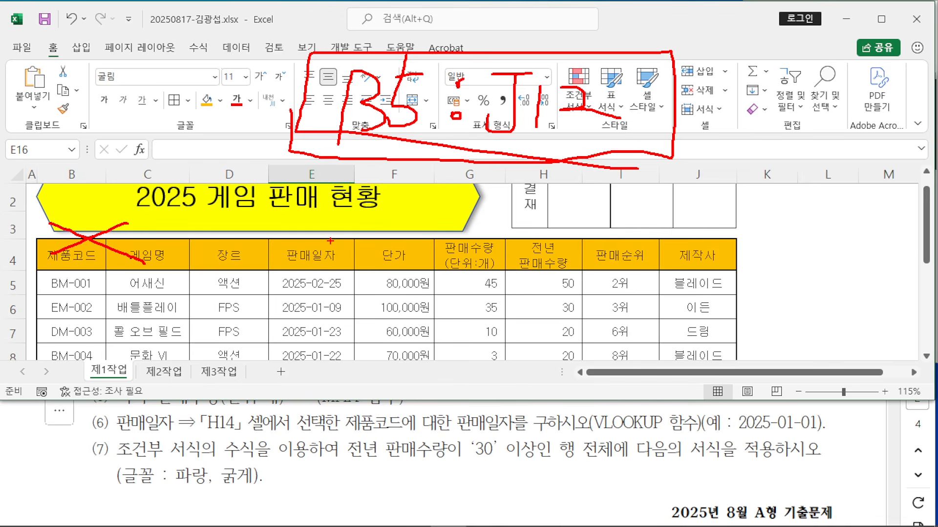
key("Escape")
Step: Select the data rows B5:J12 and mark them up on screen
mouse_move(65, 287)
left_mouse_down()
mouse_move(689, 286)
mouse_move(688, 364)
mouse_move(691, 316)
mouse_move(683, 317)
left_mouse_up()
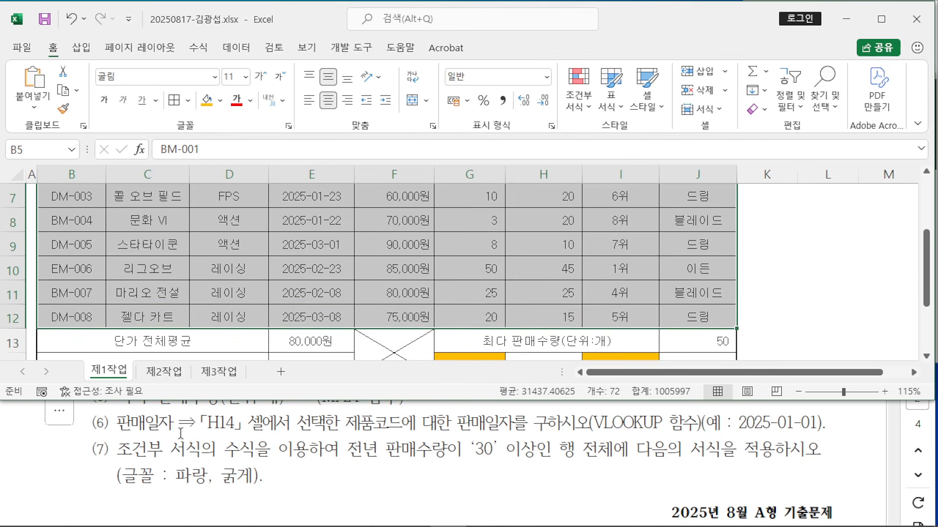
scroll(124, 256, "up", 2)
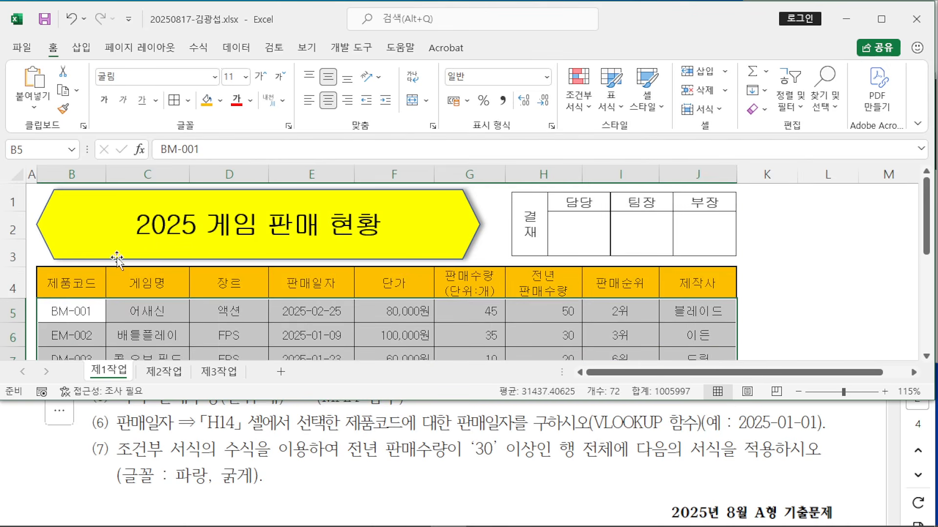
scroll(749, 349, "down", 2)
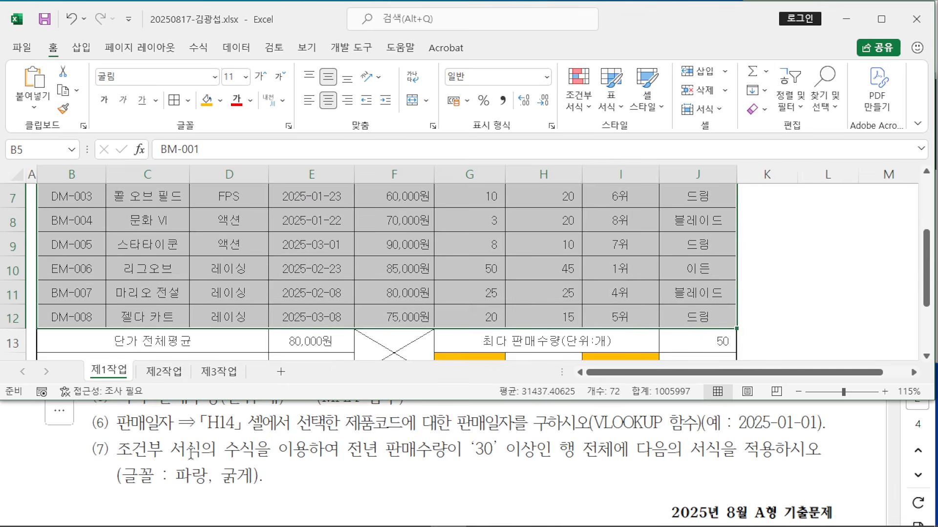
mouse_move(285, 234)
left_mouse_down()
mouse_move(264, 313)
mouse_move(274, 288)
left_mouse_up()
left_click_drag(345, 217, 348, 272)
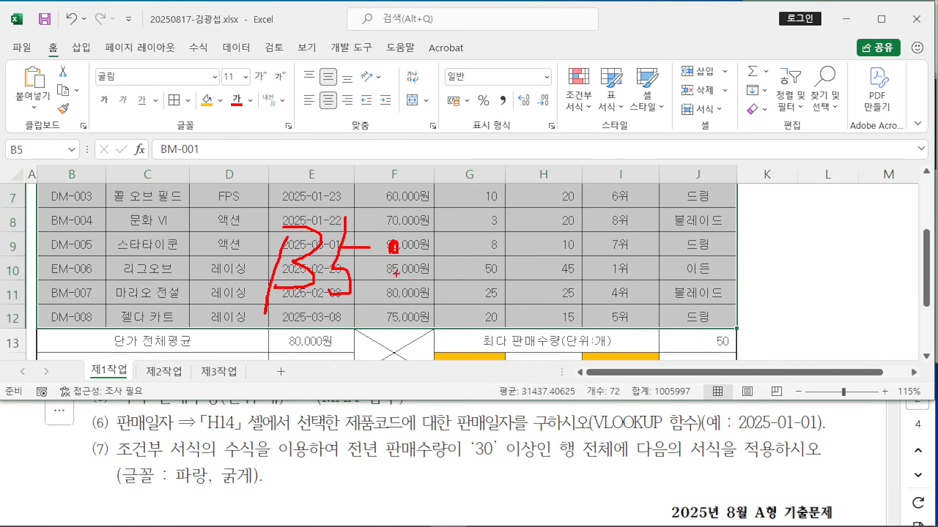
left_click_drag(436, 242, 478, 243)
mouse_move(464, 244)
left_mouse_down()
mouse_move(462, 299)
mouse_move(436, 281)
left_mouse_up()
mouse_move(495, 239)
left_mouse_down()
mouse_move(493, 295)
mouse_move(542, 270)
mouse_move(566, 297)
left_mouse_up()
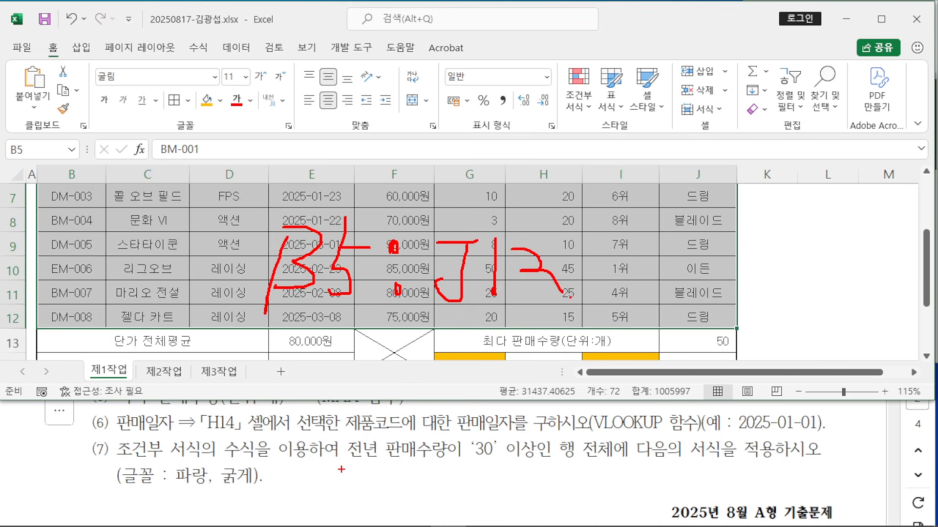
left_click_drag(229, 456, 369, 463)
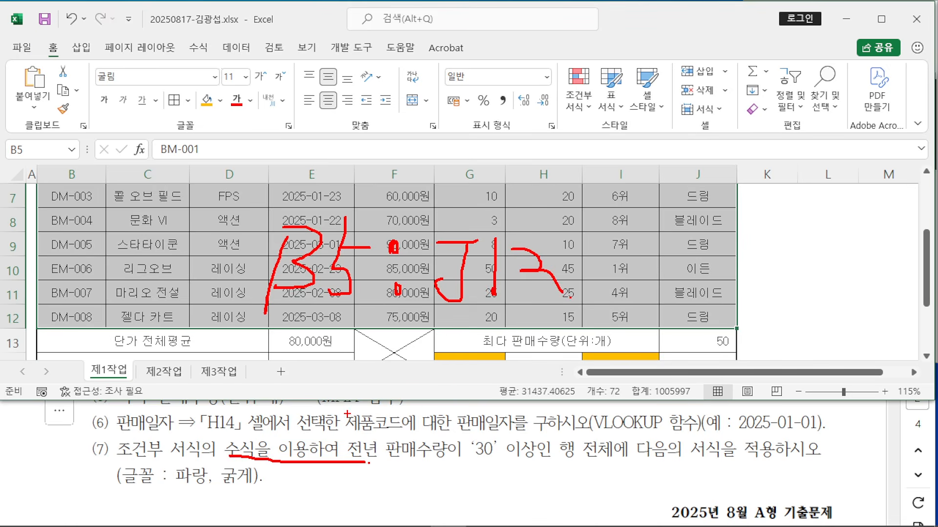
key("Escape")
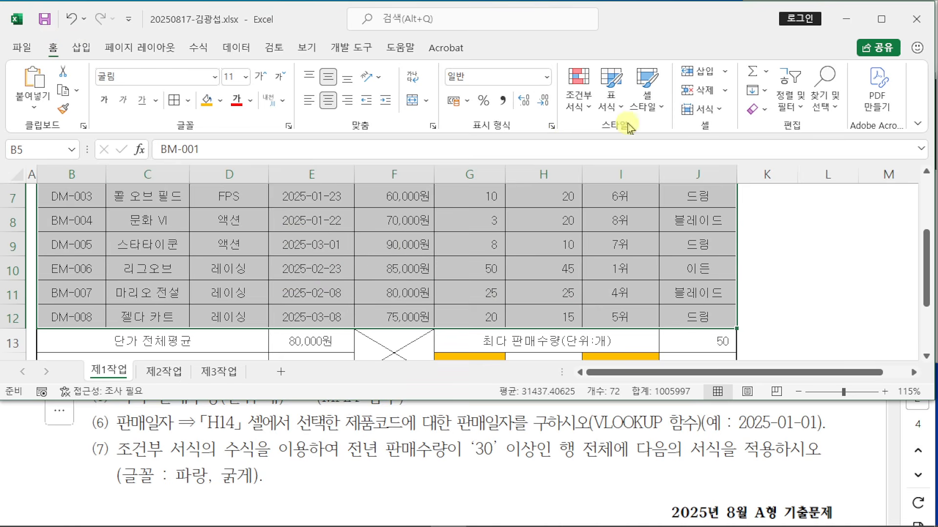
Step: Start a Conditional Formatting New Rule using 'Use a formula to determine which cells to format'
left_click(589, 111)
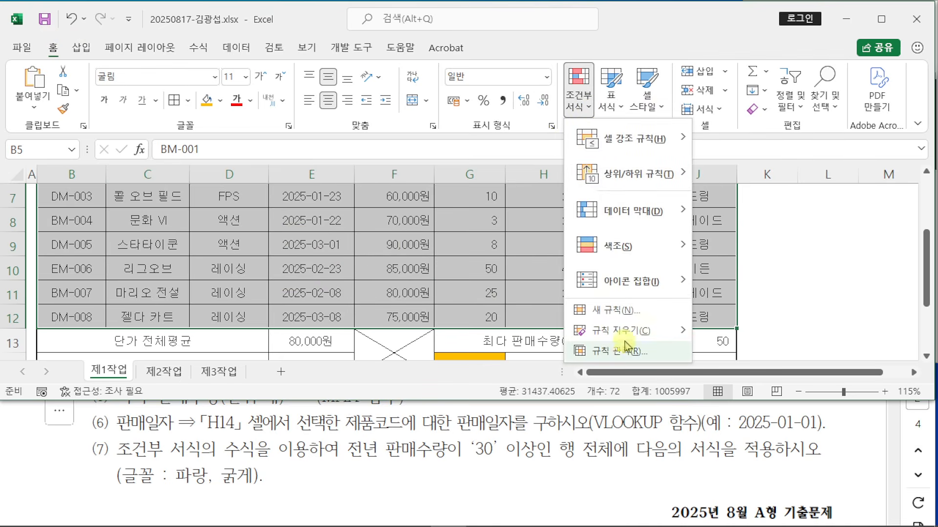
left_click(623, 313)
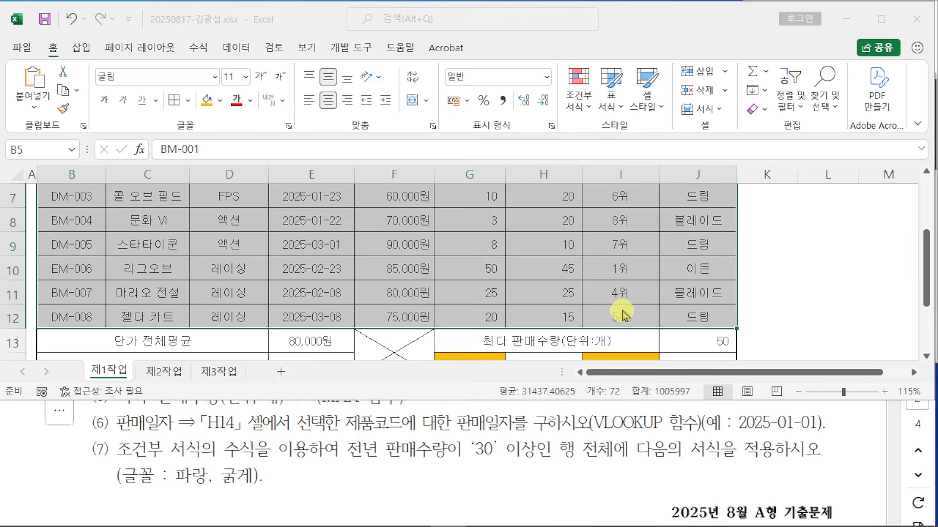
left_click_drag(481, 83, 497, 44)
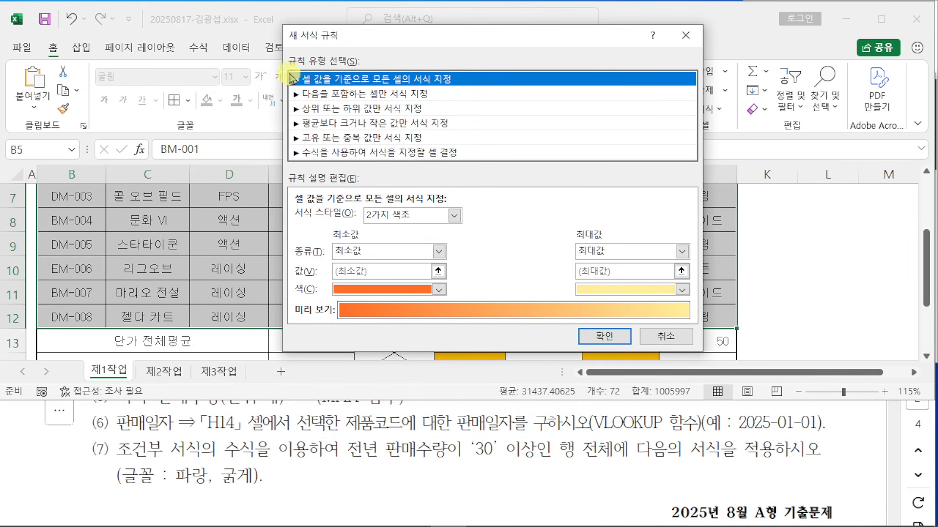
left_click(371, 153)
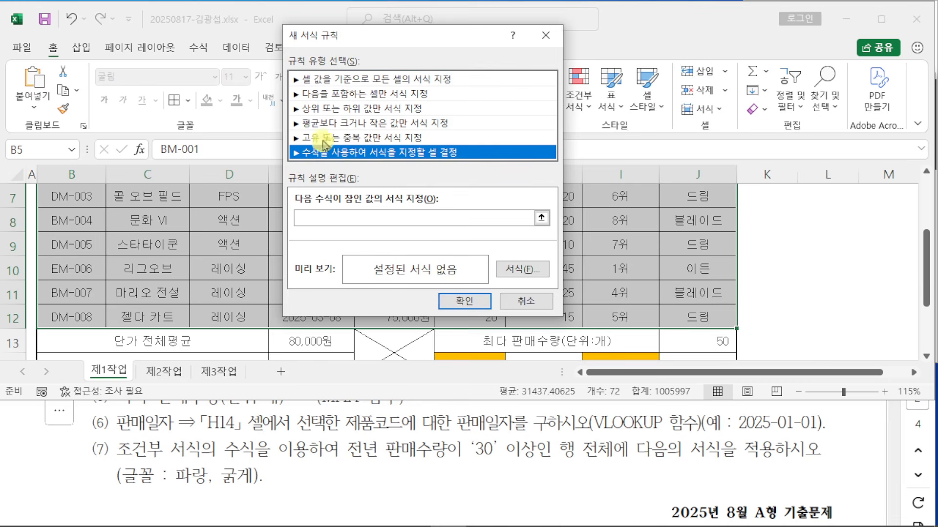
left_click(363, 220)
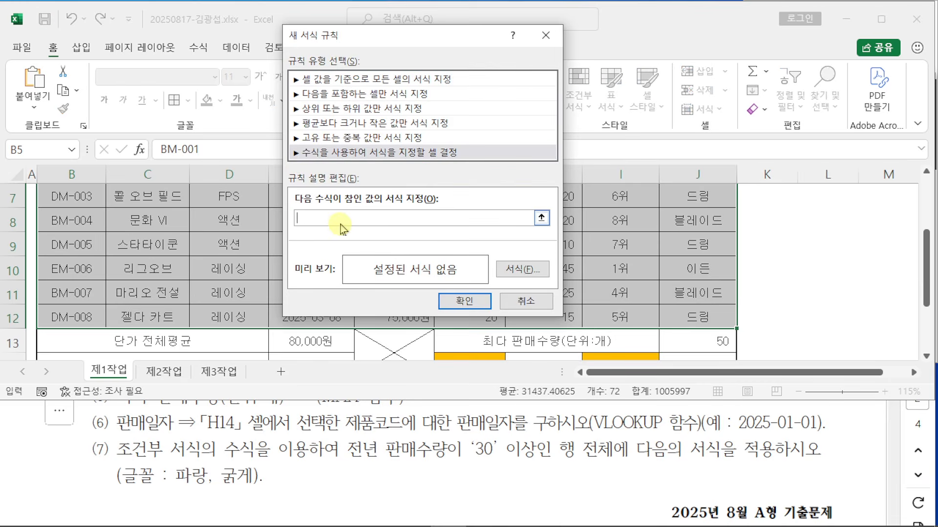
Step: Enter = and reference cell H5 in the rule formula, placing the caret before row 5
type("=")
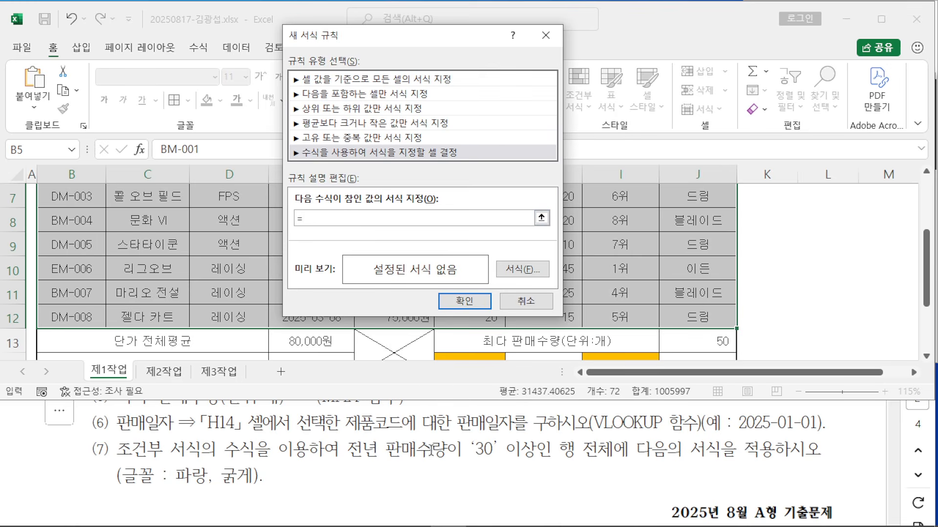
left_click_drag(415, 49, 622, 293)
scroll(494, 232, "up", 2)
scroll(493, 231, "down", 2)
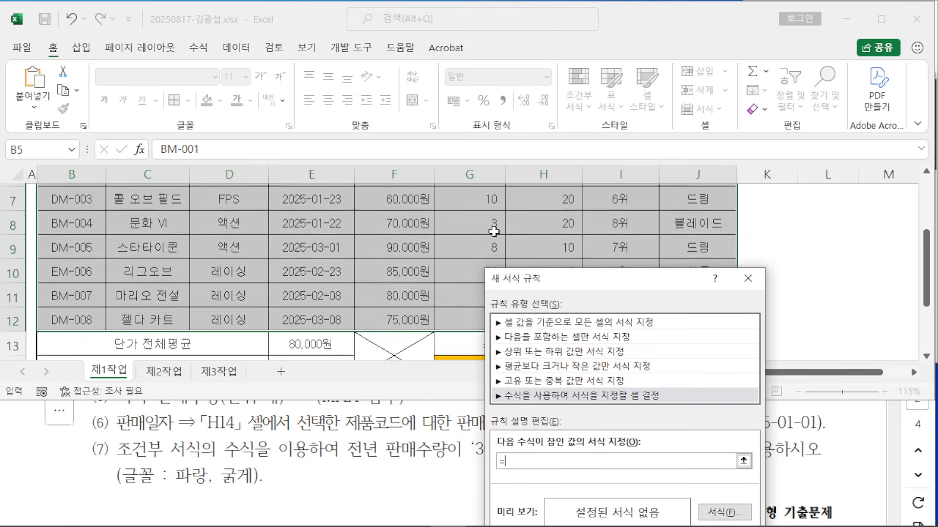
scroll(493, 231, "up", 1)
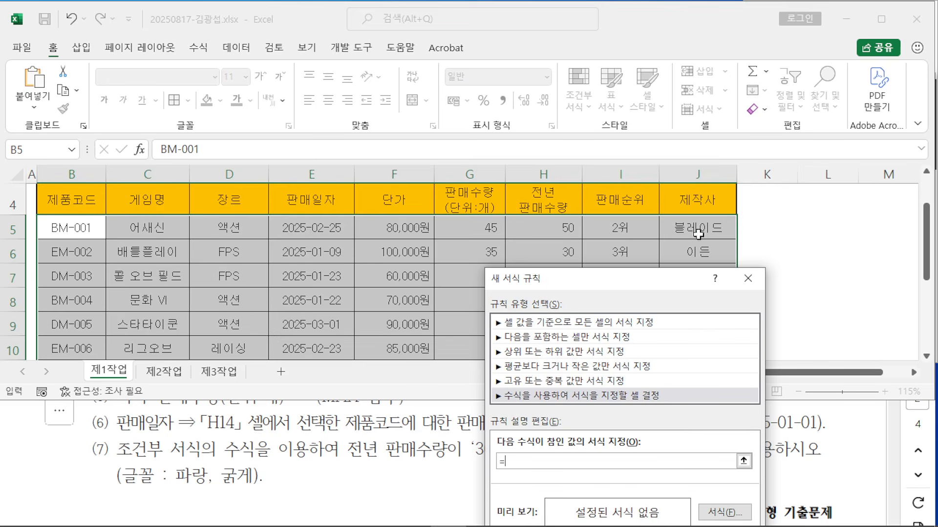
left_click(541, 229)
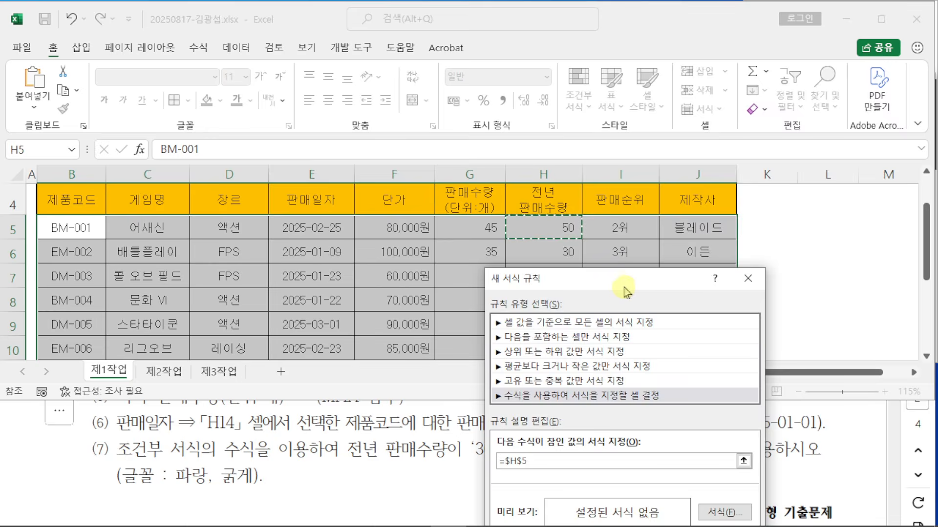
left_click_drag(626, 289, 744, 84)
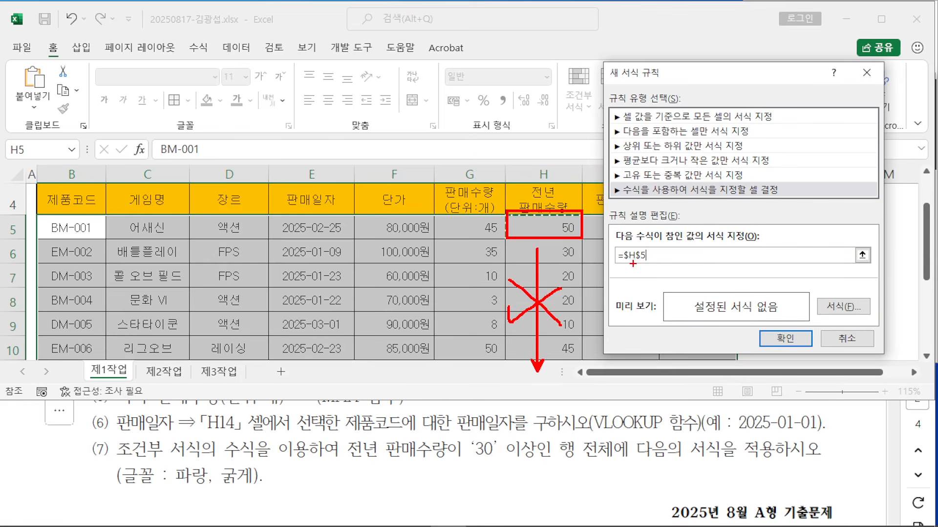
left_click_drag(637, 264, 667, 132)
key("Escape")
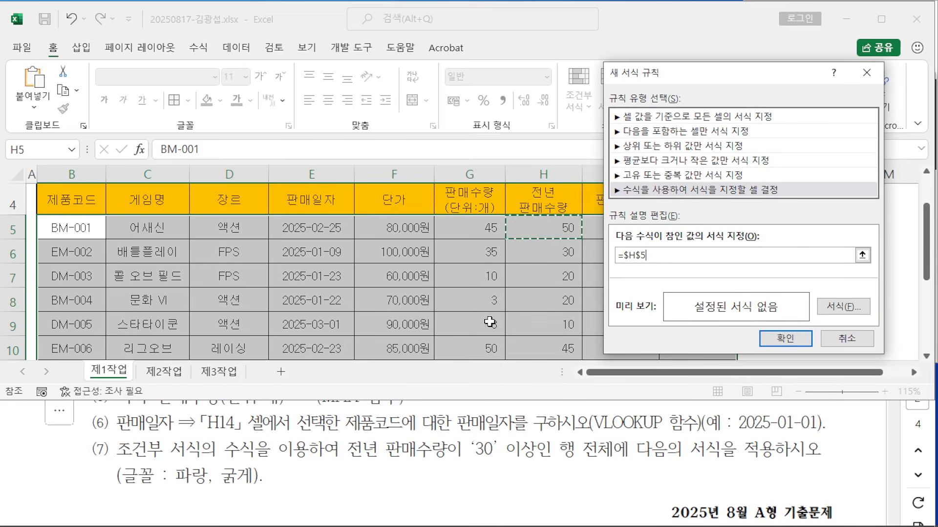
left_click(641, 256)
Step: Remove the $ before row 5 so the rule formula references $H5
key("BackSpace")
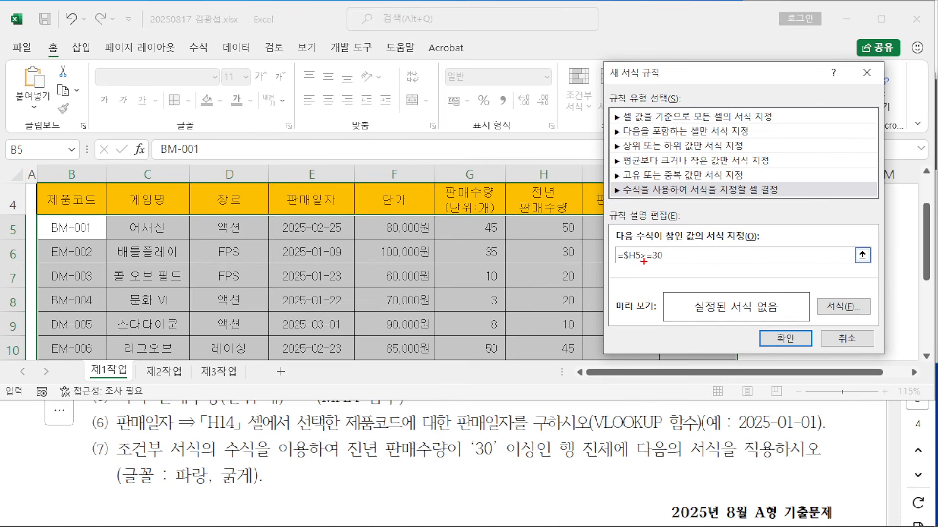
left_click_drag(103, 36, 117, 55)
left_click_drag(126, 32, 125, 57)
mouse_move(133, 33)
left_mouse_down()
mouse_move(132, 99)
mouse_move(171, 48)
left_mouse_up()
left_click_drag(155, 45, 174, 65)
mouse_move(201, 29)
left_mouse_down()
mouse_move(193, 52)
mouse_move(219, 36)
left_mouse_up()
mouse_move(210, 43)
left_mouse_down()
mouse_move(220, 43)
mouse_move(225, 61)
left_mouse_up()
left_click_drag(218, 49, 238, 49)
left_click_drag(250, 16, 237, 49)
left_click_drag(247, 38, 272, 70)
mouse_move(273, 10)
left_mouse_down()
mouse_move(292, 17)
mouse_move(287, 37)
left_mouse_up()
left_click_drag(296, 29, 331, 40)
mouse_move(174, 109)
left_mouse_down()
mouse_move(209, 109)
mouse_move(209, 130)
left_mouse_up()
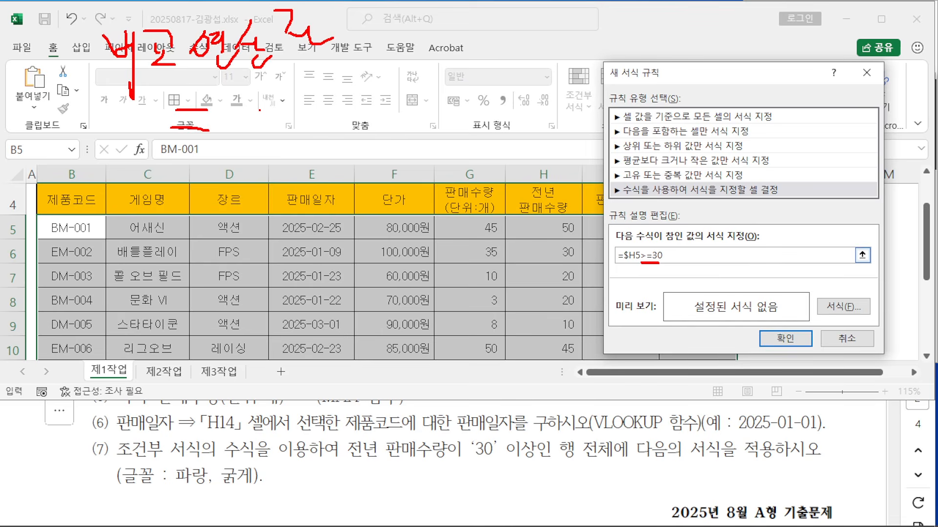
left_click_drag(259, 109, 272, 122)
left_click_drag(288, 102, 298, 147)
mouse_move(328, 111)
left_mouse_down()
mouse_move(313, 122)
mouse_move(330, 116)
left_mouse_up()
left_click_drag(310, 132, 340, 131)
mouse_move(345, 104)
left_mouse_down()
mouse_move(363, 153)
mouse_move(381, 131)
left_mouse_up()
Step: Draw explanatory marks across the screen, then clear them
mouse_move(198, 168)
left_mouse_down()
mouse_move(191, 205)
mouse_move(229, 196)
left_mouse_up()
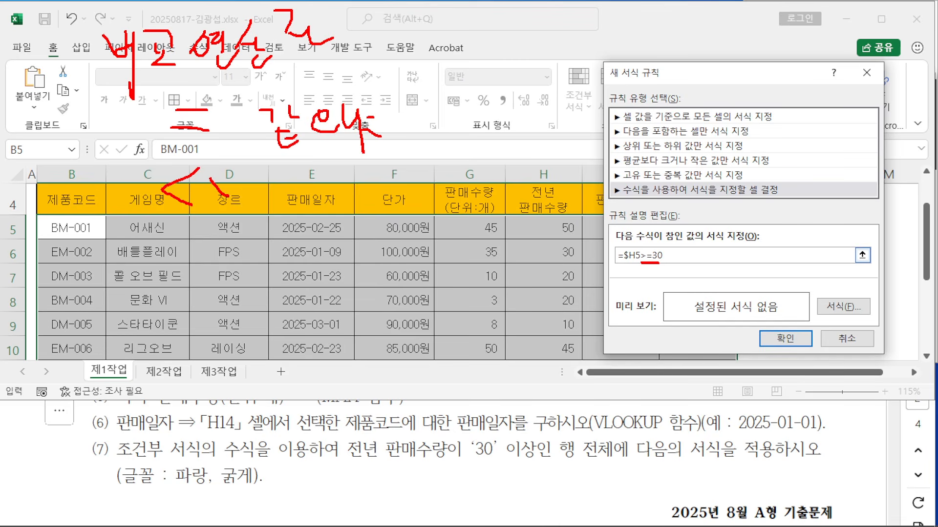
mouse_move(295, 166)
left_mouse_down()
mouse_move(309, 215)
mouse_move(320, 192)
left_mouse_up()
mouse_move(315, 196)
left_mouse_down()
mouse_move(334, 192)
mouse_move(338, 215)
left_mouse_up()
mouse_move(363, 185)
left_mouse_down()
mouse_move(354, 203)
mouse_move(373, 224)
left_mouse_up()
mouse_move(172, 238)
left_mouse_down()
mouse_move(203, 263)
mouse_move(169, 283)
left_mouse_up()
mouse_move(195, 287)
left_mouse_down()
mouse_move(192, 335)
mouse_move(161, 386)
mouse_move(217, 385)
left_mouse_up()
left_click_drag(266, 364, 264, 365)
left_click_drag(278, 360, 280, 404)
left_click_drag(307, 354, 295, 379)
left_click_drag(315, 369, 347, 378)
left_click_drag(335, 396, 334, 398)
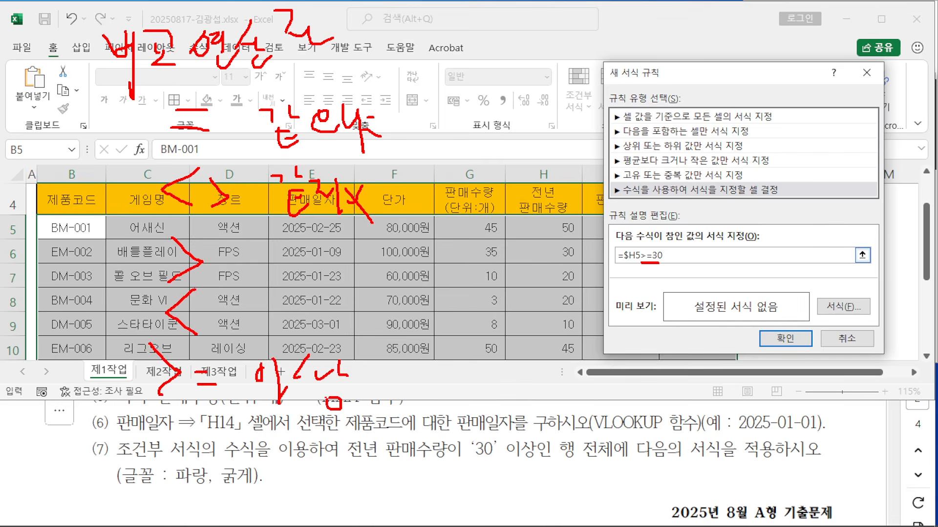
mouse_move(189, 421)
left_mouse_down()
mouse_move(157, 439)
mouse_move(183, 459)
left_mouse_up()
left_click_drag(201, 434, 217, 442)
left_click_drag(202, 450, 233, 451)
mouse_move(265, 439)
left_mouse_down()
mouse_move(258, 447)
mouse_move(264, 439)
left_mouse_up()
mouse_move(283, 439)
left_mouse_down()
mouse_move(289, 477)
mouse_move(313, 439)
left_mouse_up()
left_click_drag(290, 441, 318, 457)
mouse_move(322, 437)
left_mouse_down()
mouse_move(335, 478)
mouse_move(352, 462)
left_mouse_up()
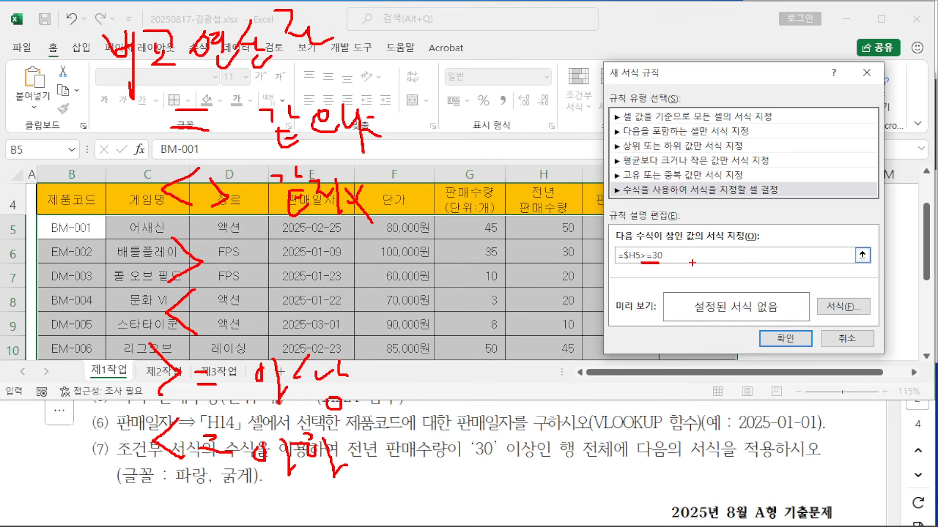
left_click_drag(476, 464, 526, 465)
key("Escape")
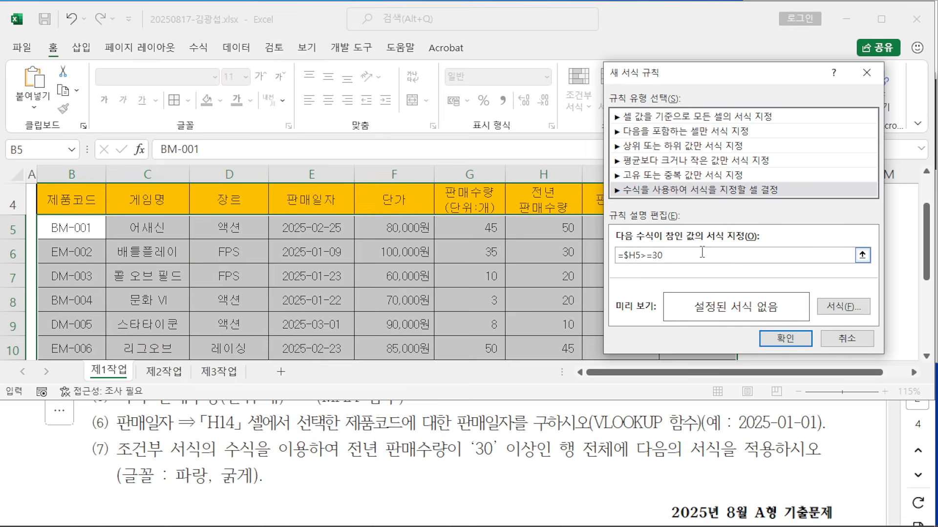
Step: Give the rule a bold, standard blue font and apply it to B5:J12
left_click(847, 308)
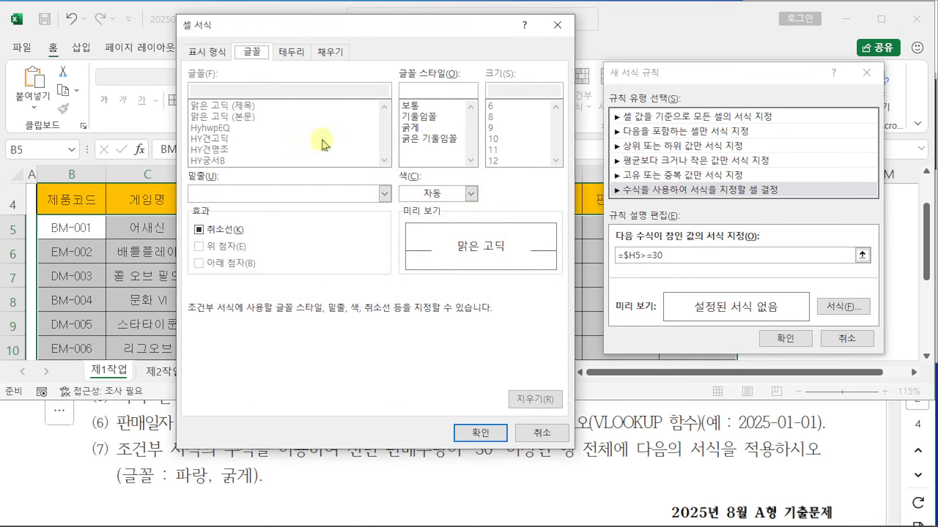
left_click(471, 193)
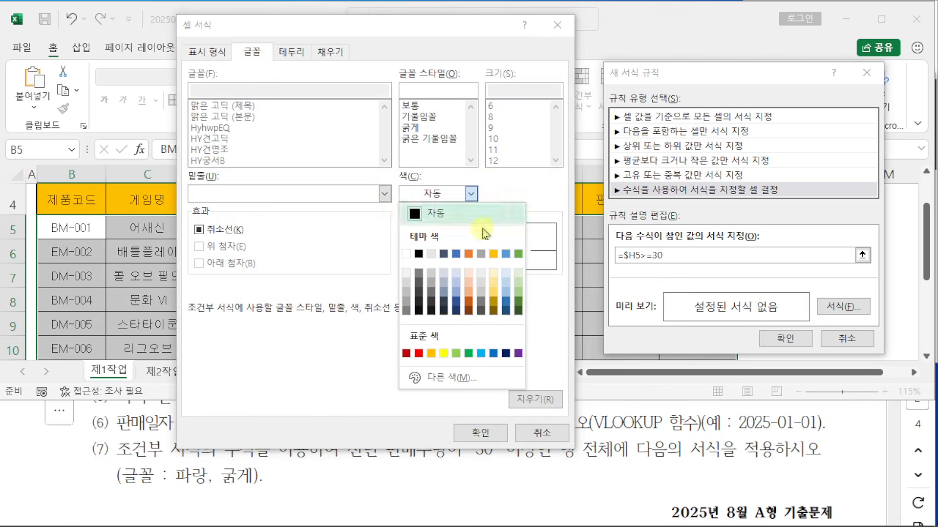
left_click(493, 353)
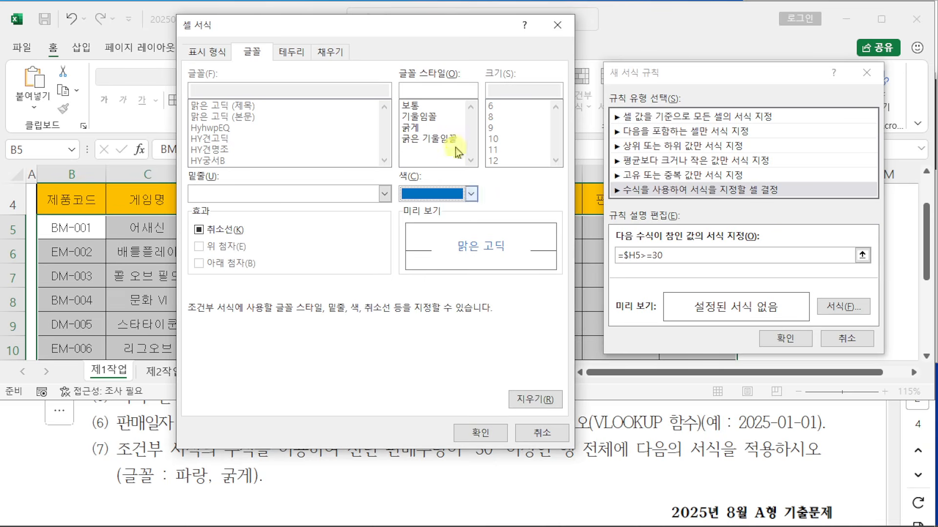
left_click(410, 127)
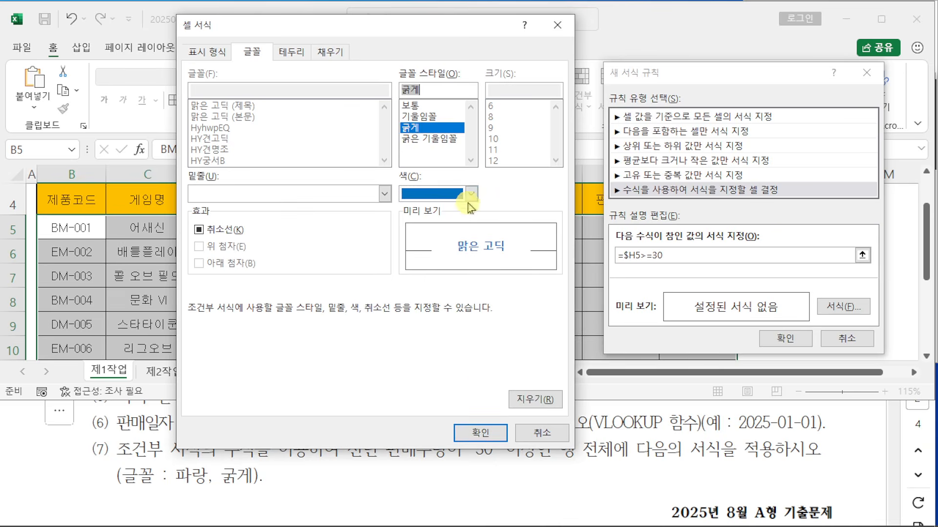
left_click(471, 194)
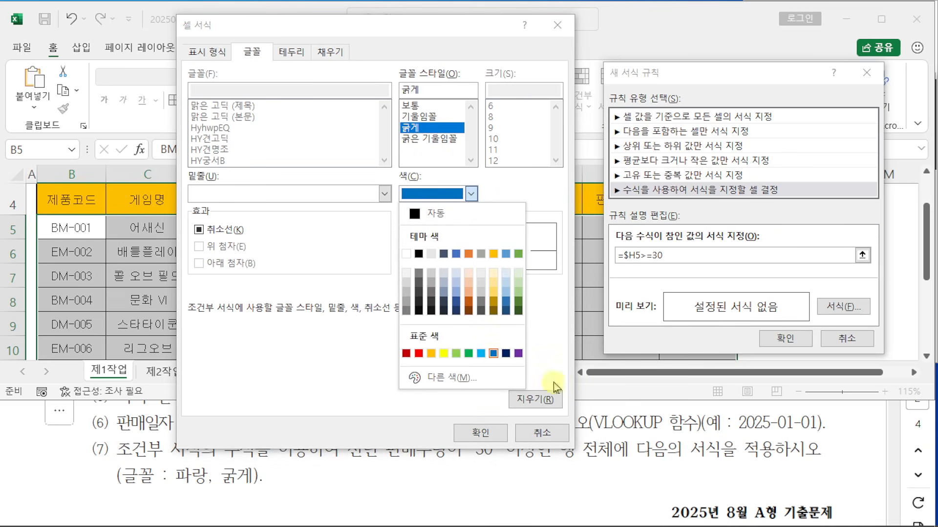
left_click(484, 422)
left_click(480, 431)
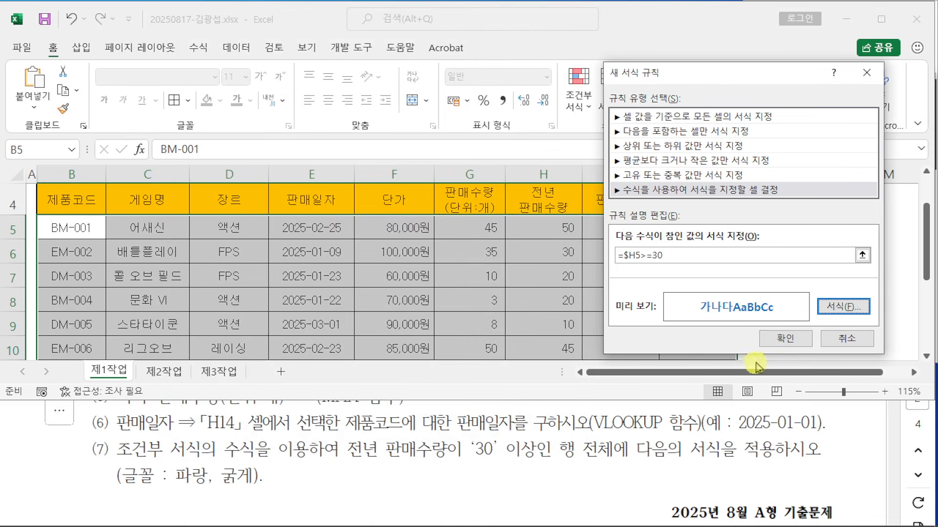
left_click(785, 338)
left_click(832, 287)
Step: Maximize Excel and scroll through the 제1작업 sheet to check the bold blue rows
scroll(833, 287, "up", 1)
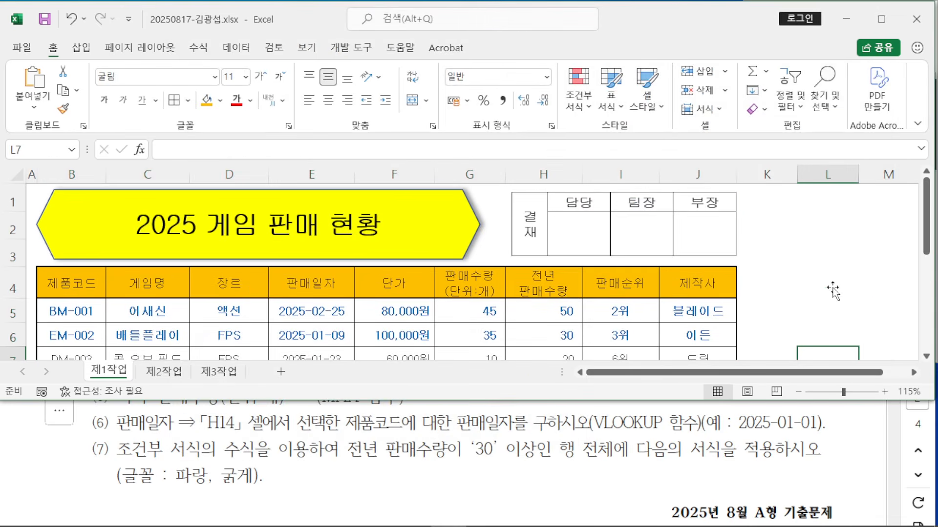
left_click(881, 18)
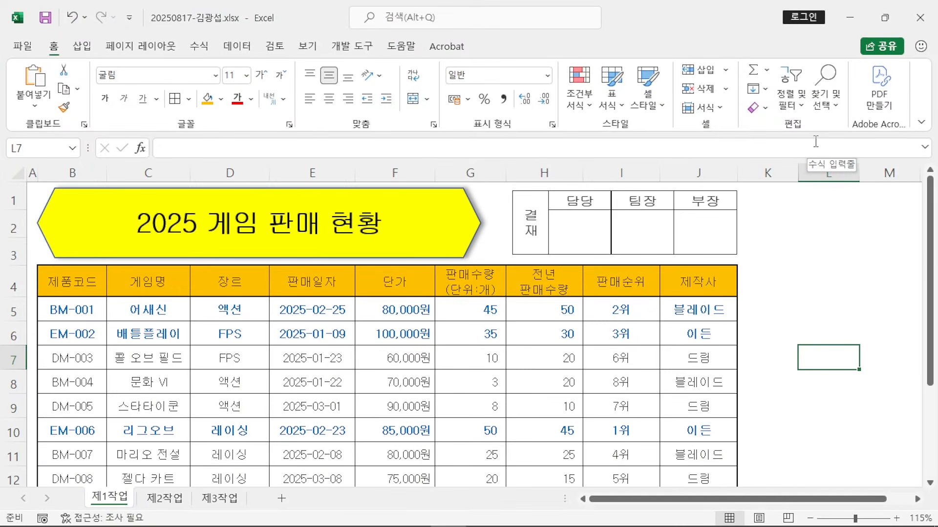
scroll(806, 279, "down", 3)
scroll(805, 279, "up", 3)
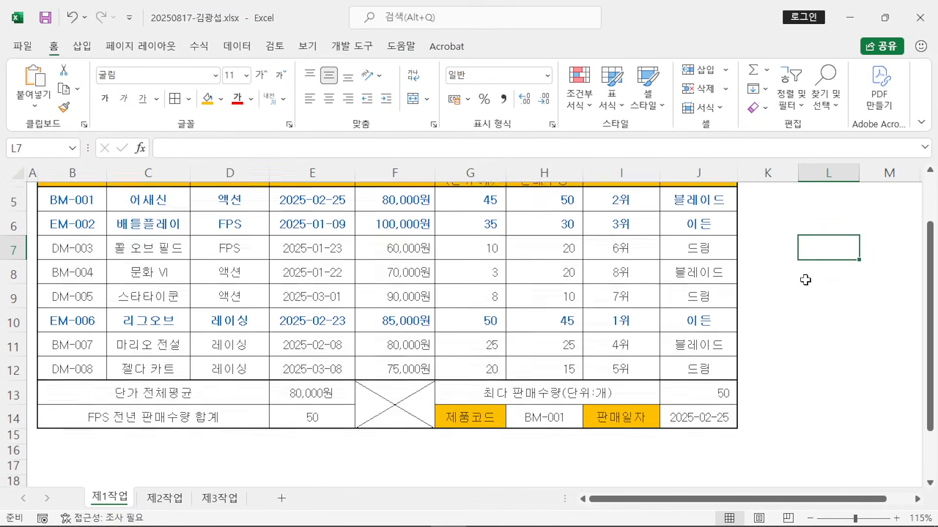
scroll(803, 278, "down", 1)
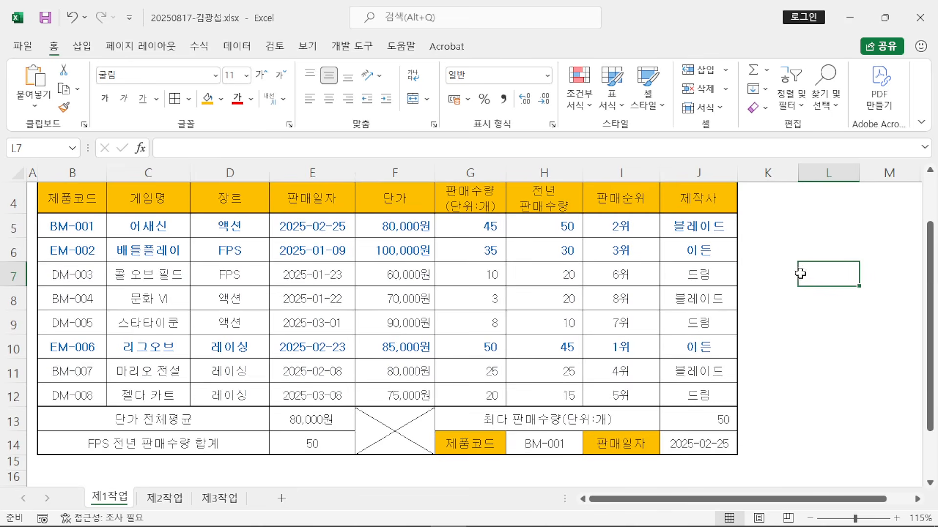
left_click(787, 266)
left_click(807, 261)
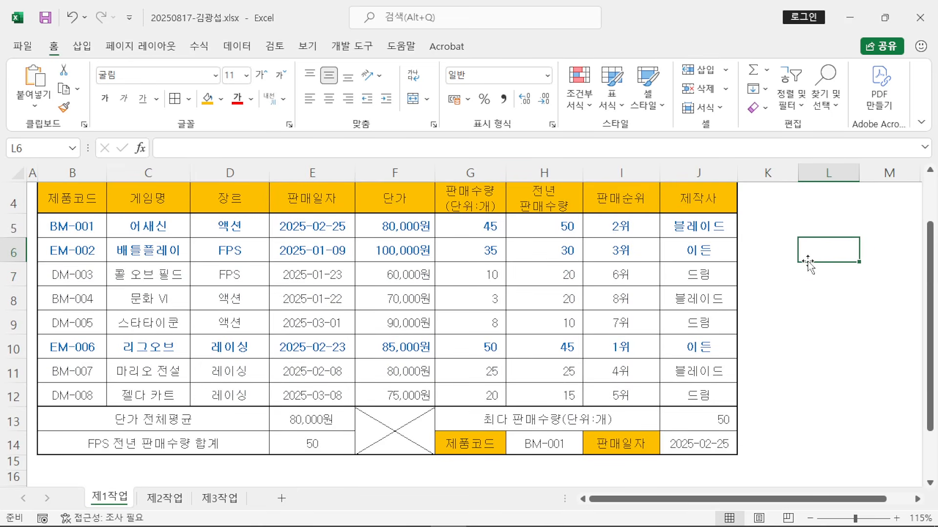
scroll(807, 264, "up", 1)
scroll(807, 264, "down", 1)
Step: Bring the exam PDF to the front, maximize it, and scroll to the 제2작업 section
mouse_move(466, 521)
left_click(377, 513)
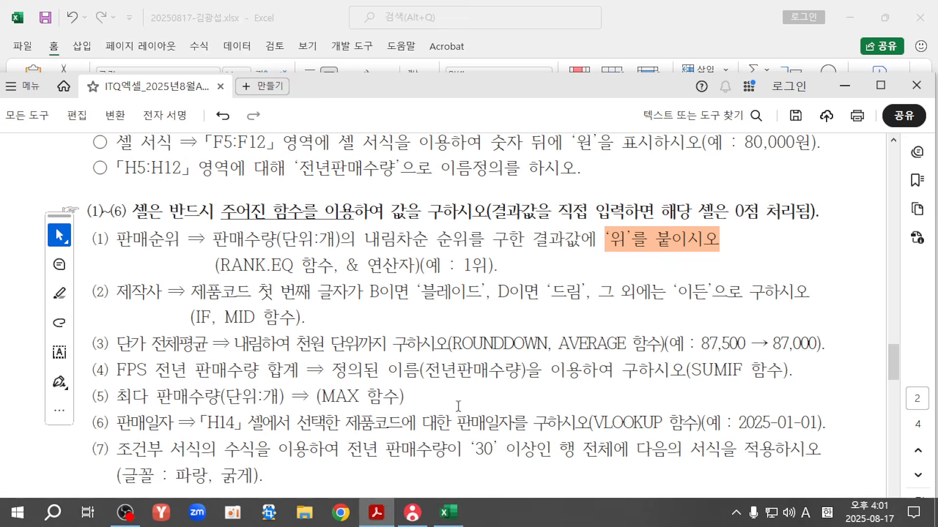
left_click(892, 91)
scroll(608, 236, "down", 10)
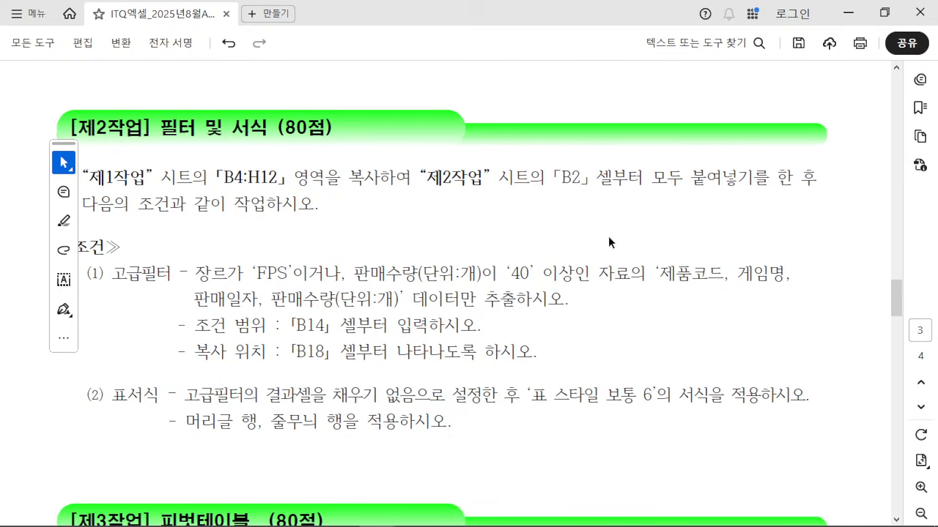
scroll(588, 241, "down", 1)
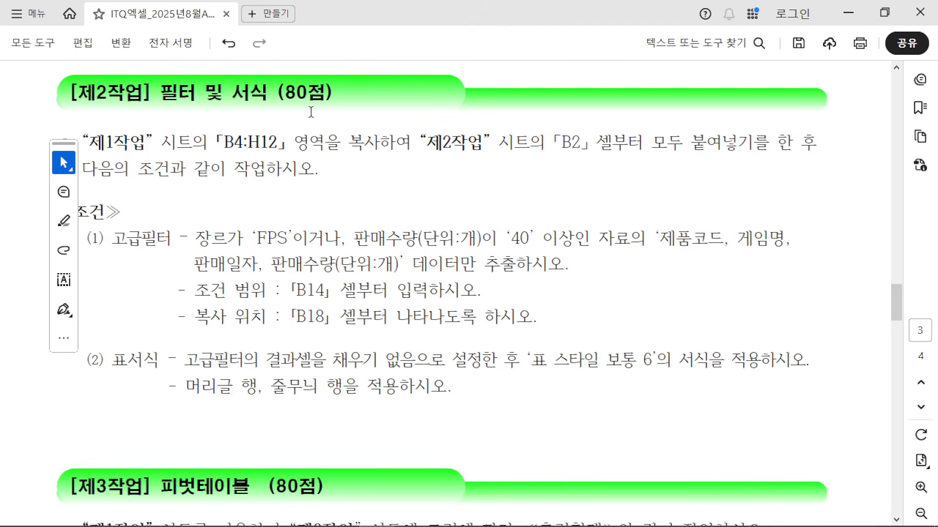
Step: Highlight the words 고급필터 and 표서식 in the 제2작업 instructions
left_click_drag(112, 239, 169, 239)
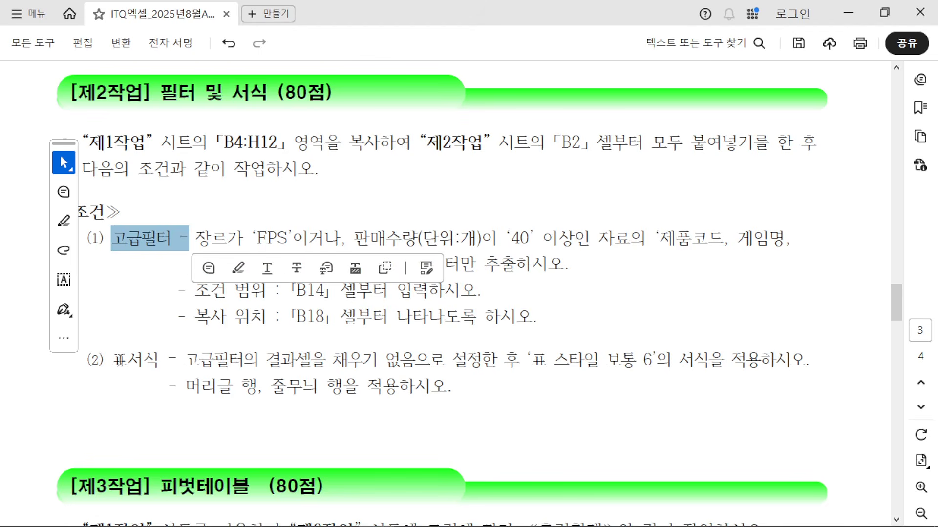
double_click(149, 365)
left_click(145, 122)
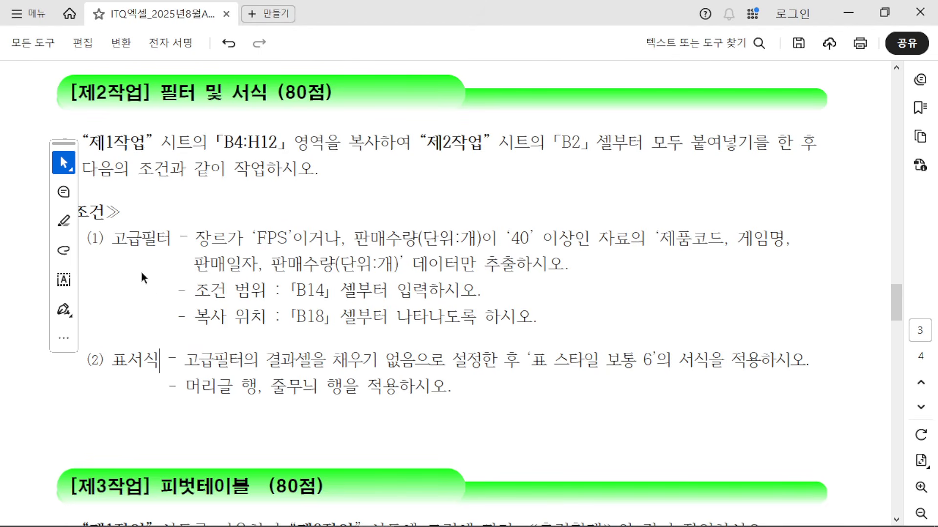
left_click_drag(110, 239, 163, 239)
double_click(123, 361)
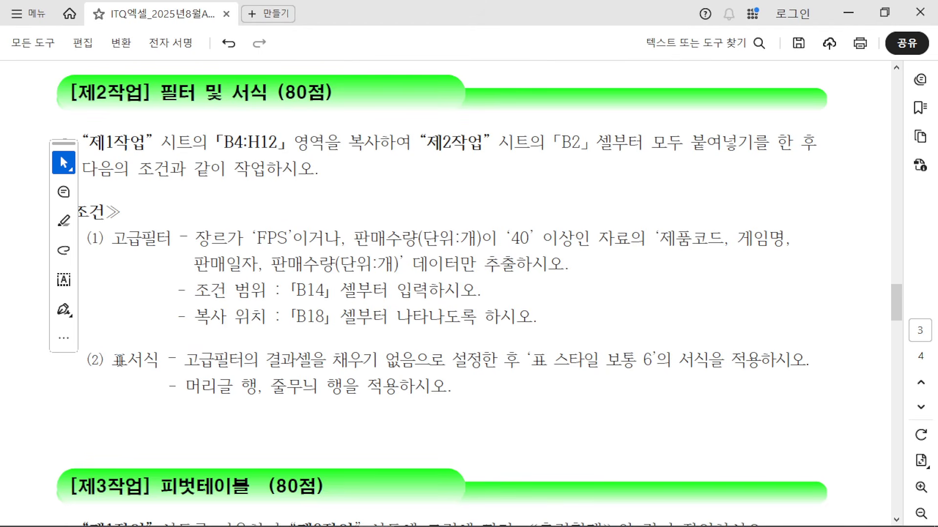
left_click(127, 325)
Step: Handwrite a red note beside 제1작업 in the PDF
mouse_move(157, 130)
left_mouse_down()
mouse_move(152, 148)
mouse_move(168, 164)
mouse_move(210, 142)
mouse_move(187, 171)
left_mouse_up()
left_click_drag(226, 140, 232, 168)
left_click_drag(250, 147, 247, 164)
mouse_move(265, 152)
left_mouse_down()
mouse_move(259, 163)
mouse_move(320, 149)
mouse_move(318, 172)
mouse_move(327, 172)
left_mouse_up()
mouse_move(333, 150)
left_mouse_down()
mouse_move(332, 180)
mouse_move(362, 199)
left_mouse_up()
Step: Circle and arrow the 고급필터 conditions in red, then remove all the ink
mouse_move(184, 292)
left_mouse_down()
mouse_move(293, 75)
mouse_move(185, 283)
left_mouse_up()
mouse_move(142, 390)
left_mouse_down()
mouse_move(68, 383)
mouse_move(207, 344)
mouse_move(100, 386)
left_mouse_up()
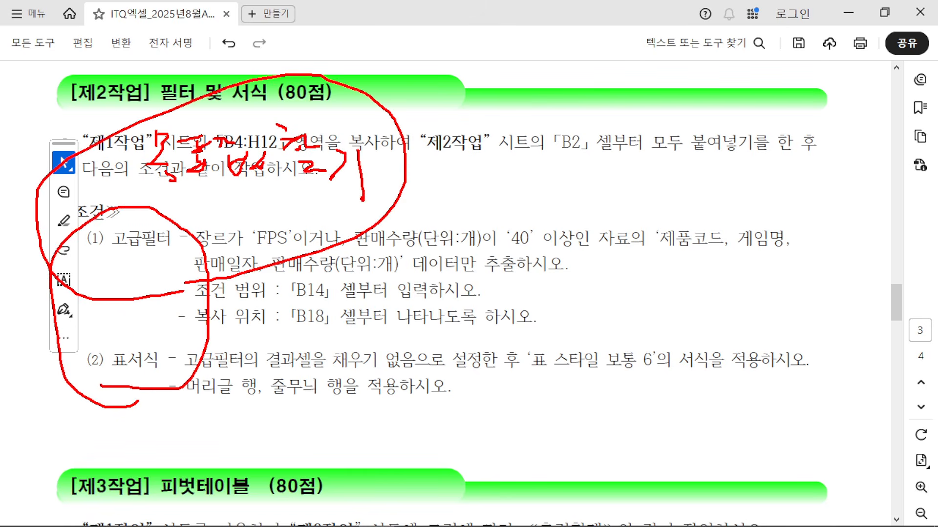
mouse_move(121, 210)
left_mouse_down()
mouse_move(78, 259)
mouse_move(92, 261)
left_mouse_up()
left_click_drag(170, 226, 113, 274)
left_click_drag(205, 242, 152, 281)
left_click_drag(198, 266, 146, 306)
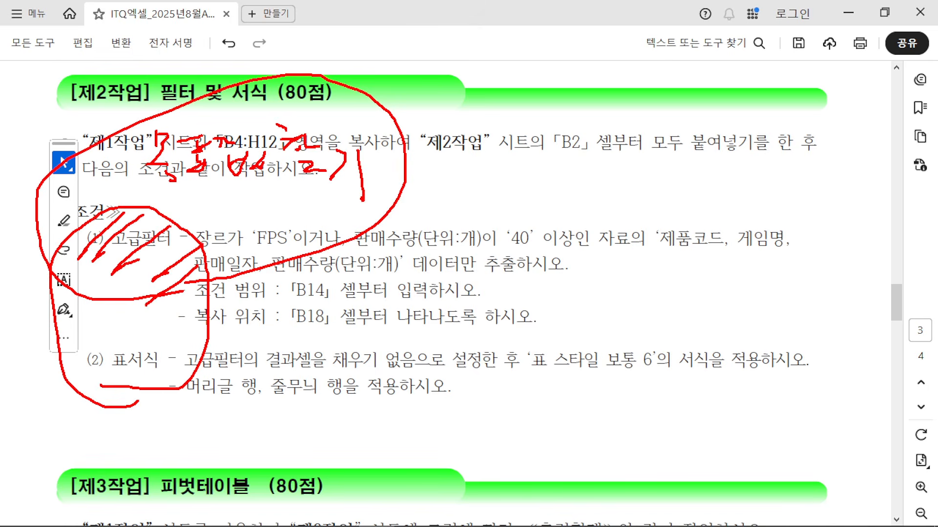
mouse_move(32, 238)
left_mouse_down()
mouse_move(14, 291)
mouse_move(3, 293)
left_mouse_up()
left_click_drag(5, 263, 49, 288)
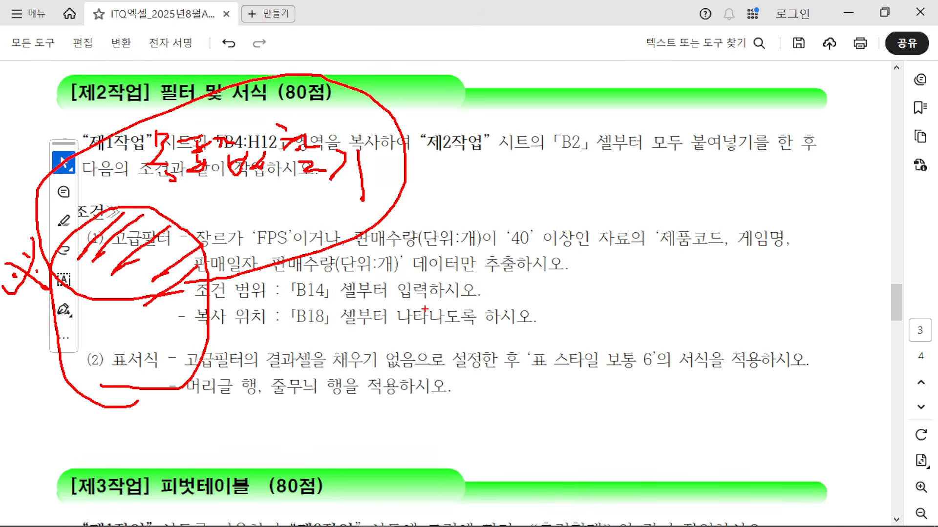
key("Escape")
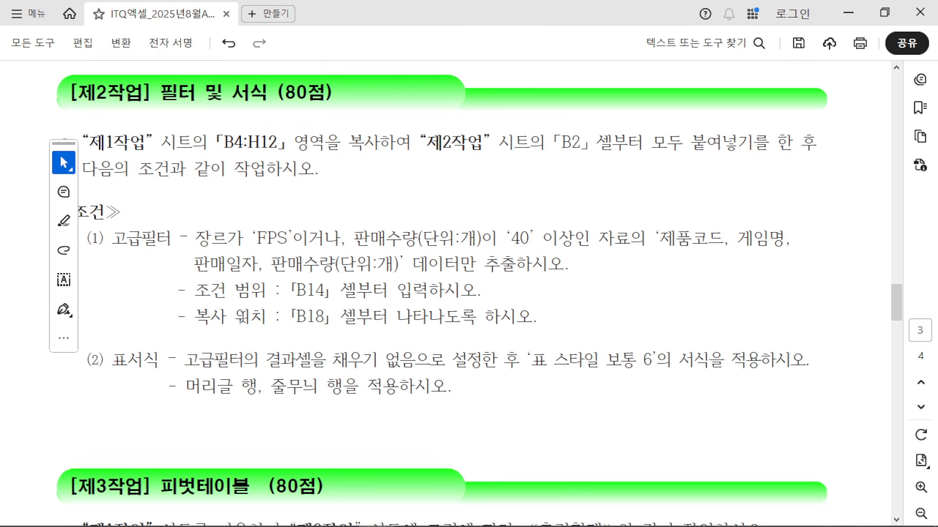
scroll(258, 302, "down", 3)
left_click_drag(159, 311, 244, 313)
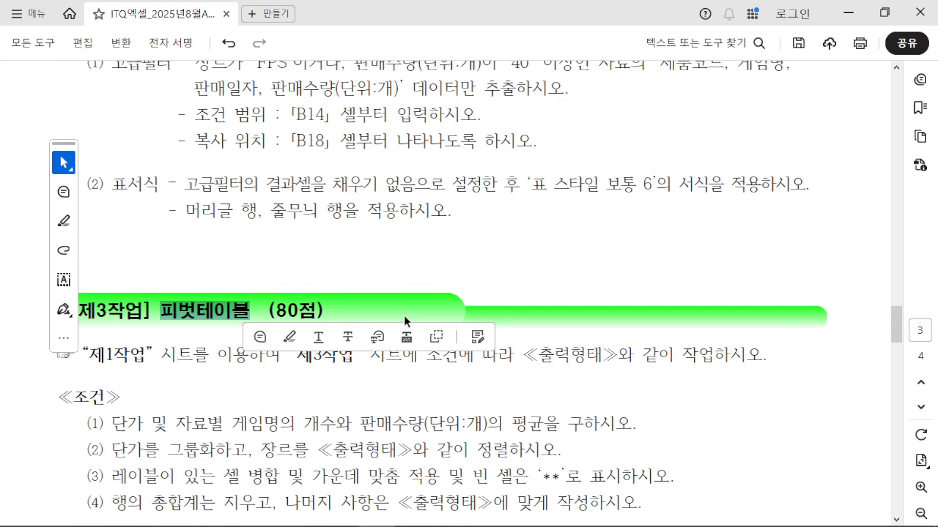
mouse_move(396, 266)
left_mouse_down()
mouse_move(415, 276)
mouse_move(422, 301)
left_mouse_up()
mouse_move(433, 264)
left_mouse_down()
mouse_move(464, 286)
mouse_move(523, 298)
left_mouse_up()
left_click_drag(532, 272, 552, 297)
mouse_move(534, 294)
left_mouse_down()
mouse_move(551, 304)
mouse_move(551, 319)
left_mouse_up()
left_click_drag(571, 273, 596, 309)
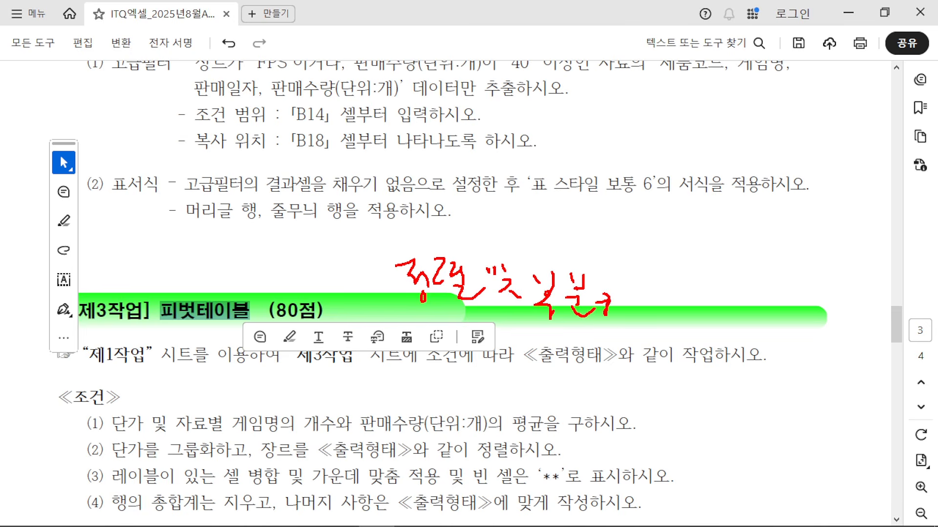
mouse_move(324, 265)
left_mouse_down()
mouse_move(362, 282)
mouse_move(344, 344)
left_mouse_up()
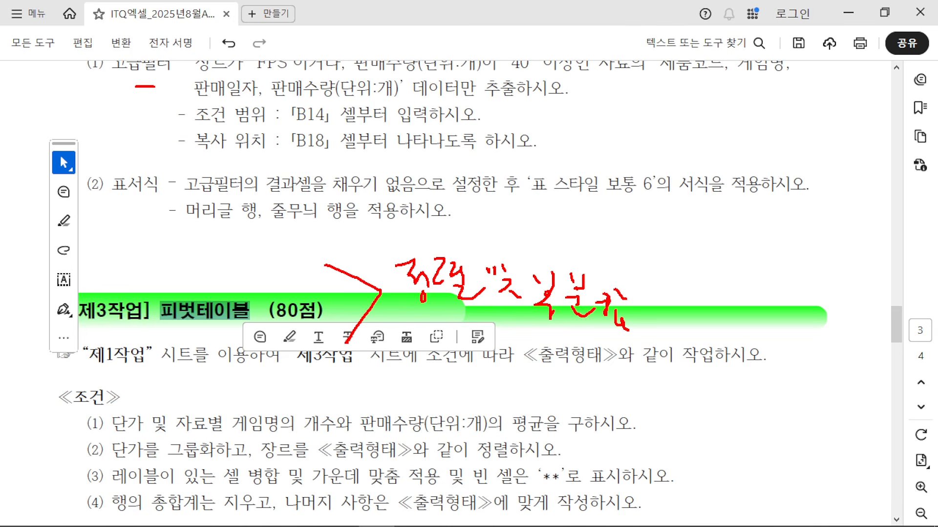
mouse_move(135, 86)
left_mouse_down()
mouse_move(132, 42)
mouse_move(166, 90)
left_mouse_up()
mouse_move(166, 199)
left_mouse_down()
mouse_move(171, 207)
mouse_move(62, 188)
mouse_move(168, 227)
left_mouse_up()
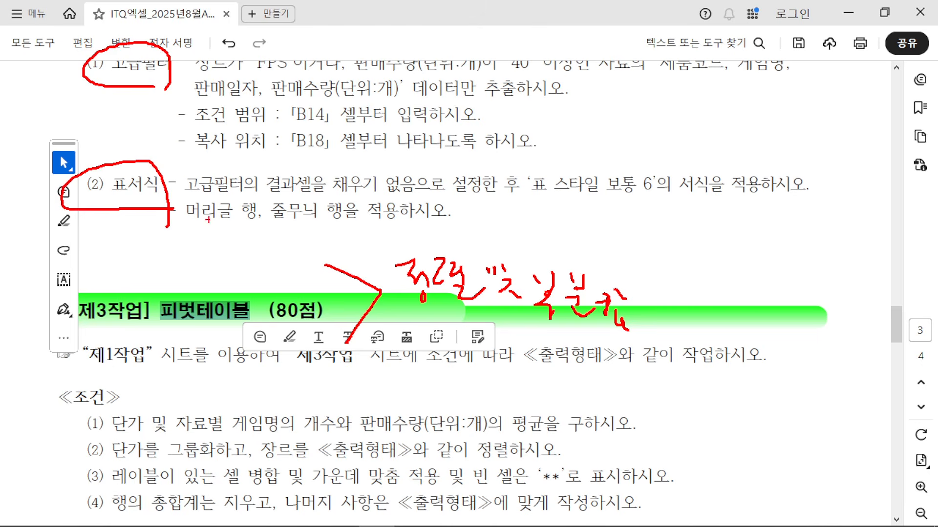
left_click_drag(306, 195, 313, 225)
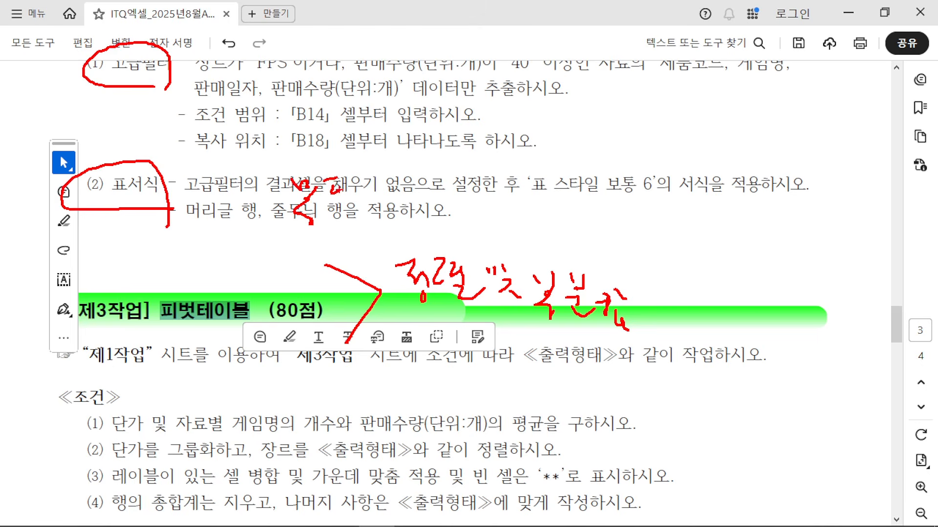
mouse_move(358, 190)
left_mouse_down()
mouse_move(342, 204)
mouse_move(389, 186)
mouse_move(401, 214)
left_mouse_up()
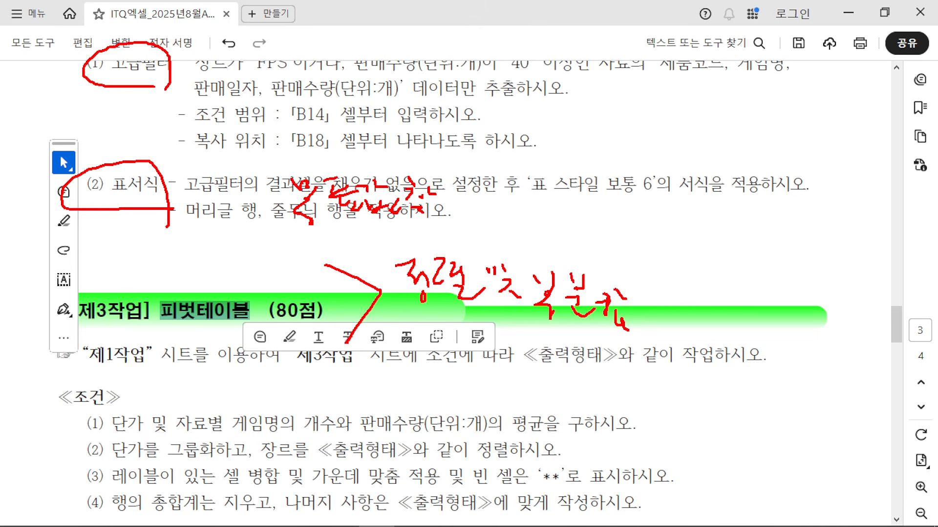
left_click_drag(442, 192, 447, 214)
left_click_drag(461, 181, 473, 239)
left_click_drag(290, 236, 477, 237)
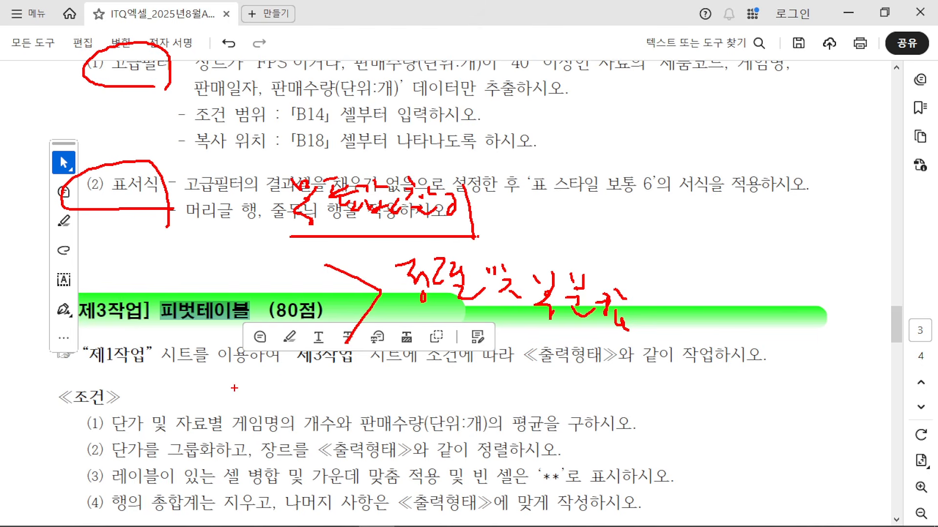
key("Escape")
scroll(519, 294, "up", 3)
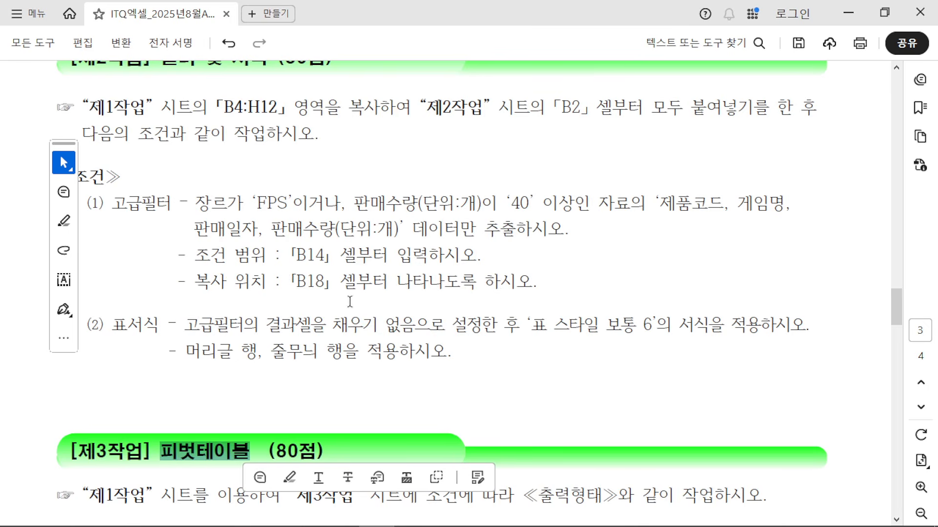
scroll(350, 300, "up", 1)
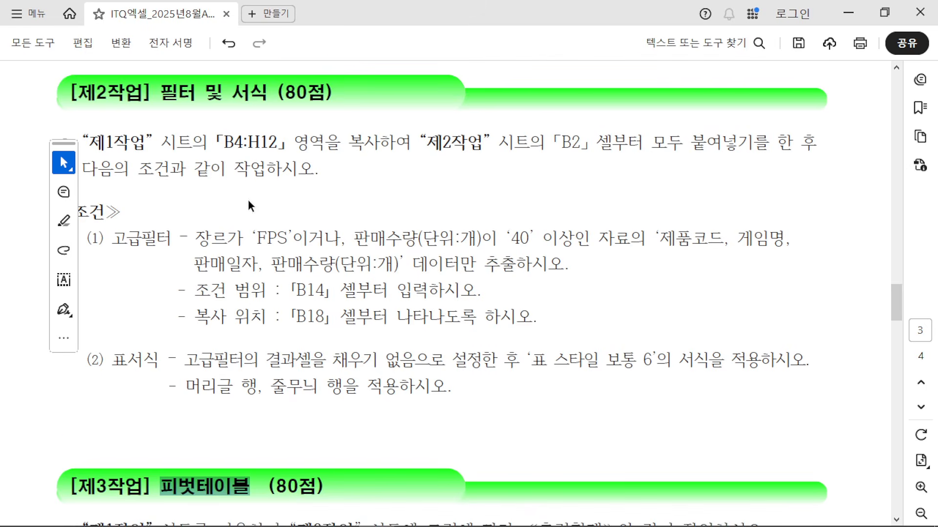
left_click(168, 242)
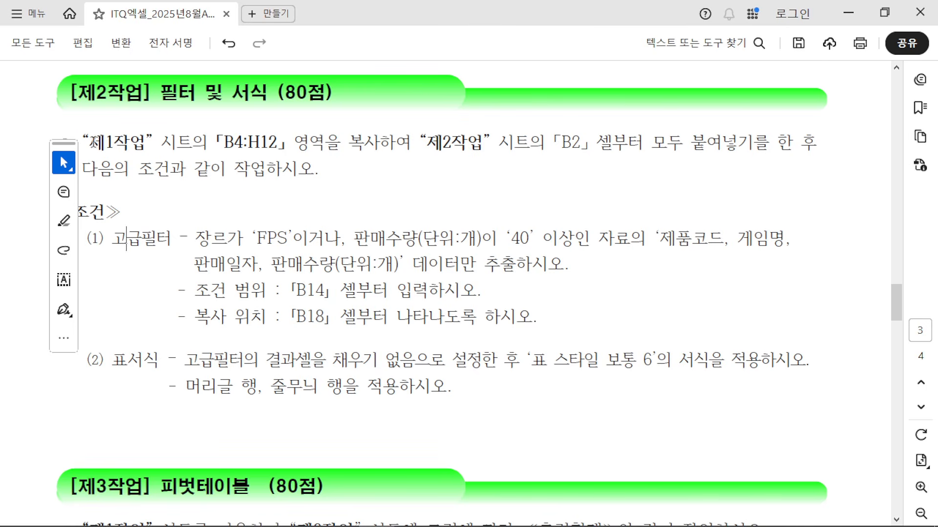
Step: Read the instruction to copy the 제1작업 table into 제2작업 at B2, then shrink the PDF window
left_click_drag(93, 142, 769, 144)
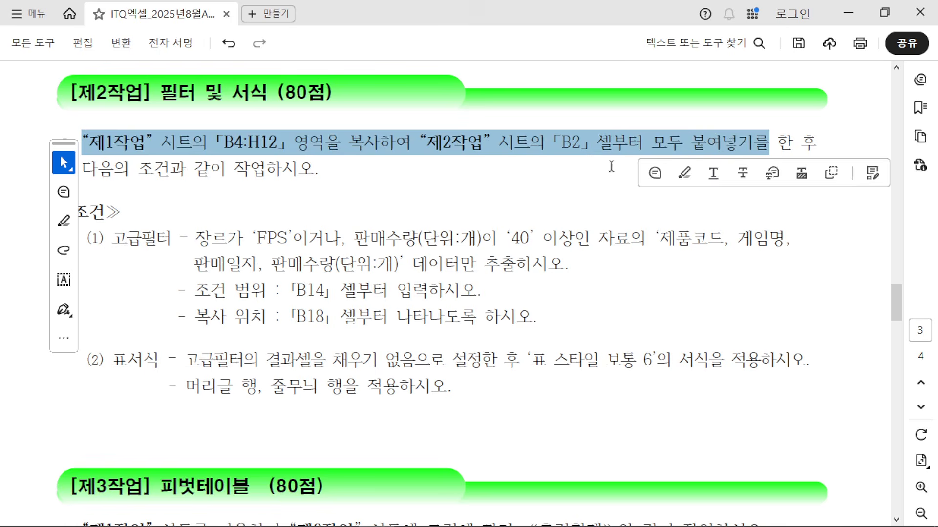
left_click(611, 166)
left_click_drag(428, 143, 643, 144)
left_click(611, 174)
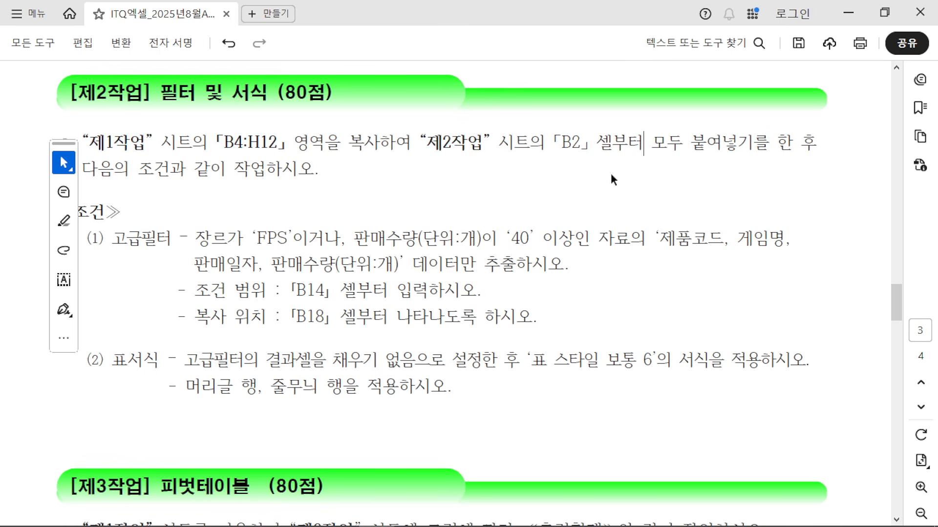
left_click(886, 14)
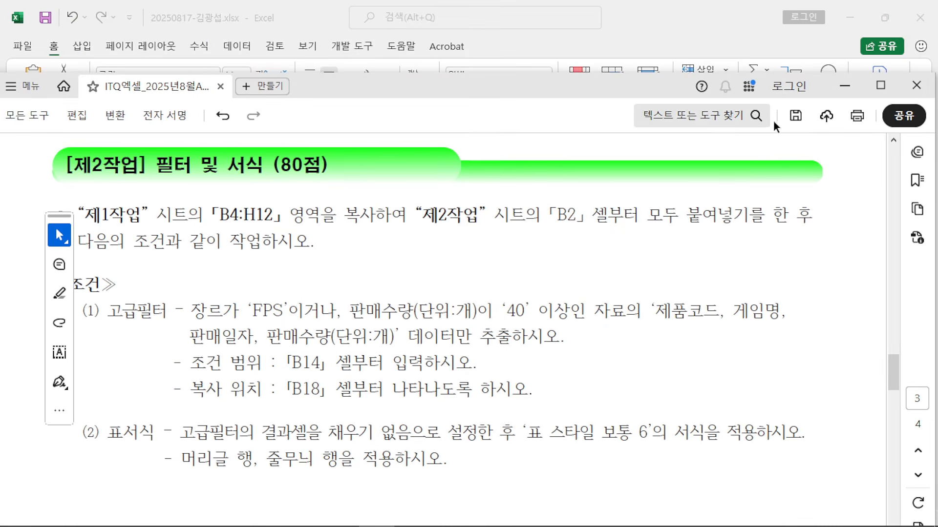
Step: Copy the 제1작업 range B4:H12 and paste it into 제2작업 starting at cell B2
left_click(844, 87)
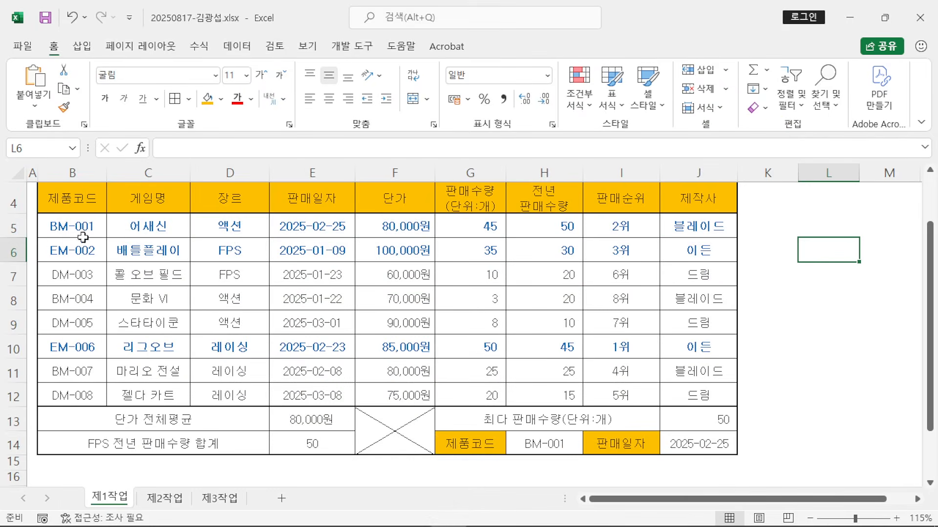
left_click_drag(70, 197, 540, 391)
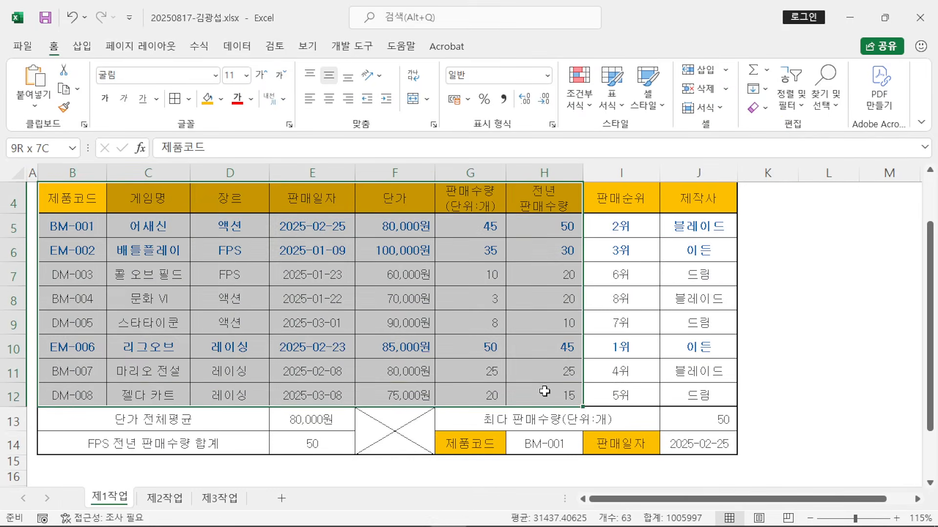
scroll(517, 356, "up", 1)
scroll(516, 358, "down", 1)
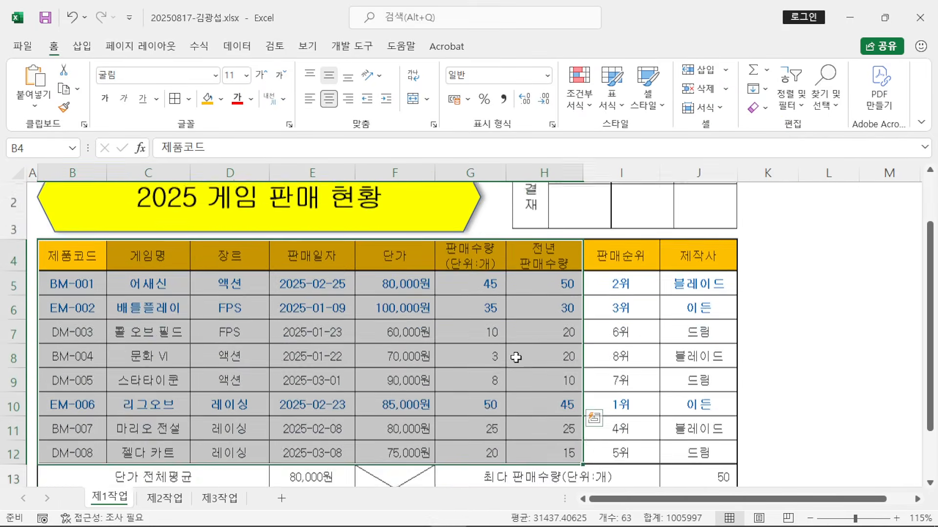
right_click(441, 318)
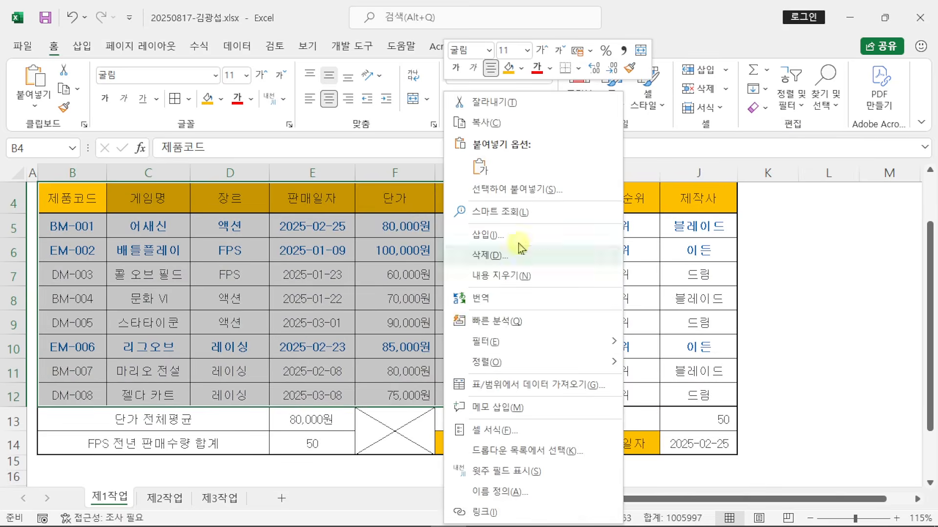
left_click(499, 120)
left_click(165, 497)
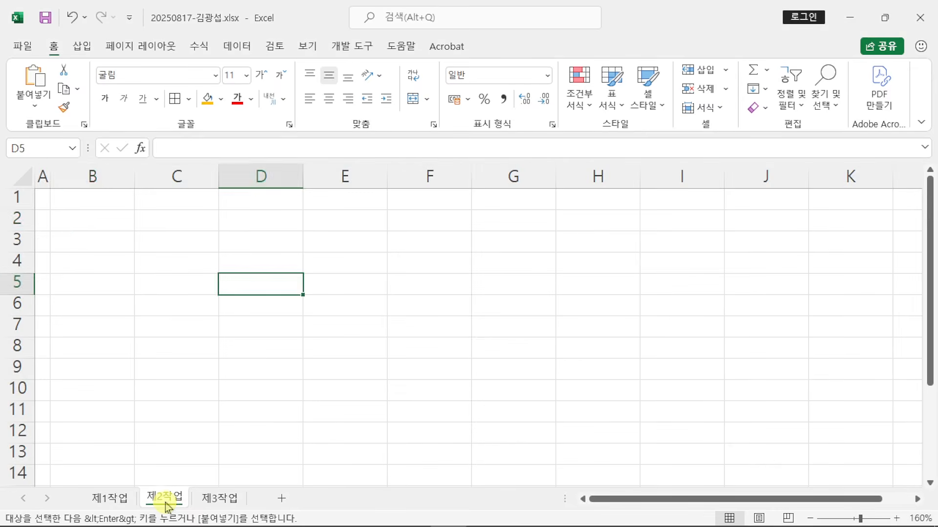
left_click(88, 219)
right_click(87, 219)
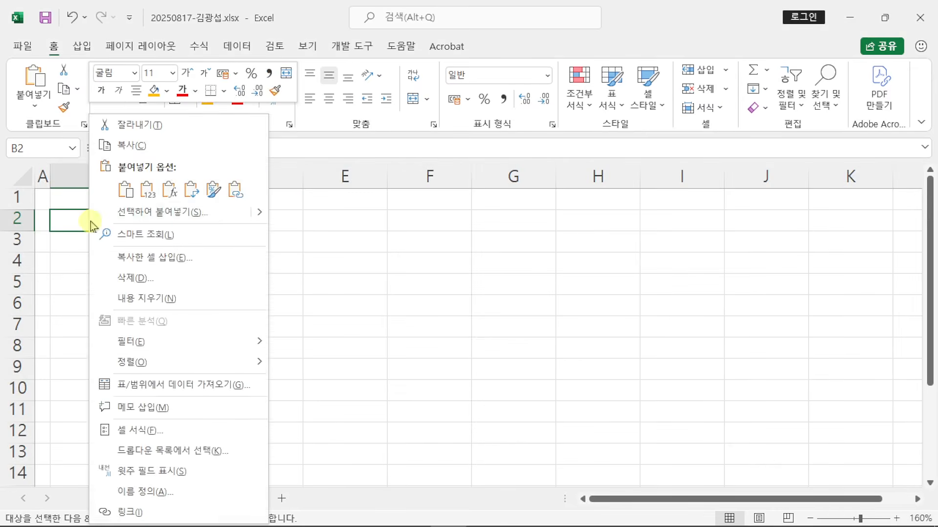
left_click(125, 188)
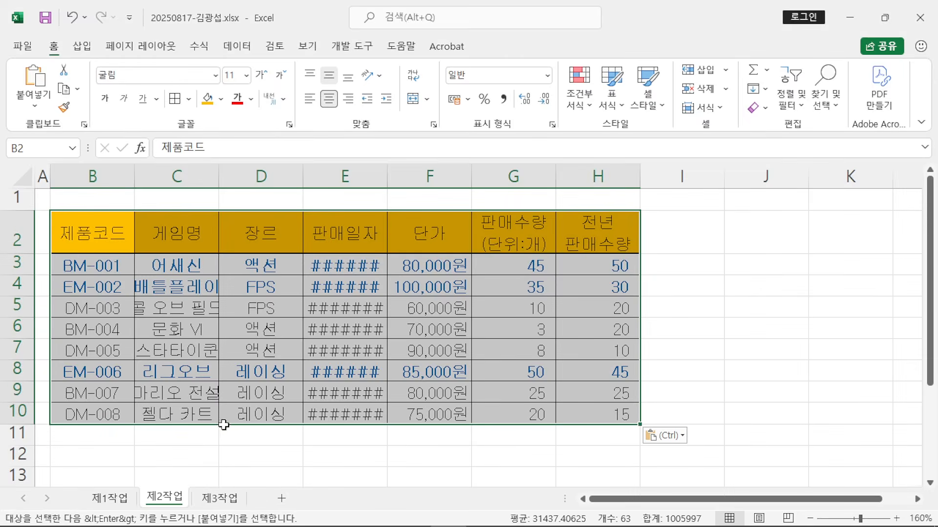
left_click(82, 233)
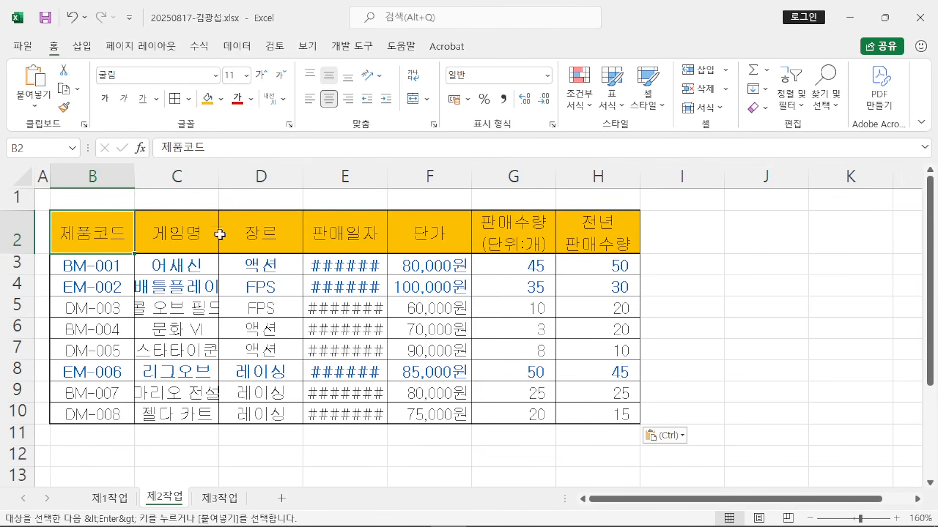
Step: Auto-fit columns C, E, F and G so the dates and 100,000원 values display fully
double_click(219, 176)
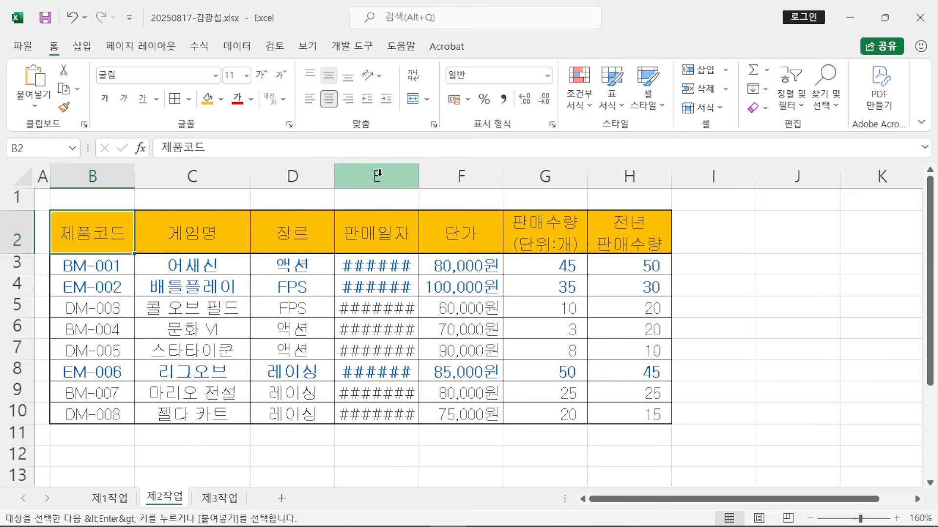
double_click(423, 170)
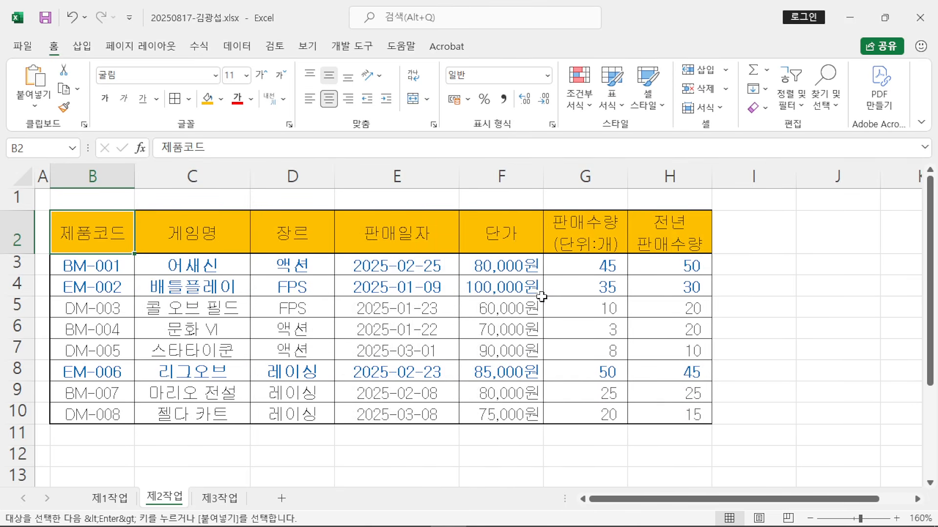
left_click(788, 380)
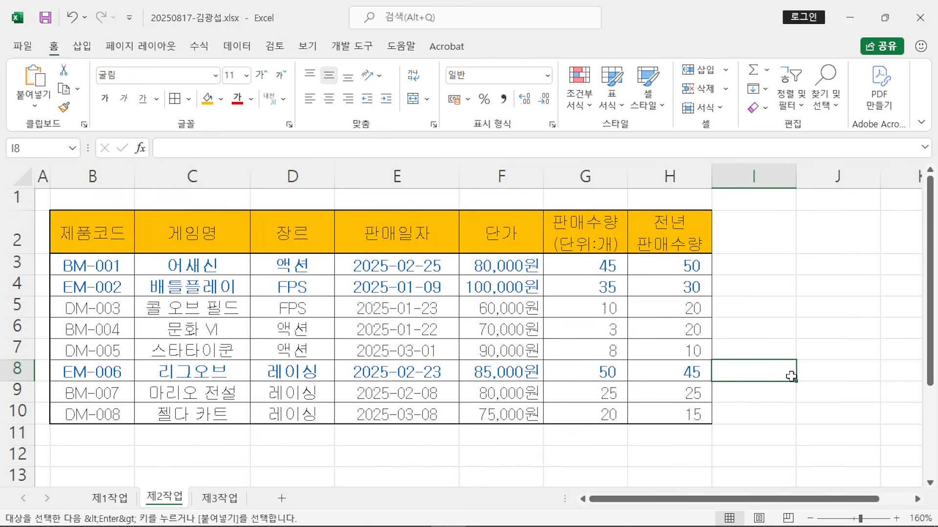
scroll(802, 376, "down", 1)
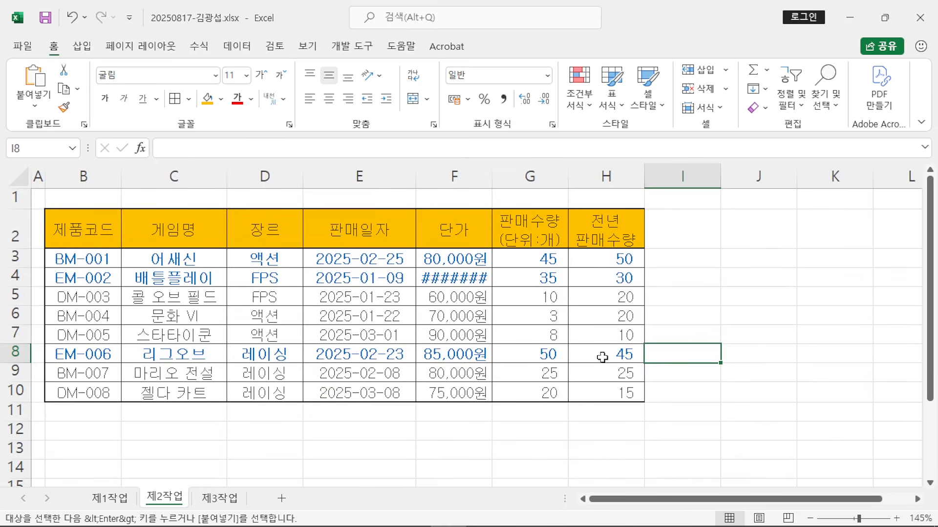
double_click(491, 179)
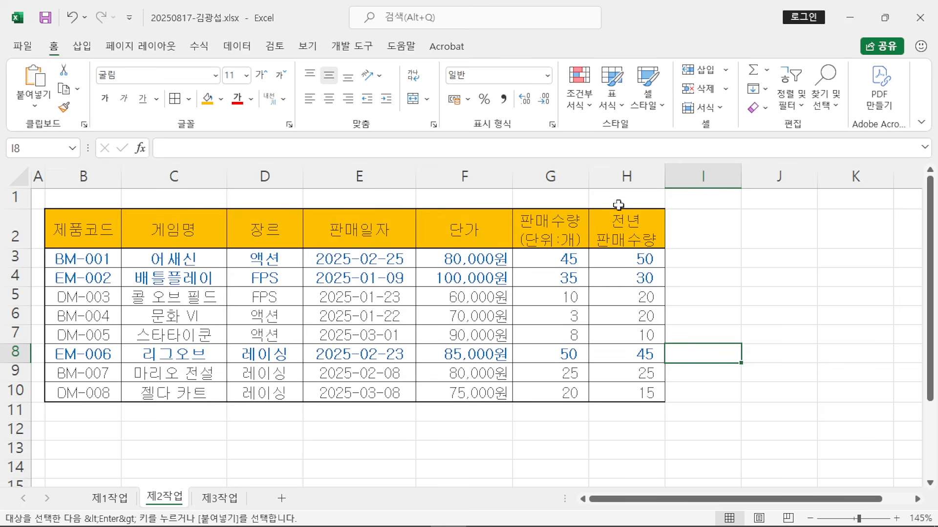
double_click(589, 176)
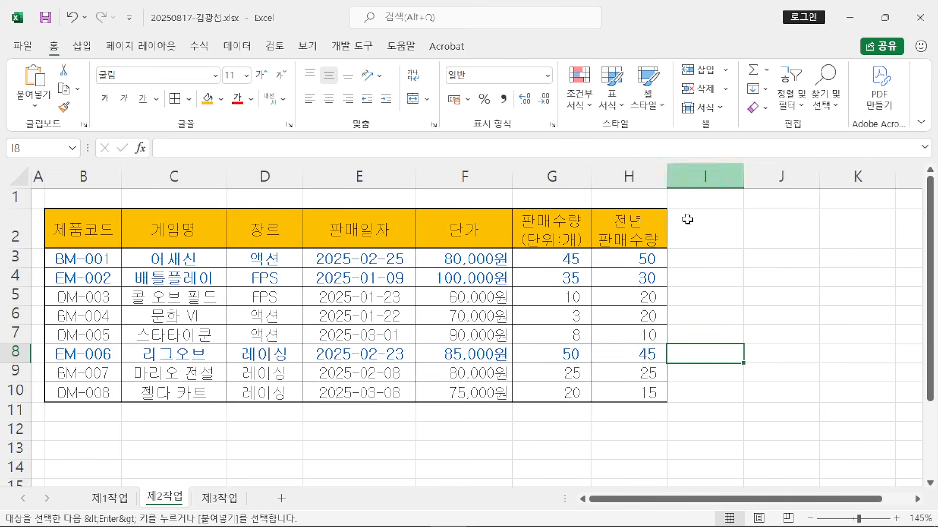
left_click(771, 317)
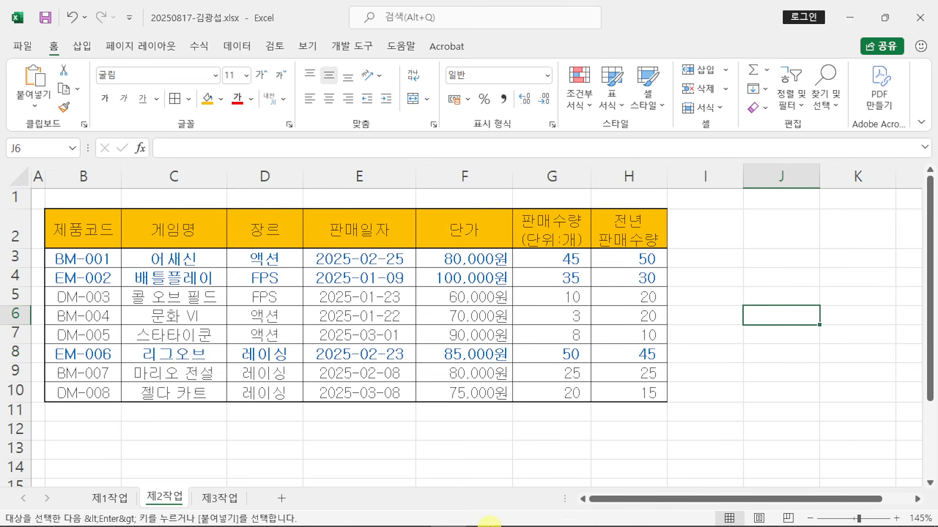
Step: Read the 장르 condition and the B14 criteria and B18 copy-location lines in the PDF
left_click(376, 512)
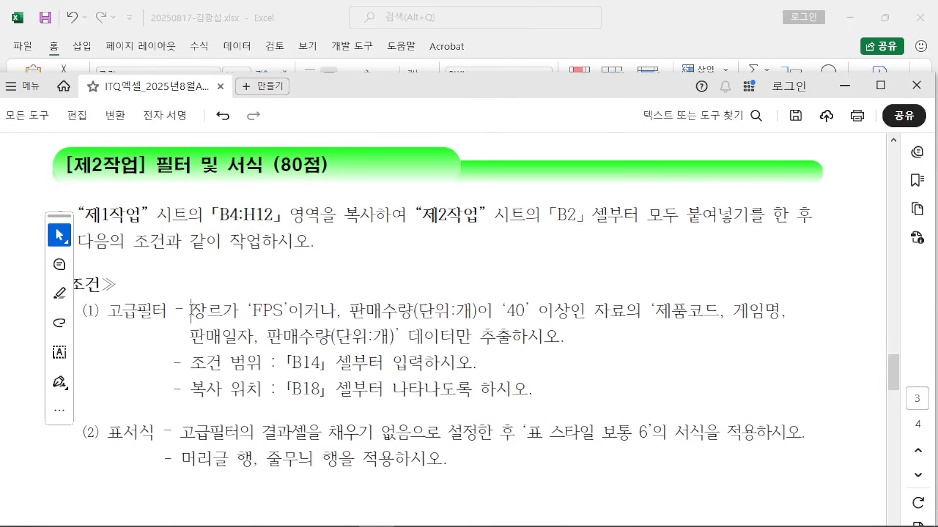
left_click_drag(190, 311, 560, 311)
left_click(338, 315)
left_click(560, 313)
left_click_drag(190, 361, 473, 365)
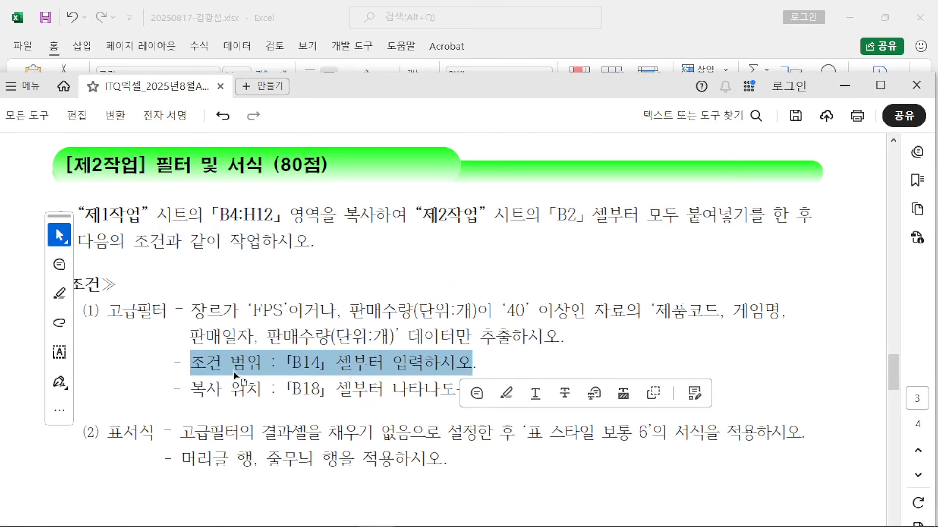
left_click_drag(189, 389, 174, 360)
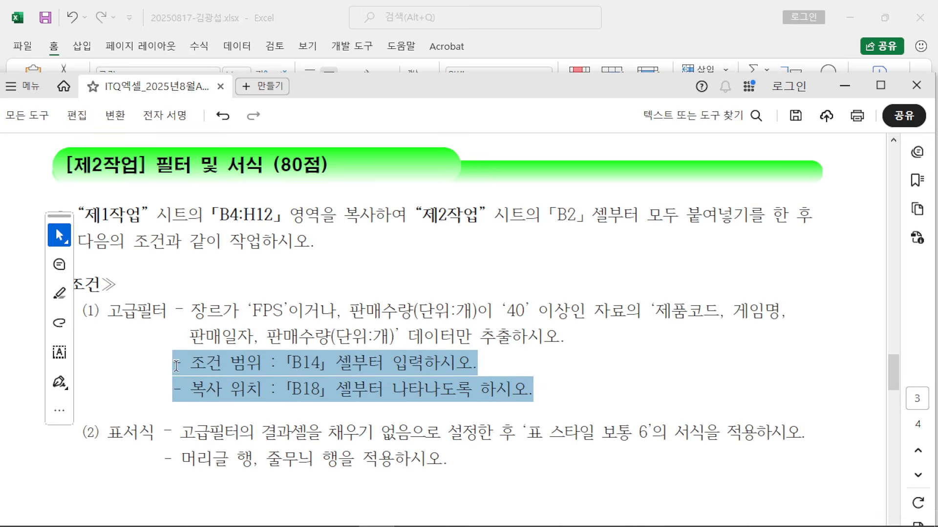
left_click(206, 342)
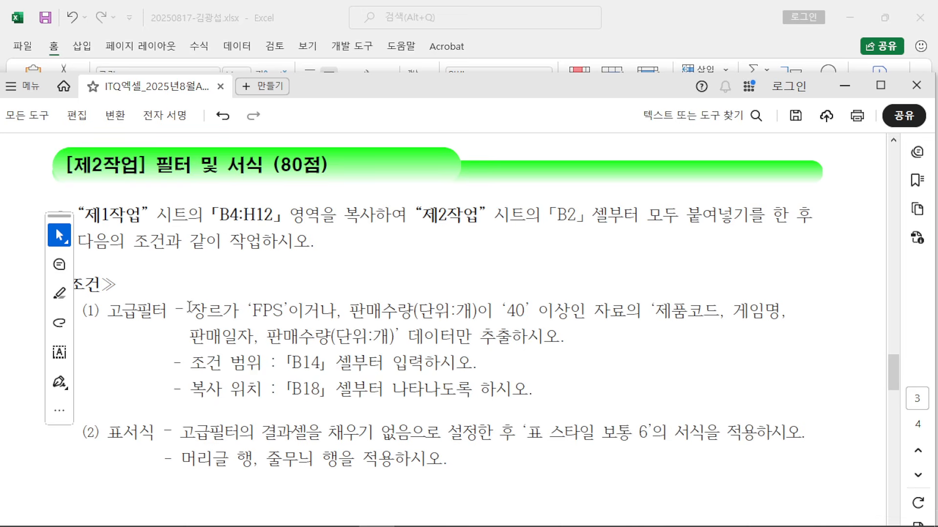
Step: Mark 장르 and 판매수량(단위:개) in red ink, clear it, and drag the PDF window lower
mouse_move(189, 307)
left_mouse_down()
mouse_move(225, 312)
mouse_move(222, 287)
mouse_move(226, 330)
left_mouse_up()
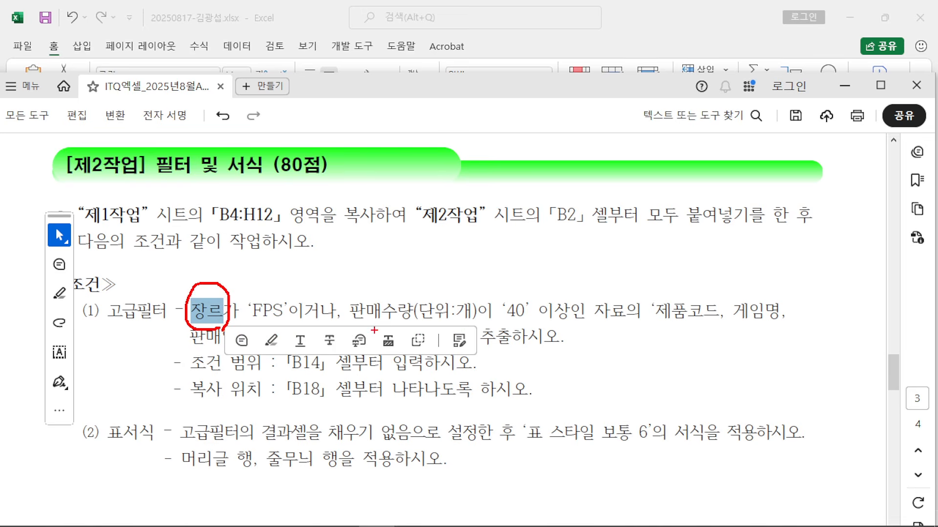
mouse_move(419, 331)
left_mouse_down()
mouse_move(374, 287)
mouse_move(471, 322)
mouse_move(386, 335)
left_mouse_up()
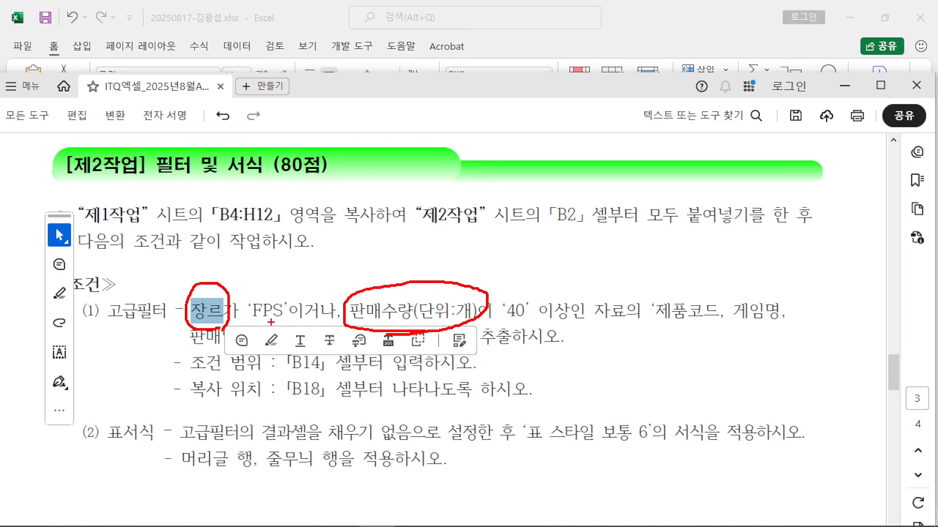
left_click_drag(243, 294, 276, 237)
left_click_drag(361, 283, 276, 237)
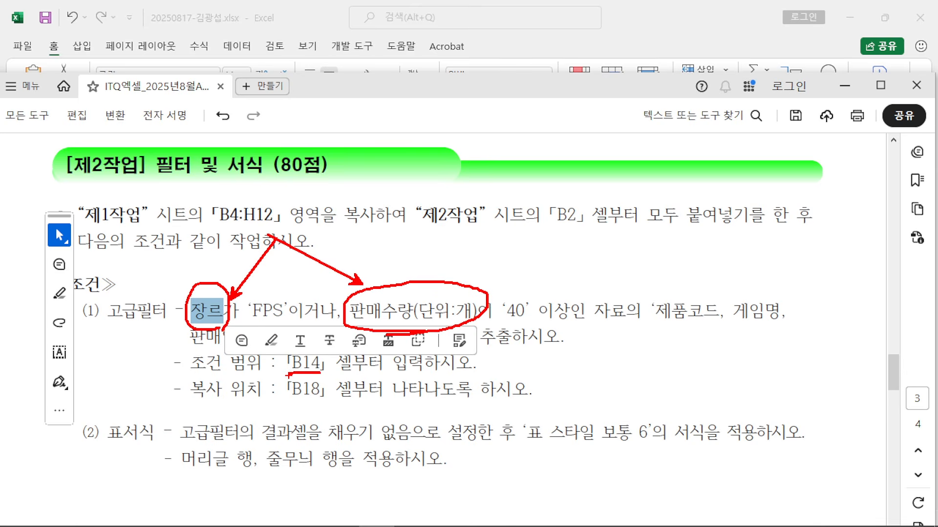
key("Escape")
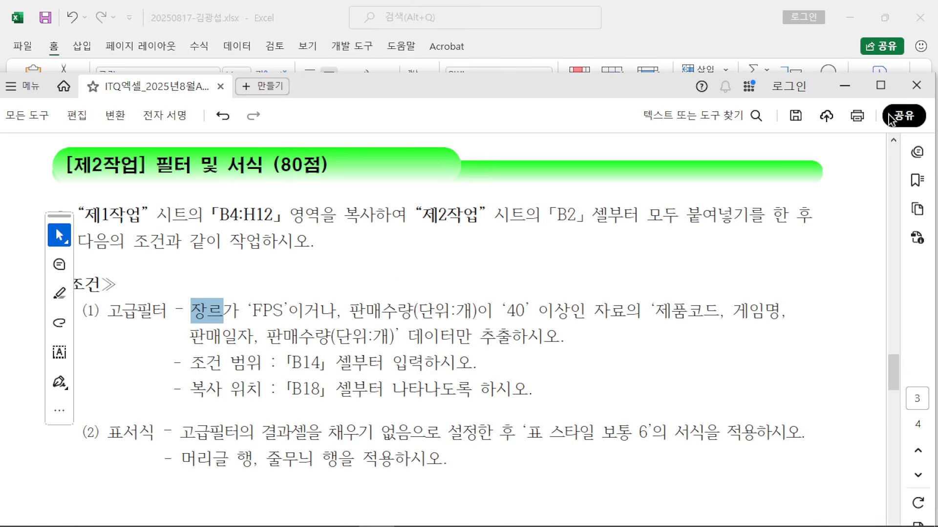
left_click_drag(664, 96, 665, 309)
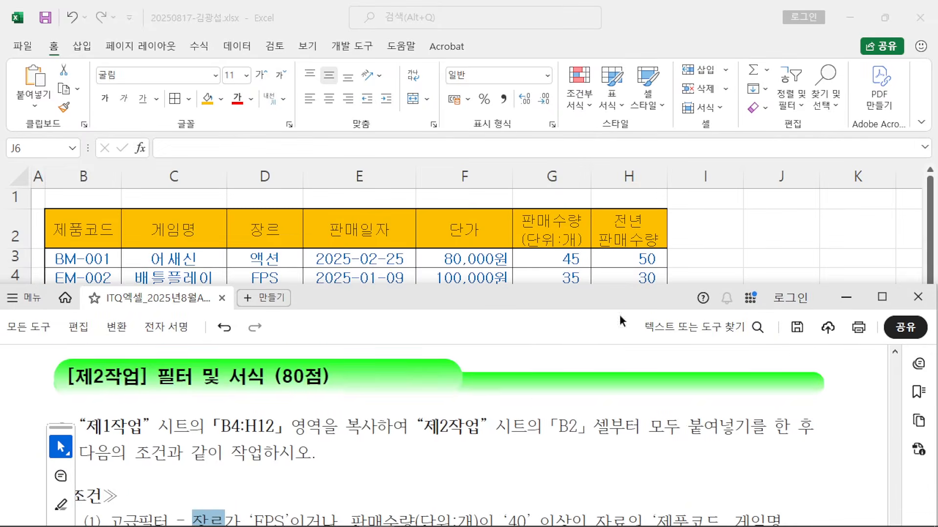
Step: Arrange the PDF and Excel windows so both are visible
scroll(496, 427, "down", 3)
left_click_drag(481, 309, 477, 410)
left_click(578, 295)
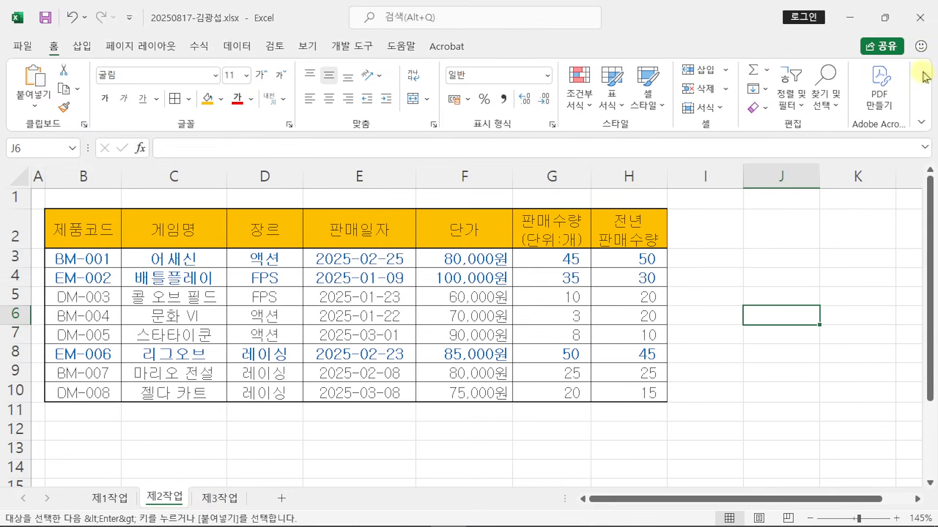
left_click(884, 17)
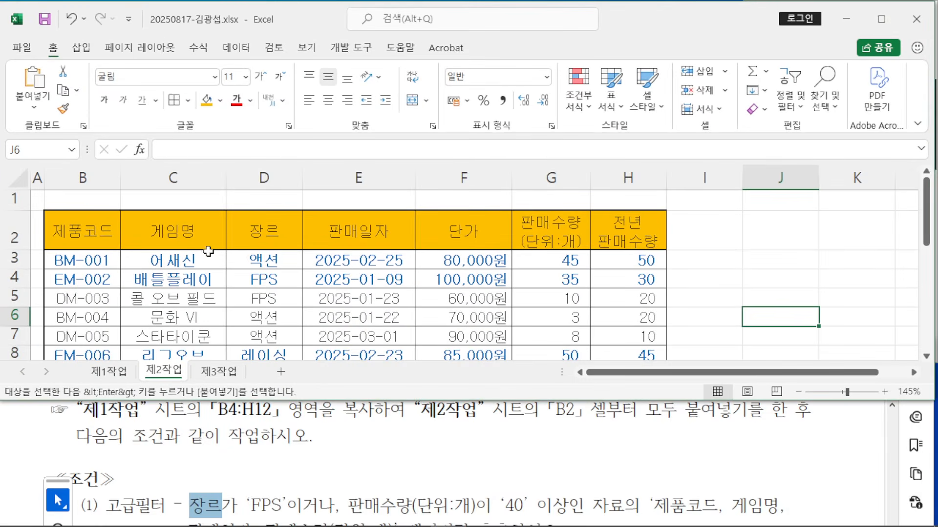
Step: Select the 장르 header in D2 and sketch red explanatory notes, then clear them
left_click(263, 237)
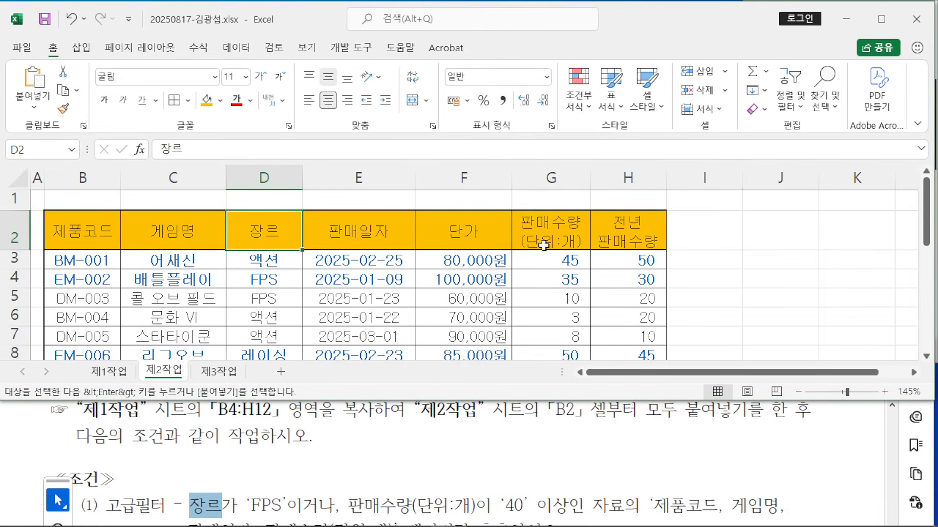
key("ctrl+2")
left_click_drag(557, 58, 676, 167)
mouse_move(610, 92)
left_mouse_down()
mouse_move(602, 95)
mouse_move(640, 63)
left_mouse_up()
left_click_drag(631, 106, 686, 143)
left_click_drag(527, 160, 558, 201)
key("Escape")
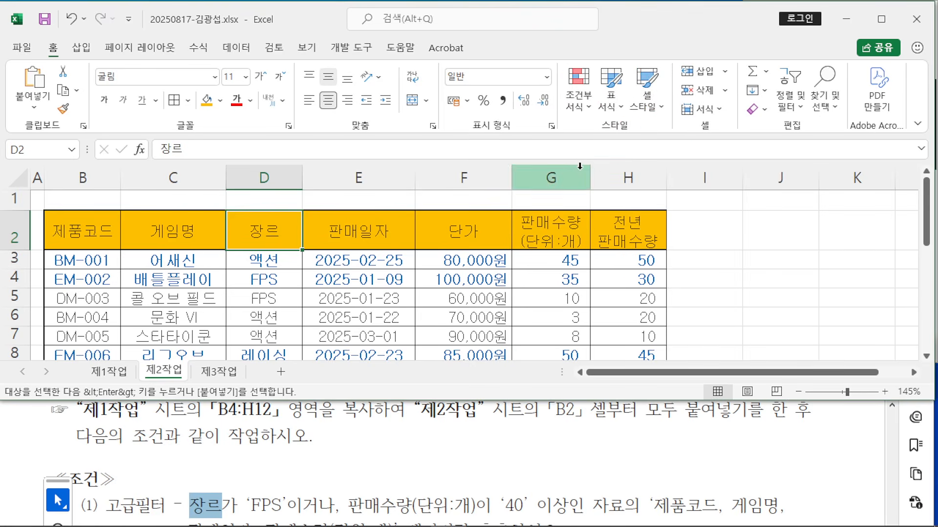
Step: Add the G2 header, copy both headers, and paste them at B14
left_click(565, 235, "ctrl")
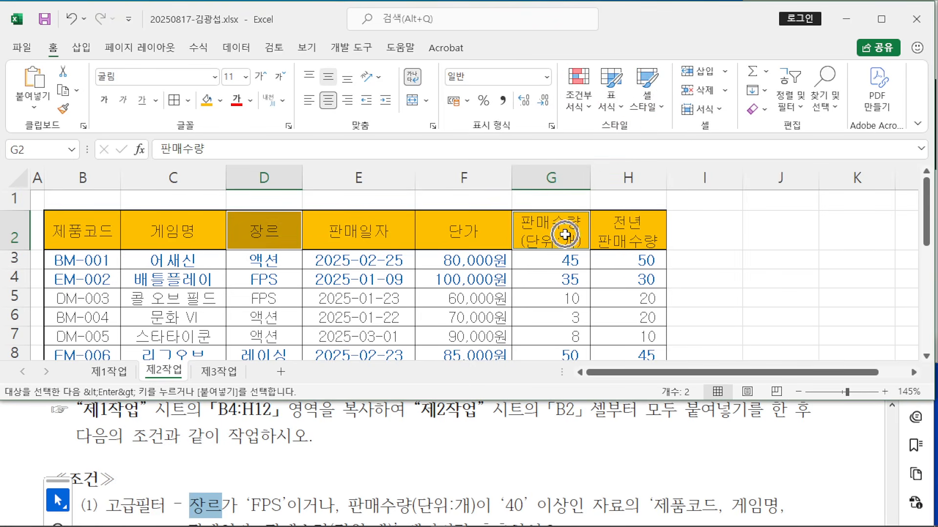
right_click(565, 234)
left_click(608, 125)
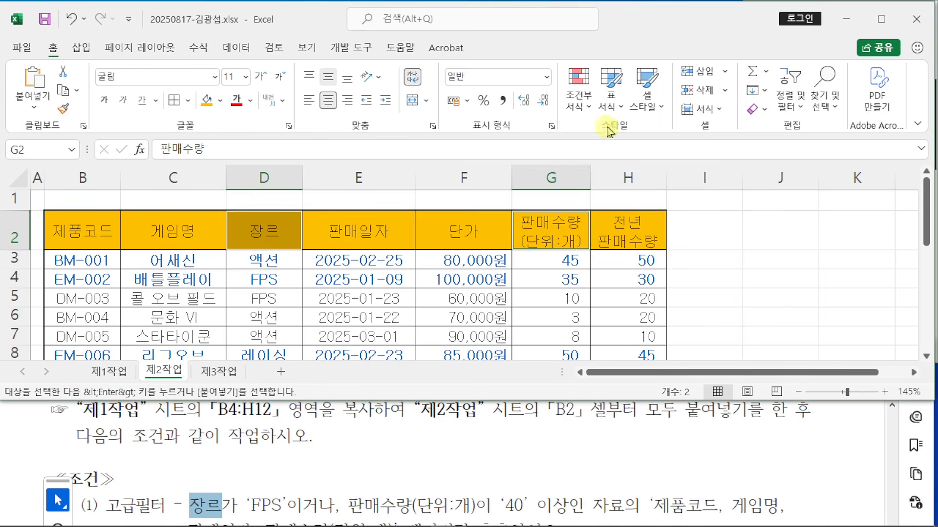
scroll(313, 279, "down", 1)
scroll(312, 278, "down", 2)
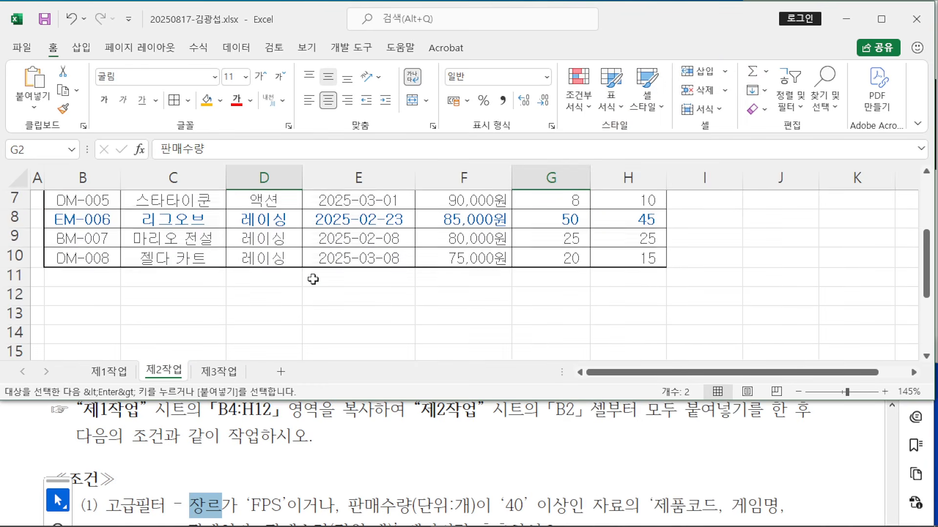
scroll(298, 448, "down", 1)
scroll(298, 447, "down", 1)
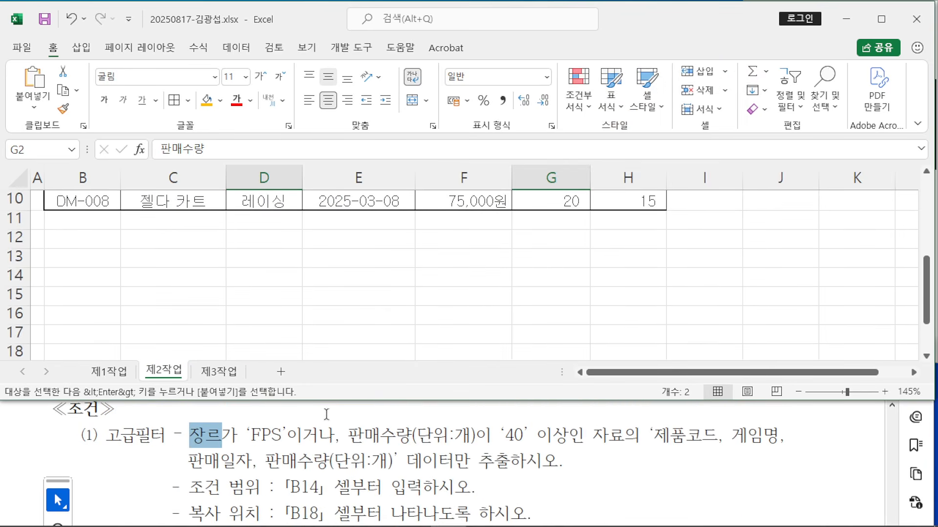
left_click(87, 278)
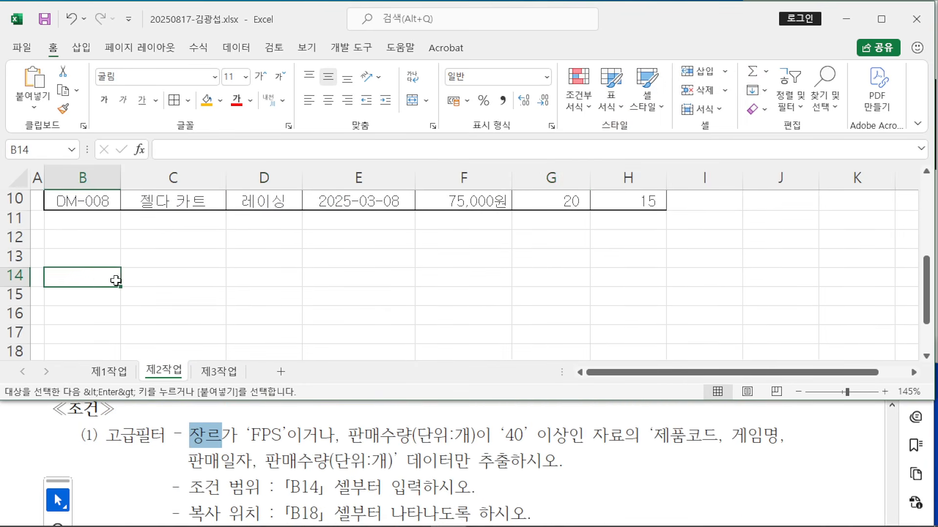
key("ctrl+v")
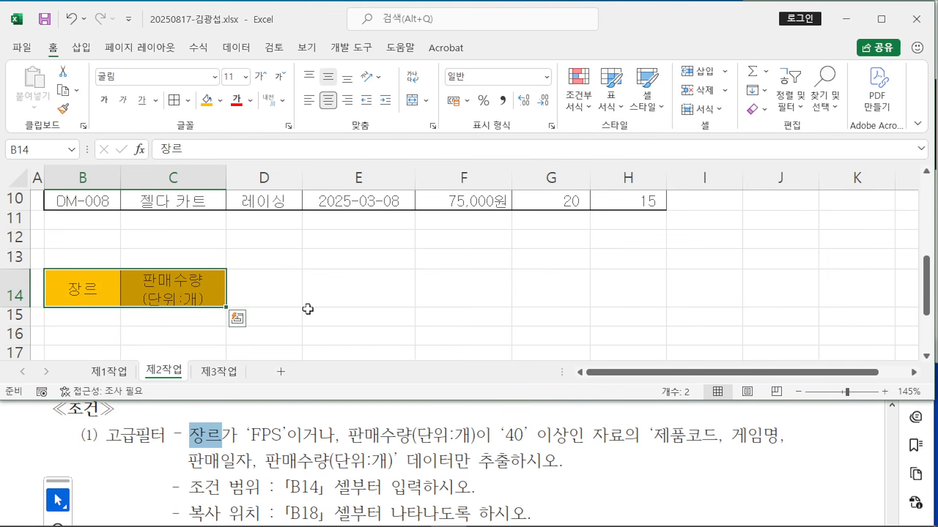
Step: Enter FPS in cell B15 under 장르
left_click(87, 313)
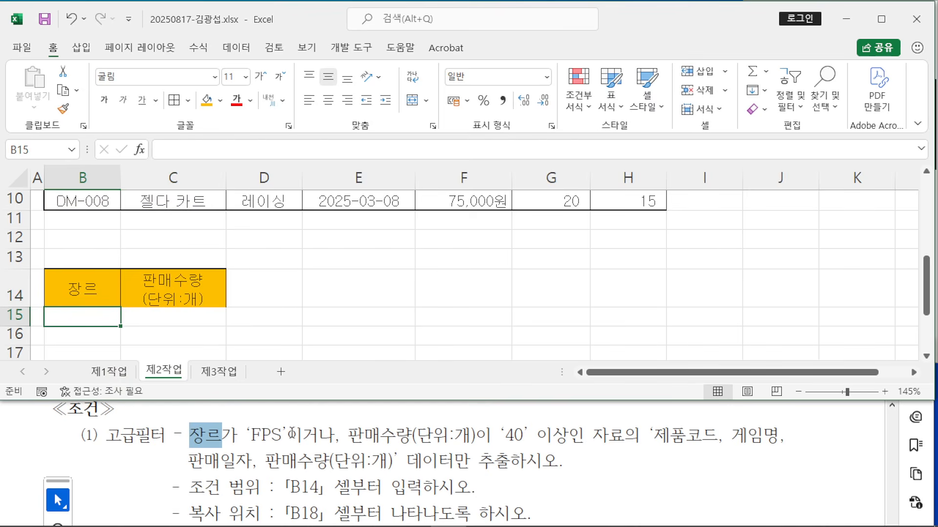
type("렌")
key("Hangul")
key("BackSpace")
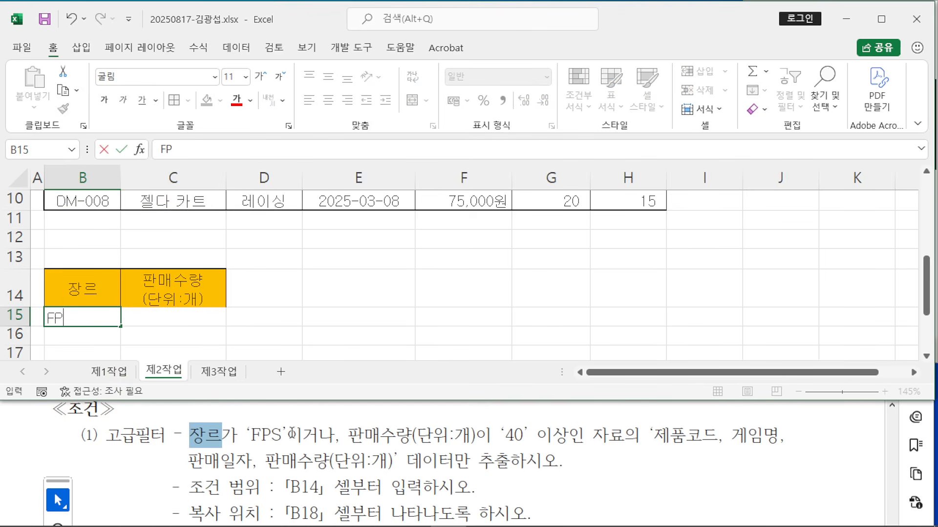
type("FPS")
key("Return")
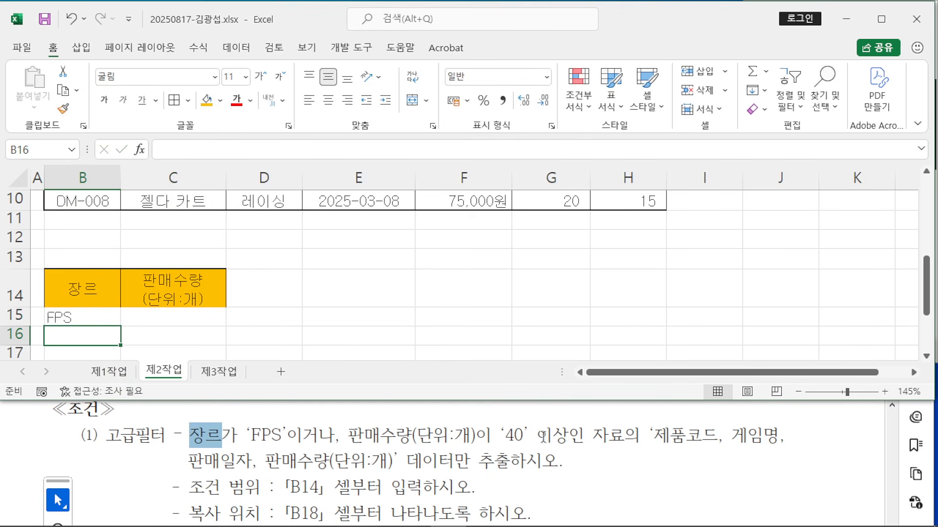
Step: Sketch red notes explaining >=40 on a separate row for the 이거나 OR condition, then clear them
left_click_drag(380, 293, 384, 336)
left_click_drag(479, 297, 501, 301)
mouse_move(504, 284)
left_mouse_down()
mouse_move(483, 314)
mouse_move(529, 305)
mouse_move(496, 294)
left_mouse_up()
mouse_move(524, 330)
left_mouse_down()
mouse_move(404, 332)
mouse_move(380, 342)
left_mouse_up()
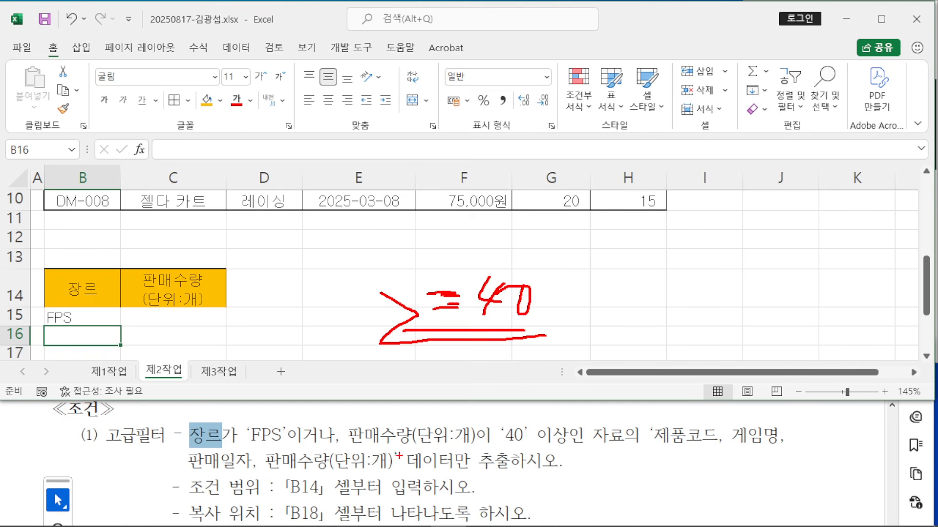
left_click_drag(287, 433, 335, 415)
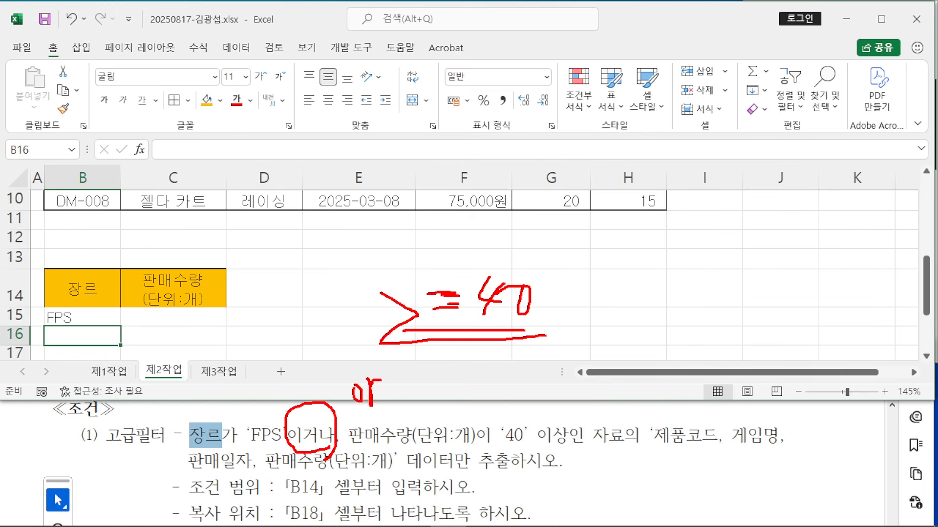
key("super+space")
mouse_move(121, 325)
left_mouse_down()
mouse_move(225, 350)
mouse_move(300, 342)
left_mouse_up()
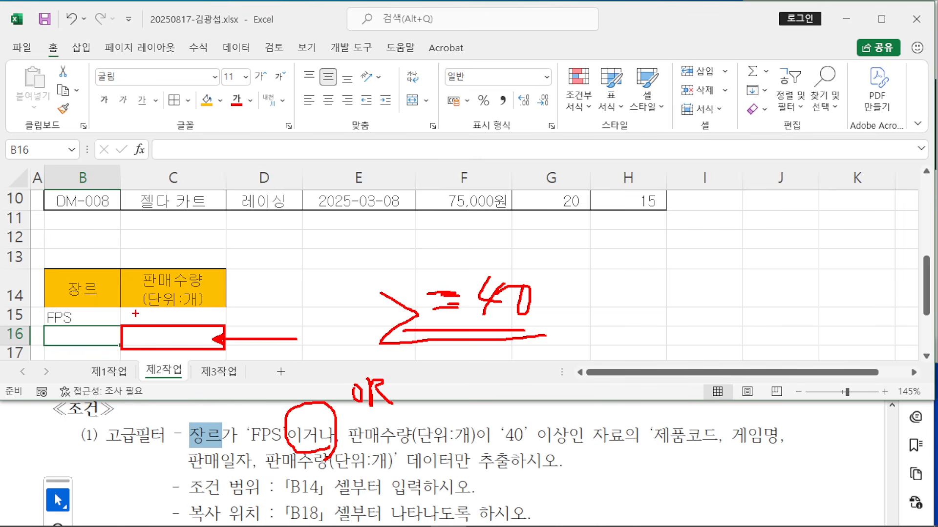
mouse_move(298, 362)
left_mouse_down()
mouse_move(307, 384)
mouse_move(344, 379)
left_mouse_up()
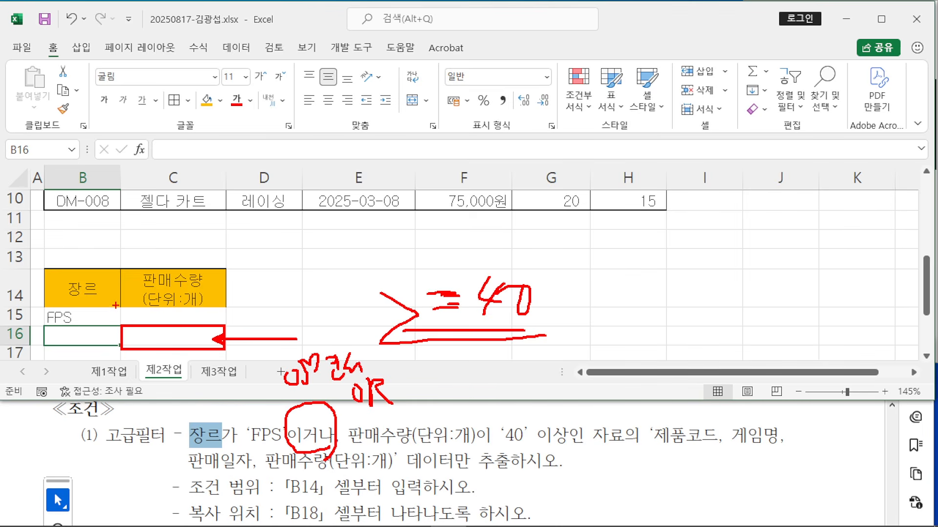
mouse_move(116, 305)
left_mouse_down()
mouse_move(216, 323)
mouse_move(299, 299)
left_mouse_up()
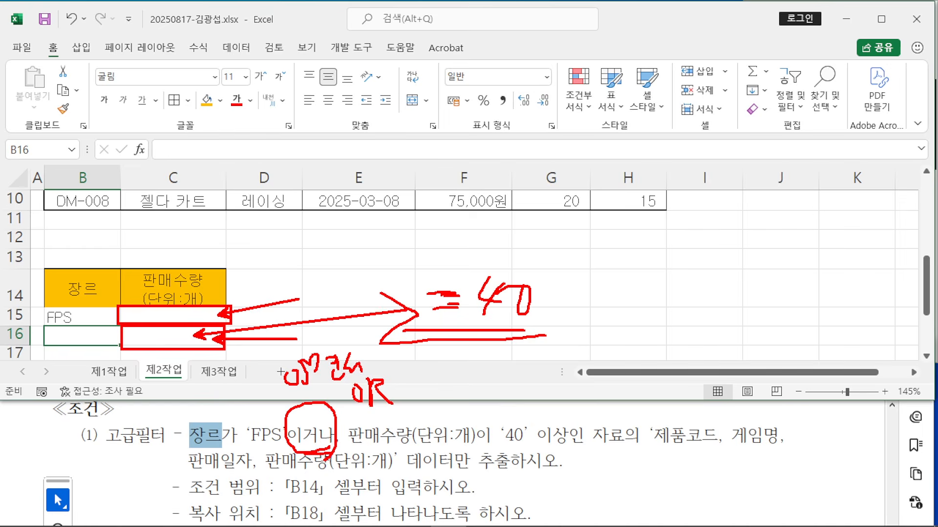
key("Escape")
Step: Enter >=40 in cell C16 under 판매수량(단위:개), then note the 제품코드 output instruction
left_click(193, 336)
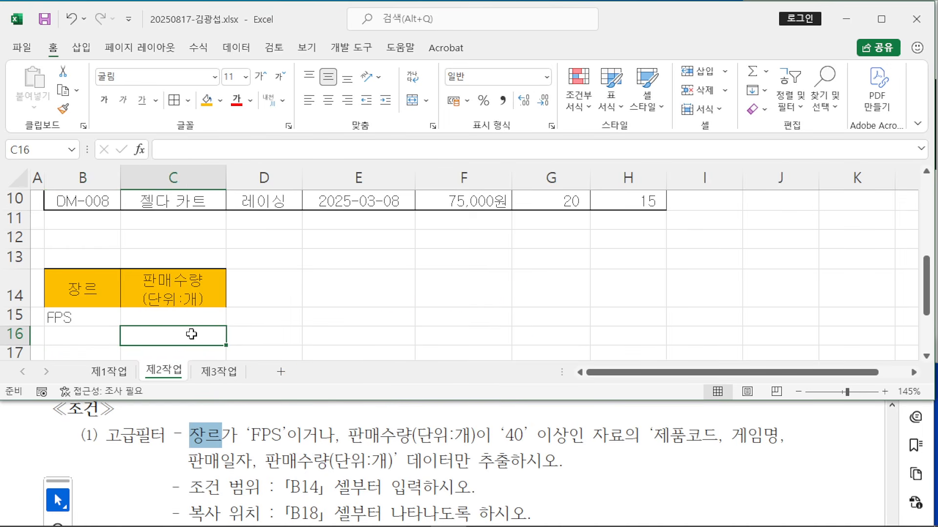
type(">=40")
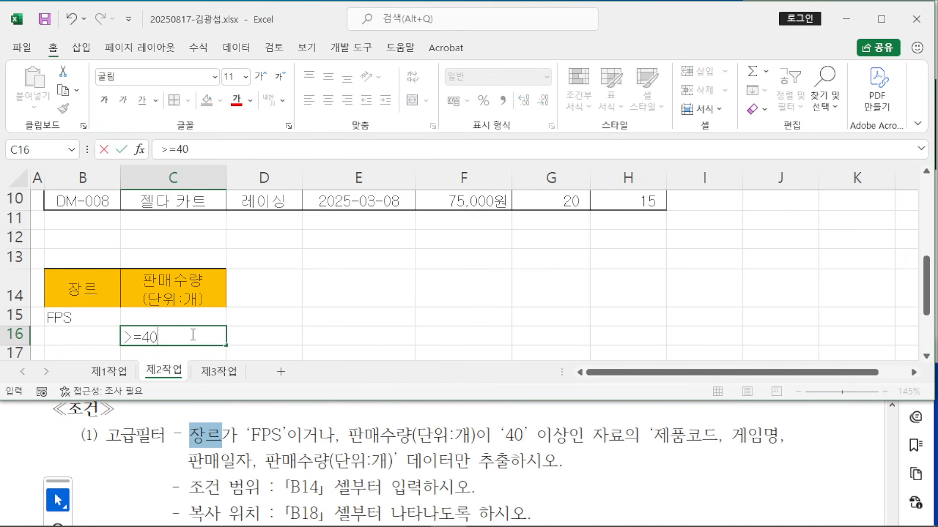
key("Return")
left_click(339, 324)
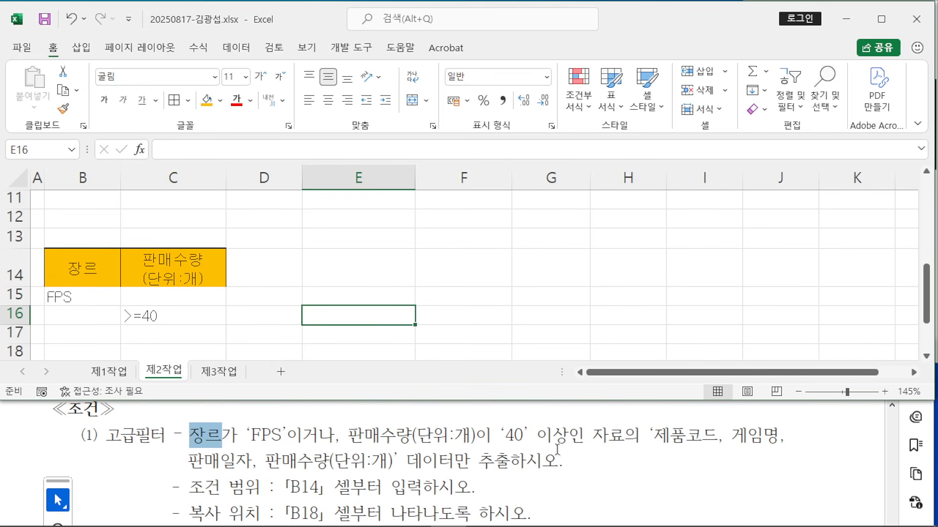
left_click_drag(654, 435, 723, 435)
left_click(483, 299)
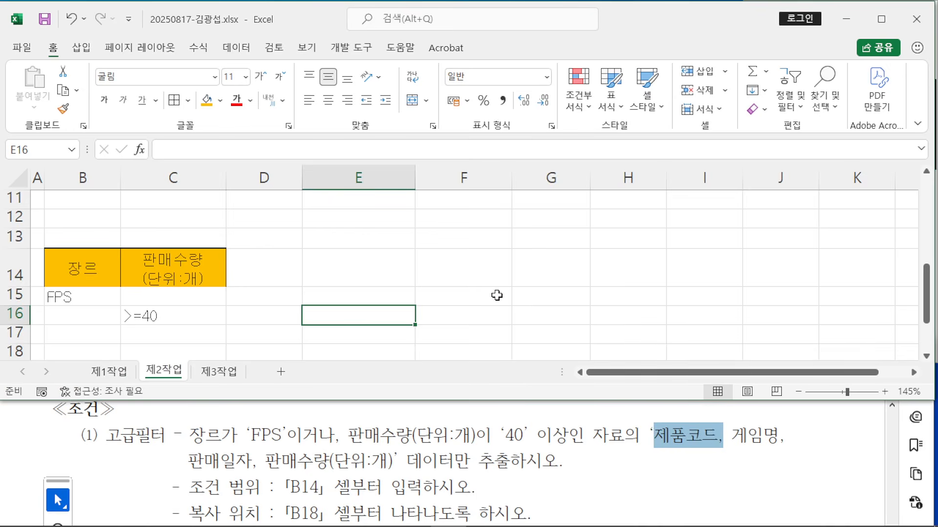
Step: Copy the 제품코드, 게임명, 판매일자 and 판매수량(단위:개) headers from row 2
scroll(486, 292, "up", 4)
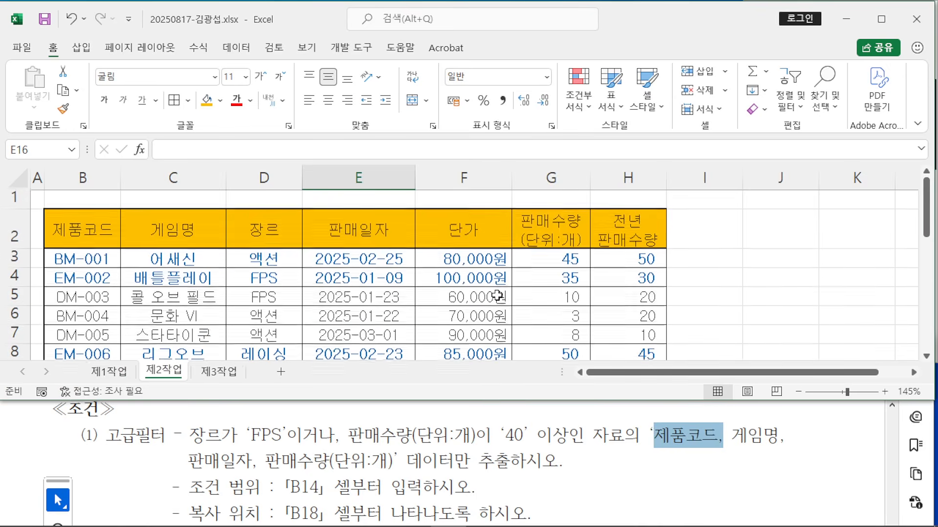
left_click(82, 233)
left_click(162, 239, "ctrl")
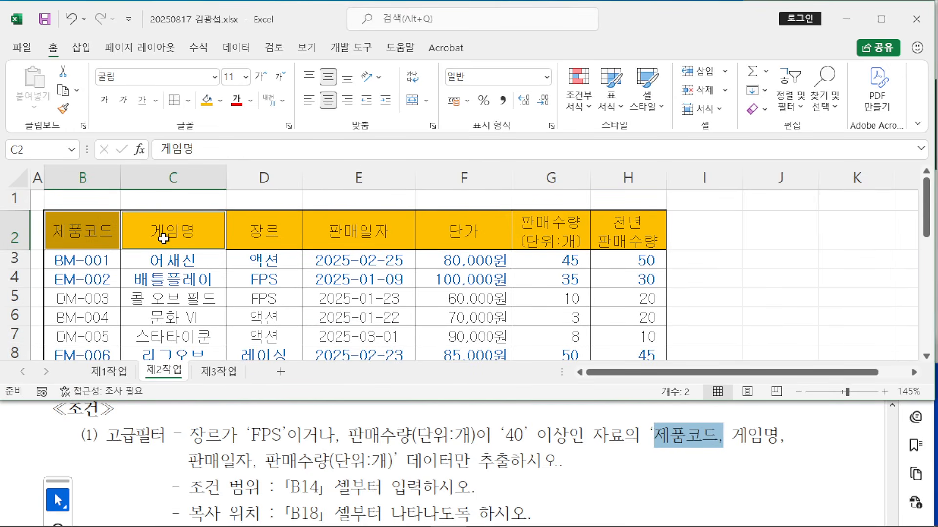
left_click(362, 235, "ctrl")
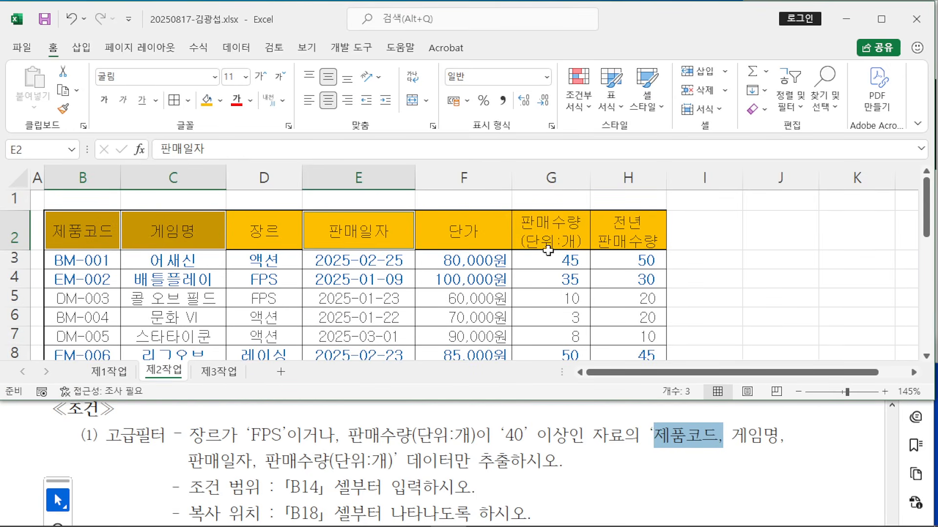
left_click(554, 235, "ctrl")
right_click(554, 235)
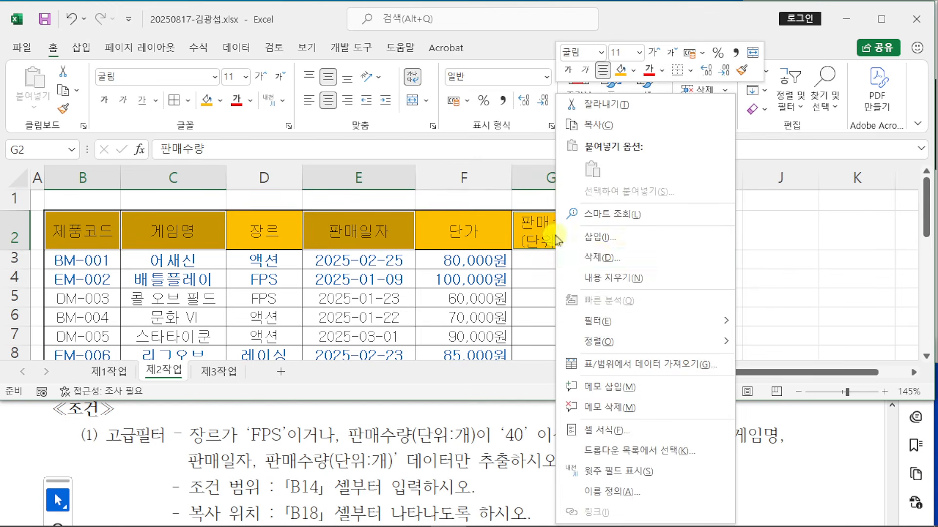
left_click(606, 133)
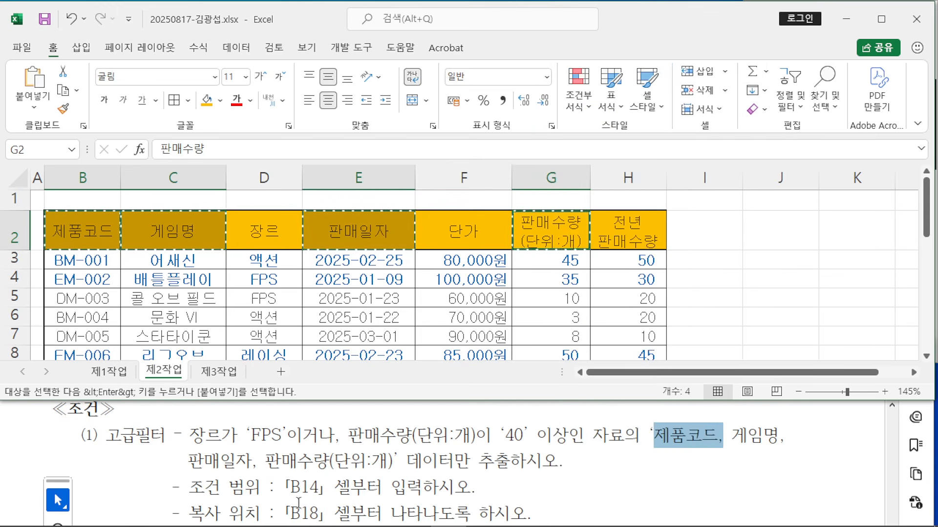
Step: Paste the four headers at B18:E18, then select a cell inside the source table
scroll(229, 293, "down", 3)
scroll(207, 292, "down", 1)
left_click(77, 315)
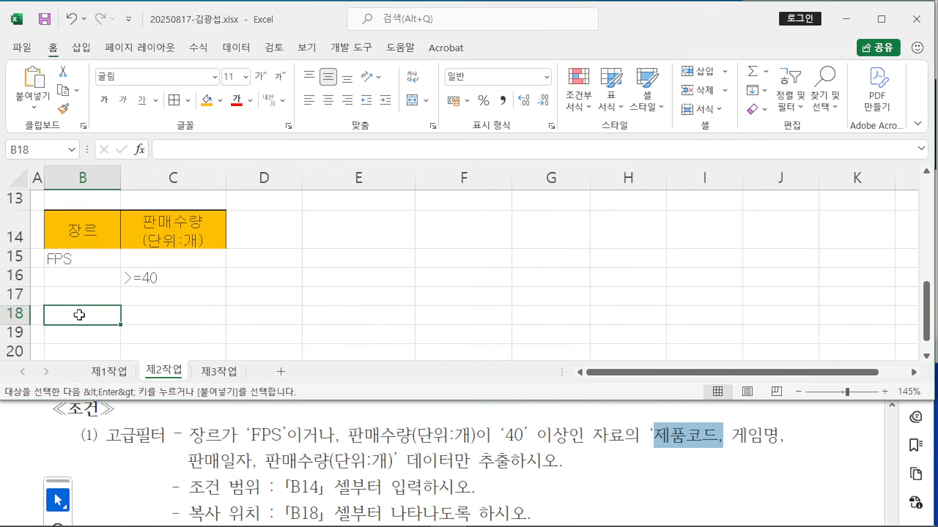
key("Return")
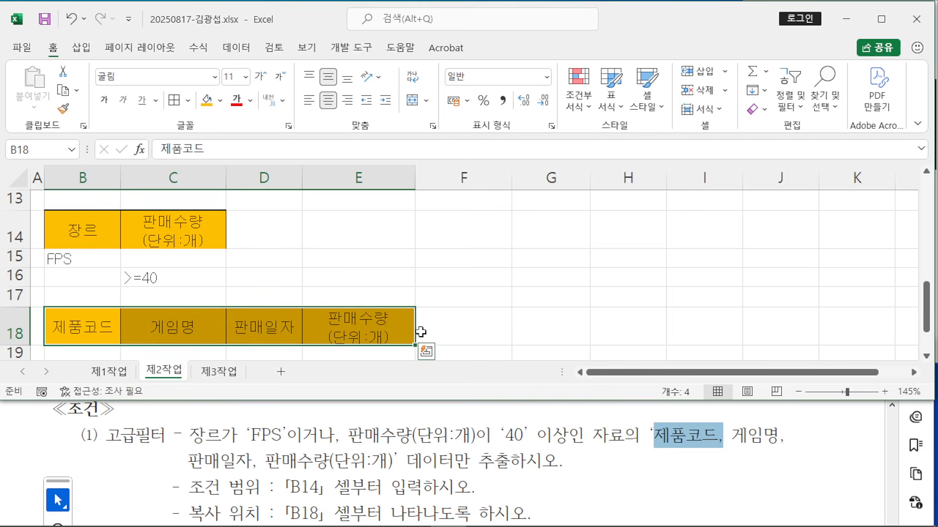
left_click(464, 328)
scroll(480, 328, "down", 1)
scroll(481, 328, "up", 1)
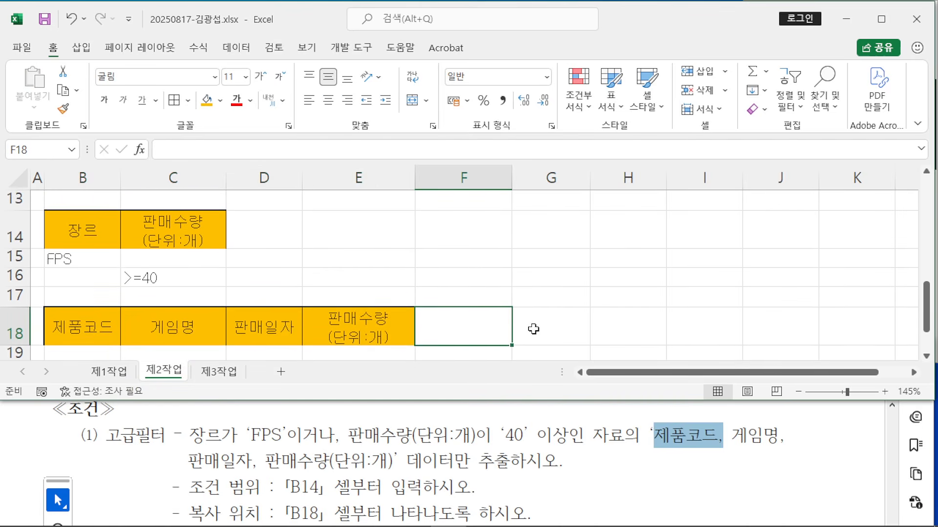
left_click(572, 329)
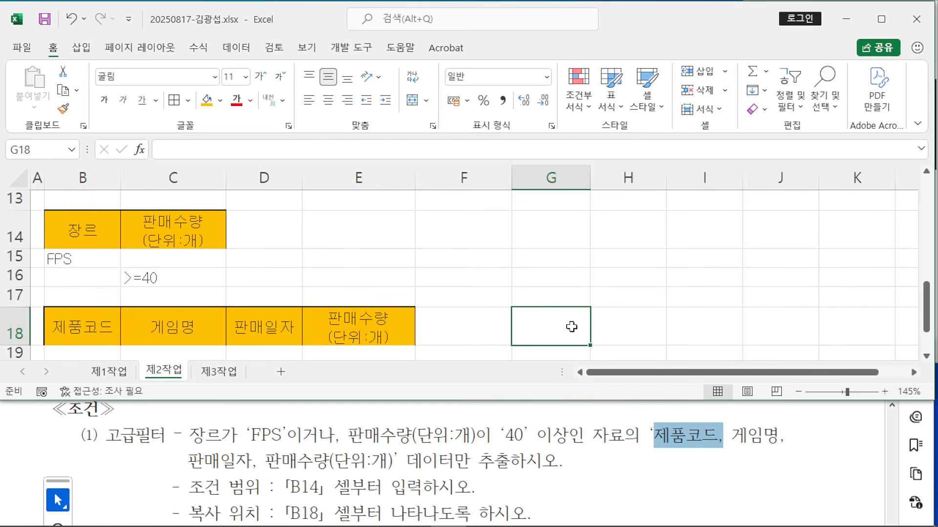
scroll(571, 329, "up", 4)
scroll(537, 322, "down", 2)
scroll(507, 318, "up", 2)
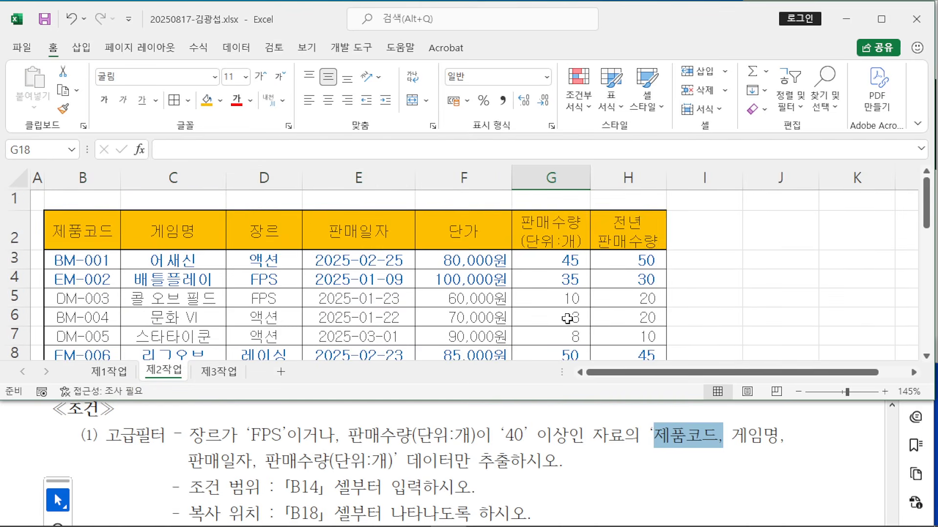
left_click(337, 285)
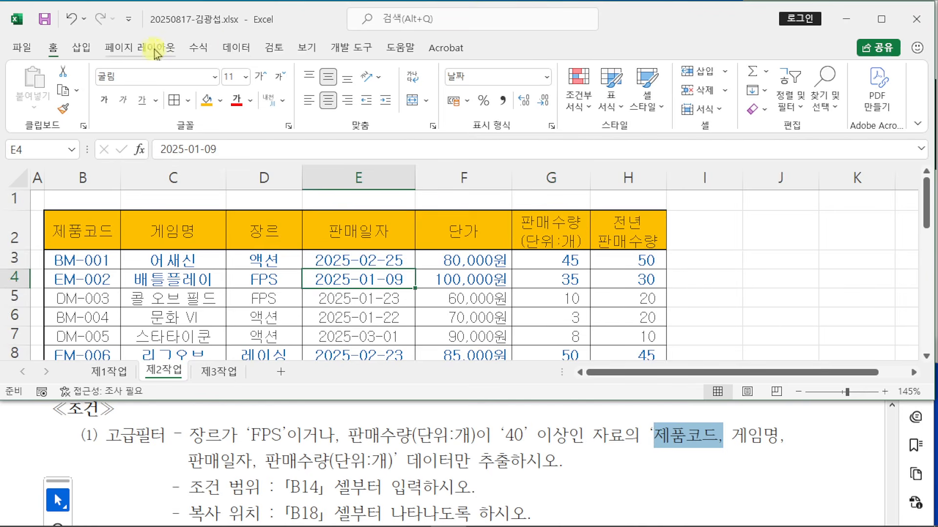
Step: Run Advanced Filter, copying to another location with criteria B14:C16 and destination B18:E18
left_click(237, 47)
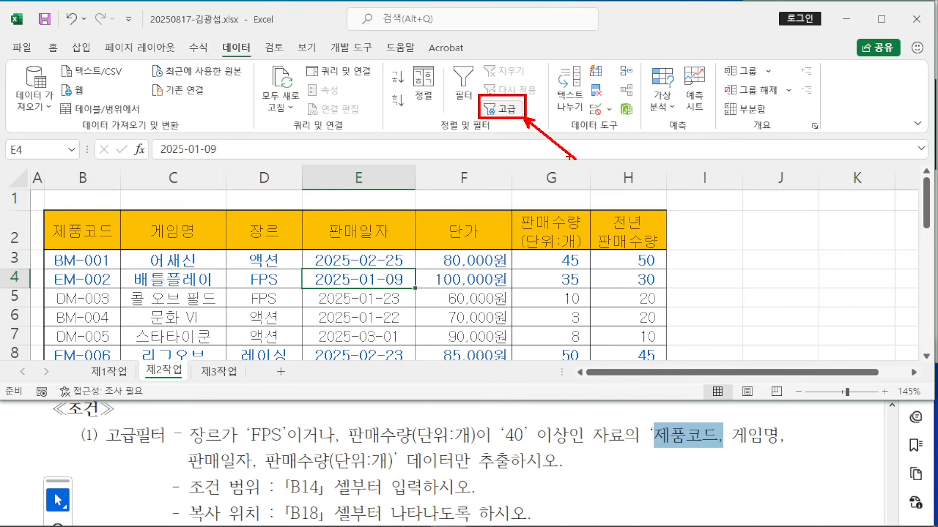
left_click(503, 108)
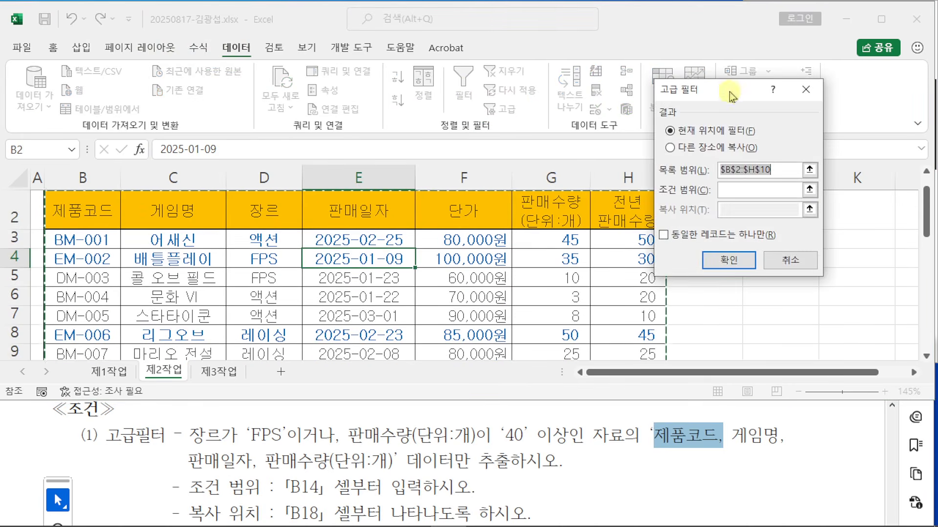
left_click_drag(731, 96, 576, 51)
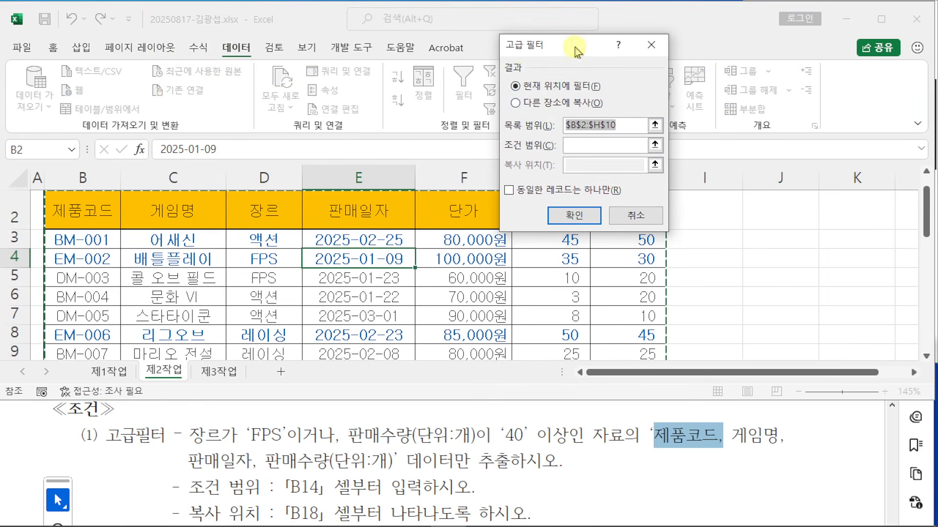
left_click(528, 106)
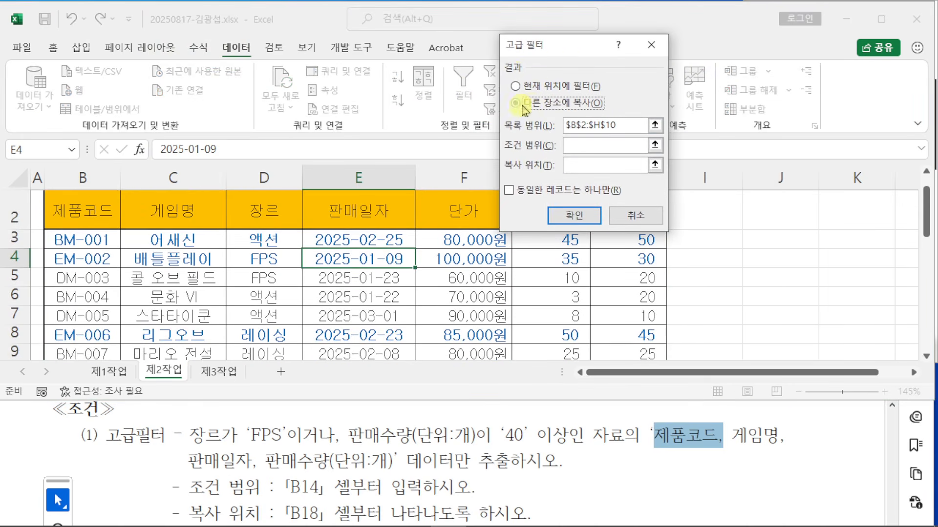
left_click(577, 146)
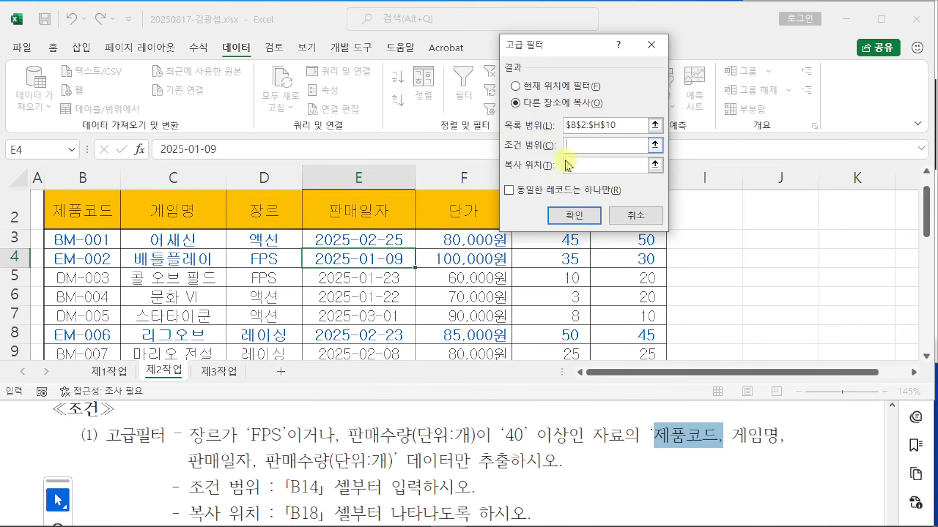
scroll(200, 293, "down", 4)
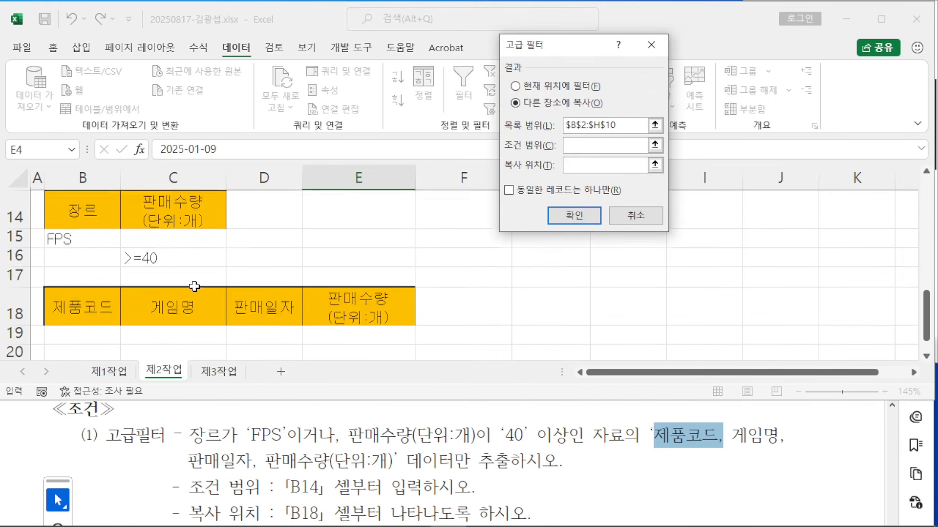
left_click_drag(77, 207, 184, 252)
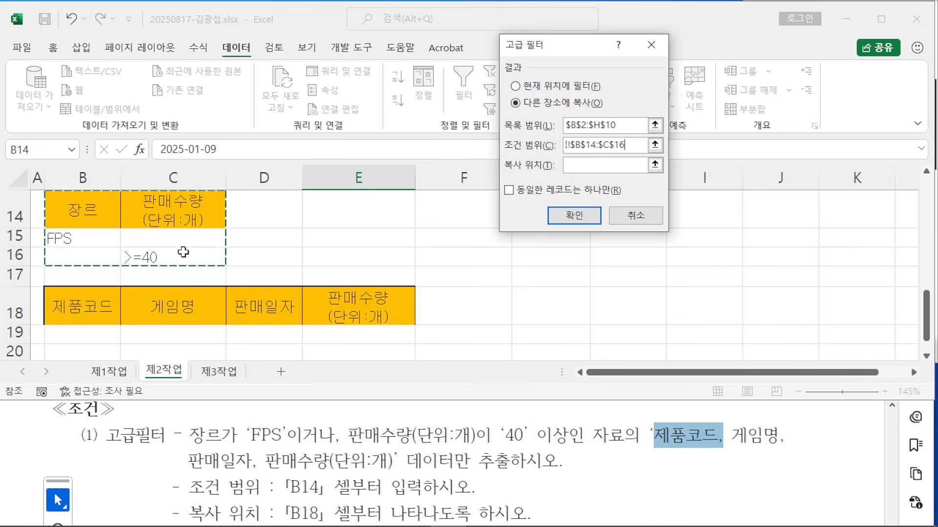
left_click(601, 166)
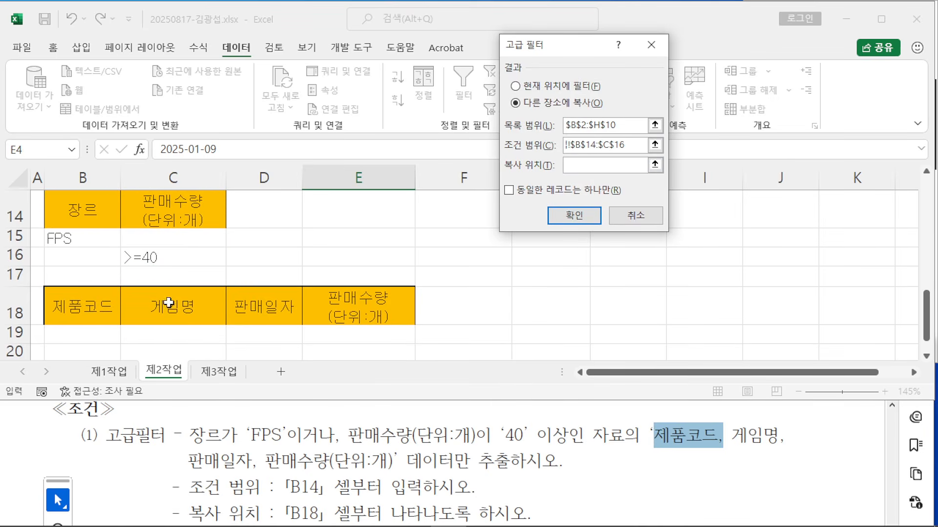
left_click_drag(82, 311, 381, 307)
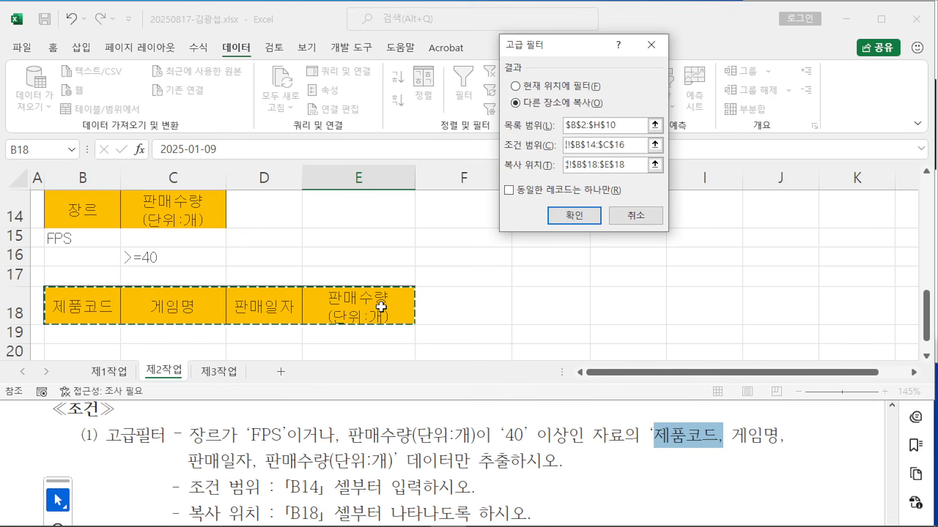
left_click(574, 219)
scroll(487, 328, "down", 5)
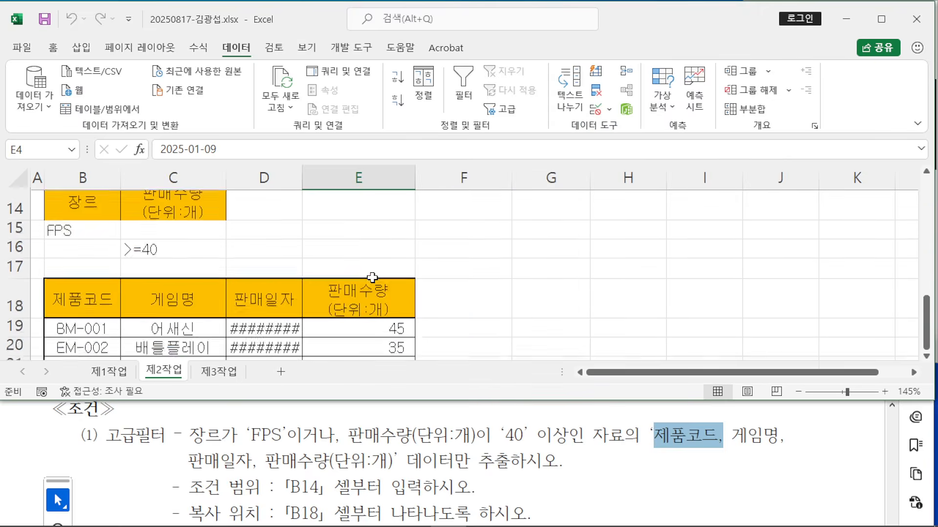
Step: Widen column D so the extracted 판매일자 dates display
scroll(372, 278, "down", 1)
scroll(372, 277, "up", 2)
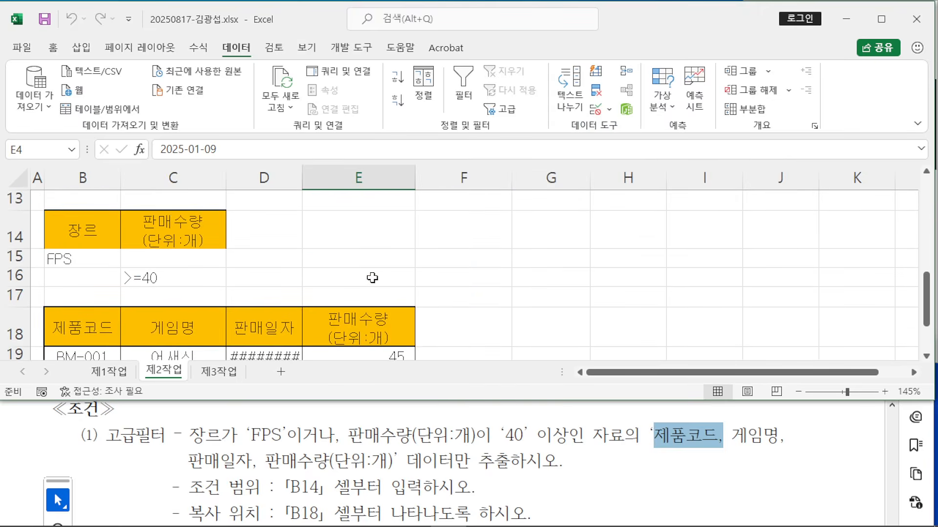
scroll(372, 277, "down", 2)
scroll(372, 277, "up", 1)
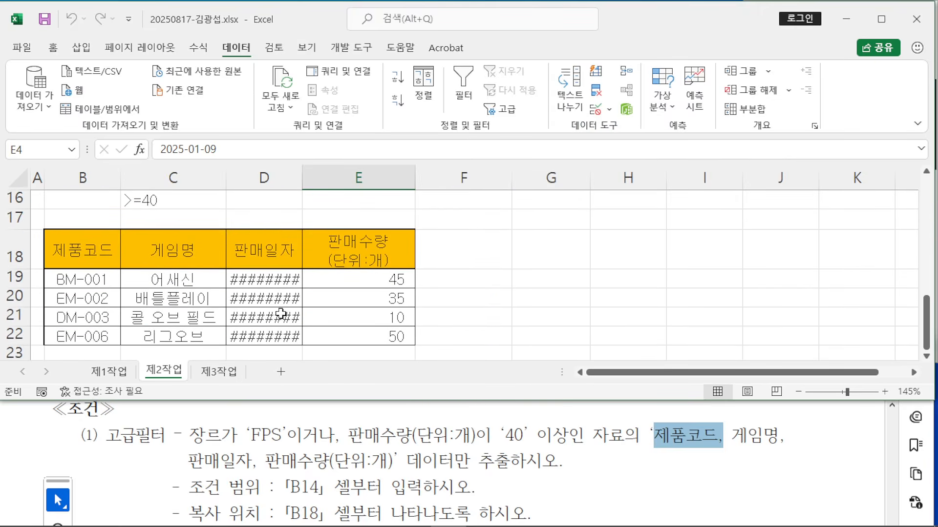
left_click_drag(302, 183, 325, 182)
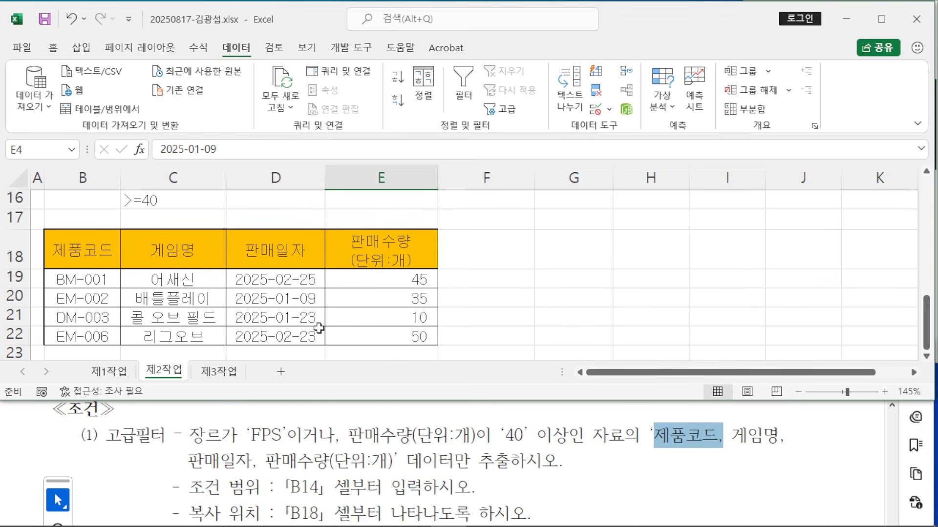
Step: Check EM-002, DM-003, BM-001 and EM-006 against the genre and quantity criteria, then bring the PDF forward
scroll(318, 332, "up", 5)
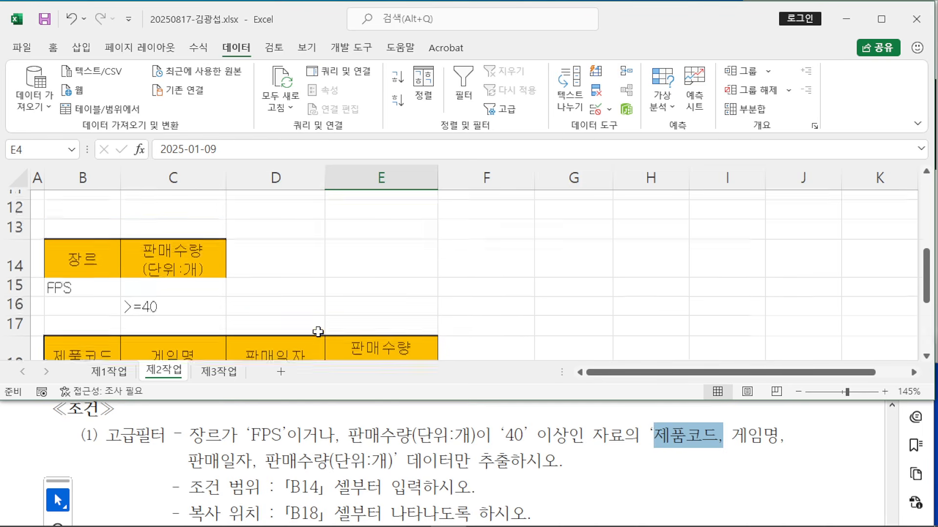
scroll(318, 332, "down", 1)
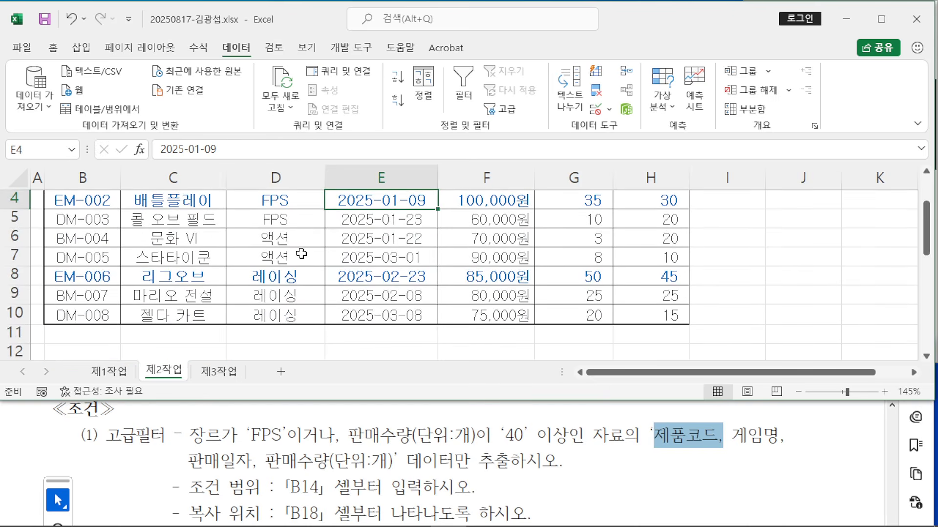
left_click(283, 207)
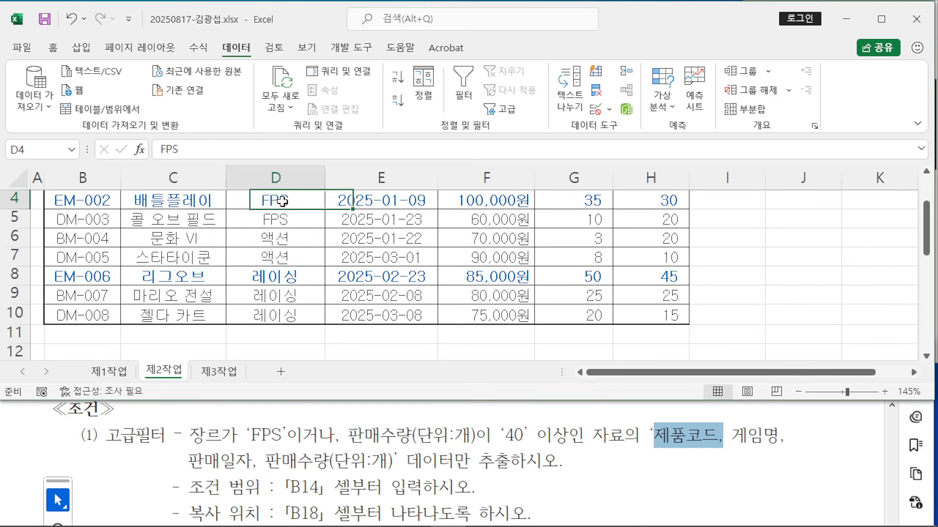
left_click(289, 226)
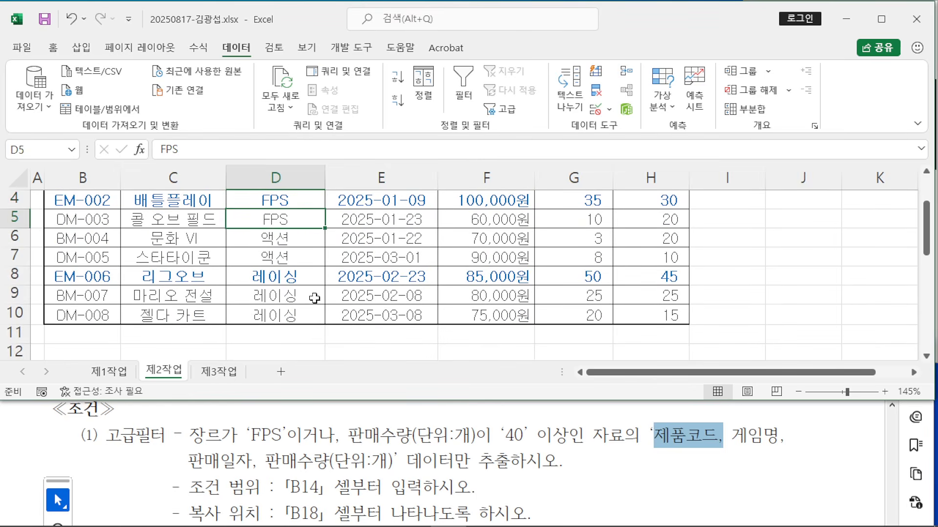
scroll(314, 298, "up", 1)
scroll(314, 298, "down", 1)
scroll(315, 298, "up", 1)
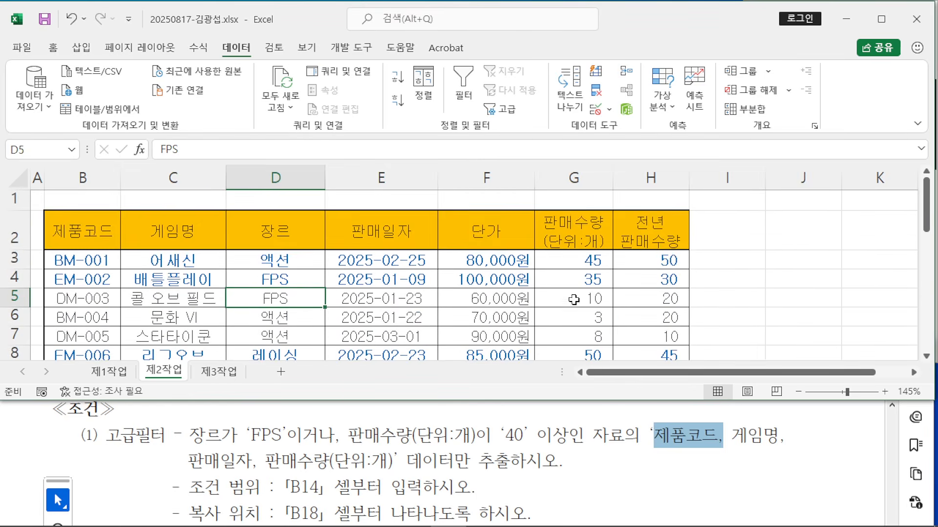
left_click(584, 260)
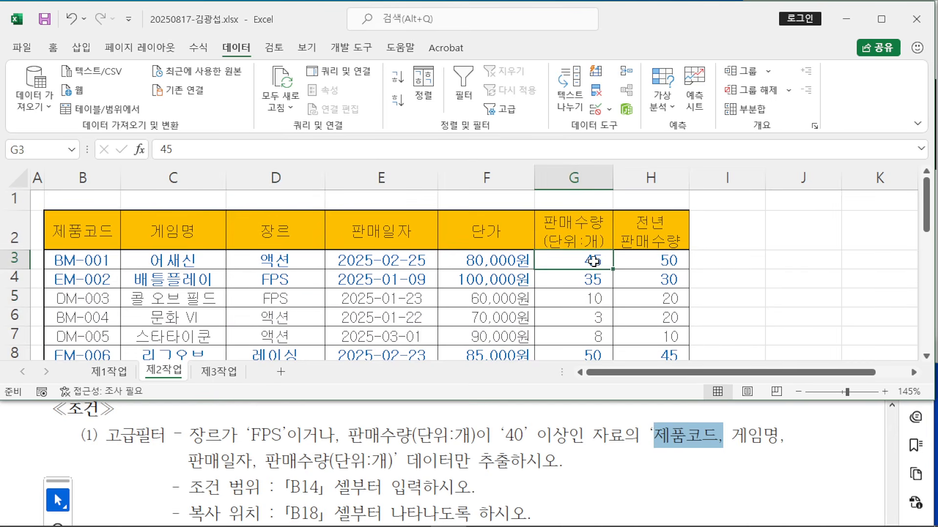
scroll(621, 284, "down", 1)
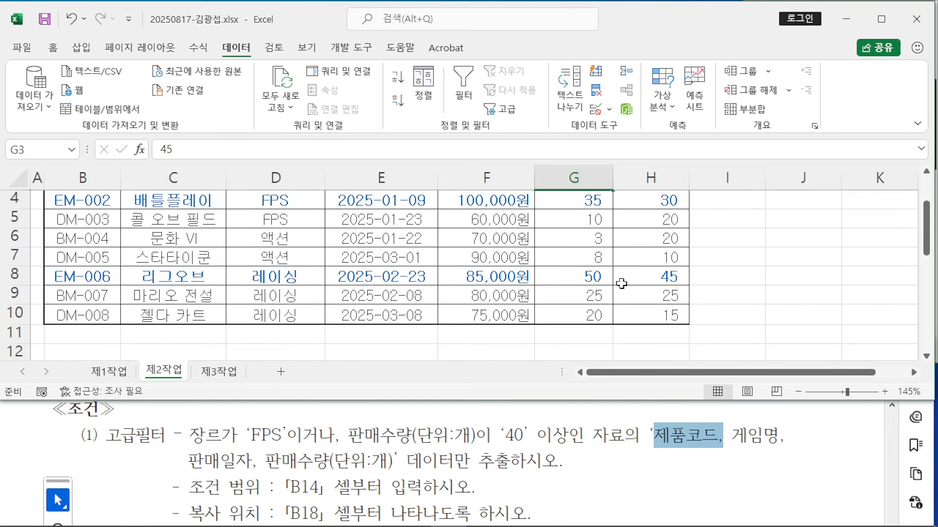
left_click(594, 279)
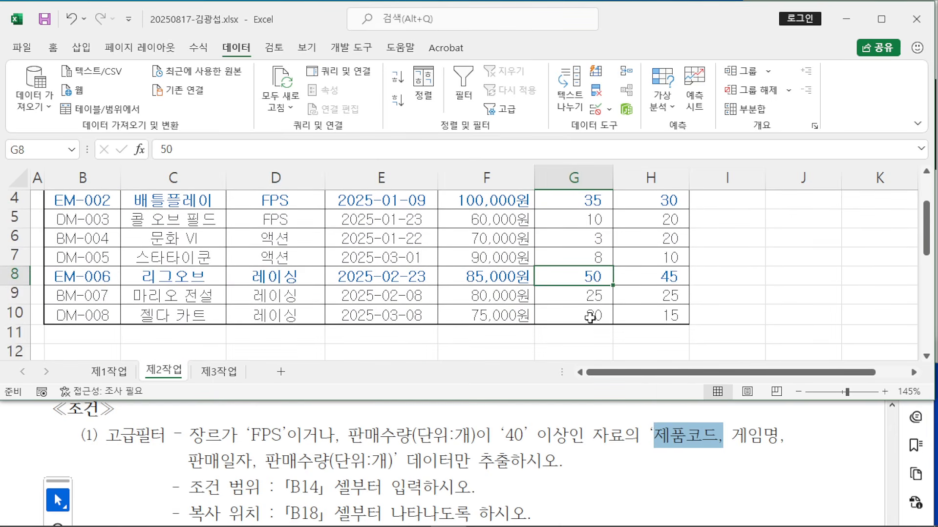
scroll(398, 324, "down", 4)
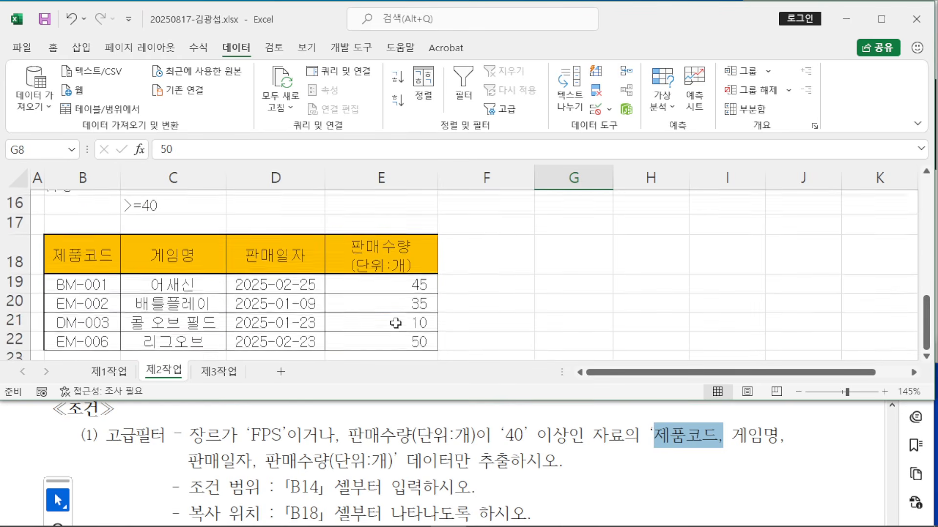
left_click(549, 302)
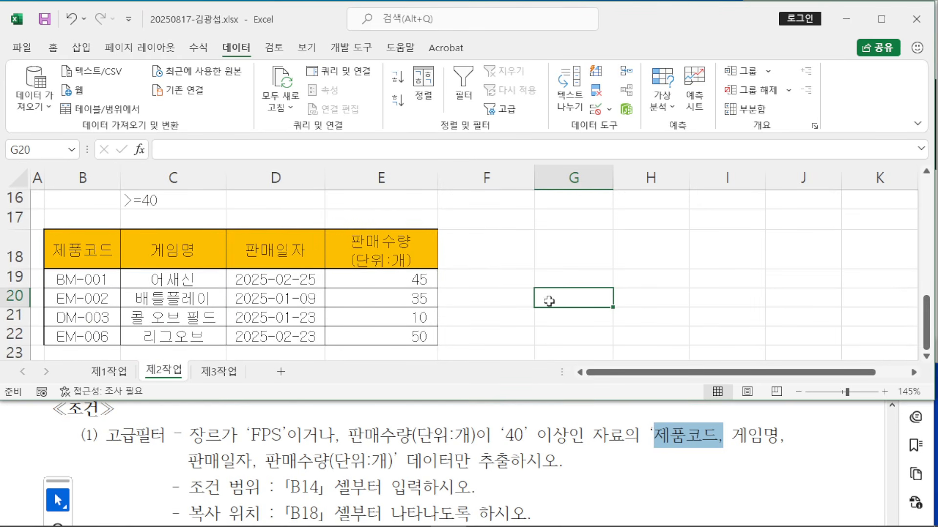
scroll(545, 302, "up", 1)
scroll(545, 301, "down", 2)
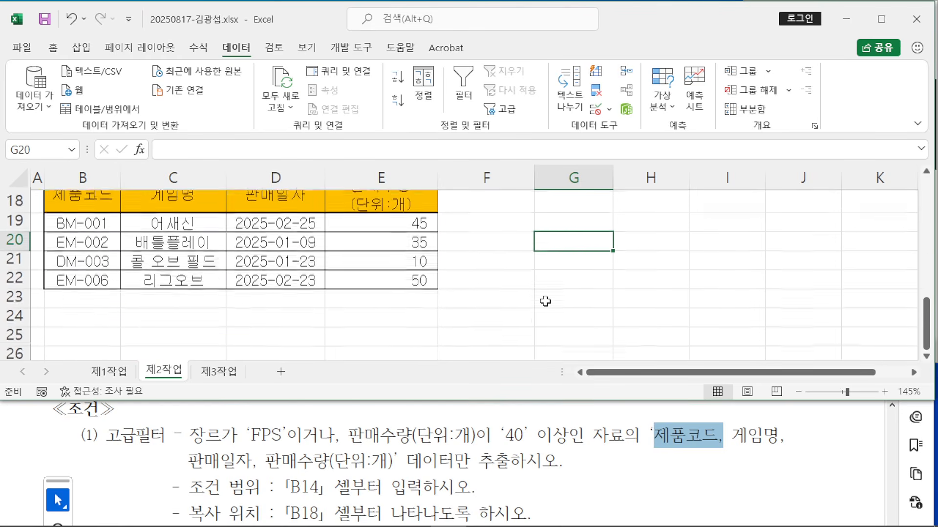
left_click(297, 454)
scroll(297, 453, "down", 3)
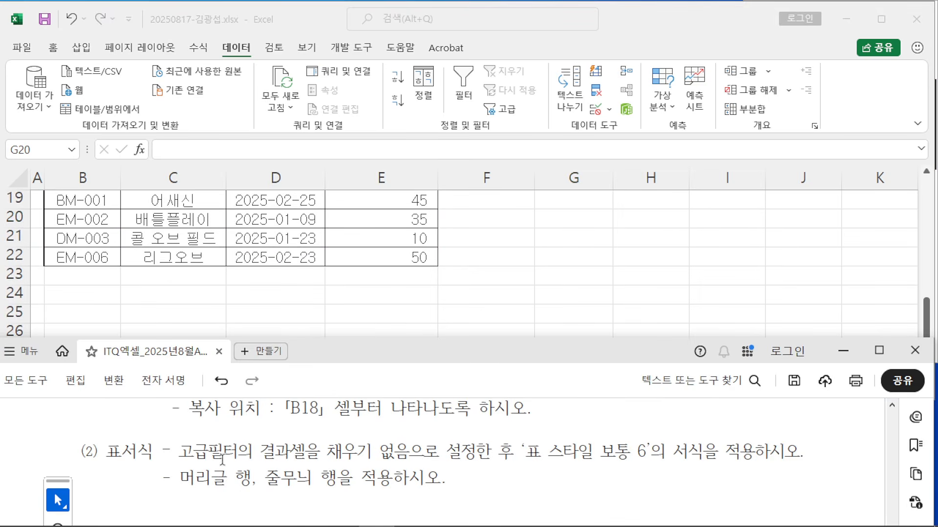
Step: Read the PDF instruction calling for no fill on the extracted results
left_click_drag(188, 452, 412, 452)
left_click(409, 452)
mouse_move(490, 452)
left_mouse_down()
mouse_move(179, 452)
mouse_move(490, 451)
left_mouse_up()
left_click(297, 445)
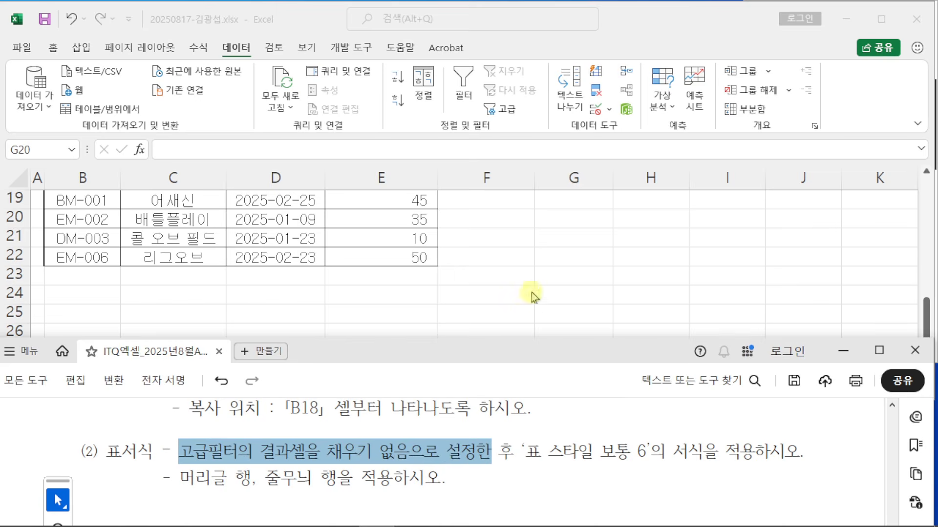
Step: Set No Fill on B18:E22 and open the Format as Table styles
key("alt+Tab")
scroll(501, 323, "up", 1)
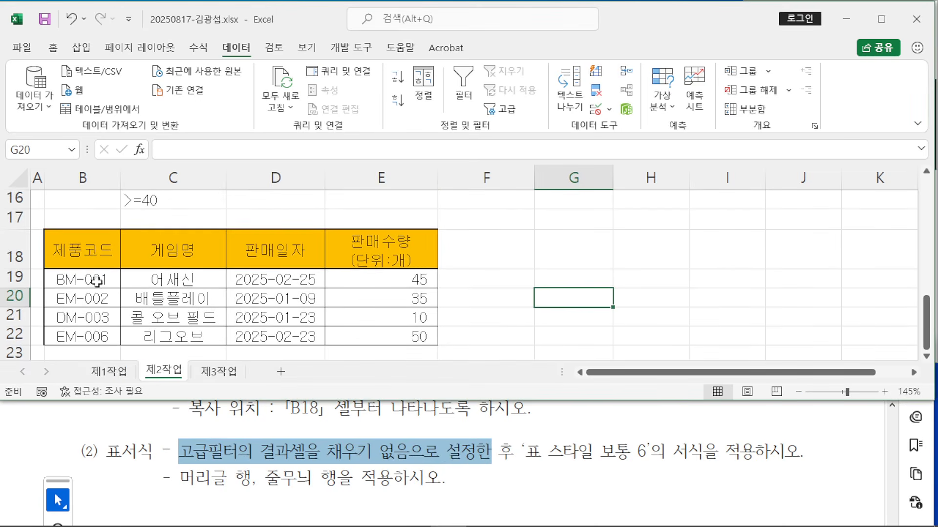
left_click_drag(80, 254, 390, 341)
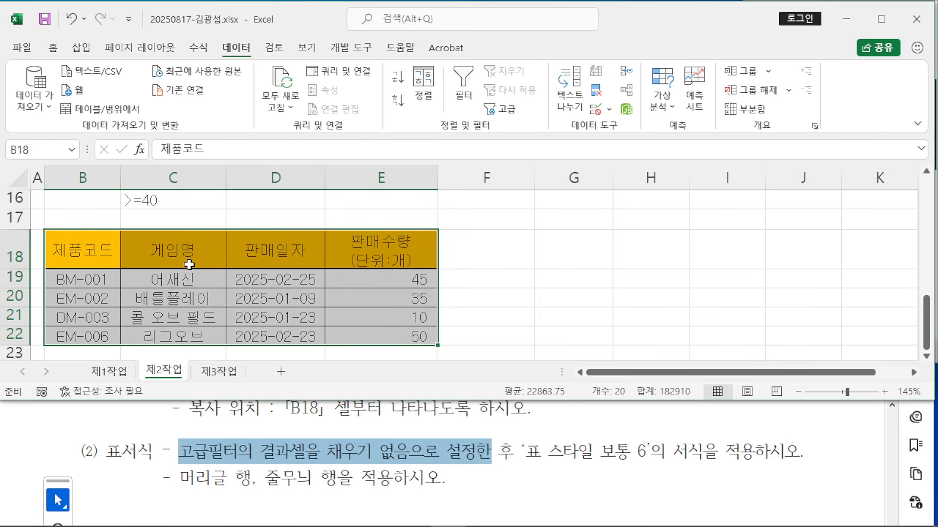
left_click(53, 48)
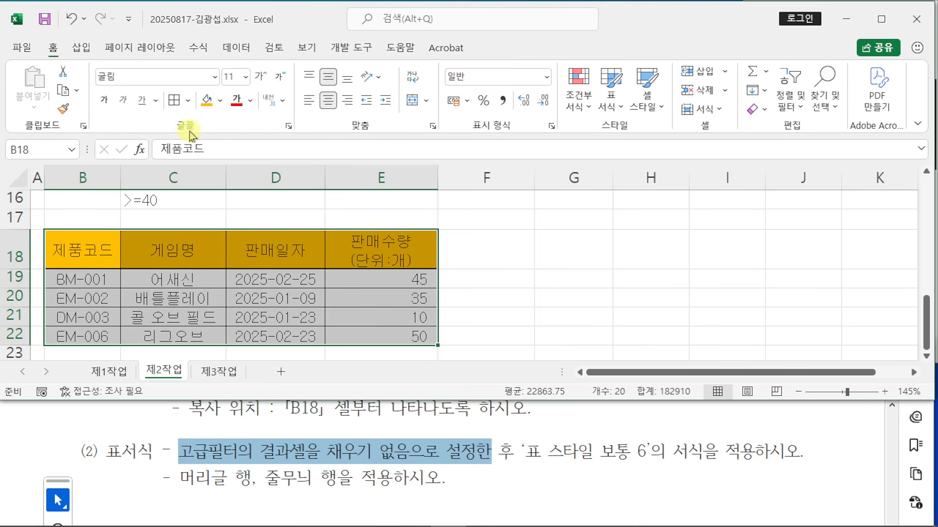
left_click(221, 104)
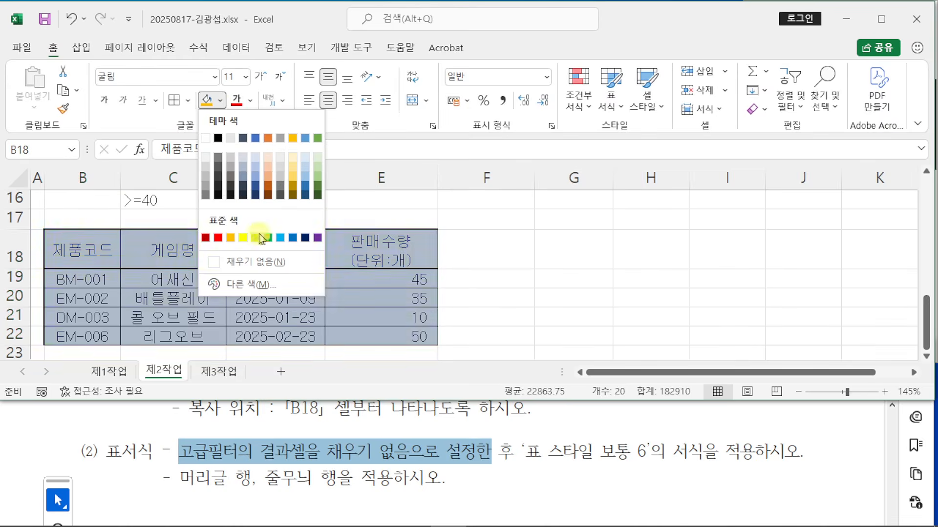
left_click(271, 264)
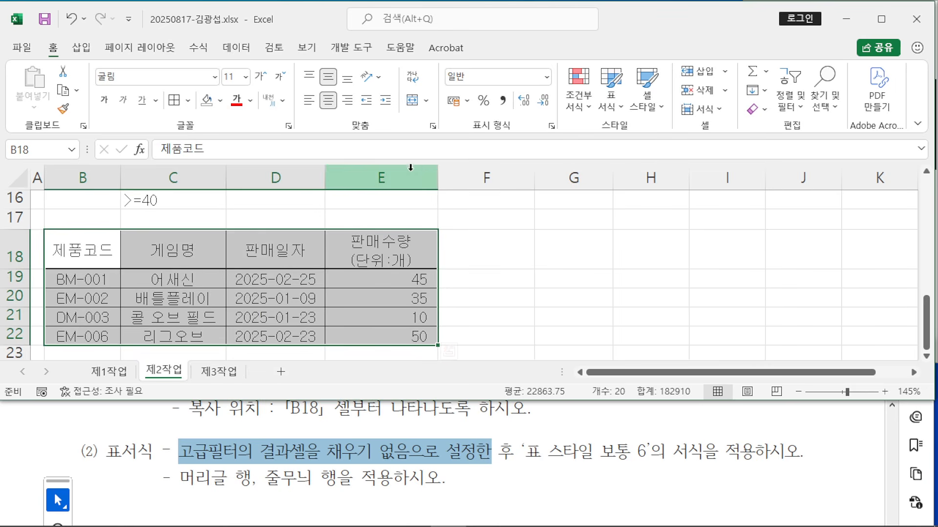
left_click(613, 109)
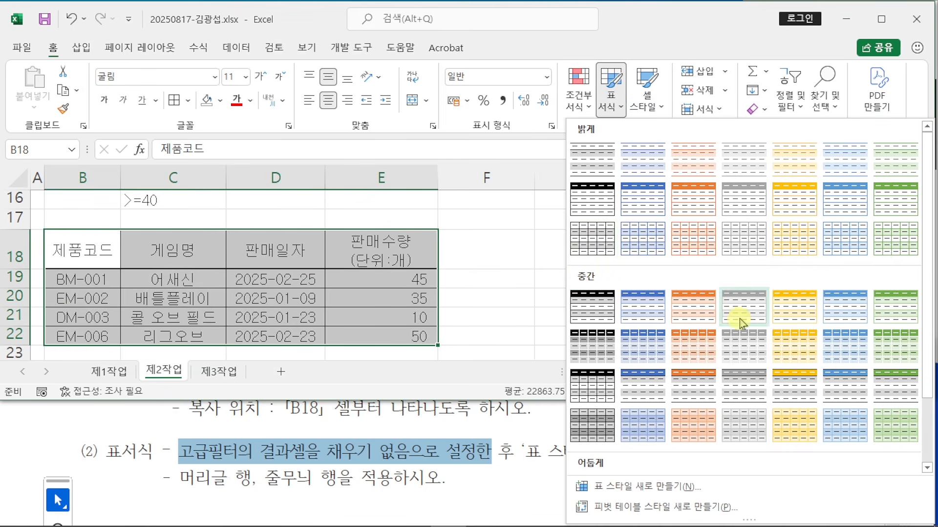
Step: Make B18:E22 a table with headers in blue 표 스타일 보통 6 with banded rows
left_click(838, 316)
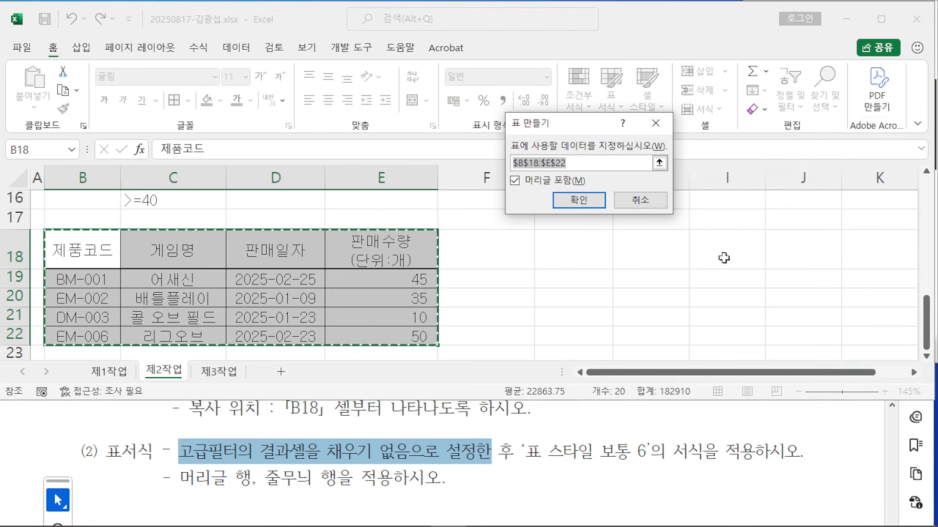
left_click(570, 200)
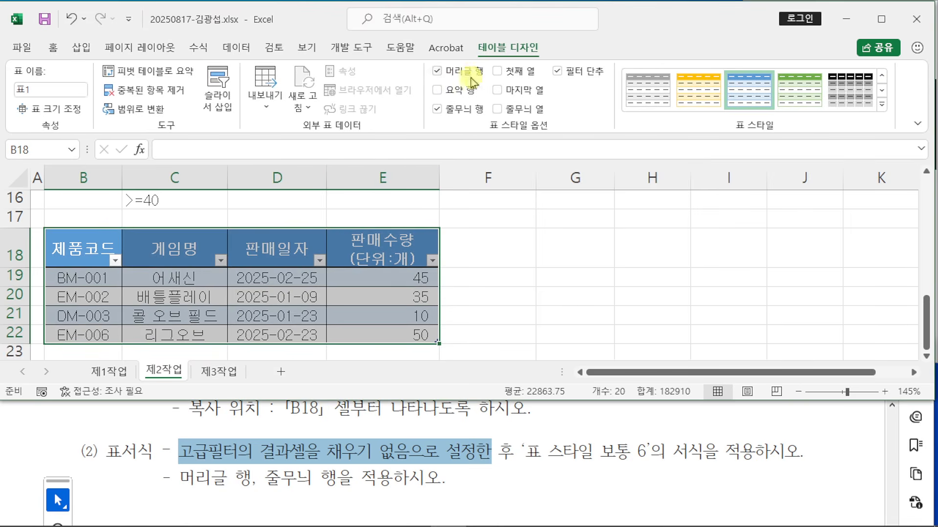
left_click(557, 325)
left_click(619, 295)
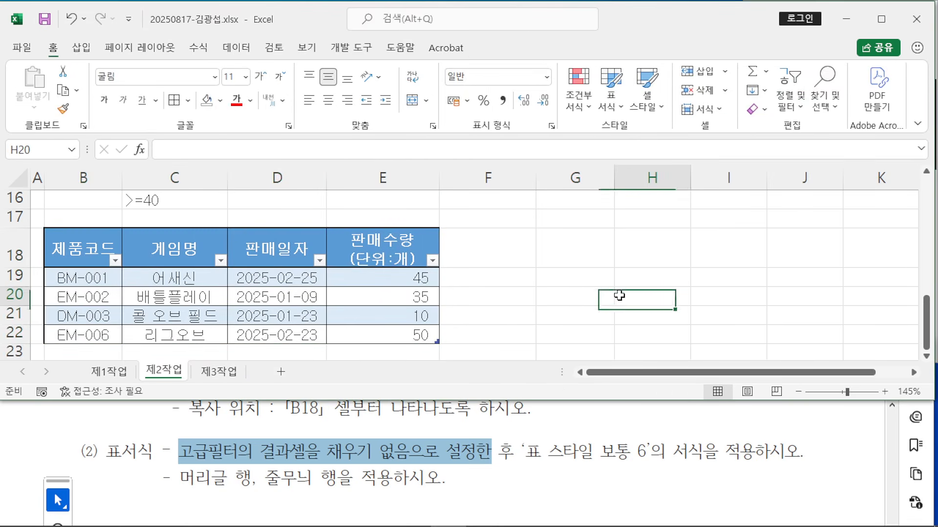
left_click(881, 19)
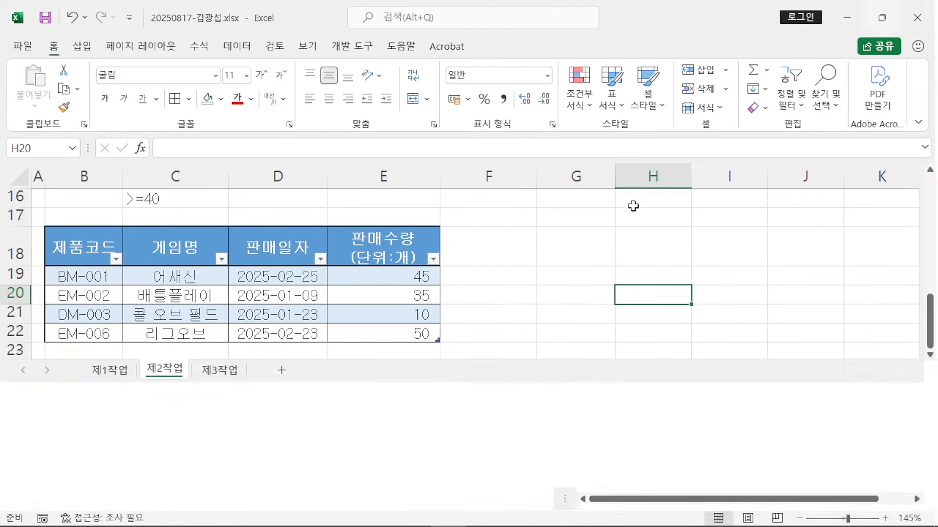
scroll(609, 257, "up", 1)
scroll(609, 258, "up", 4)
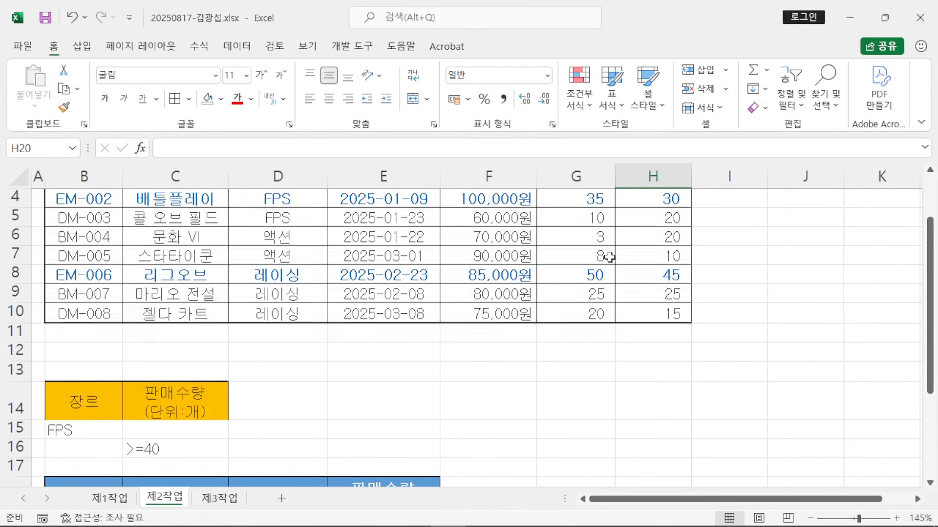
scroll(609, 257, "down", 4)
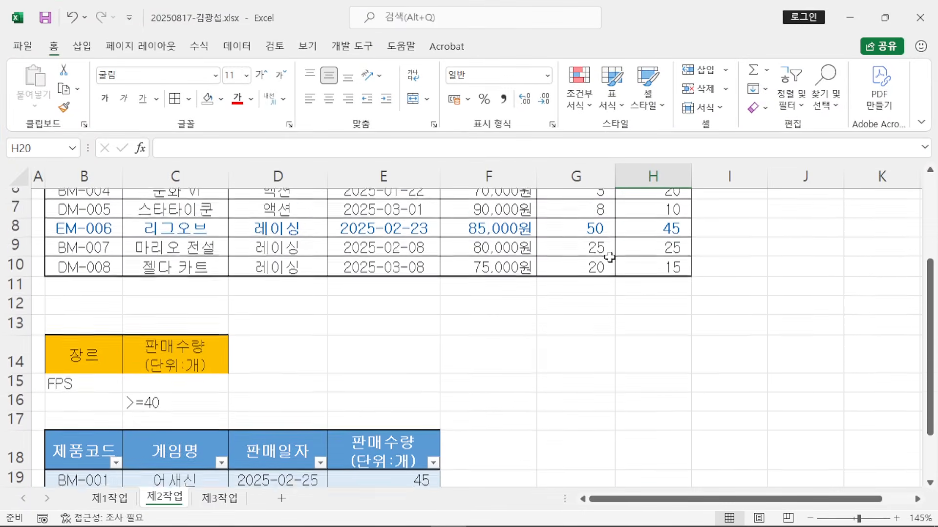
left_click(607, 252)
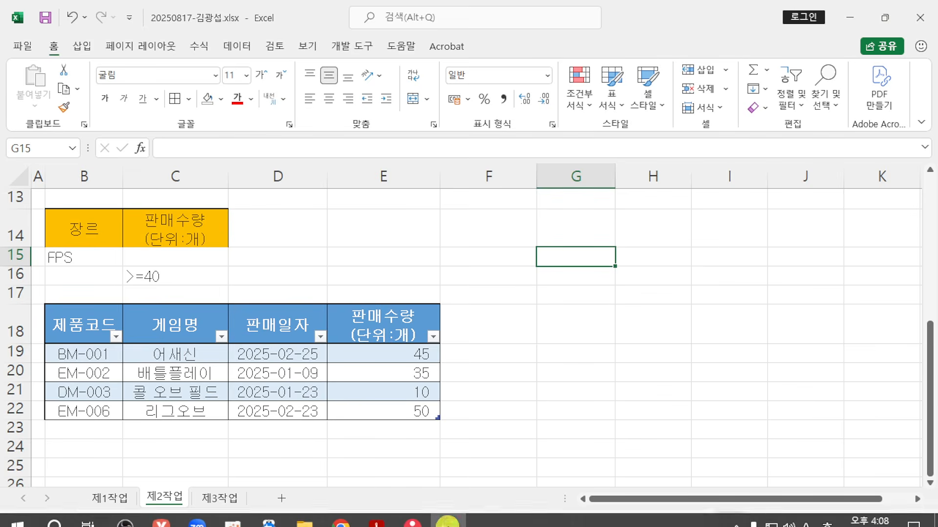
Step: Maximize the task PDF and scroll to the [제3작업] 피벗테이블 conditions and ≪출력형태≫ sample
left_click(373, 517)
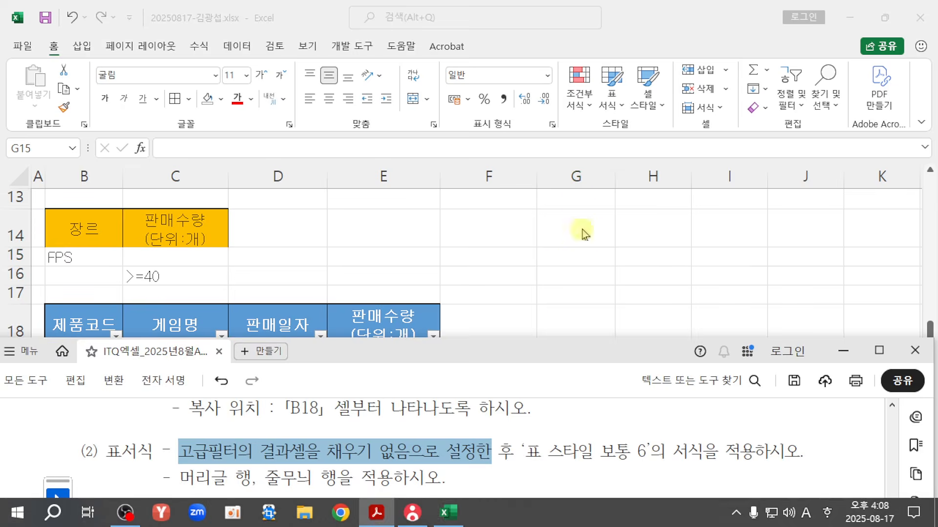
left_click(874, 350)
scroll(363, 253, "down", 1)
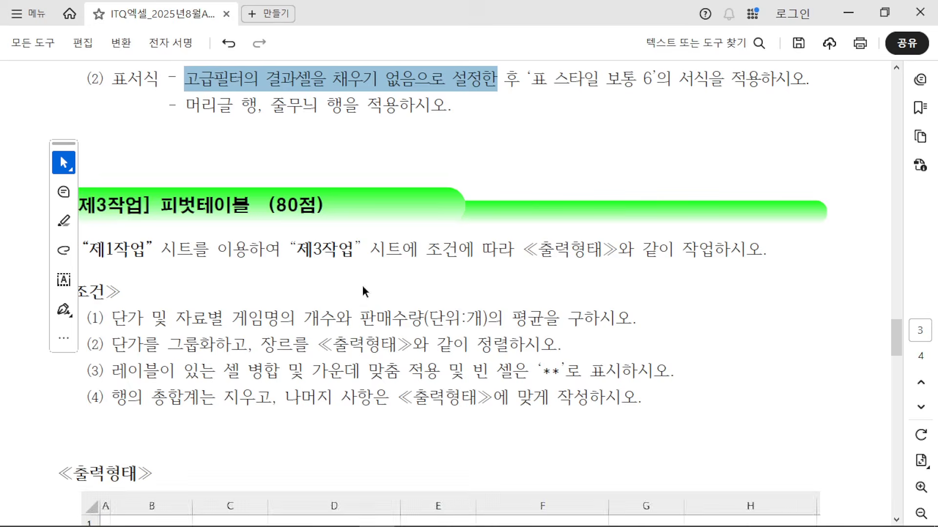
scroll(366, 289, "down", 2)
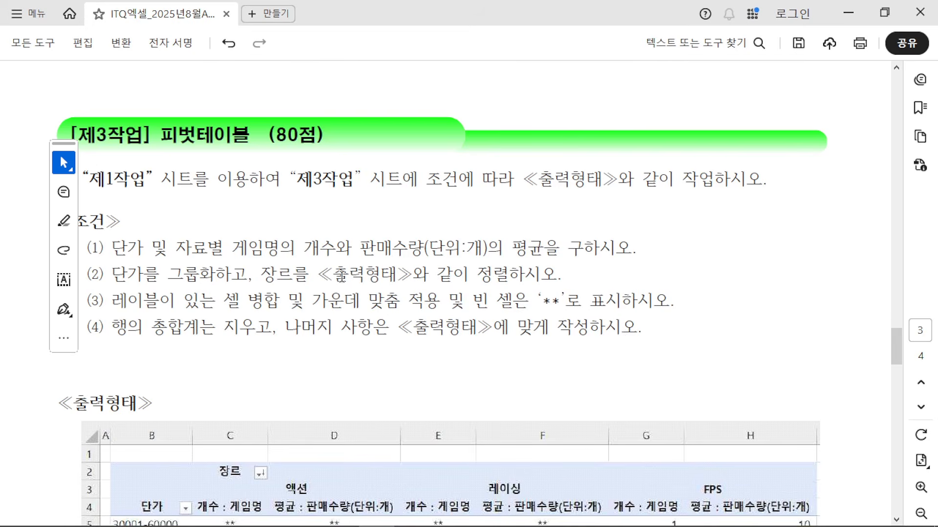
left_click_drag(95, 180, 602, 182)
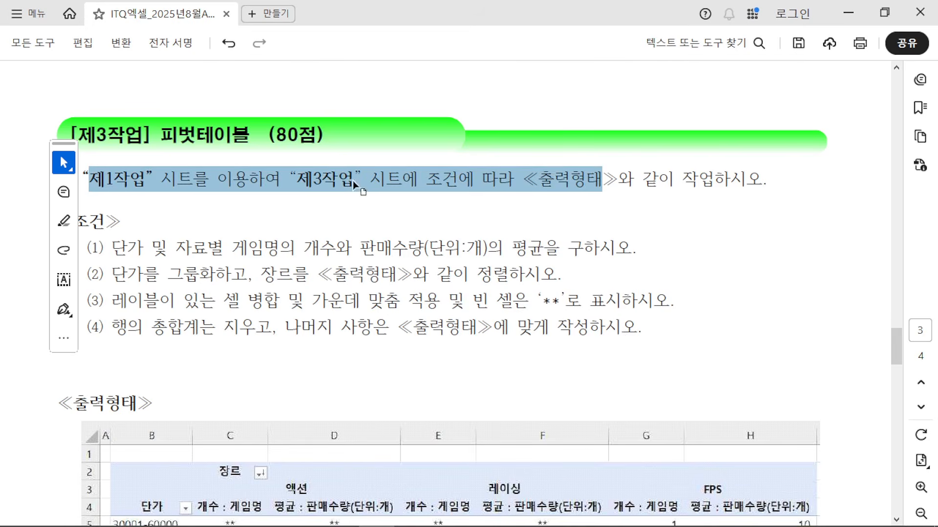
left_click(409, 215)
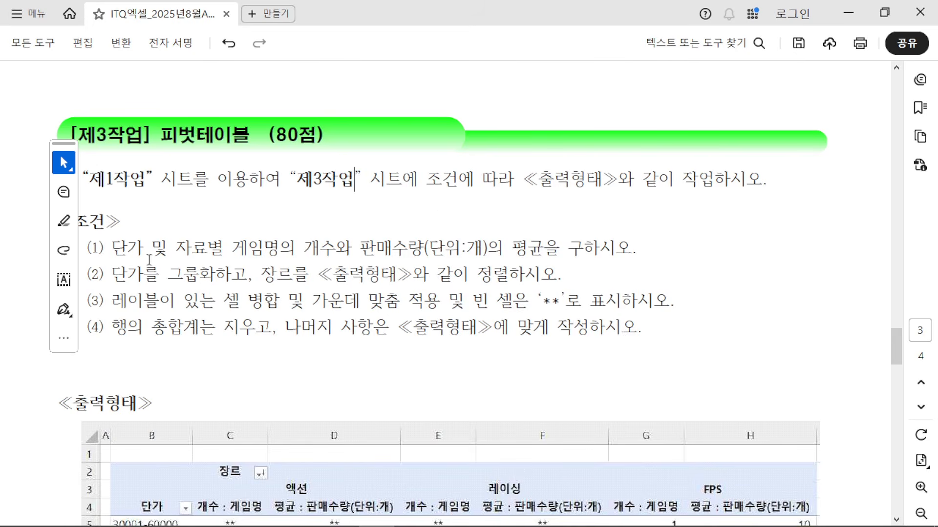
scroll(190, 350, "down", 4)
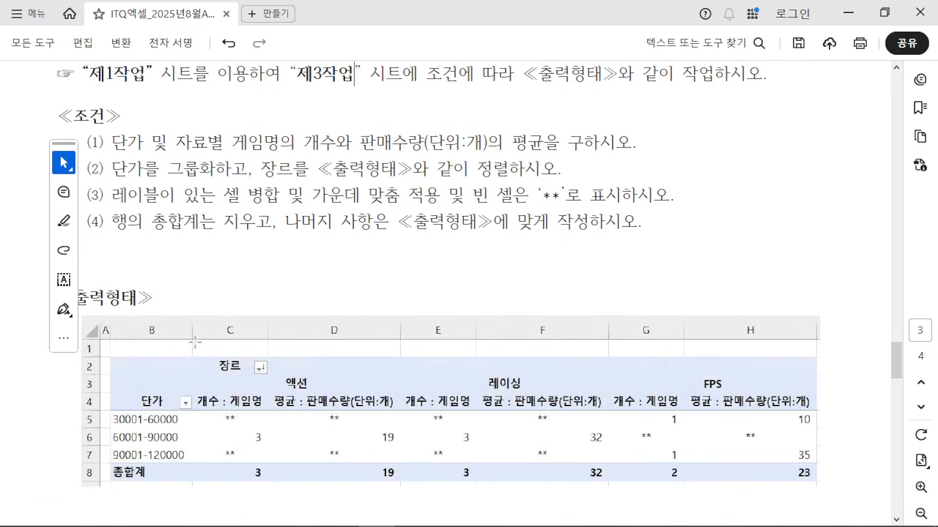
scroll(565, 384, "up", 3)
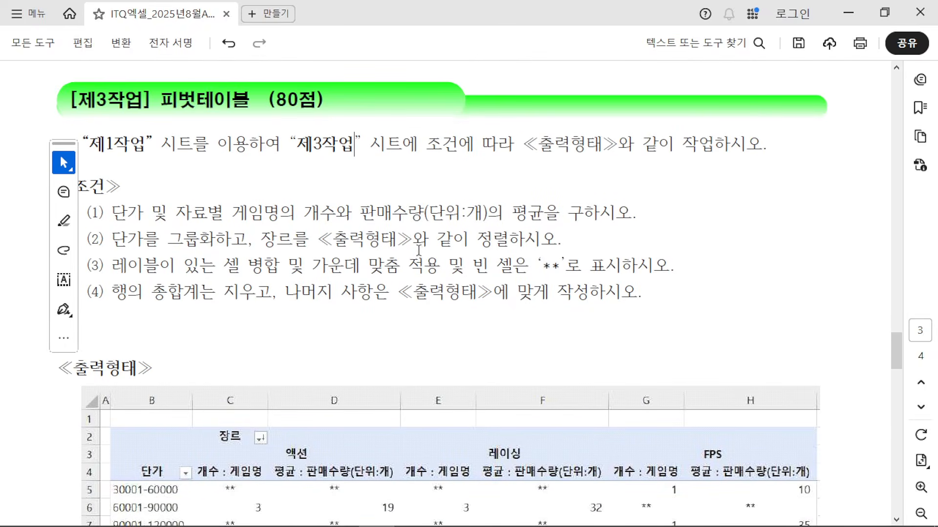
Step: Return to the Excel workbook and switch to the 제1작업 sheet
left_click(884, 12)
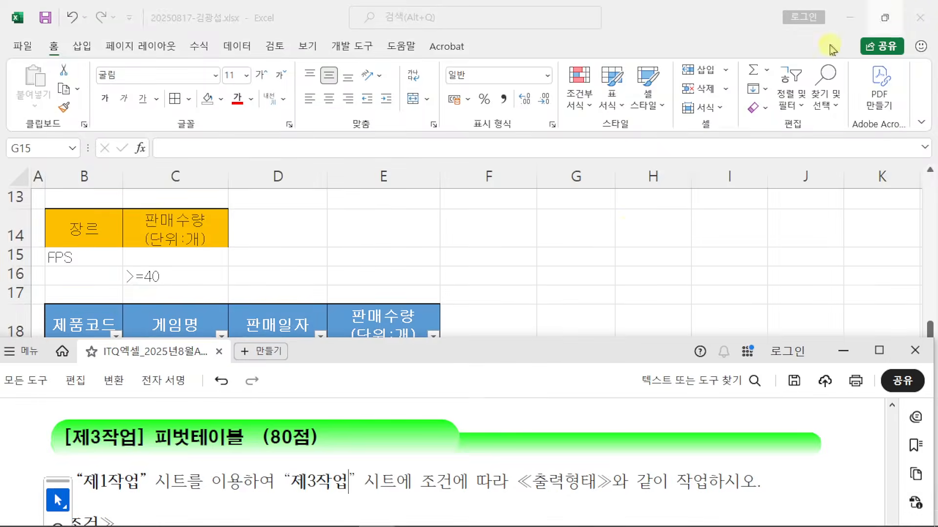
left_click(564, 262)
left_click(110, 498)
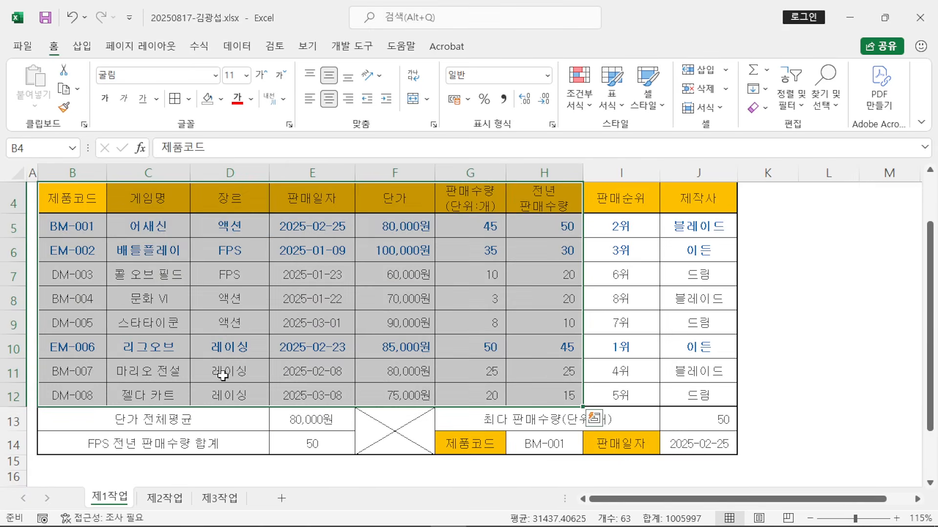
scroll(226, 331, "up", 1)
scroll(64, 288, "down", 1)
Step: Select the game sales data range B4:H12 as the pivot source
mouse_move(34, 182)
left_mouse_down()
mouse_move(231, 288)
mouse_move(523, 415)
mouse_move(579, 408)
left_mouse_up()
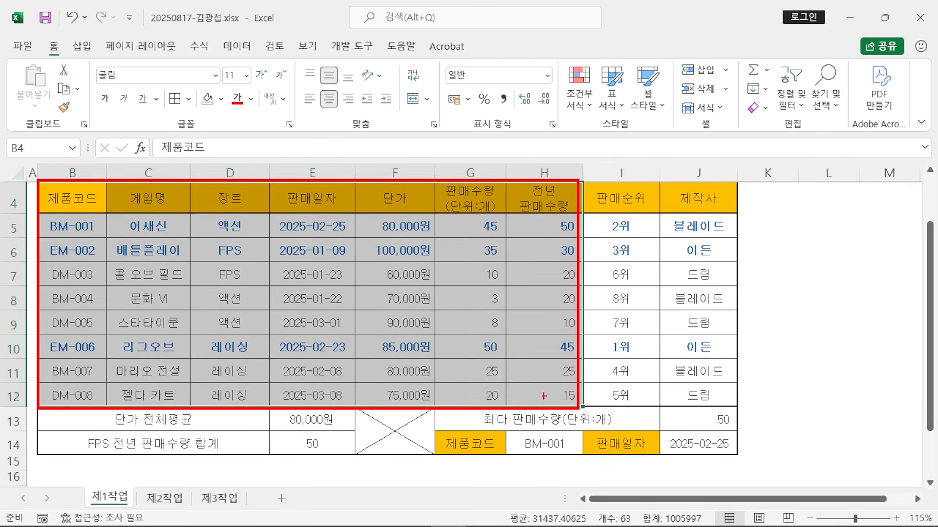
left_click_drag(511, 375, 666, 445)
key("Escape")
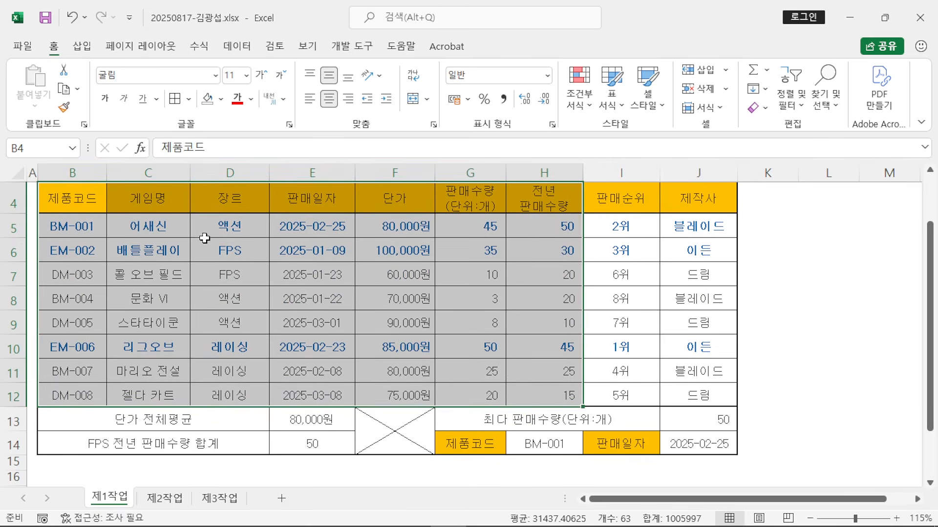
left_click(329, 315)
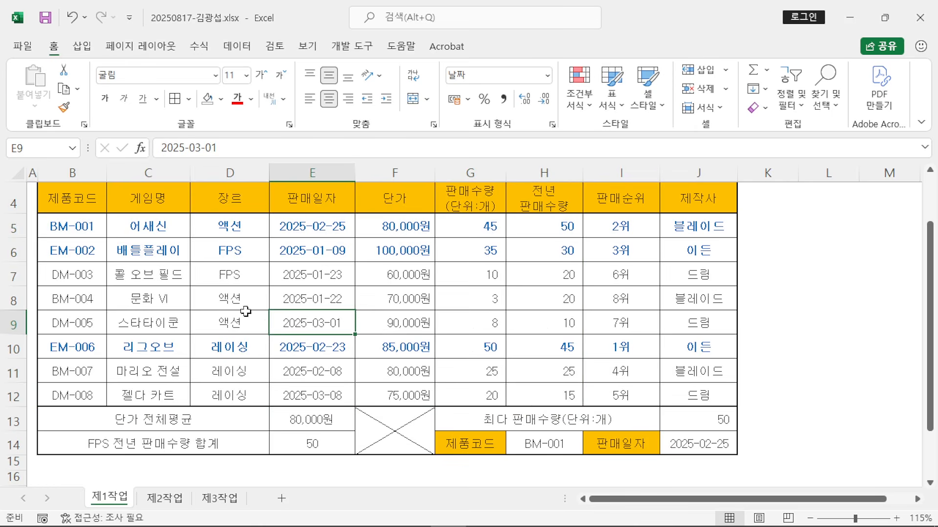
left_click_drag(71, 205, 537, 399)
scroll(215, 278, "up", 1)
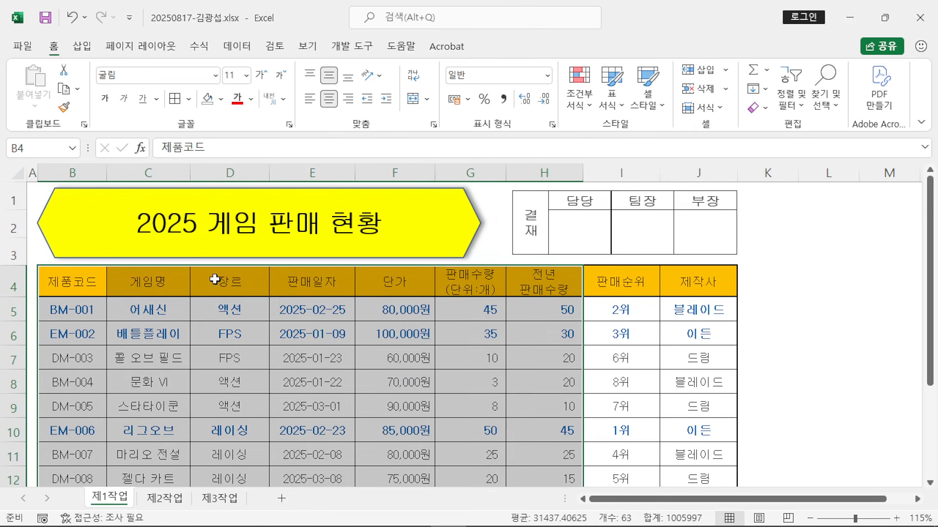
left_click(82, 47)
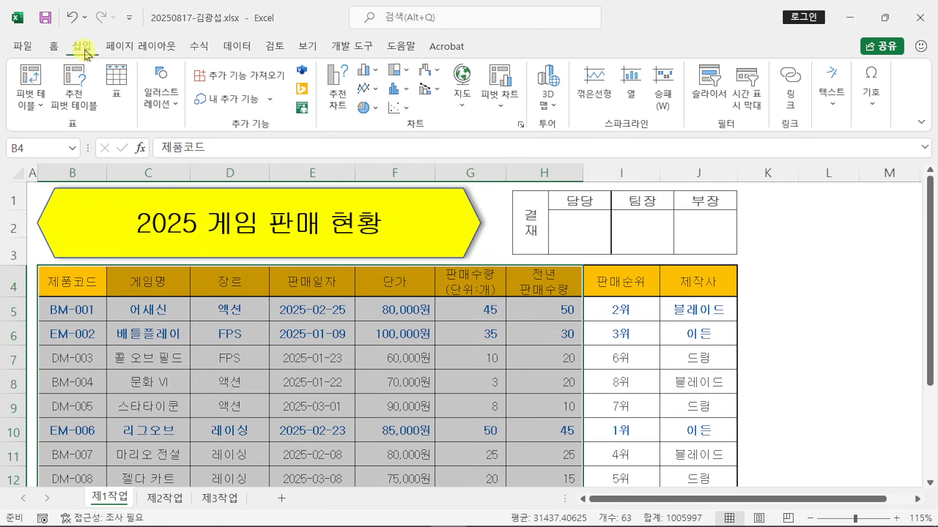
Step: Insert a pivot table from 제1작업!$B$4:$H$12 on the existing sheet 제3작업 at cell B2
left_click(35, 78)
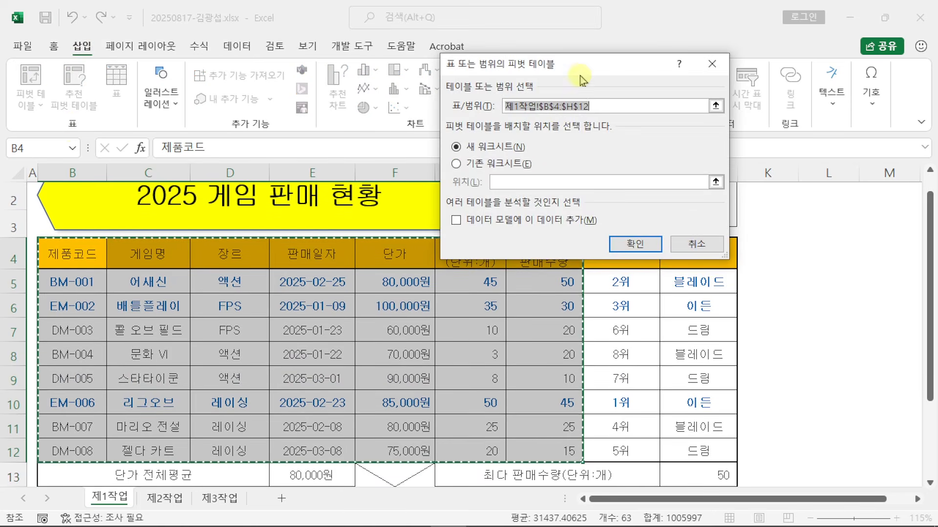
left_click_drag(590, 71, 583, 171)
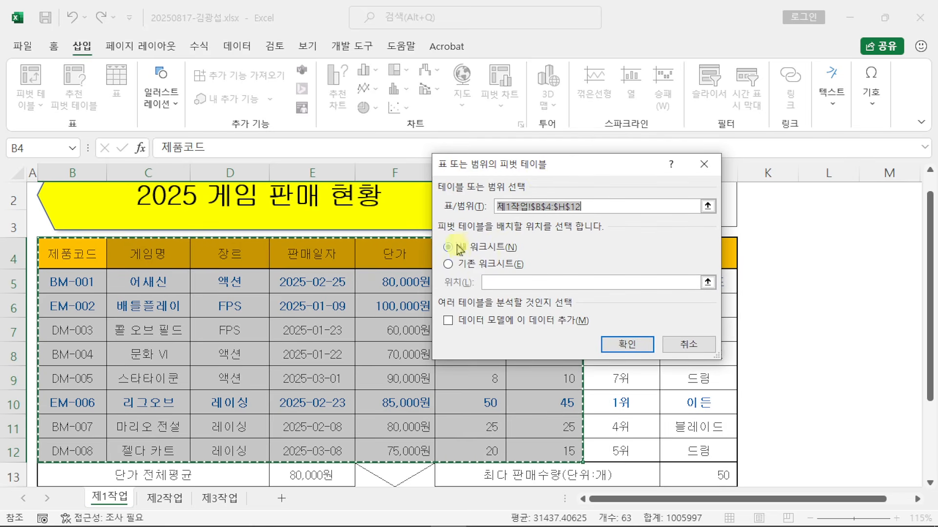
left_click(451, 265)
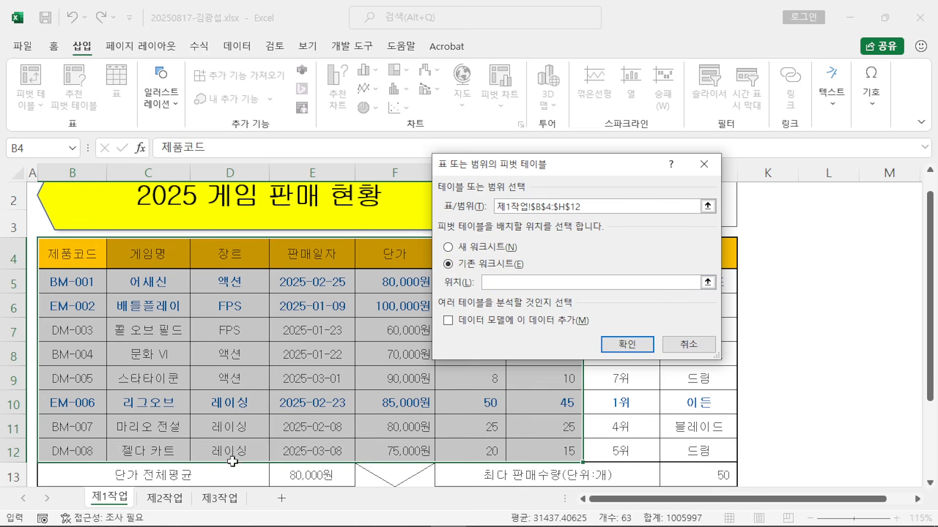
left_click(221, 498)
left_click(51, 202)
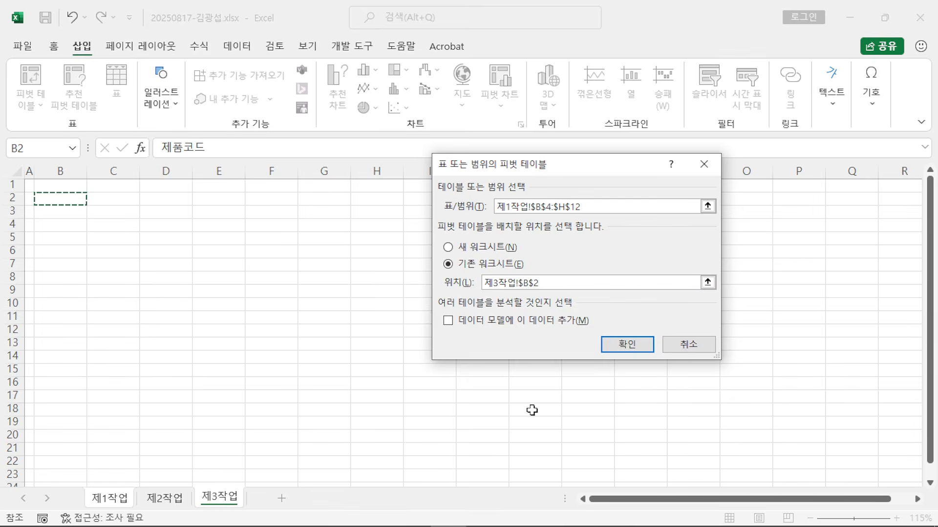
left_click(629, 344)
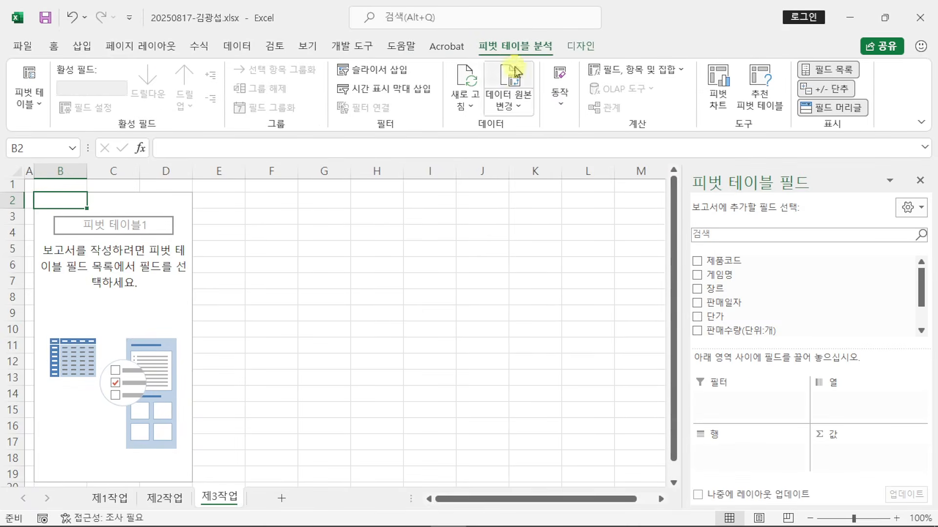
Step: Collapse the ribbon and restore Excel to share the screen with the task sheet
double_click(513, 44)
left_click(884, 17)
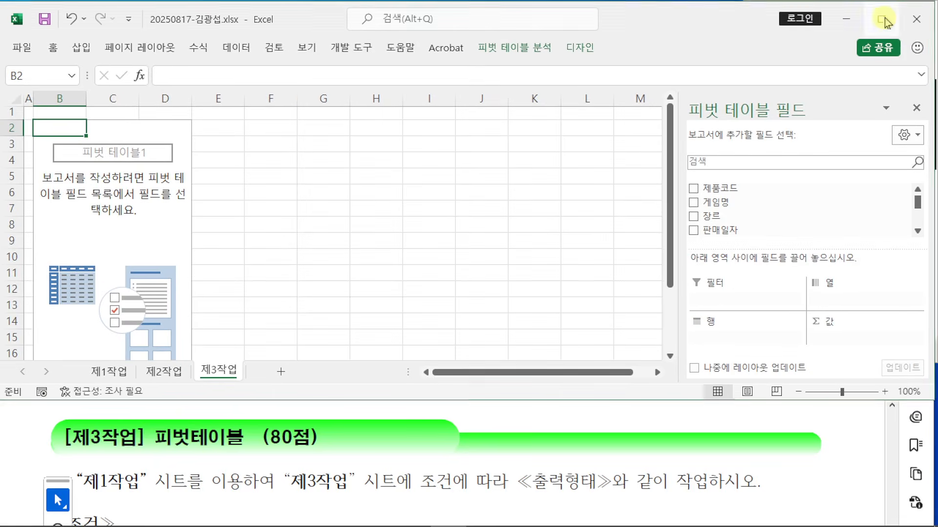
scroll(450, 467, "down", 6)
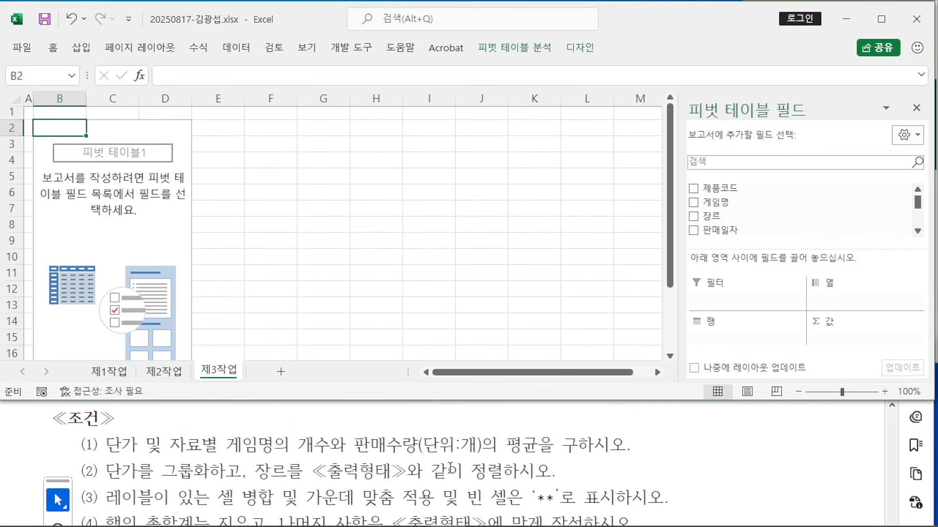
scroll(450, 465, "up", 5)
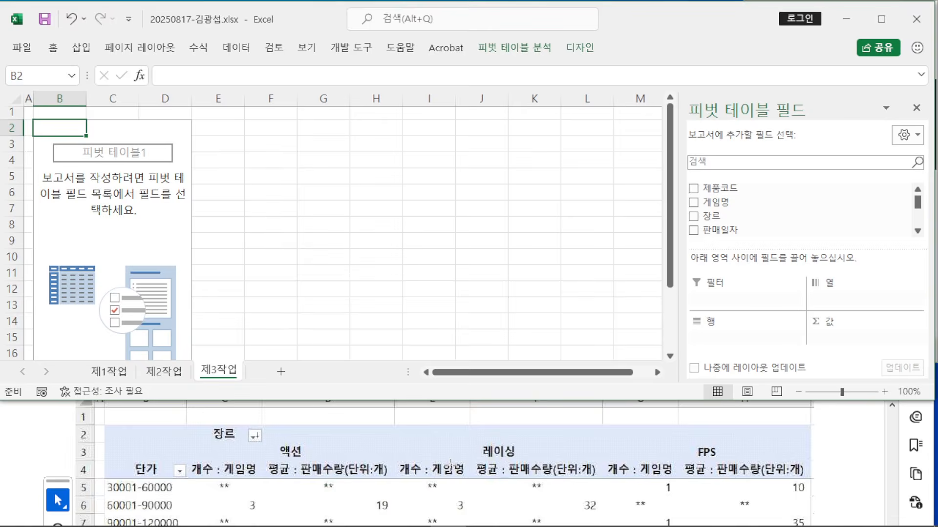
scroll(451, 465, "up", 3)
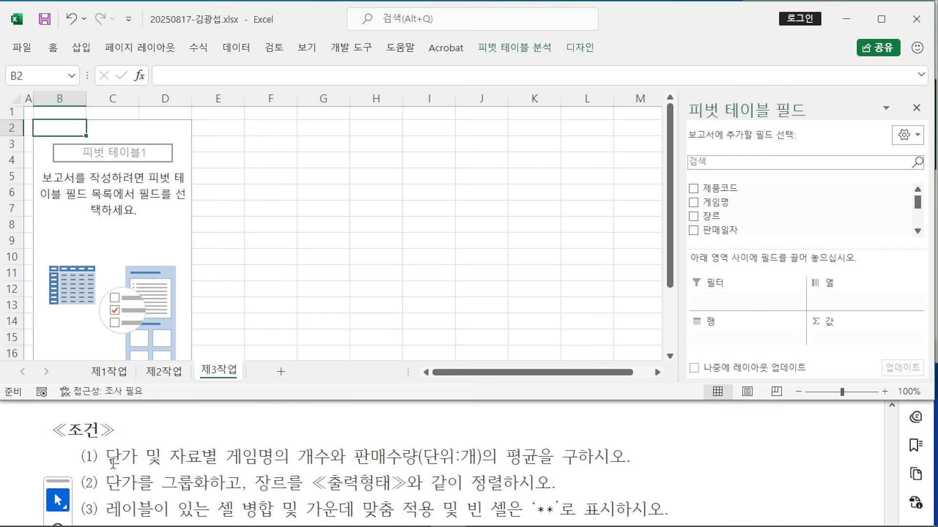
Step: Mark 단가 as the row field and 자료별 in condition (1) of the task sheet
left_click_drag(106, 452, 136, 452)
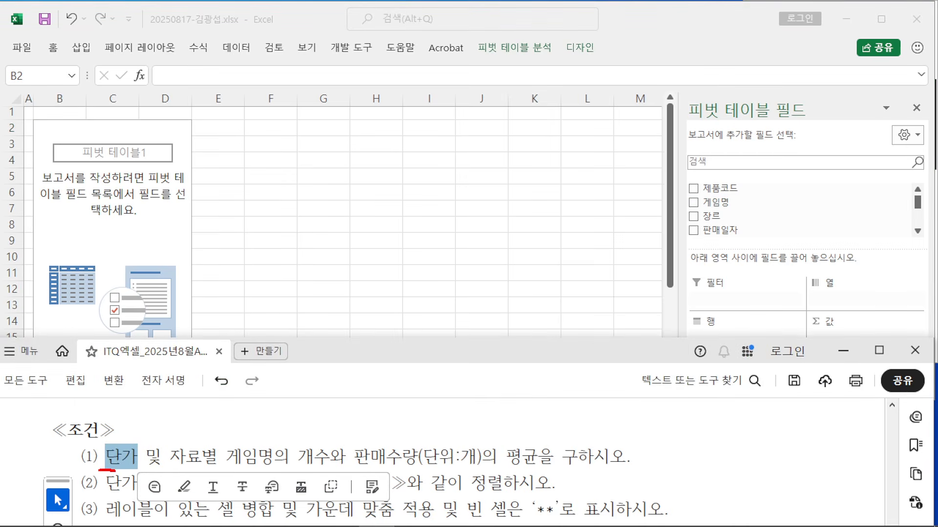
left_click_drag(153, 471, 190, 468)
left_click_drag(115, 443, 120, 408)
mouse_move(126, 366)
left_mouse_down()
mouse_move(124, 388)
mouse_move(146, 378)
mouse_move(147, 399)
left_mouse_up()
left_click_drag(200, 445, 201, 396)
mouse_move(213, 371)
left_mouse_down()
mouse_move(206, 385)
mouse_move(226, 413)
left_mouse_up()
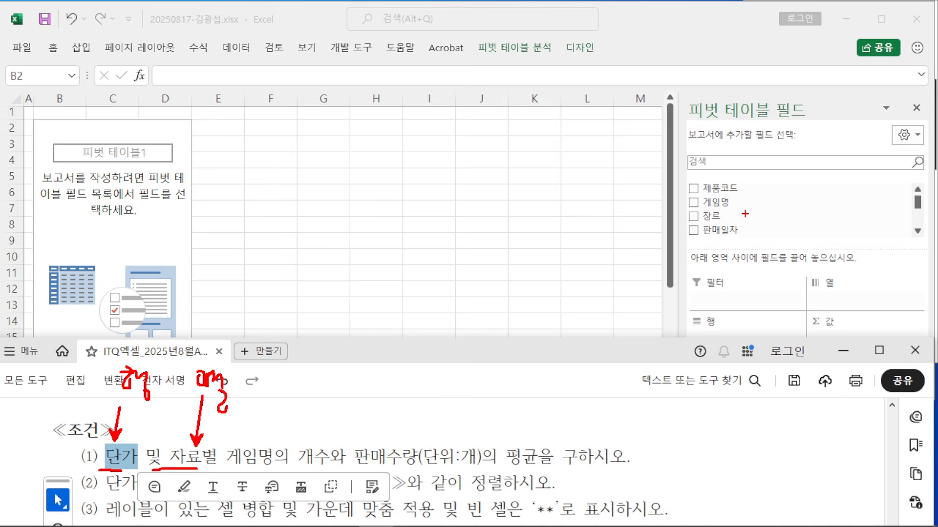
Step: Clear the annotations and scroll the PivotTable Fields list in Excel
key("Escape")
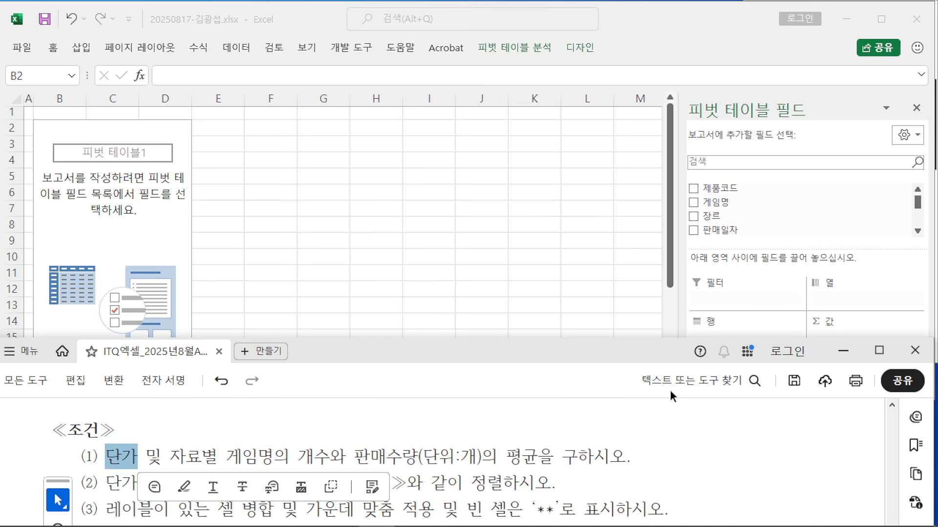
left_click(917, 193)
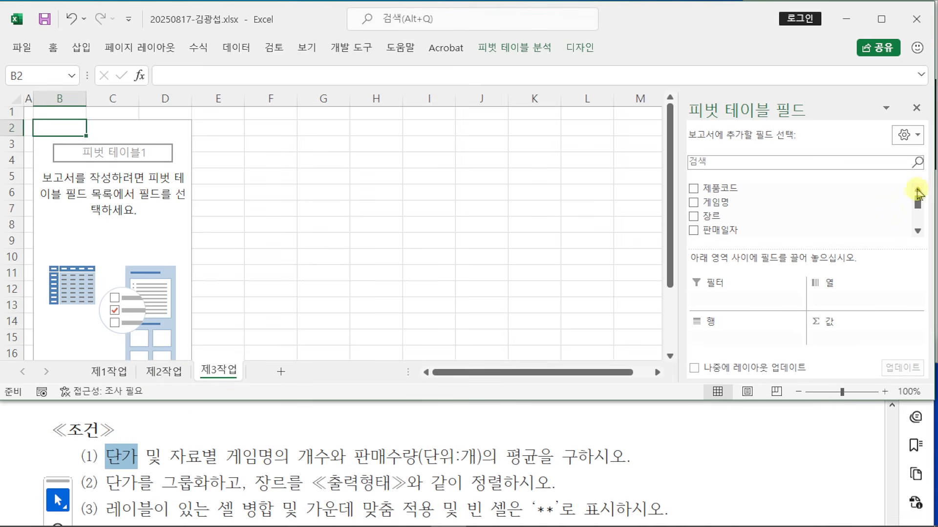
left_click(917, 231)
left_click(917, 231)
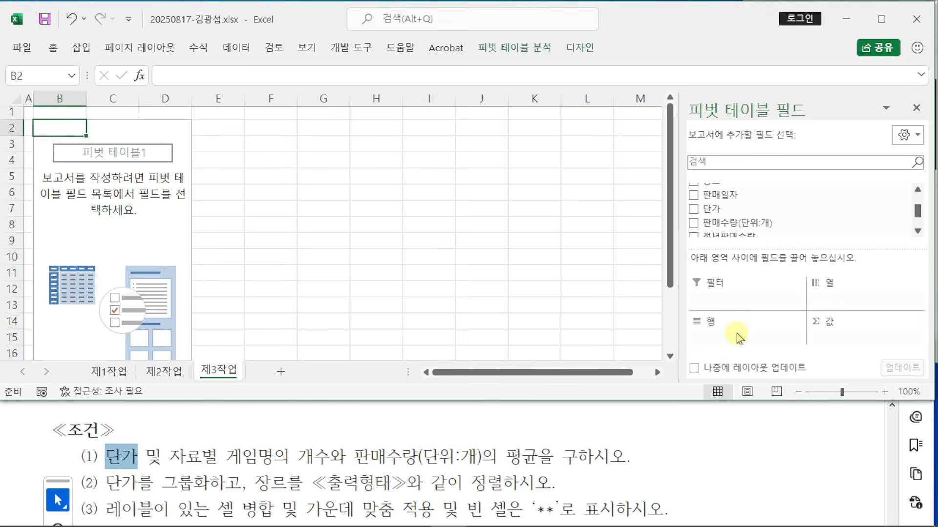
Step: Put 단가 in the Rows area, listing 60,000원 to 100,000원 with a 총합계 row
left_click_drag(721, 210, 718, 342)
left_click_drag(665, 401, 665, 431)
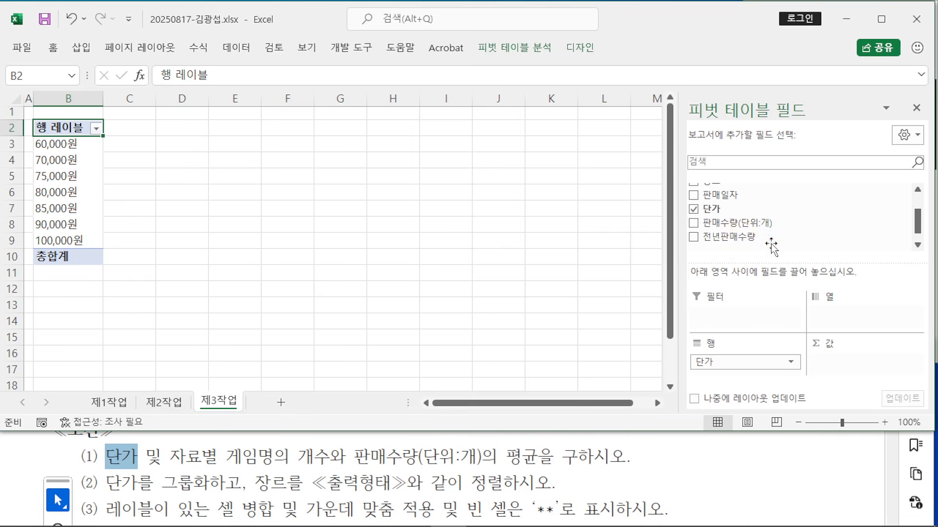
scroll(773, 244, "up", 2)
scroll(773, 223, "down", 3)
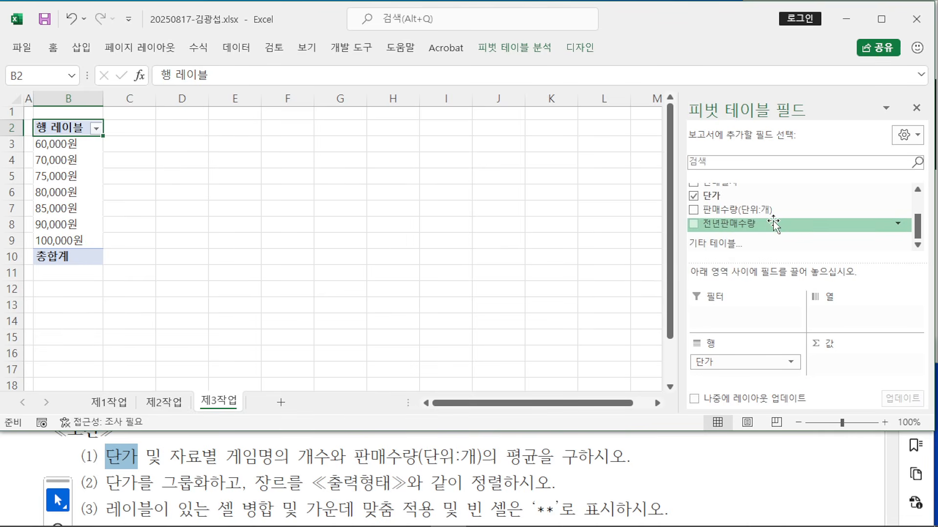
scroll(773, 224, "up", 2)
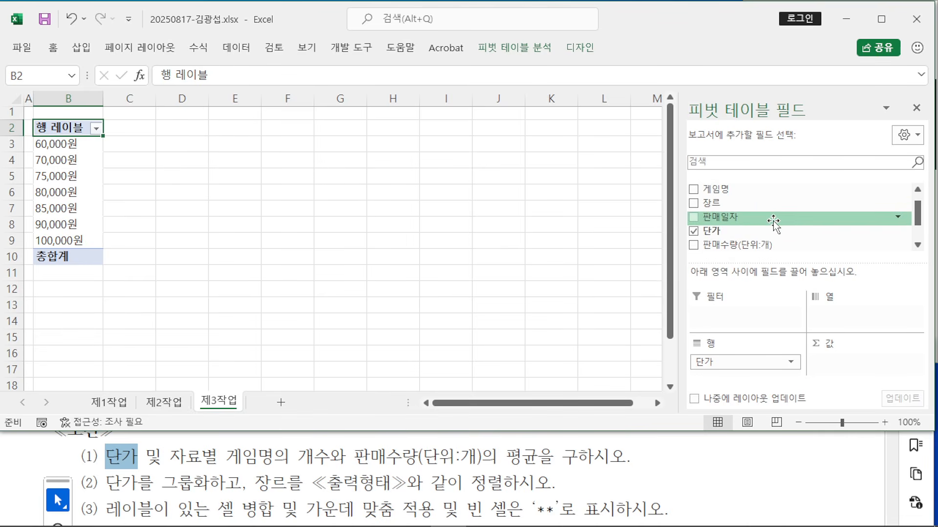
scroll(773, 222, "up", 1)
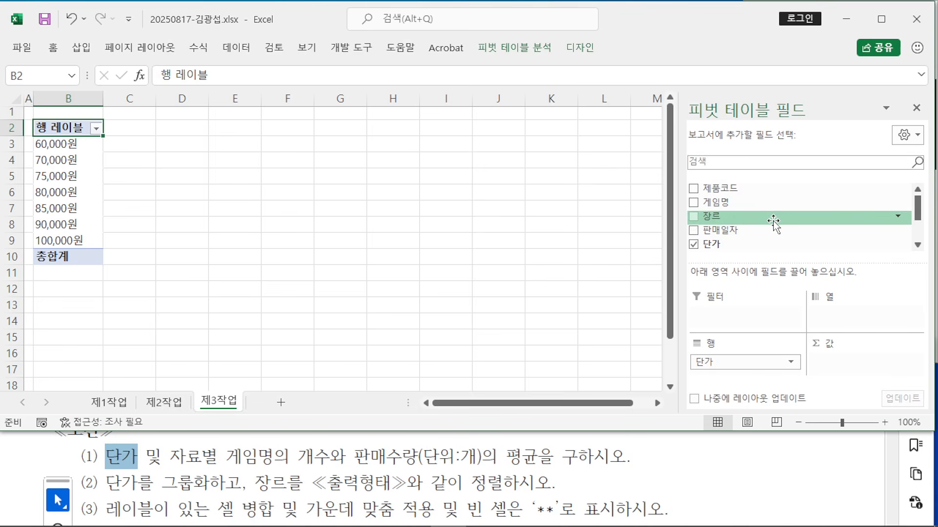
scroll(773, 222, "down", 3)
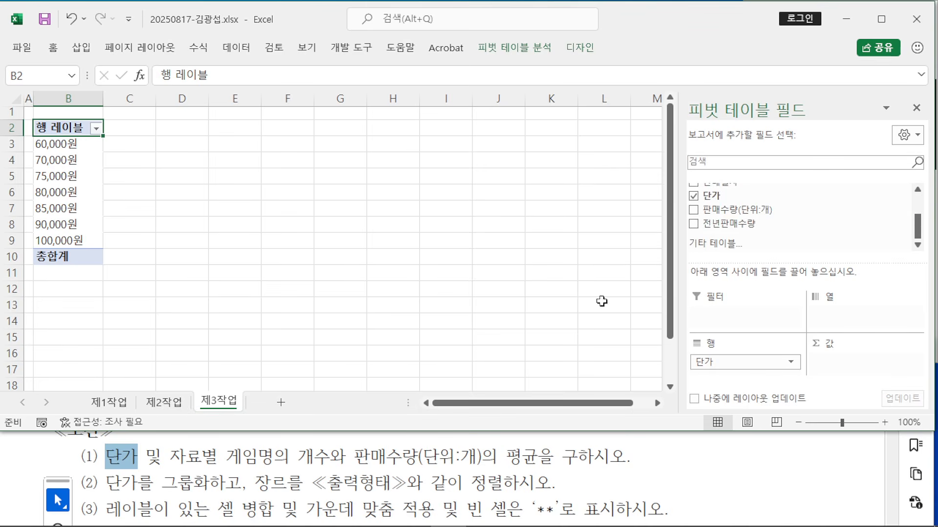
left_click(375, 521)
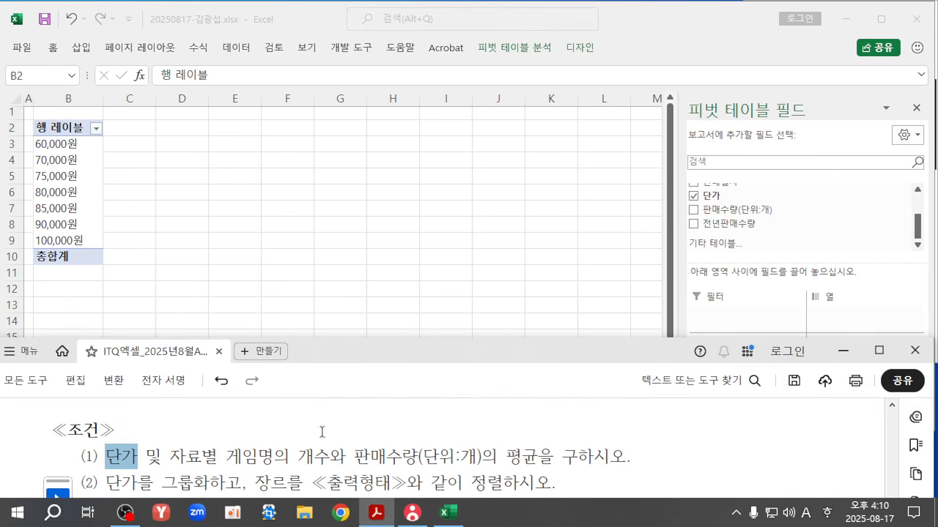
Step: Check 자료 in condition (1), then add 장르 as the pivot's column field
left_click(874, 344)
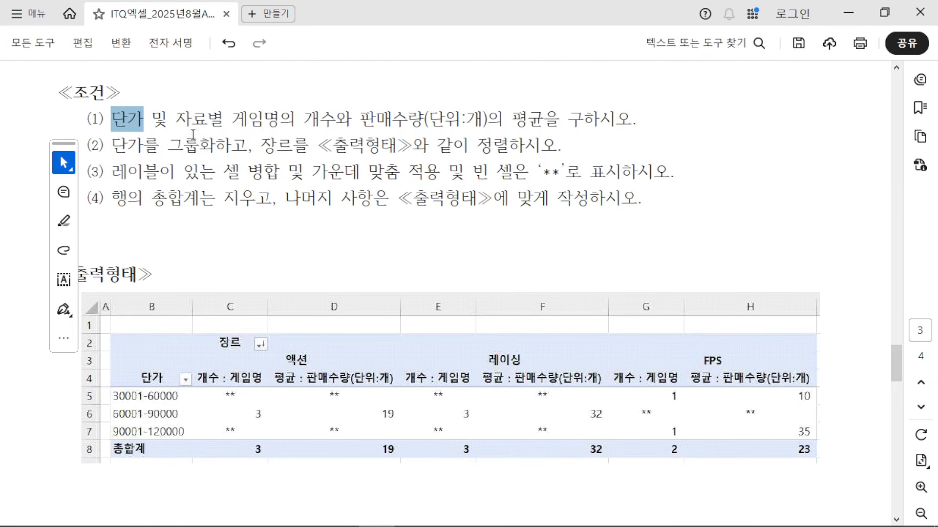
left_click_drag(174, 119, 204, 123)
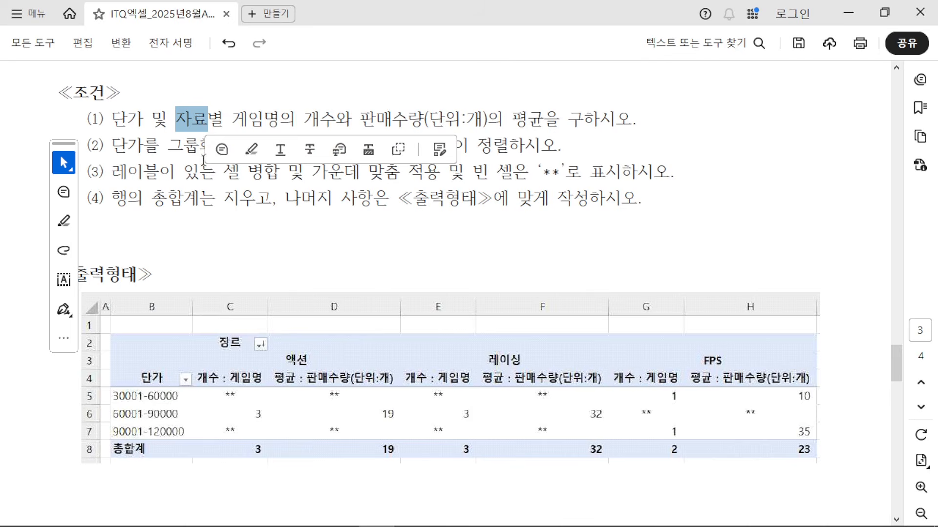
left_click_drag(181, 86, 196, 104)
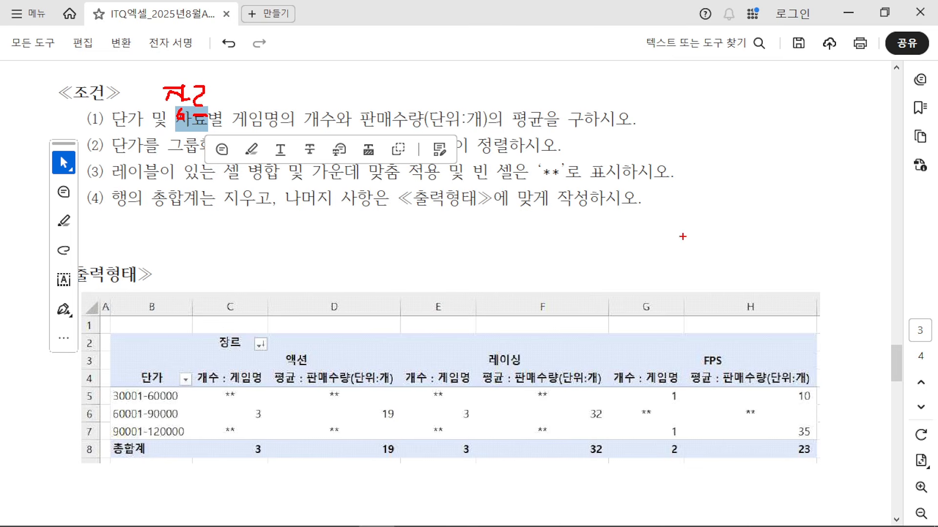
left_click(848, 12)
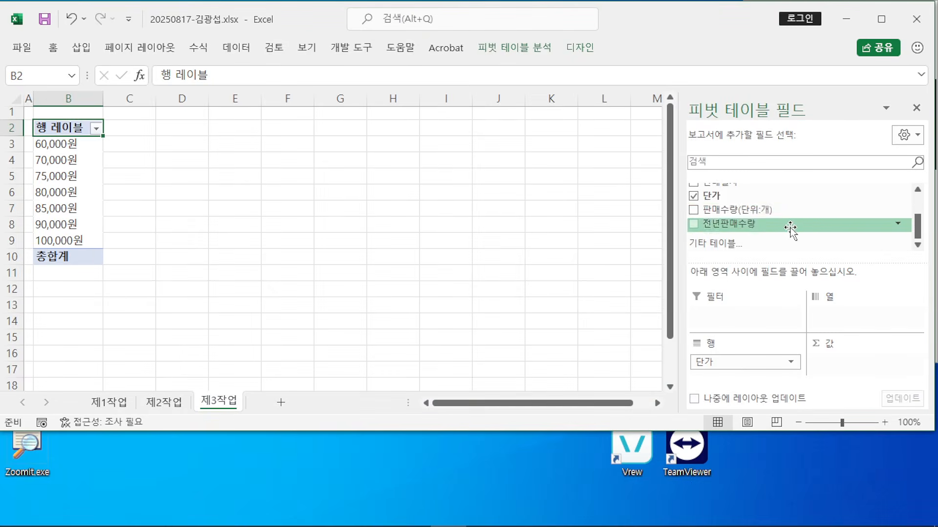
scroll(790, 228, "up", 3)
left_click_drag(737, 201, 848, 317)
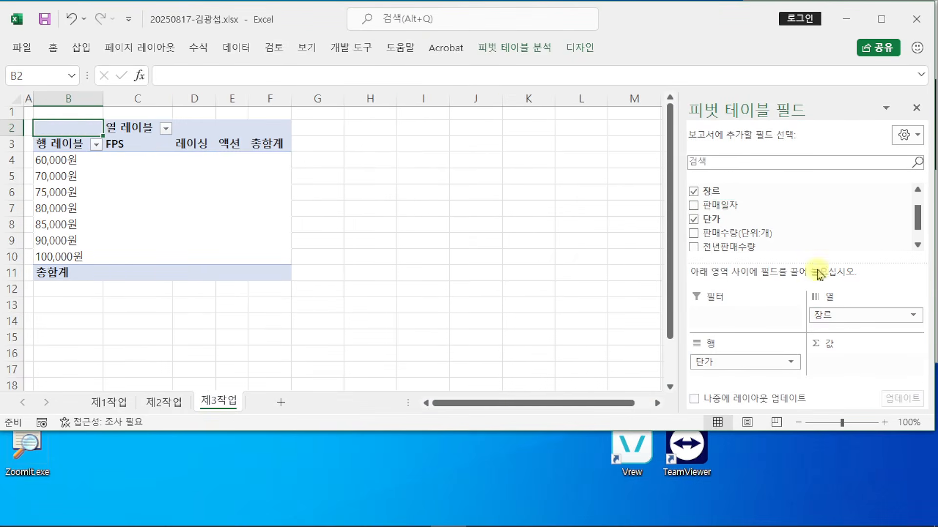
Step: Add 개수 : 게임명 and 합계 : 판매수량(단위:개) to the pivot's Values area
mouse_move(337, 520)
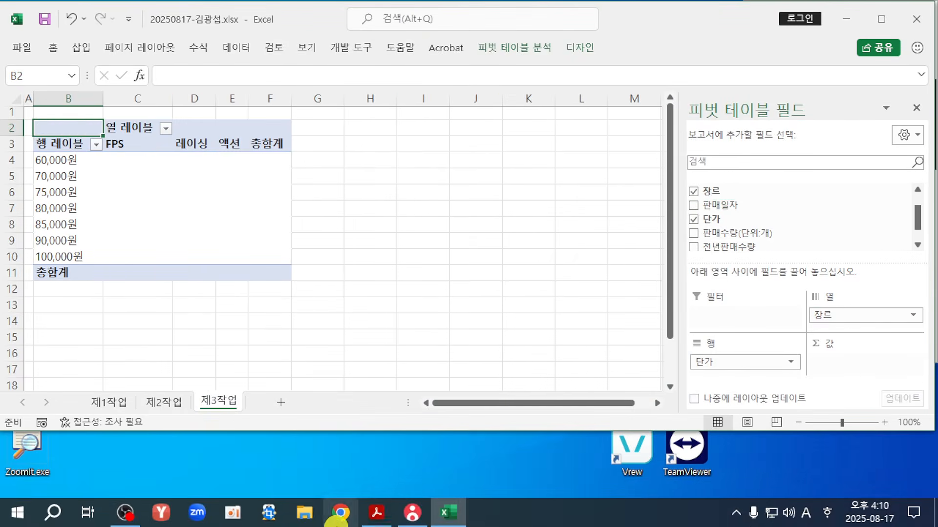
left_click(372, 518)
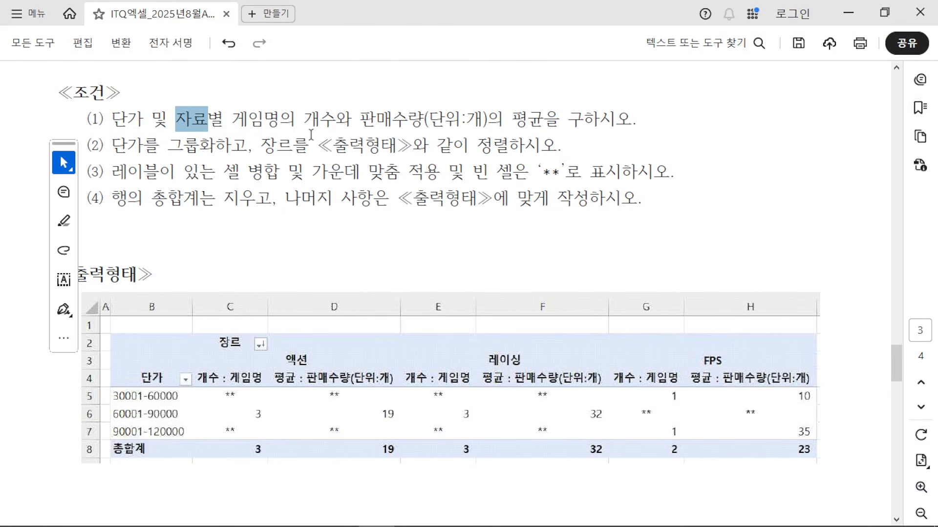
left_click(884, 12)
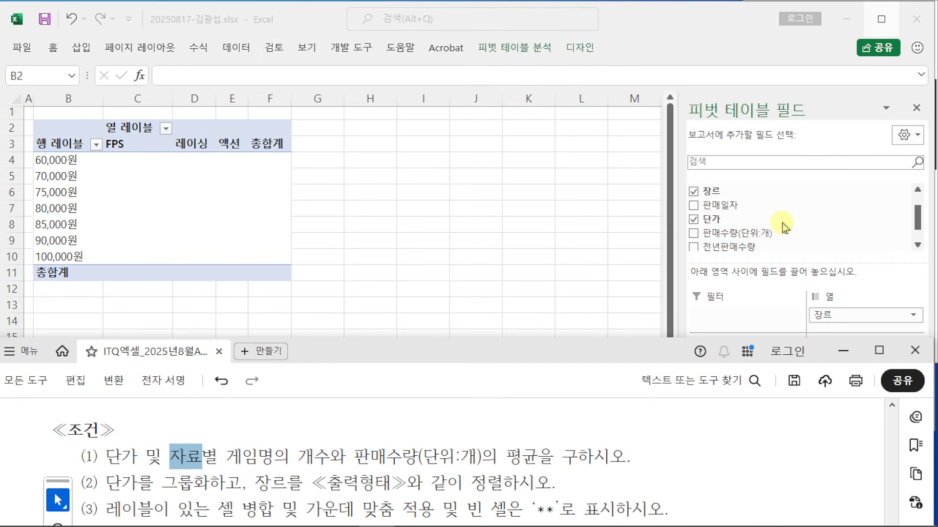
scroll(785, 227, "up", 3)
left_click(746, 205)
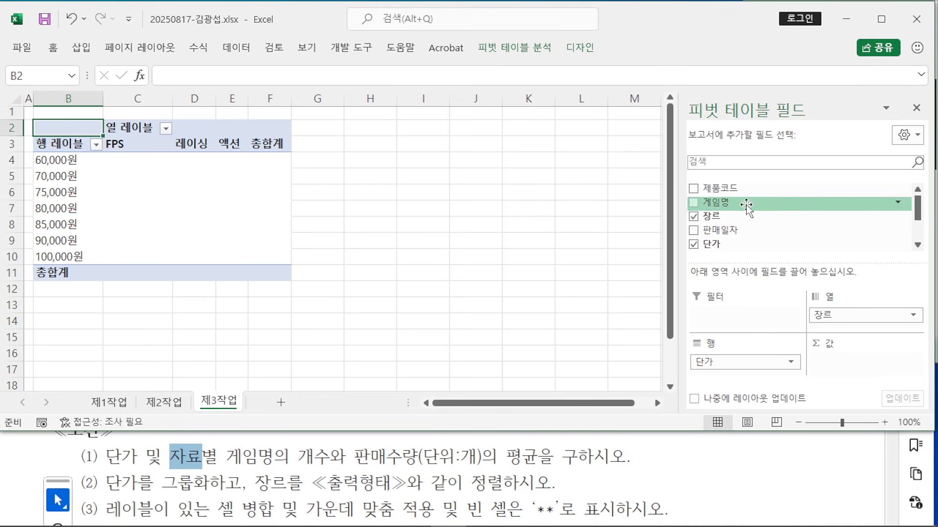
left_click_drag(748, 205, 844, 361)
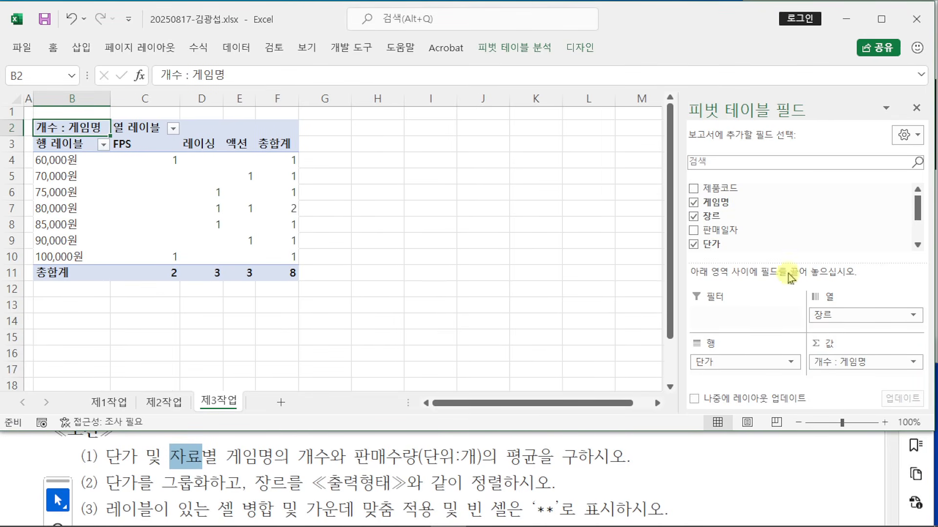
scroll(768, 221, "down", 1)
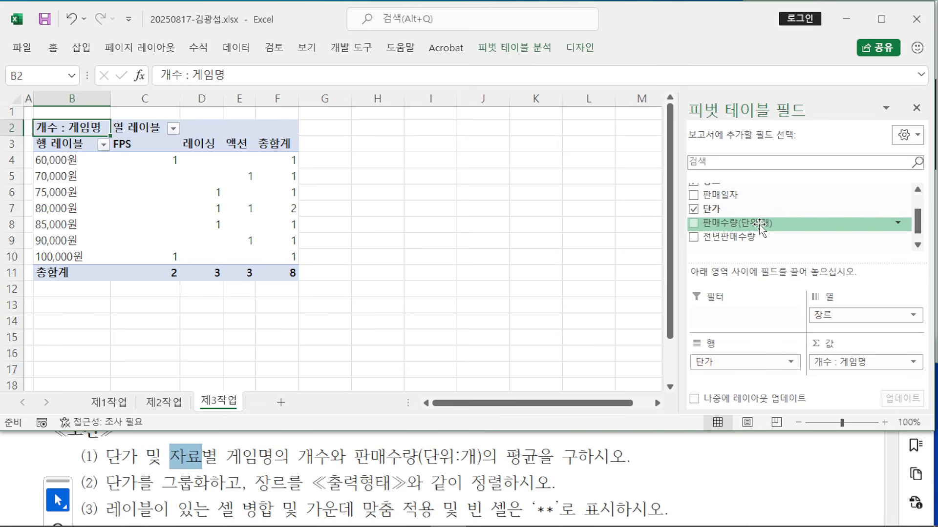
left_click_drag(761, 227, 847, 375)
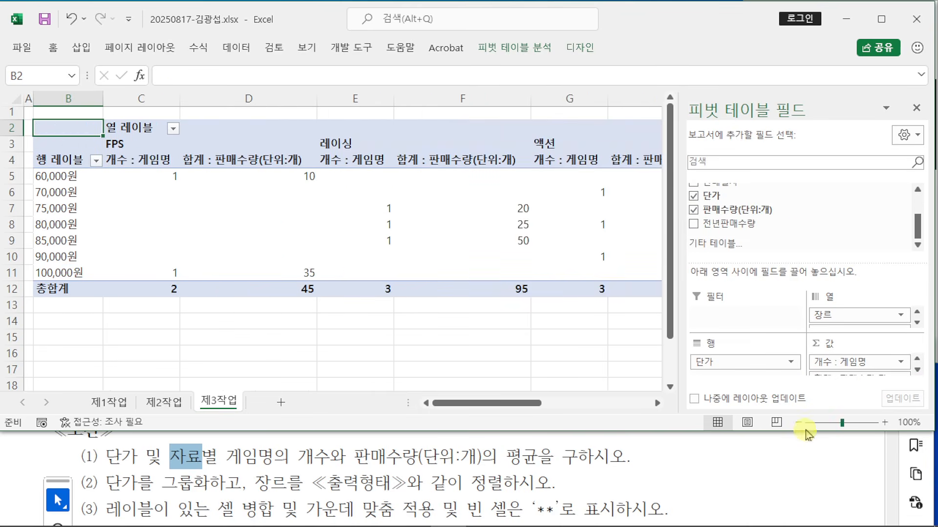
left_click_drag(799, 433, 840, 456)
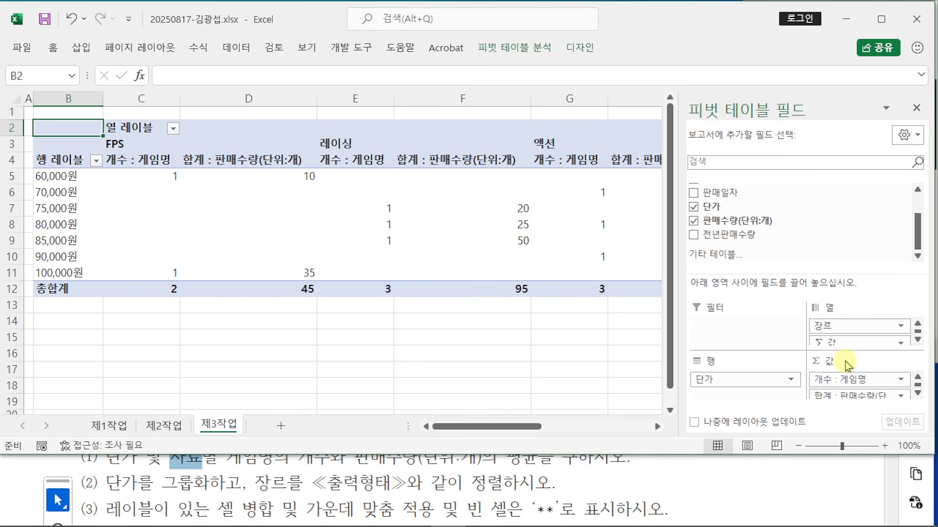
left_click_drag(787, 455, 808, 479)
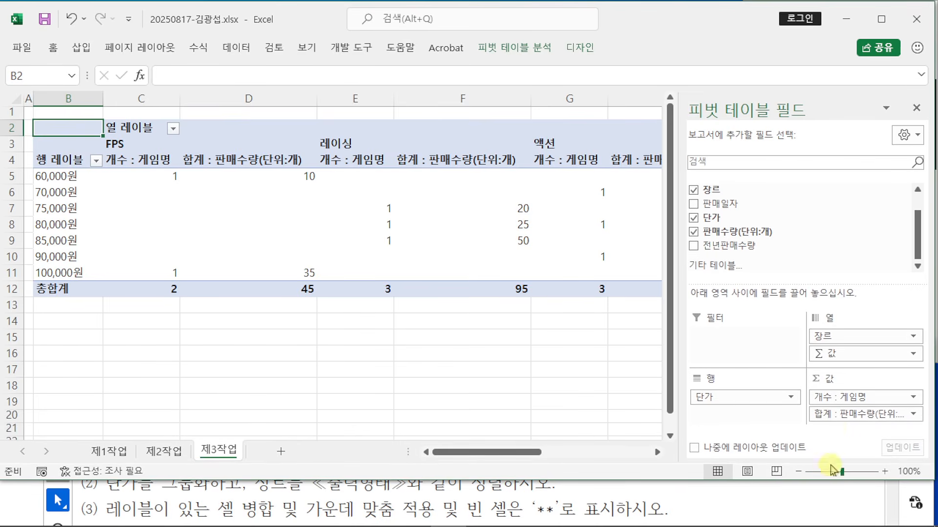
Step: Switch the 판매수량 value field to summarize by 평균, comparing against the sample header
left_click(838, 419)
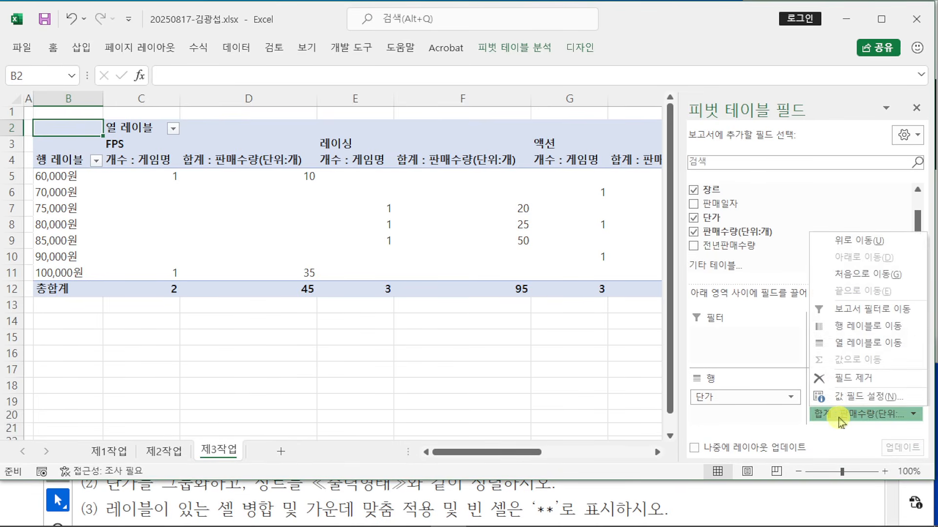
left_click(844, 396)
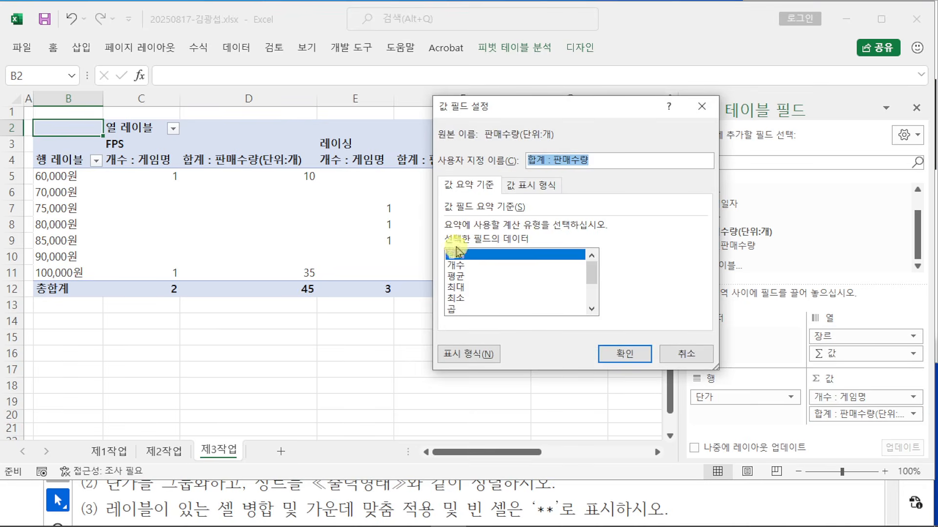
left_click(455, 276)
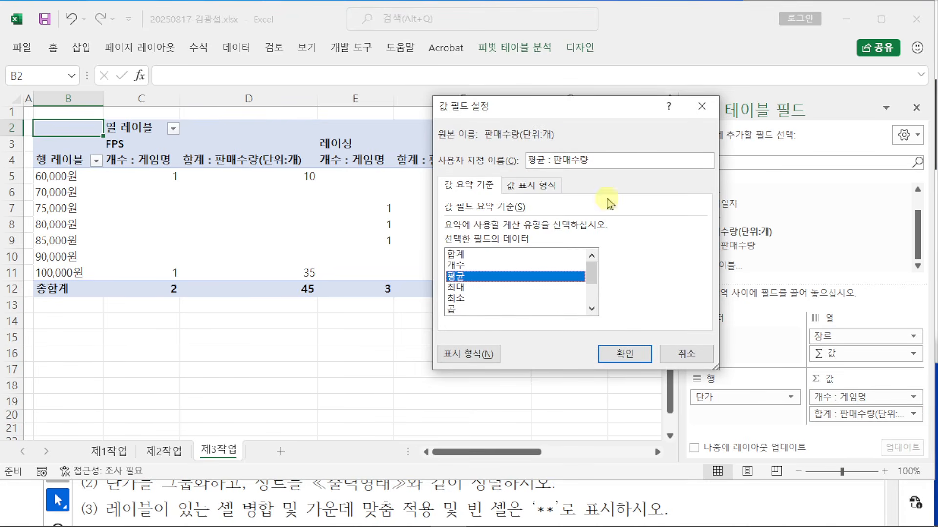
left_click(525, 485)
scroll(527, 462, "down", 5)
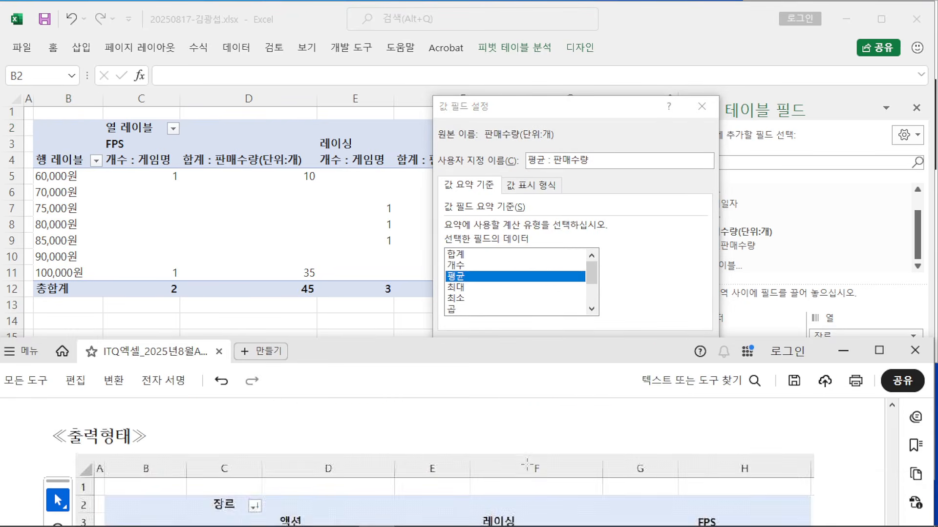
scroll(528, 459, "down", 1)
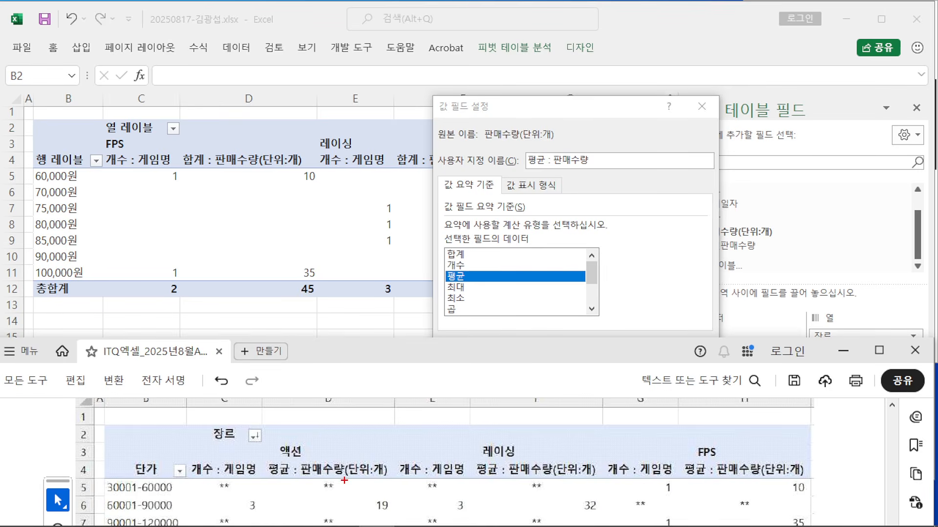
left_click_drag(344, 480, 393, 485)
mouse_move(592, 166)
left_mouse_down()
mouse_move(404, 368)
mouse_move(368, 458)
left_mouse_up()
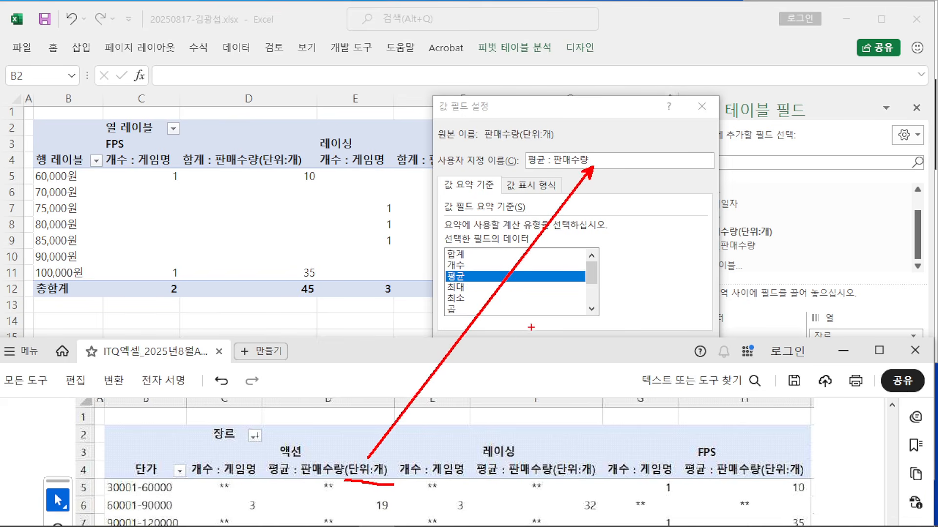
key("Escape")
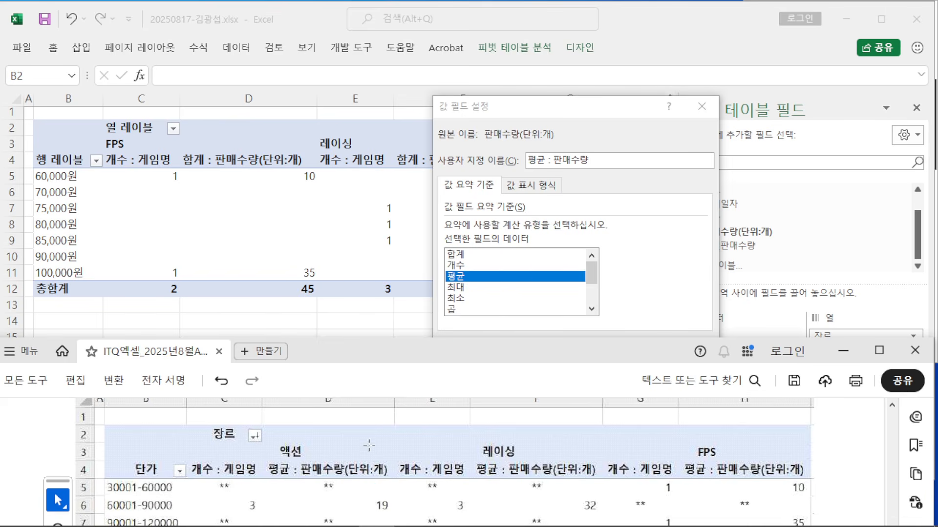
Step: Rename the value field to 평균 : 판매수량(단위:개) and confirm
left_click(601, 163)
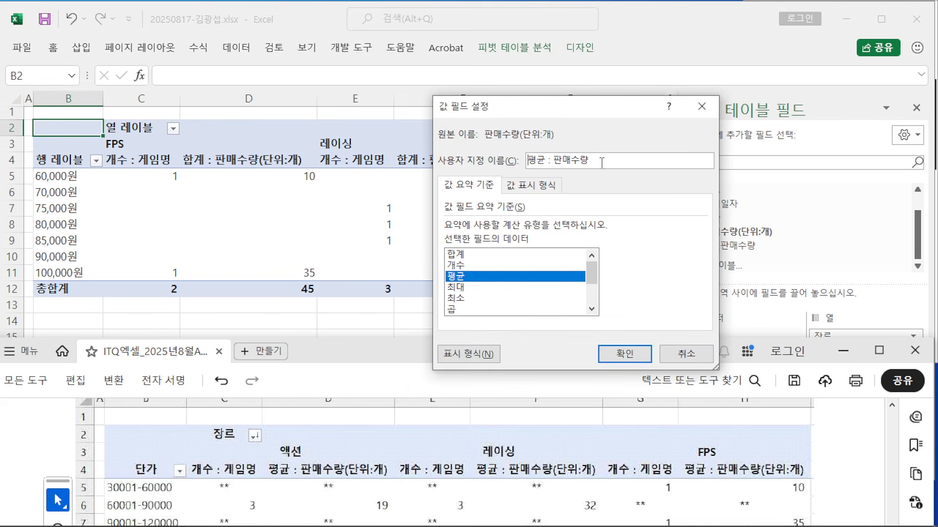
type("(")
key("BackSpace")
type("(EKS")
key("BackSpace")
key("BackSpace")
key("BackSpace")
type("단위:개")
left_click_drag(588, 163, 638, 162)
left_click(637, 161)
left_click(641, 360)
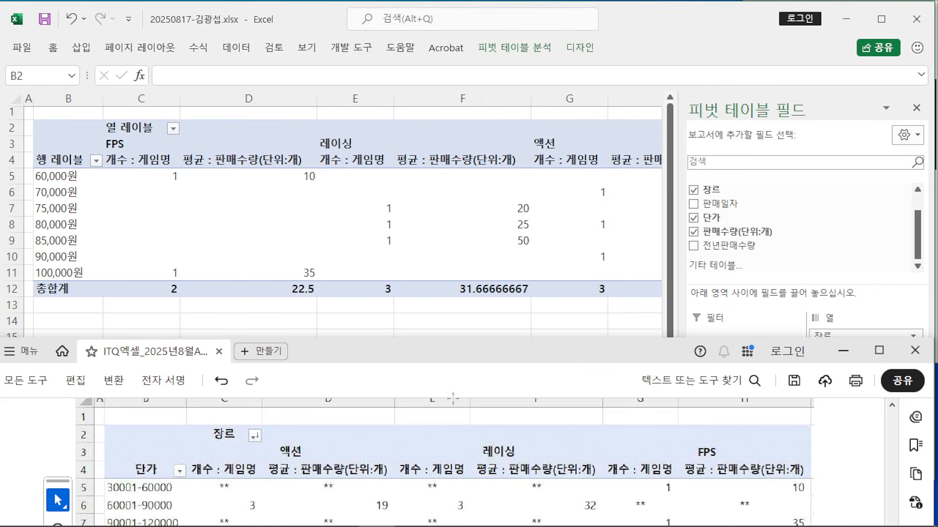
scroll(463, 451, "up", 5)
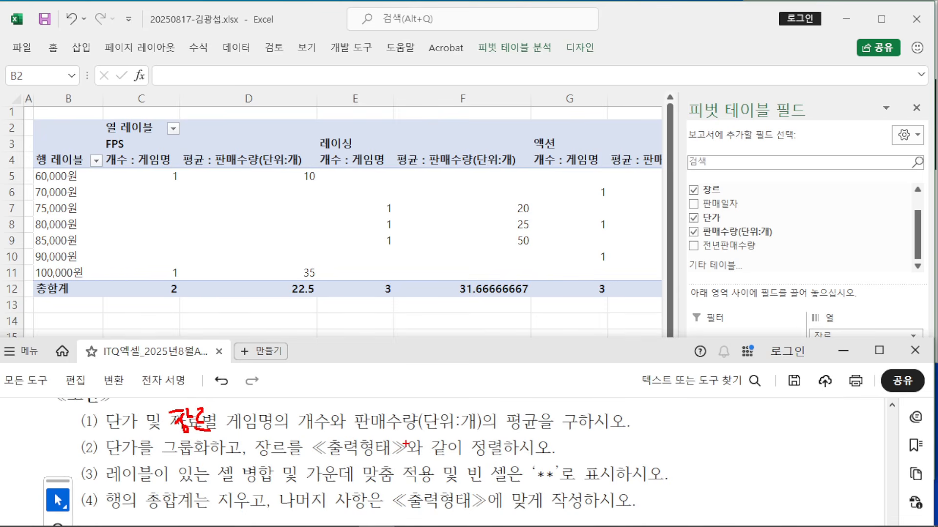
scroll(210, 412, "down", 15)
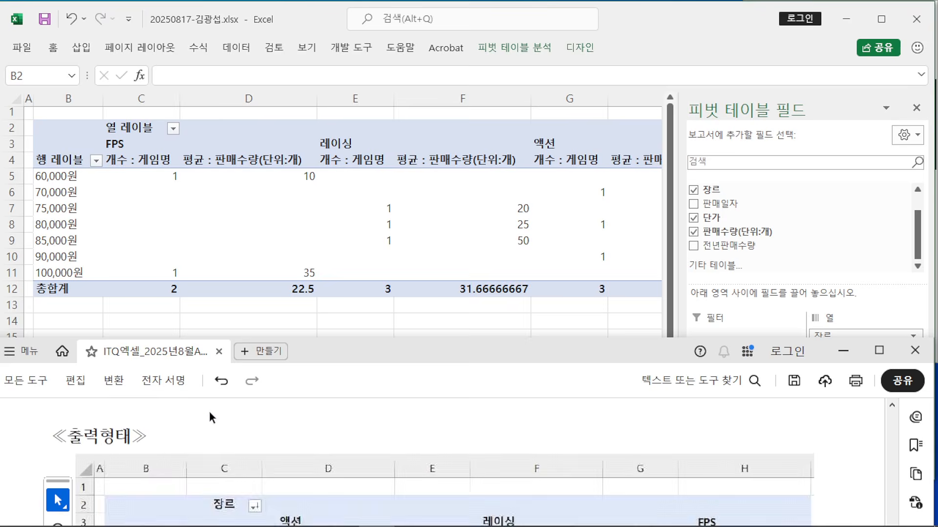
scroll(210, 412, "up", 5)
left_click_drag(325, 351, 328, 306)
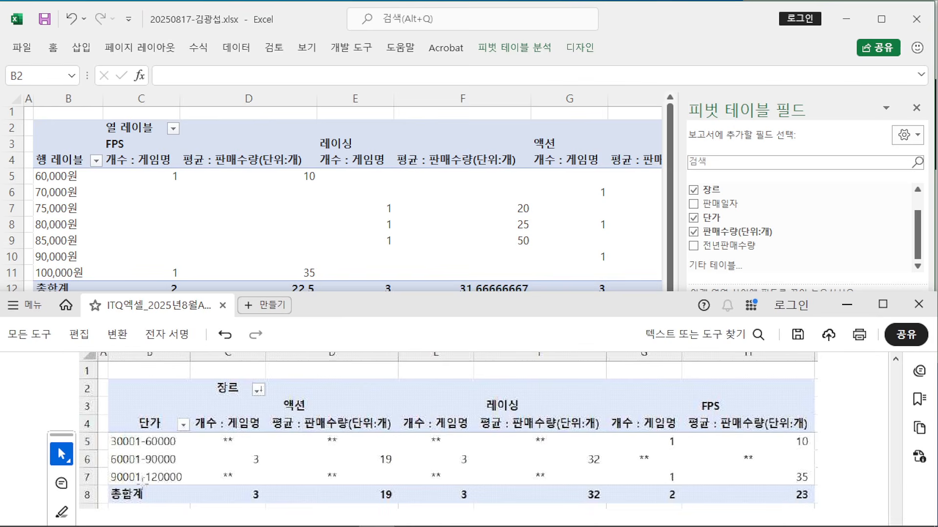
mouse_move(105, 430)
left_mouse_down()
mouse_move(105, 448)
mouse_move(140, 448)
mouse_move(81, 426)
left_mouse_up()
left_click_drag(304, 208, 284, 223)
left_click_drag(298, 215, 318, 234)
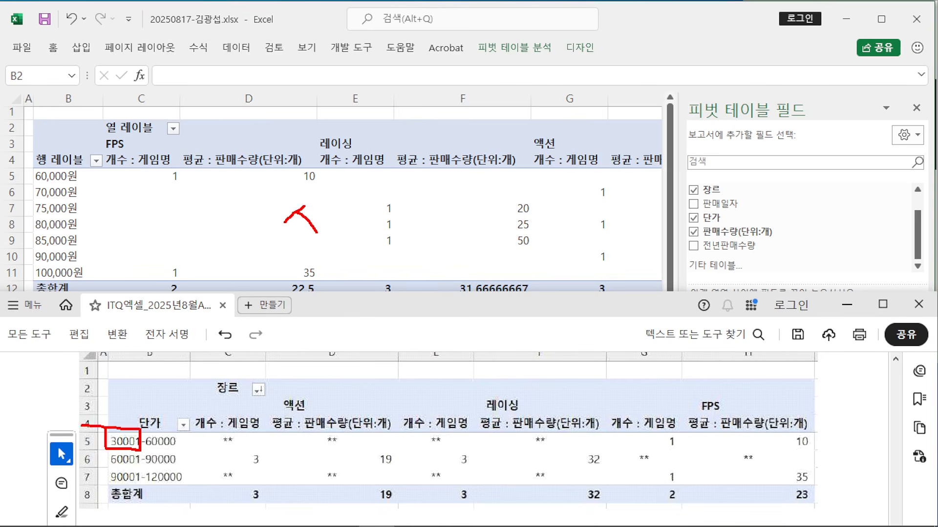
mouse_move(321, 199)
left_mouse_down()
mouse_move(320, 248)
mouse_move(342, 200)
left_mouse_up()
mouse_move(342, 200)
left_mouse_down()
mouse_move(335, 218)
mouse_move(360, 244)
left_mouse_up()
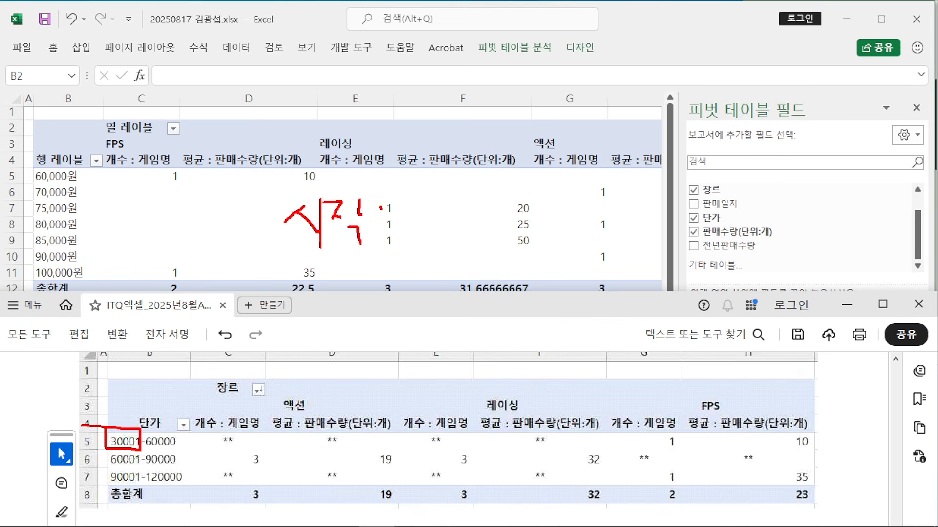
left_click_drag(421, 218, 415, 238)
mouse_move(432, 224)
left_mouse_down()
mouse_move(439, 231)
mouse_move(459, 219)
mouse_move(473, 229)
left_mouse_up()
left_click_drag(490, 209, 493, 242)
left_click_drag(303, 278, 340, 289)
mouse_move(315, 292)
left_mouse_down()
mouse_move(341, 292)
mouse_move(328, 304)
left_mouse_up()
mouse_move(328, 304)
left_mouse_down()
mouse_move(329, 319)
mouse_move(339, 312)
left_mouse_up()
left_click_drag(328, 320, 343, 321)
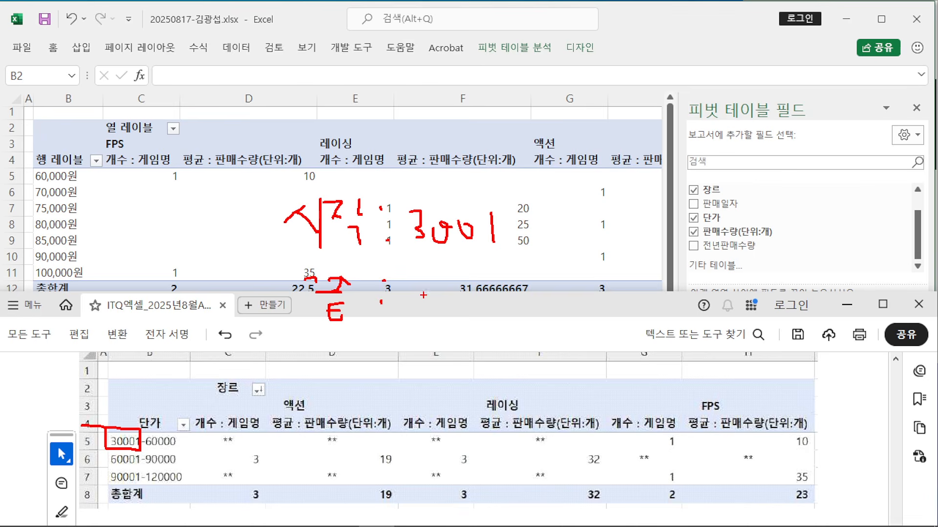
left_click_drag(424, 269, 424, 293)
mouse_move(440, 275)
left_mouse_down()
mouse_move(449, 286)
mouse_move(485, 268)
left_mouse_up()
left_click_drag(498, 261, 510, 267)
mouse_move(520, 266)
left_mouse_down()
mouse_move(522, 281)
mouse_move(530, 266)
left_mouse_up()
left_click_drag(537, 268, 549, 271)
mouse_move(303, 345)
left_mouse_down()
mouse_move(308, 364)
mouse_move(316, 359)
left_mouse_up()
left_click_drag(307, 370, 337, 376)
mouse_move(337, 350)
left_mouse_down()
mouse_move(352, 361)
mouse_move(348, 373)
left_mouse_up()
left_click_drag(365, 342, 366, 400)
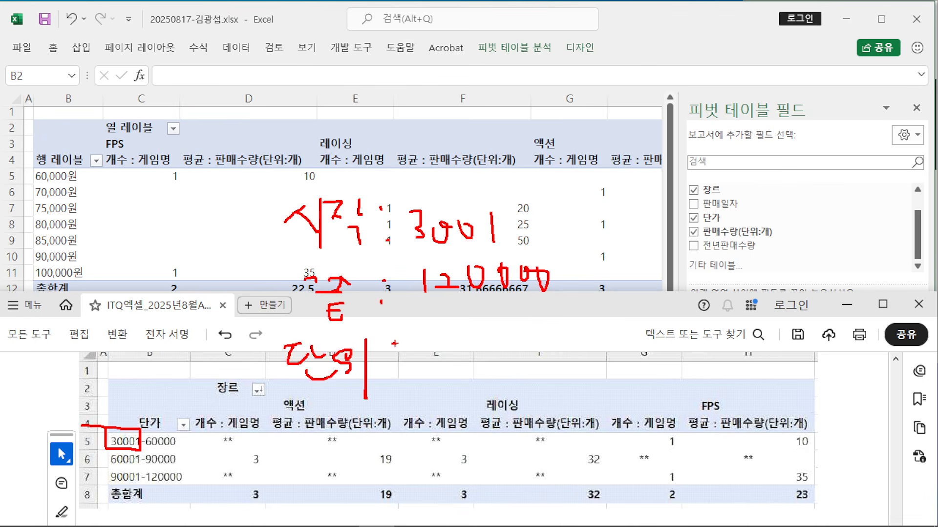
mouse_move(429, 342)
left_mouse_down()
mouse_move(411, 366)
mouse_move(454, 348)
left_mouse_up()
mouse_move(459, 348)
left_mouse_down()
mouse_move(462, 365)
mouse_move(500, 366)
mouse_move(518, 344)
left_mouse_up()
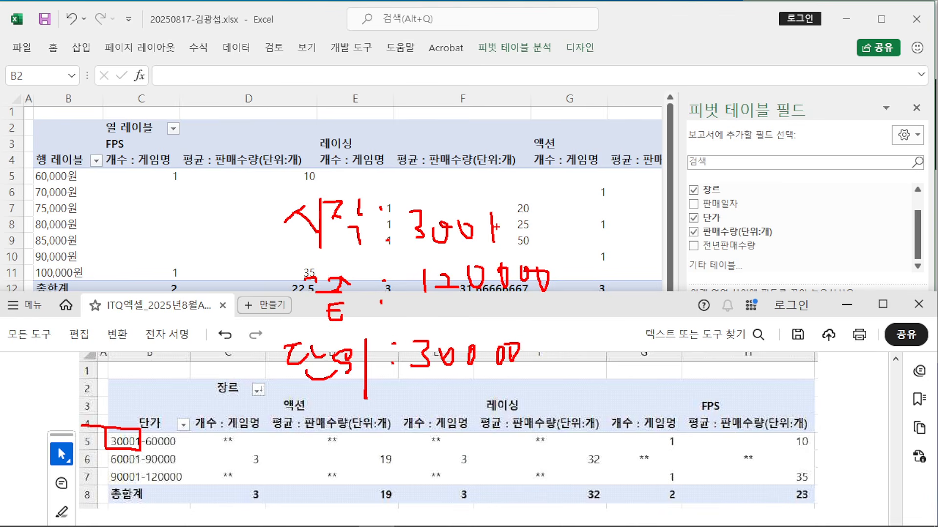
left_click_drag(474, 220, 488, 233)
left_click_drag(469, 214, 488, 224)
key("Escape")
Step: Group the 단가 row labels starting at 30001, ending at 120000, by 30000
left_click(53, 176)
left_click(54, 169)
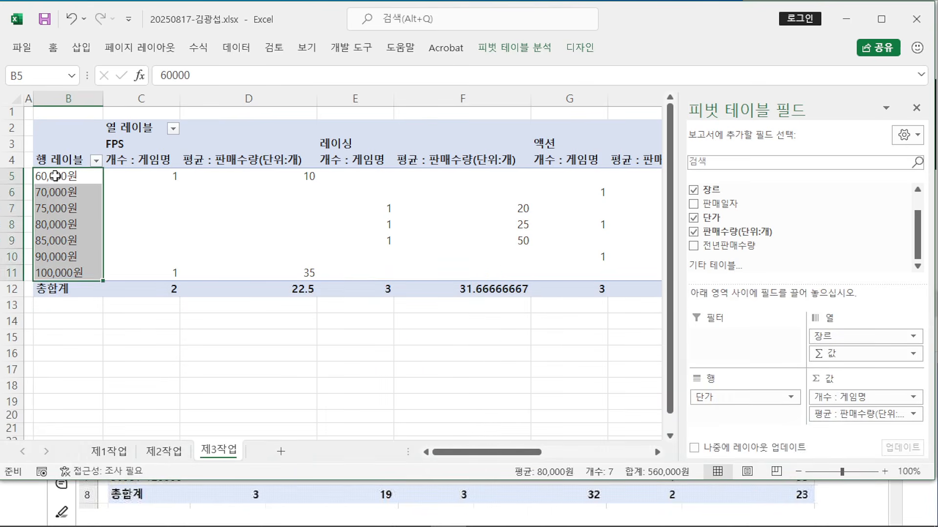
left_click(55, 176)
right_click(59, 177)
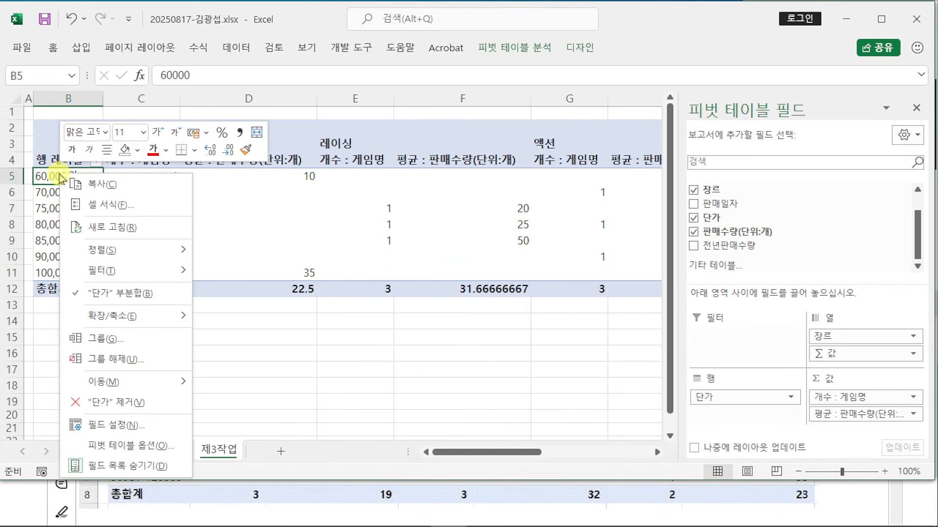
left_click(131, 338)
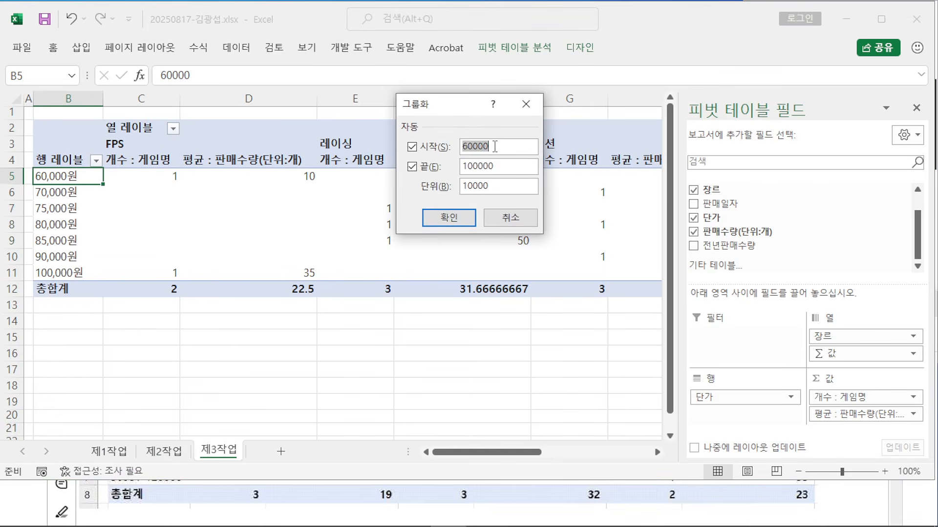
type("3")
left_click_drag(468, 186, 445, 185)
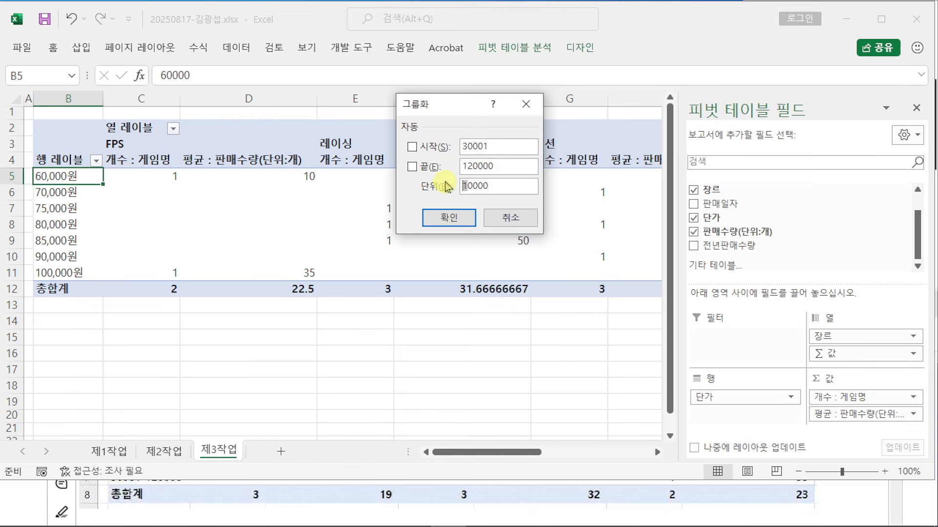
left_click(449, 221)
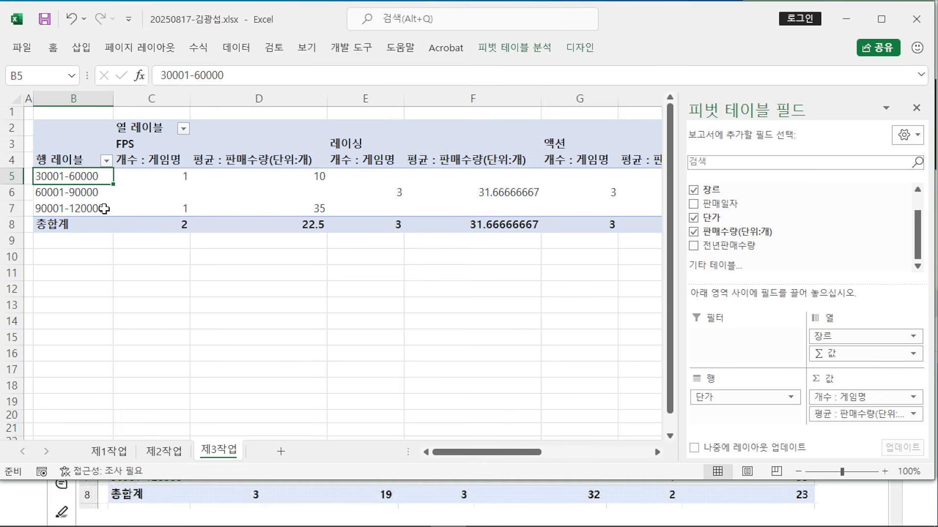
Step: Sort the pivot's 장르 column labels in descending text order: 액션, 레이싱, FPS
left_click_drag(369, 480, 367, 407)
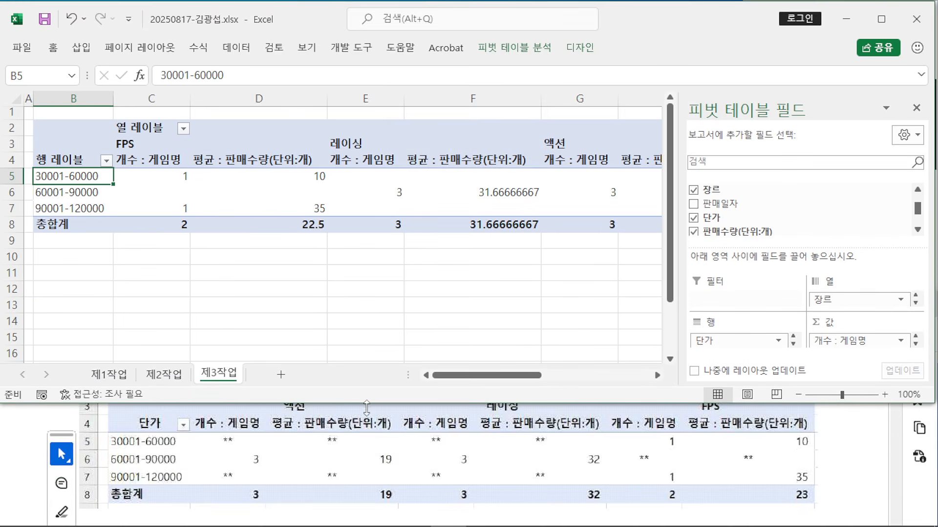
scroll(268, 475, "up", 3)
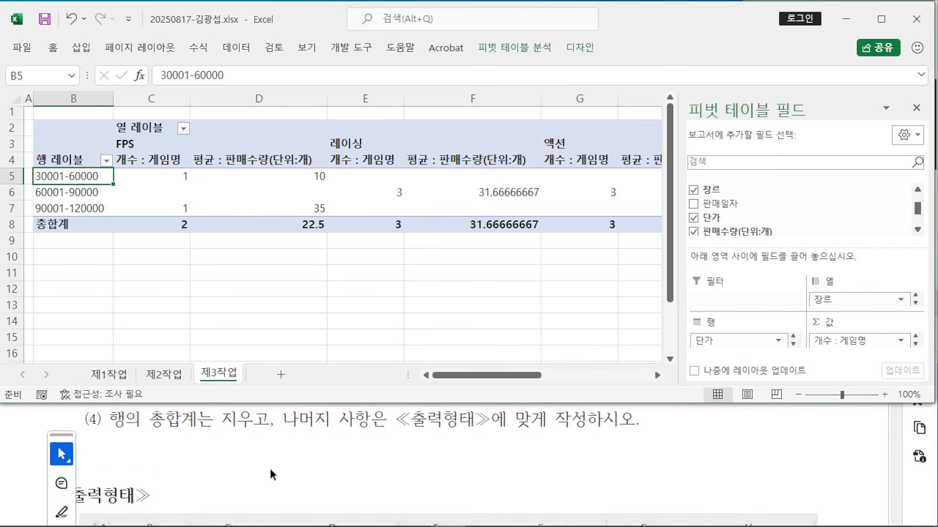
scroll(271, 474, "up", 3)
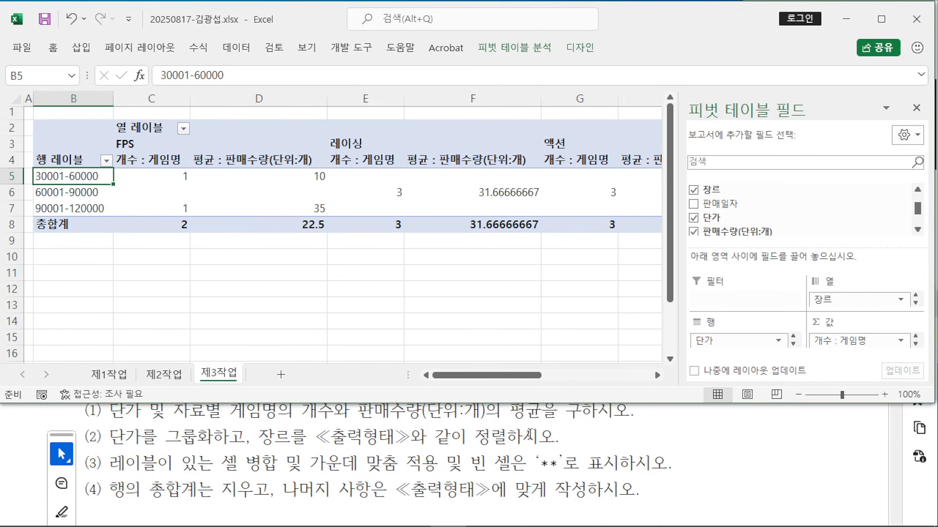
scroll(529, 434, "down", 5)
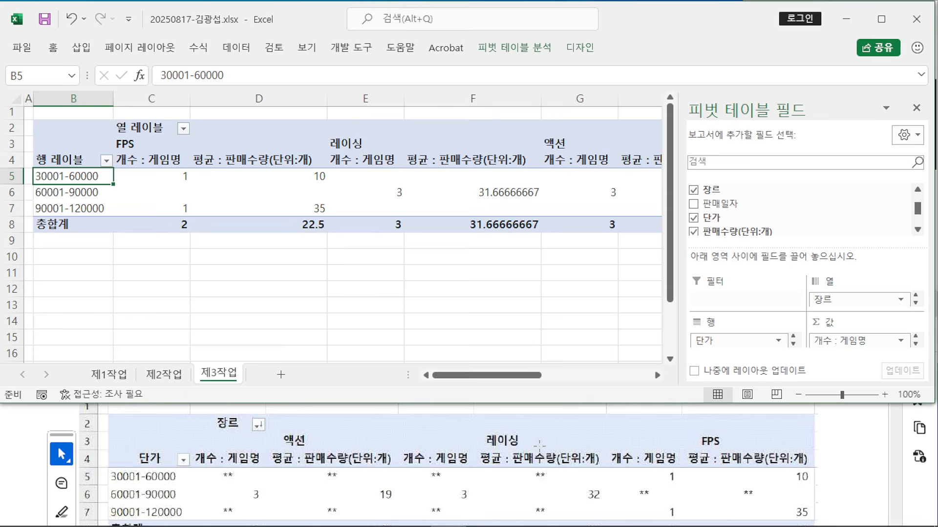
left_click(184, 129)
left_click(184, 129)
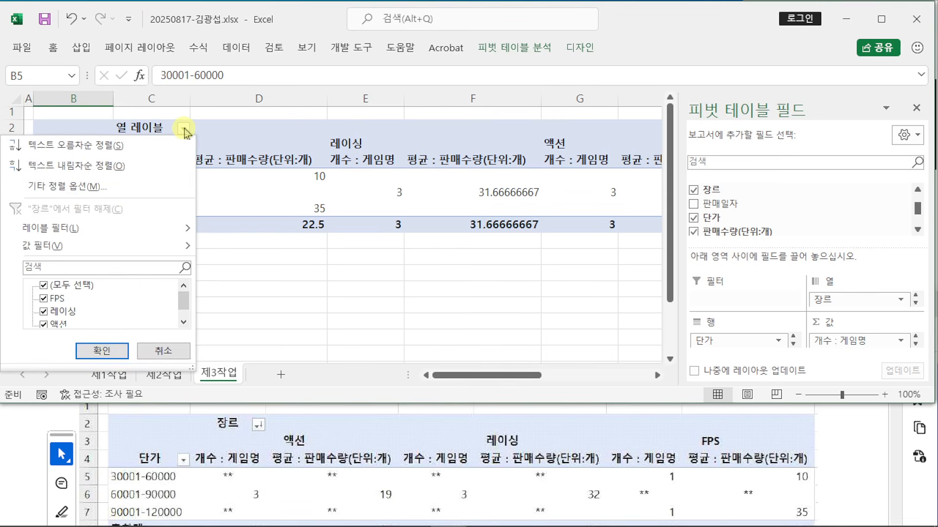
left_click(165, 166)
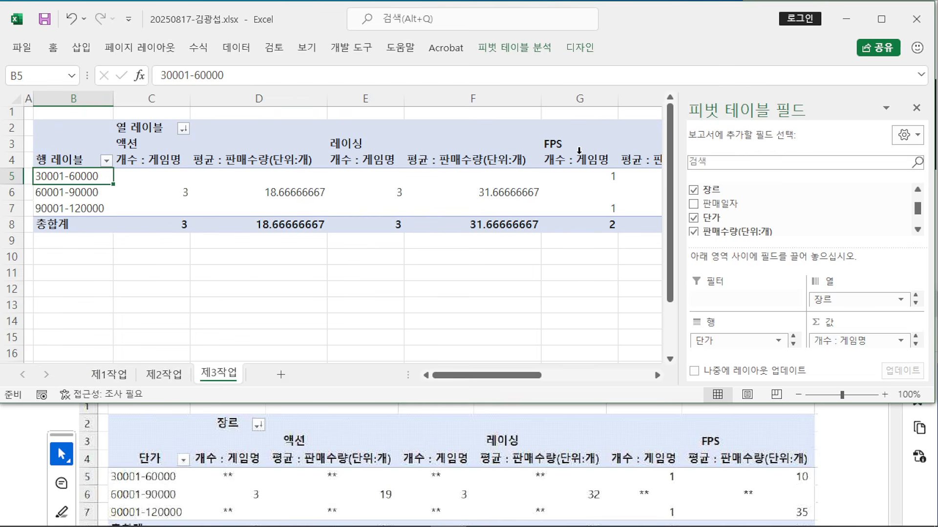
left_click(184, 130)
left_click(151, 165)
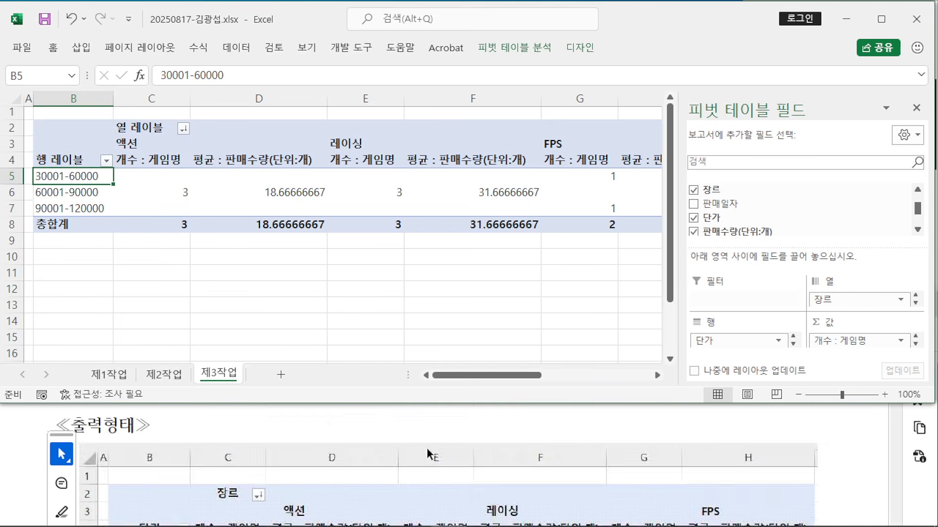
Step: Highlight the merge-and-center, empty-cell and row-grand-total rules in the task instructions
scroll(426, 447, "up", 5)
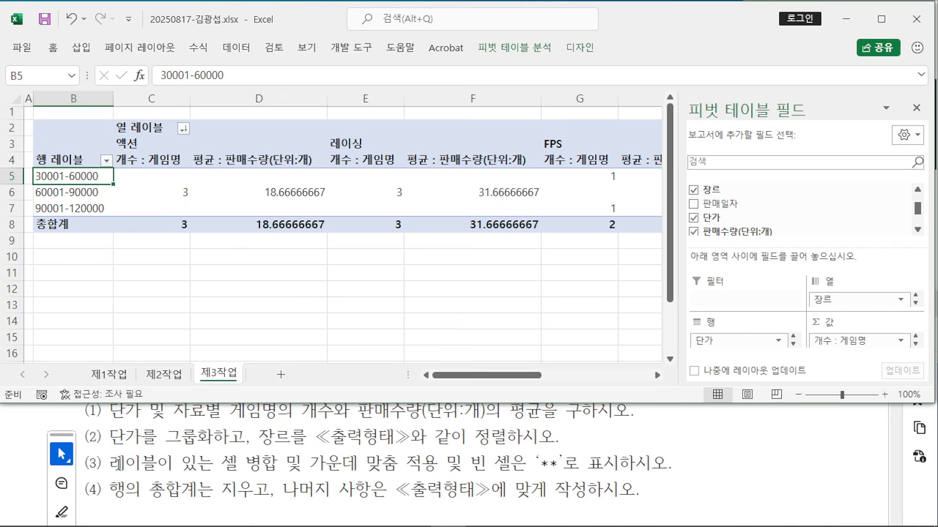
left_click_drag(111, 463, 416, 462)
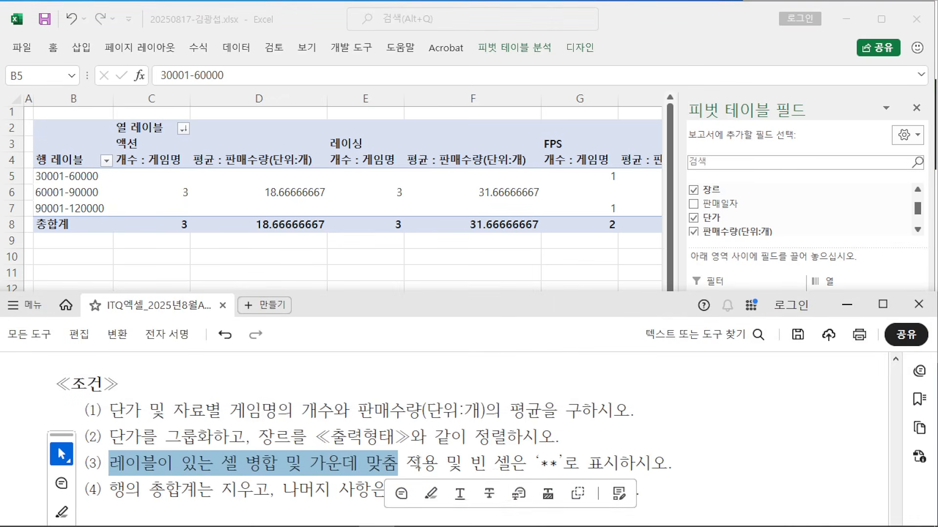
left_click_drag(493, 462, 579, 463)
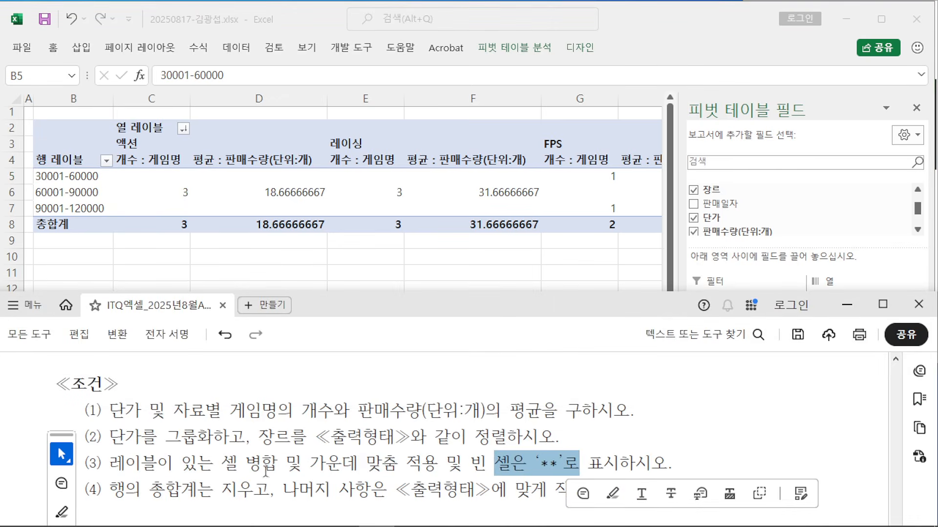
left_click_drag(109, 489, 269, 490)
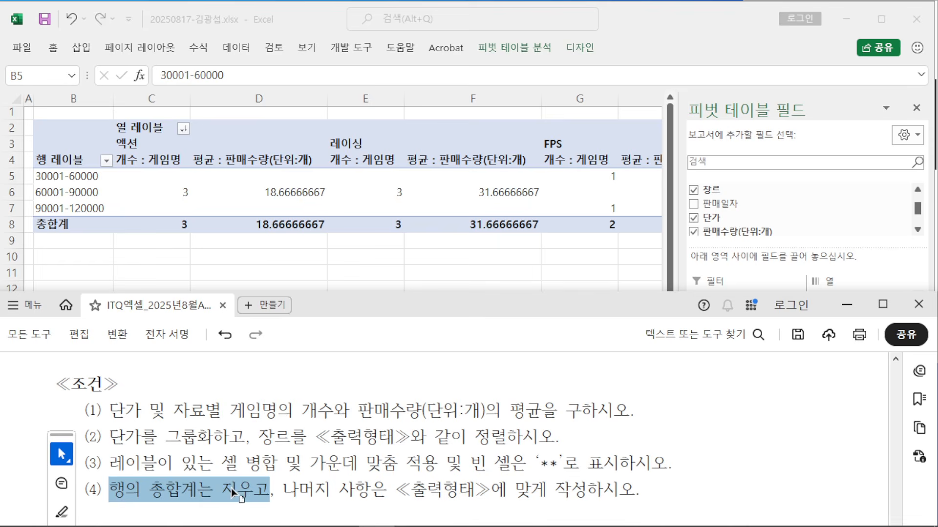
left_click(238, 489)
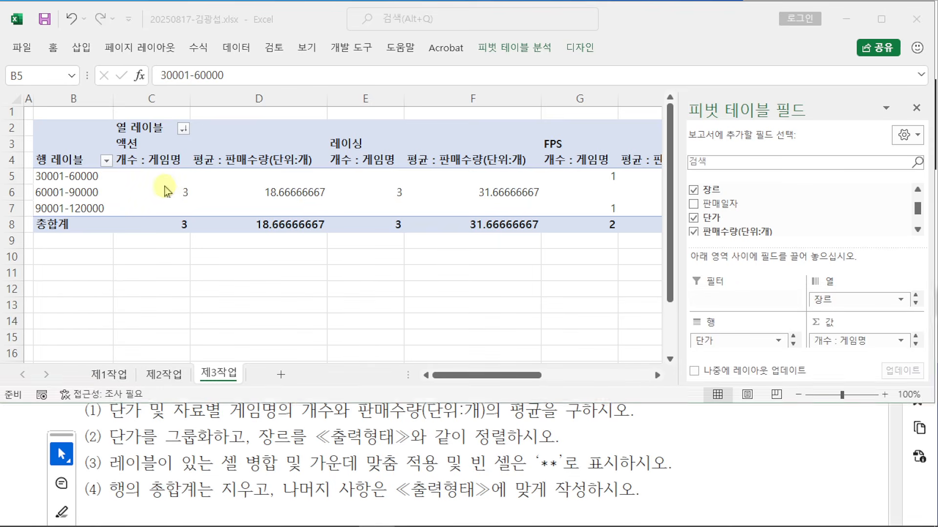
left_click(165, 188)
Step: In PivotTable Options, turn on merge and center for labels and show ** in empty cells
right_click(99, 176)
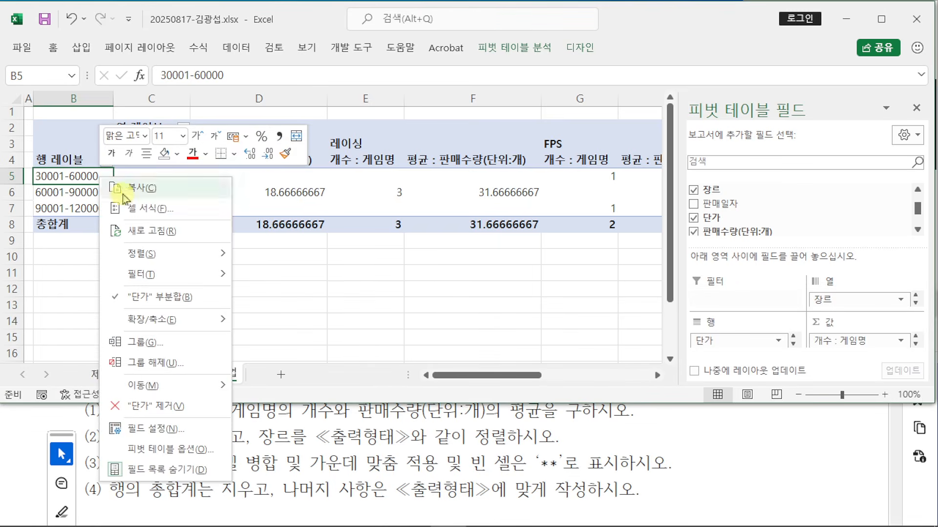
left_click(191, 449)
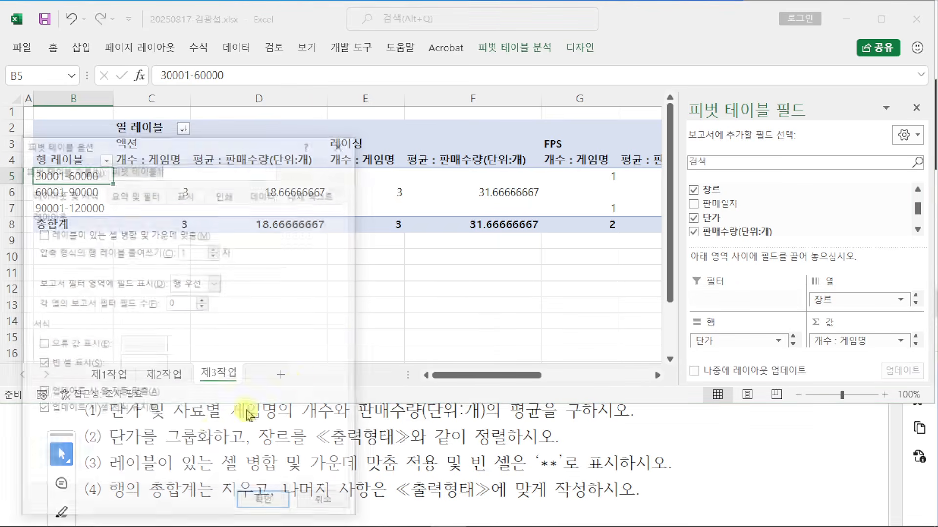
left_click_drag(241, 149, 484, 40)
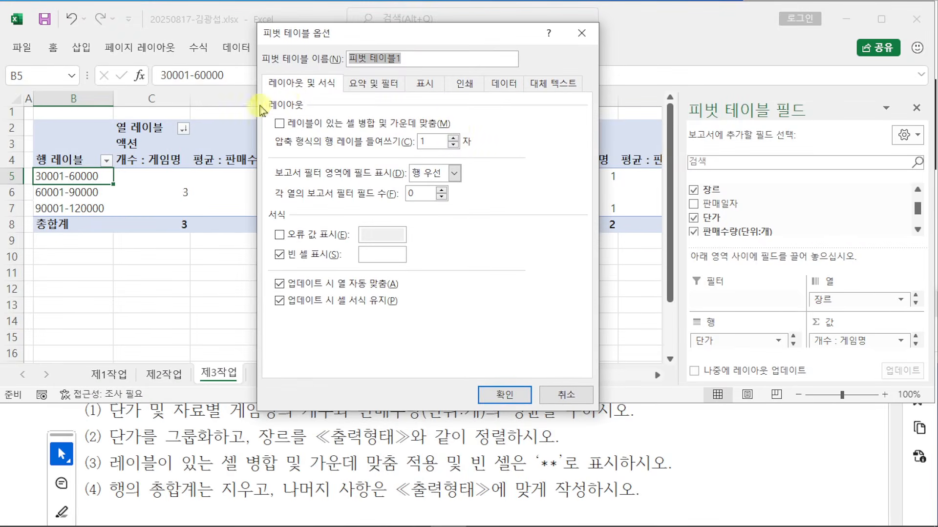
left_click(281, 128)
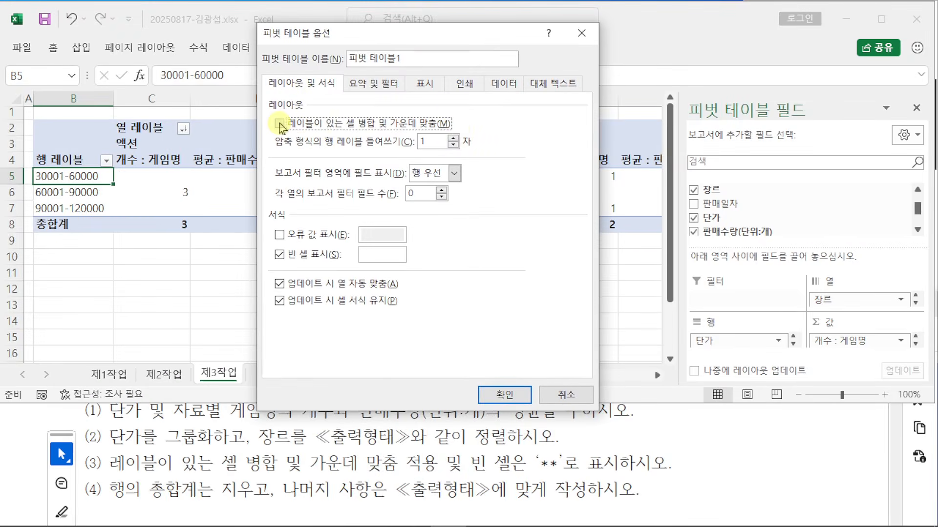
left_click(277, 123)
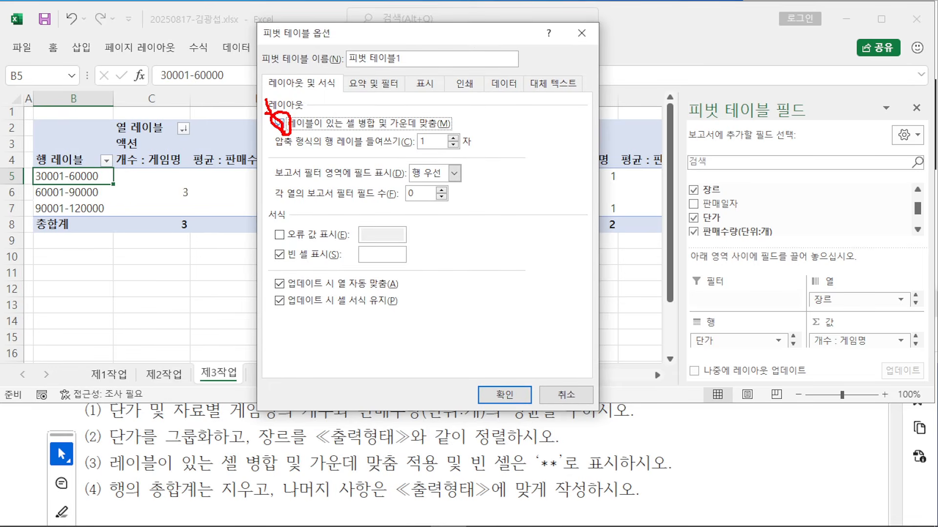
left_click_drag(284, 128, 304, 80)
mouse_move(387, 258)
left_mouse_down()
mouse_move(555, 443)
mouse_move(555, 457)
left_mouse_up()
key("Escape")
left_click(383, 254)
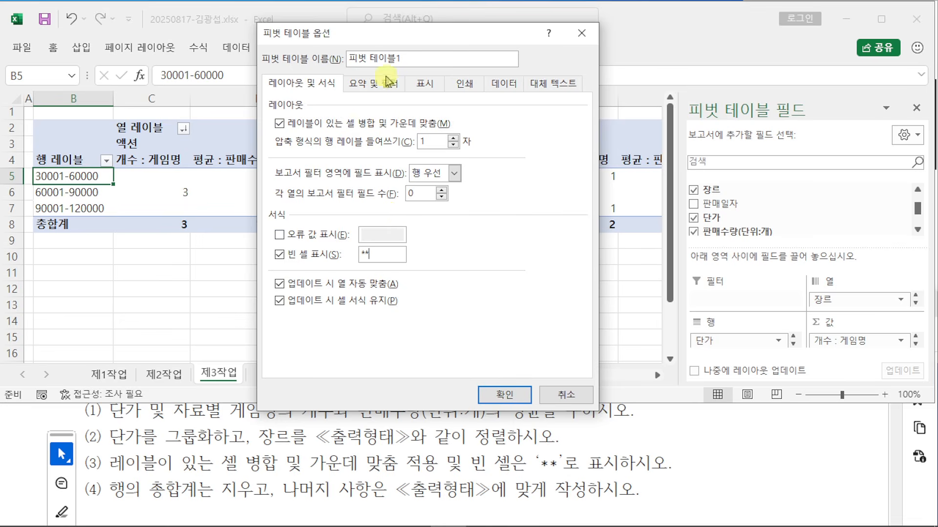
Step: Turn off grand totals for rows and apply the PivotTable option changes
left_click(386, 86)
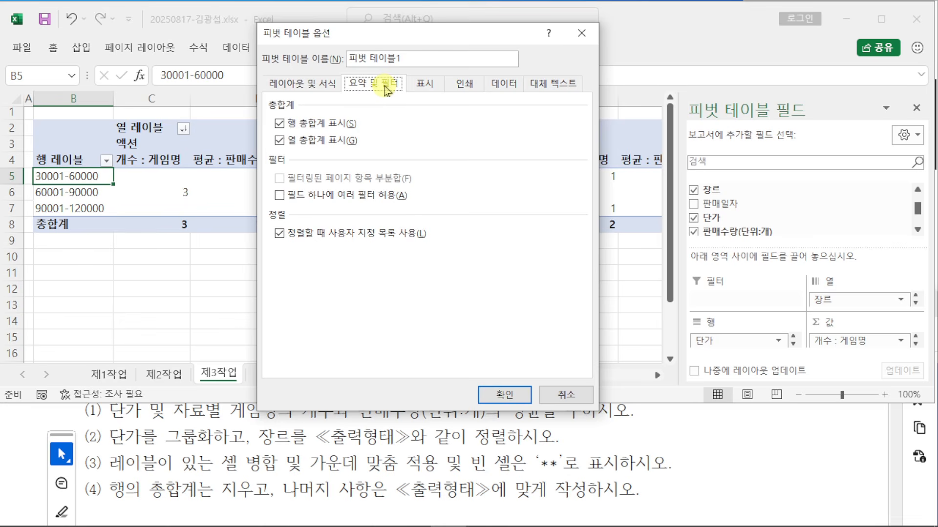
left_click(282, 124)
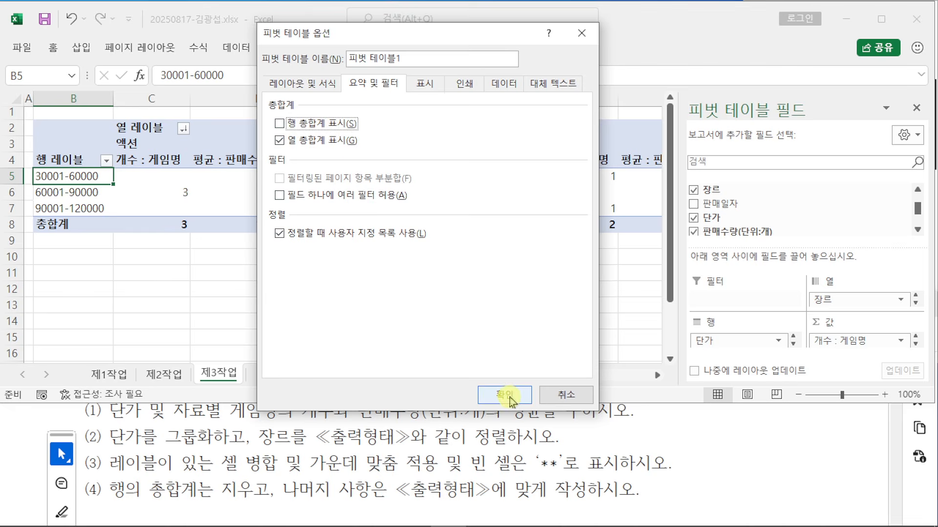
left_click(315, 84)
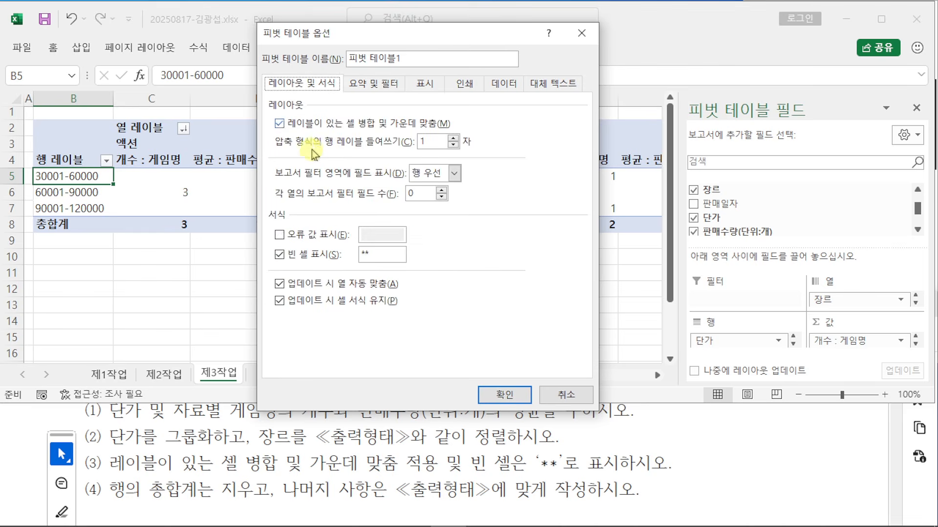
left_click(493, 398)
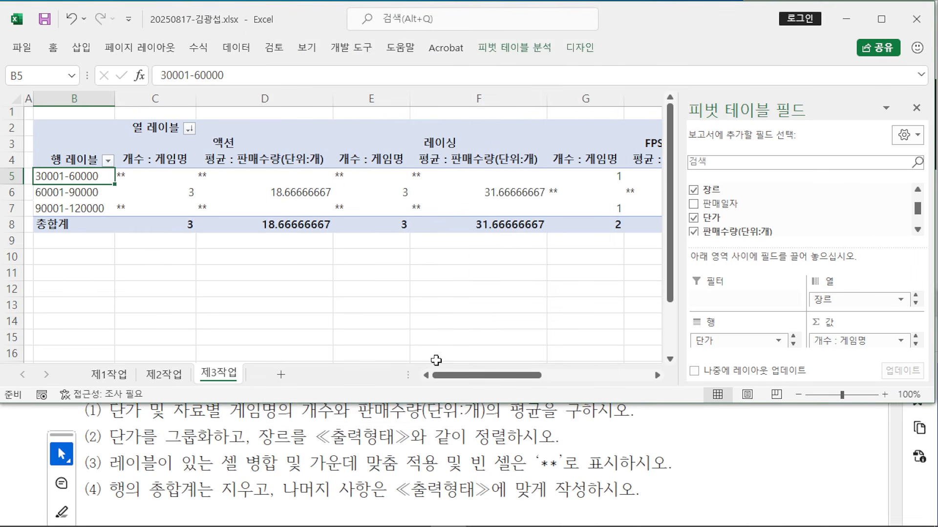
Step: Compare the pivot with the PDF's expected output, marking the 단가 and 장르 headers and value 19
left_click(540, 462)
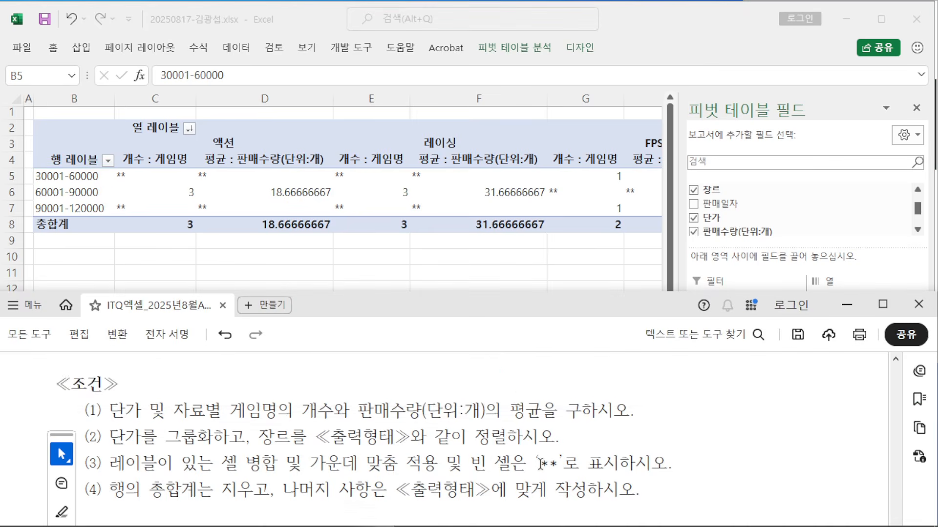
scroll(535, 442, "down", 5)
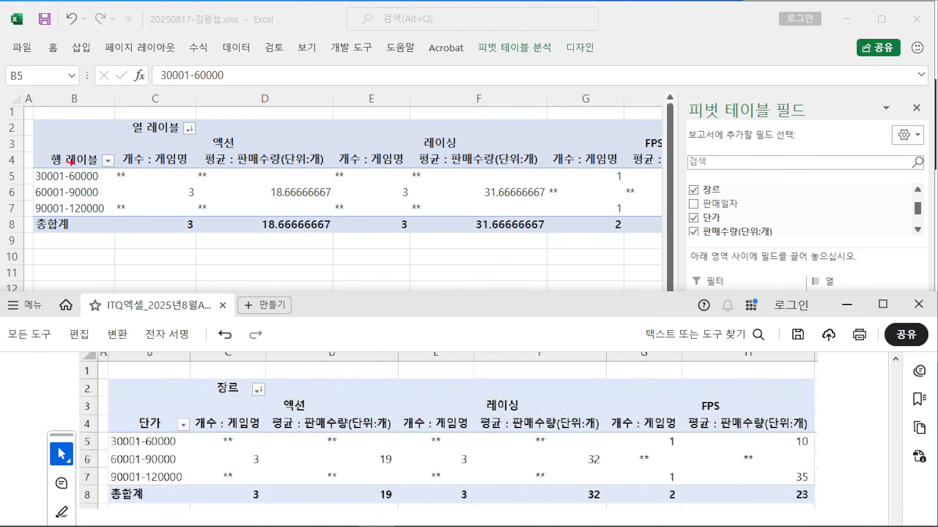
left_click_drag(72, 162, 148, 415)
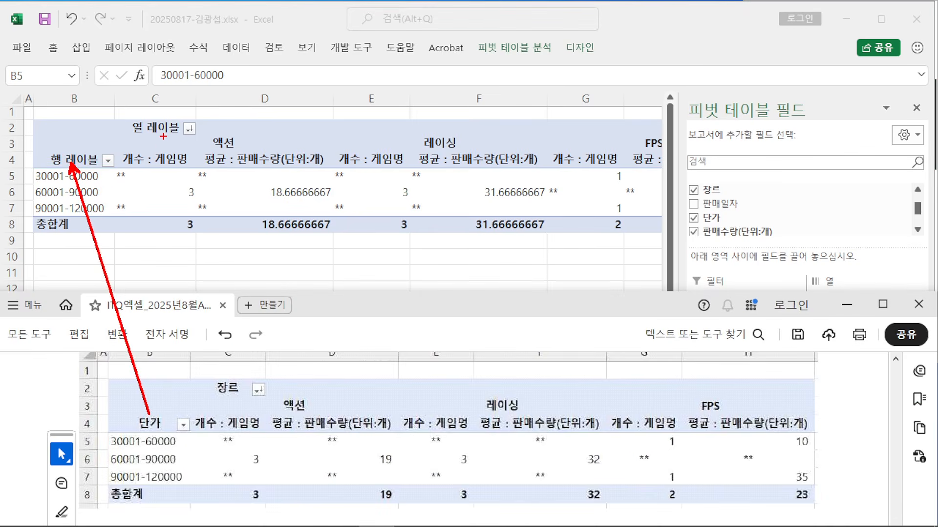
left_click_drag(163, 136, 232, 376)
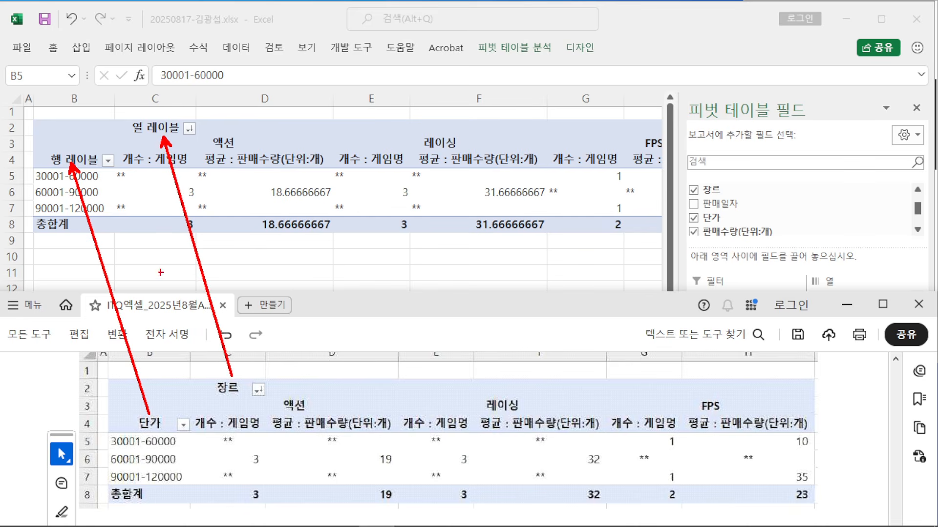
mouse_move(113, 168)
left_mouse_down()
mouse_move(213, 224)
mouse_move(672, 235)
left_mouse_up()
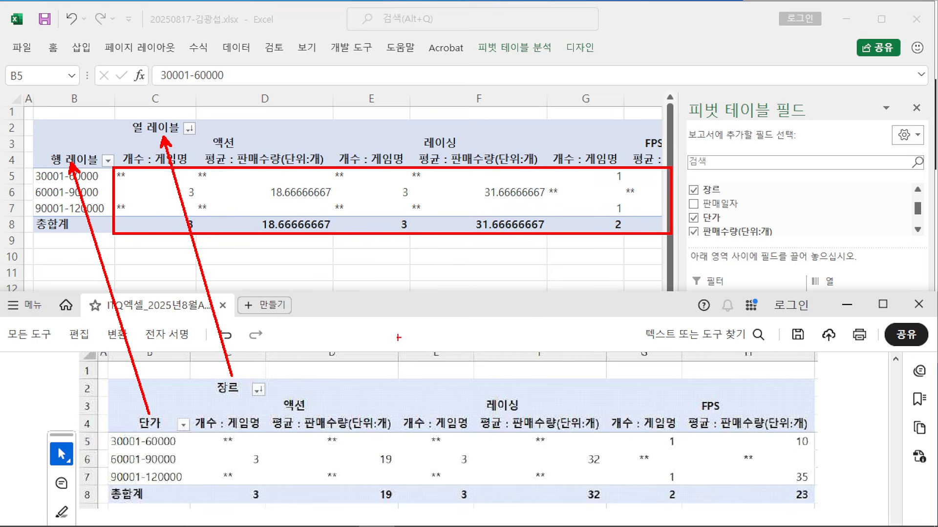
left_click_drag(300, 233, 389, 488)
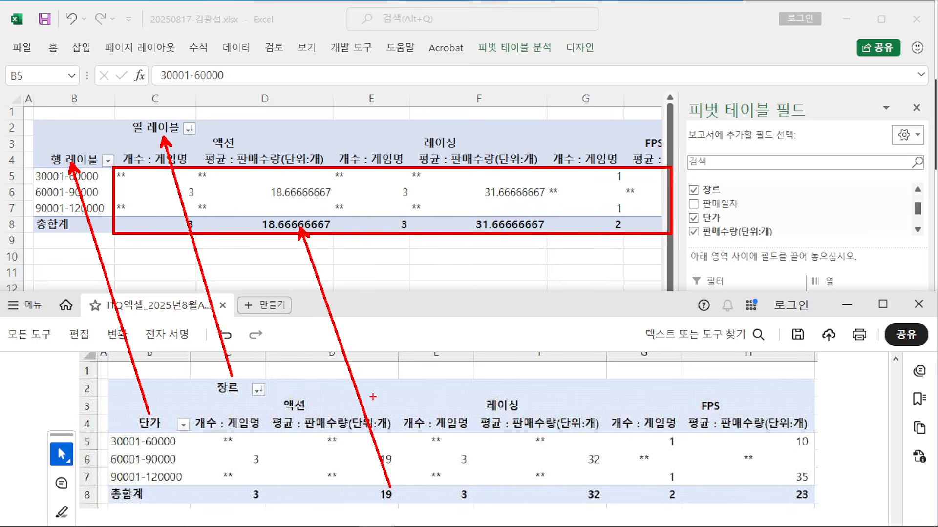
key("Escape")
left_click(74, 160)
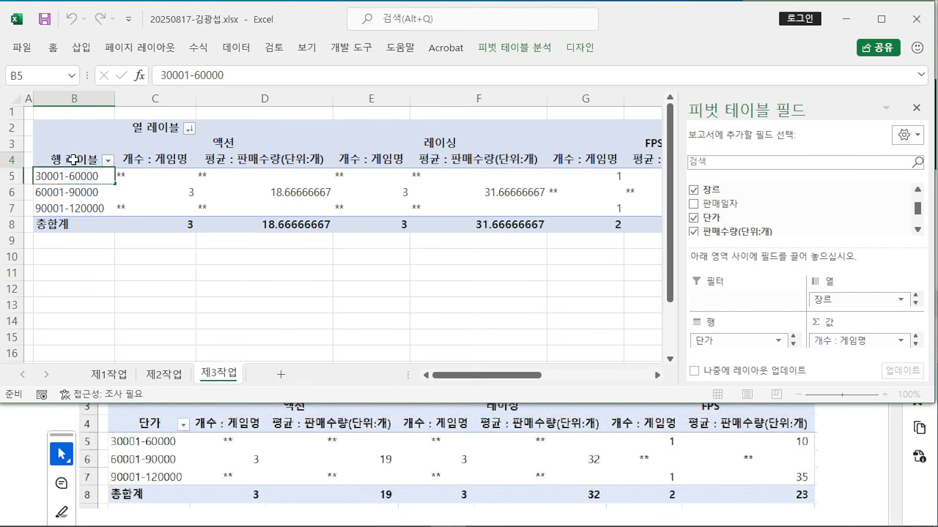
Step: Enter 단가 as the B4 row header and 장르 as the C2 column header
type("단가")
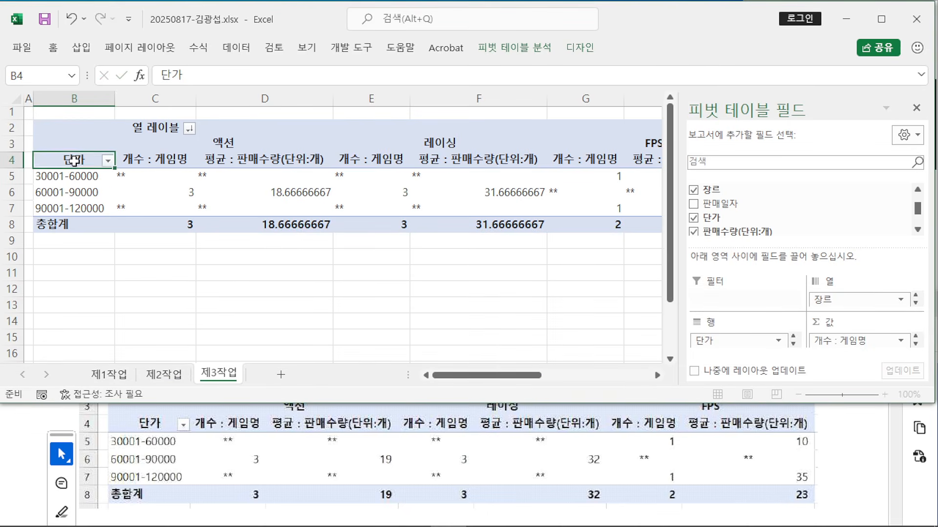
key("Return")
left_click(168, 132)
scroll(202, 429, "up", 1)
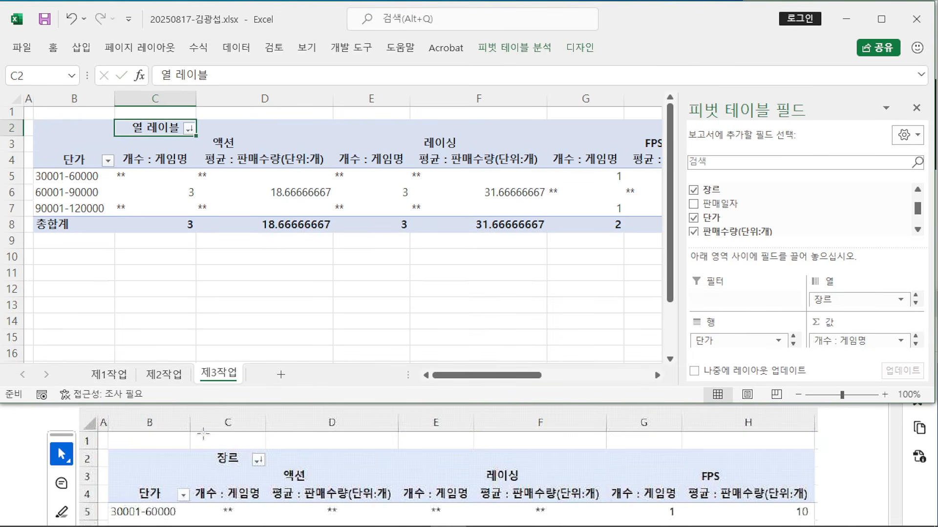
type("ㅈ장르")
key("Return")
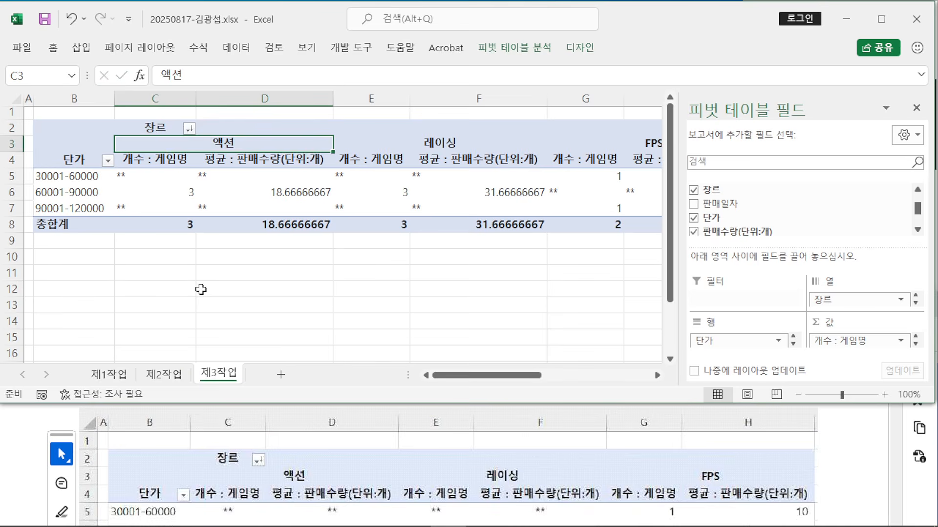
Step: Select the pivot value range C5:H8
left_click(147, 172)
left_click_drag(146, 173, 398, 228)
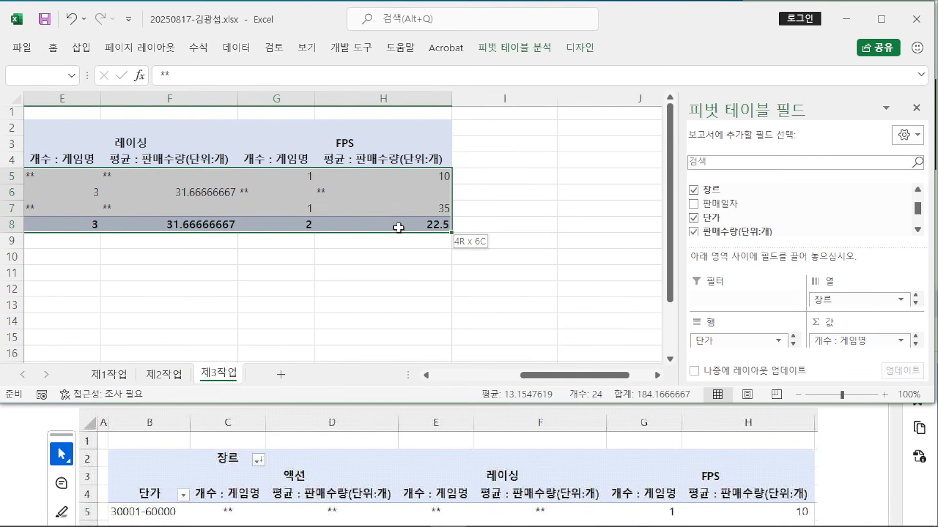
left_click_drag(398, 227, 398, 228)
left_click_drag(569, 377, 472, 377)
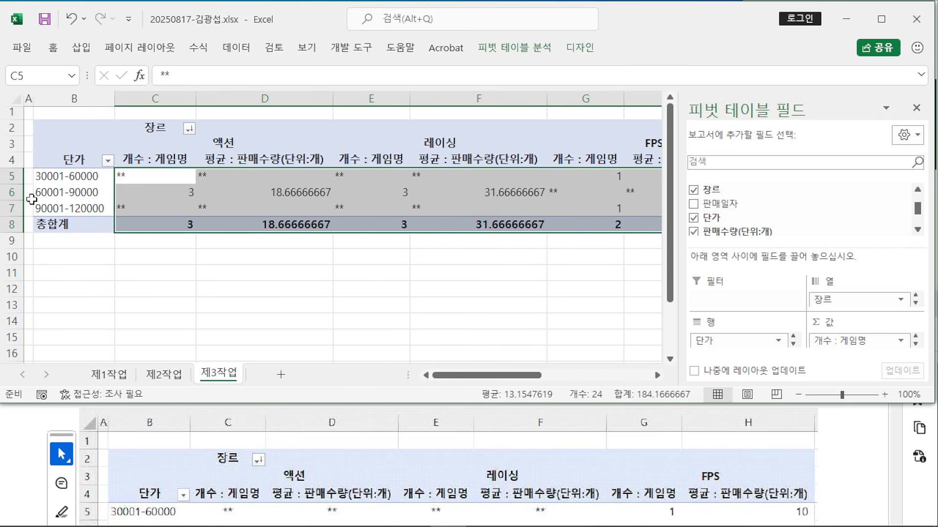
Step: Pin the ribbon and apply center alignment and comma style to the selected pivot values
double_click(53, 48)
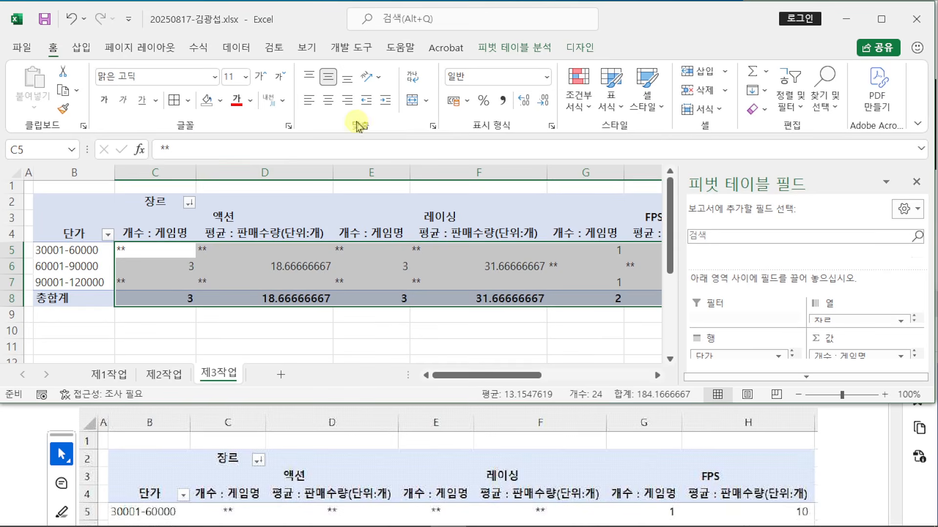
left_click(328, 103)
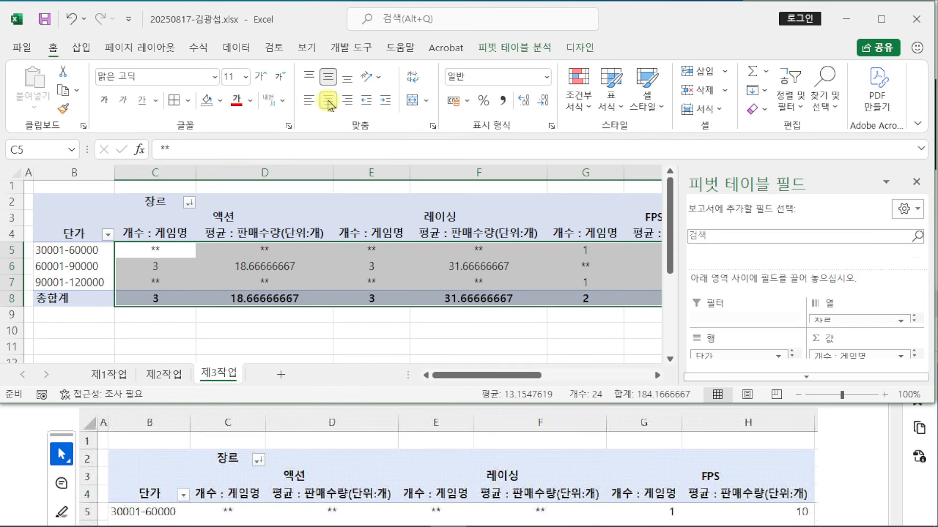
scroll(386, 456, "down", 2)
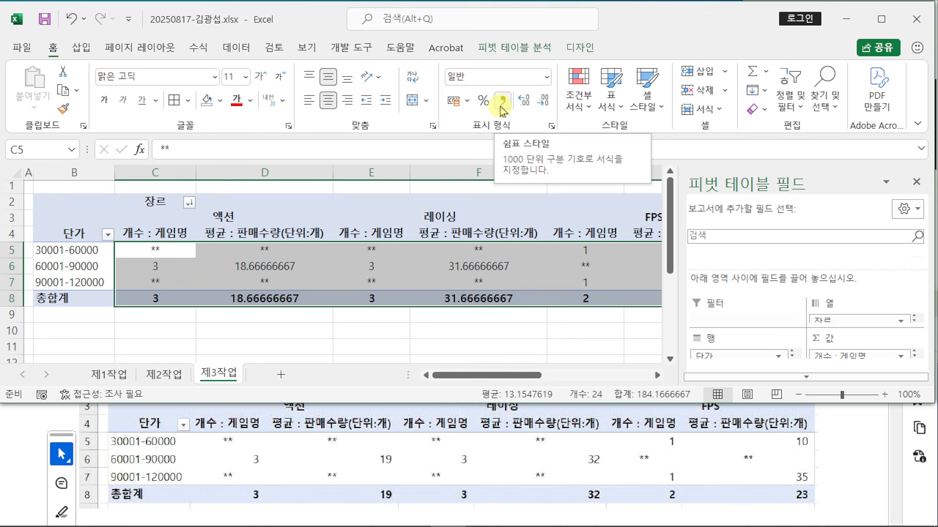
left_click(501, 102)
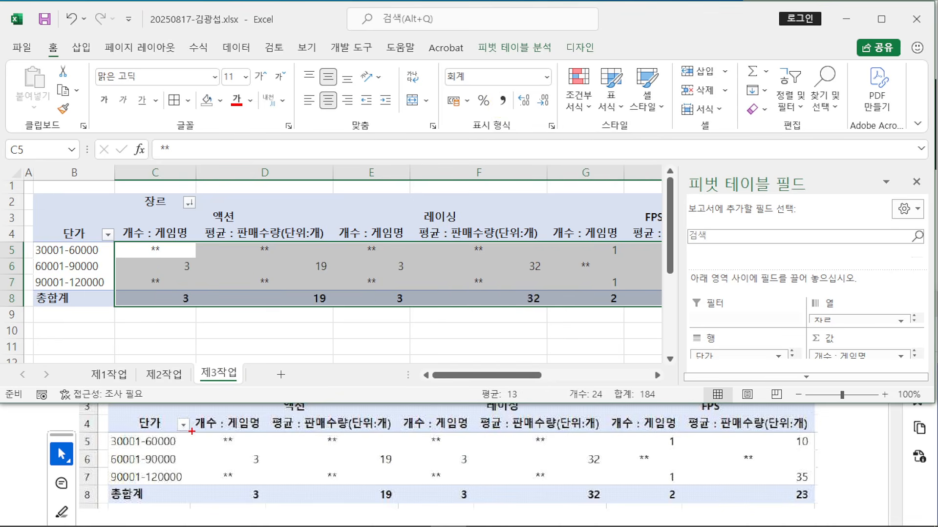
Step: Mark the reference's 개수 : 게임명 column and the formatting commands, then select cell F9
mouse_move(191, 431)
left_mouse_down()
mouse_move(245, 514)
mouse_move(267, 522)
mouse_move(267, 504)
left_mouse_up()
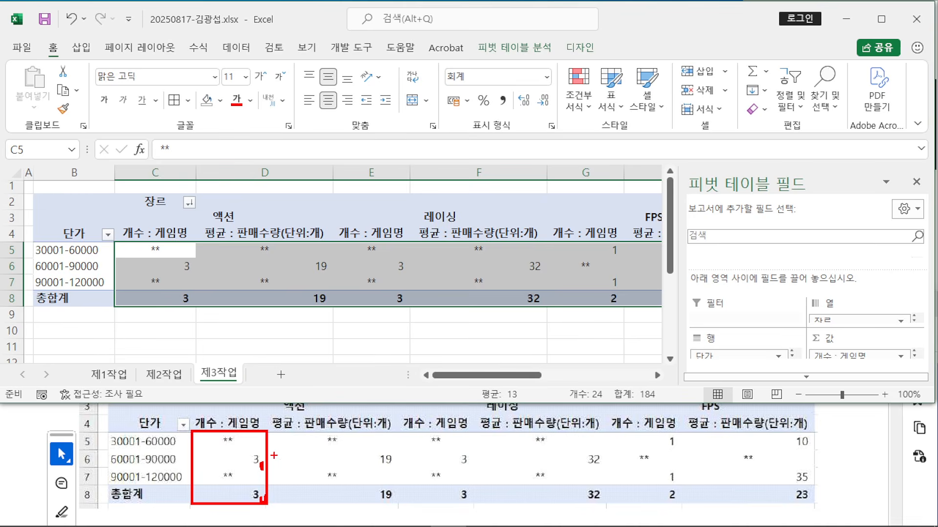
left_click_drag(211, 458, 248, 457)
left_click_drag(488, 85, 517, 118)
left_click_drag(312, 85, 342, 113)
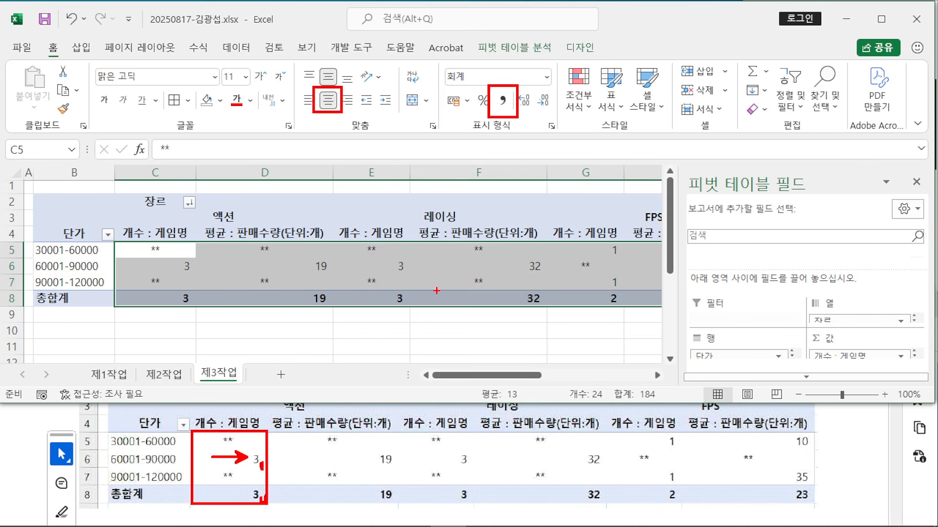
key("Escape")
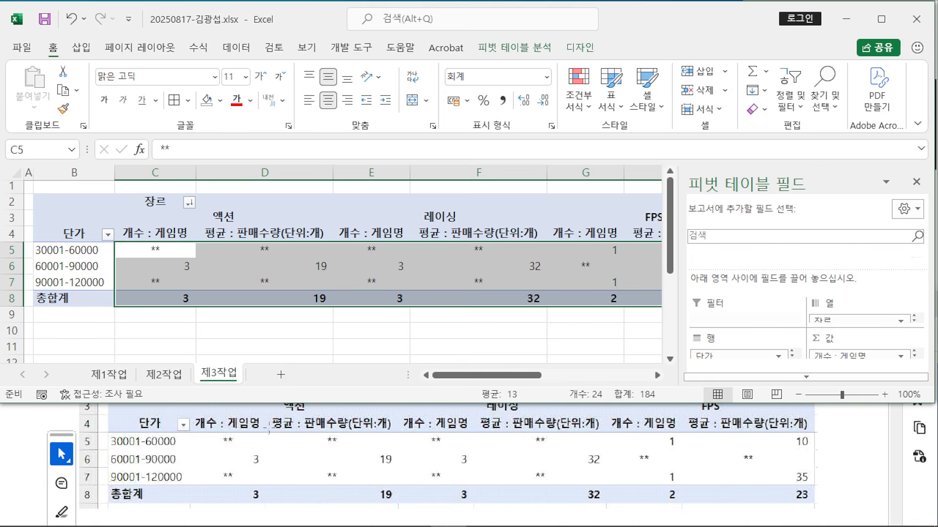
left_click(508, 318)
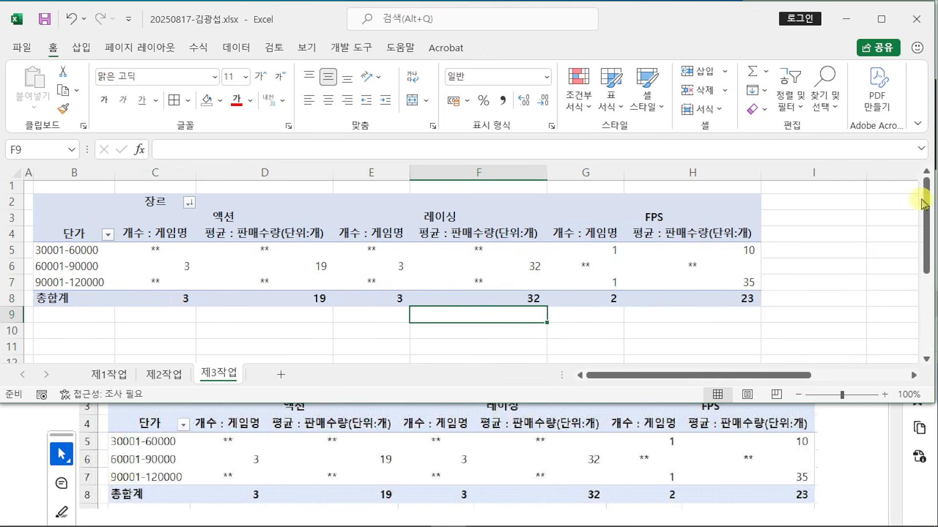
Step: Maximize the Excel window and select an empty cell below the table
left_click(881, 19)
left_click(524, 369)
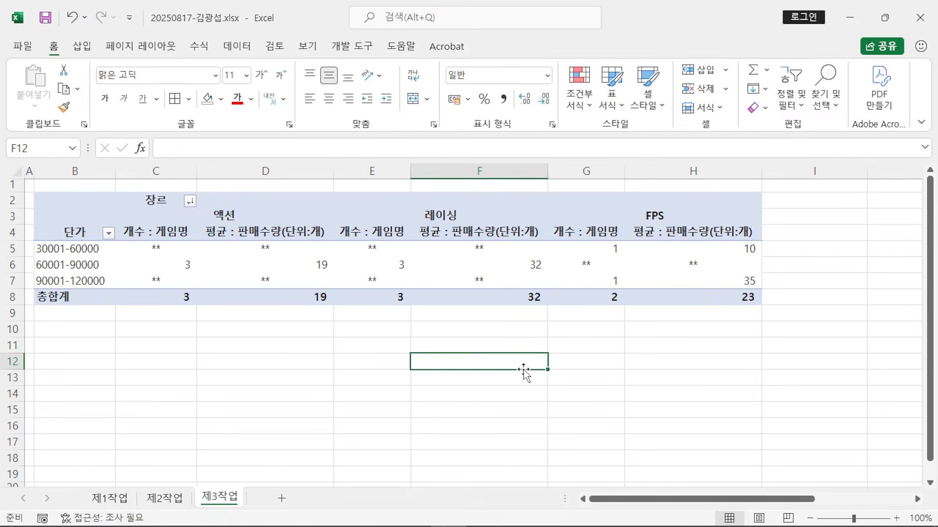
scroll(494, 359, "down", 2)
scroll(493, 360, "up", 2)
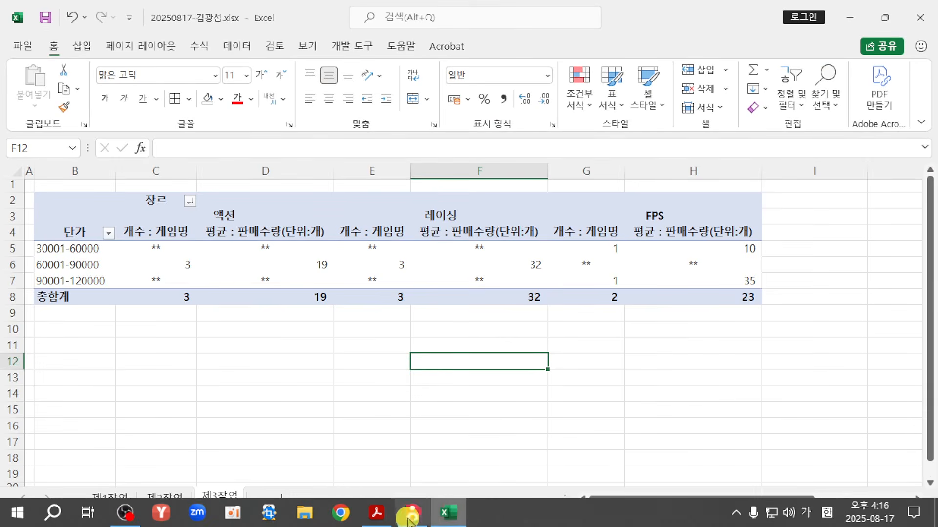
Step: In the maximized task PDF, highlight the 제1작업 data and chart-type condition lines
left_click(375, 516)
left_click(889, 301)
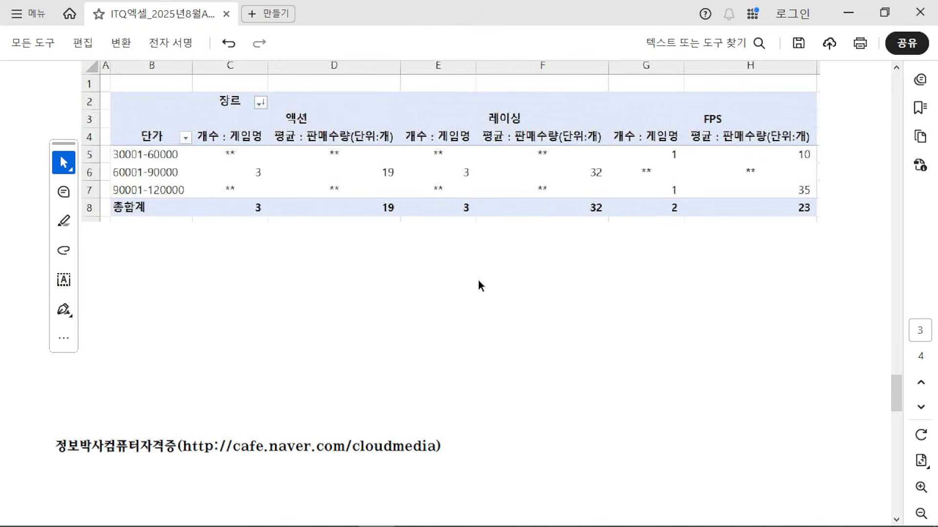
scroll(478, 284, "down", 5)
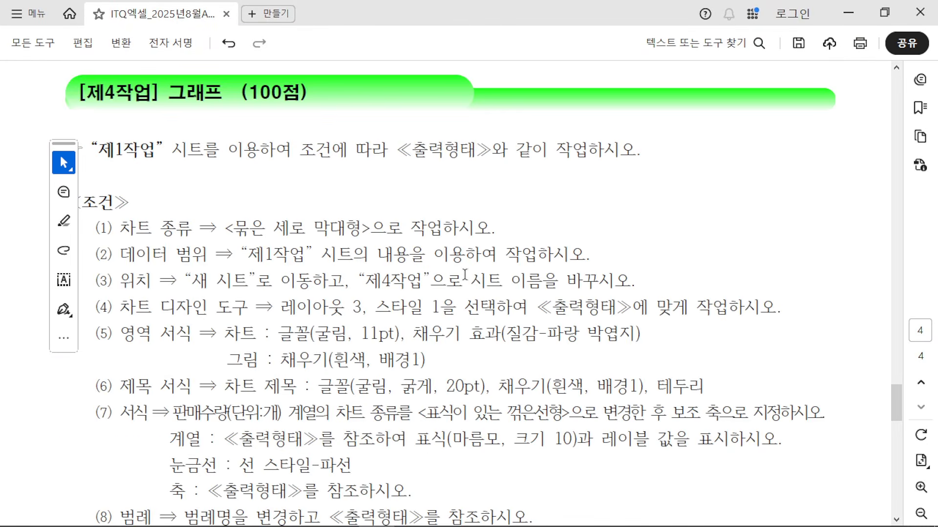
left_click_drag(148, 139, 636, 154)
left_click(394, 190)
left_click_drag(121, 227, 489, 228)
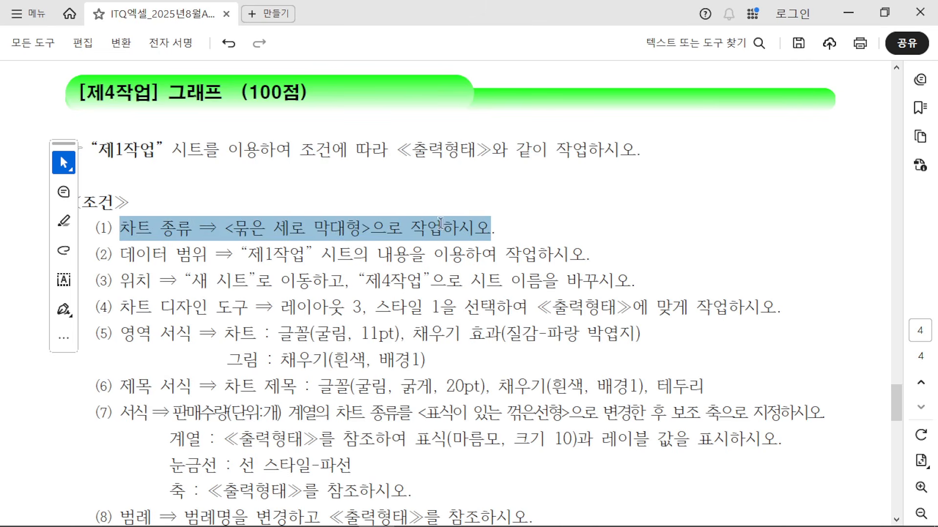
left_click_drag(121, 254, 396, 257)
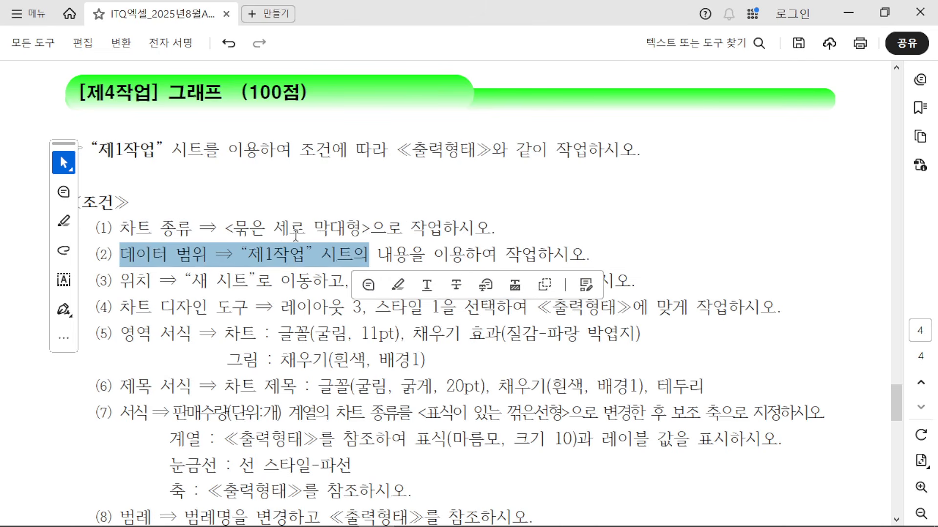
left_click(354, 266)
Step: Scroll to the sample chart, mark its category labels and legend, then return to Excel
scroll(352, 285, "down", 3)
scroll(351, 284, "down", 10)
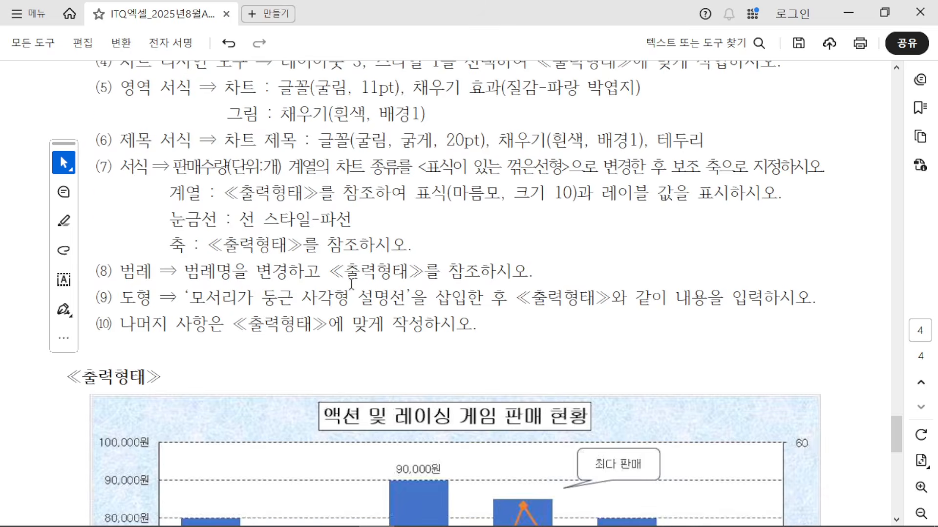
scroll(351, 284, "down", 5)
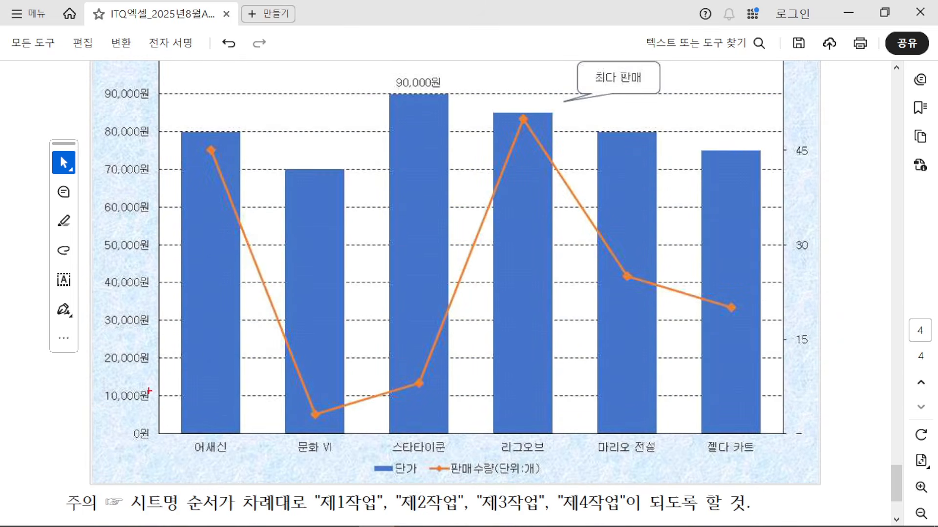
left_click_drag(88, 411, 839, 489)
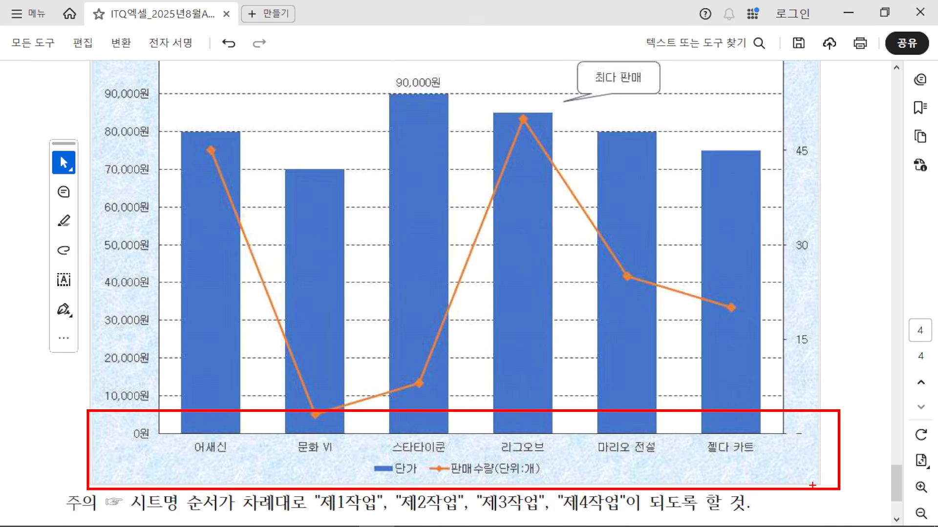
key("Escape")
mouse_move(421, 524)
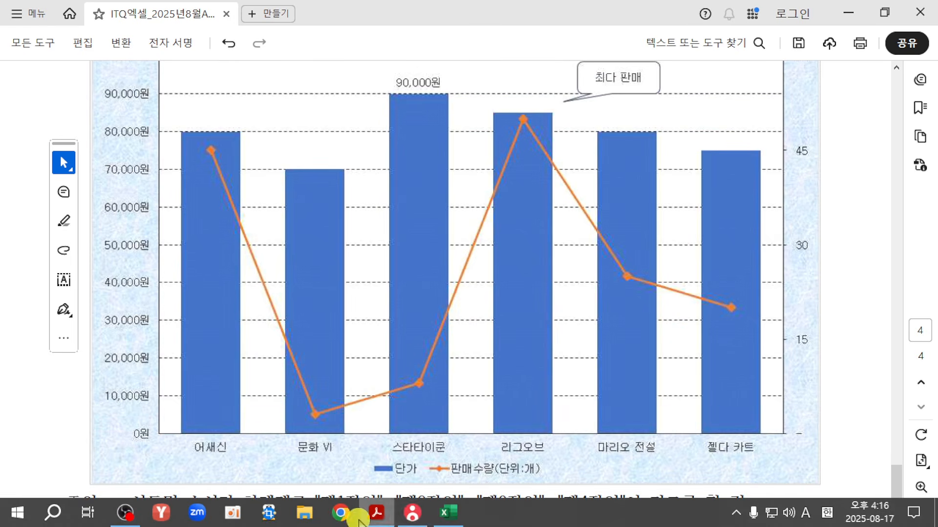
left_click(447, 513)
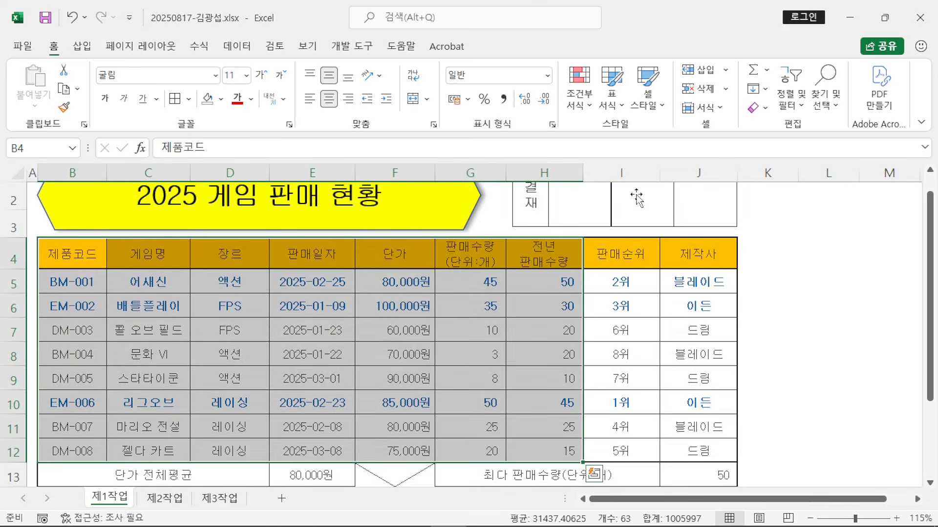
Step: Collapse the ribbon, restore the Excel window down and select cell E8
double_click(79, 46)
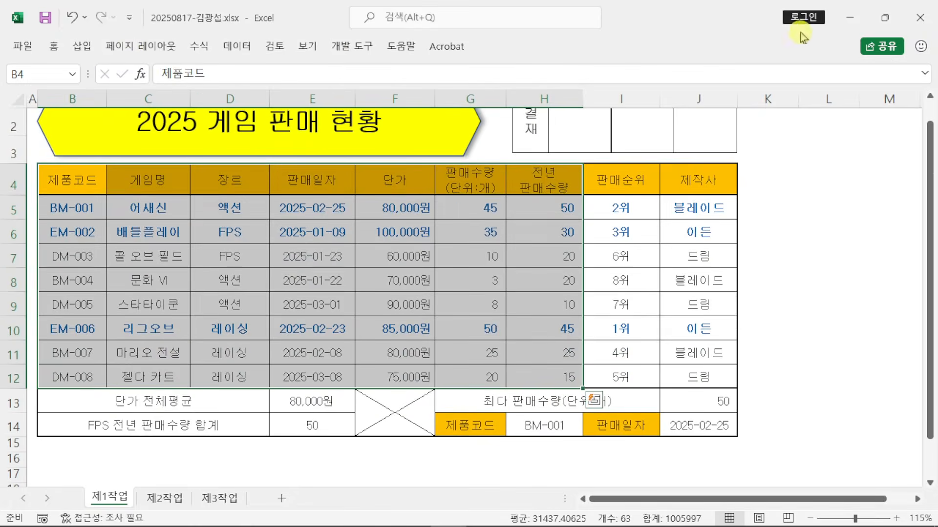
left_click(885, 17)
left_click(320, 287)
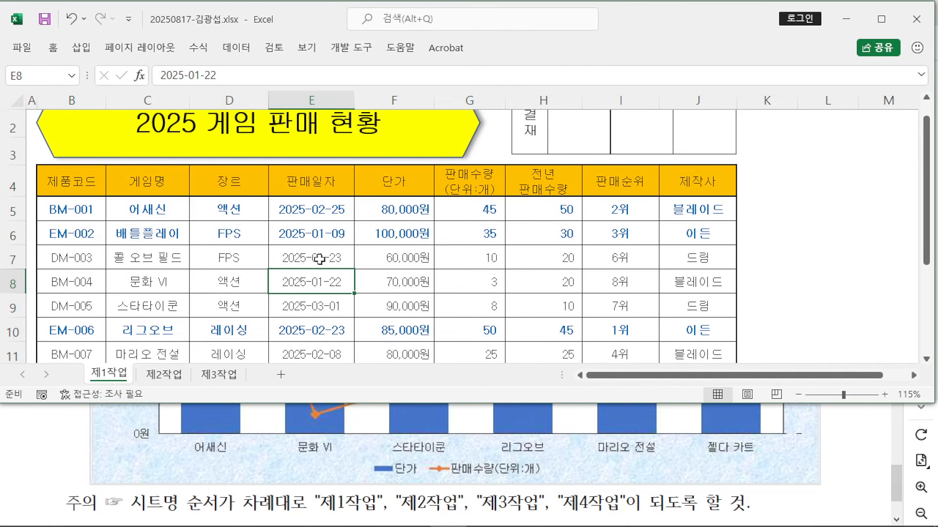
scroll(306, 247, "up", 1)
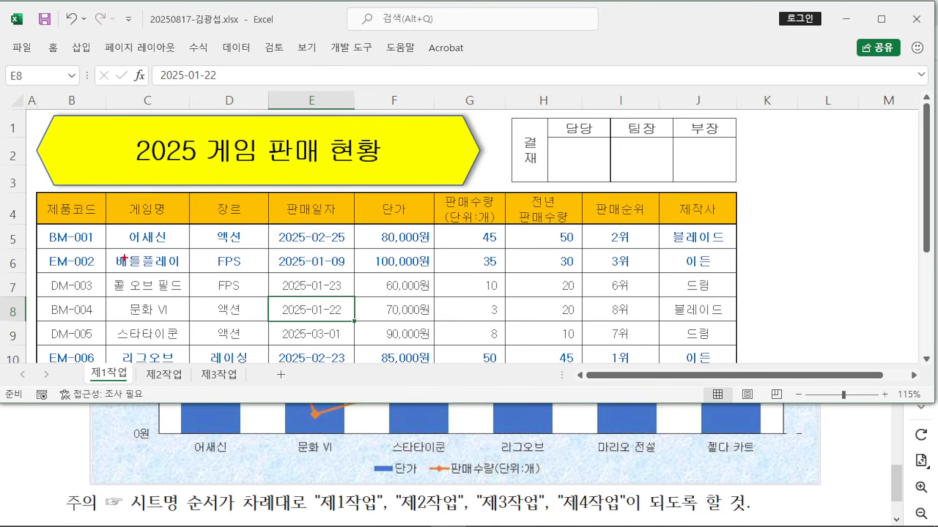
Step: Mark the chart's games 어새신, 문화 VI, 스타타이쿤, 리그오브 in the table and their matching bars
left_click_drag(106, 221, 186, 248)
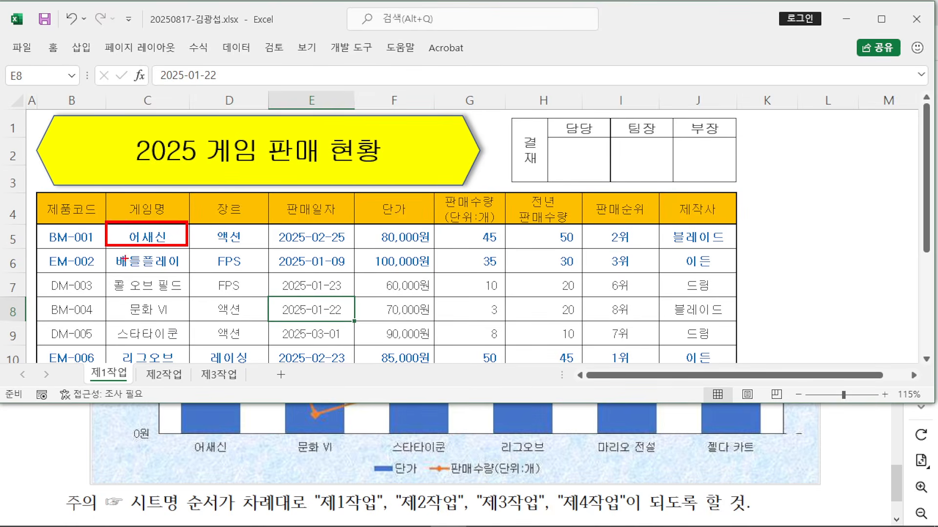
left_click_drag(104, 263, 189, 260)
left_click_drag(92, 283, 236, 285)
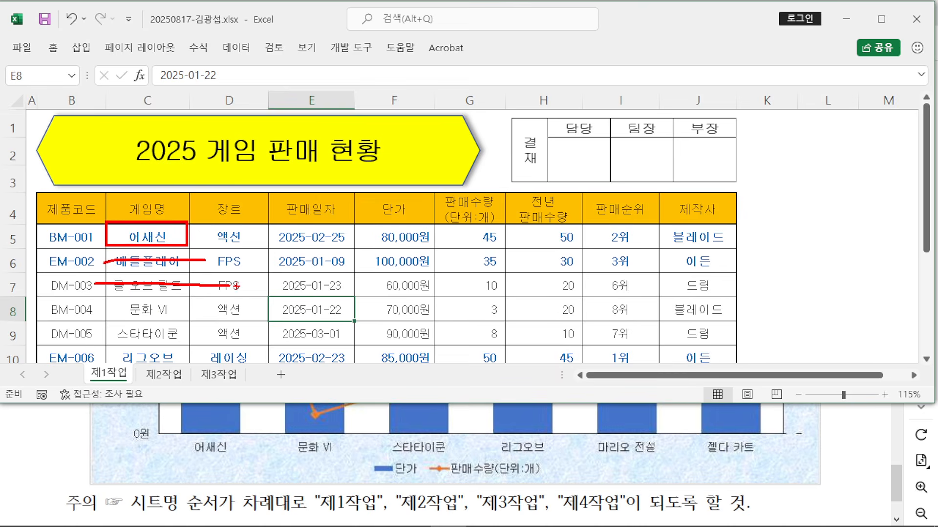
left_click_drag(108, 300, 181, 323)
left_click_drag(107, 323, 190, 345)
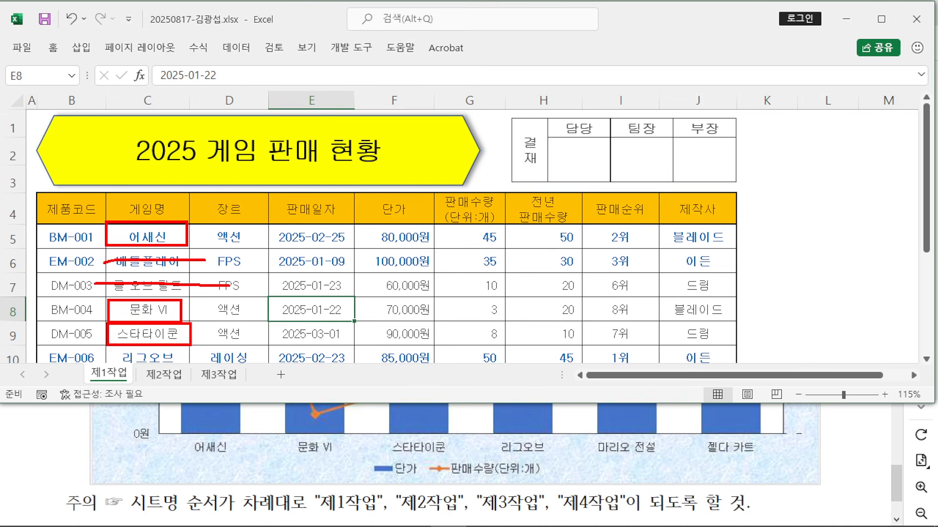
left_click_drag(108, 350, 191, 367)
key("Escape")
scroll(310, 259, "down", 1)
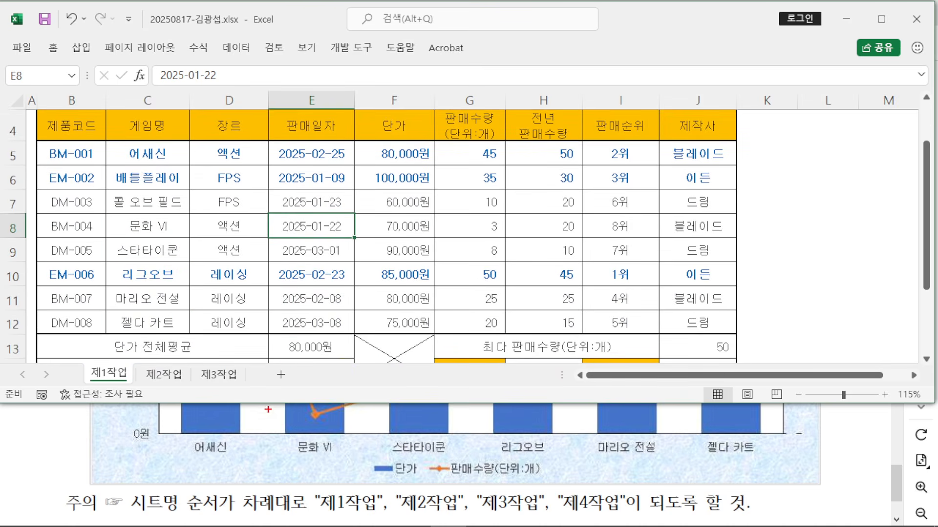
left_click_drag(260, 377, 223, 407)
left_click_drag(344, 366, 322, 409)
left_click_drag(442, 354, 419, 391)
left_click_drag(541, 360, 506, 401)
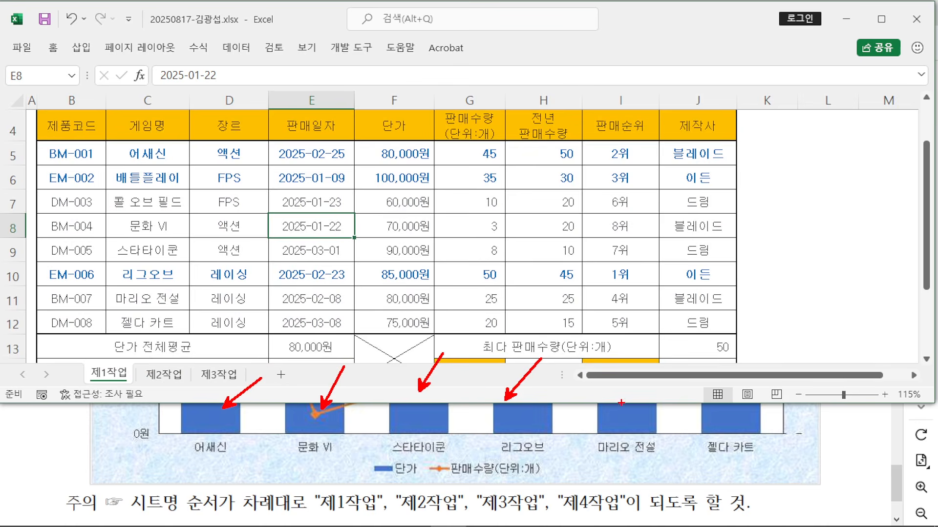
left_click_drag(655, 352, 621, 403)
left_click_drag(745, 337, 698, 394)
mouse_move(813, 278)
left_mouse_down()
mouse_move(835, 287)
mouse_move(742, 297)
left_mouse_up()
left_click_drag(841, 304, 721, 303)
key("Escape")
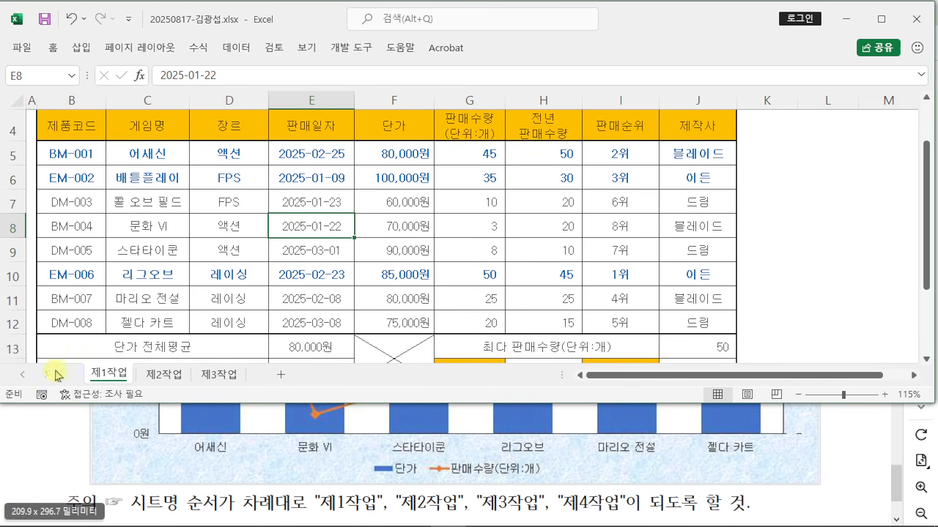
left_click_drag(124, 177, 138, 198)
left_click(123, 282)
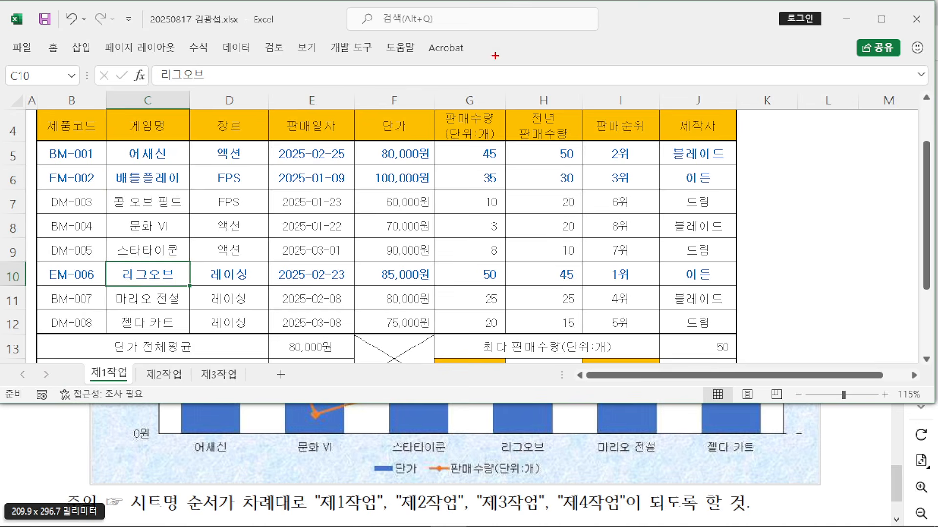
mouse_move(483, 91)
left_mouse_down()
mouse_move(661, 118)
mouse_move(780, 118)
left_mouse_up()
left_click(794, 117)
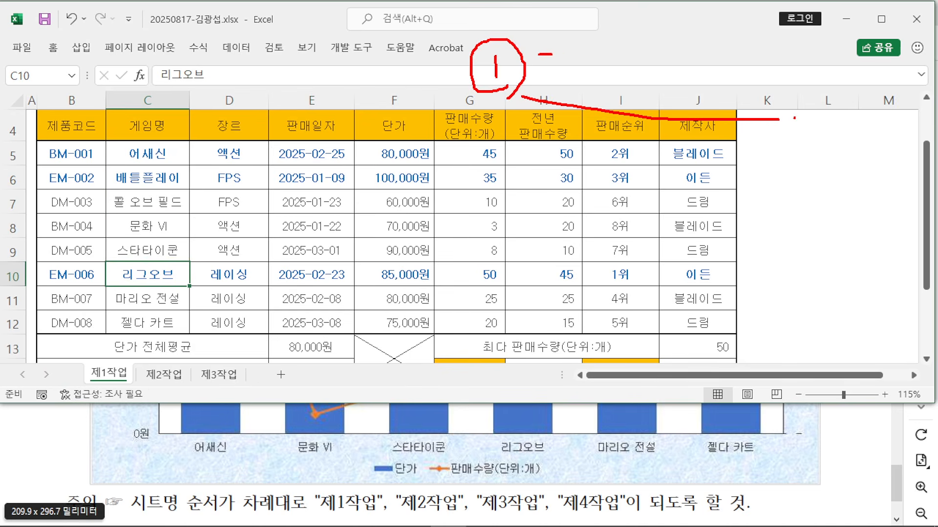
mouse_move(573, 58)
left_mouse_down()
mouse_move(562, 78)
mouse_move(567, 88)
left_mouse_up()
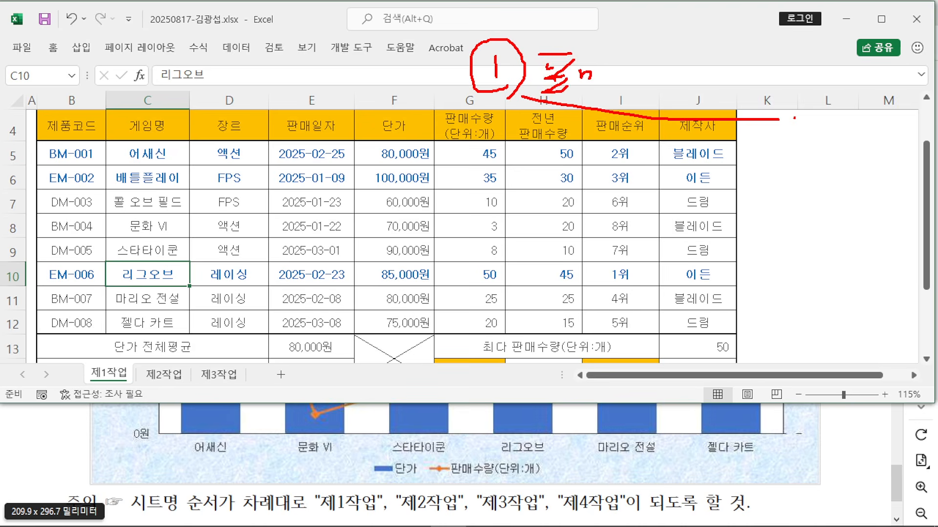
left_click_drag(629, 83, 631, 104)
left_click_drag(643, 63, 637, 71)
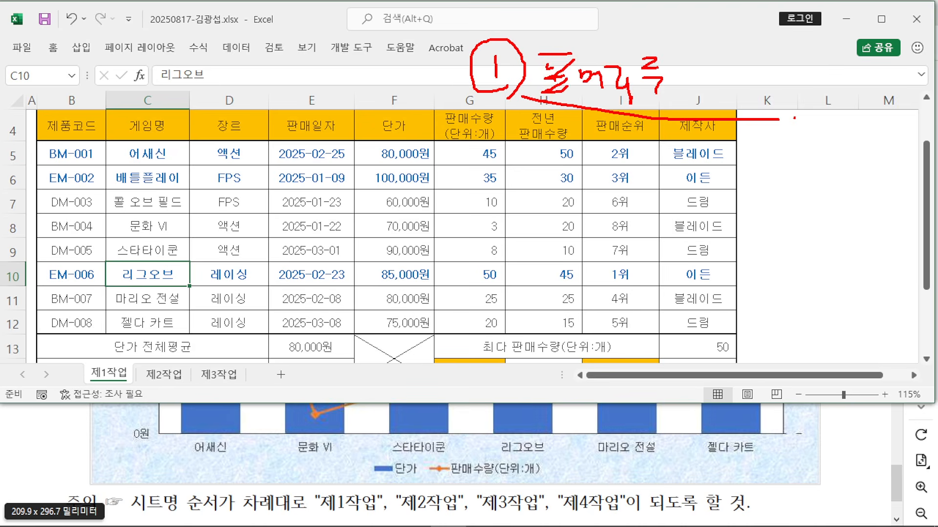
left_click_drag(705, 55, 735, 91)
mouse_move(742, 41)
left_mouse_down()
mouse_move(725, 59)
mouse_move(776, 76)
left_mouse_up()
left_click_drag(758, 87, 769, 100)
left_click_drag(494, 157, 512, 172)
mouse_move(481, 146)
left_mouse_down()
mouse_move(510, 130)
mouse_move(520, 174)
left_mouse_up()
mouse_move(556, 149)
left_mouse_down()
mouse_move(549, 166)
mouse_move(616, 121)
mouse_move(618, 146)
left_mouse_up()
left_click_drag(607, 156, 596, 181)
left_click_drag(603, 166, 614, 181)
mouse_move(629, 149)
left_mouse_down()
mouse_move(667, 176)
mouse_move(684, 171)
mouse_move(694, 201)
left_mouse_up()
mouse_move(495, 220)
left_mouse_down()
mouse_move(520, 235)
mouse_move(527, 259)
mouse_move(571, 231)
left_mouse_up()
mouse_move(573, 234)
left_mouse_down()
mouse_move(600, 225)
mouse_move(595, 246)
mouse_move(627, 263)
left_mouse_up()
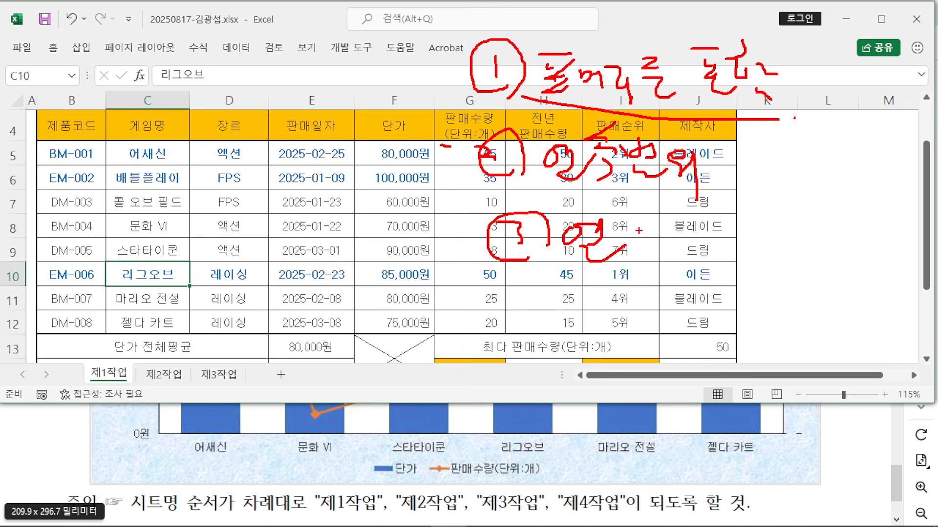
left_click_drag(635, 227, 620, 259)
mouse_move(629, 242)
left_mouse_down()
mouse_move(656, 259)
mouse_move(682, 250)
mouse_move(714, 266)
left_mouse_up()
left_click_drag(713, 241, 735, 270)
left_click_drag(735, 270, 755, 249)
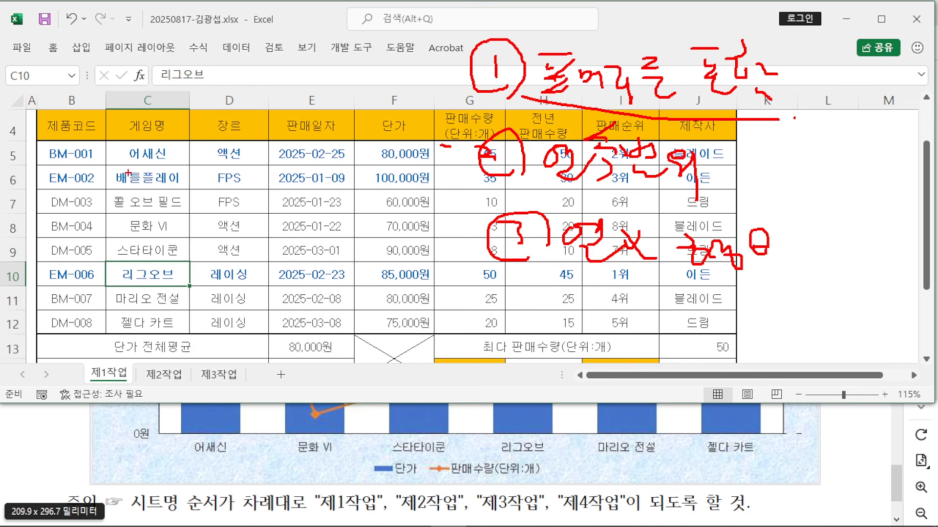
mouse_move(108, 108)
left_mouse_down()
mouse_move(101, 162)
mouse_move(188, 164)
left_mouse_up()
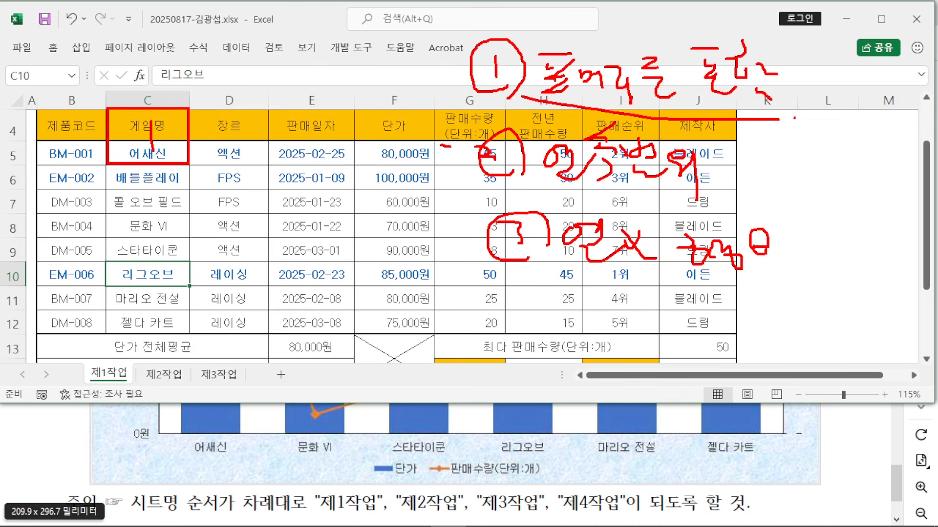
left_click_drag(62, 169, 71, 272)
mouse_move(82, 188)
left_mouse_down()
mouse_move(45, 217)
mouse_move(95, 226)
left_mouse_up()
left_click_drag(259, 79, 408, 81)
left_click_drag(320, 96, 332, 129)
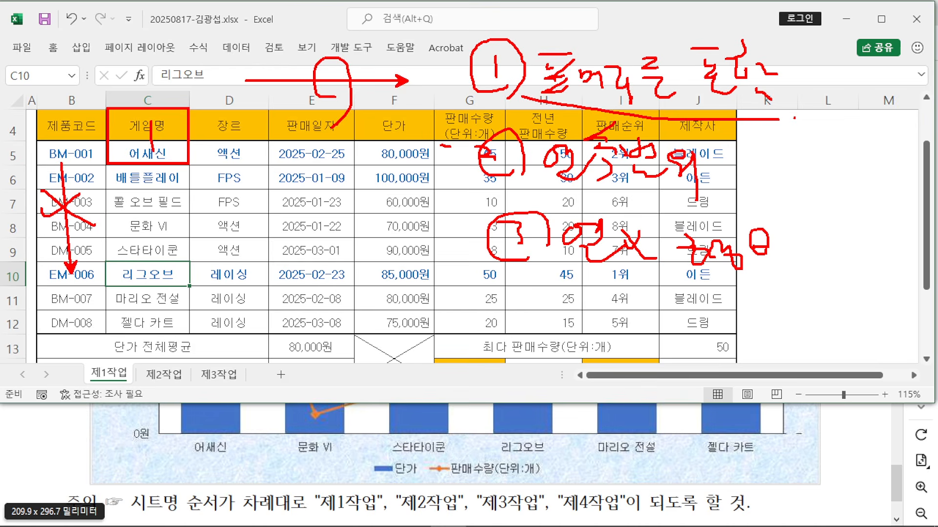
left_click_drag(398, 479, 572, 483)
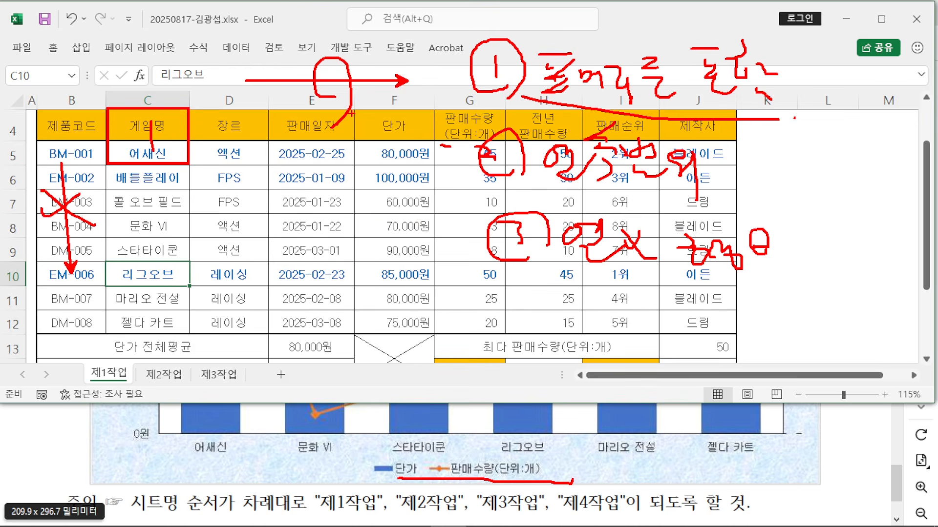
left_click_drag(351, 113, 504, 162)
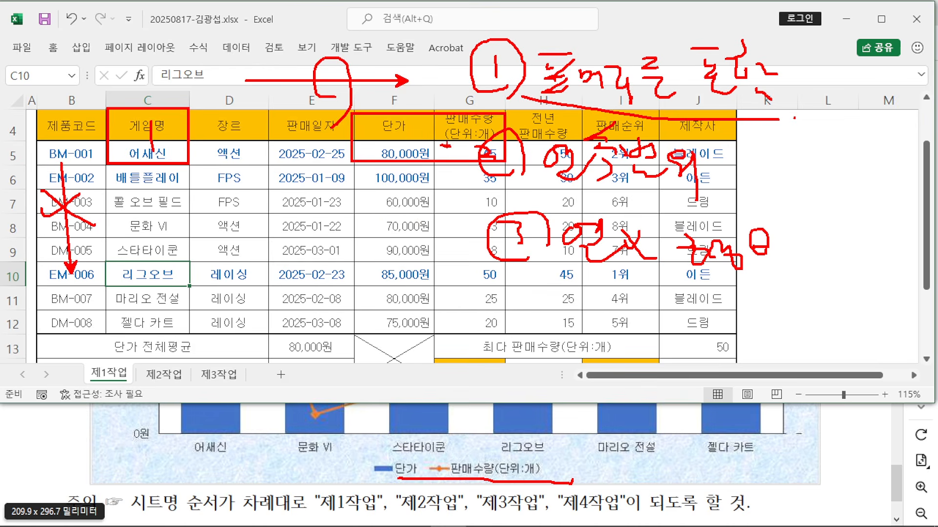
left_click_drag(414, 128, 492, 153)
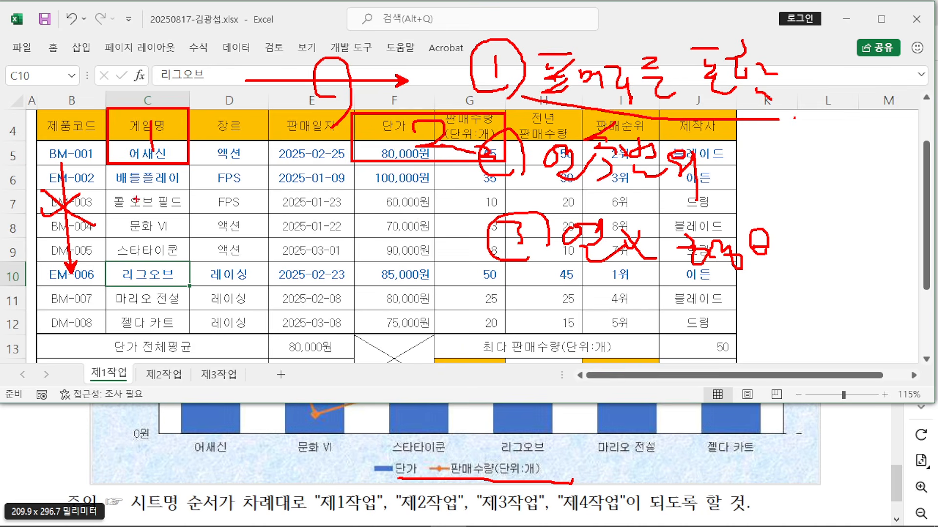
mouse_move(122, 178)
left_mouse_down()
mouse_move(153, 198)
mouse_move(191, 336)
left_mouse_up()
left_click_drag(139, 254, 136, 294)
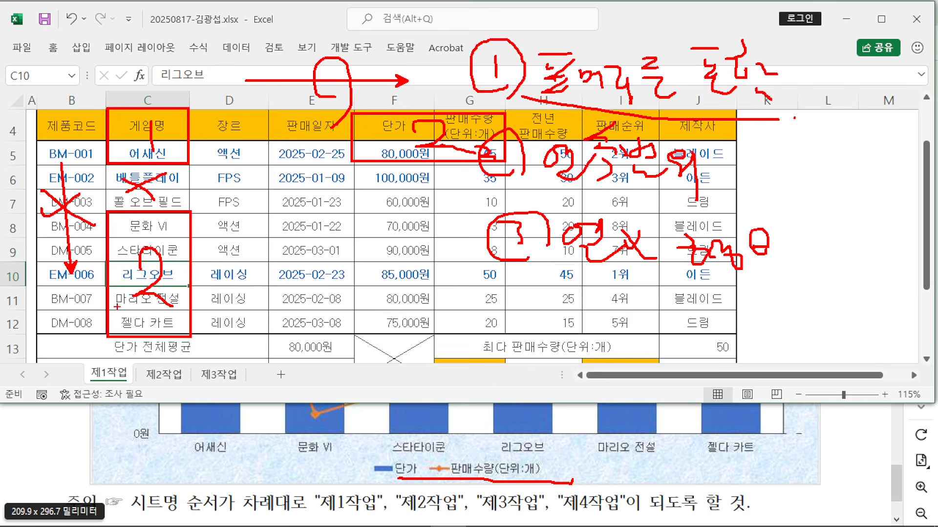
left_click_drag(165, 296, 122, 319)
mouse_move(354, 213)
left_mouse_down()
mouse_move(451, 336)
mouse_move(498, 337)
mouse_move(361, 213)
left_mouse_up()
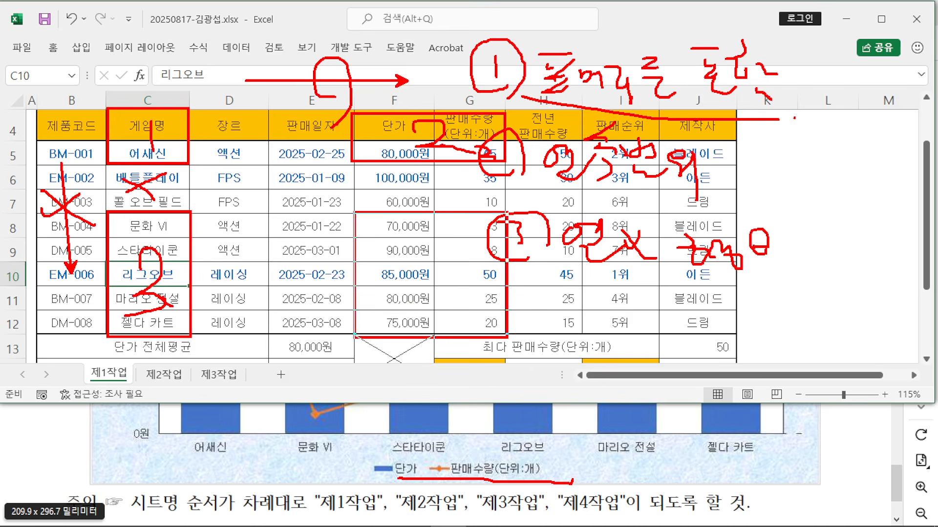
left_click_drag(422, 240, 461, 288)
left_click_drag(456, 243, 423, 308)
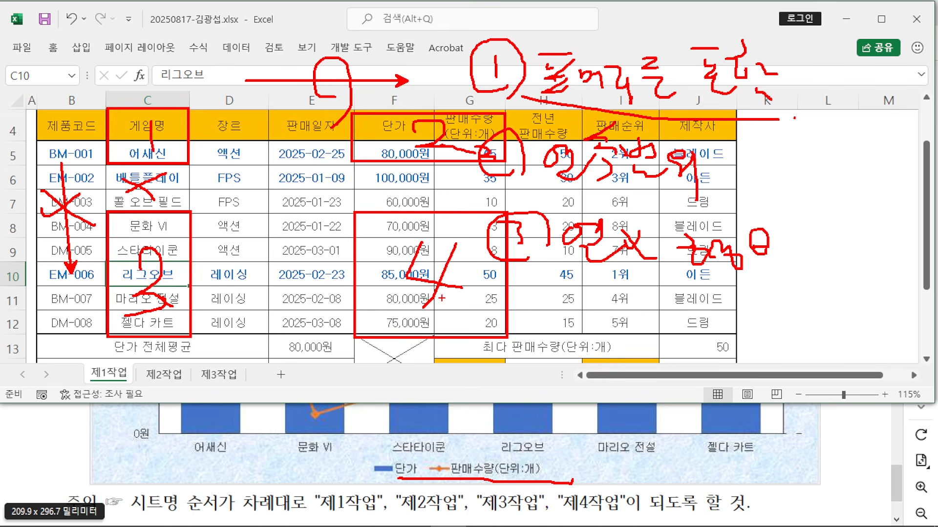
key("Escape")
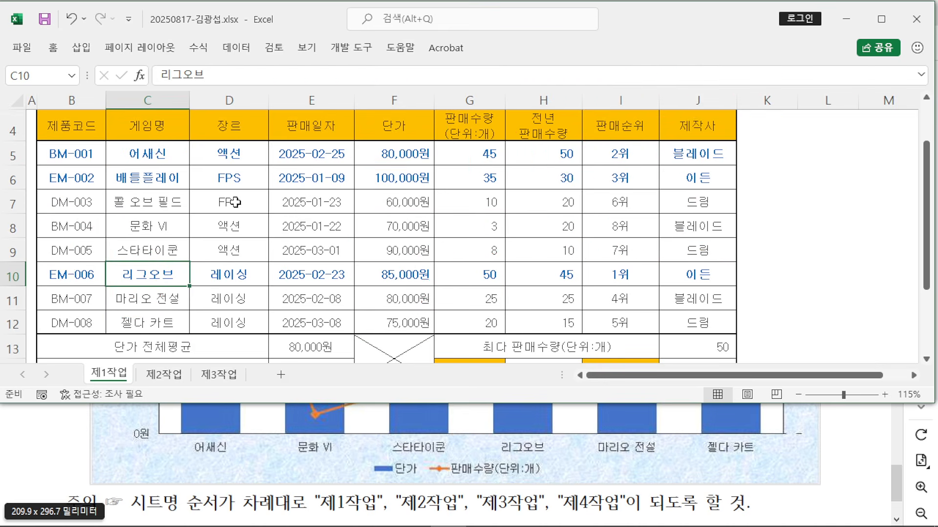
Step: Select C4:C5 with the 게임명 header and 어새신, then sketch red marks beside the table
scroll(235, 202, "up", 1)
left_click_drag(147, 207, 149, 236)
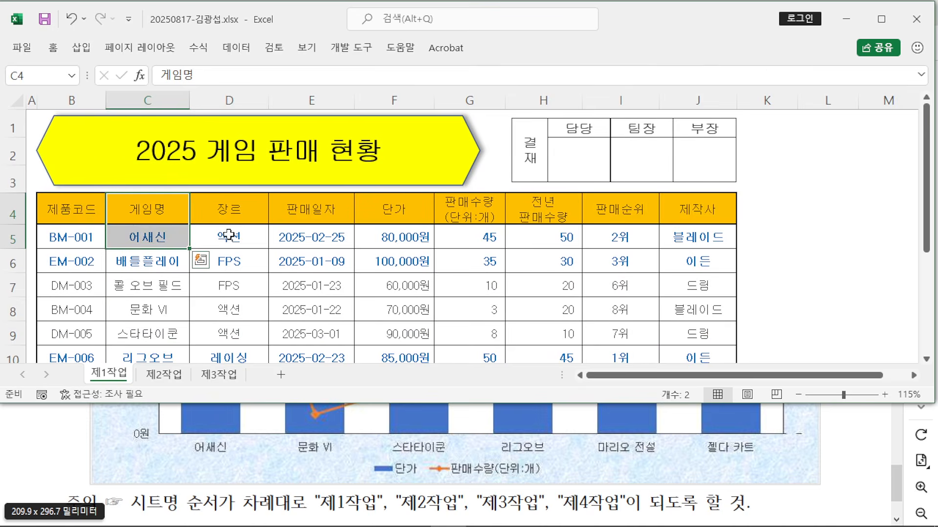
scroll(242, 229, "down", 1)
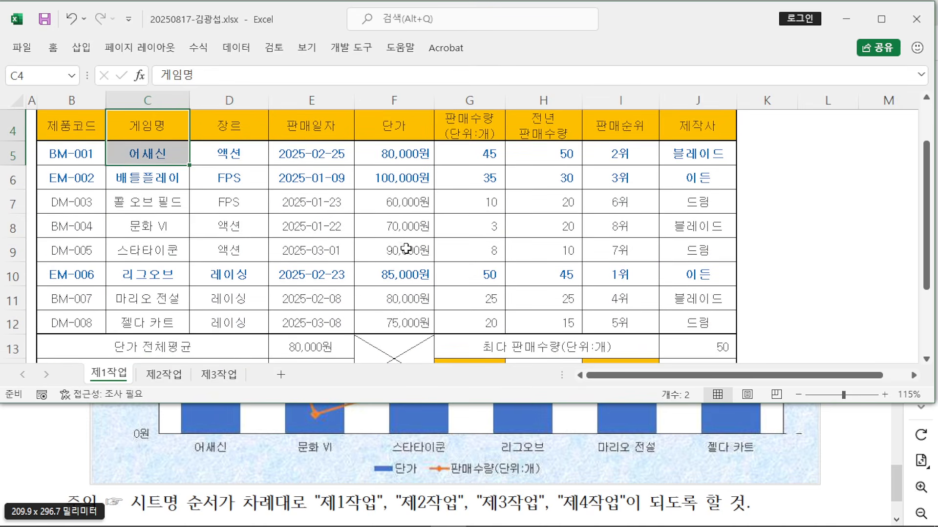
key("ctrl+2")
mouse_move(686, 94)
left_mouse_down()
mouse_move(679, 144)
mouse_move(830, 214)
left_mouse_up()
mouse_move(734, 131)
left_mouse_down()
mouse_move(716, 140)
mouse_move(755, 184)
left_mouse_up()
mouse_move(751, 190)
left_mouse_down()
mouse_move(779, 145)
mouse_move(791, 157)
left_mouse_up()
left_click_drag(751, 149, 797, 138)
mouse_move(803, 184)
left_mouse_down()
mouse_move(842, 181)
mouse_move(833, 181)
left_mouse_up()
left_click_drag(735, 192, 786, 248)
key("Escape")
Step: Add F4:G5, C8:C12 and F8:G12 to the chart data selection
left_click_drag(388, 134, 467, 153)
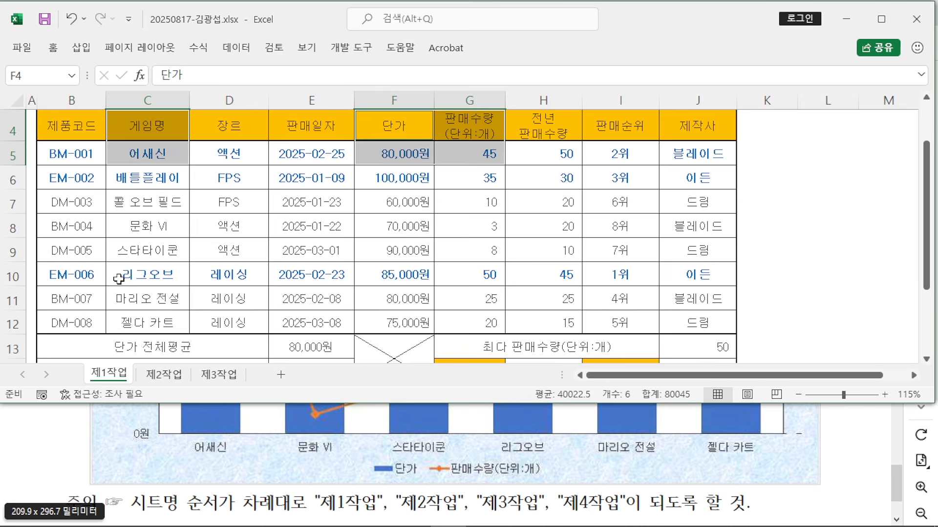
left_click_drag(147, 226, 165, 323)
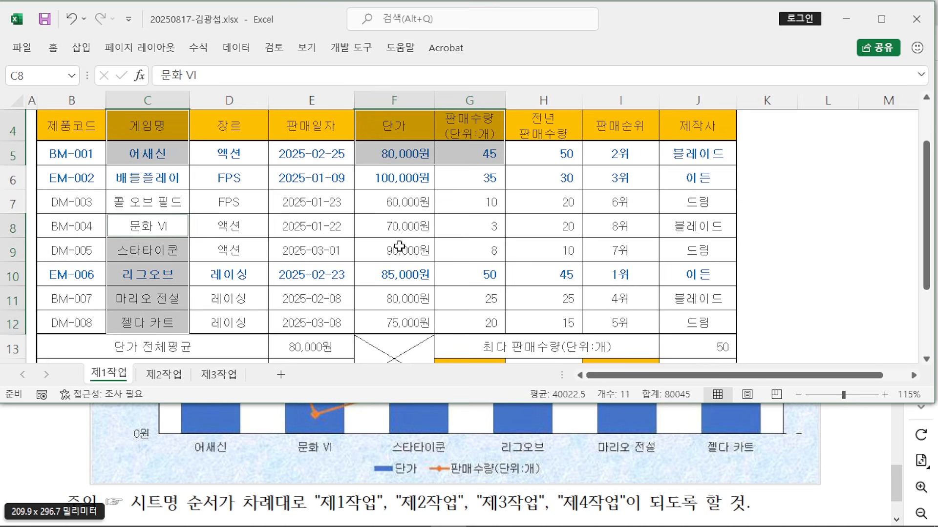
left_click_drag(380, 227, 470, 323)
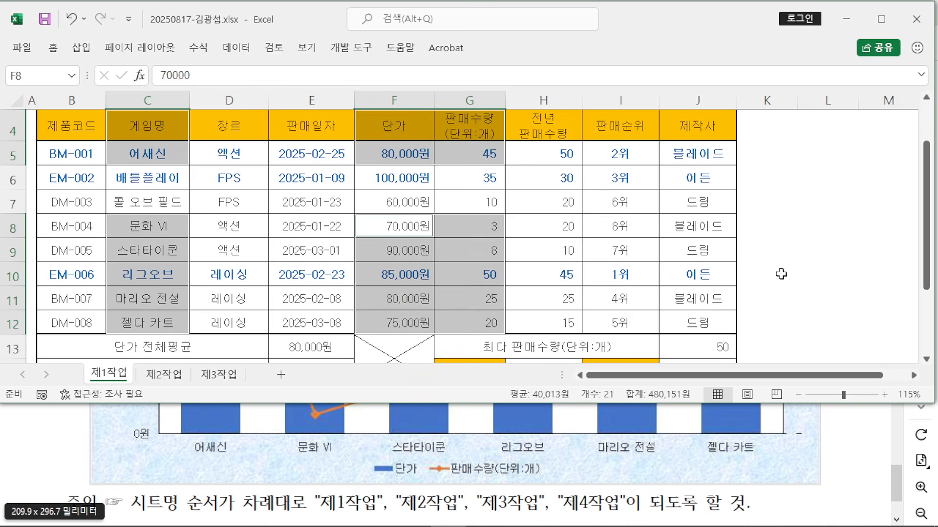
Step: Draw a red box with a handwritten note beside the table, then clear it
left_click_drag(641, 82, 835, 293)
left_click_drag(646, 151, 751, 153)
left_click_drag(679, 156, 667, 241)
mouse_move(665, 199)
left_mouse_down()
mouse_move(715, 199)
mouse_move(733, 247)
left_mouse_up()
left_click(744, 221)
left_click_drag(778, 178, 766, 254)
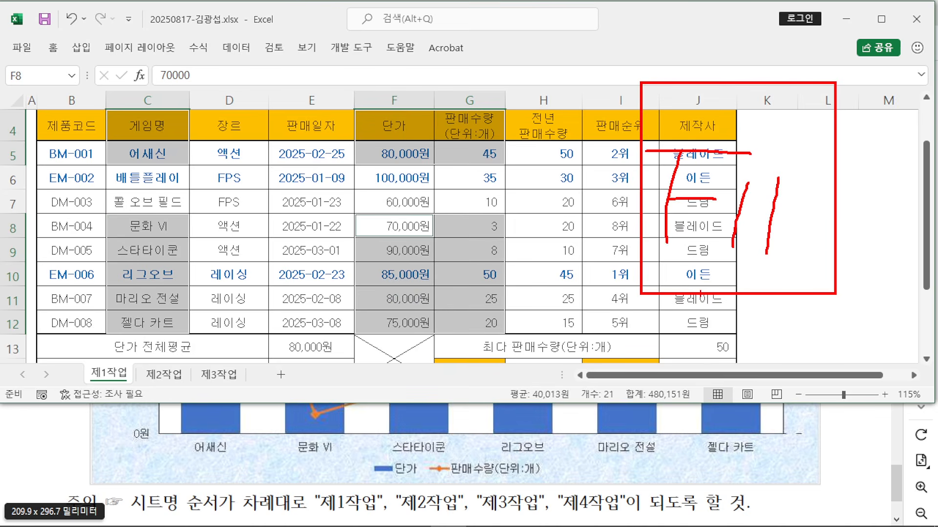
key("Escape")
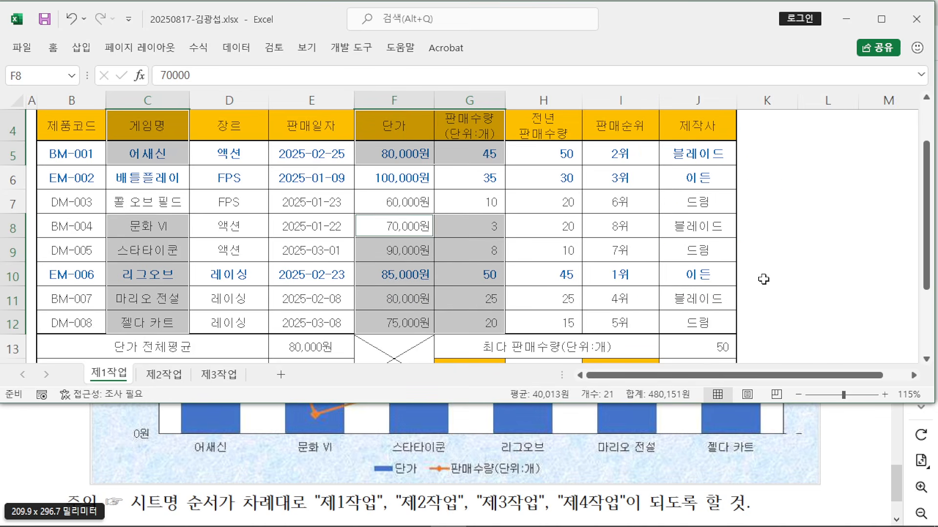
Step: Create a chart sheet with F11, name it 제4작업 and move it after 제3작업
key("F11")
left_click(100, 383)
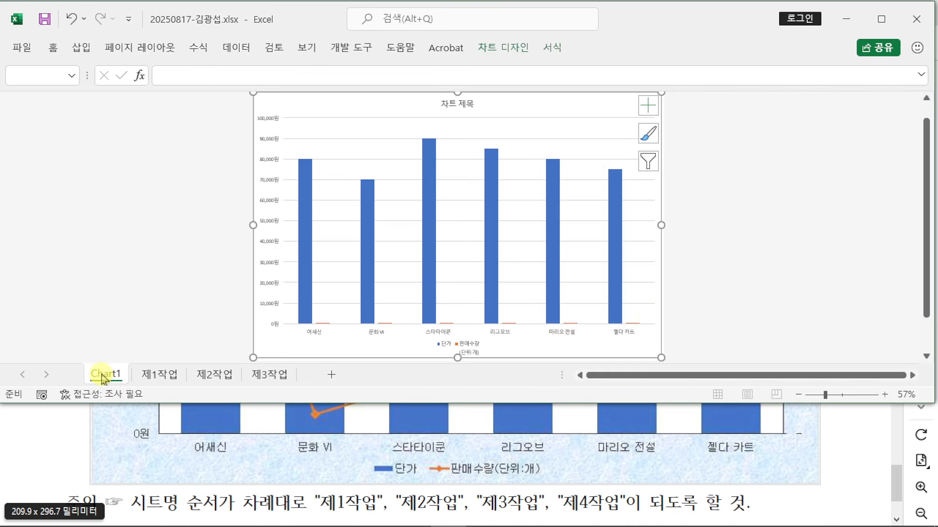
double_click(102, 375)
type("제")
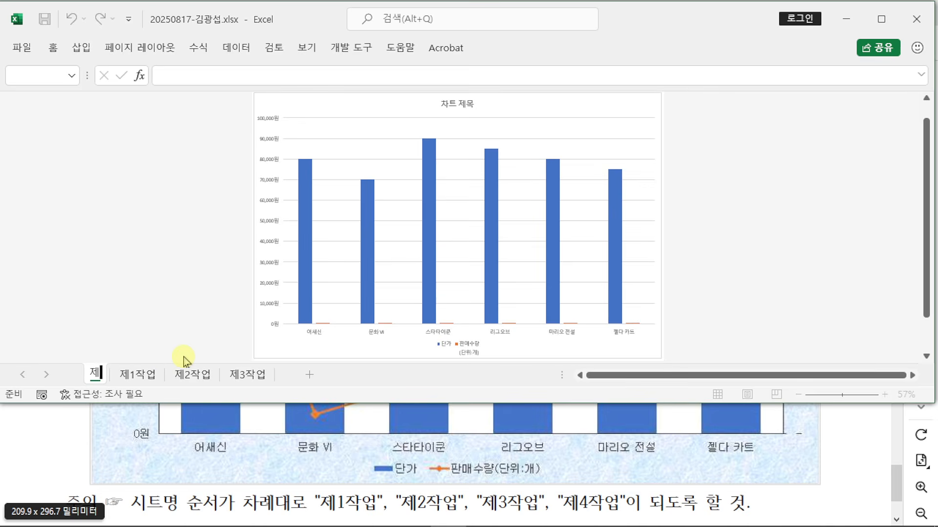
type("4작업")
key("Return")
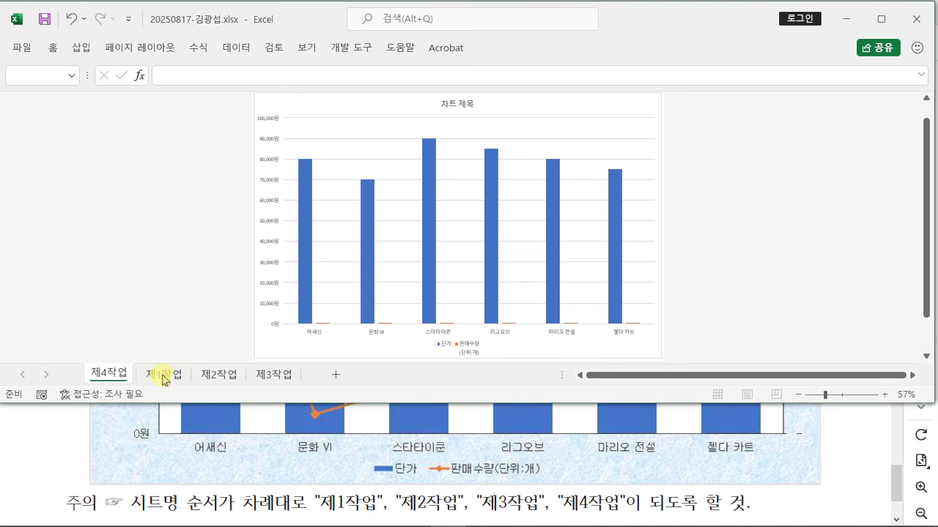
mouse_move(108, 375)
left_mouse_down()
mouse_move(137, 337)
mouse_move(260, 325)
mouse_move(295, 342)
mouse_move(309, 367)
left_mouse_up()
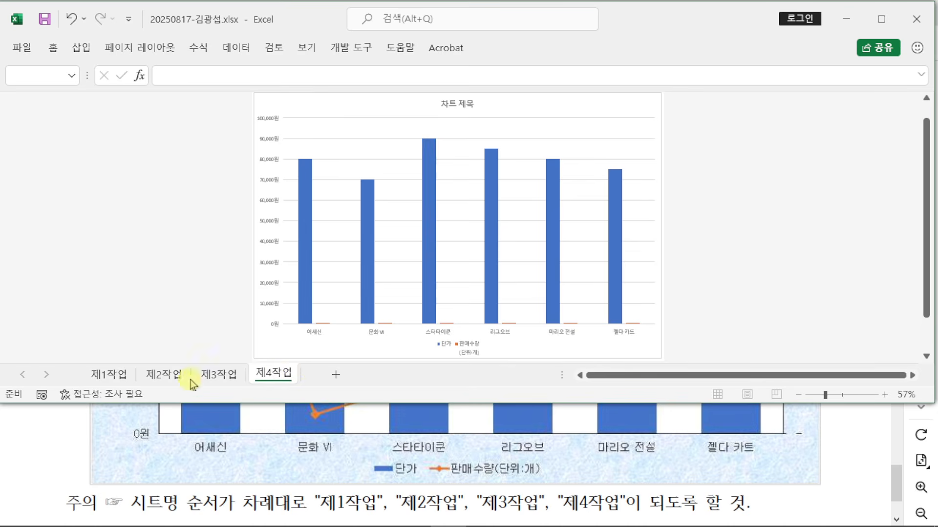
Step: Make the window taller and switch between the 제1작업 sheet and the 제4작업 chart
left_click(108, 375)
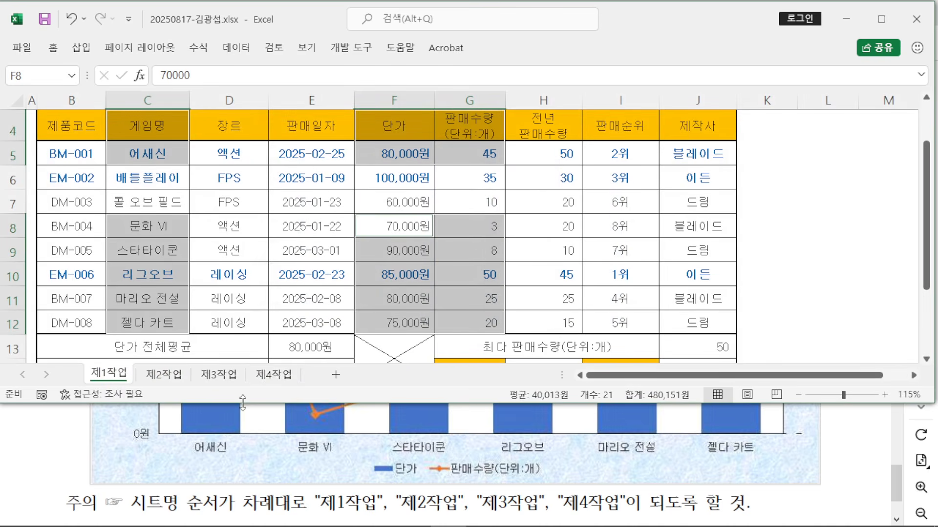
left_click_drag(242, 407, 243, 430)
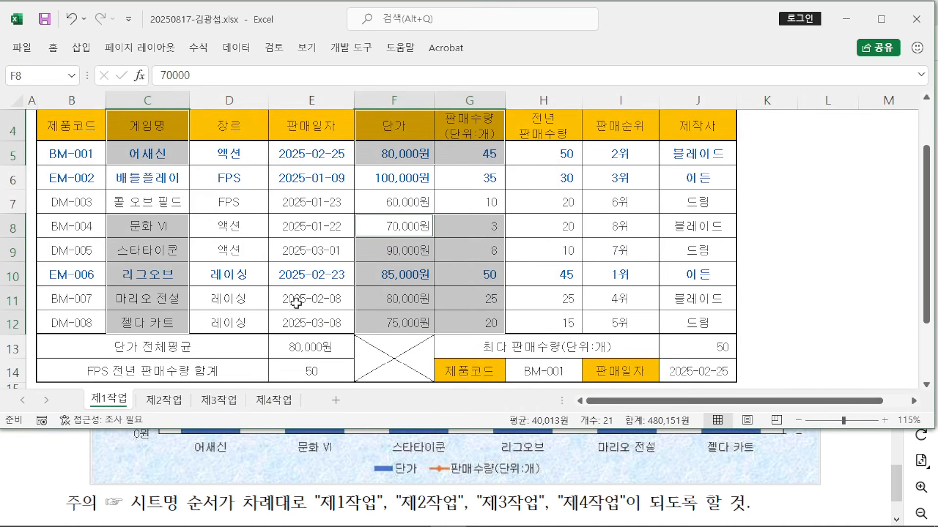
left_click(274, 400)
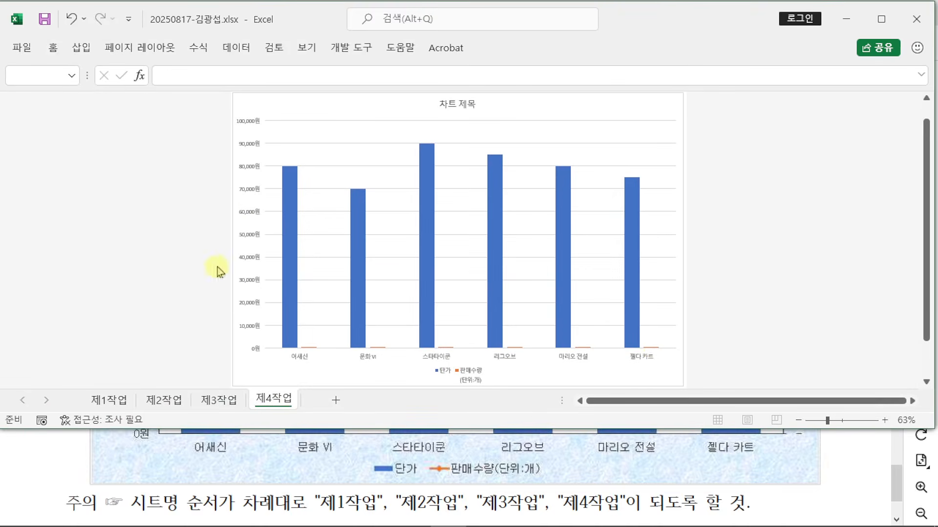
left_click(108, 401)
scroll(225, 256, "up", 1)
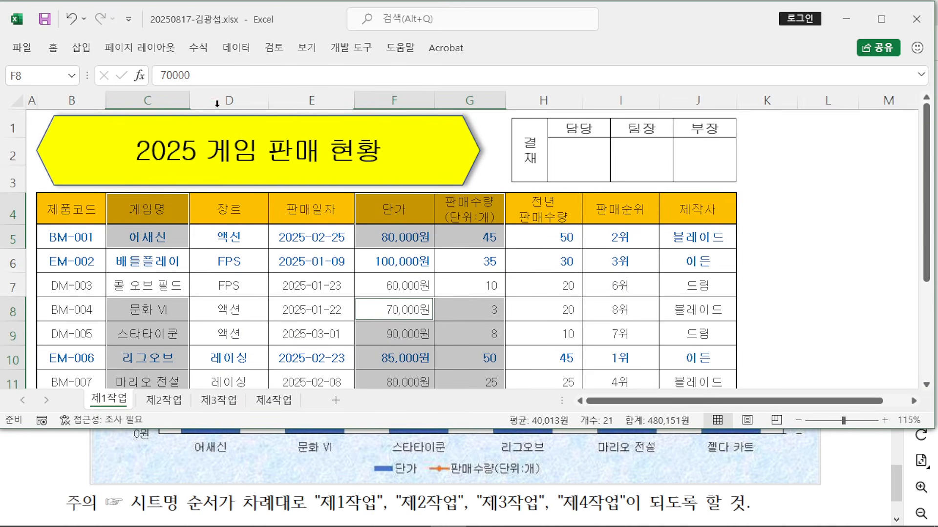
Step: Insert a trial clustered column chart on 제1작업 and glance at Chart Design
left_click(81, 48)
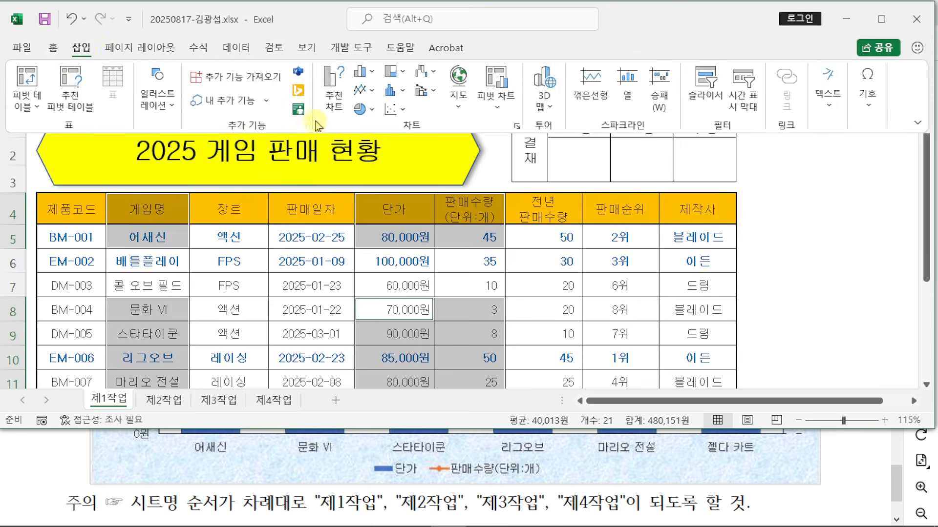
left_click(374, 73)
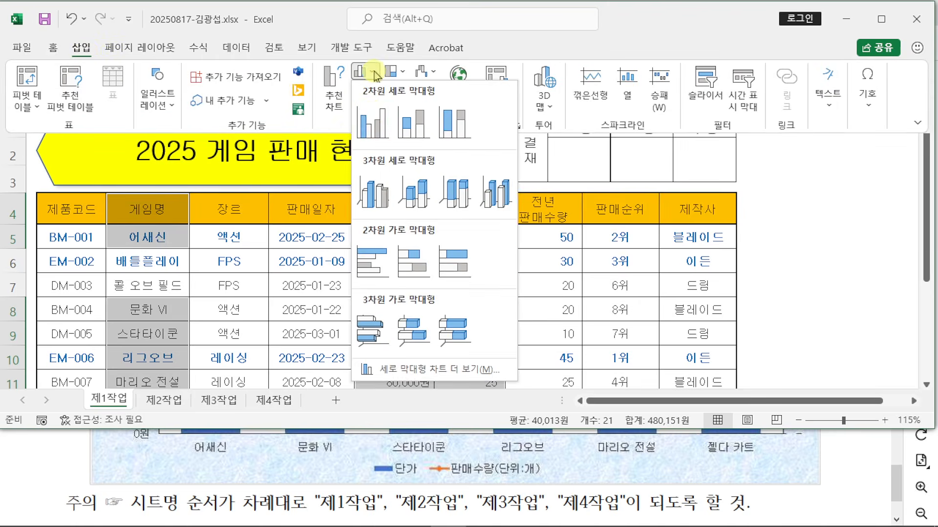
left_click(373, 118)
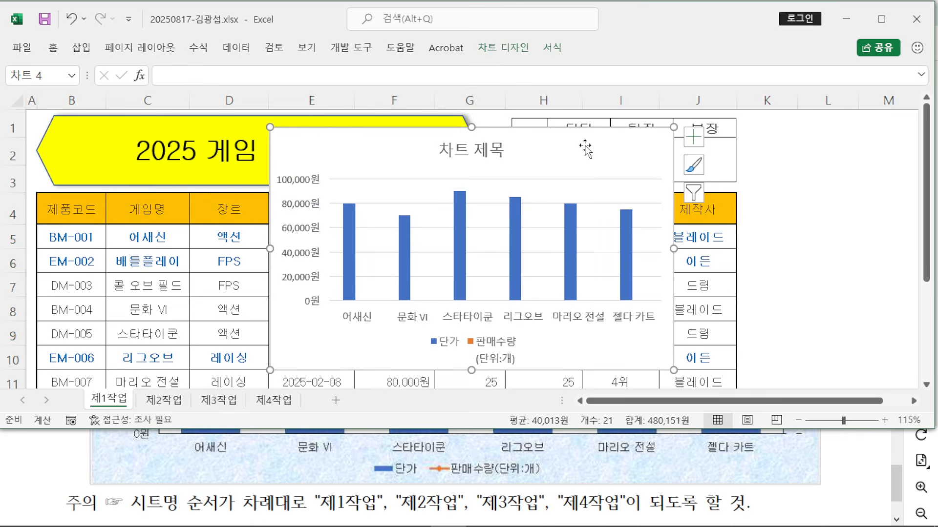
left_click(508, 48)
left_click(584, 152)
Step: Cancel moving the trial chart to a new sheet, delete it, and view 제4작업
right_click(588, 153)
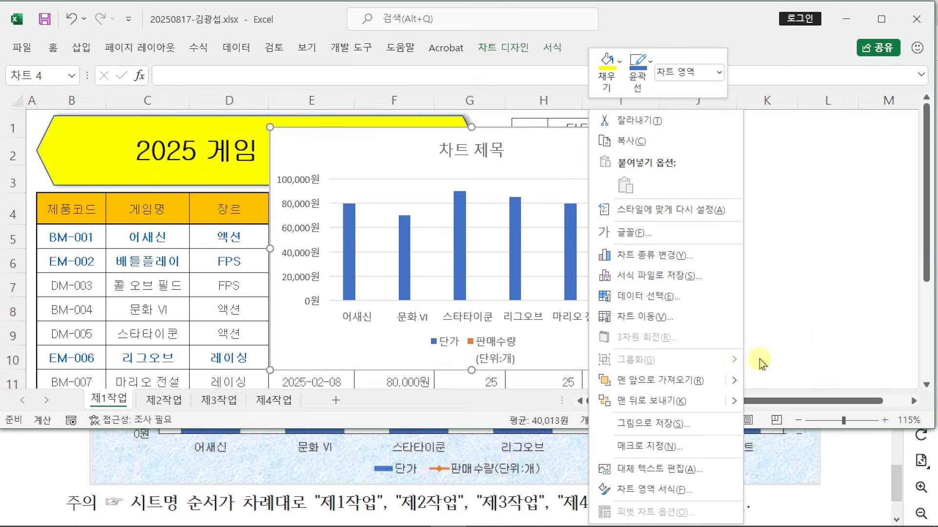
left_click(660, 323)
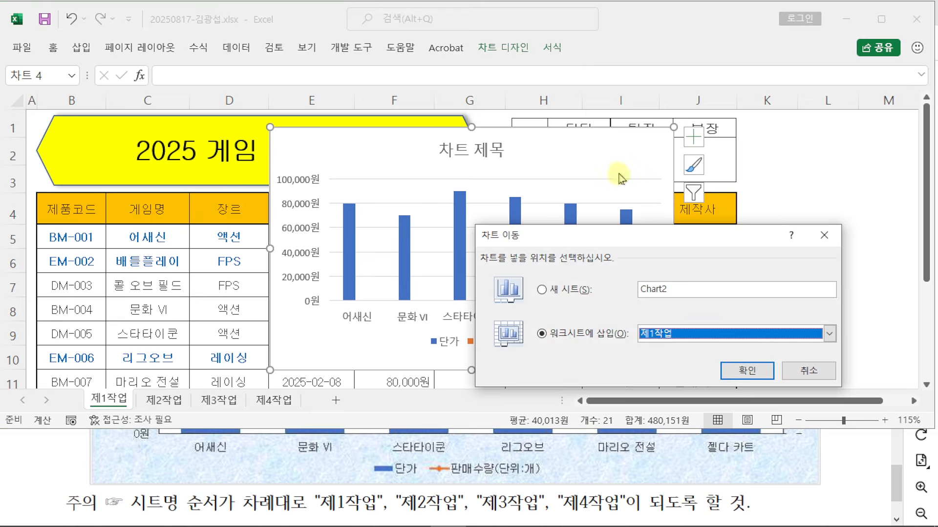
left_click(823, 235)
right_click(600, 146)
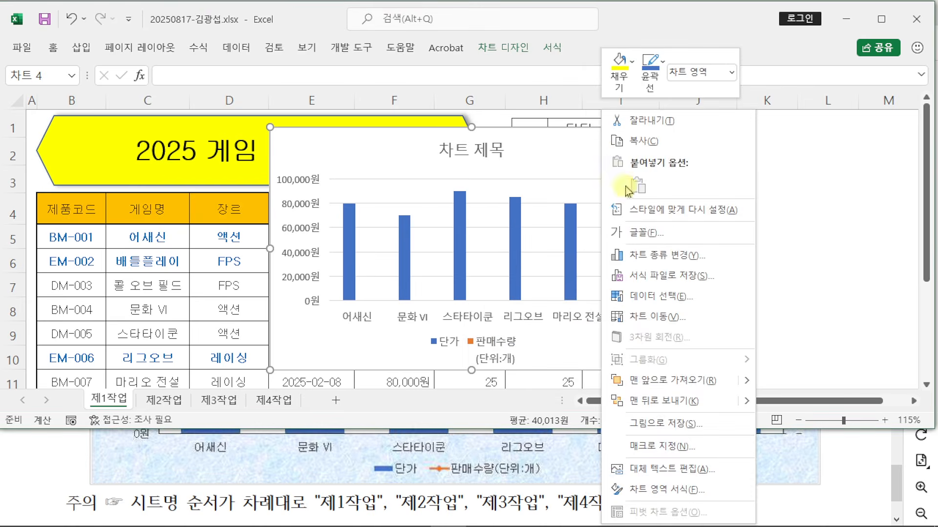
left_click(657, 322)
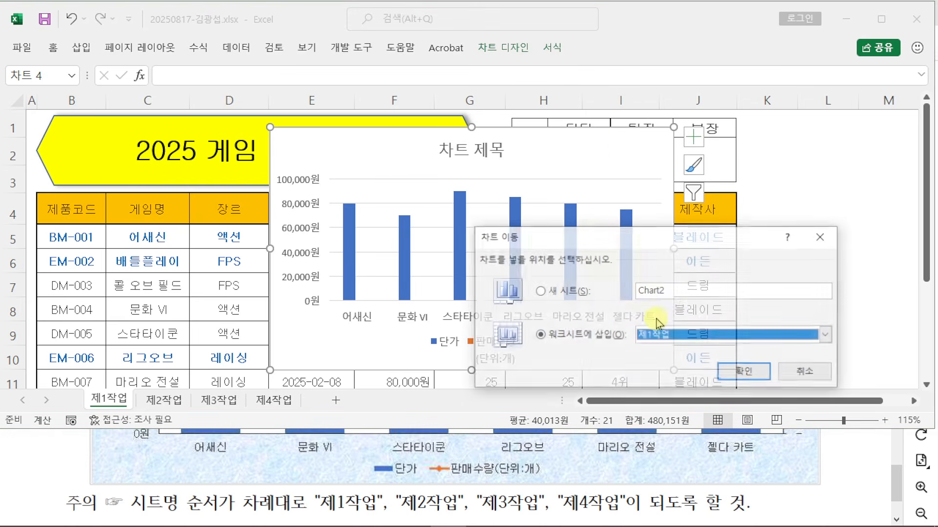
left_click(539, 291)
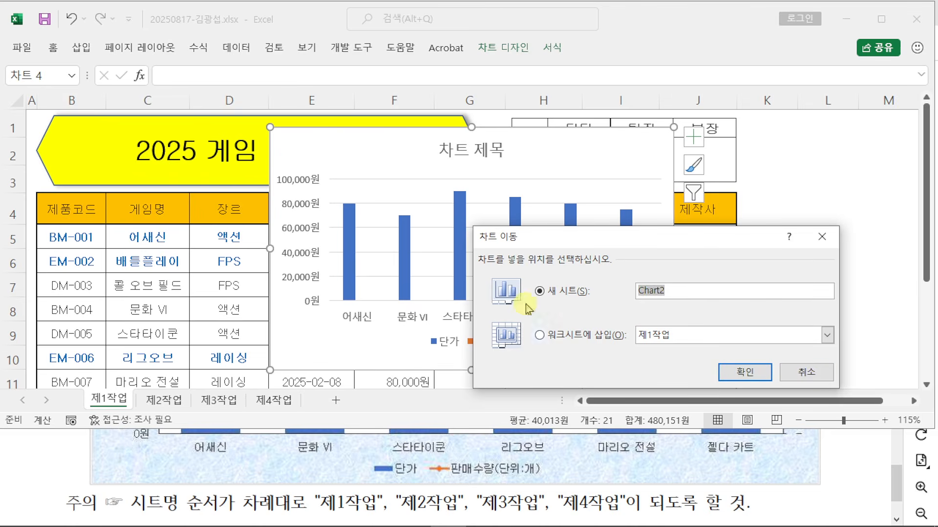
left_click(822, 237)
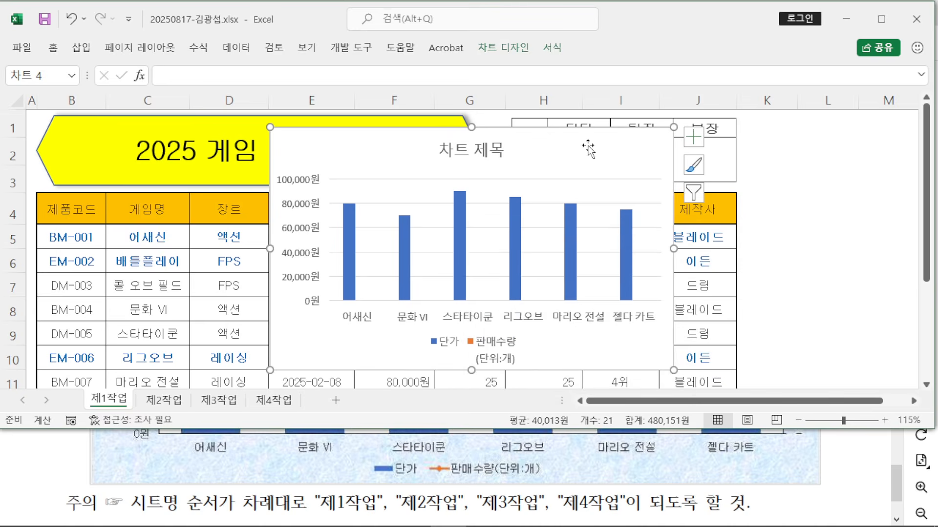
key("Delete")
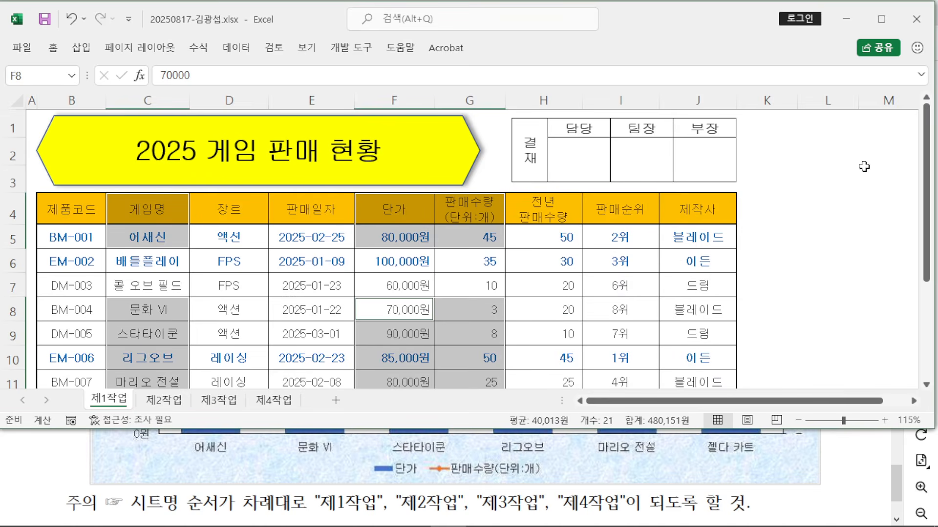
left_click(274, 401)
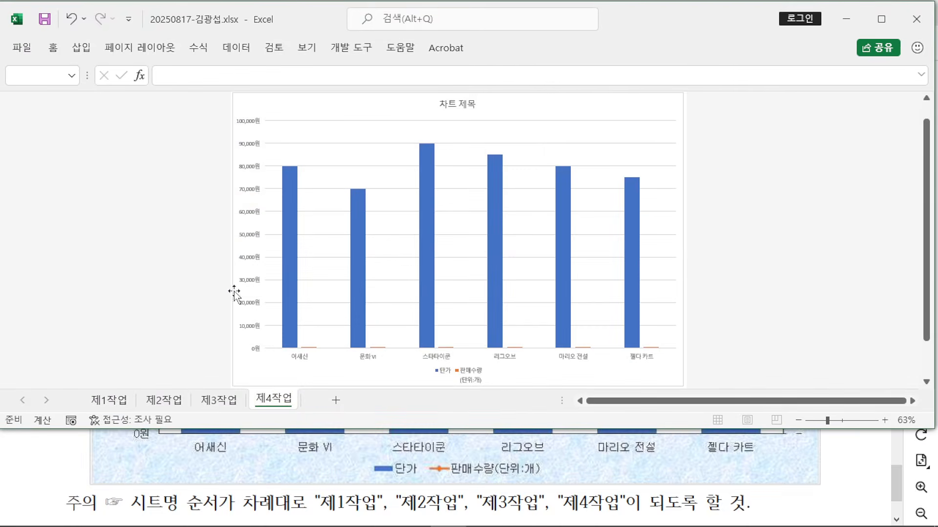
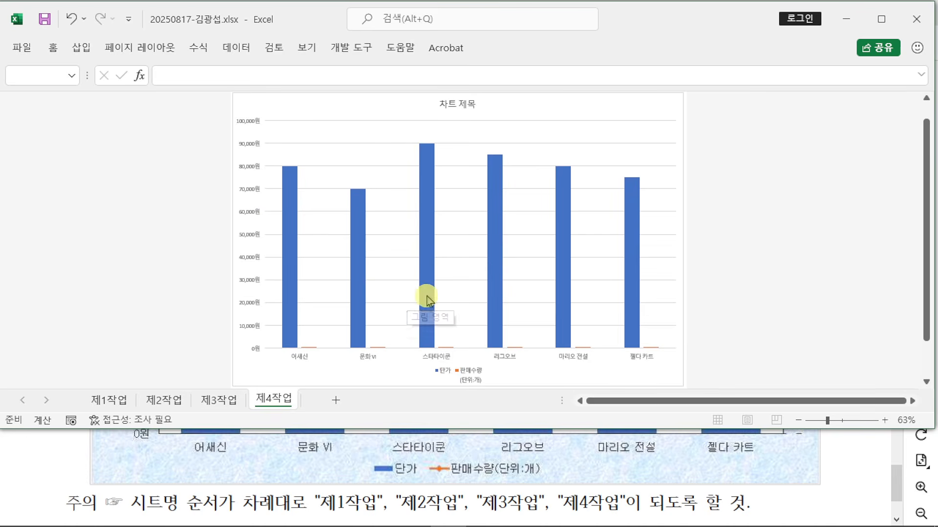
Step: Bring the exam PDF forward and highlight the first three chart conditions
left_click(849, 473)
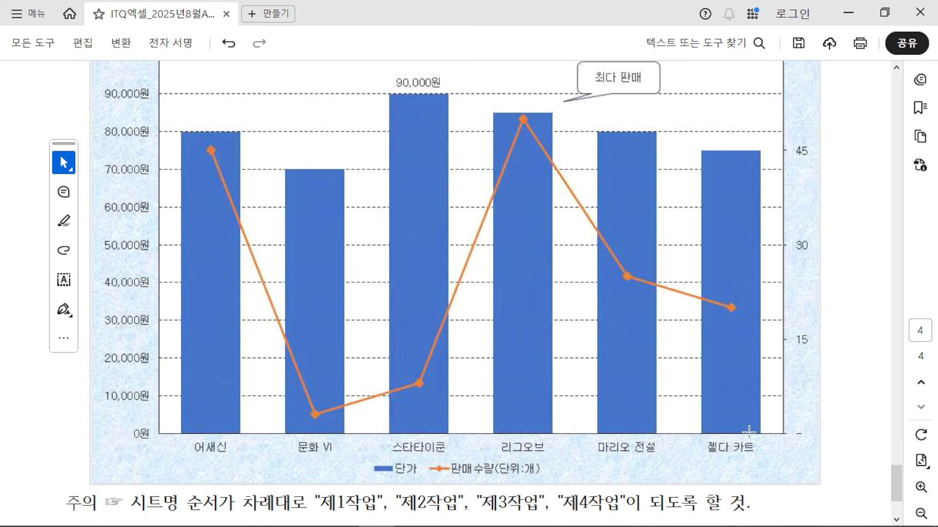
scroll(731, 426, "up", 5)
scroll(731, 426, "up", 8)
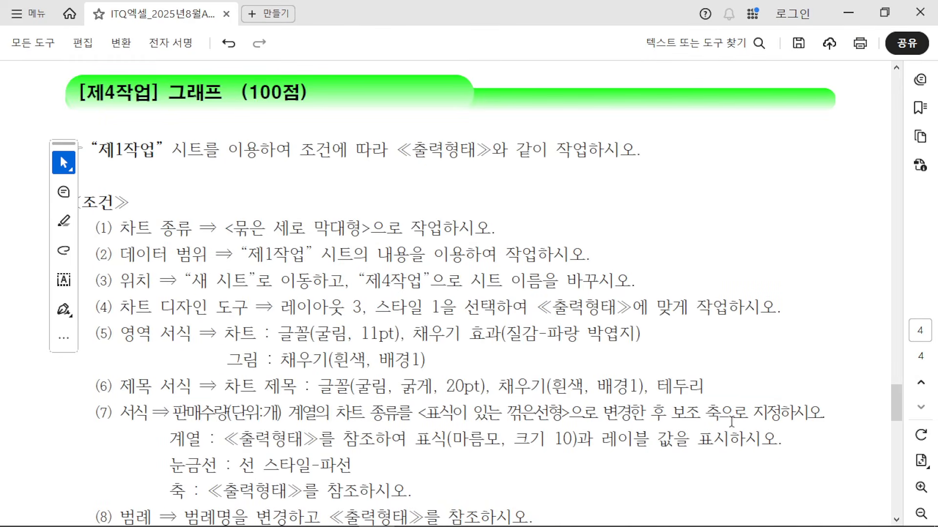
left_click_drag(96, 228, 641, 278)
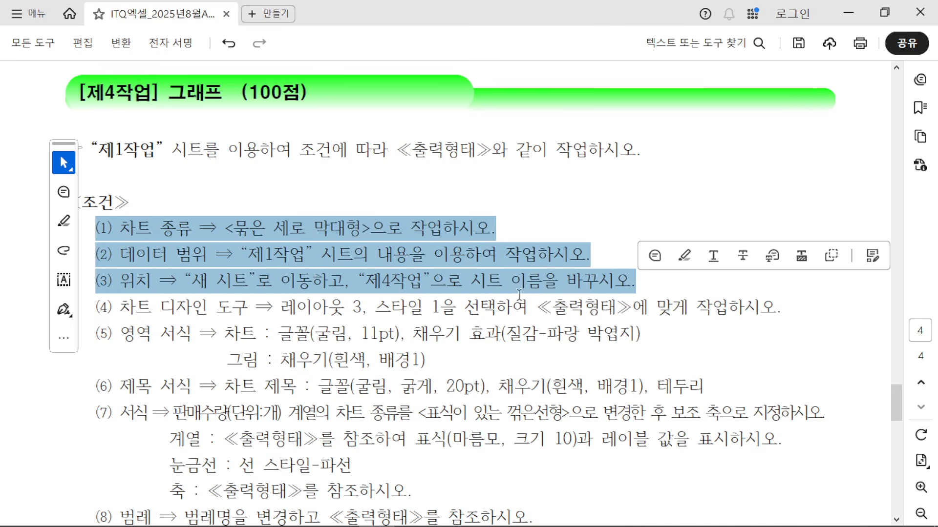
Step: Mark the blue tissue-paper texture, 마름모 marker, and condition (4) layout/style requirements
scroll(155, 333, "down", 1)
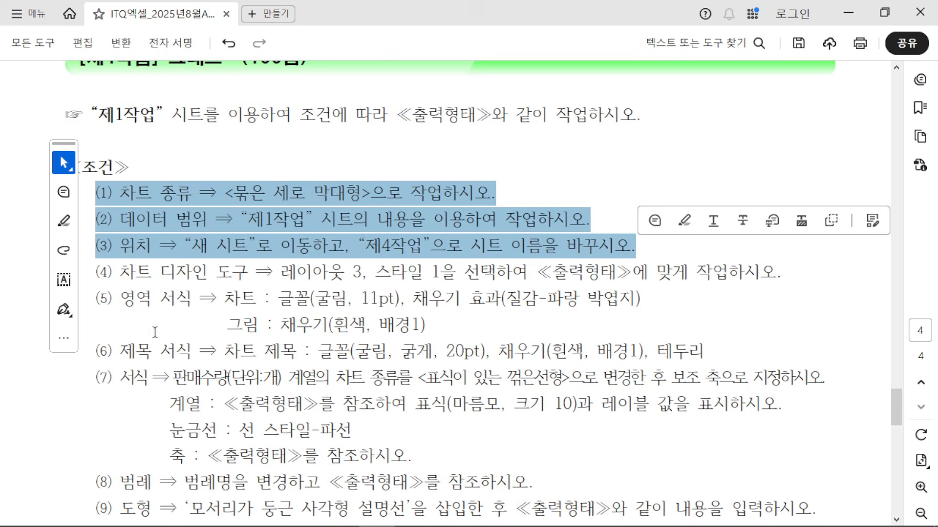
scroll(153, 328, "down", 2)
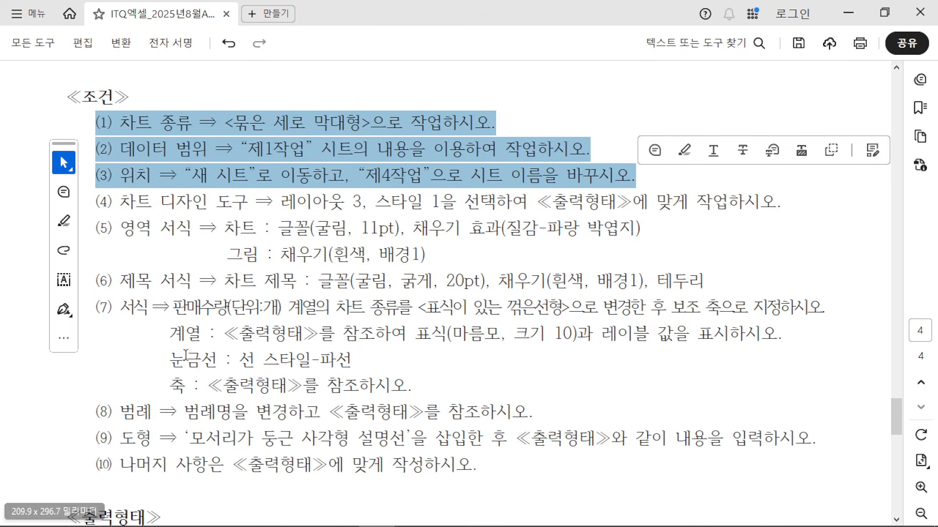
scroll(202, 358, "up", 1)
left_click_drag(509, 264, 637, 264)
left_click_drag(453, 369, 494, 369)
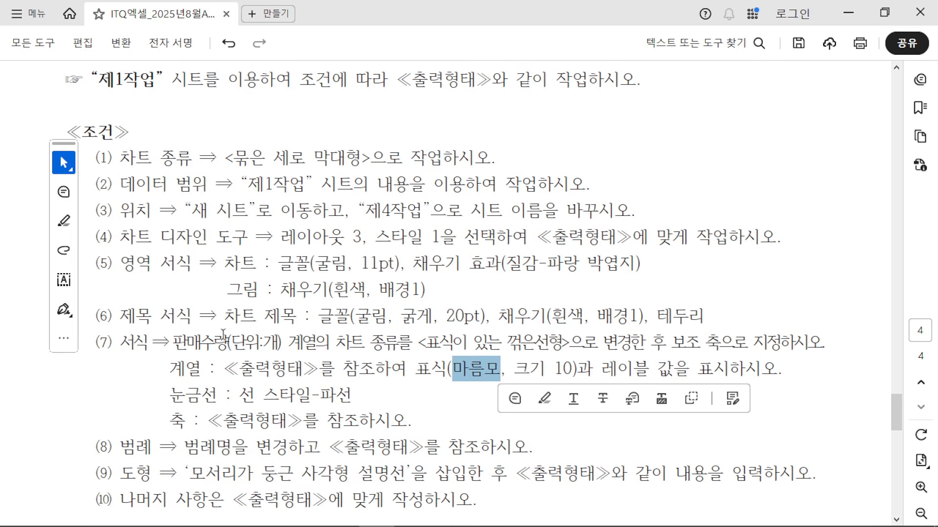
left_click_drag(97, 237, 688, 238)
Step: Shrink the PDF window and select the chart in Excel
left_click(883, 14)
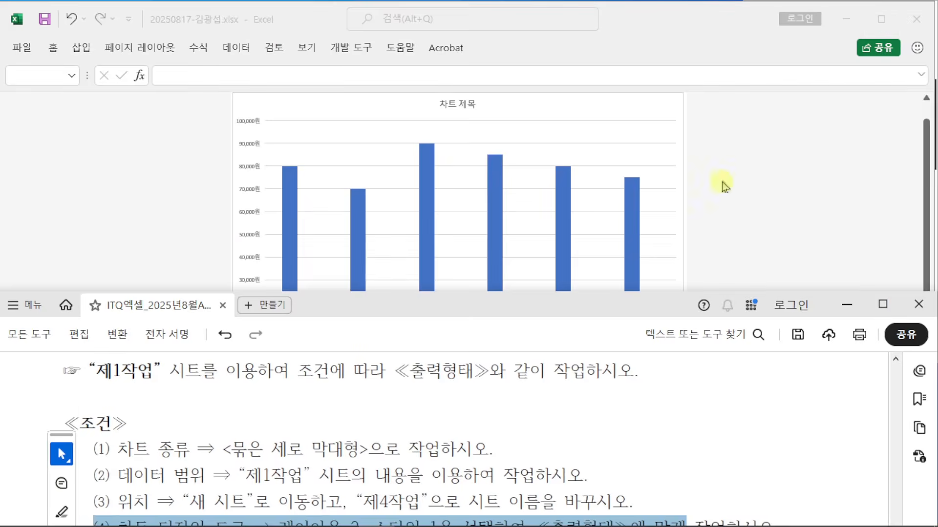
scroll(404, 414, "down", 3)
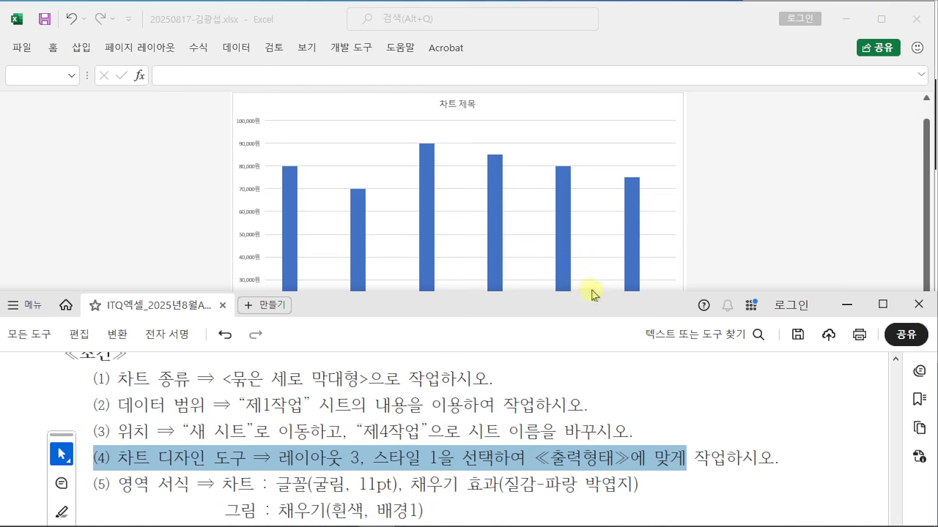
left_click(623, 108)
left_click(620, 101)
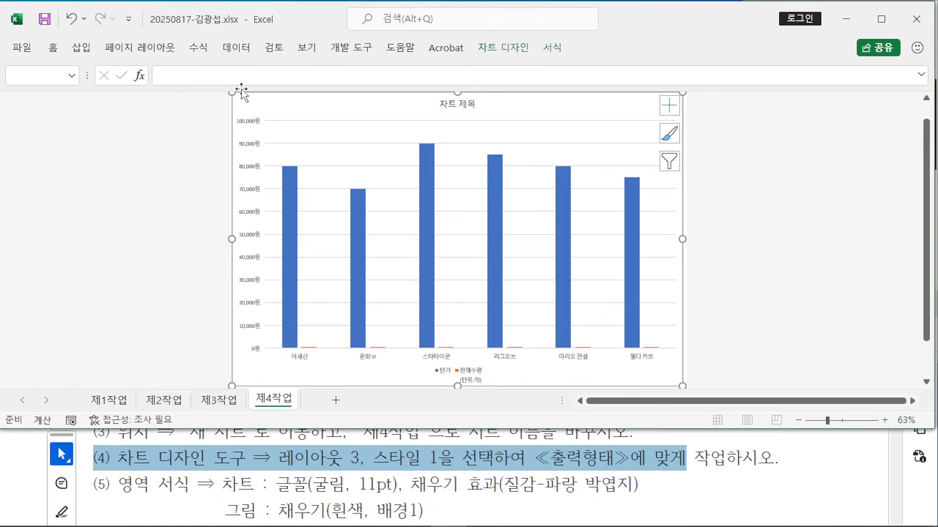
Step: Apply Quick Layout 3 and chart Style 1, then note the 굴림 11pt font condition
left_click(500, 47)
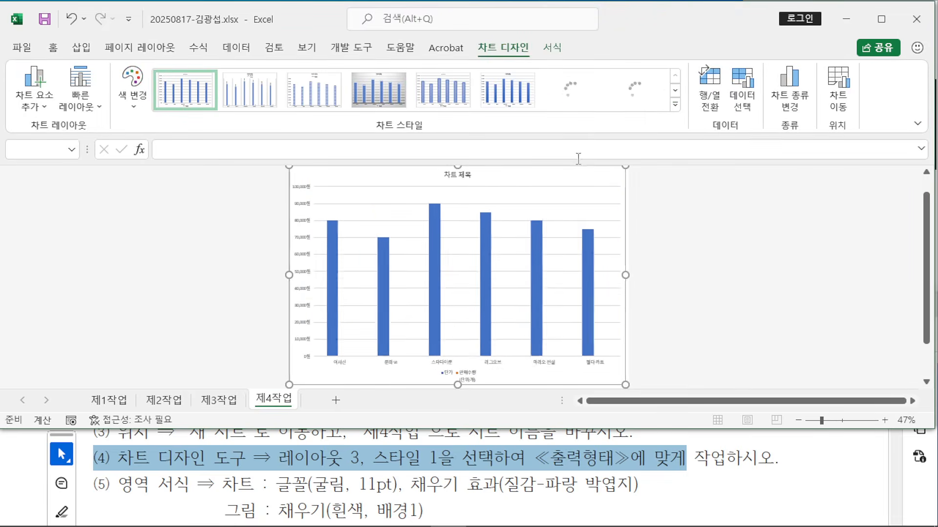
left_click(502, 44)
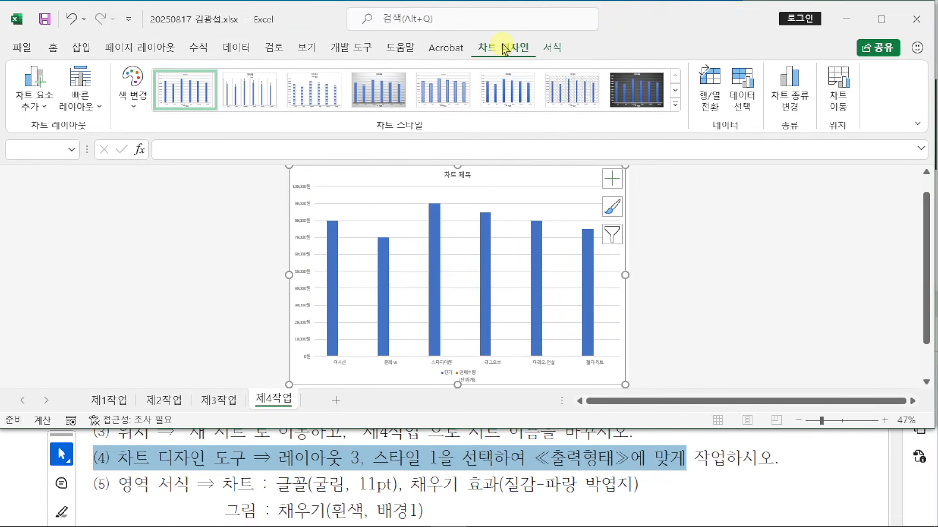
left_click(86, 94)
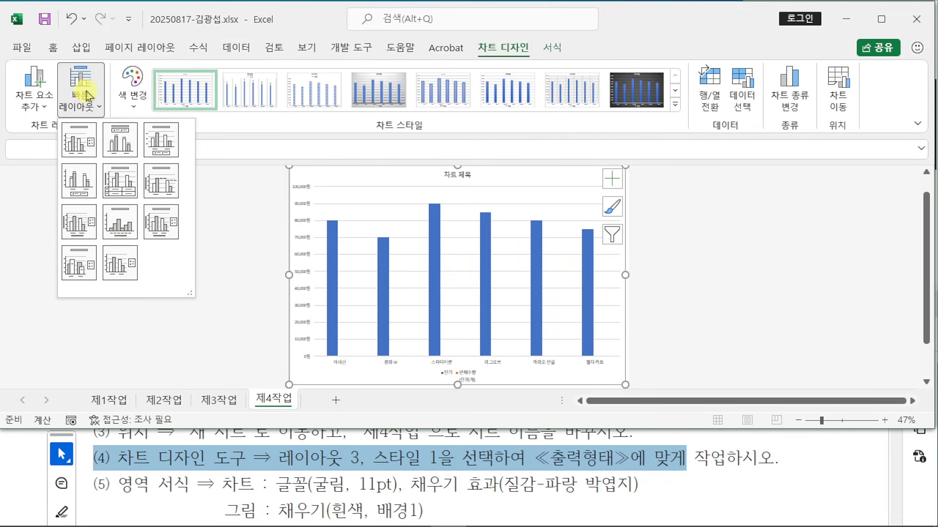
left_click(156, 144)
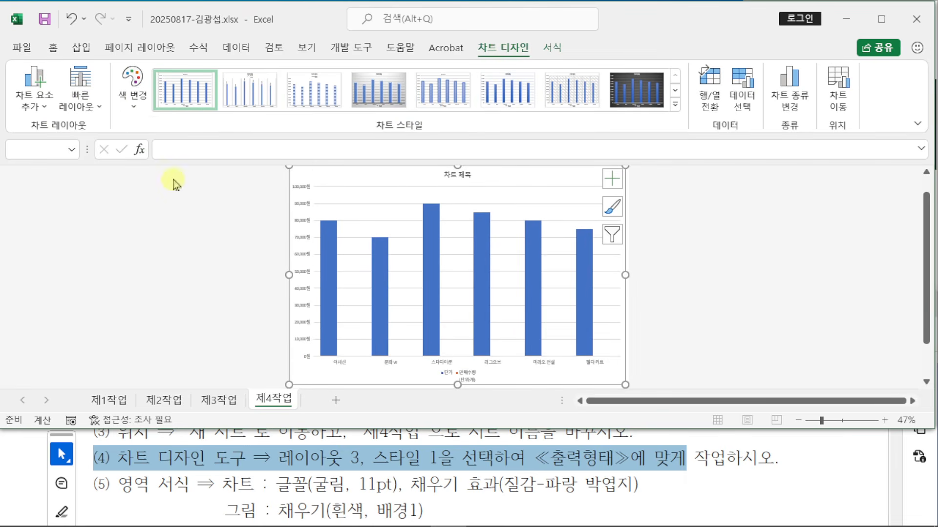
left_click(185, 88)
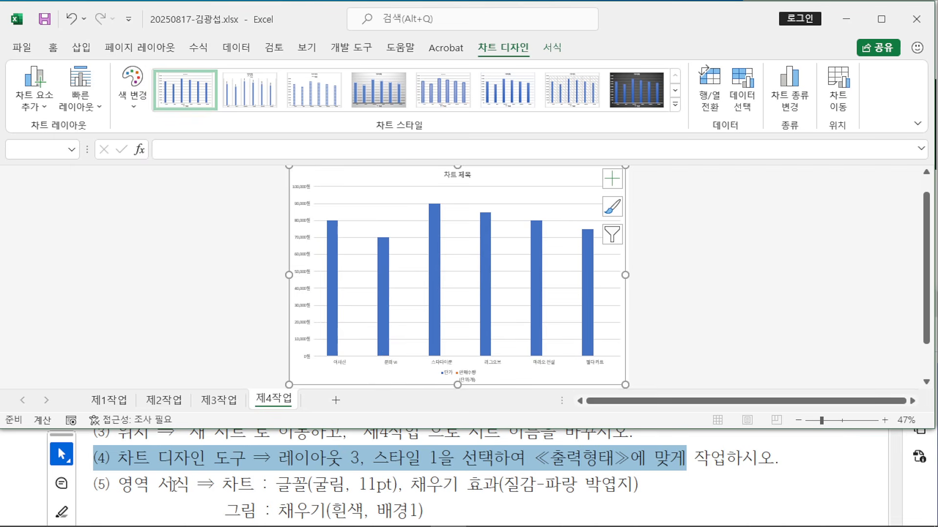
left_click(439, 248)
left_click_drag(313, 482, 390, 485)
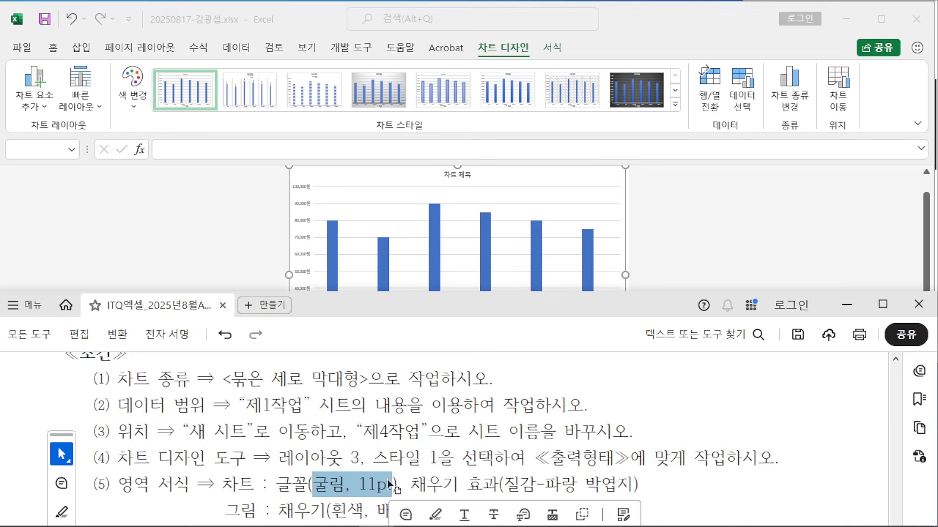
Step: Set all chart text to the 굴림 font at size 11
left_click(293, 18)
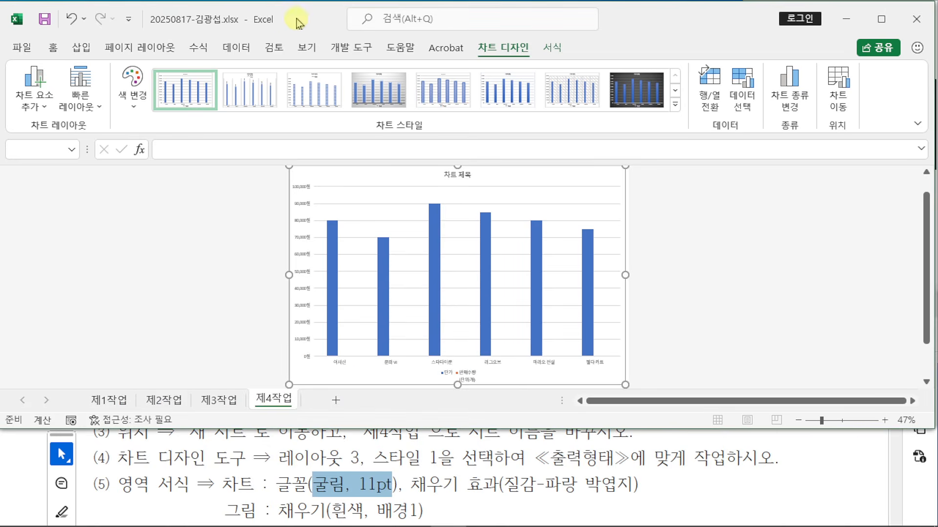
left_click(194, 139)
left_click(52, 47)
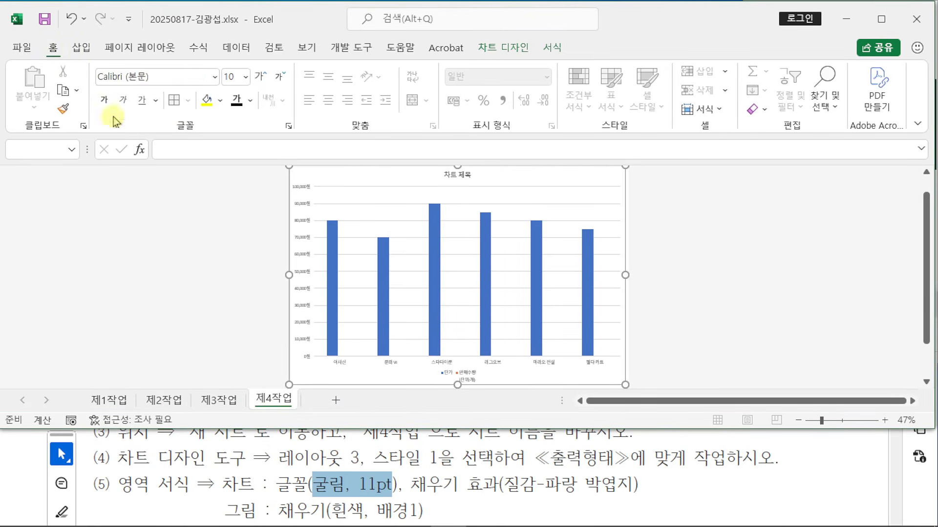
left_click(177, 77)
type("굴림")
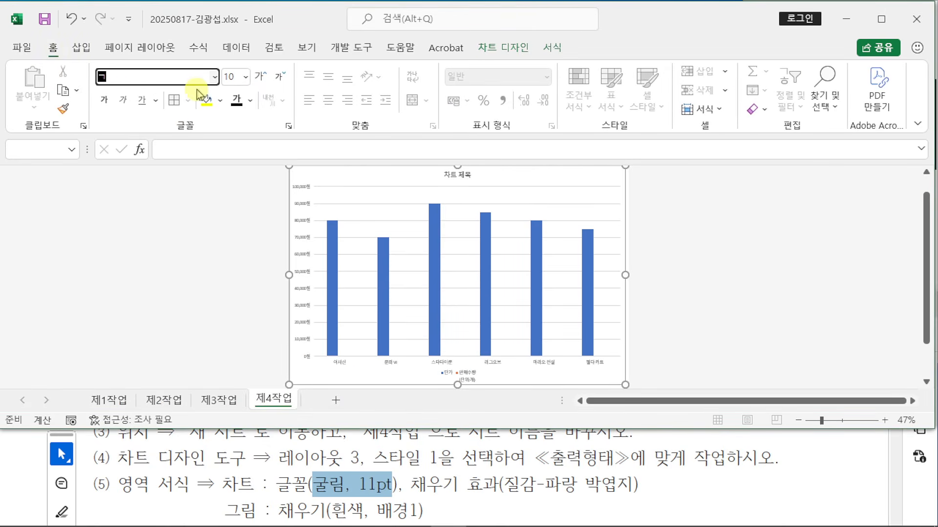
key("Tab")
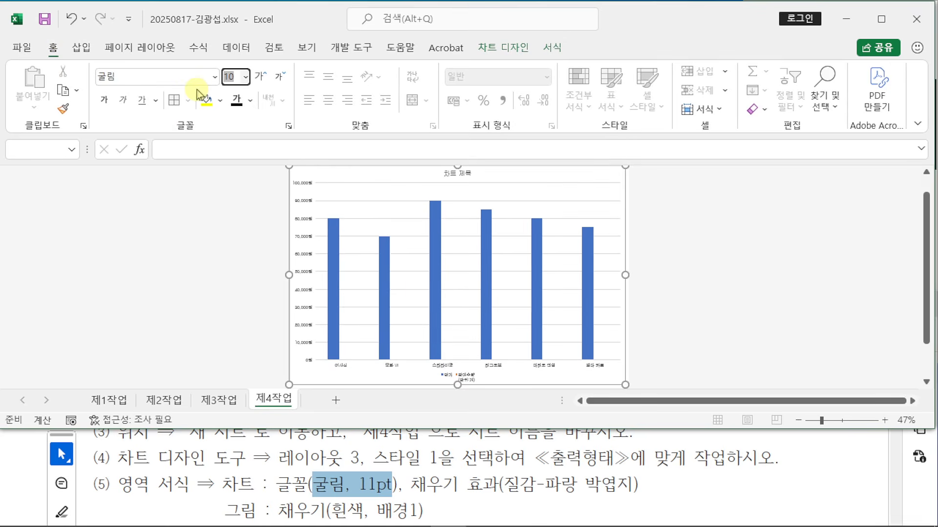
type("11")
key("Return")
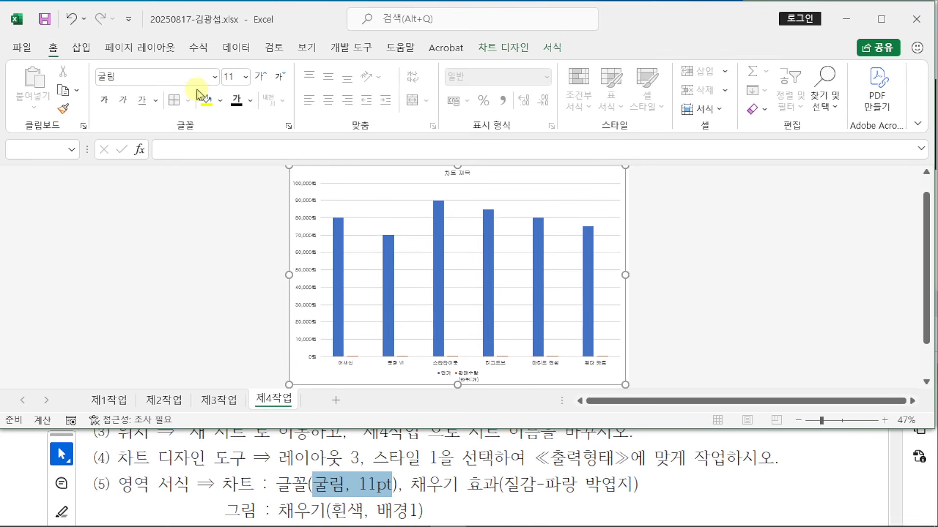
left_click_drag(116, 87, 324, 473)
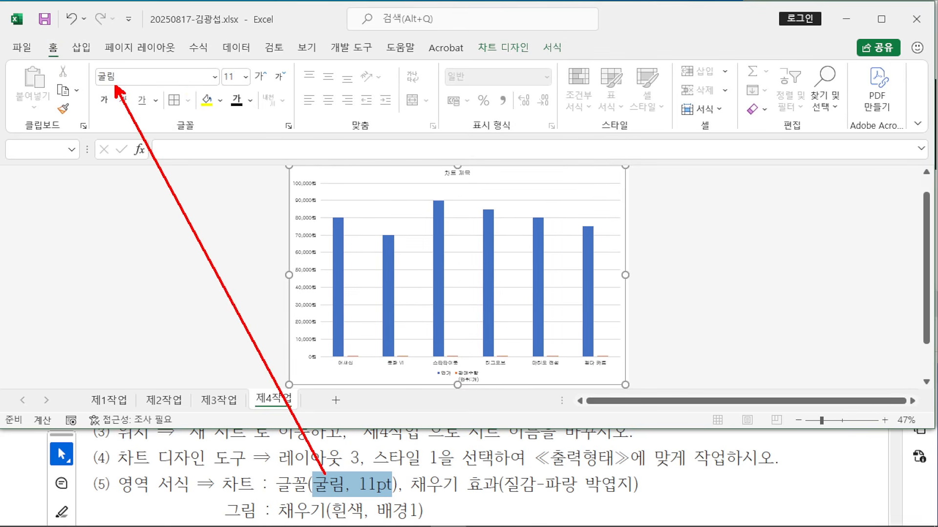
mouse_move(238, 83)
left_mouse_down()
mouse_move(308, 336)
mouse_move(369, 472)
left_mouse_up()
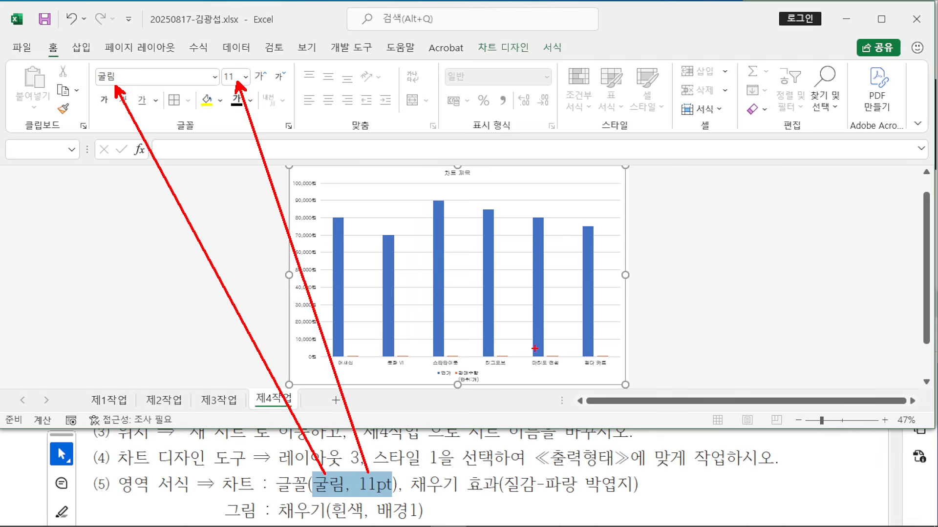
key("Escape")
scroll(442, 265, "up", 2)
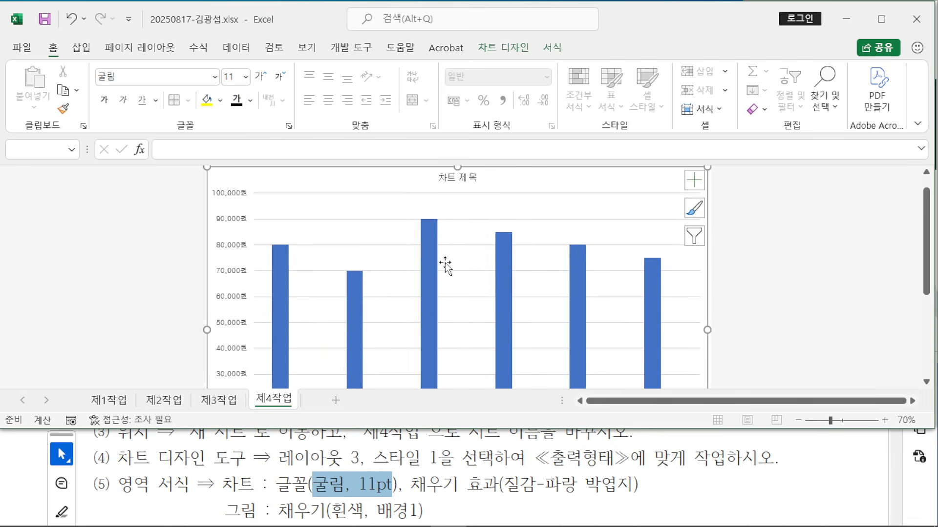
Step: Fill the chart area with the 파랑 박엽지 (blue tissue-paper) texture
double_click(555, 176)
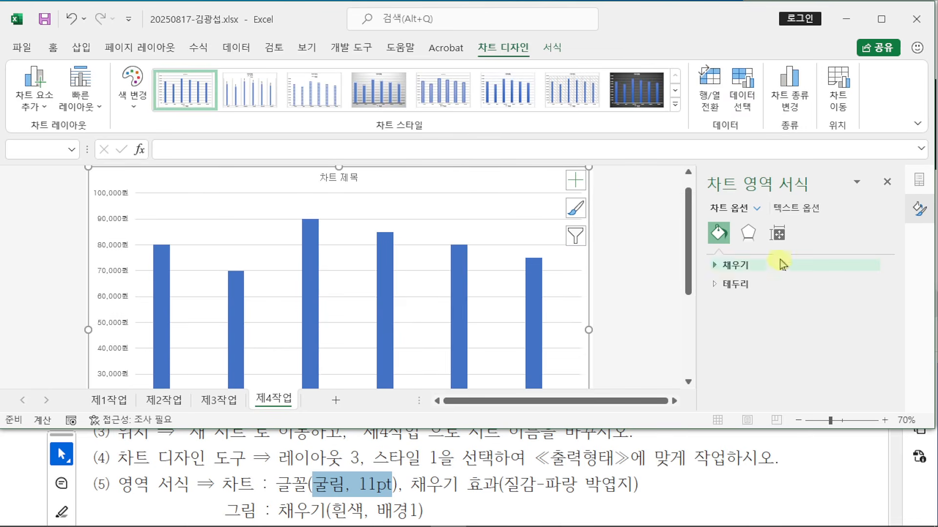
left_click(717, 268)
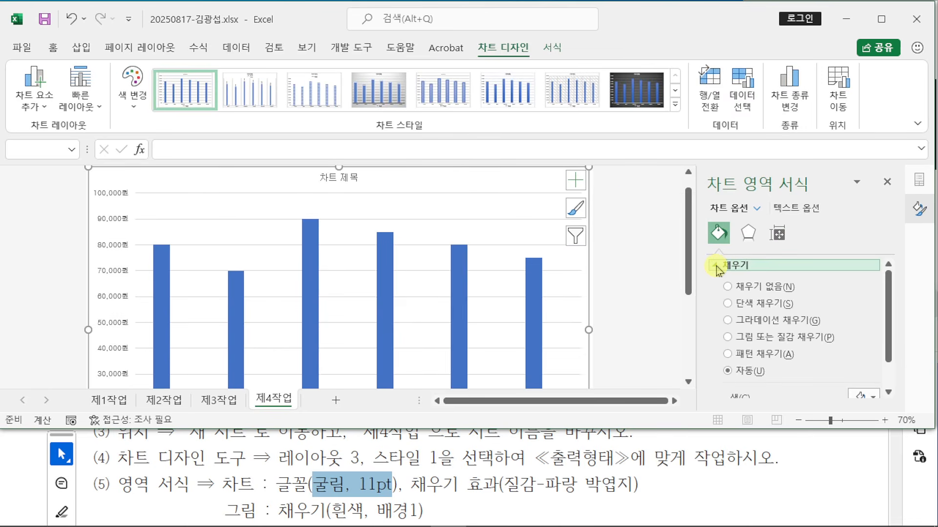
left_click(729, 338)
scroll(813, 351, "down", 3)
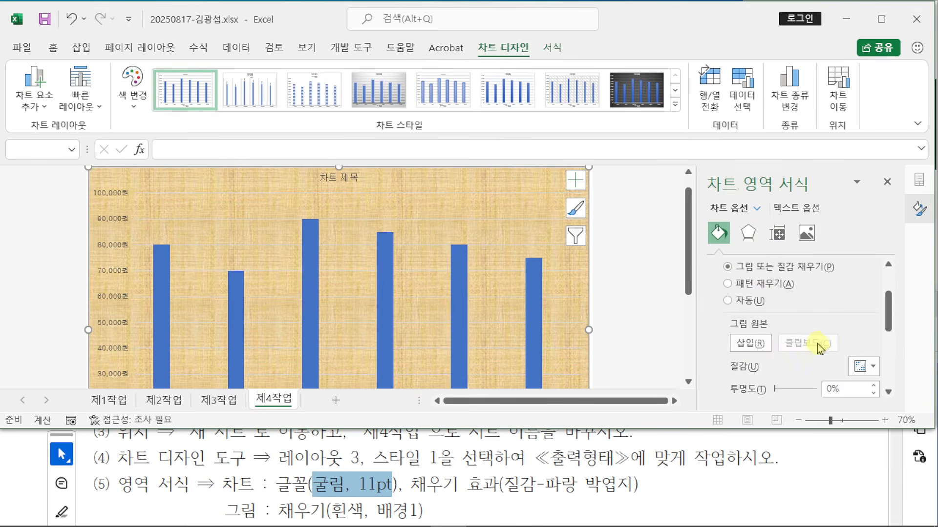
left_click(872, 369)
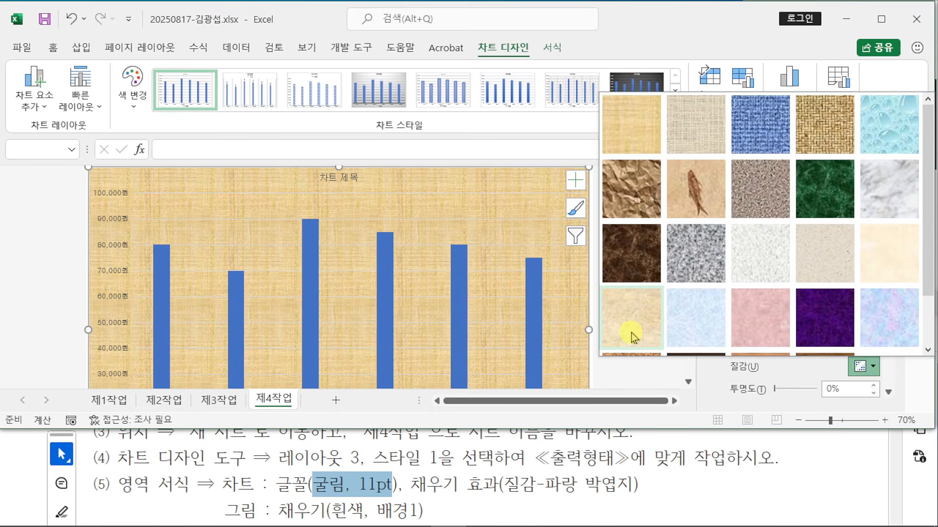
left_click(702, 328)
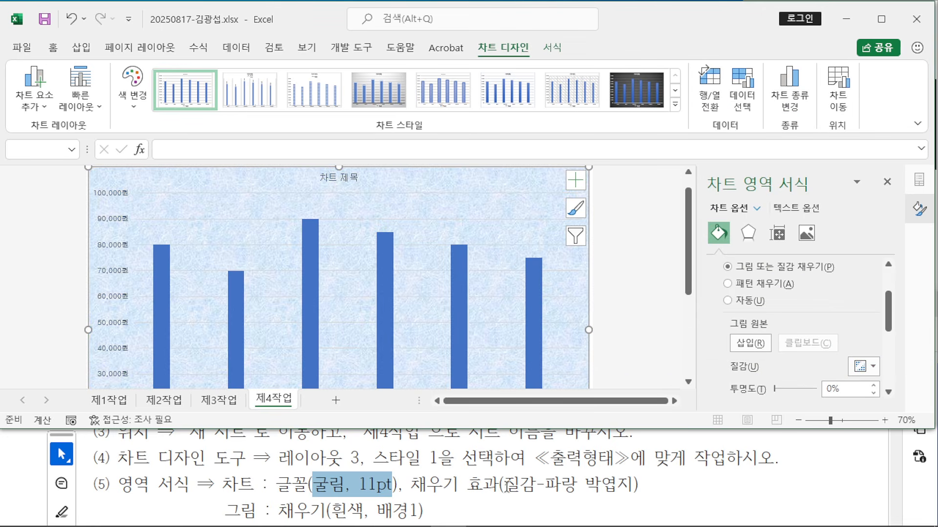
scroll(372, 309, "down", 3)
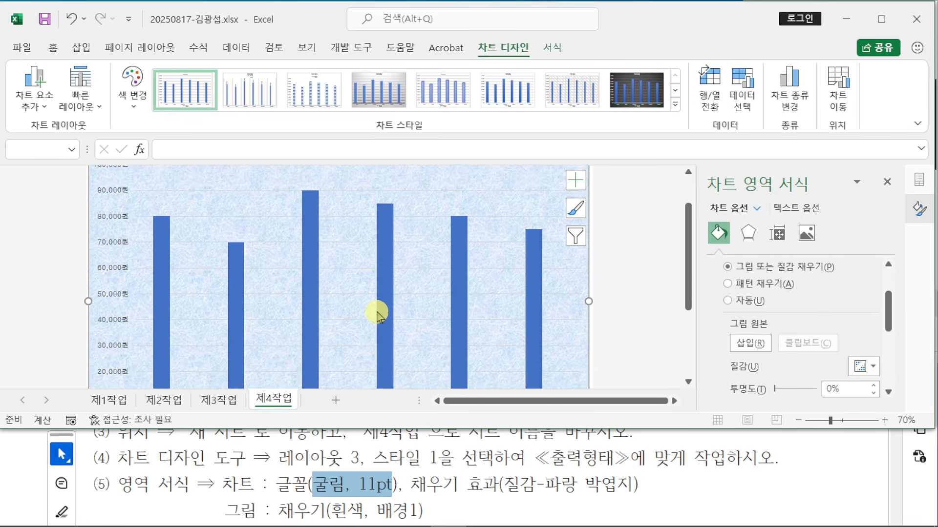
Step: Give the plot area a solid White, Background 1 fill, then return to the exam PDF
left_click(354, 272)
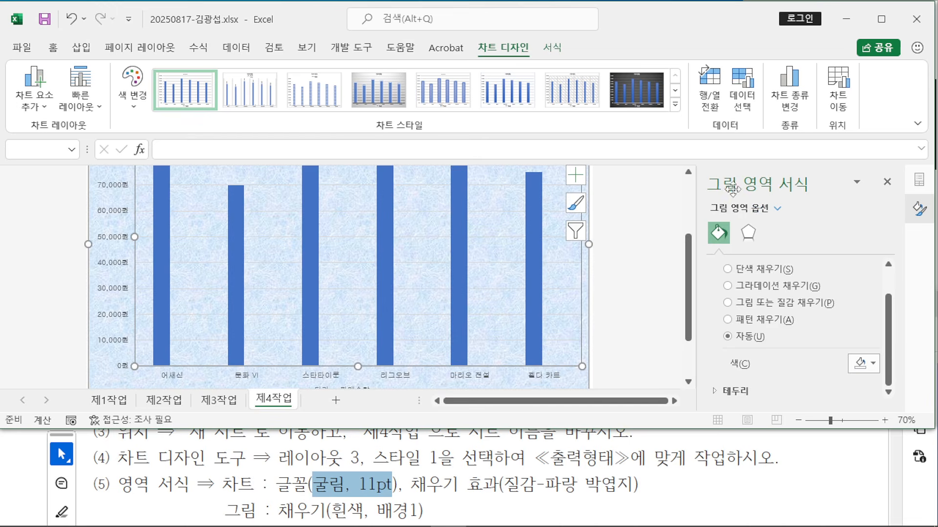
left_click(727, 269)
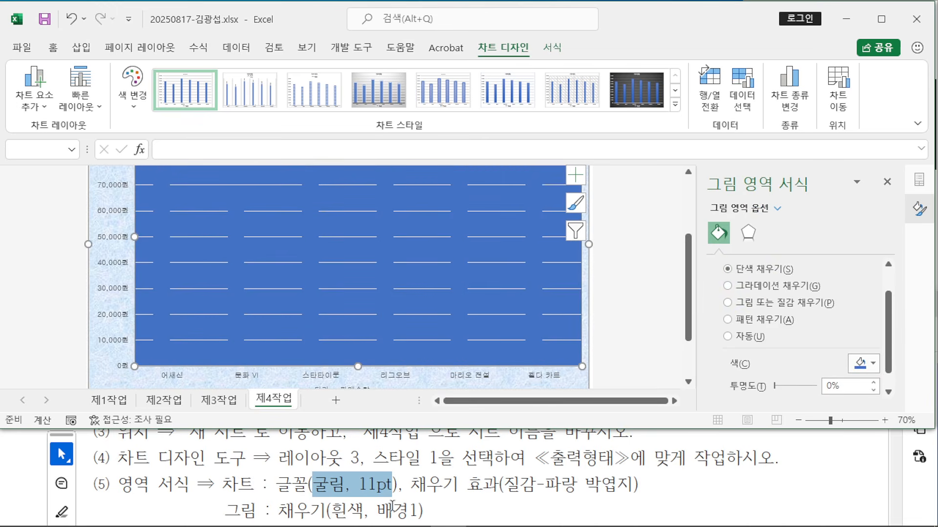
left_click(873, 366)
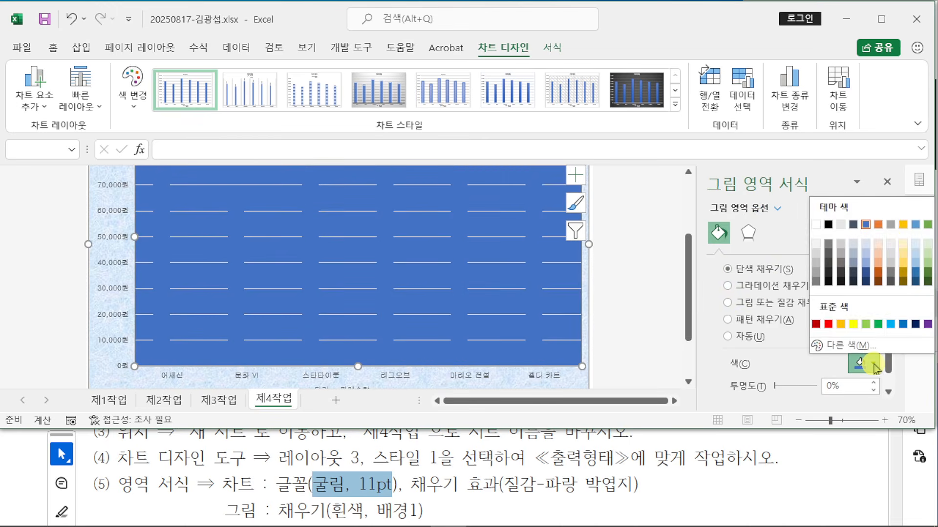
left_click(815, 226)
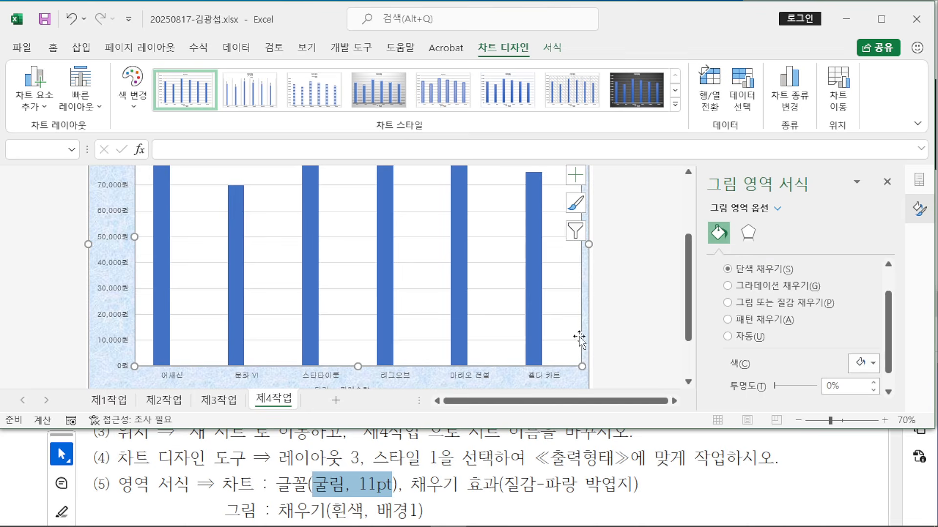
left_click(386, 483)
scroll(391, 468, "down", 3)
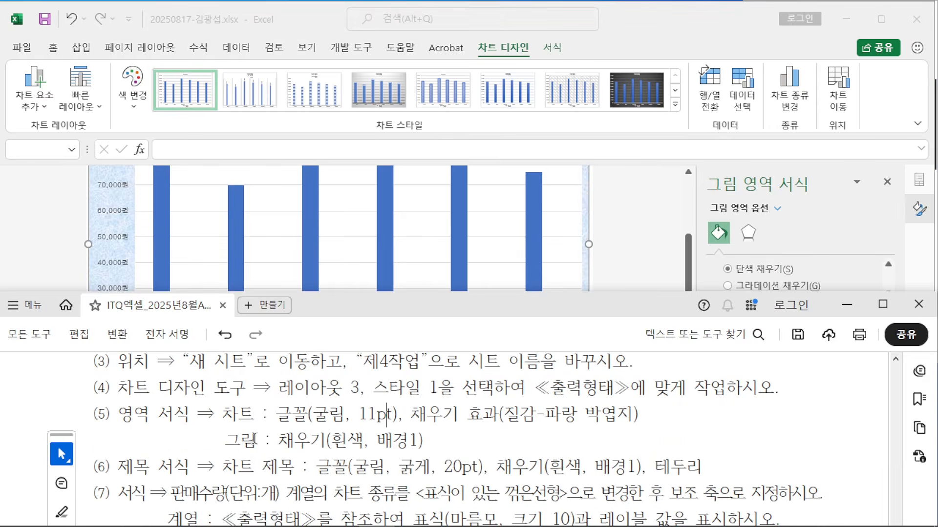
Step: Retitle the chart '액션 및 레이싱 게임 판매 현황'
scroll(254, 439, "down", 1)
scroll(163, 450, "up", 1)
scroll(489, 420, "down", 12)
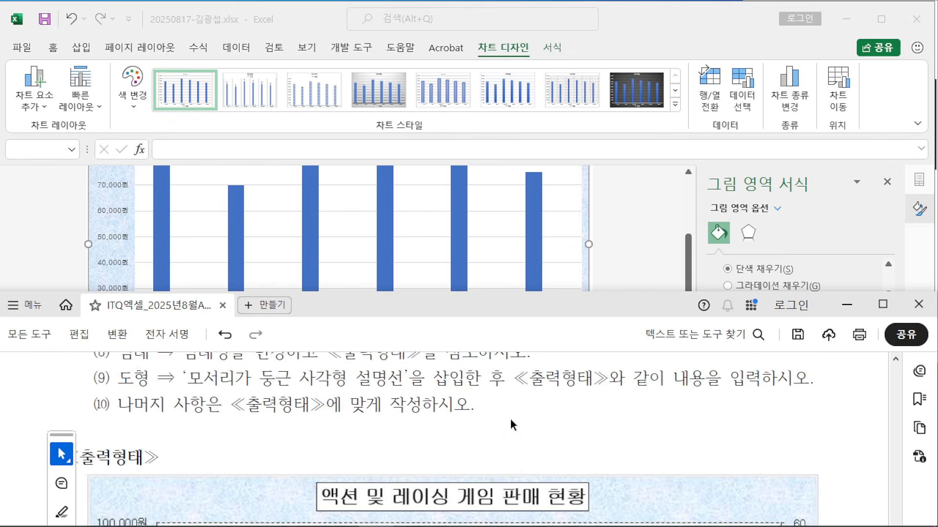
left_click(634, 239)
scroll(503, 226, "up", 5)
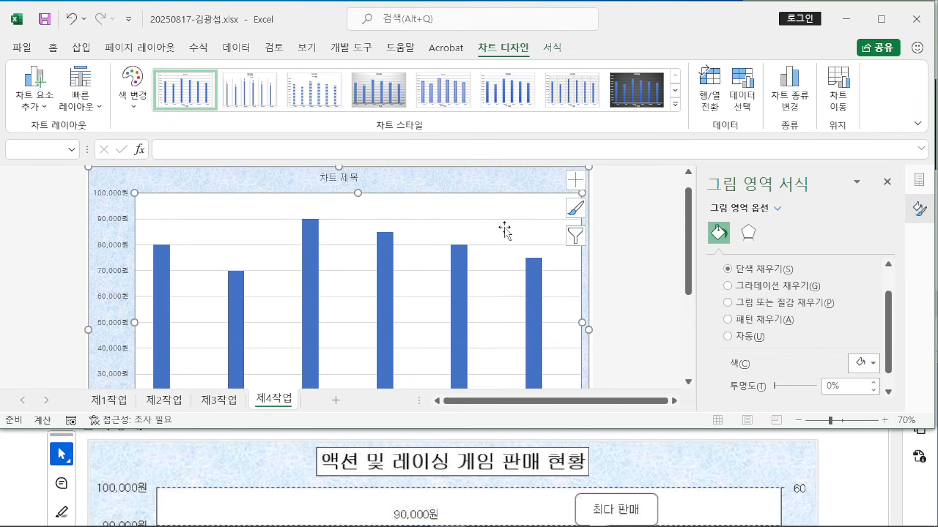
left_click(339, 200)
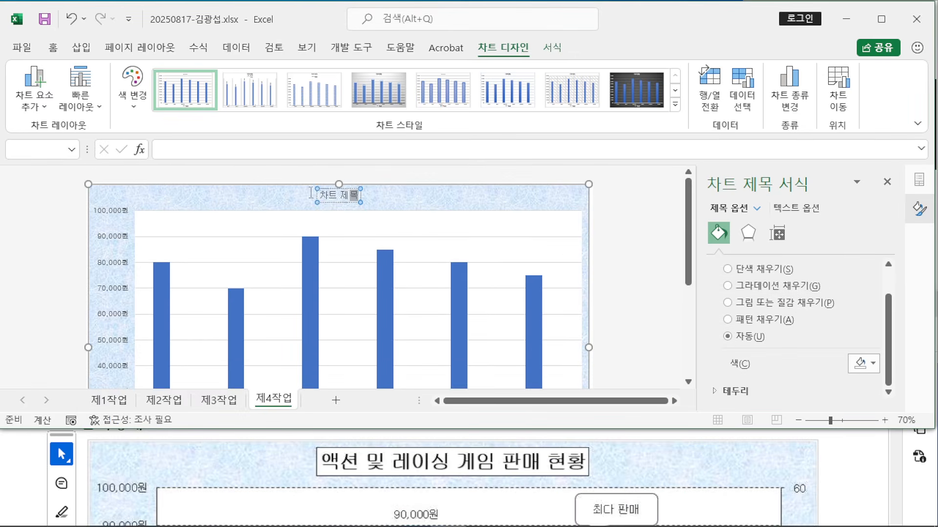
left_click_drag(358, 196, 304, 192)
type("액션")
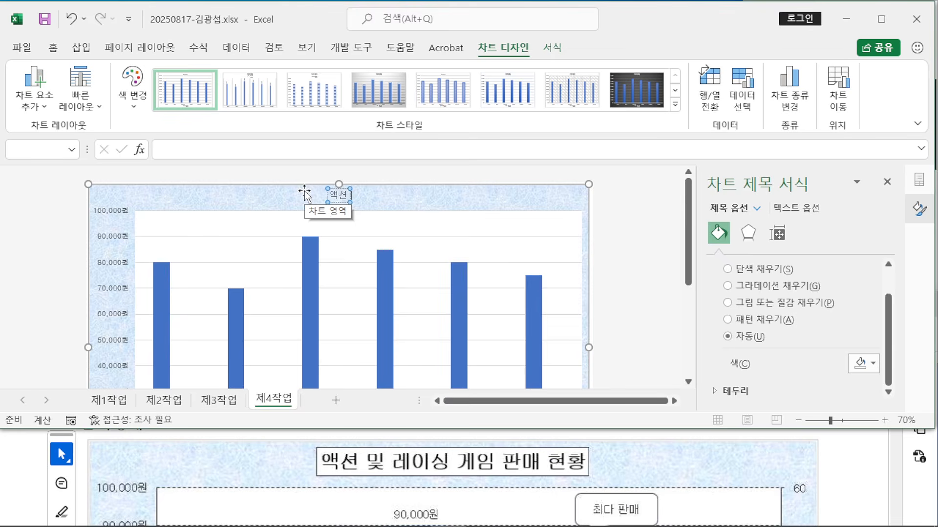
type(" 및 레이싱 게")
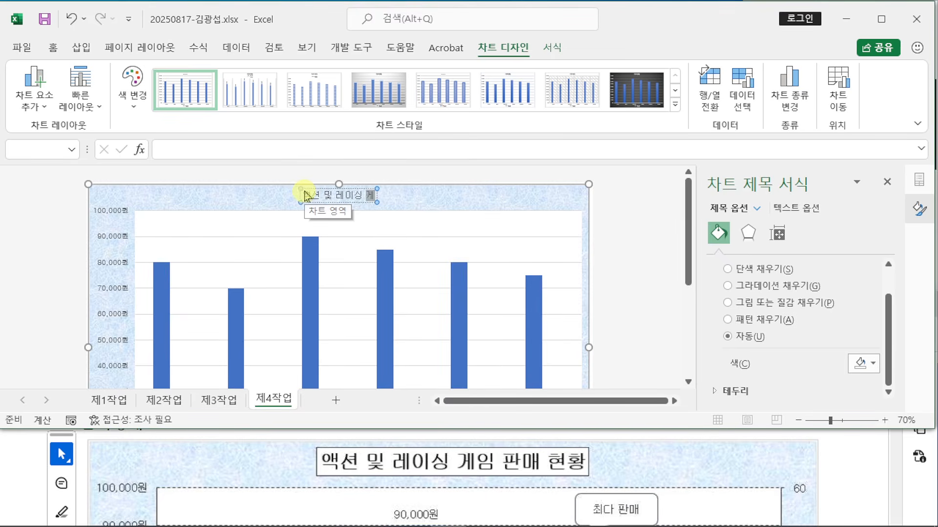
type("임 판매 현황")
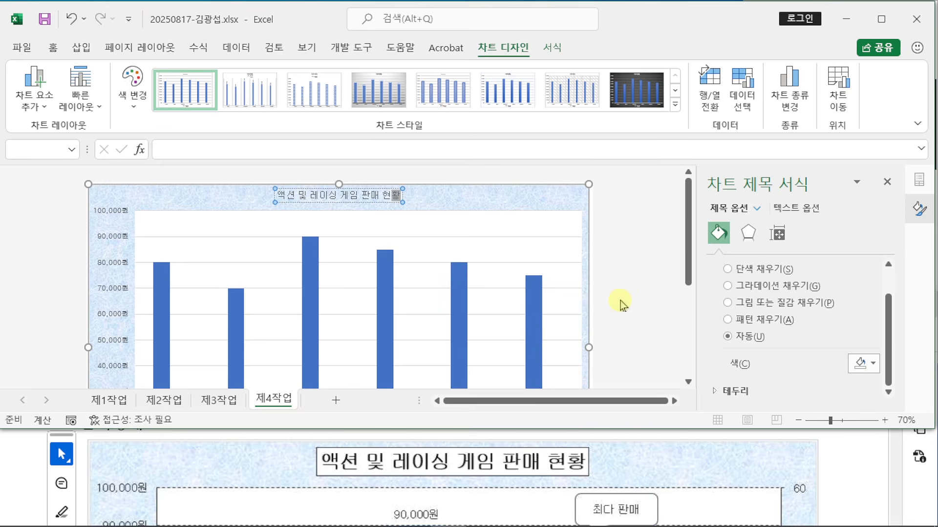
left_click(334, 202)
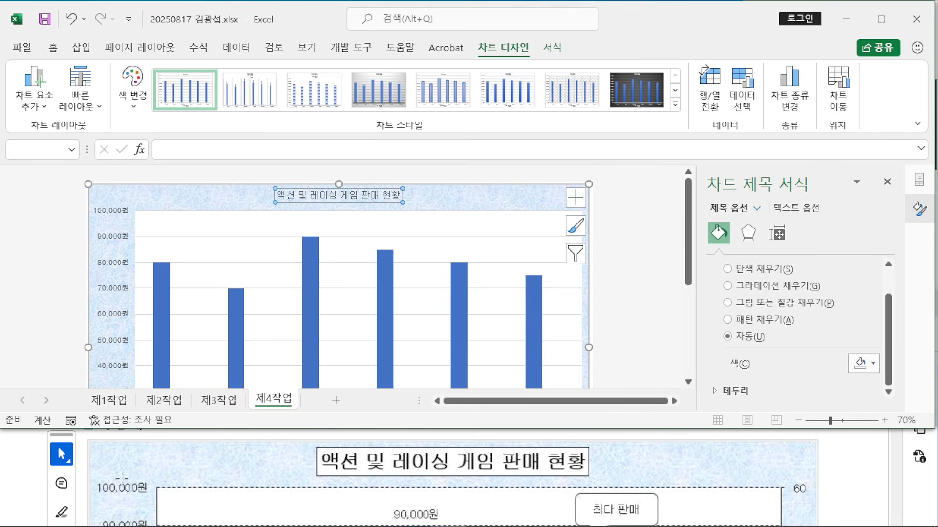
Step: Make the chart title bold at 20 pt
scroll(135, 479, "up", 8)
scroll(136, 480, "up", 4)
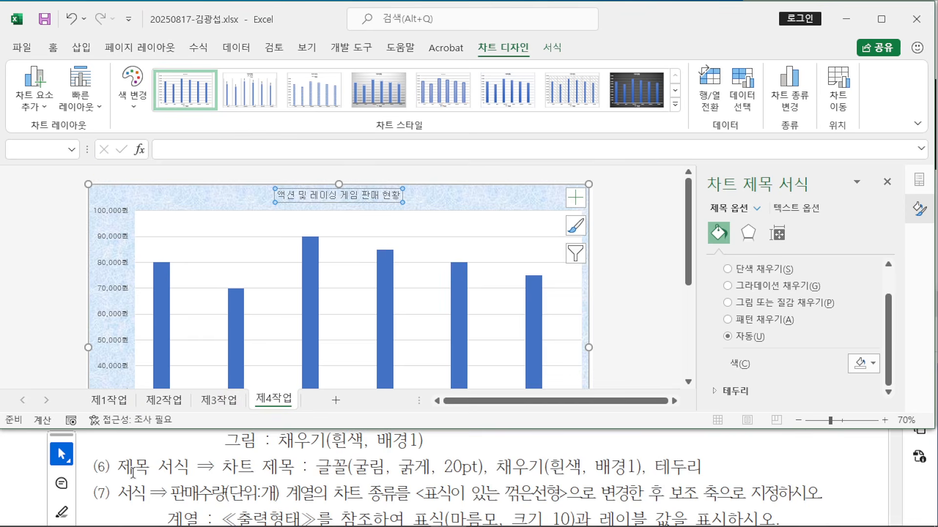
left_click(53, 48)
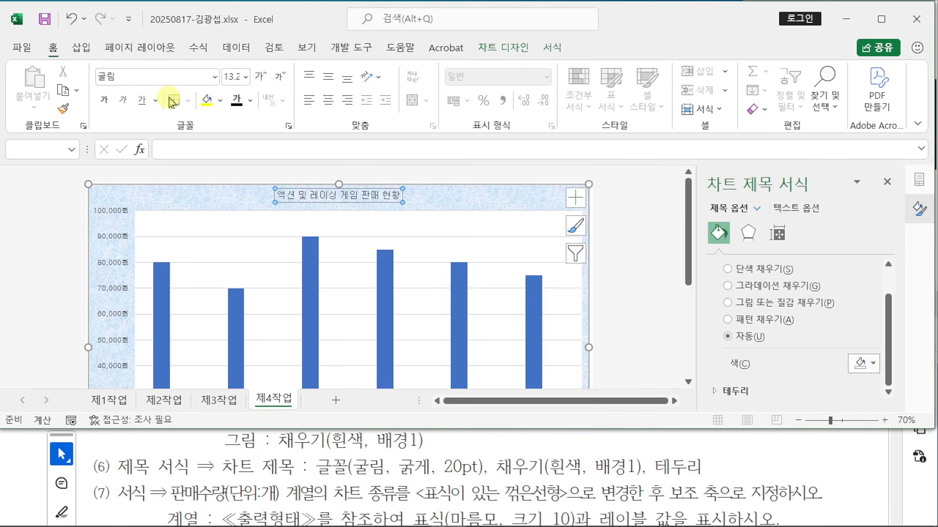
left_click(104, 99)
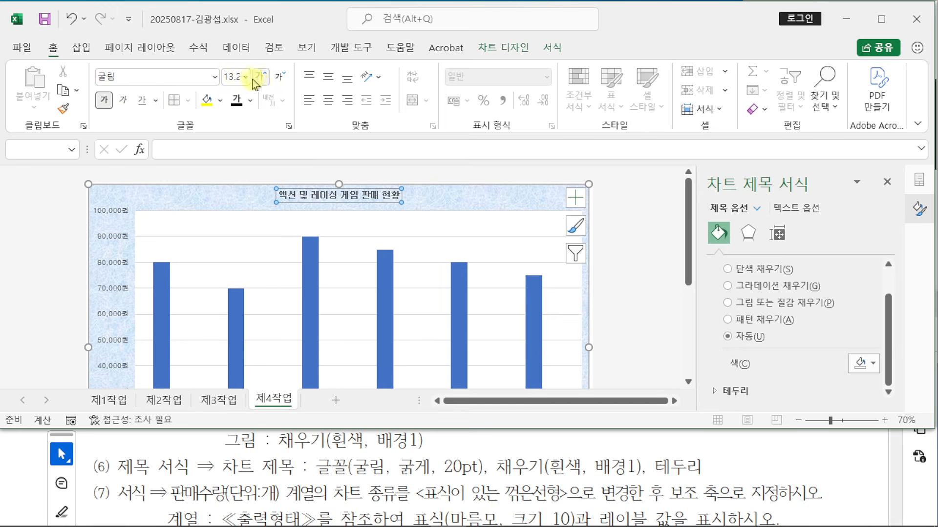
left_click(235, 77)
type("20")
key("Return")
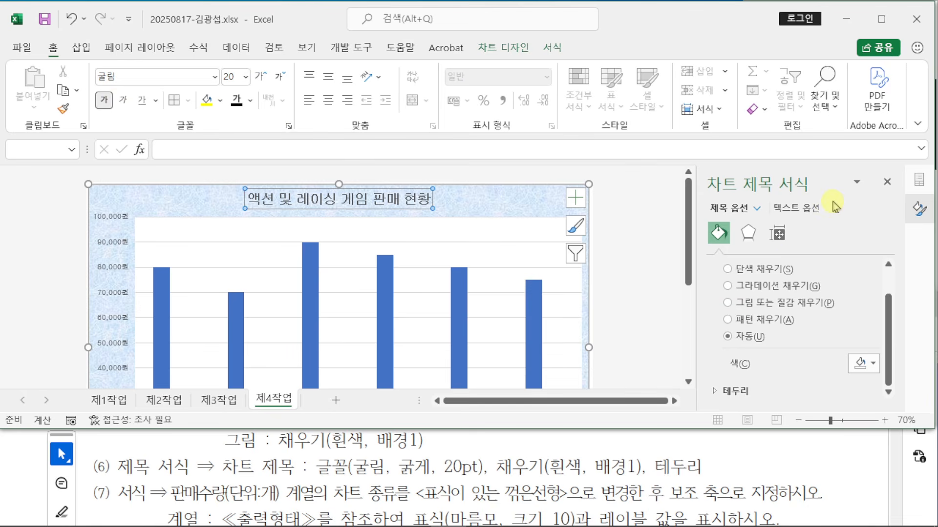
scroll(787, 271, "up", 1)
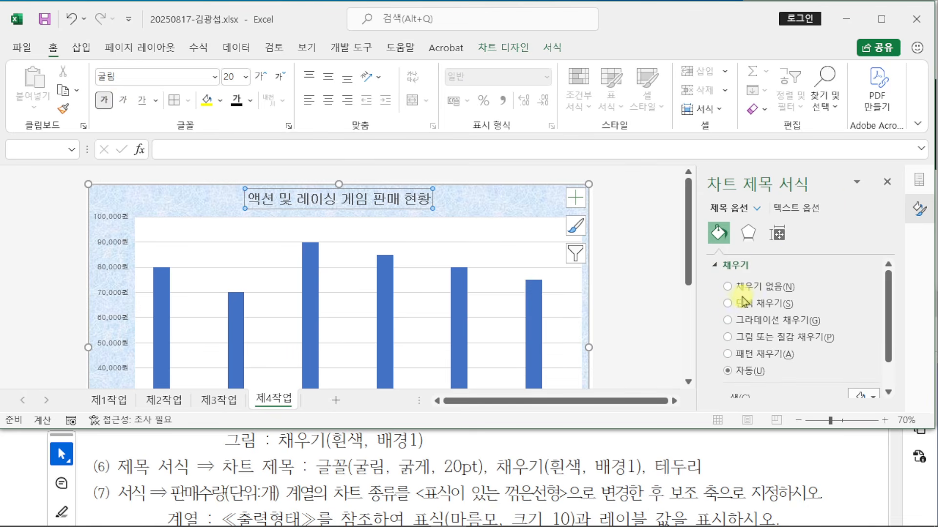
Step: Give the title box a solid fill and a solid black border line
left_click(732, 309)
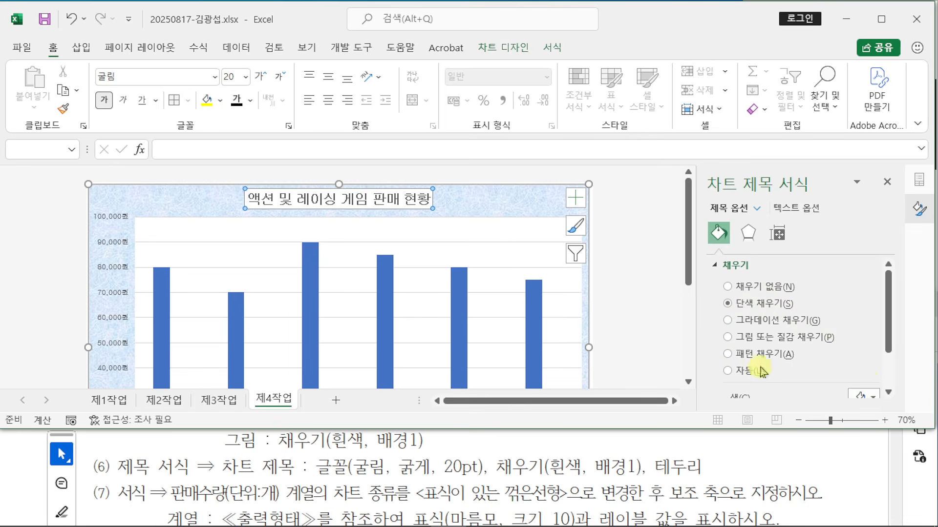
scroll(721, 269, "down", 1)
scroll(721, 270, "down", 1)
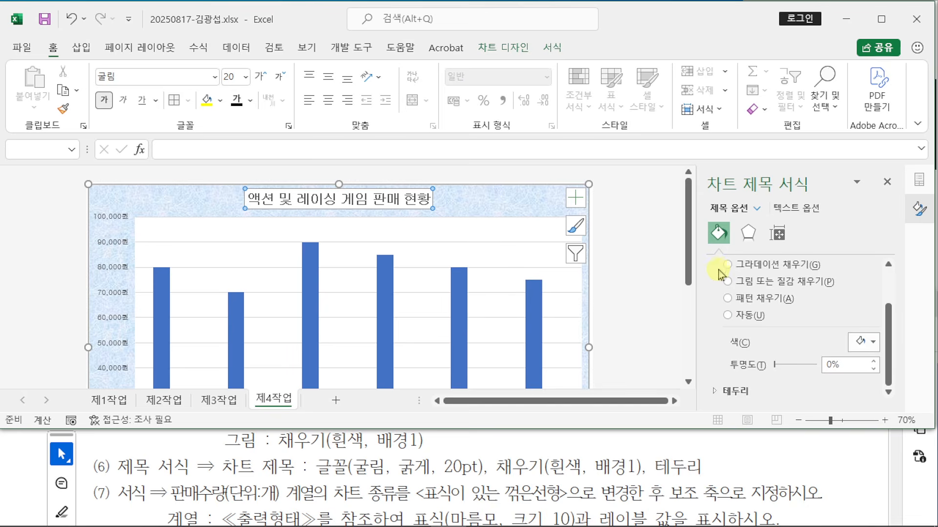
scroll(716, 341, "down", 2)
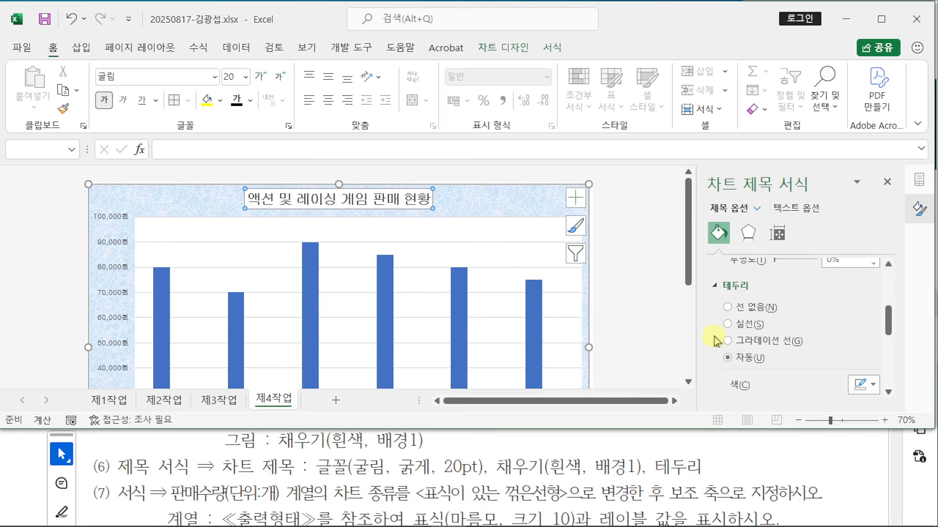
left_click(727, 324)
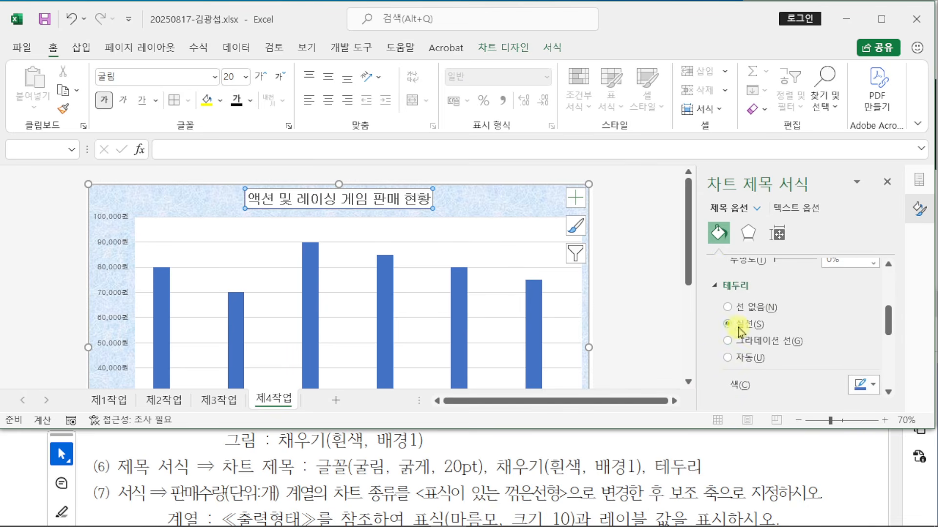
left_click(872, 390)
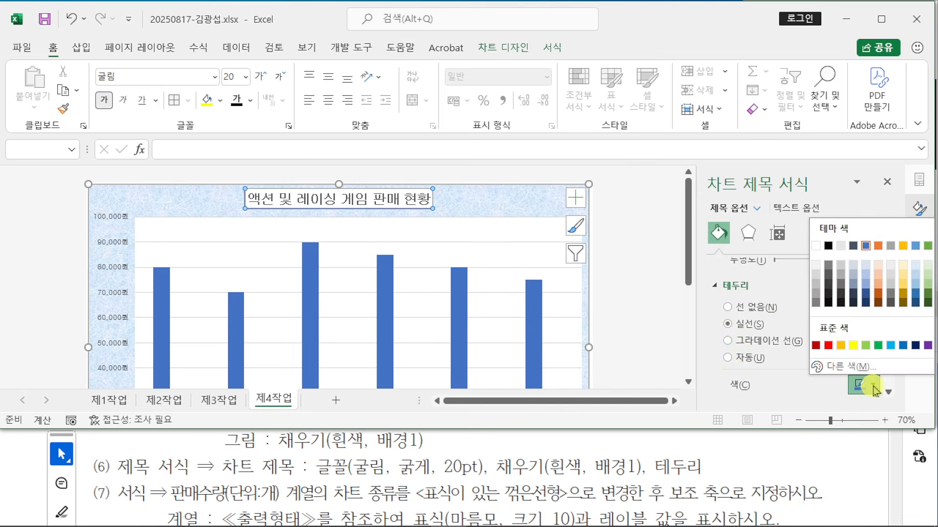
left_click(829, 249)
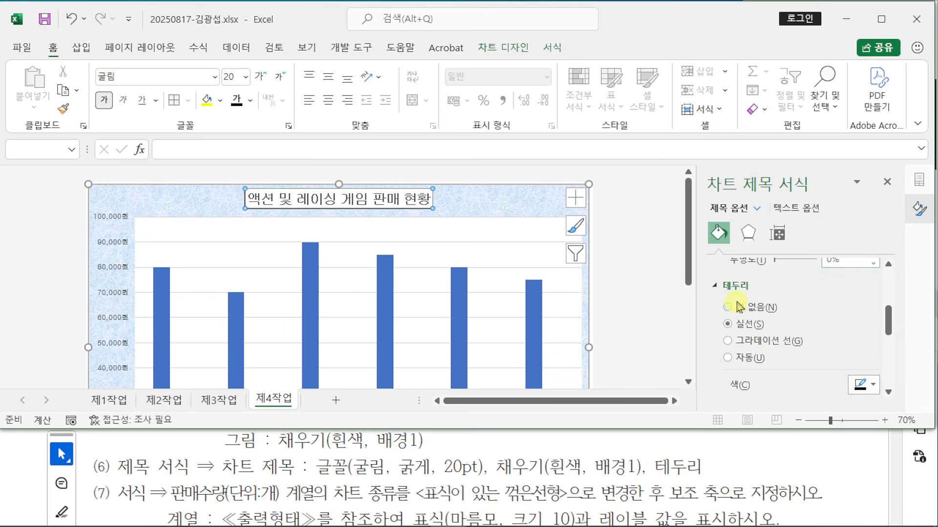
left_click(878, 391)
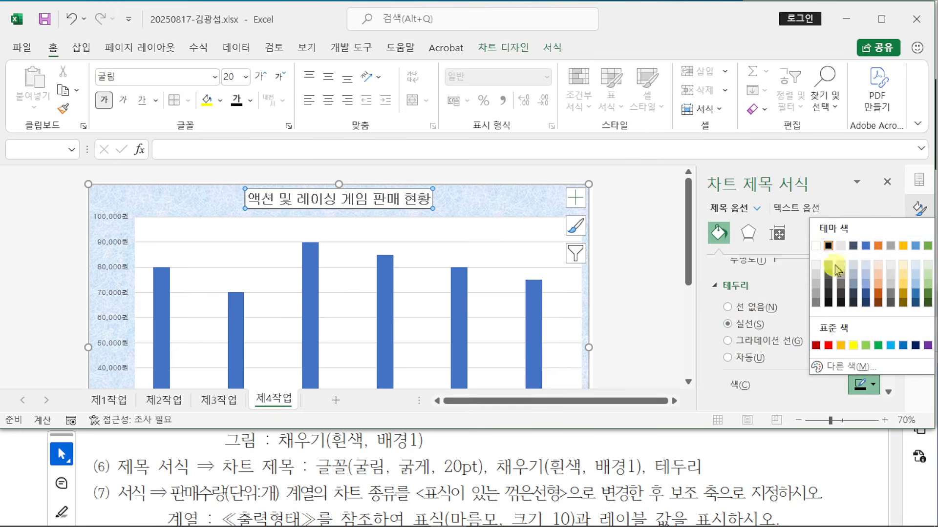
left_click(828, 248)
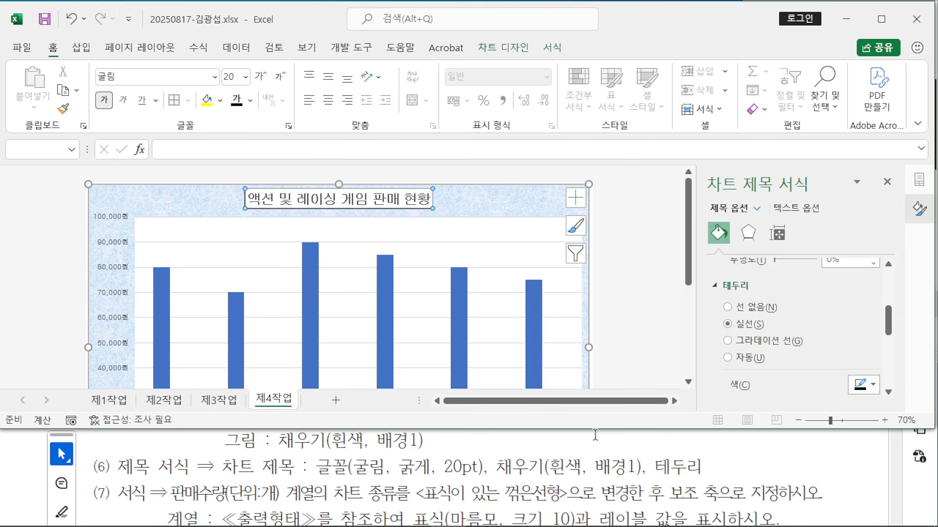
Step: Check the exam instructions for the next requirement and return to the chart
left_click(532, 447)
scroll(532, 447, "down", 3)
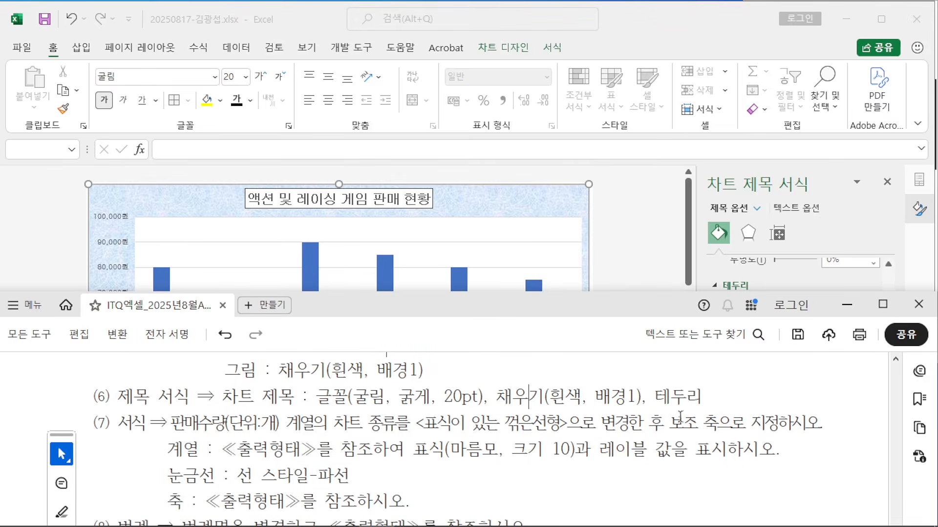
left_click(618, 270)
scroll(627, 276, "down", 3)
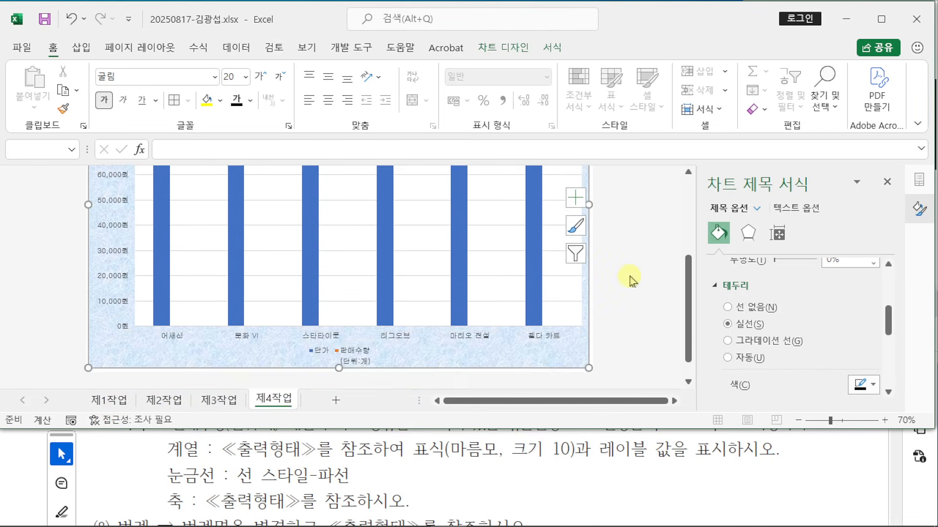
Step: Through Change Chart Type, make 판매수량(단위:개) a Line with Markers on the Secondary Axis
left_click(385, 261)
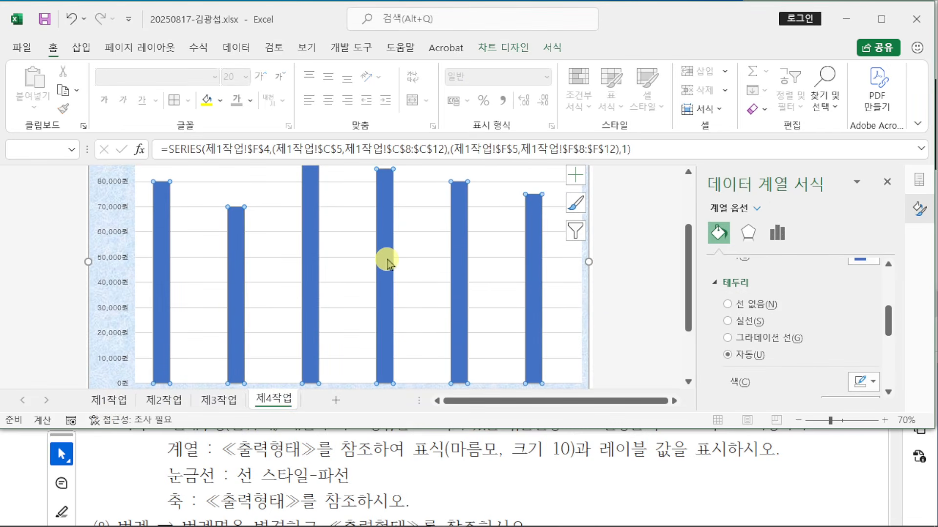
right_click(386, 262)
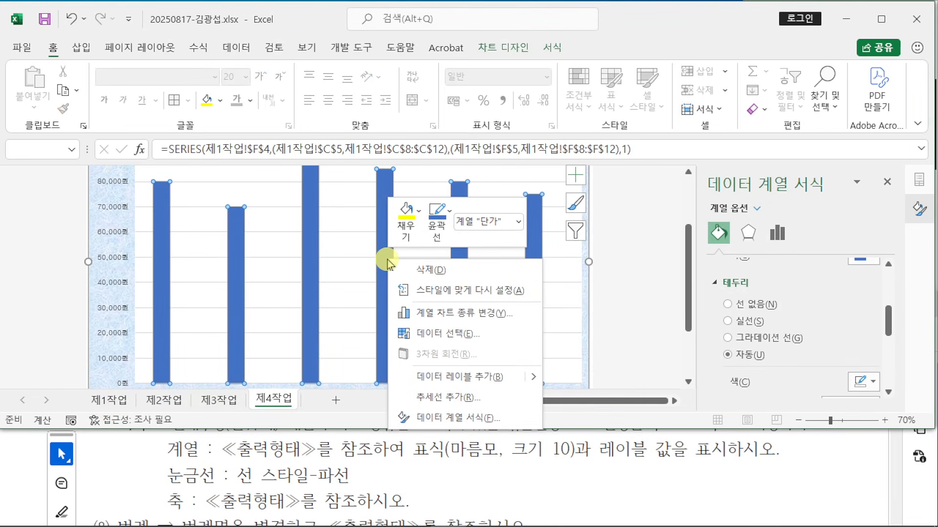
left_click(505, 315)
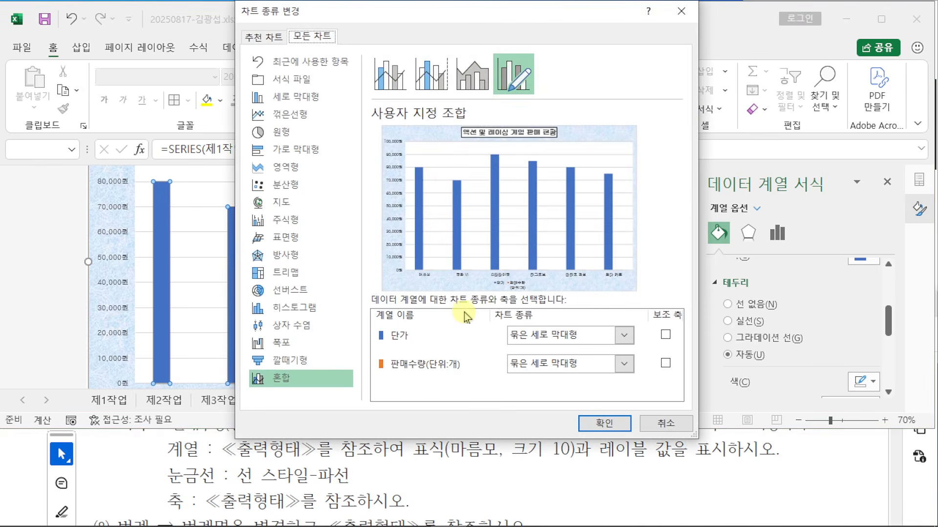
scroll(364, 485, "up", 1)
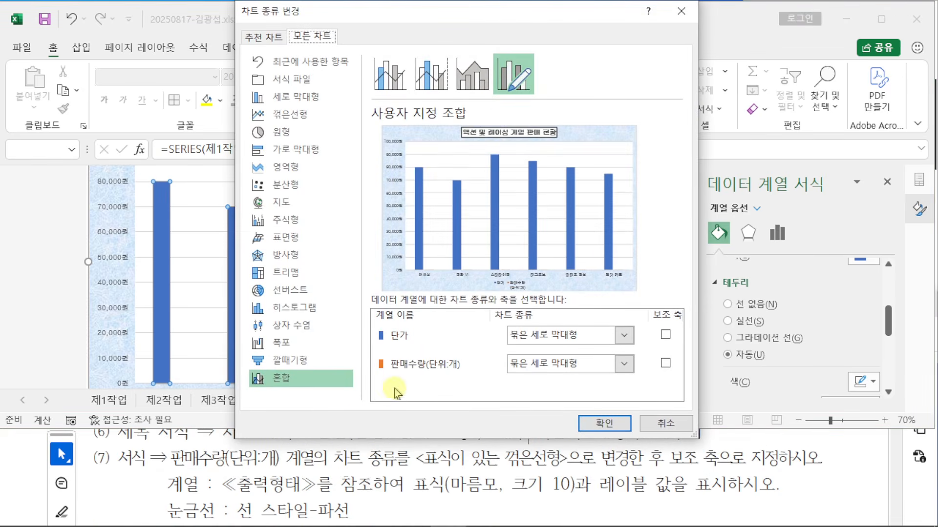
left_click(625, 364)
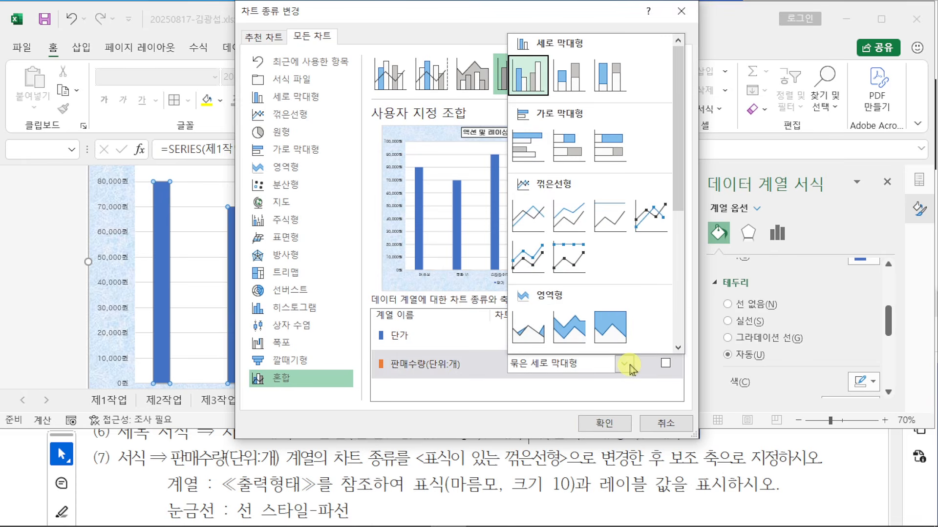
left_click(655, 218)
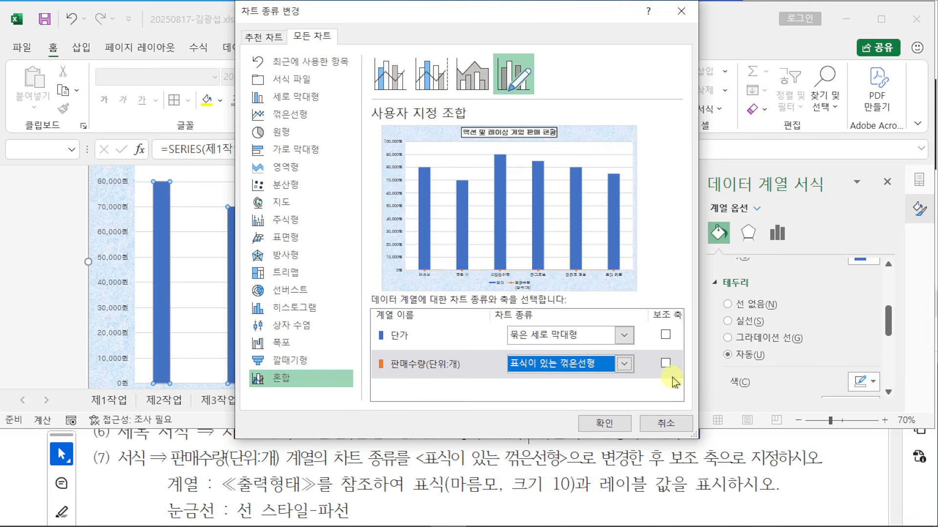
left_click(665, 364)
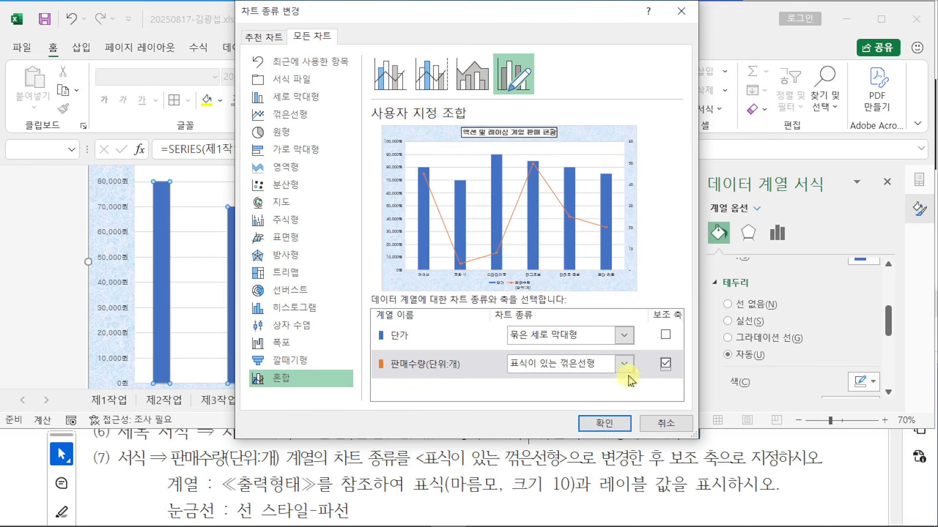
left_click(604, 423)
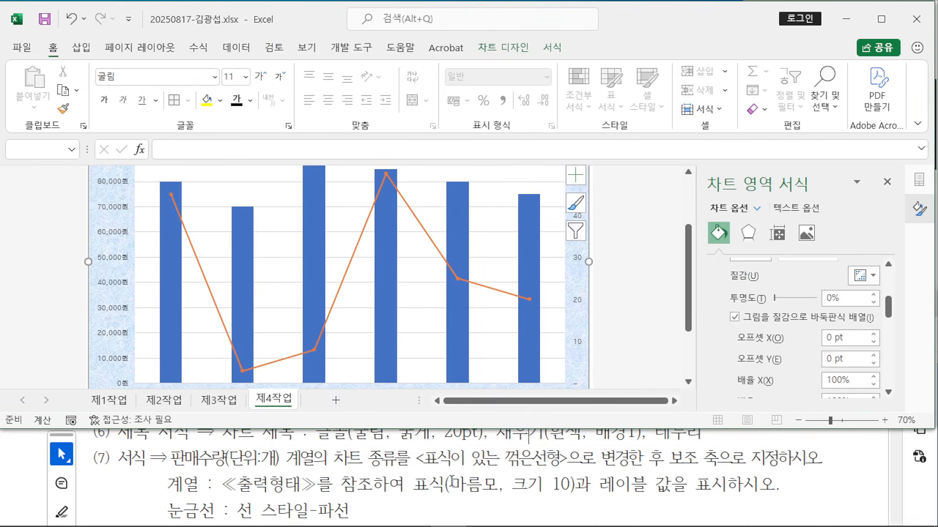
Step: Set the 판매수량 line's markers to built-in diamonds at size 10
scroll(439, 381, "up", 1)
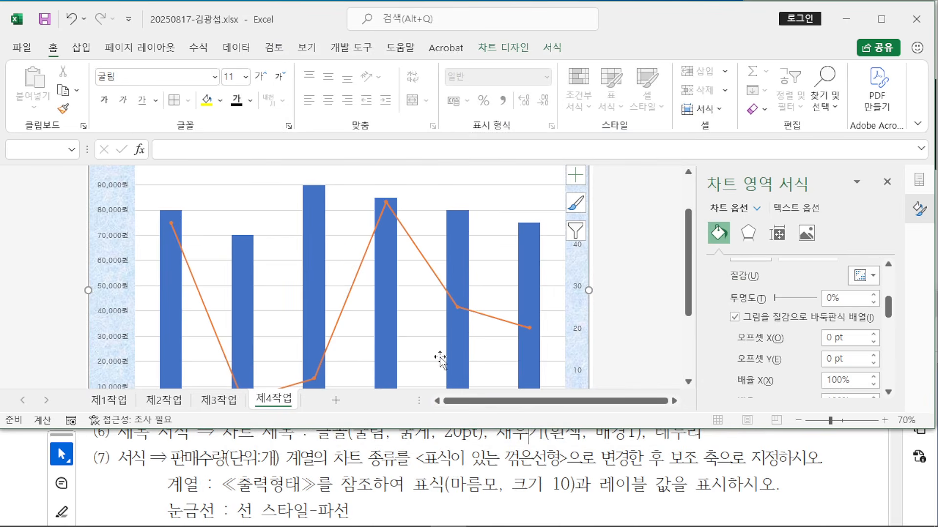
left_click(367, 259)
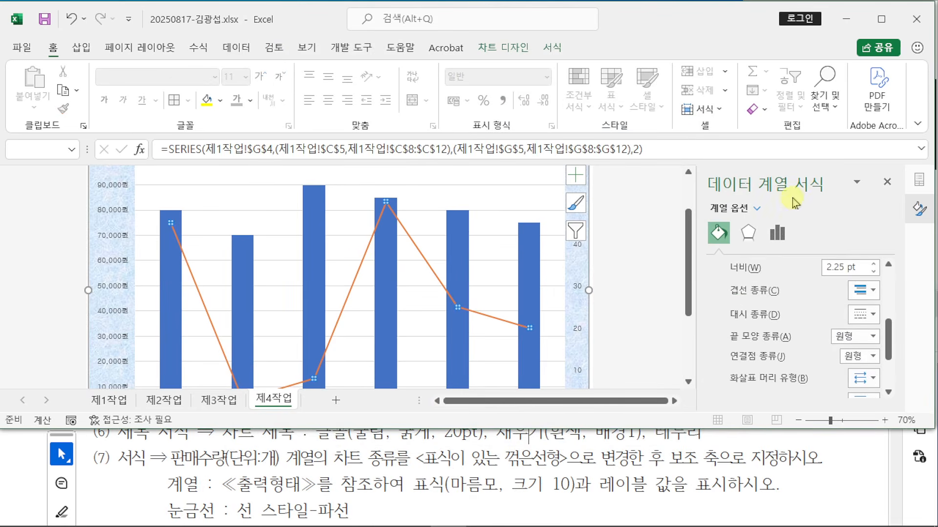
scroll(736, 264, "up", 5)
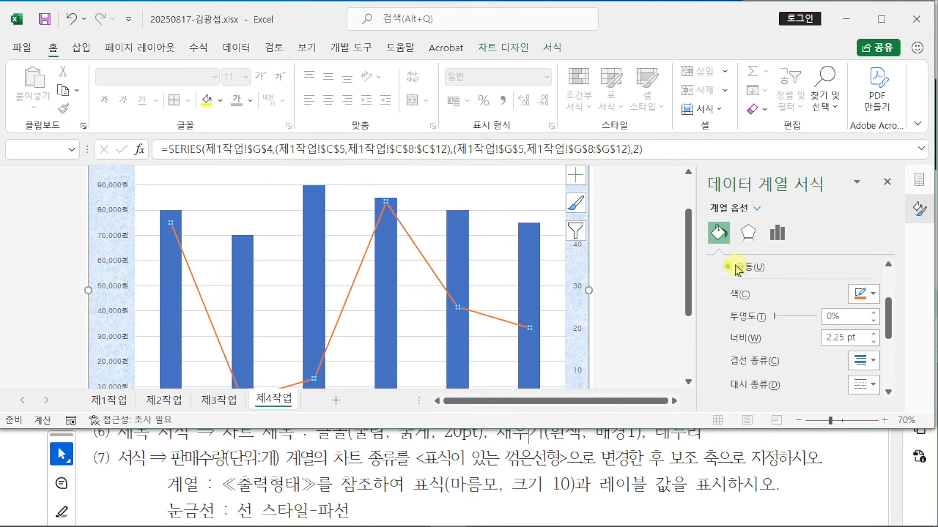
left_click(770, 267)
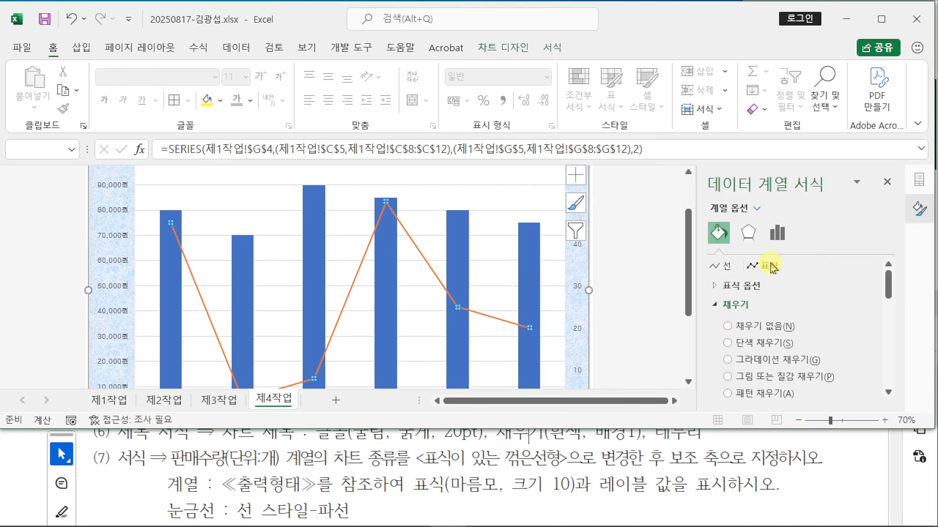
left_click(719, 287)
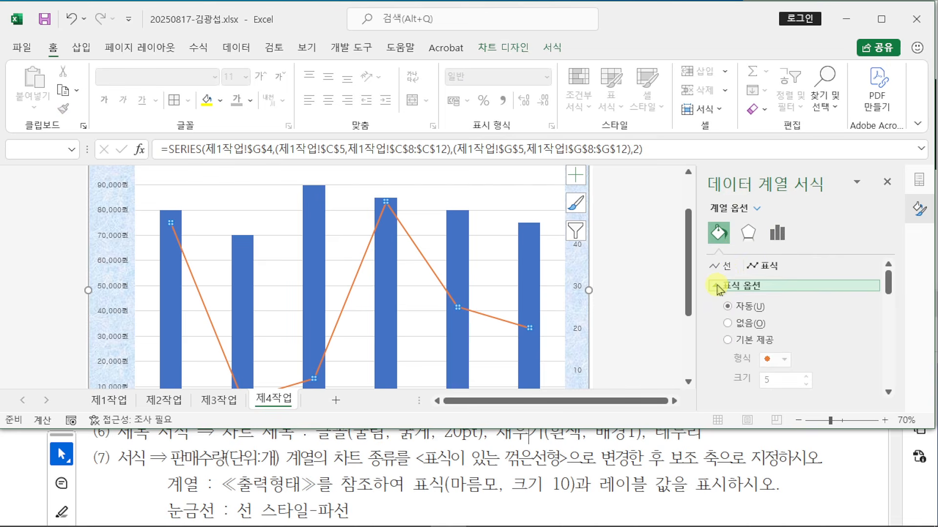
left_click(729, 341)
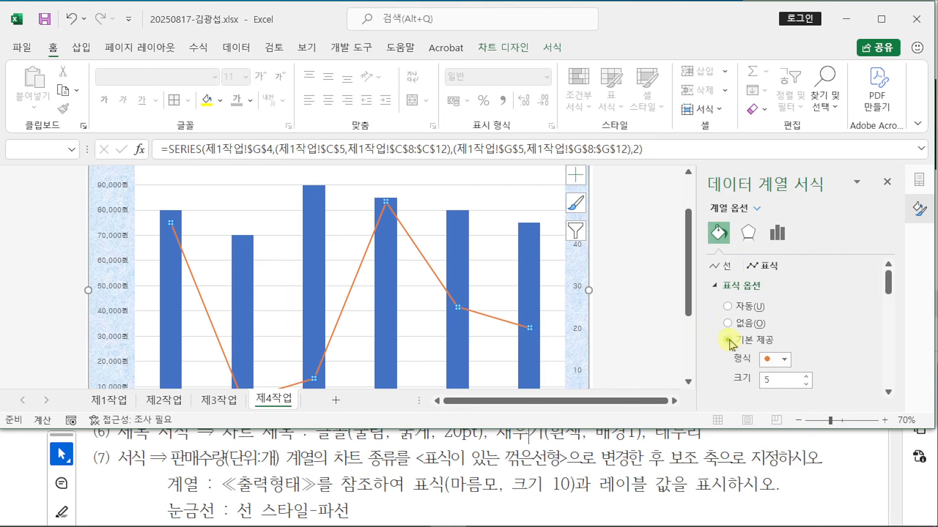
left_click(777, 360)
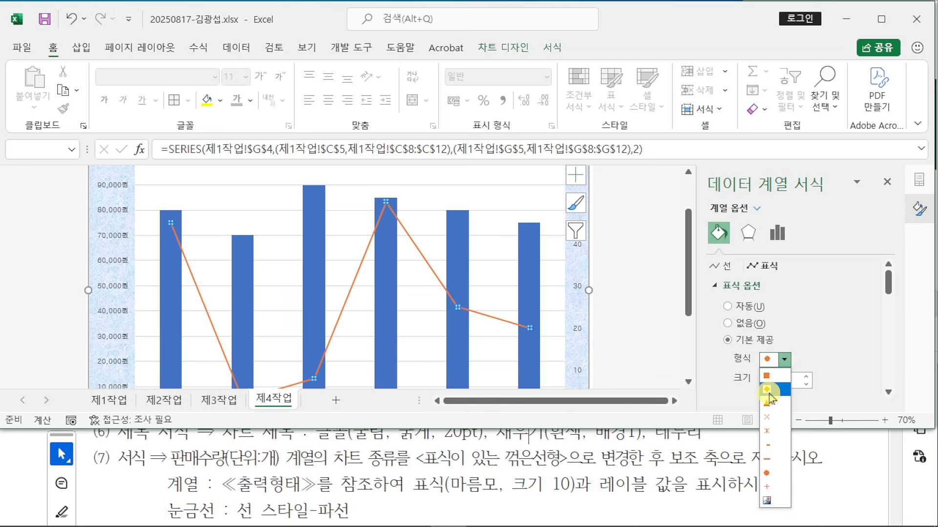
left_click(768, 391)
key("Tab")
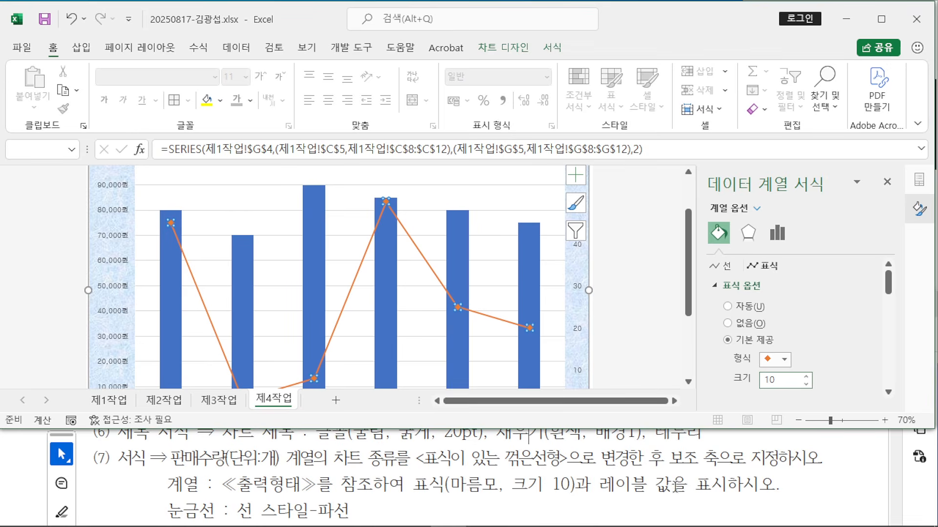
left_click(652, 308)
Step: Maximize the exam PDF, inspect the reference chart's 90,000원 label, then minimize it
left_click(842, 476)
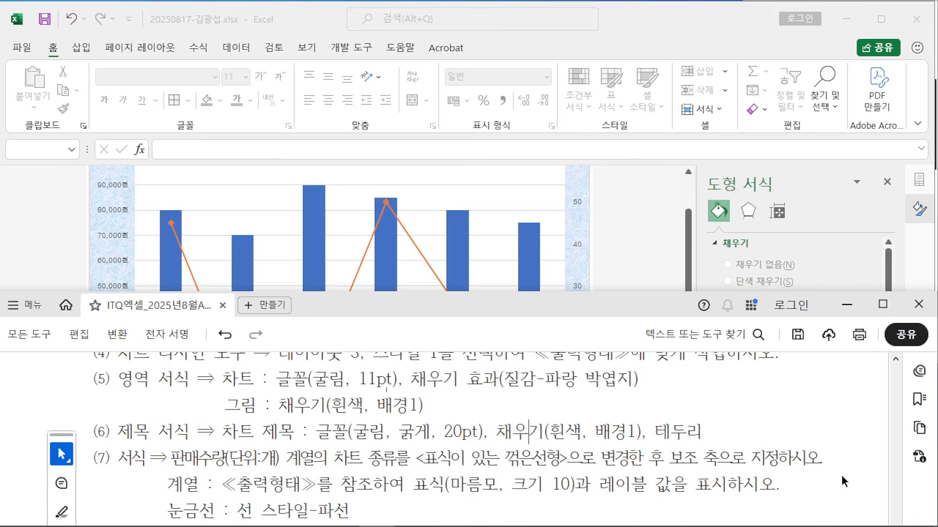
left_click(883, 304)
scroll(709, 288, "down", 6)
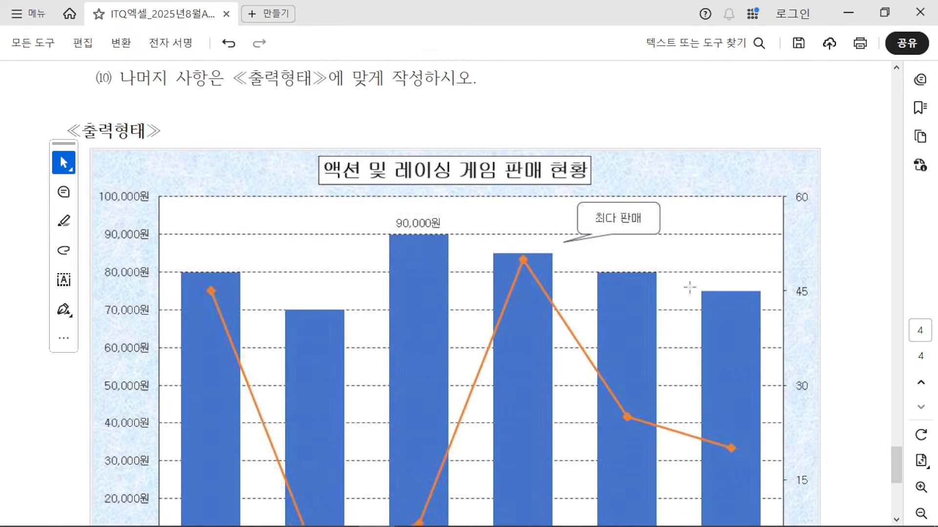
left_click(387, 141)
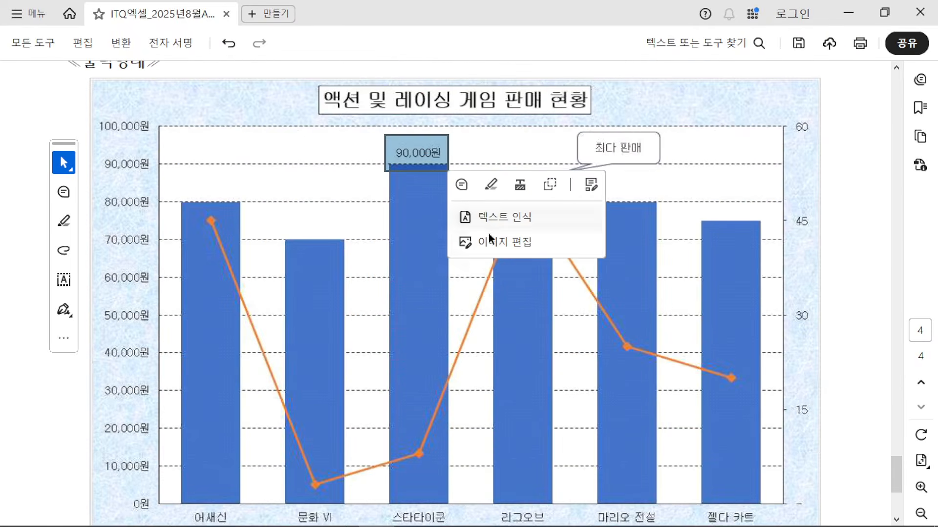
scroll(462, 354, "down", 1)
scroll(461, 354, "down", 1)
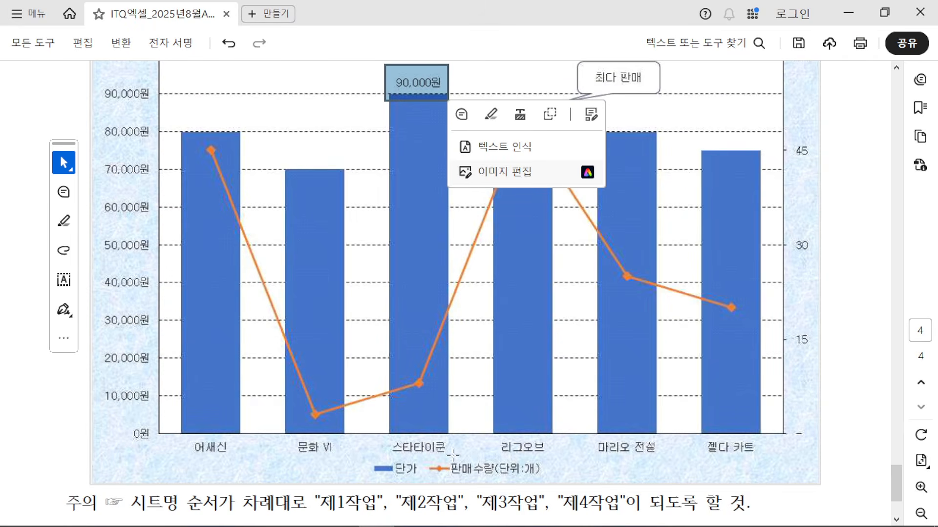
scroll(452, 454, "up", 2)
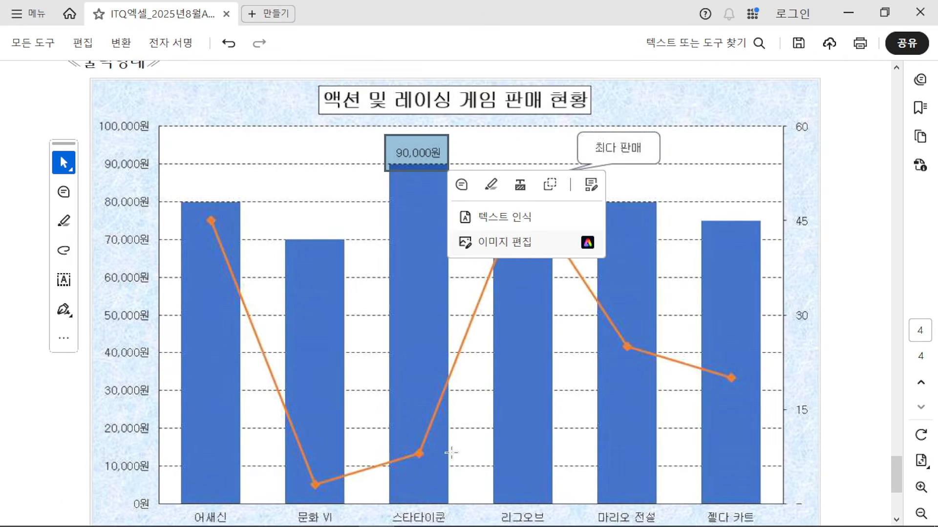
left_click(853, 11)
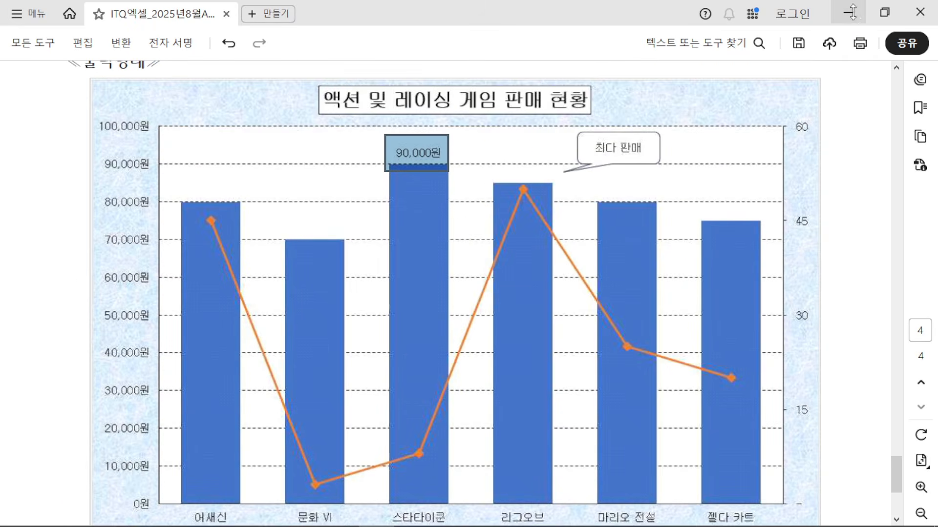
Step: Add an Outside End data label (90,000원) to only the 스타타이쿤 column
left_click(881, 19)
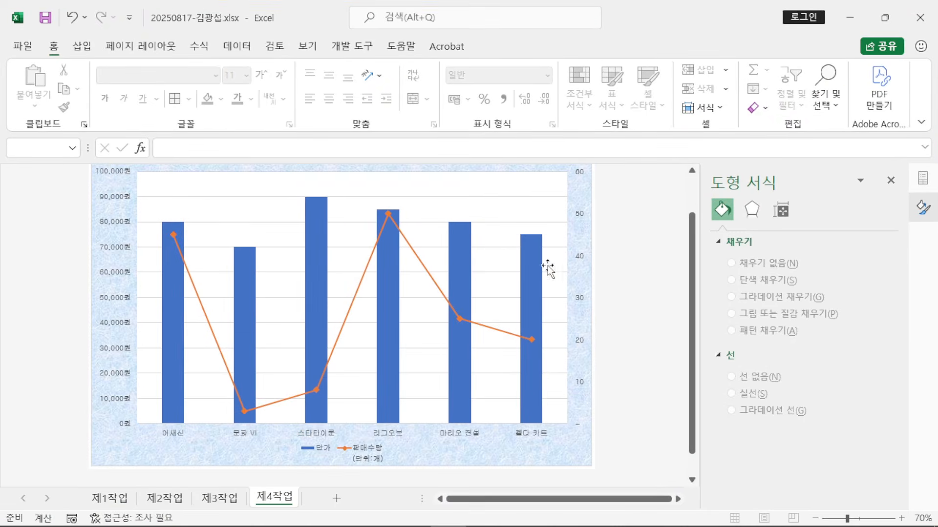
left_click(314, 227)
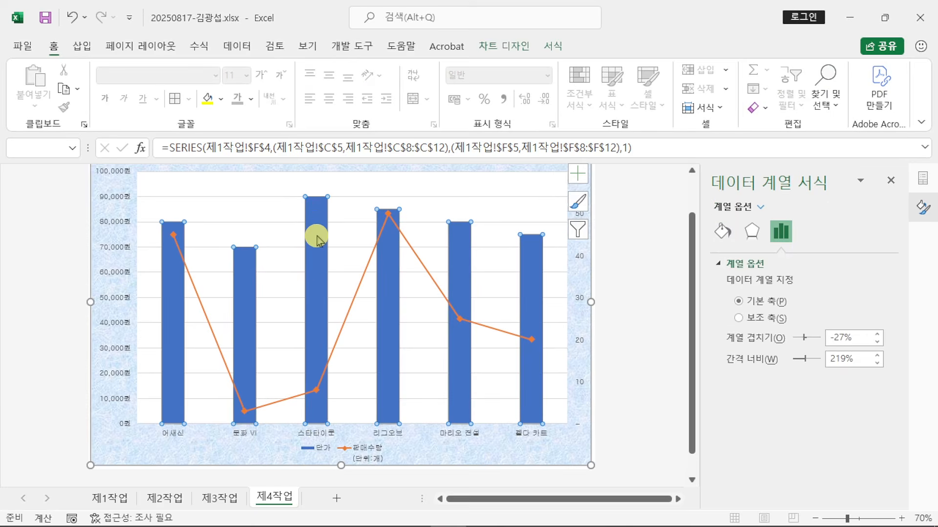
left_click(320, 245)
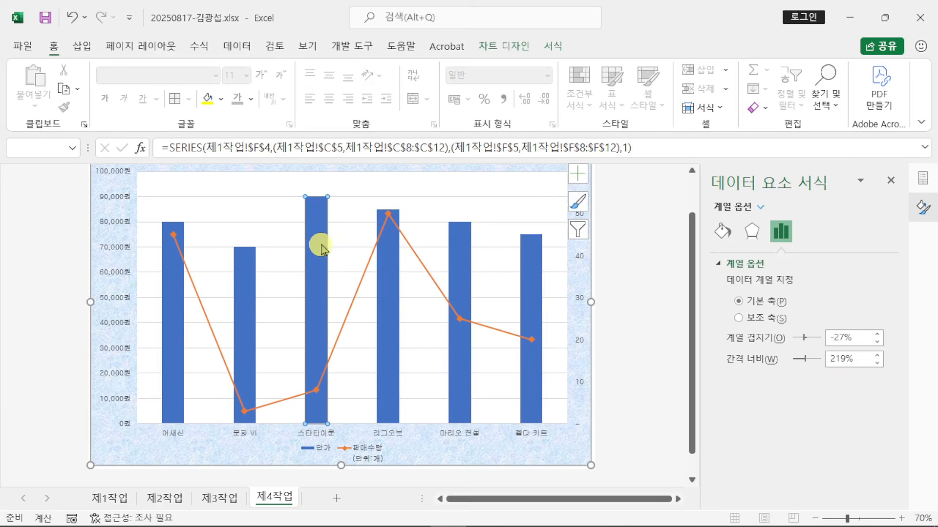
left_click(510, 46)
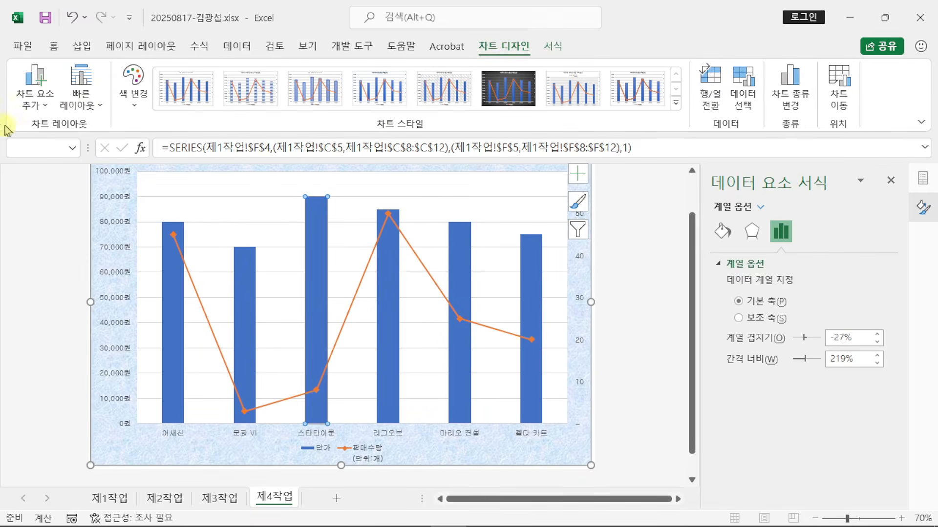
left_click(41, 108)
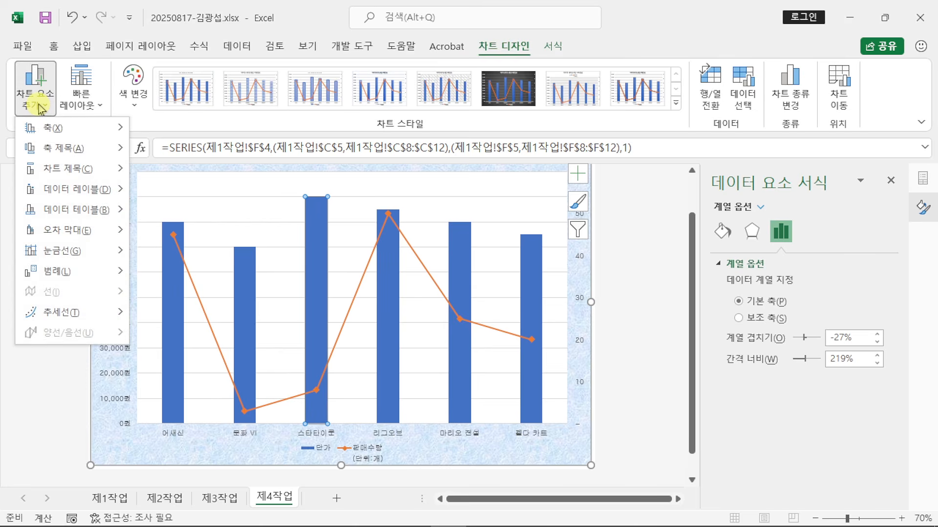
mouse_move(79, 195)
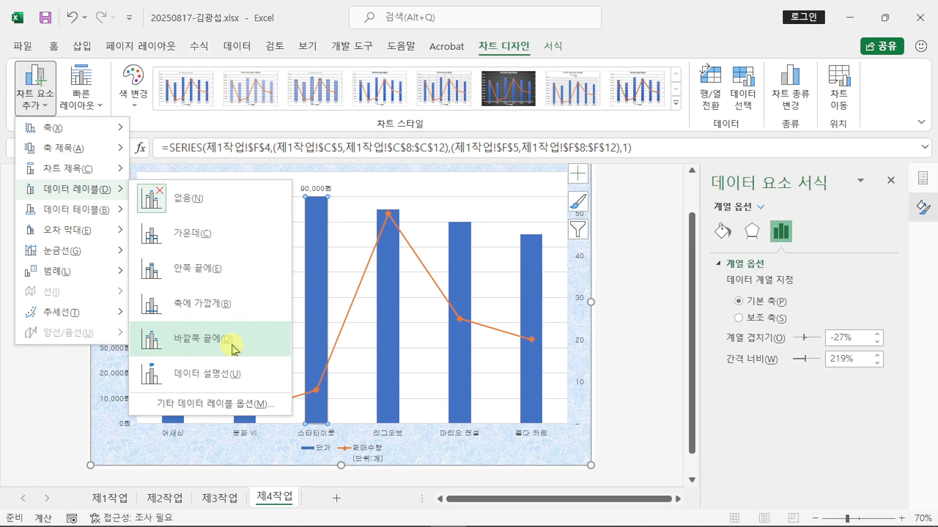
left_click(232, 346)
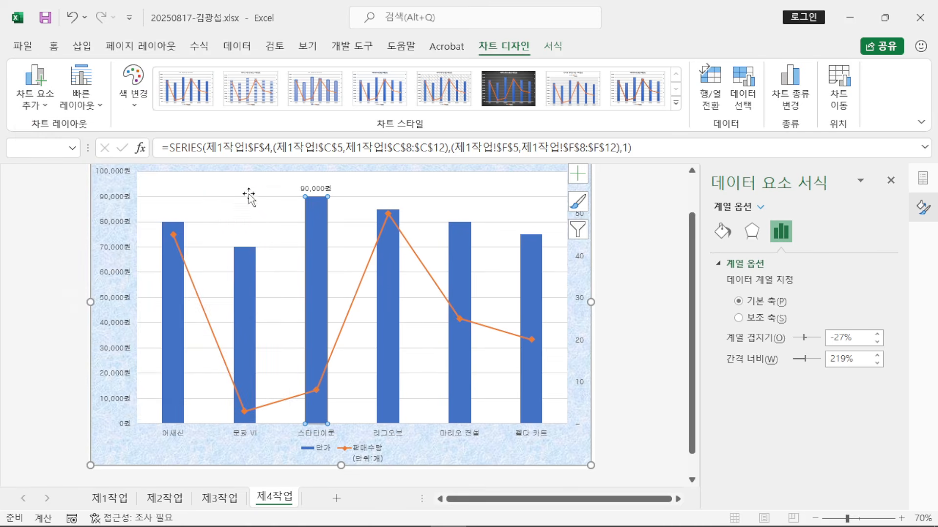
left_click(655, 289)
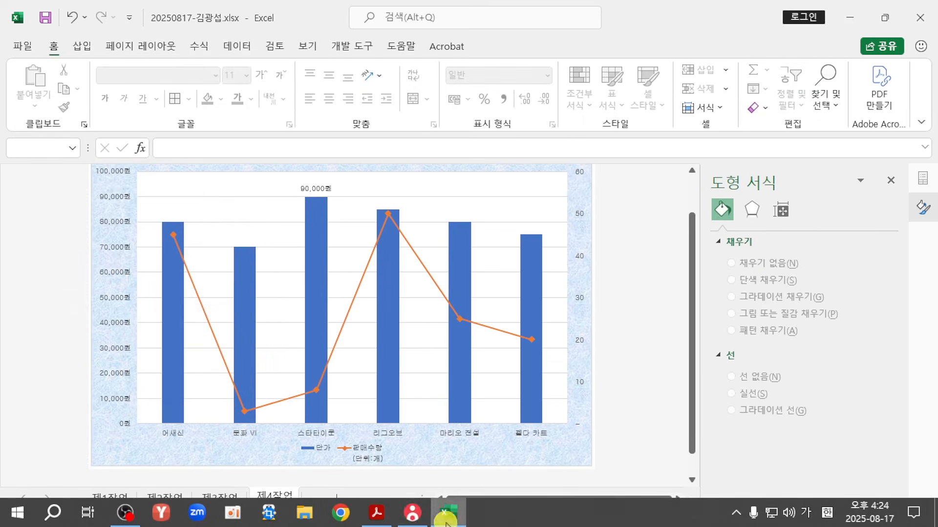
left_click(376, 512)
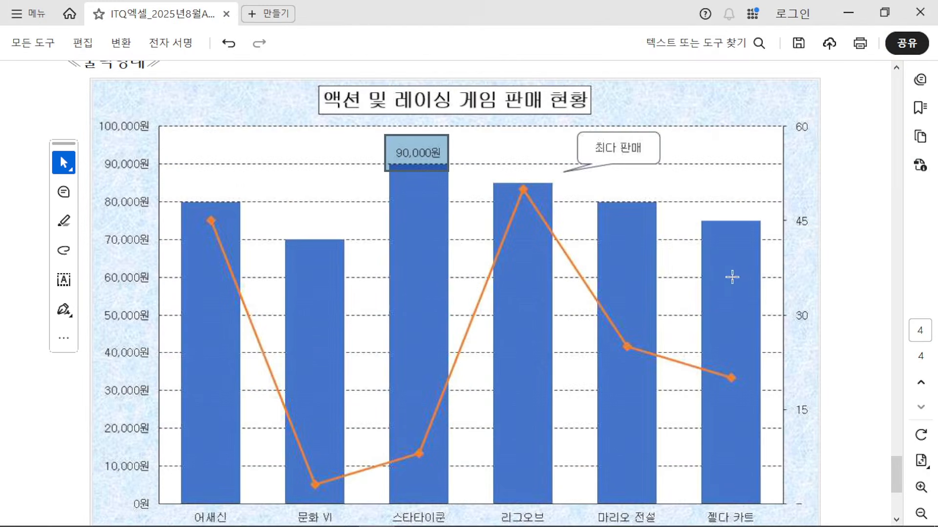
scroll(731, 277, "up", 6)
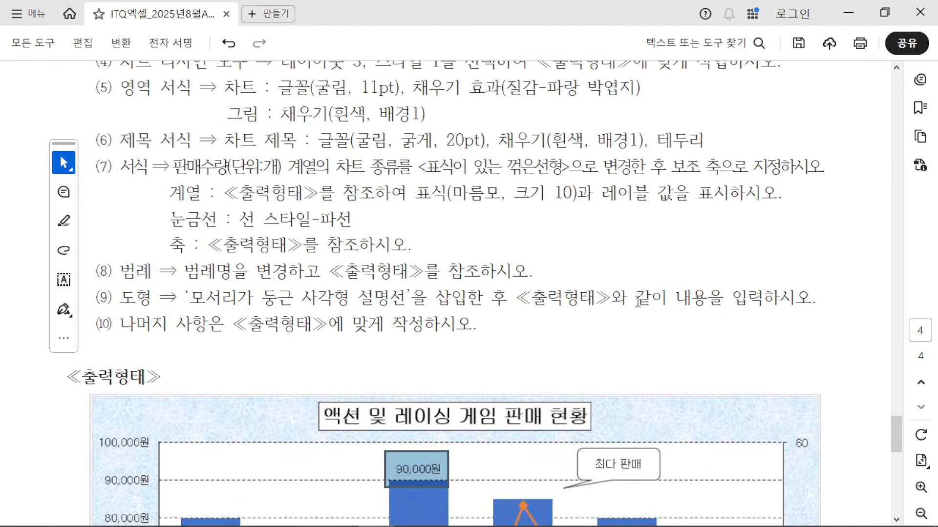
left_click_drag(177, 210, 353, 220)
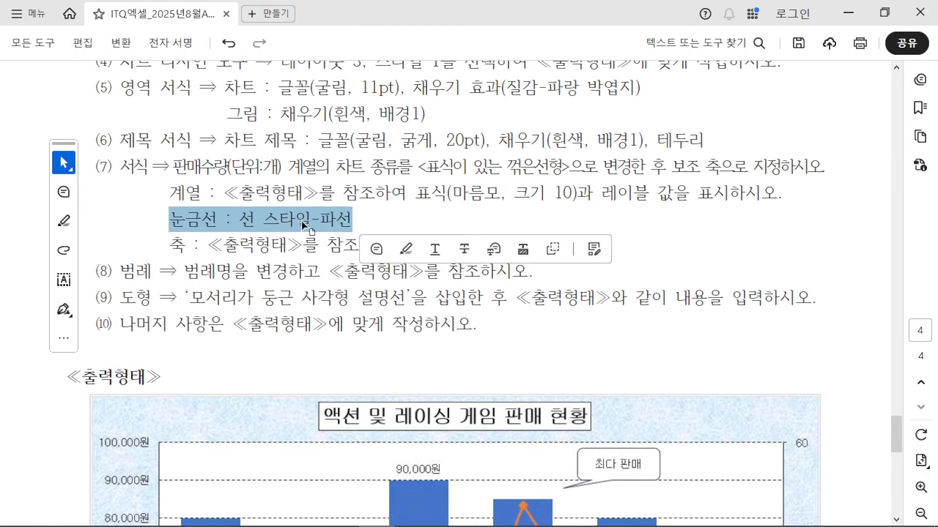
scroll(457, 329, "down", 5)
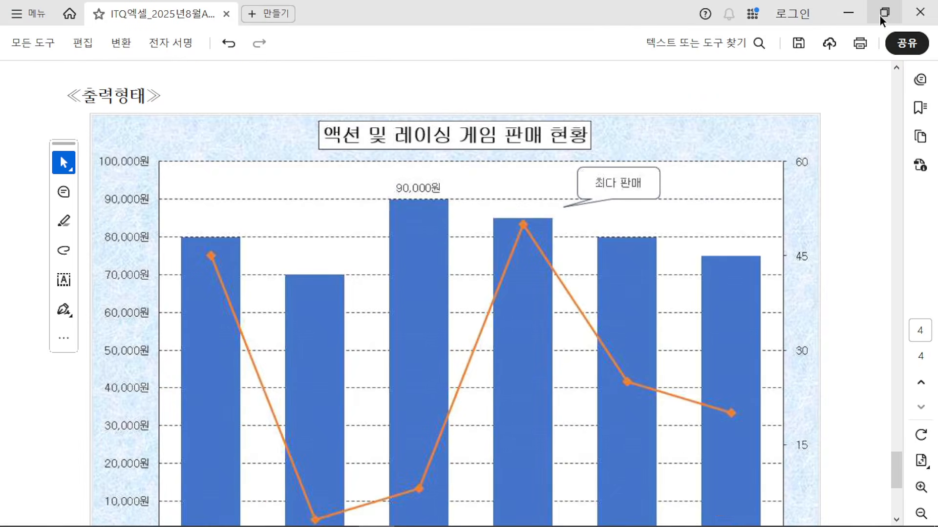
left_click(880, 16)
left_click(708, 188)
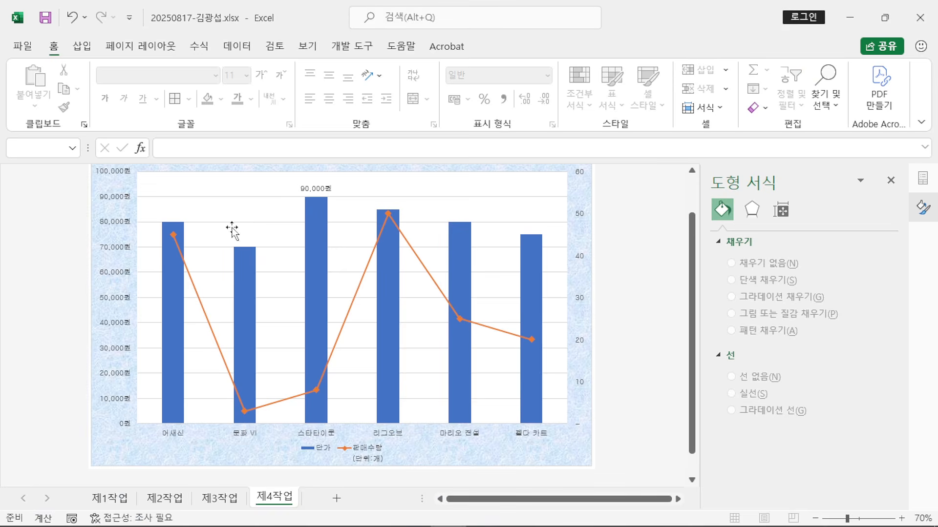
Step: Give the chart's major gridlines a solid line and change the dash type to dashed
left_click(231, 224)
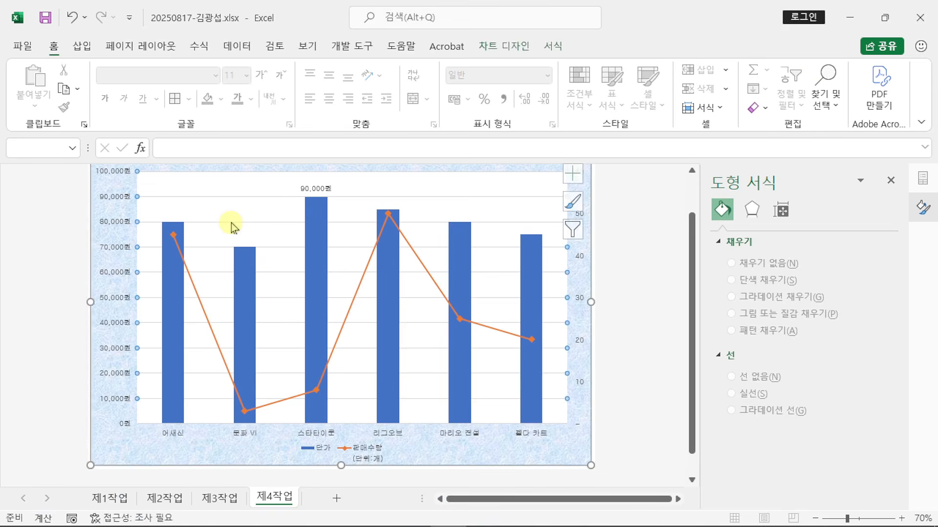
left_click(231, 223)
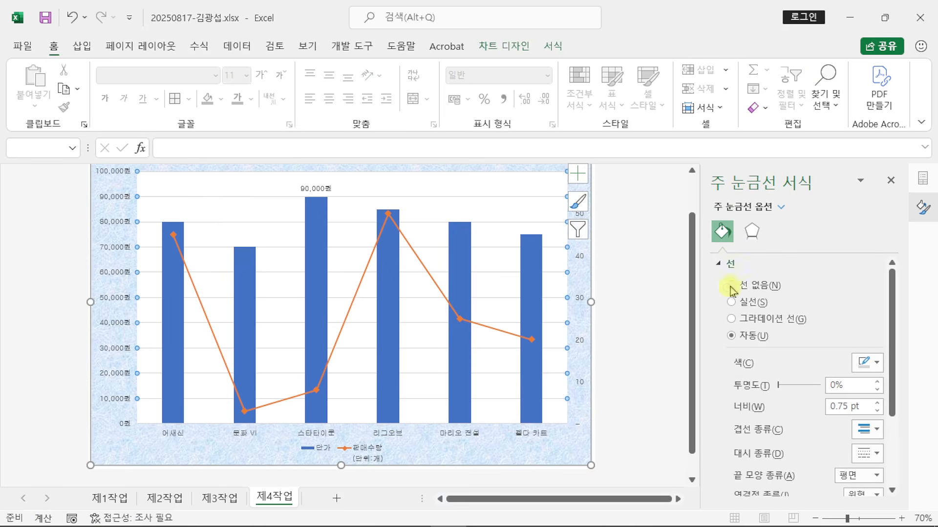
left_click(737, 304)
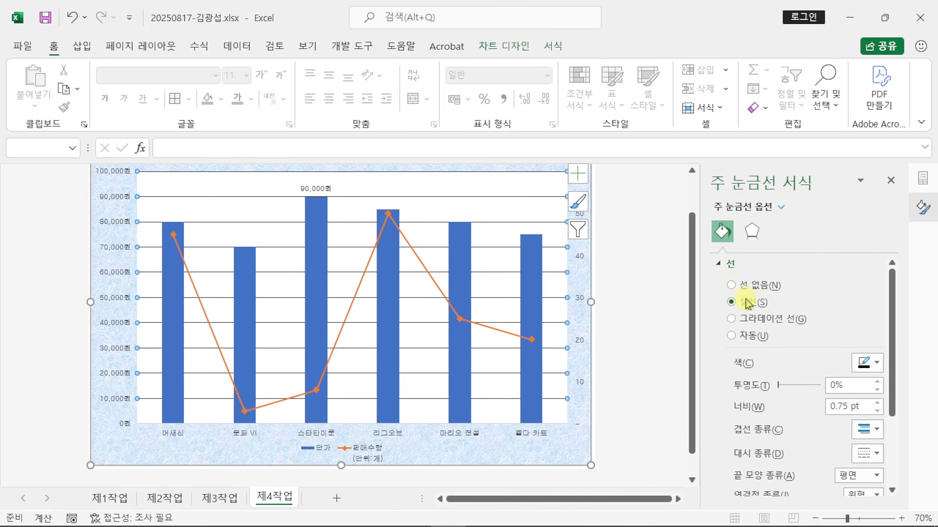
left_click_drag(892, 317, 893, 406)
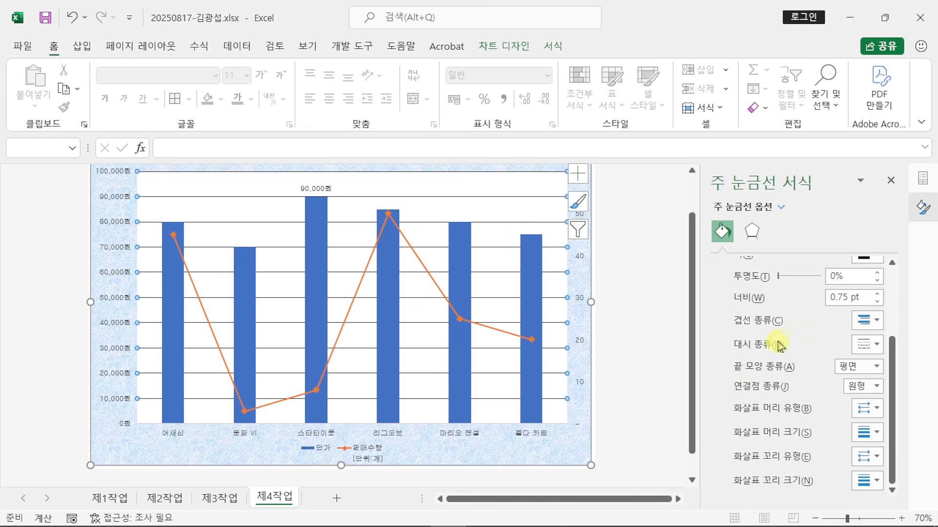
left_click(877, 348)
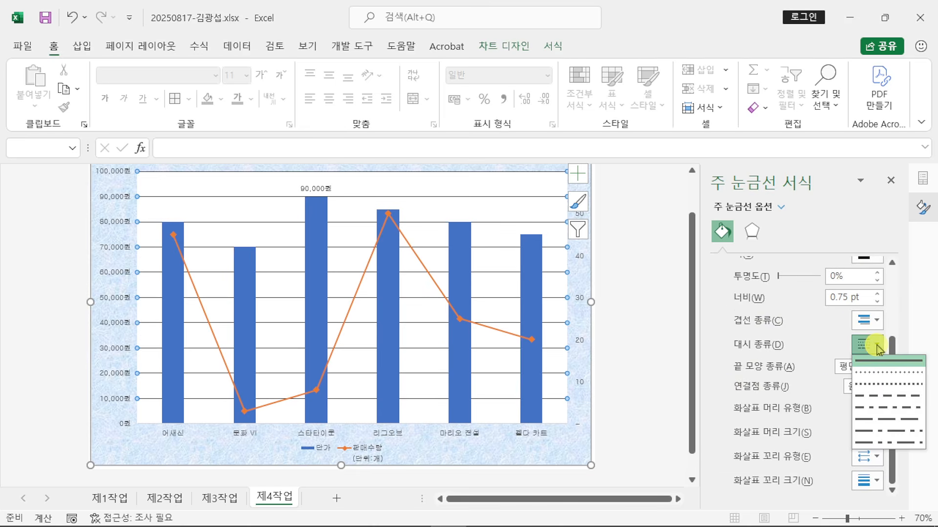
left_click(888, 396)
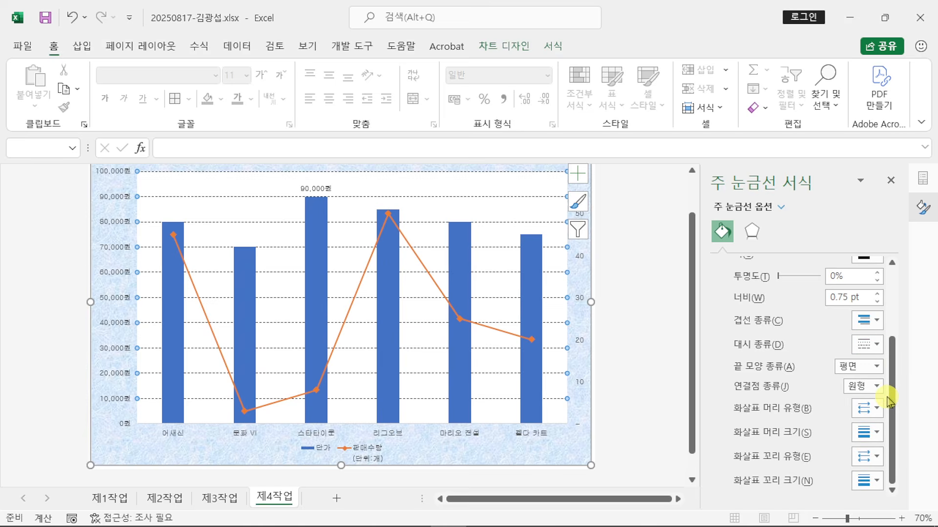
left_click(863, 346)
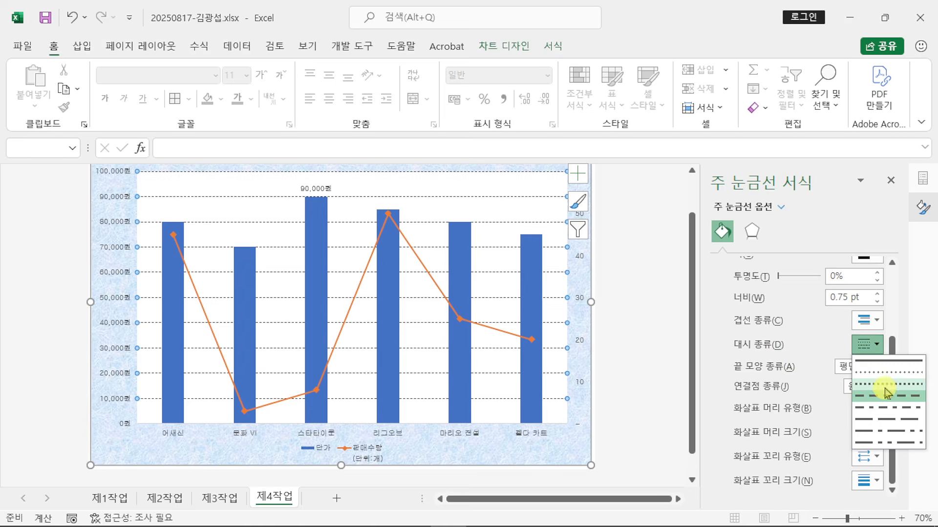
key("Escape")
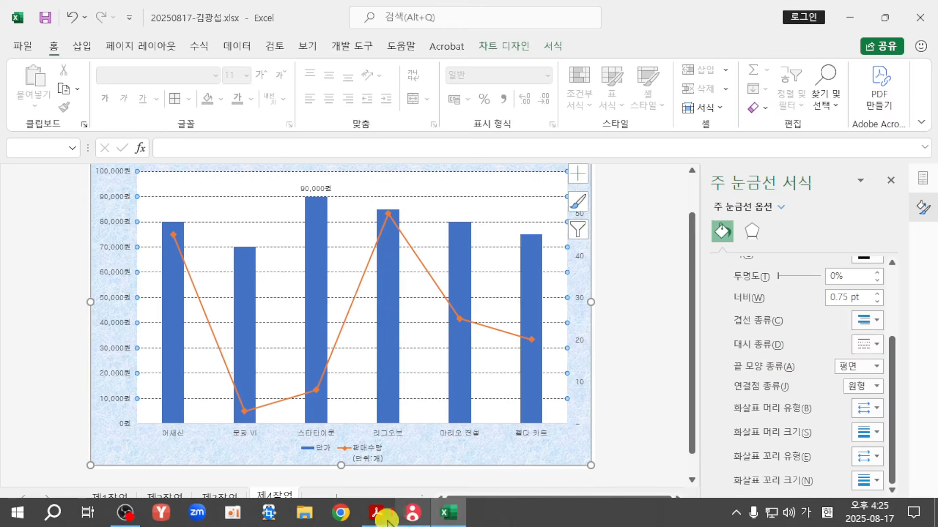
left_click(385, 513)
scroll(401, 415, "up", 5)
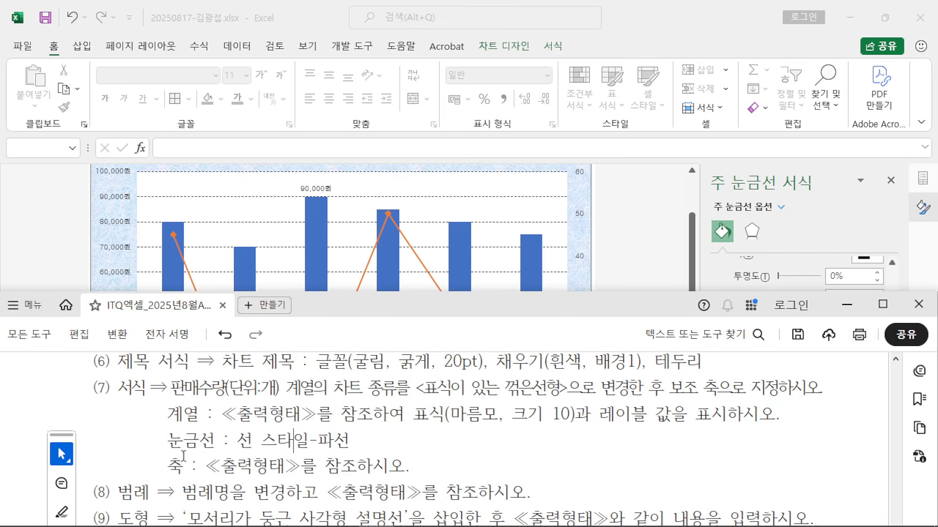
left_click_drag(183, 456, 367, 465)
left_click(458, 461)
left_click(882, 304)
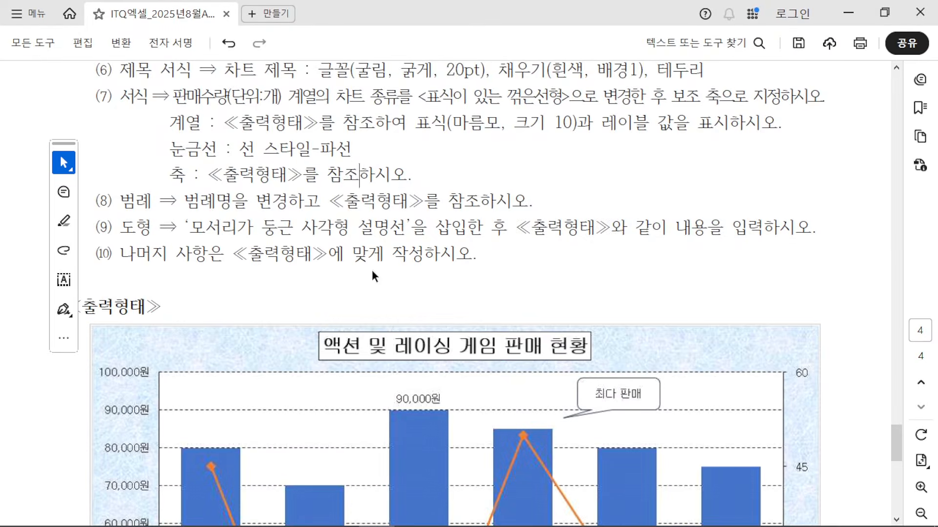
scroll(373, 276, "down", 5)
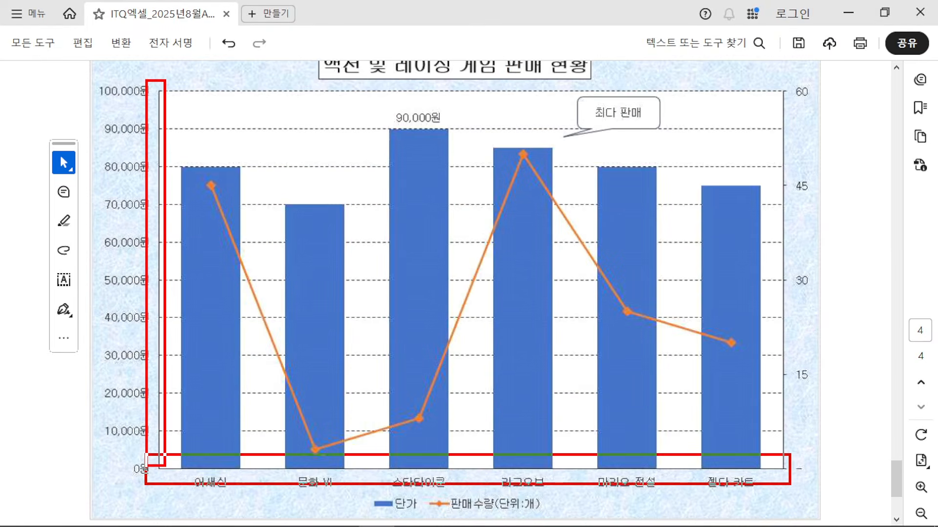
left_click_drag(790, 485, 790, 484)
left_click_drag(770, 75, 789, 458)
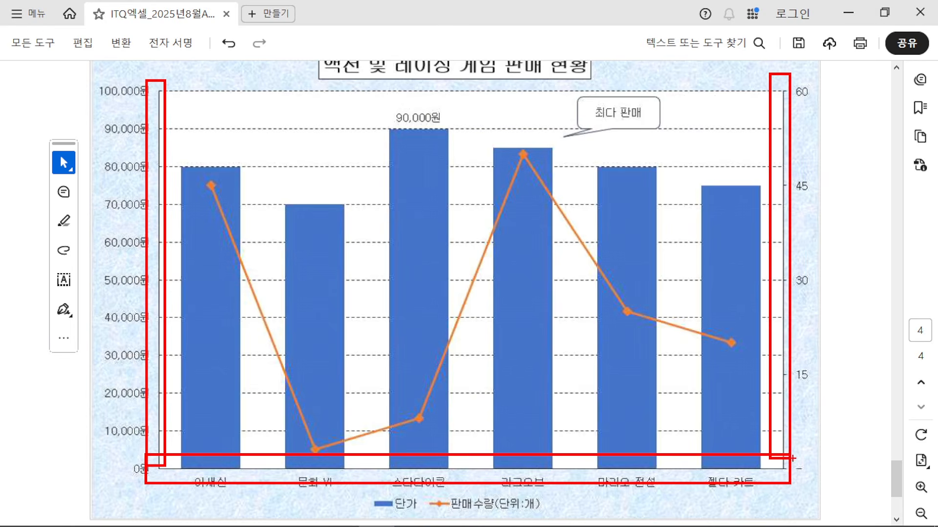
key("Escape")
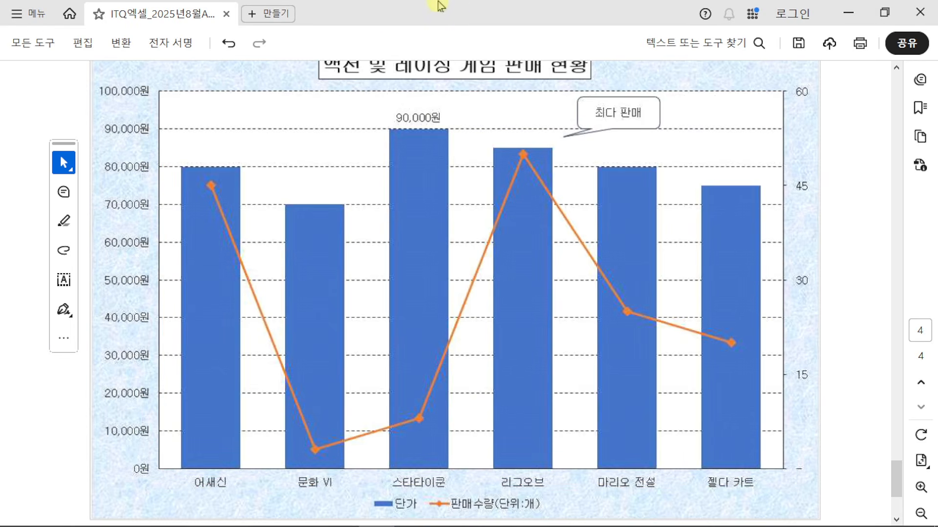
left_click(884, 10)
Step: Bring the Excel workbook to the front and maximize its window
left_click(707, 27)
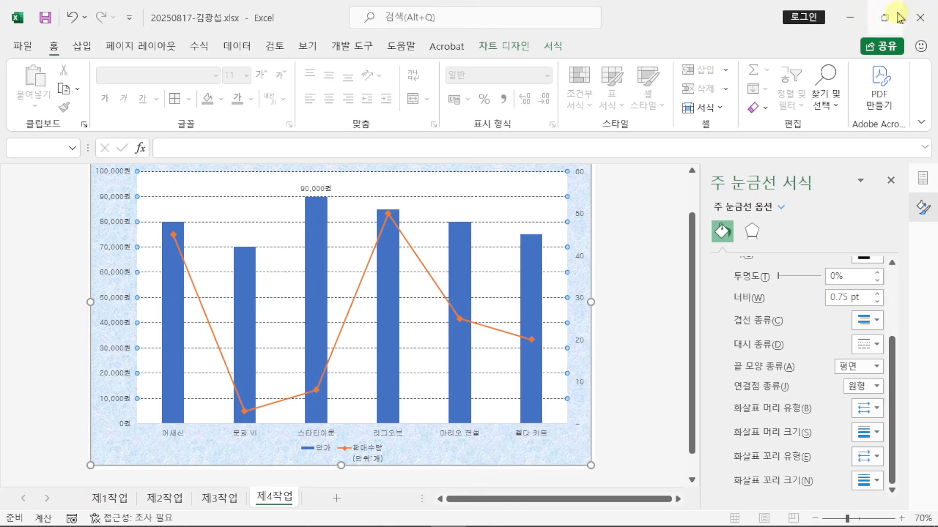
left_click(883, 16)
left_click(883, 11)
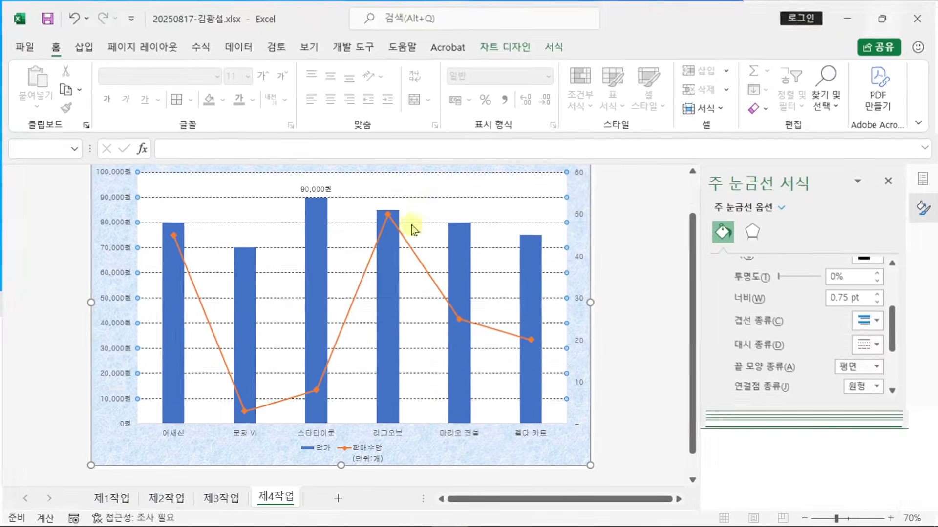
Step: Give the primary value axis, category axis and secondary value axis solid lines
left_click(98, 239)
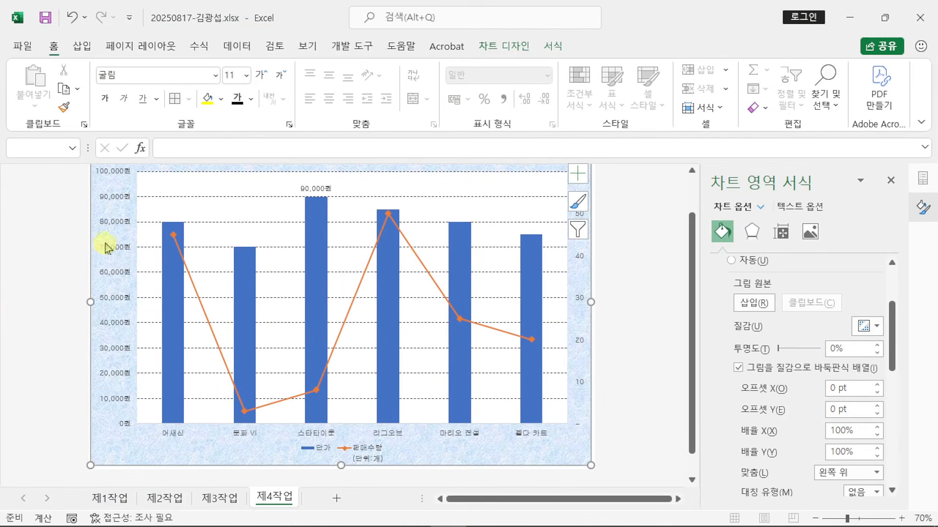
left_click(107, 247)
scroll(107, 248, "up", 1)
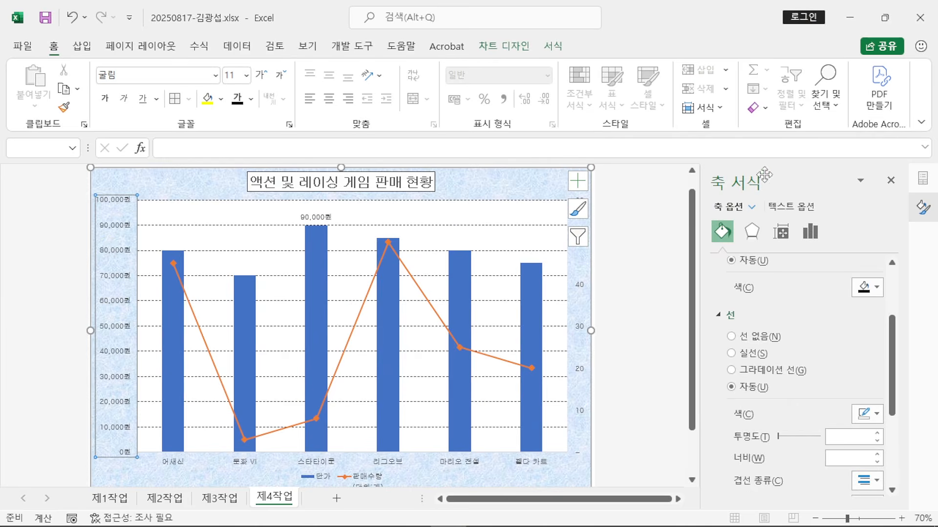
left_click(731, 353)
scroll(332, 399, "down", 1)
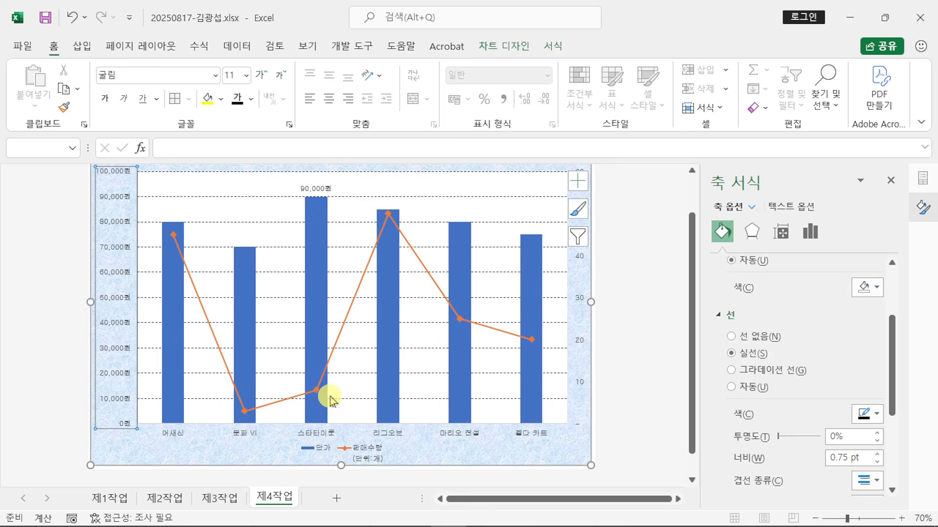
left_click(245, 438)
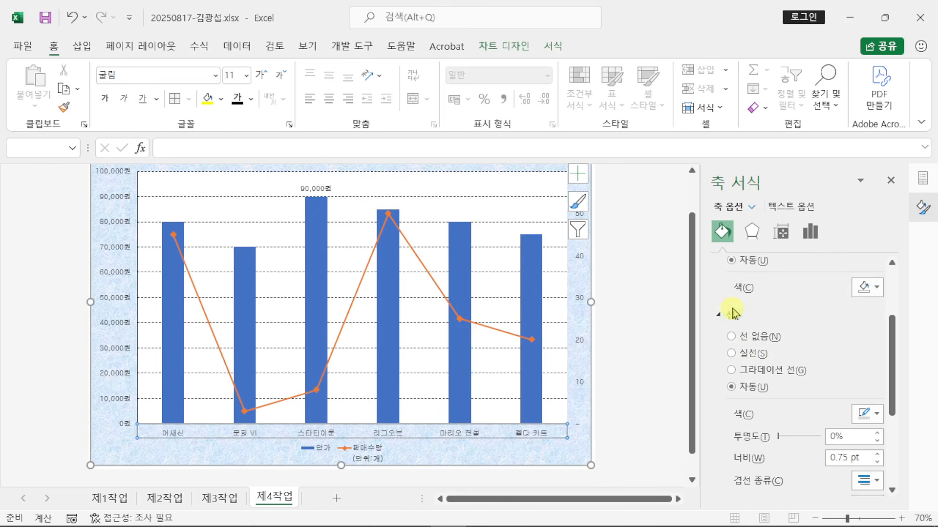
left_click(732, 356)
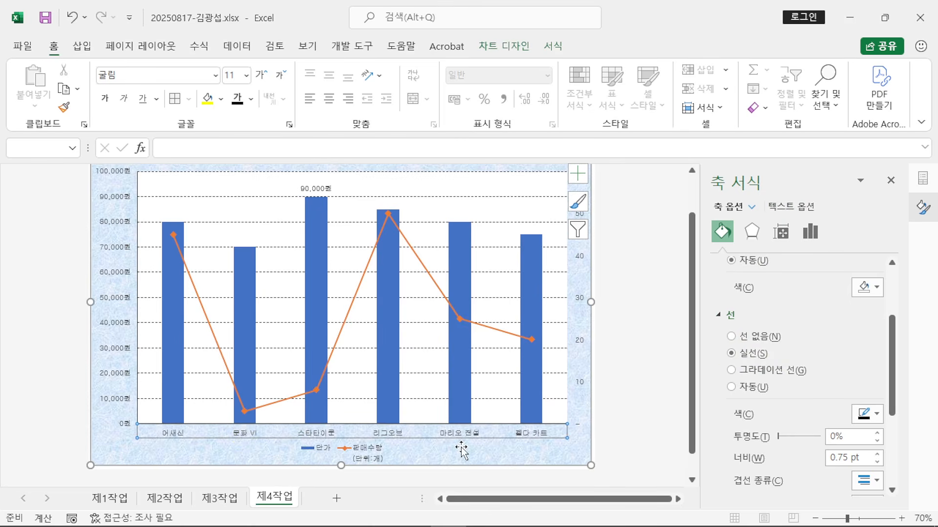
left_click(579, 303)
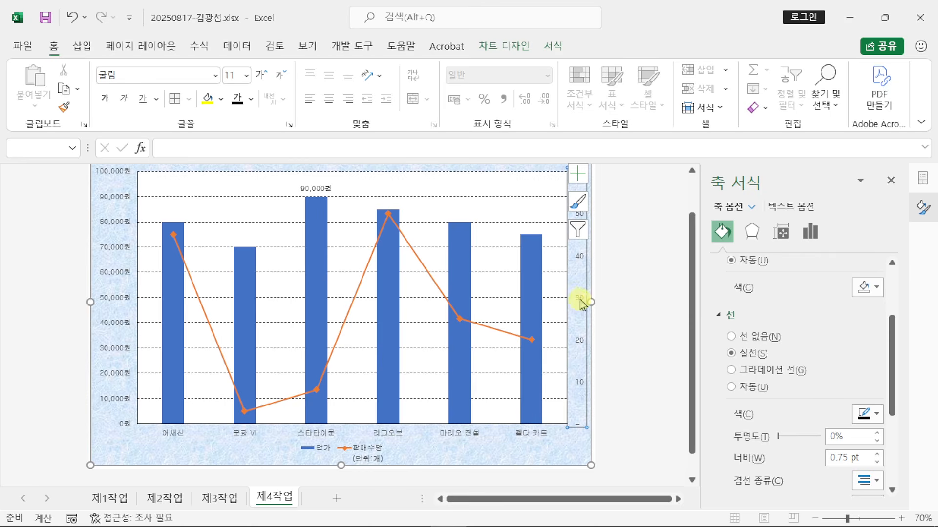
left_click(732, 355)
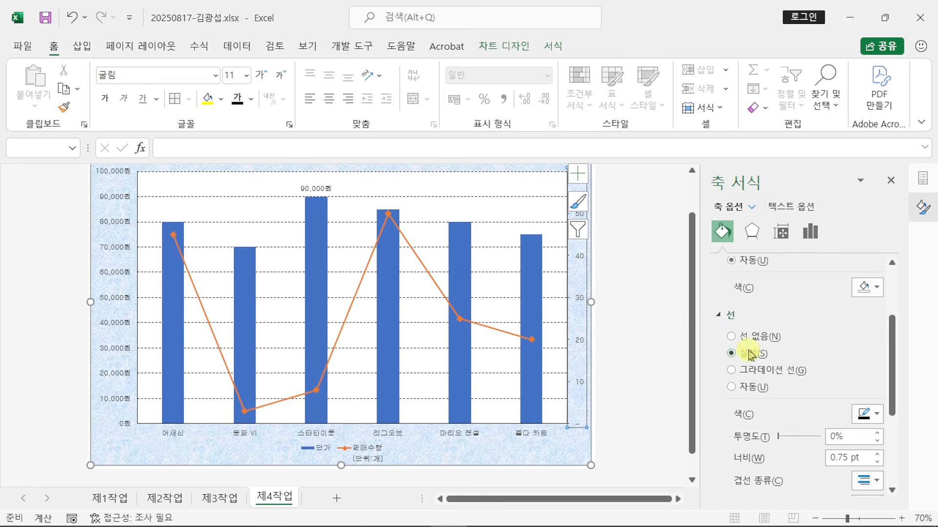
Step: Snap Excel to the right half with a narrowed exam PDF beside it
key("super+Right")
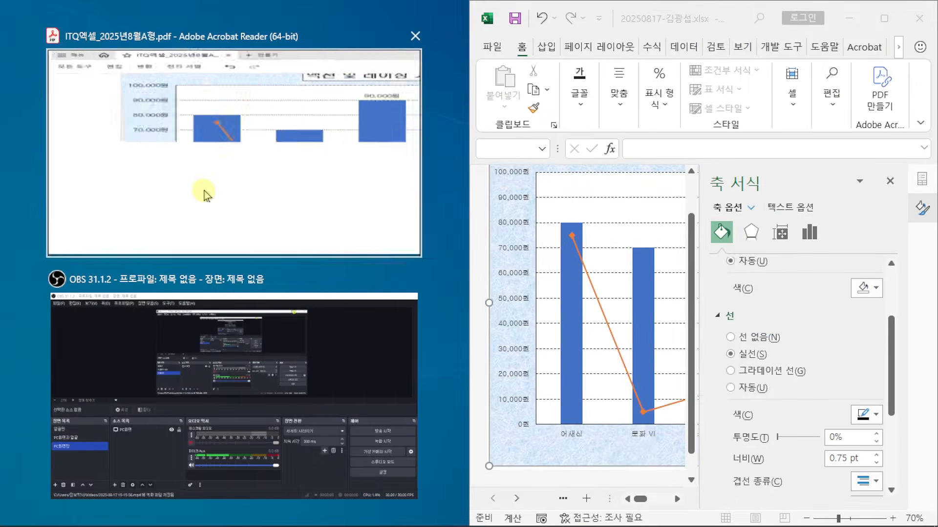
left_click(205, 194)
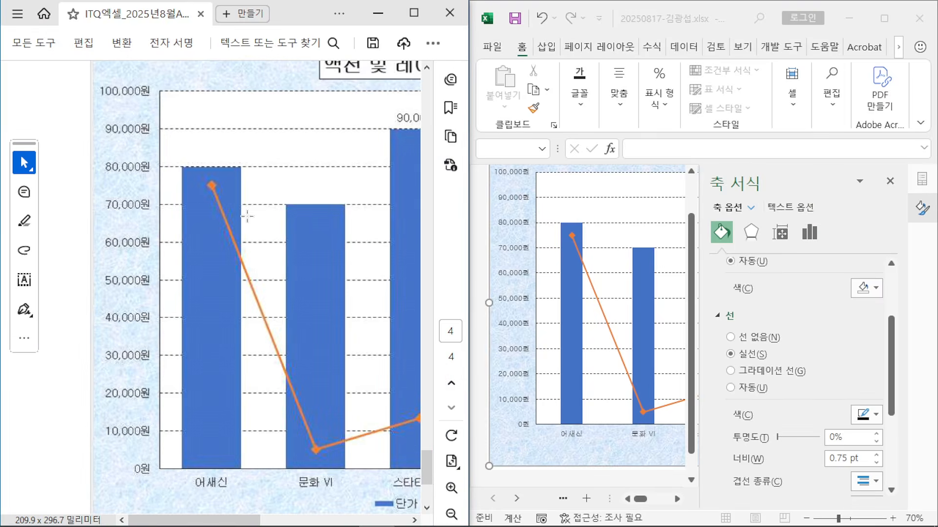
left_click_drag(469, 184, 376, 186)
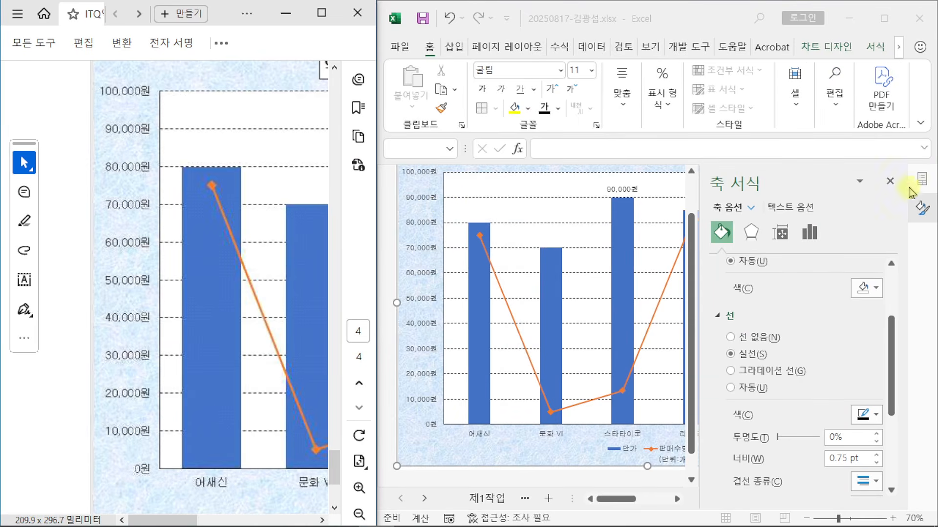
left_click(892, 184)
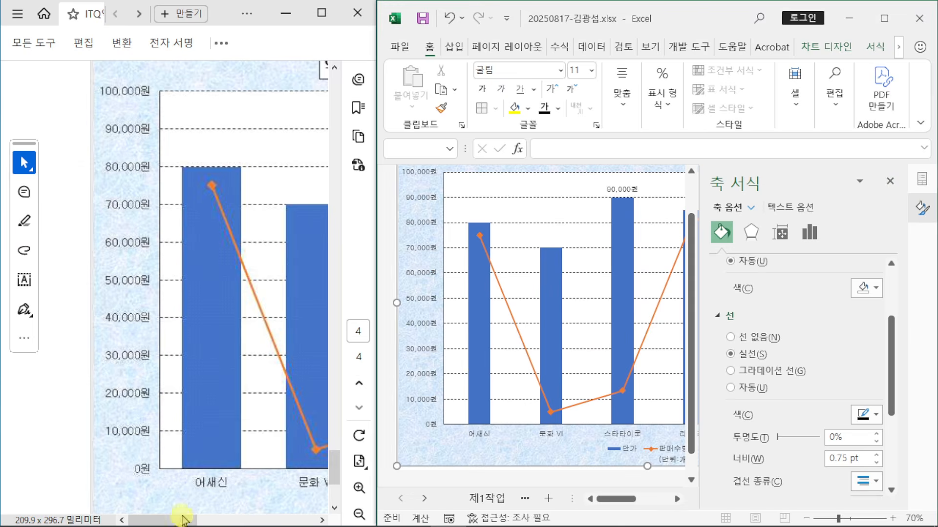
left_click_drag(182, 519, 322, 518)
left_click(619, 500)
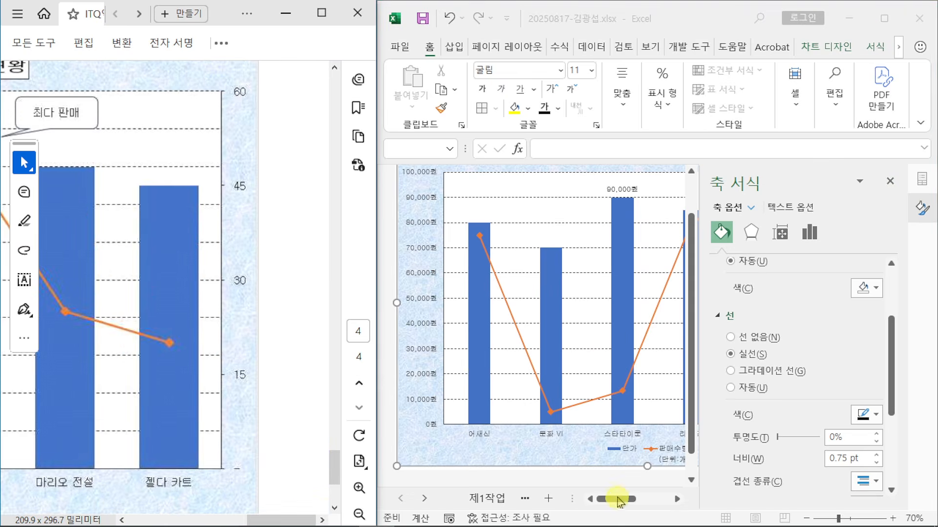
left_click_drag(619, 500, 653, 499)
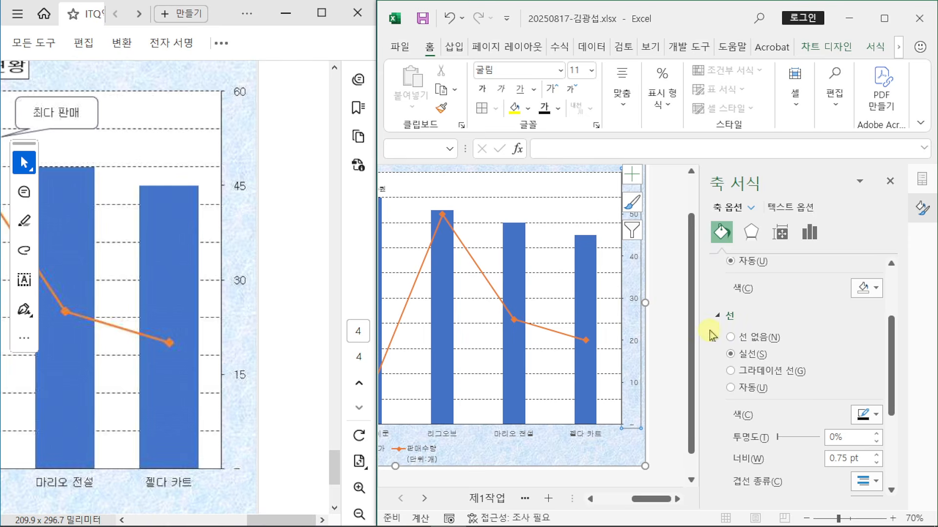
Step: Set the secondary value axis major unit to 15 in its bounds and units options
left_click(638, 283)
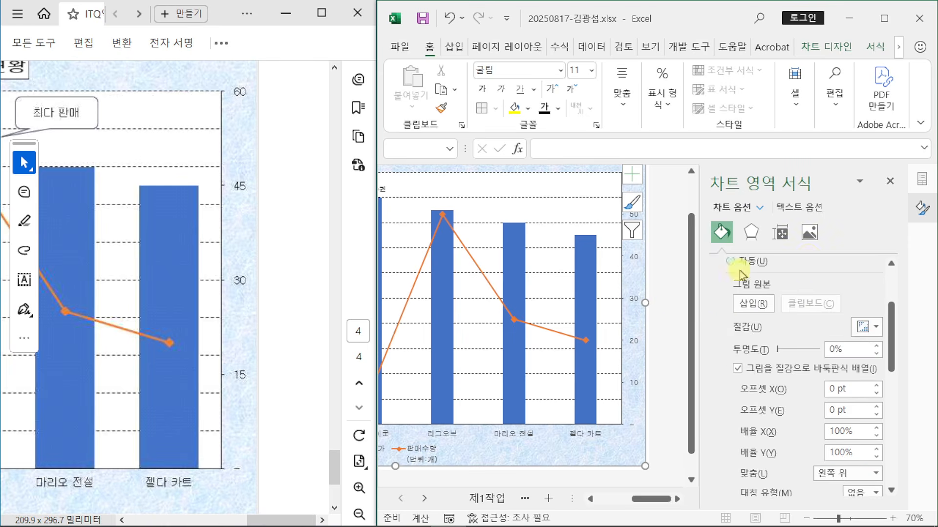
left_click(634, 296)
left_click(808, 239)
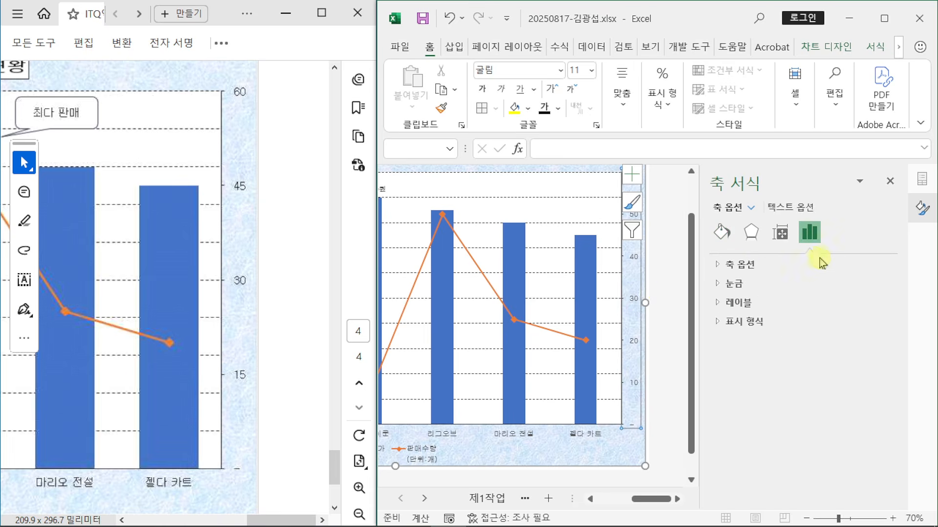
left_click(717, 265)
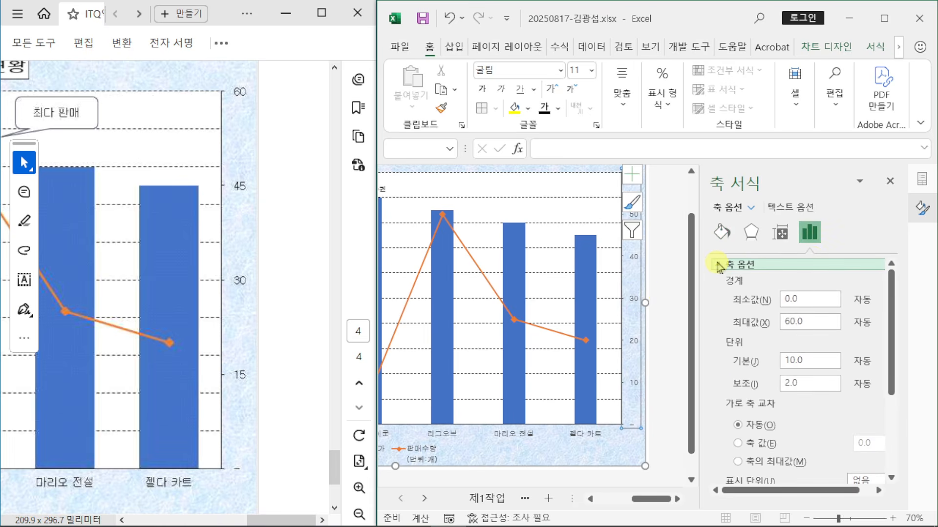
left_click(725, 362)
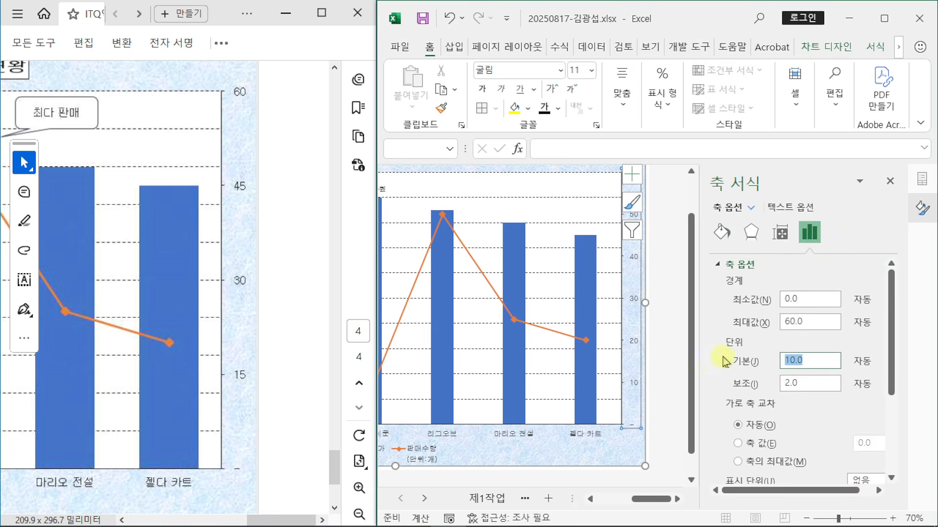
type("15")
key("Return")
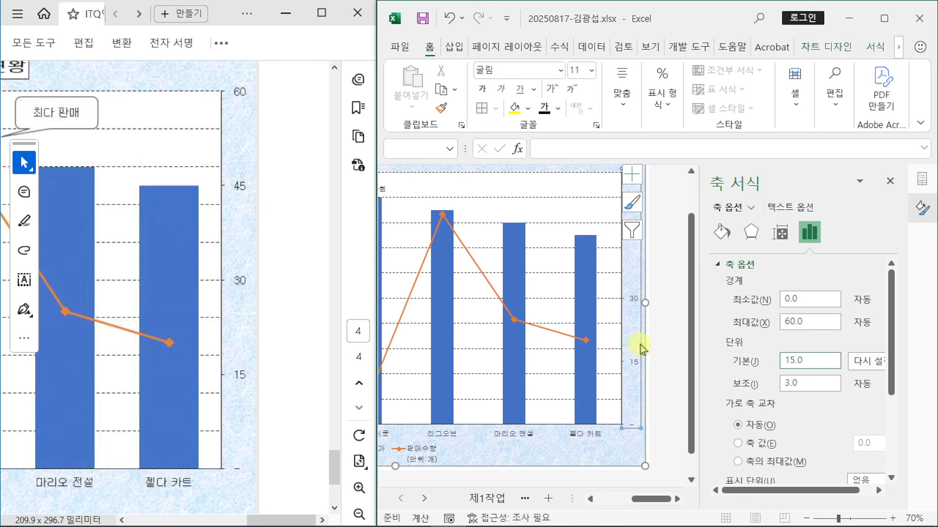
scroll(659, 246, "up", 1)
Step: Check the reference chart's column spacing, then select the blue 단가 price columns
scroll(669, 269, "up", 1)
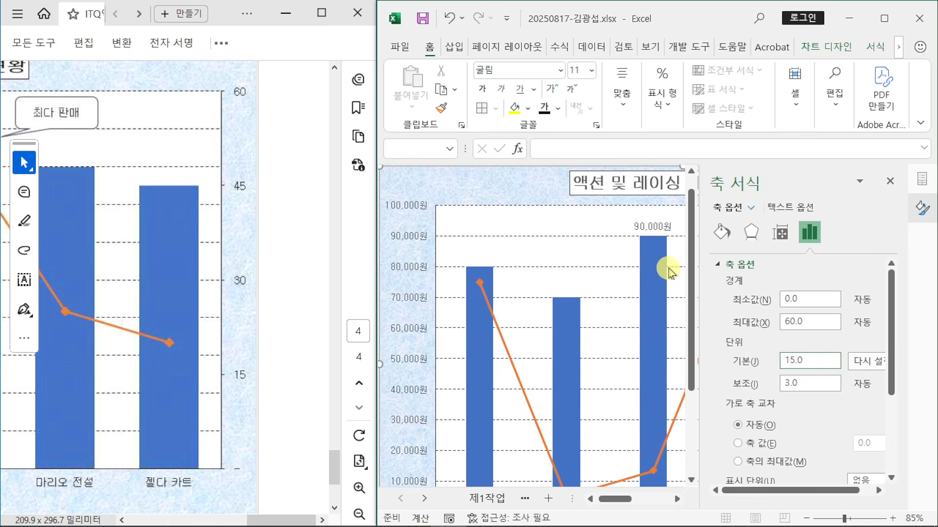
left_click_drag(617, 504, 656, 500)
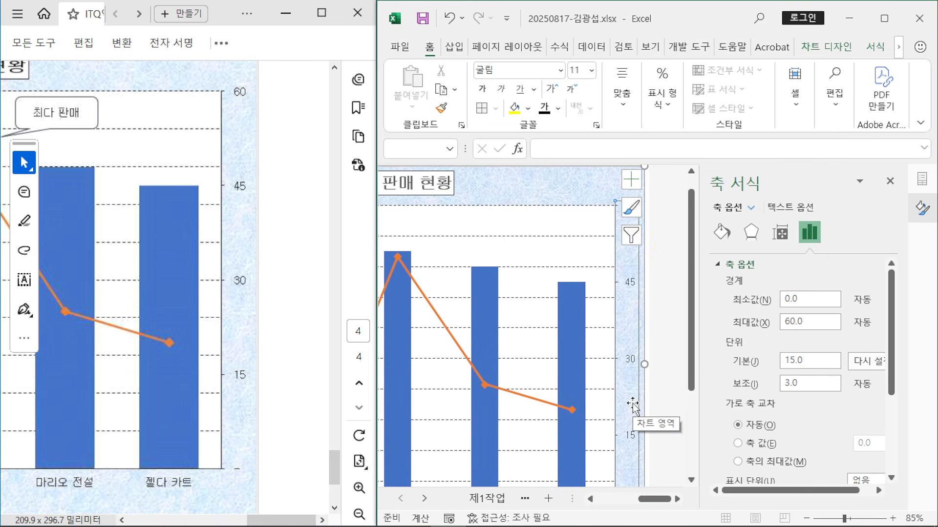
left_click_drag(281, 519, 176, 521)
scroll(173, 307, "up", 3)
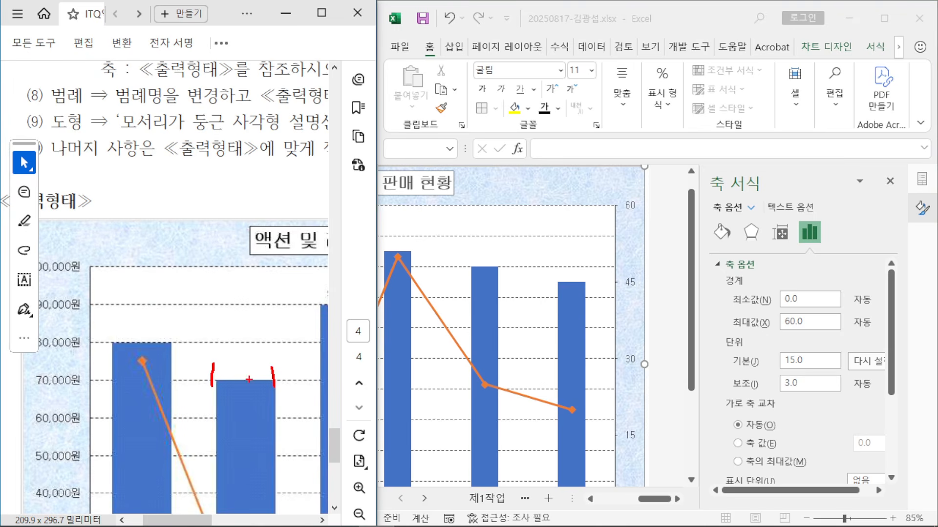
left_click_drag(208, 370, 252, 368)
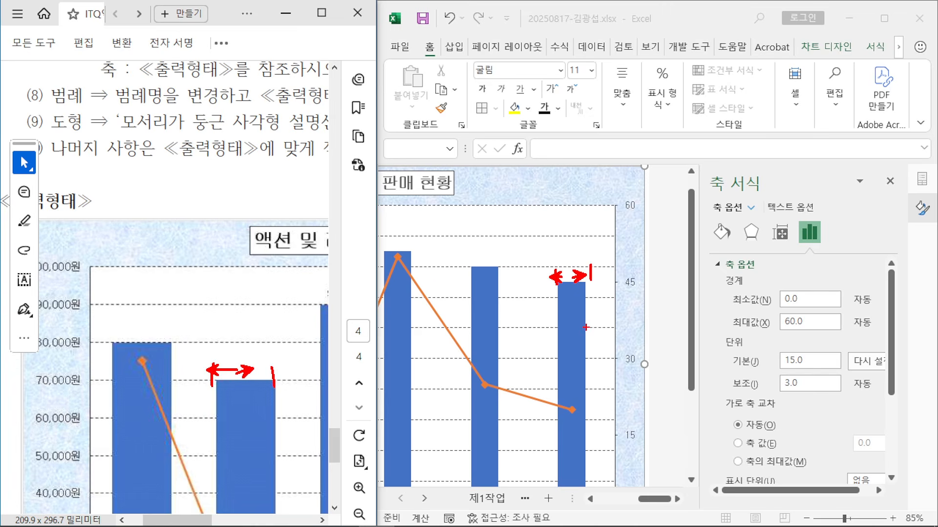
key("Escape")
left_click(571, 310)
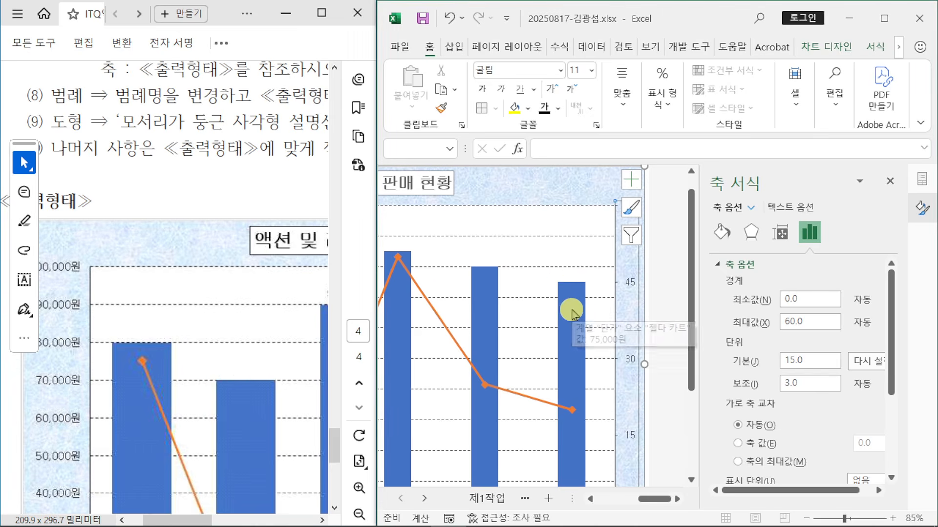
left_click(572, 311)
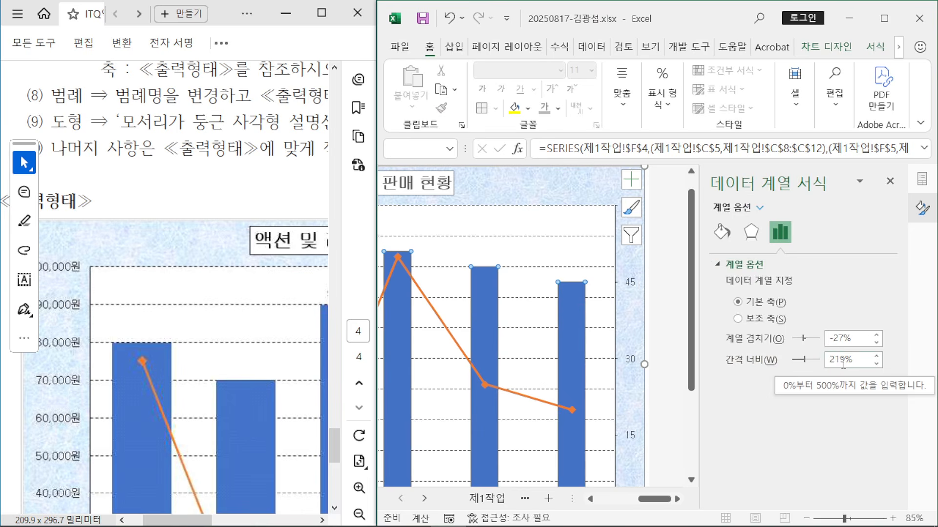
Step: Set the 단가 columns' gap width to 80%
left_click_drag(826, 362, 846, 363)
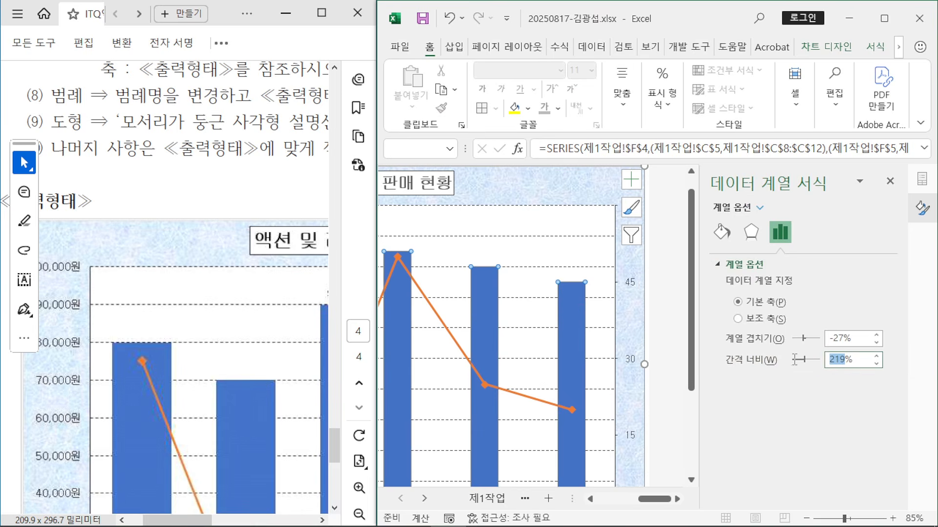
type("80")
key("Return")
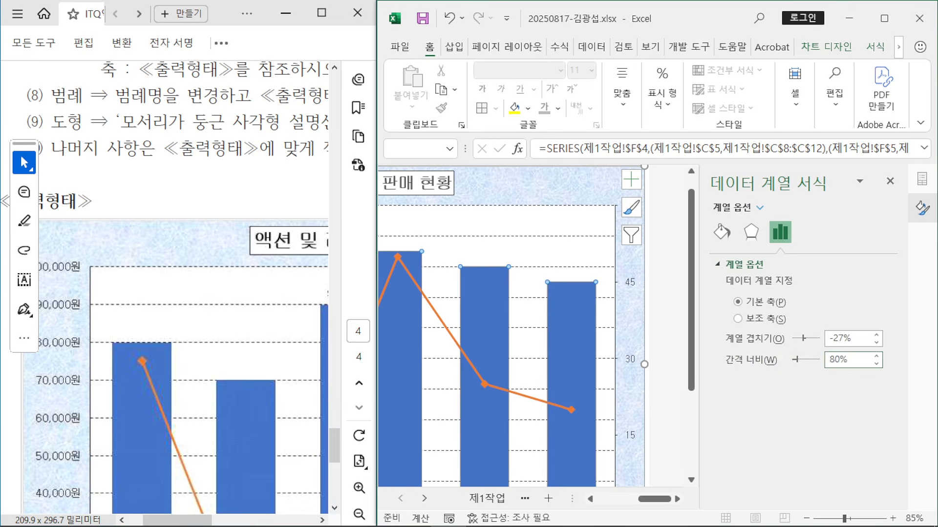
mouse_move(717, 440)
left_mouse_down()
mouse_move(709, 454)
mouse_move(735, 435)
left_mouse_up()
mouse_move(751, 430)
left_mouse_down()
mouse_move(747, 442)
mouse_move(779, 464)
left_mouse_up()
left_click_drag(775, 429, 788, 438)
left_click_drag(785, 395, 829, 372)
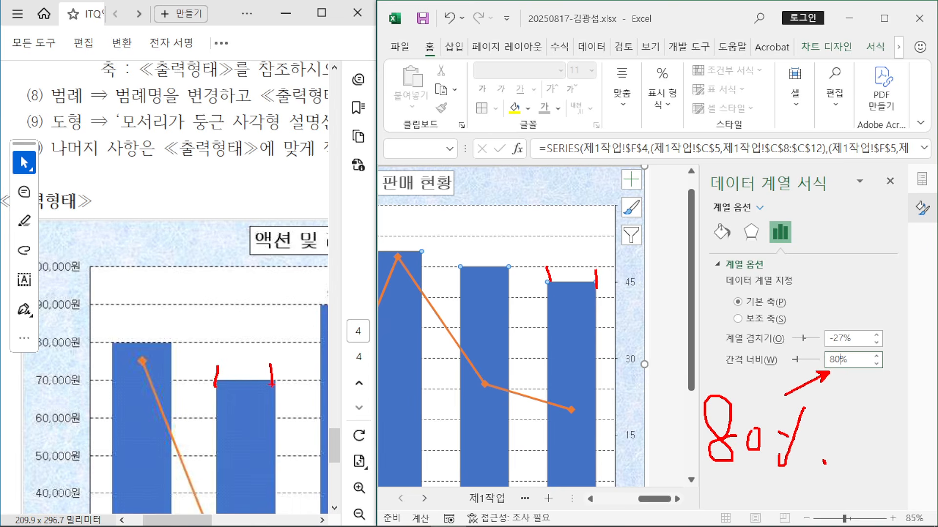
key("Escape")
left_click(733, 279)
Step: Stack the windows with the exam PDF below and the workbook above
scroll(611, 185, "up", 1)
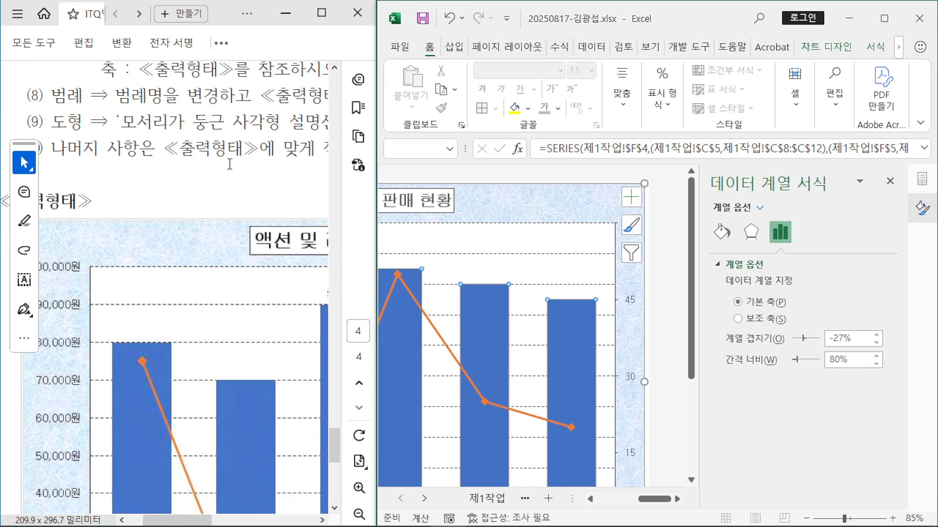
scroll(210, 168, "up", 3)
left_click(176, 262)
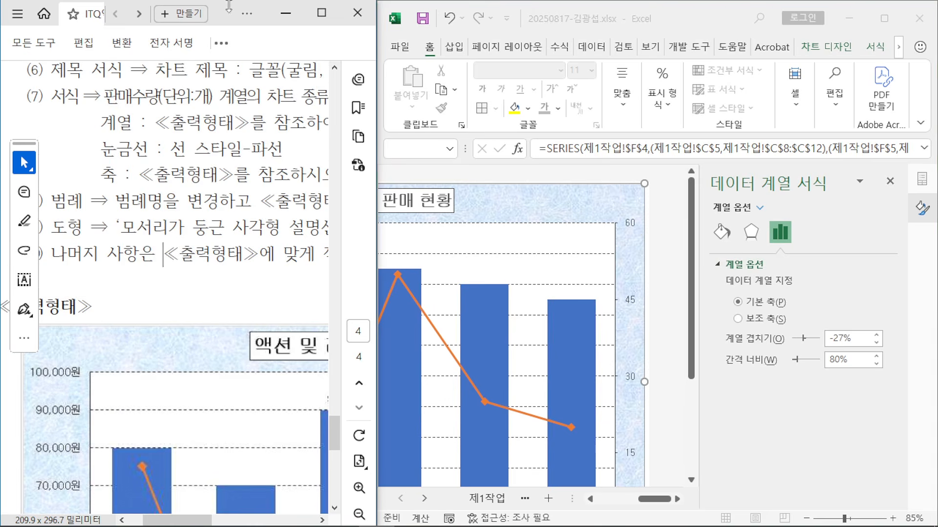
left_click_drag(222, 14, 768, 268)
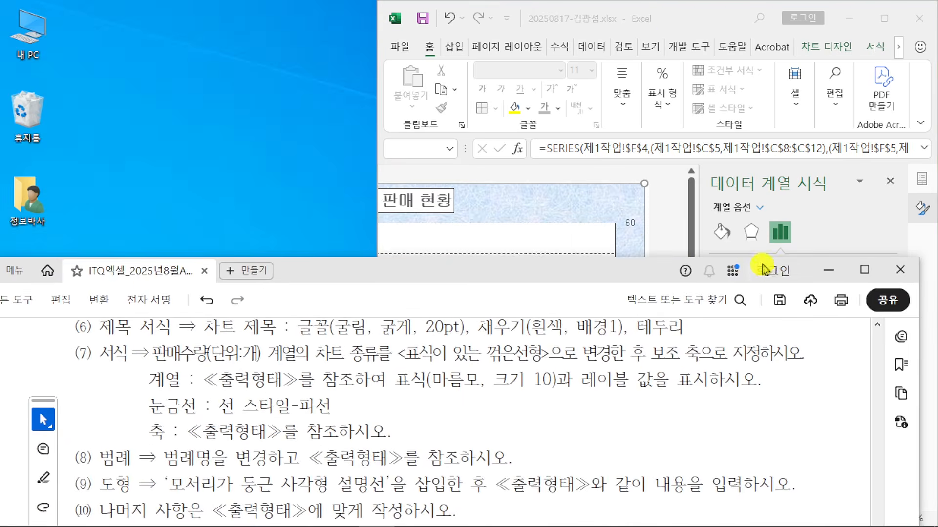
mouse_move(670, 18)
left_mouse_down()
mouse_move(516, 44)
mouse_move(679, 18)
mouse_move(664, 18)
left_mouse_up()
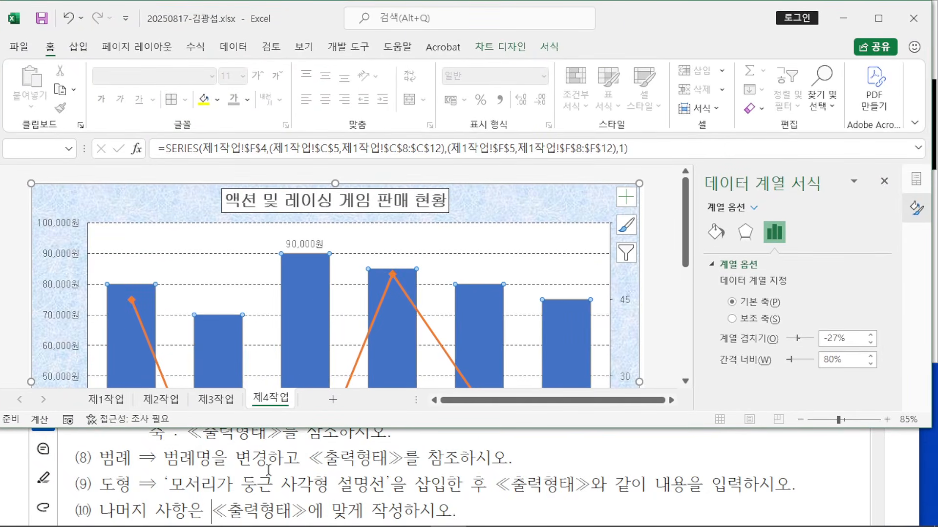
scroll(410, 264, "down", 9)
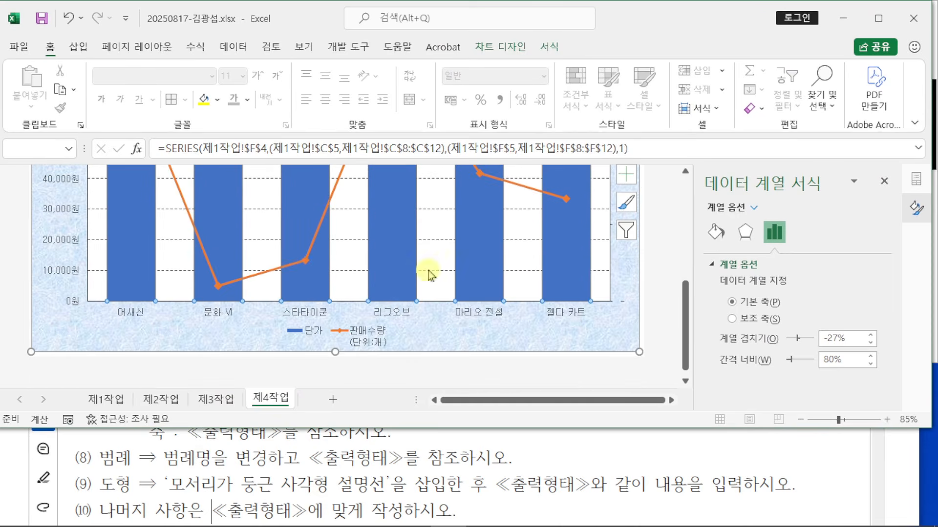
Step: Move the exam PDF up to show the reference output chart, then return to the workbook
left_click(506, 463)
scroll(509, 459, "down", 5)
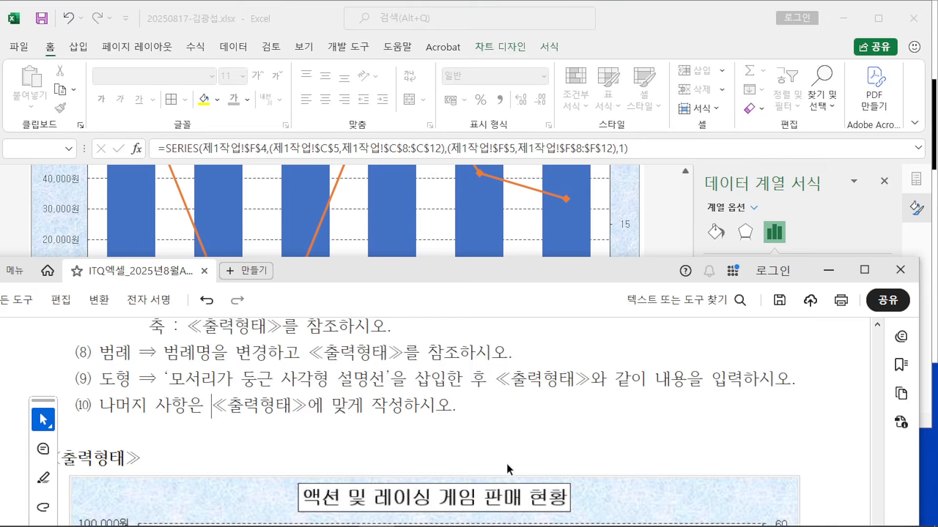
scroll(513, 452, "down", 5)
left_click_drag(542, 285, 506, 119)
scroll(482, 342, "down", 1)
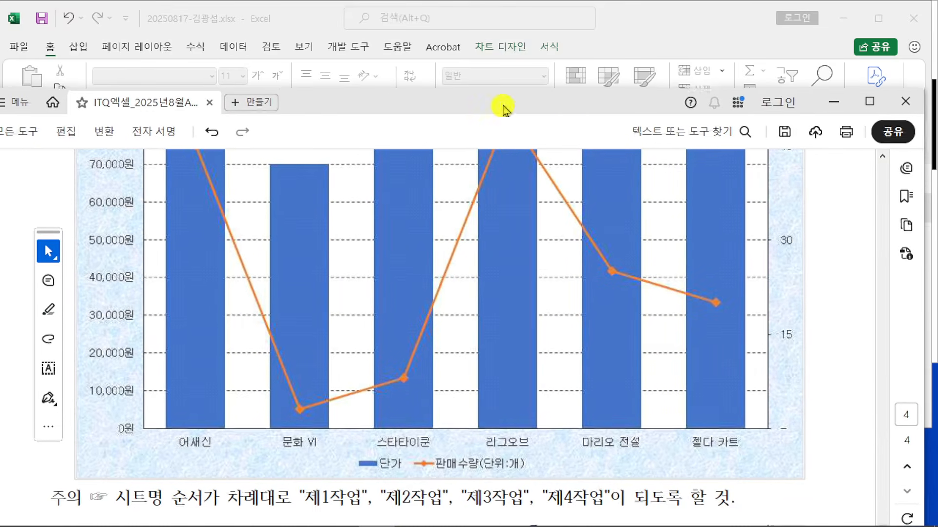
left_click(655, 38)
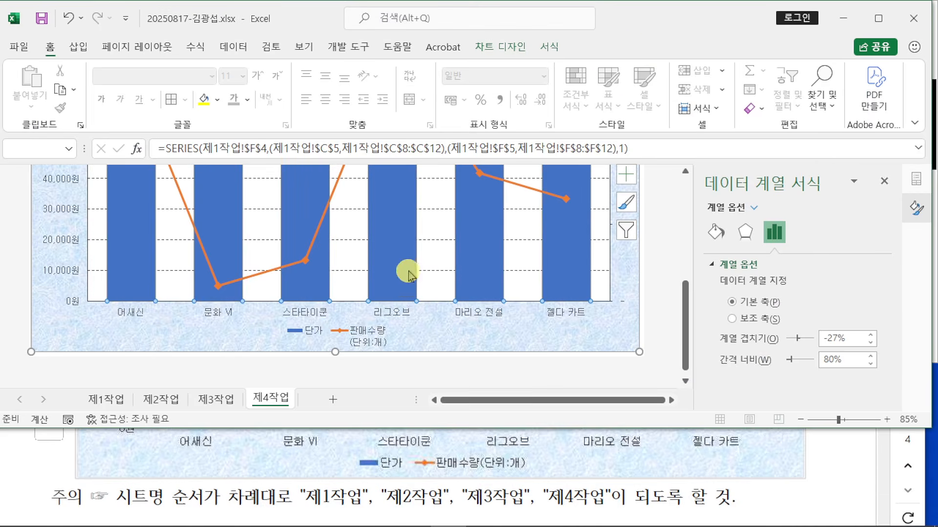
Step: Rename the 판매수량 series to 판매수량(단위:개) through the legend's Select Data
left_click(361, 343)
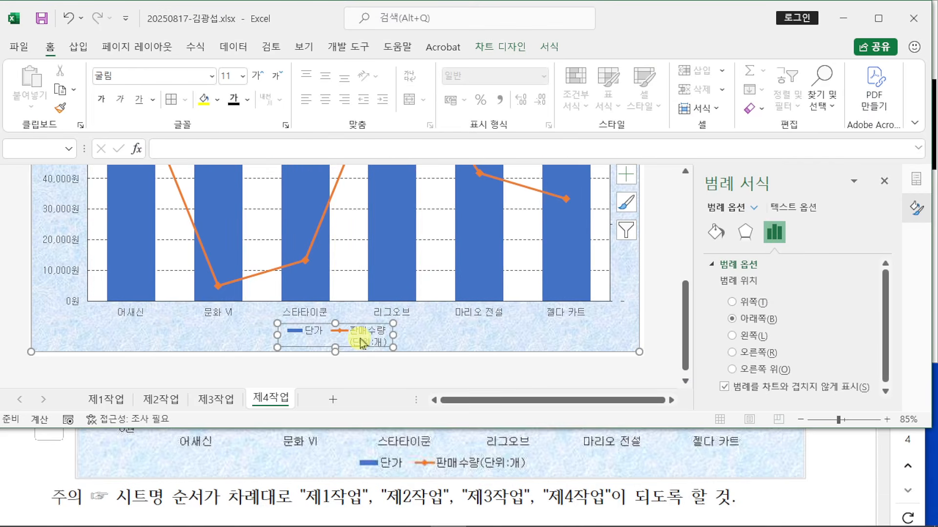
right_click(365, 338)
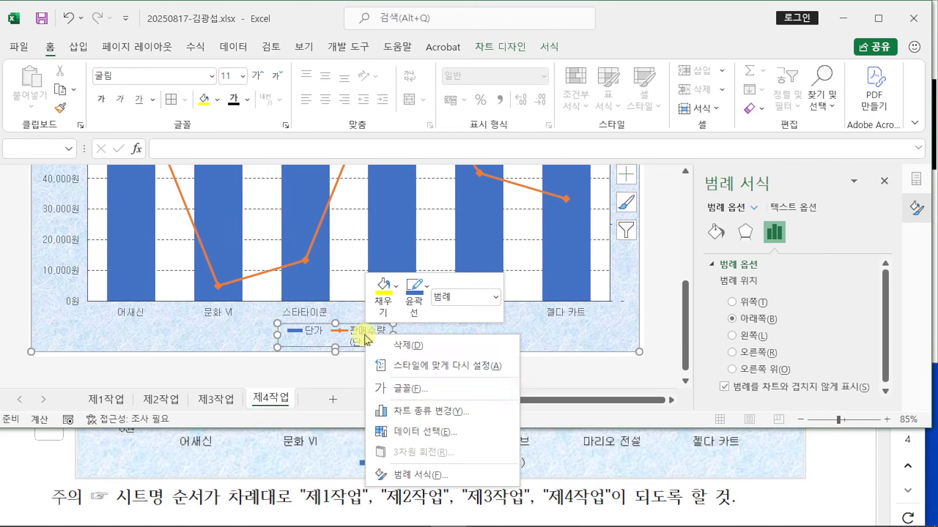
left_click(447, 434)
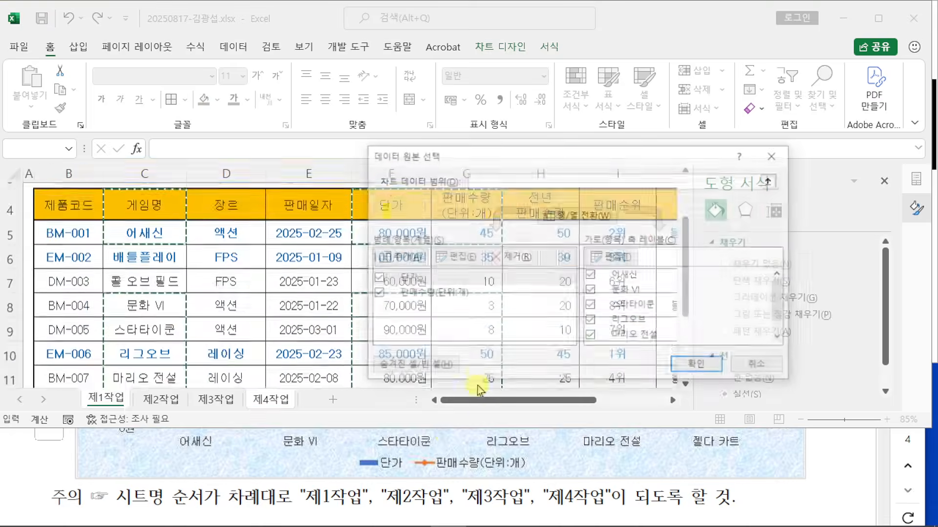
left_click_drag(473, 162, 396, 73)
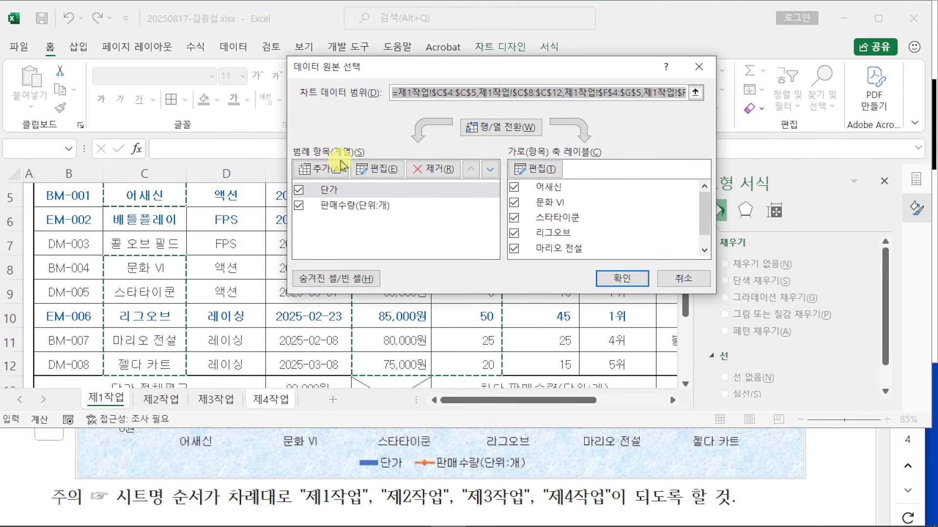
left_click(360, 206)
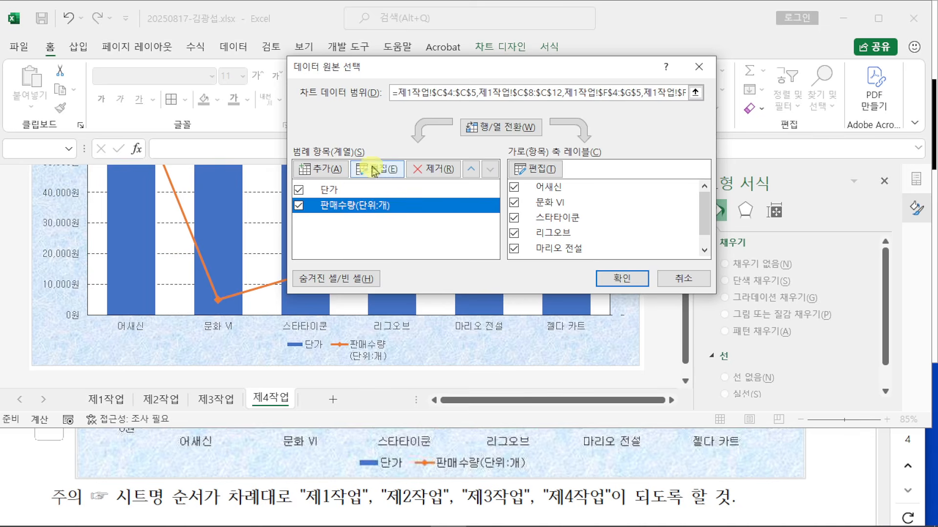
left_click(381, 169)
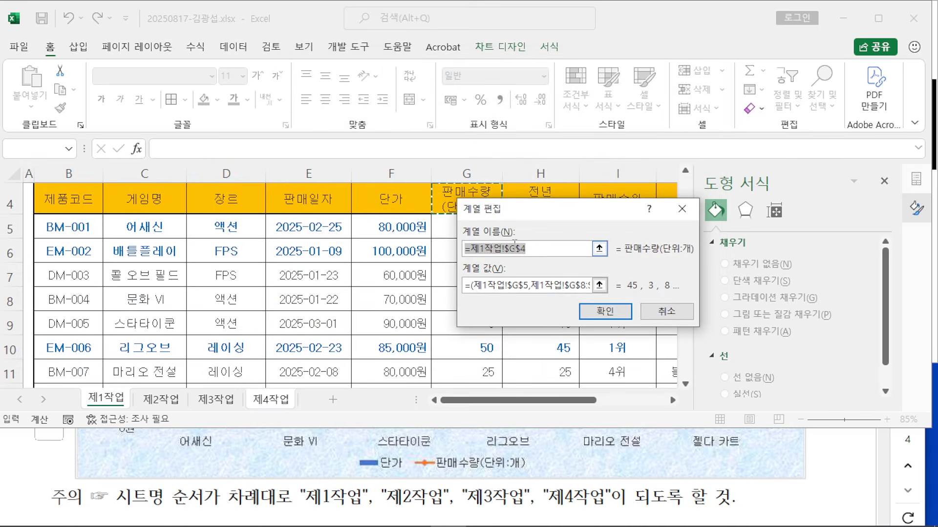
type("판매수량")
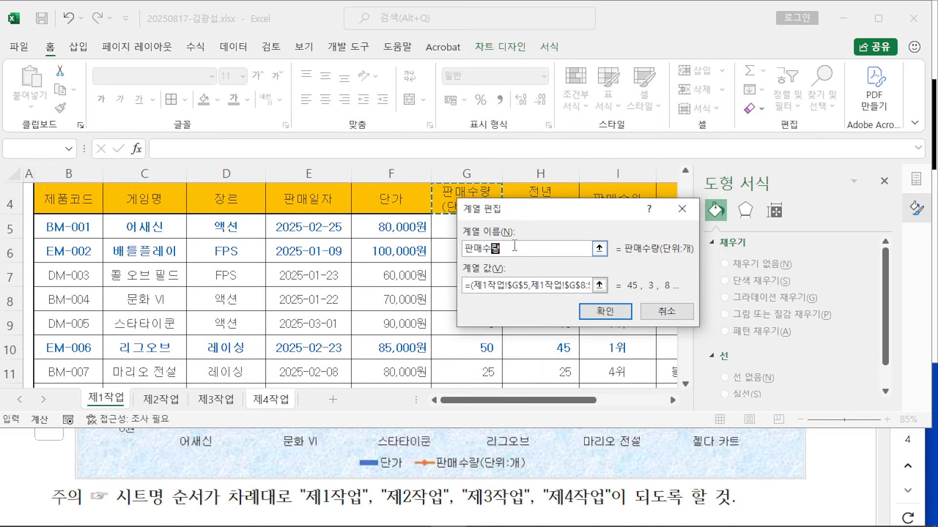
type("(단위:개")
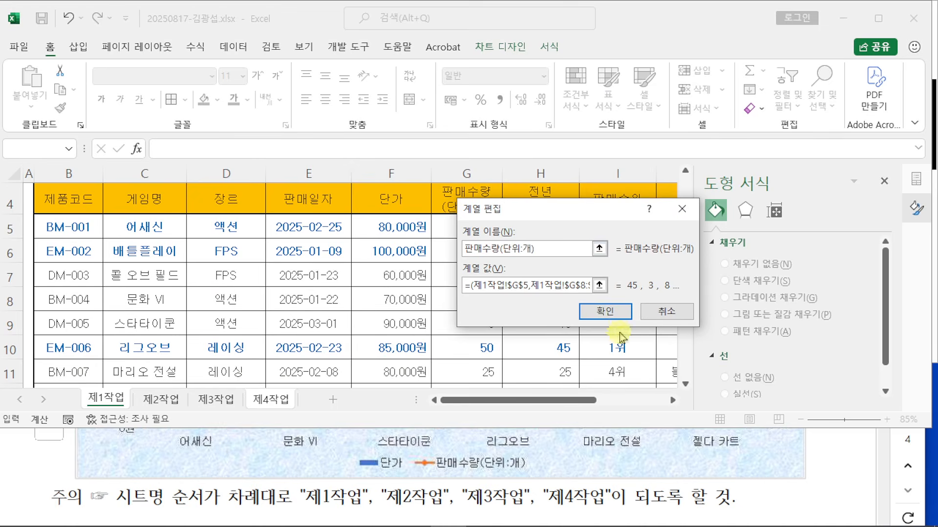
left_click(604, 311)
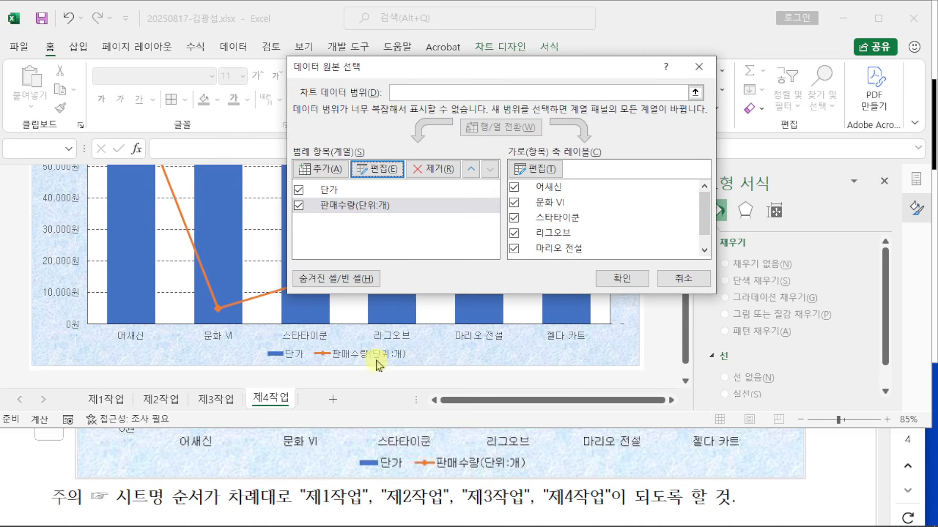
left_click(605, 277)
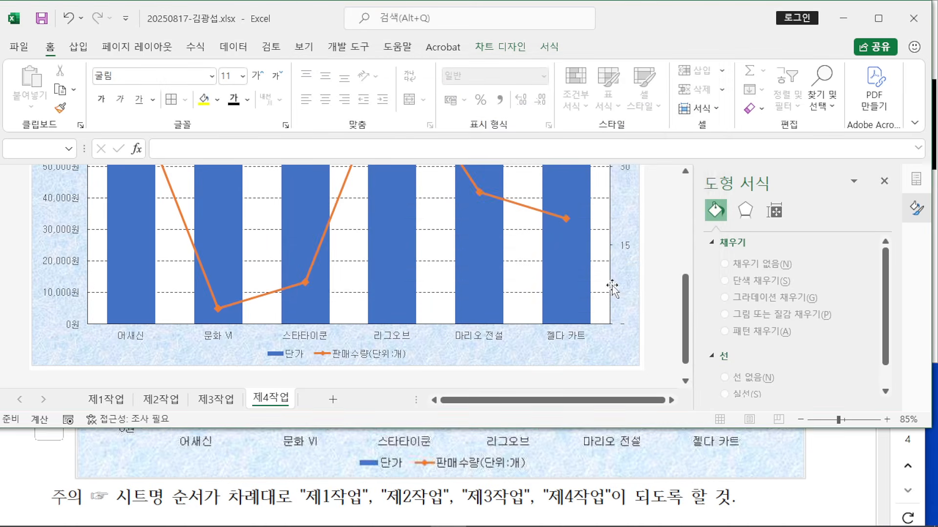
left_click(356, 354)
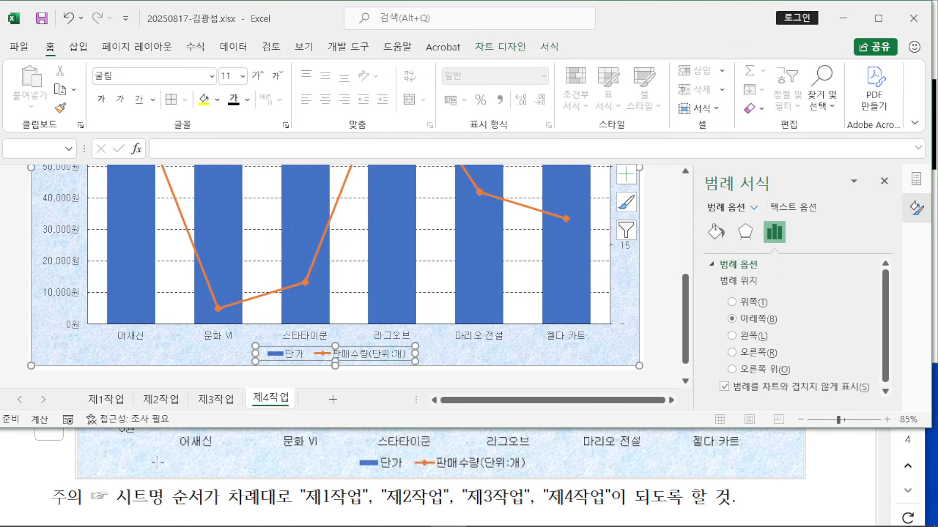
Step: Select the chart and pick the Rounded Rectangular Callout from Insert > Shapes
scroll(157, 462, "up", 10)
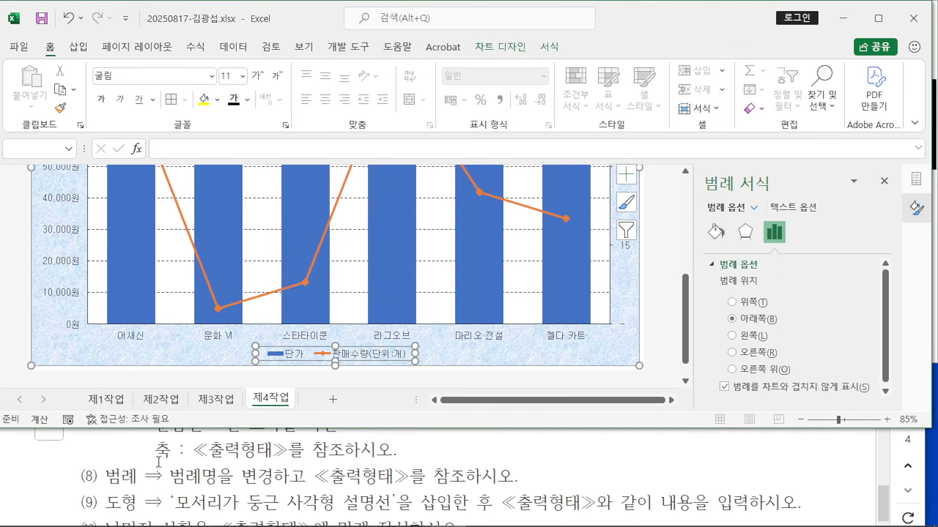
scroll(208, 477, "down", 1)
scroll(603, 464, "down", 3)
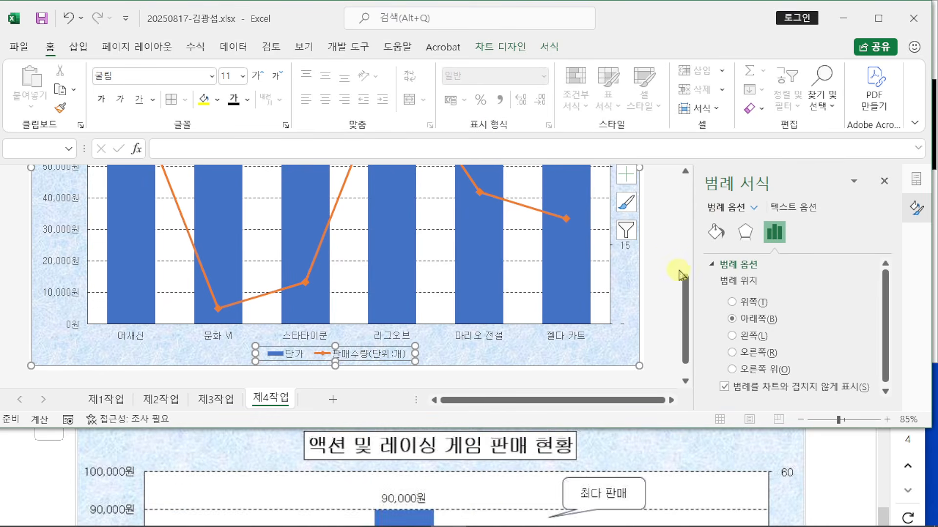
left_click(669, 254)
scroll(280, 238, "up", 3)
scroll(253, 225, "up", 3)
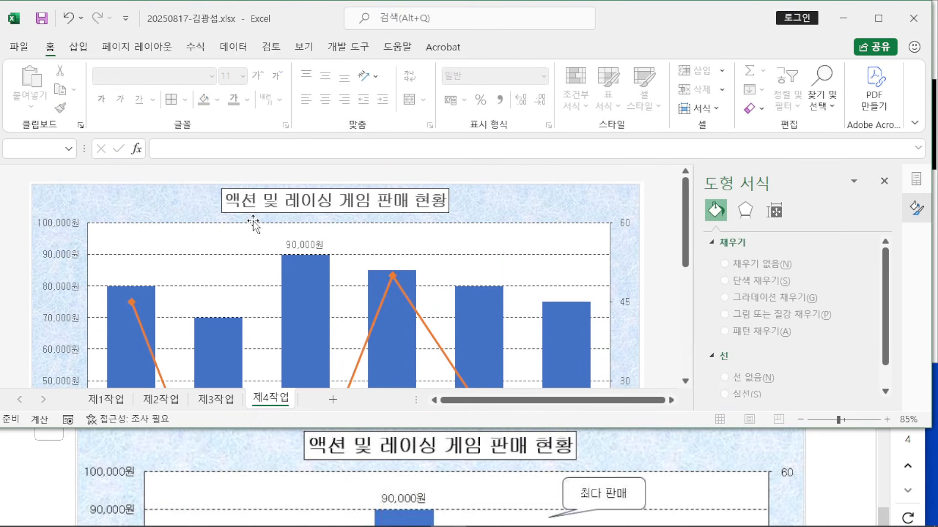
left_click(87, 200)
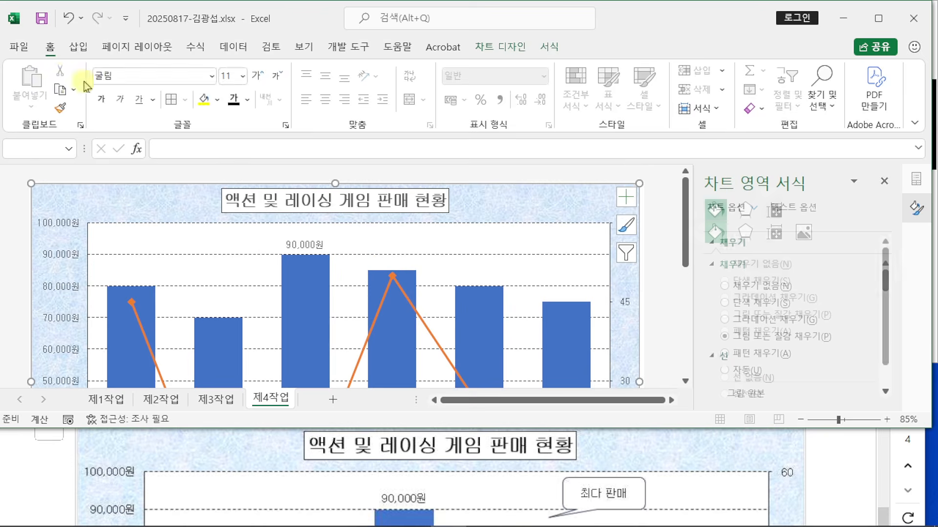
left_click(77, 46)
left_click(167, 104)
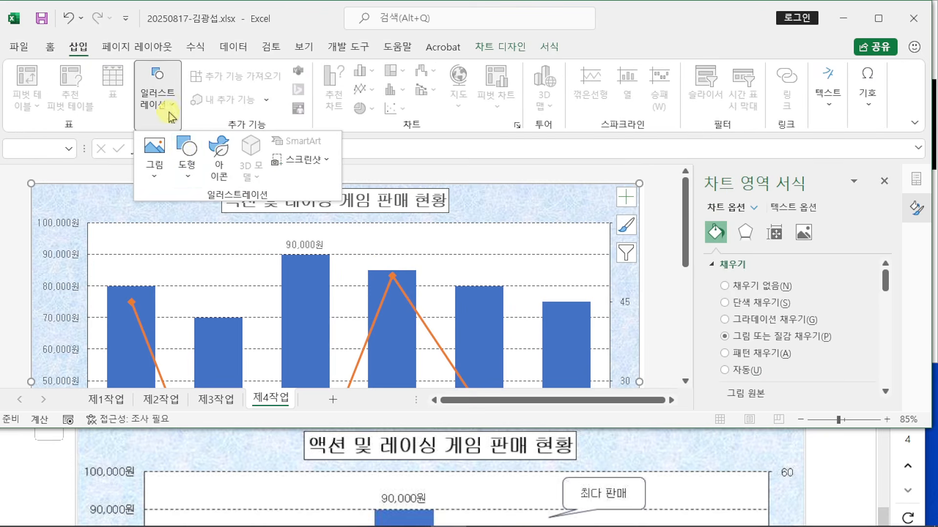
left_click(187, 155)
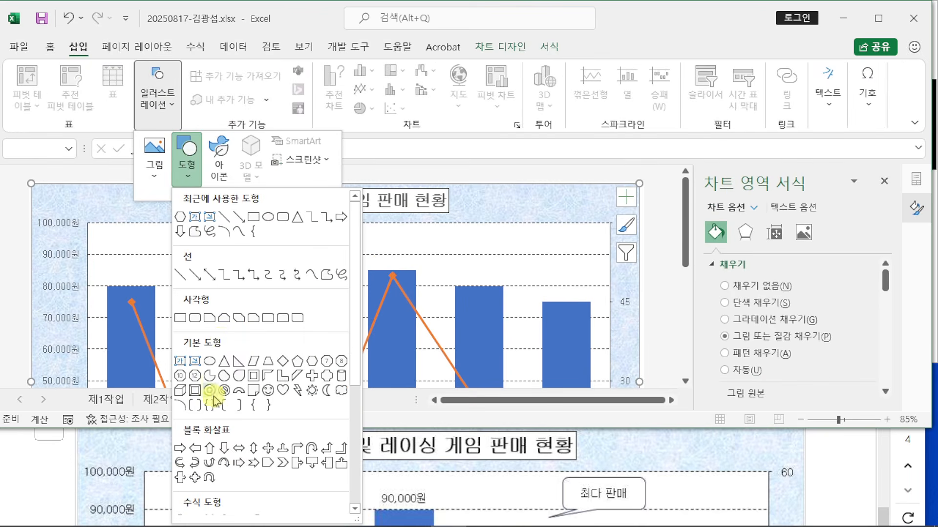
scroll(207, 391, "down", 5)
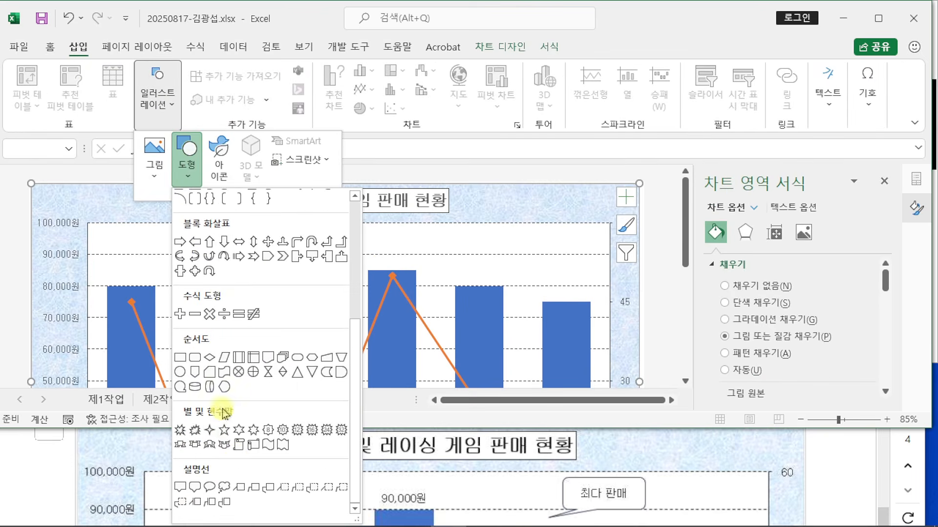
left_click(195, 487)
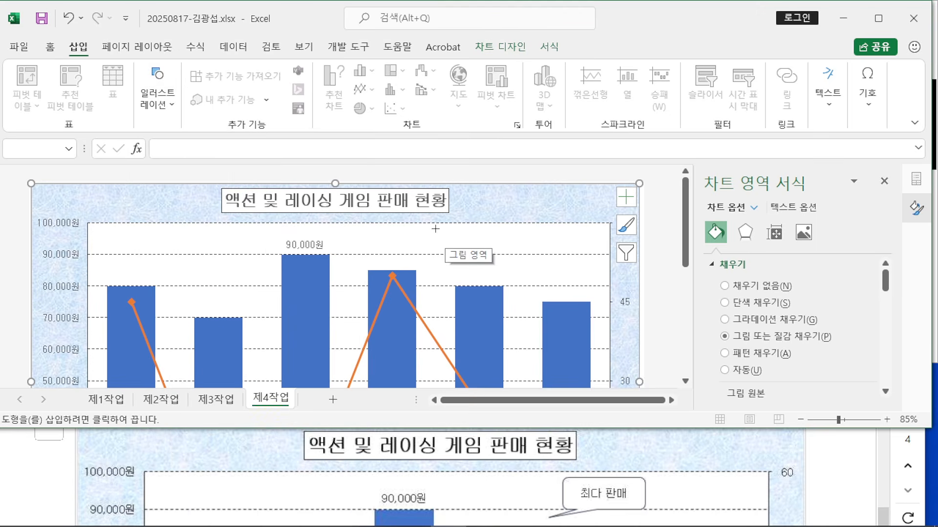
Step: Draw the callout near the top of the plot area reading 최다 판매
left_click_drag(433, 228, 508, 261)
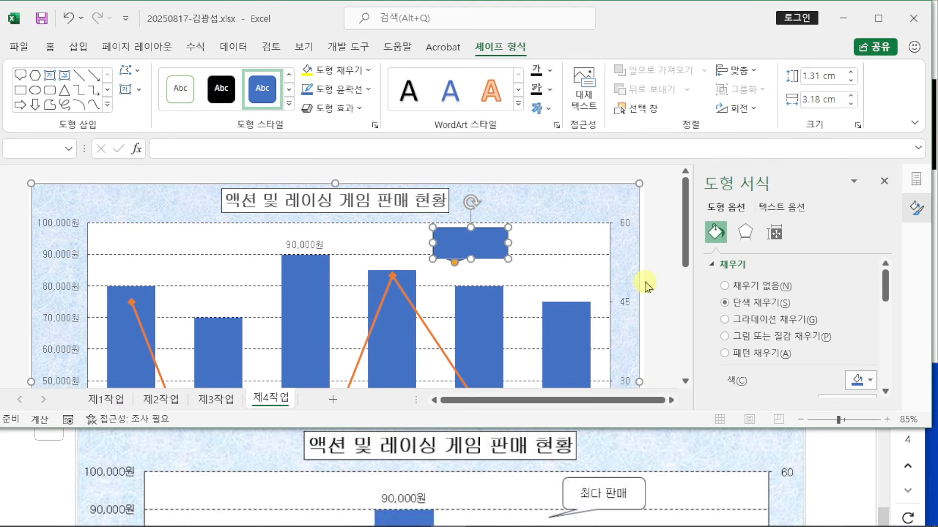
type("최다 판매")
left_click(497, 228)
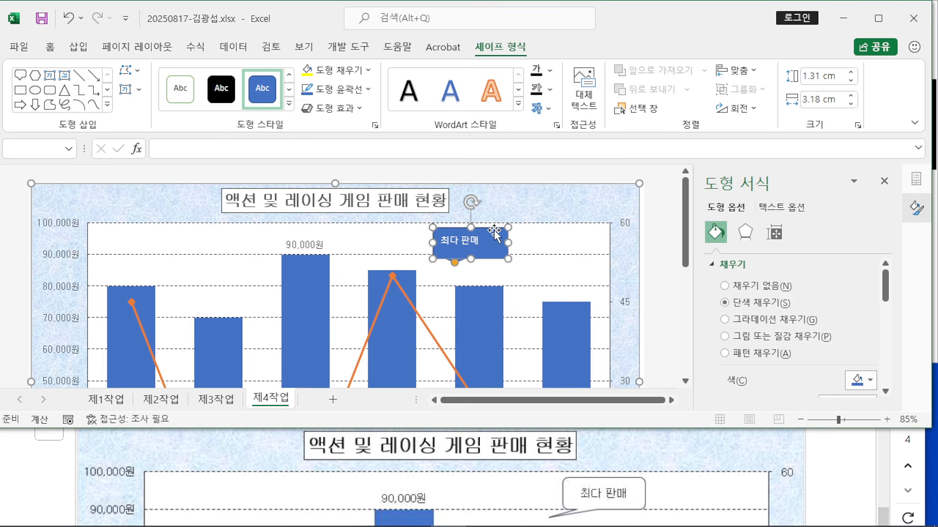
Step: Set the callout's font to 굴림
left_click(50, 47)
left_click(170, 77)
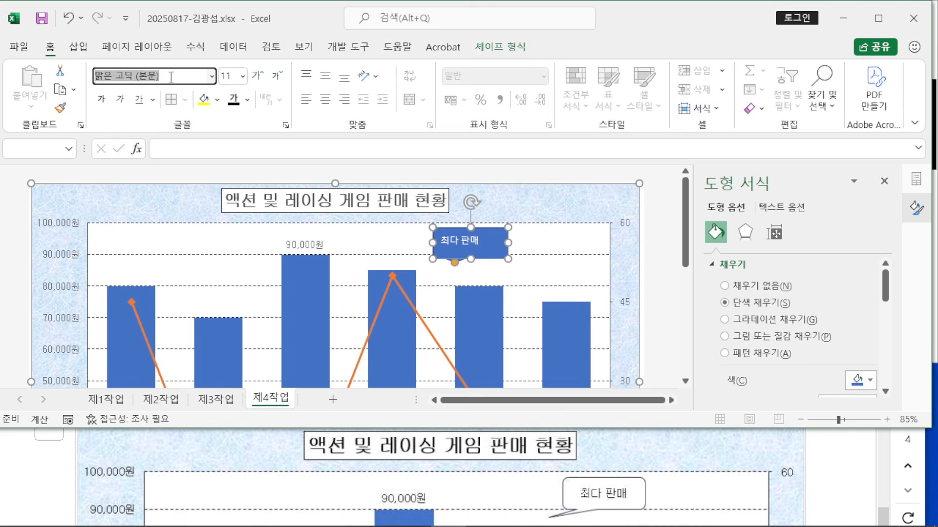
type("굴림")
key("Return")
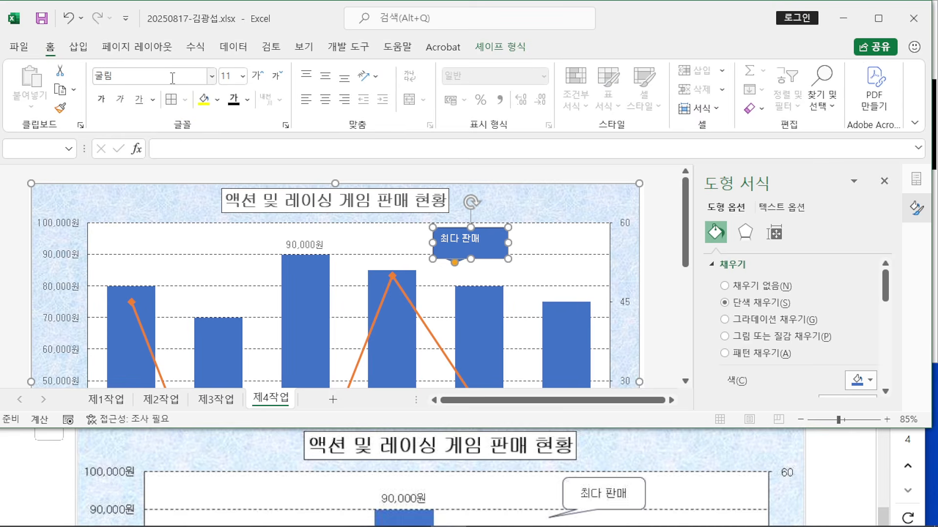
scroll(174, 450, "down", 10)
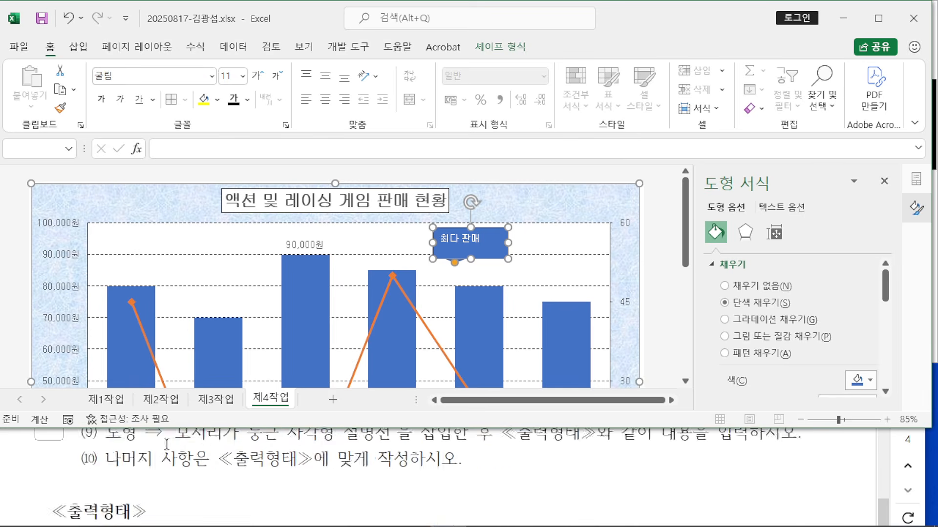
scroll(176, 463, "up", 3)
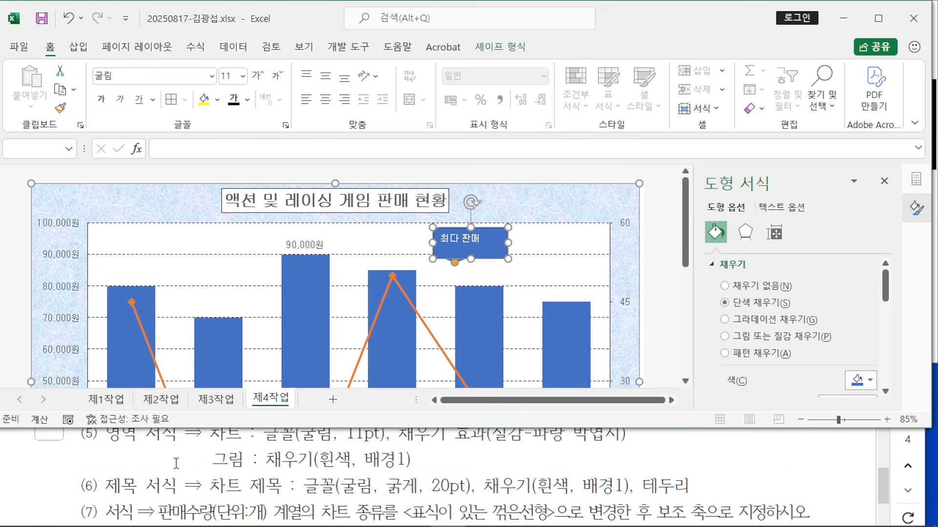
scroll(362, 458, "down", 6)
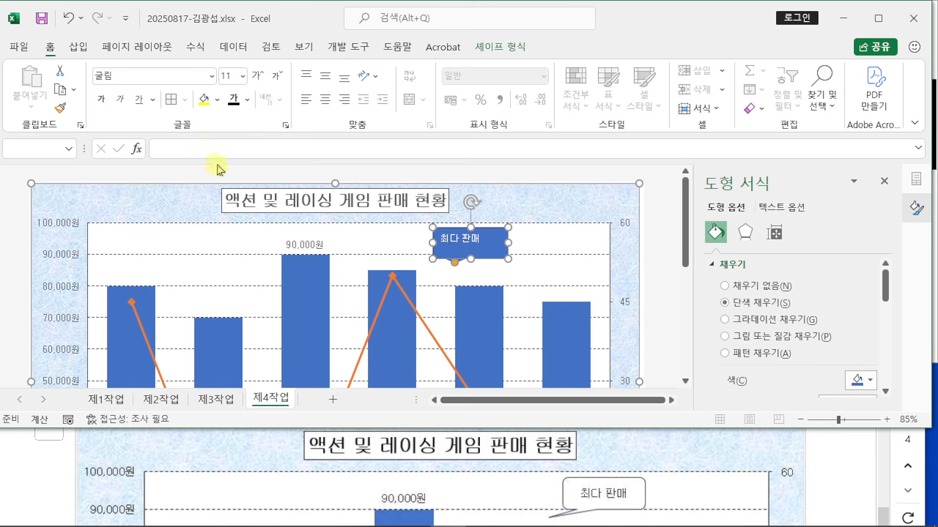
Step: Make the callout text black on a white fill, centred horizontally and vertically
left_click(235, 101)
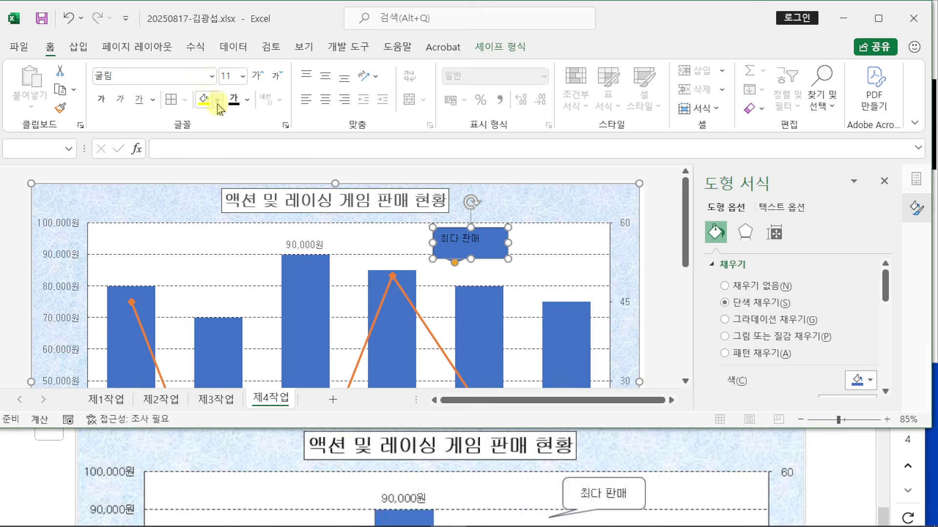
left_click(217, 100)
left_click(203, 161)
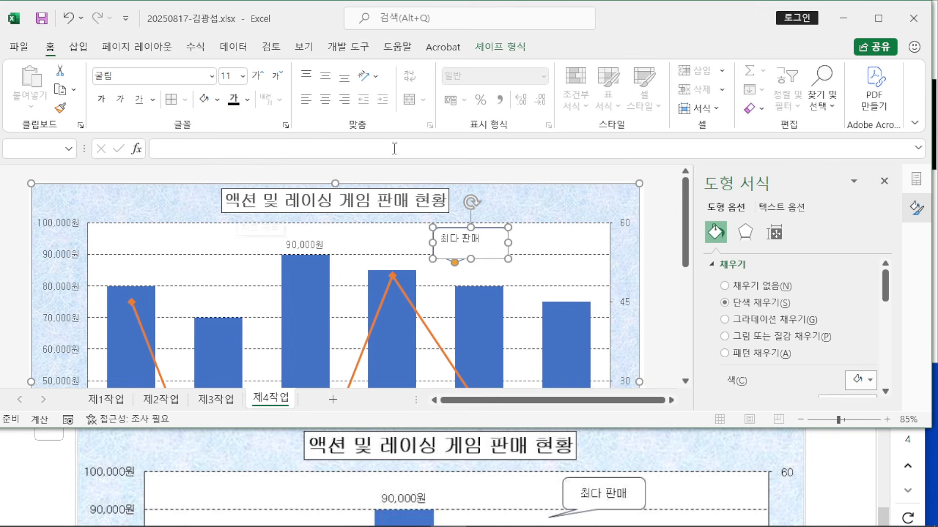
left_click(325, 100)
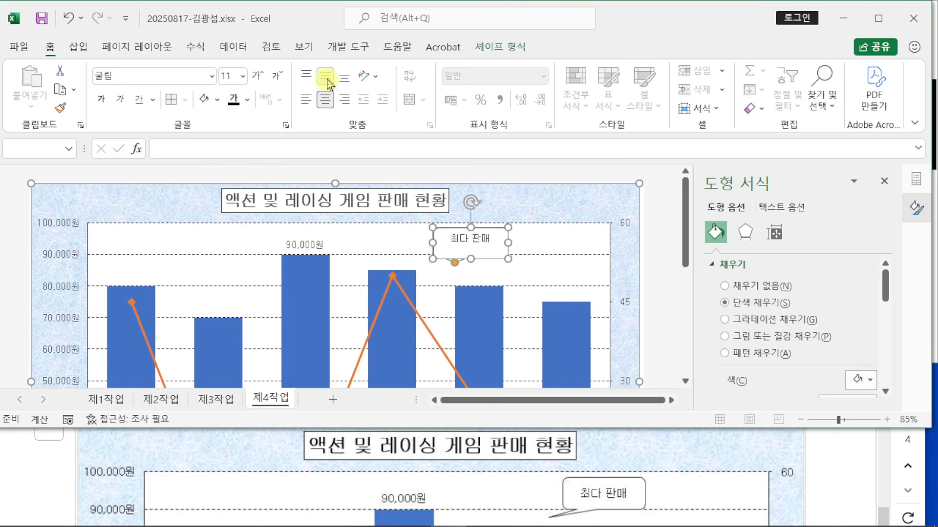
left_click(325, 76)
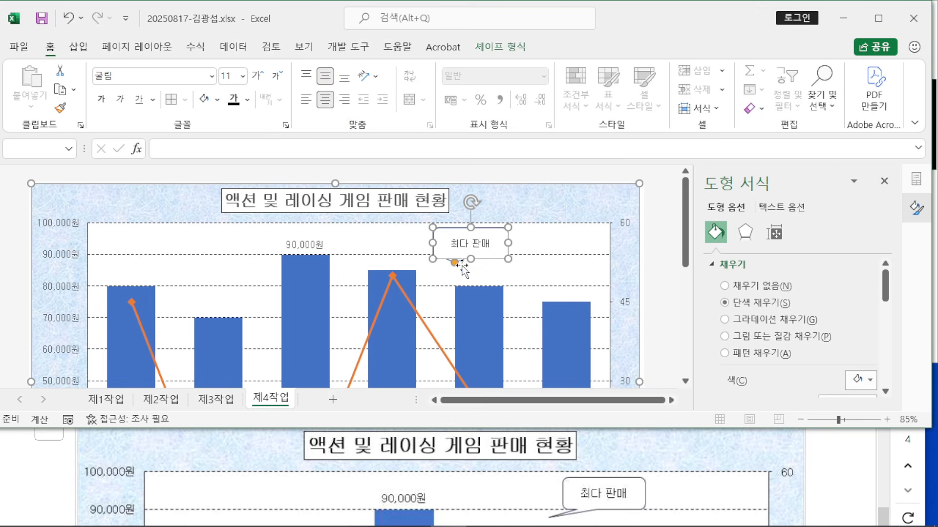
scroll(575, 458, "down", 1)
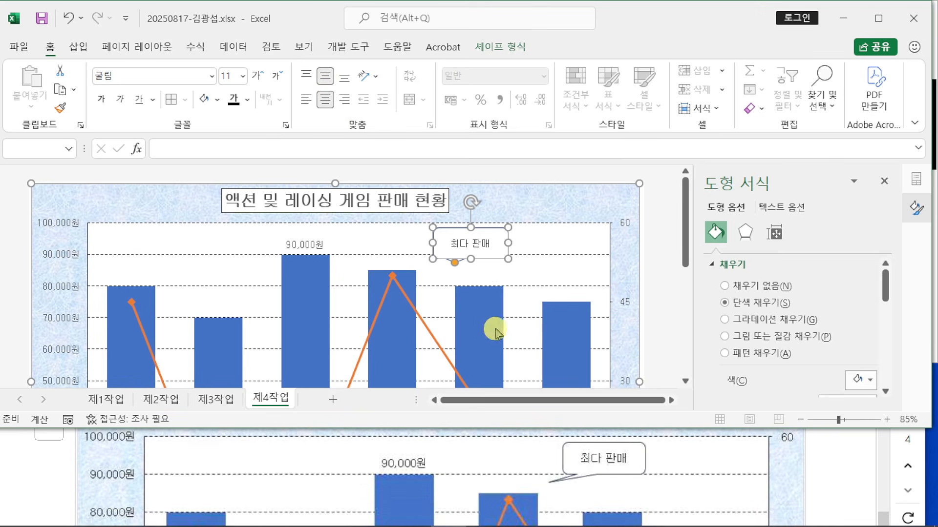
Step: Point the 최다 판매 callout's tail toward the fourth bar and outline it in black
left_click_drag(455, 263, 420, 264)
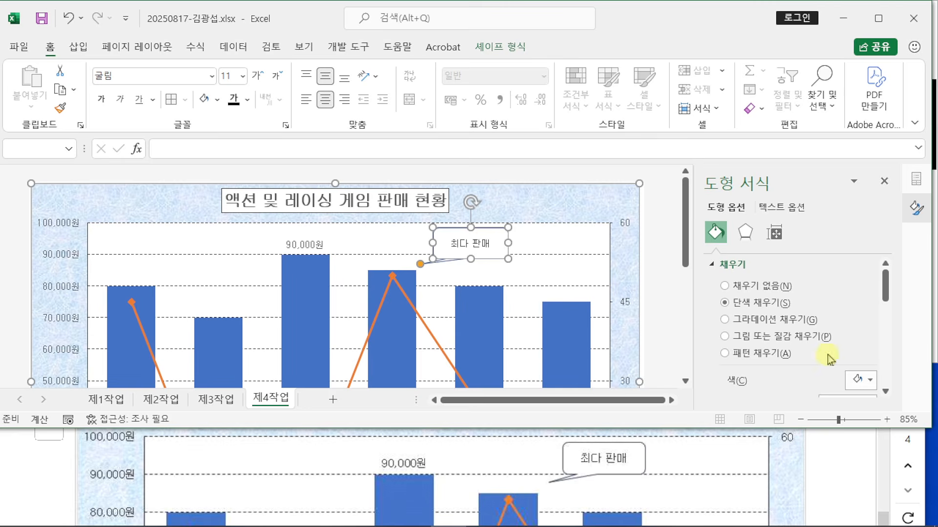
scroll(787, 359, "down", 1)
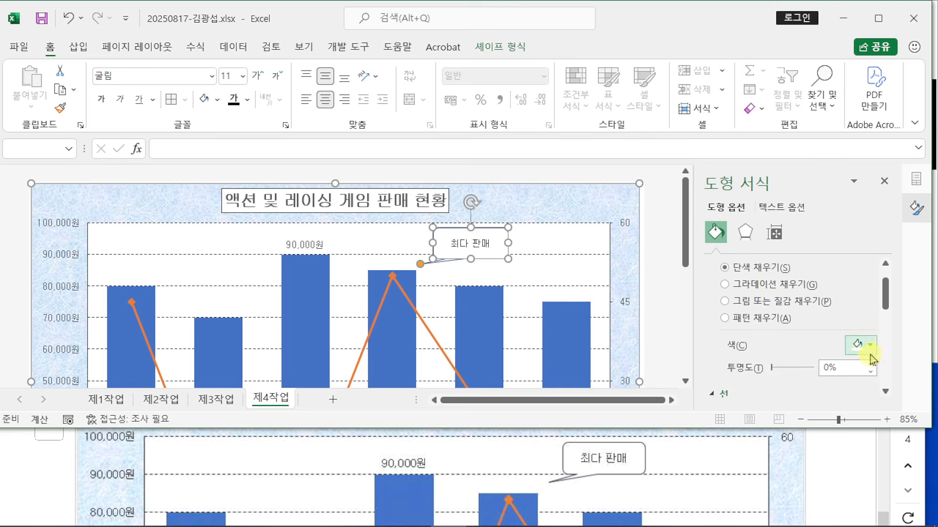
scroll(791, 330, "down", 3)
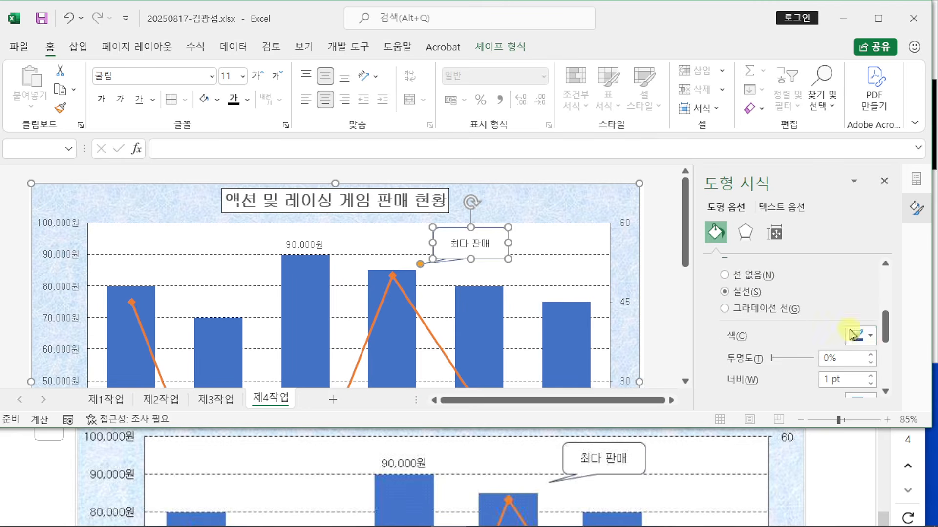
left_click(871, 336)
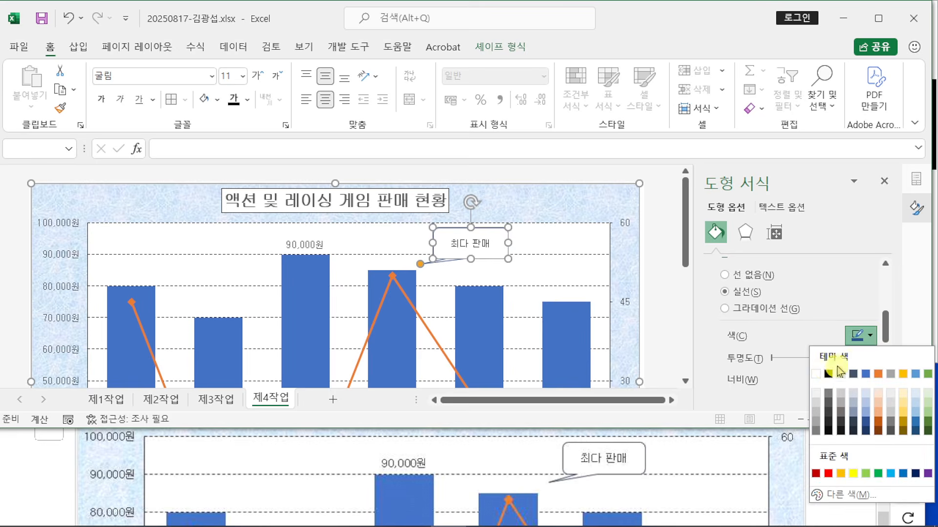
left_click(829, 374)
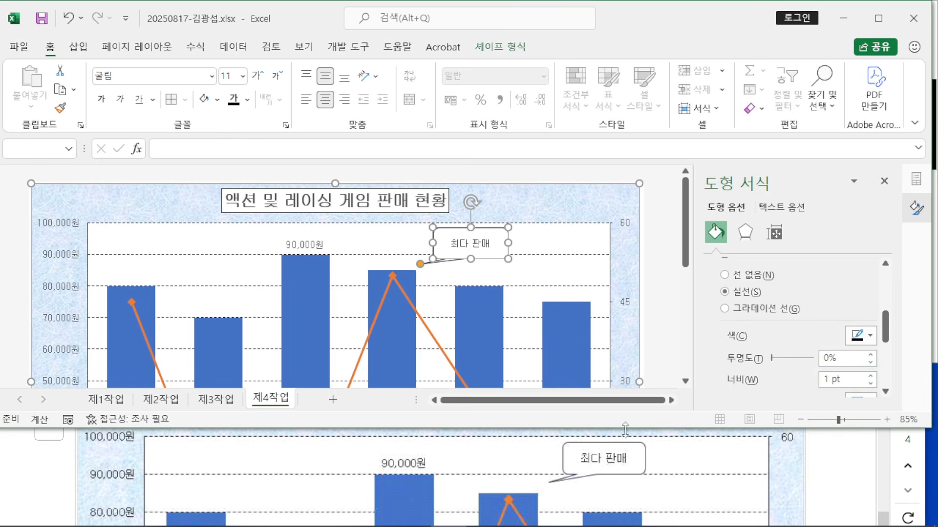
left_click(654, 293)
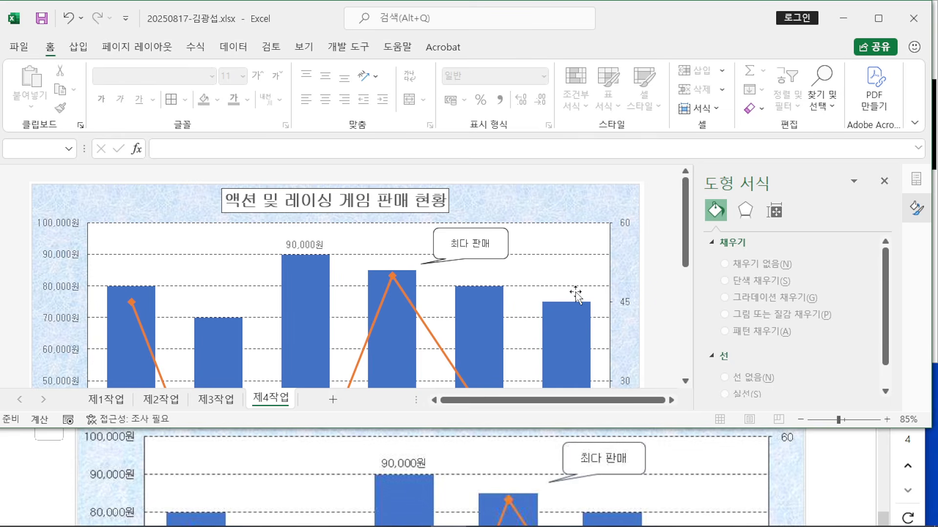
Step: Maximize Excel, collapse the ribbon and close the Format Shape pane to show the whole chart
left_click(878, 18)
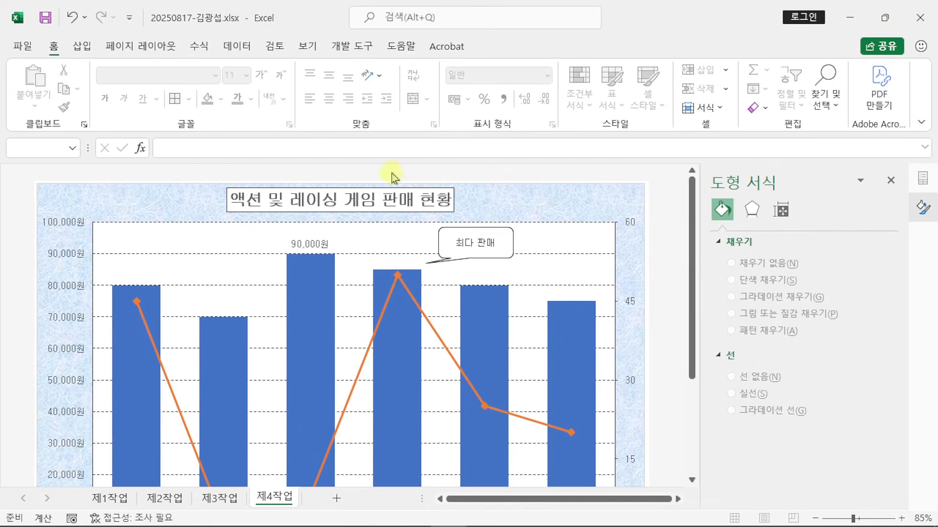
double_click(53, 47)
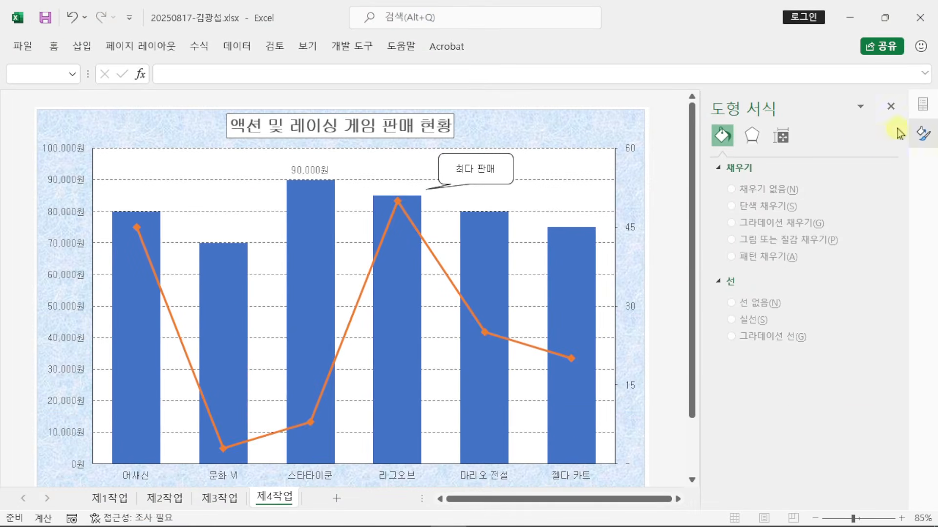
left_click(891, 101)
scroll(828, 244, "down", 1)
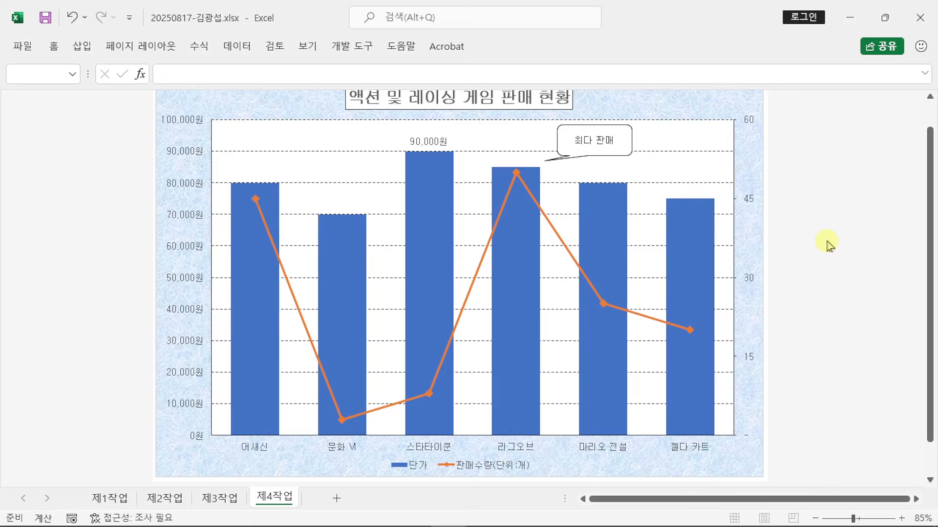
scroll(829, 244, "up", 1)
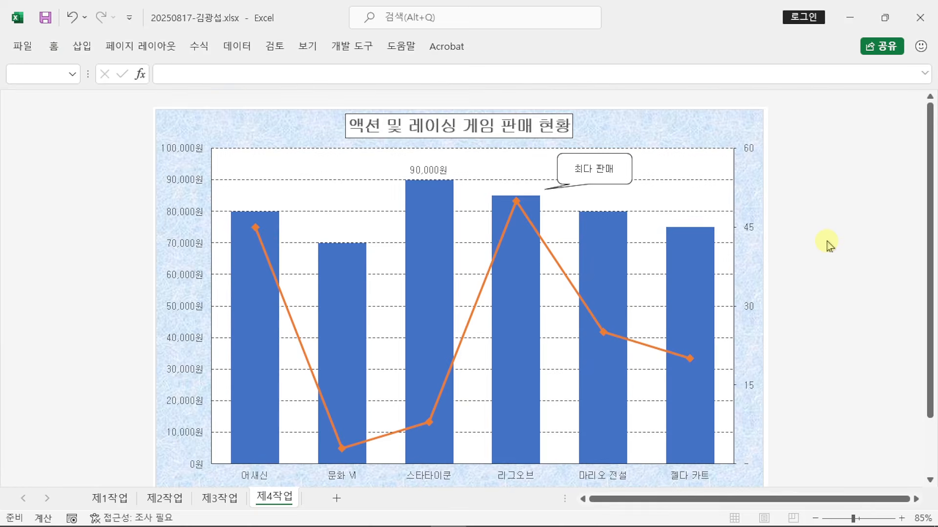
scroll(828, 244, "down", 1)
scroll(829, 244, "up", 1)
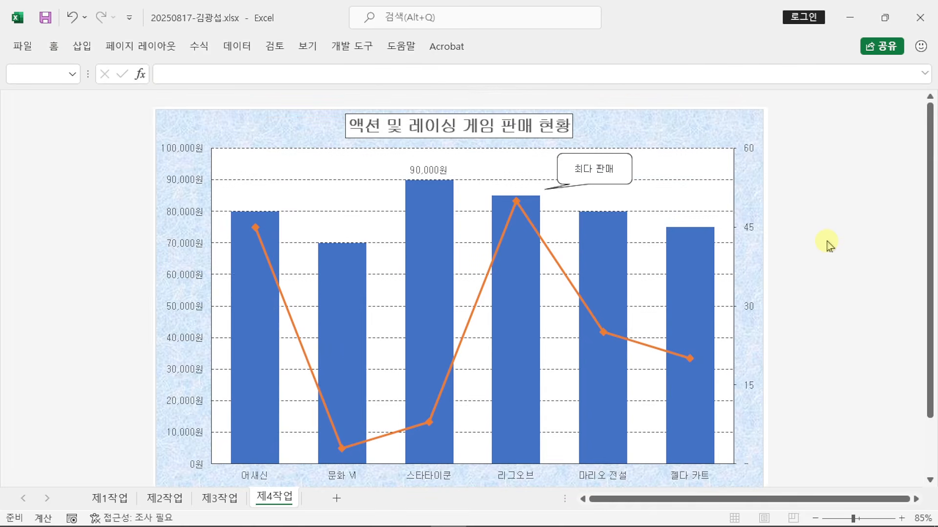